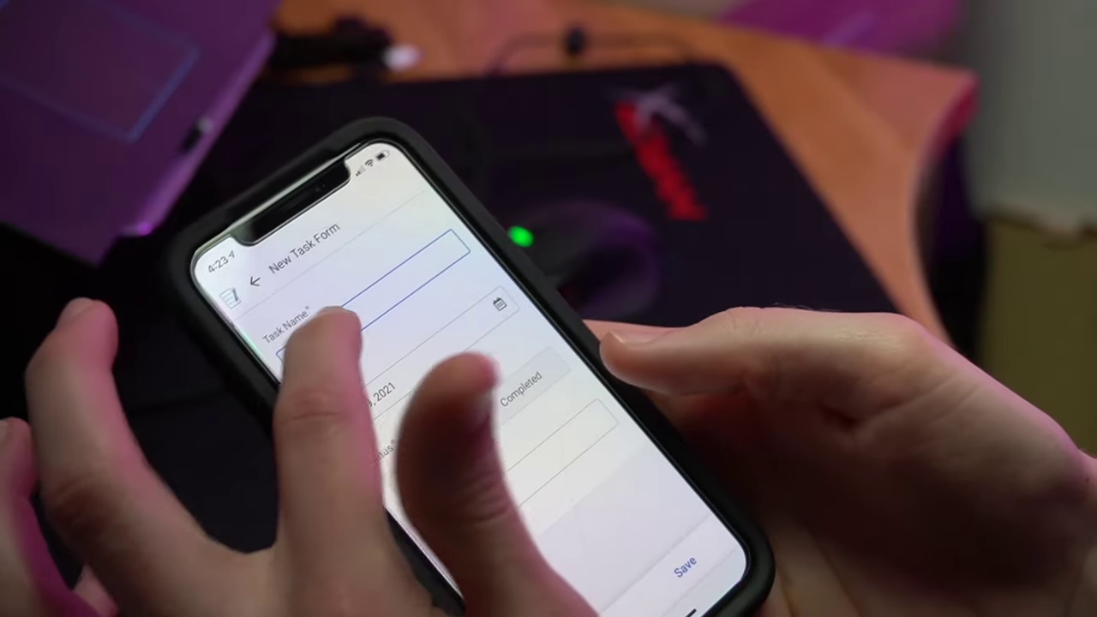
Step: Save a Take training course task due Mar 19, 2021, mark it done, and show the calendar by month
{"action": "left_click", "coordinate": [412, 287]}
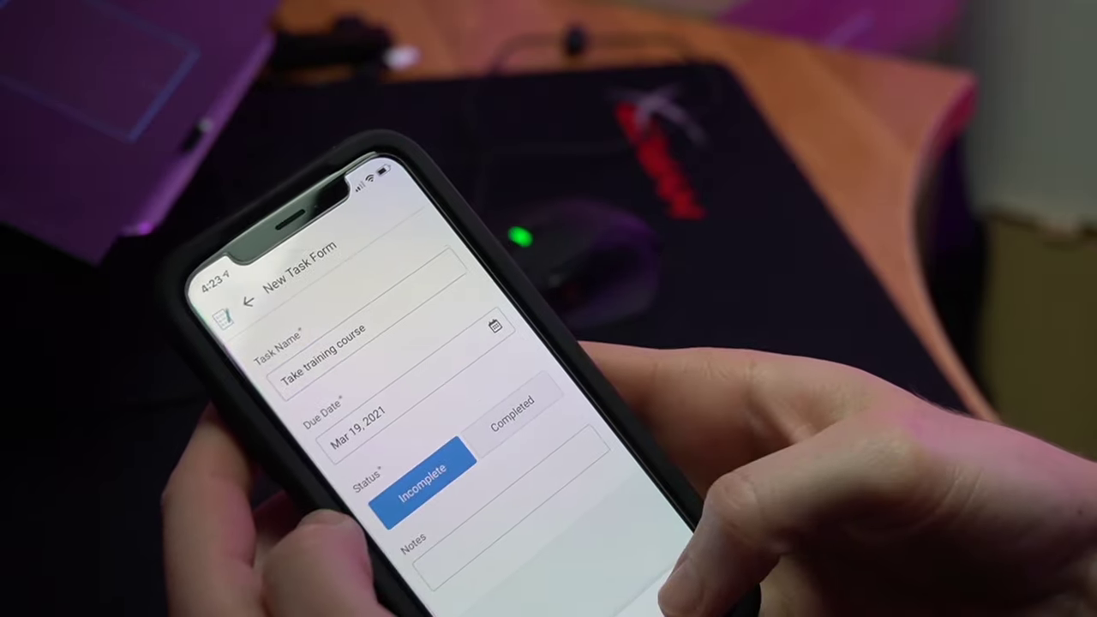
{"action": "left_click", "coordinate": [677, 600]}
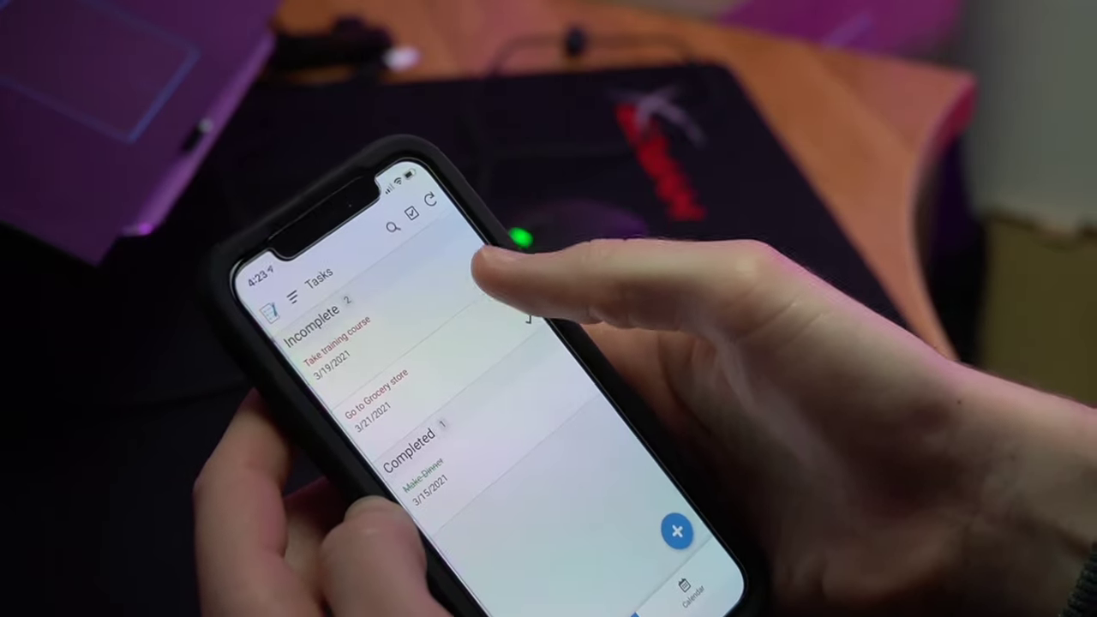
{"action": "left_click", "coordinate": [464, 261]}
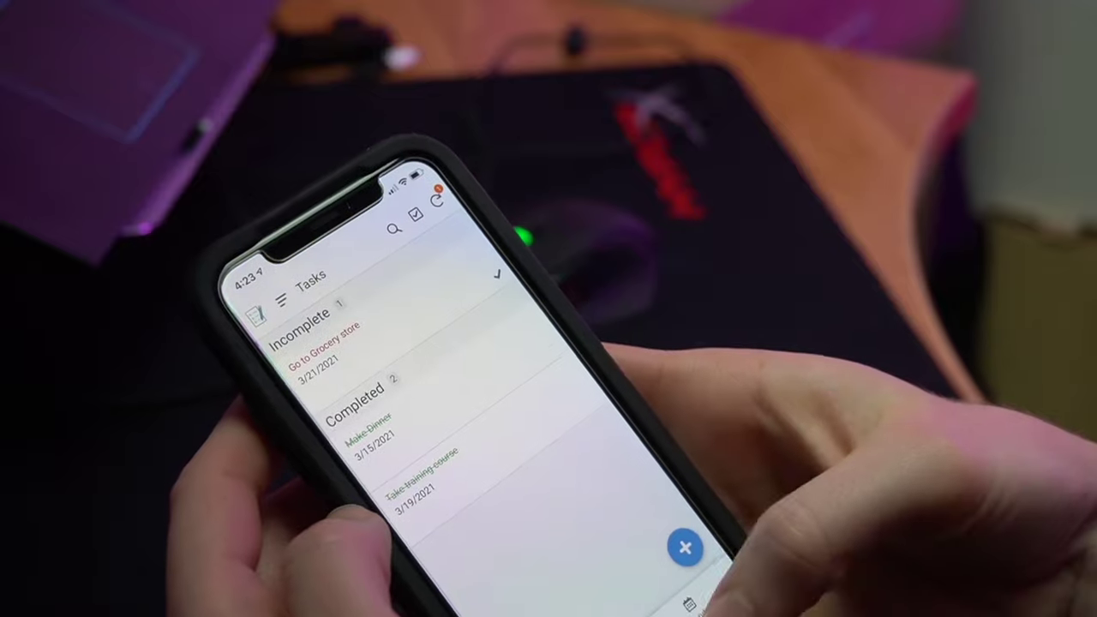
{"action": "left_click", "coordinate": [690, 599]}
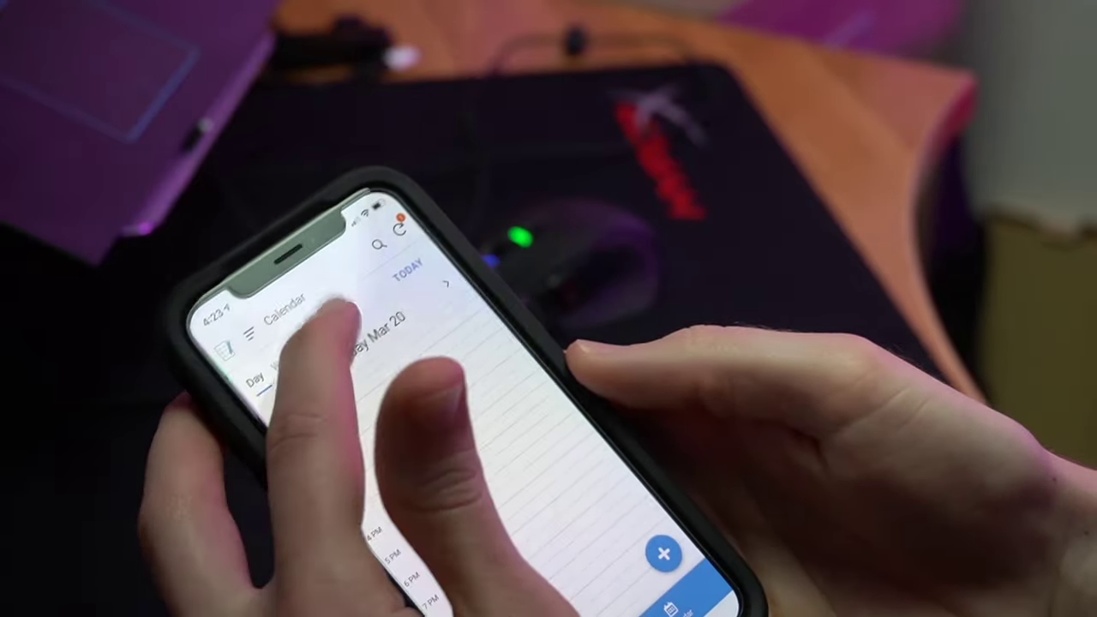
{"action": "left_click", "coordinate": [346, 301]}
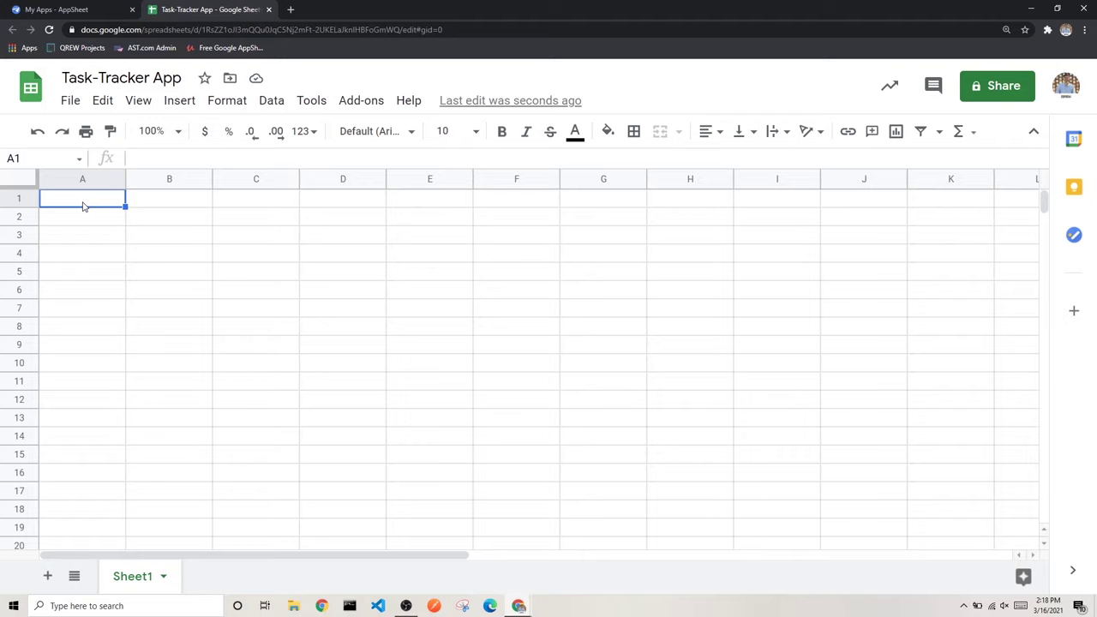
Step: Enter the headers ID, Task Name, Due Date, Status and Notes in cells A1 through E1
{"action": "type", "text": "Id"}
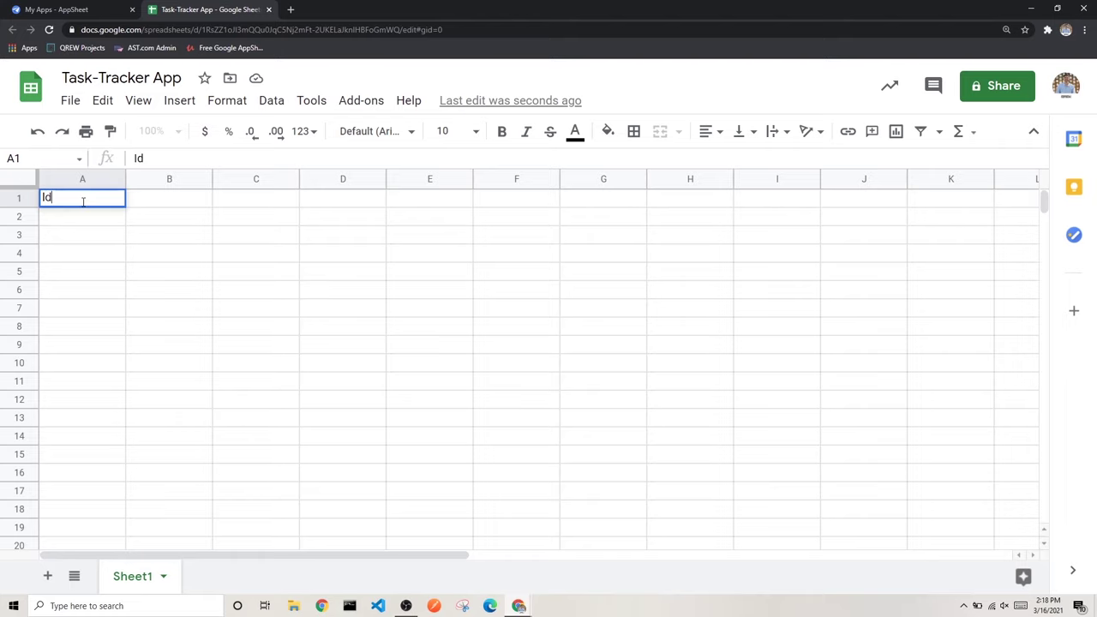
{"action": "key", "text": "BackSpace"}
{"action": "type", "text": "D"}
{"action": "key", "text": "Tab"}
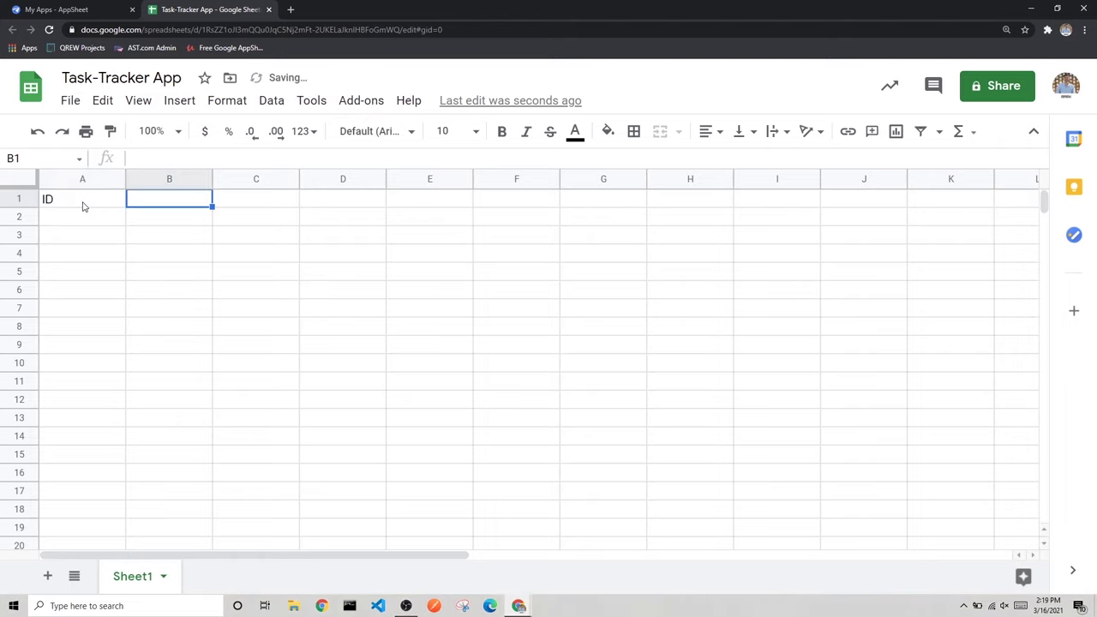
{"action": "type", "text": "T"}
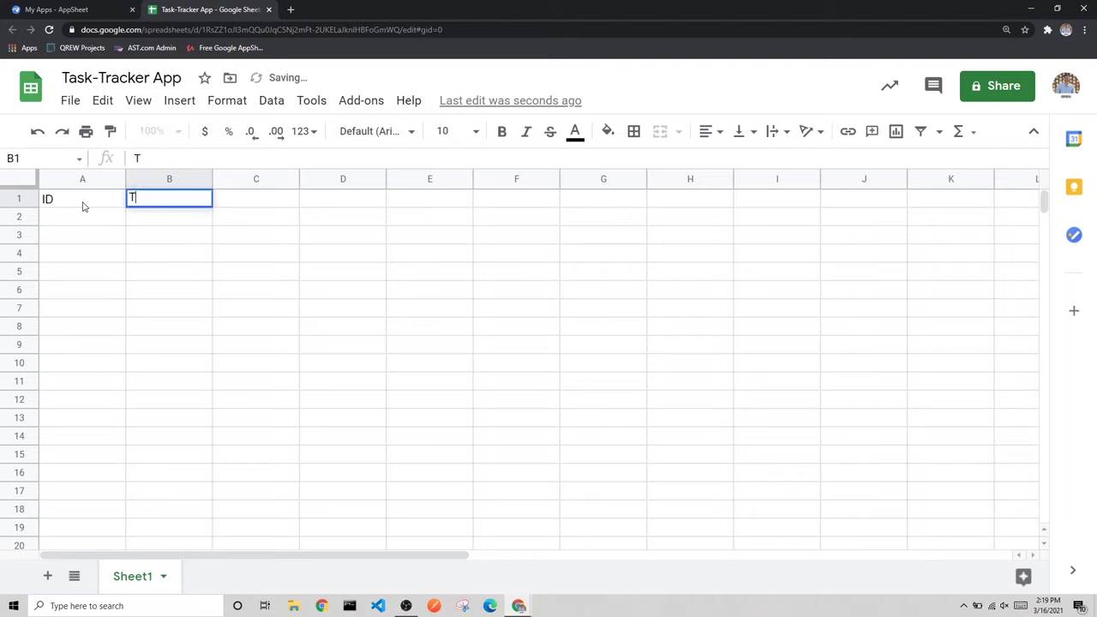
{"action": "type", "text": "ask Name"}
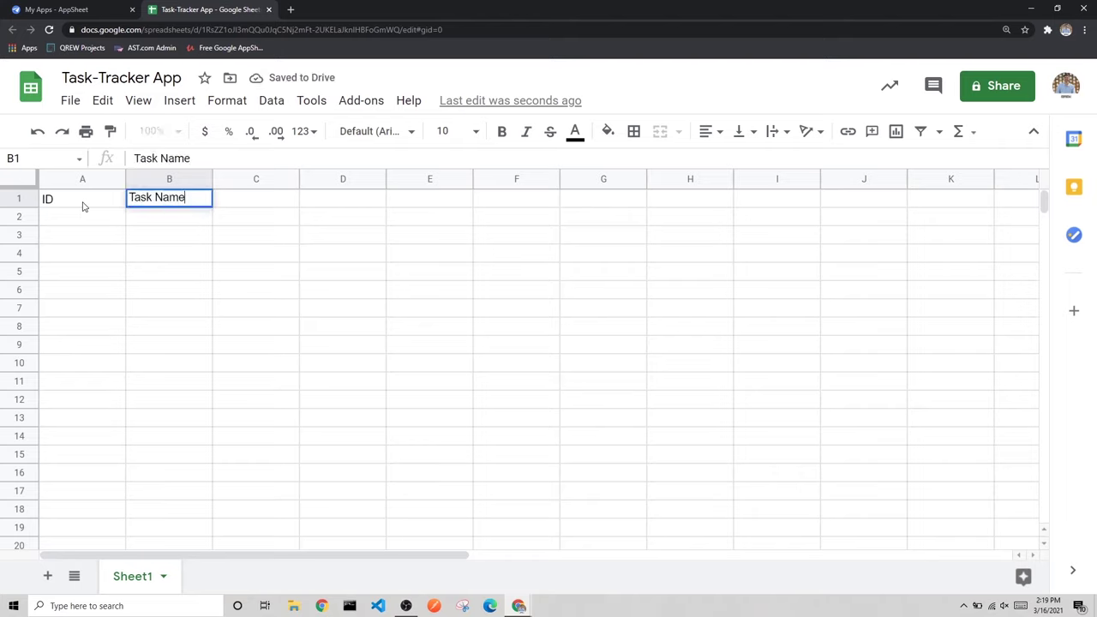
{"action": "key", "text": "Tab"}
{"action": "type", "text": "Due "}
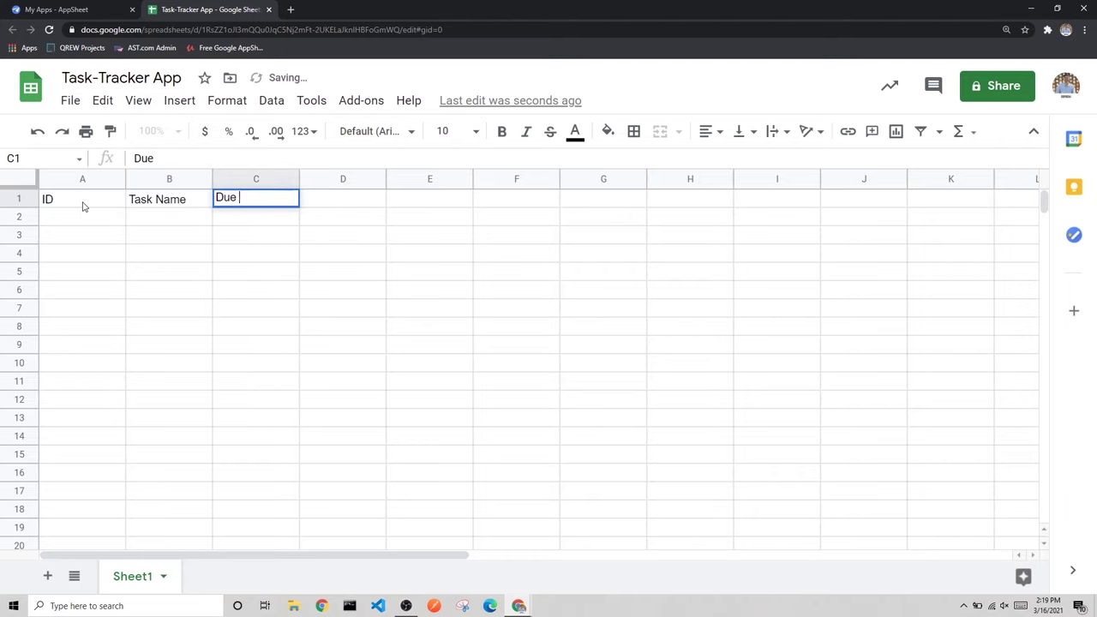
{"action": "type", "text": "Date"}
{"action": "key", "text": "Tab"}
{"action": "type", "text": "S"}
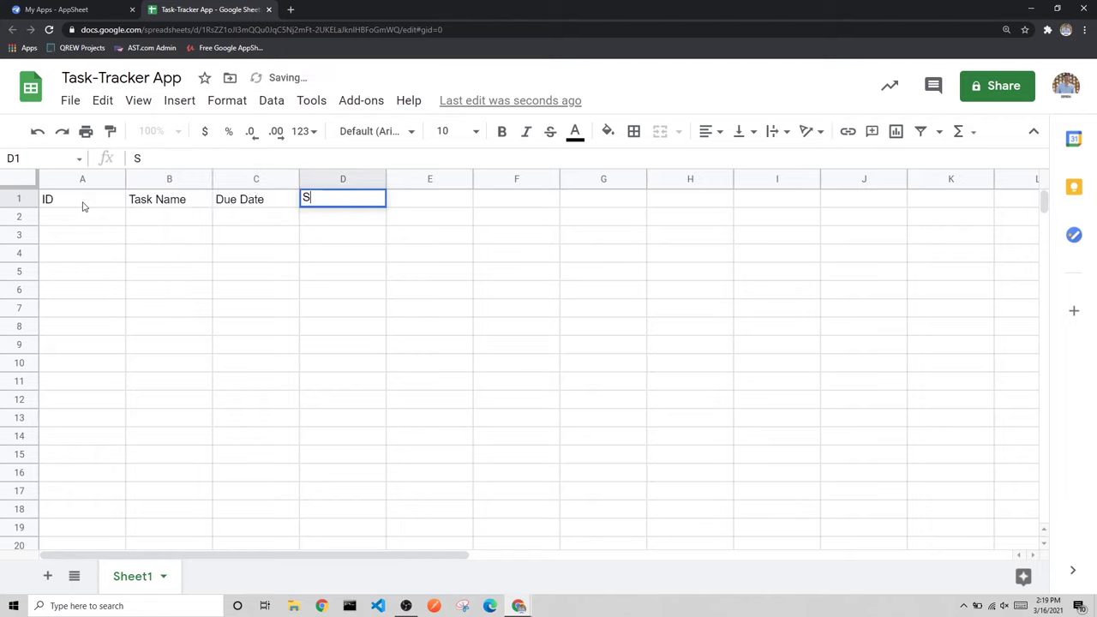
{"action": "type", "text": "tatus"}
{"action": "key", "text": "Tab"}
{"action": "type", "text": "N"}
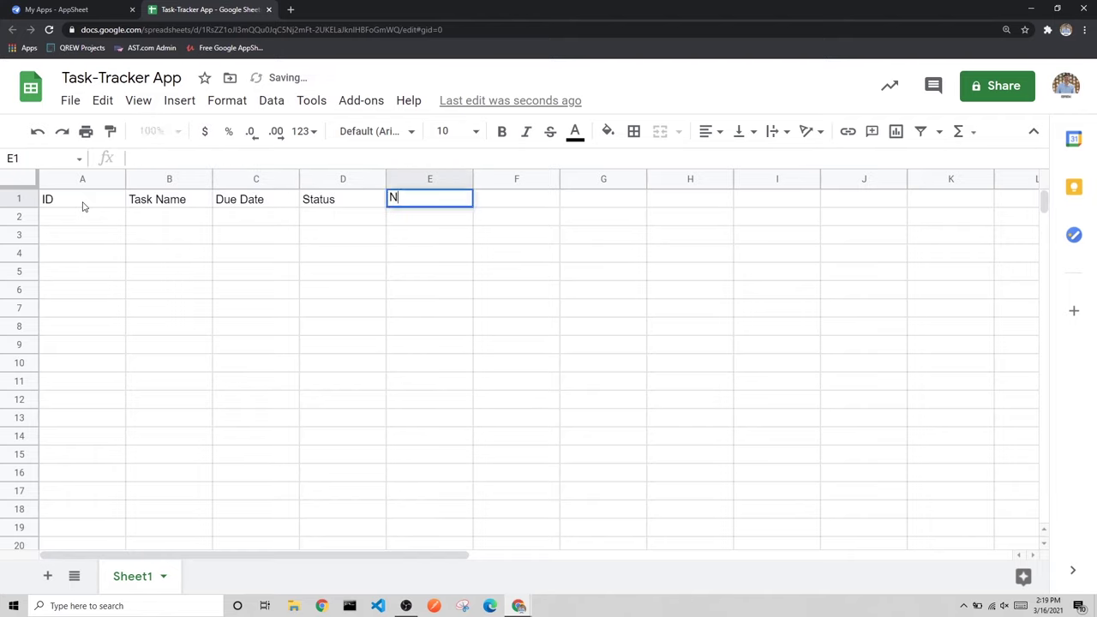
{"action": "type", "text": "otes"}
{"action": "key", "text": "Tab"}
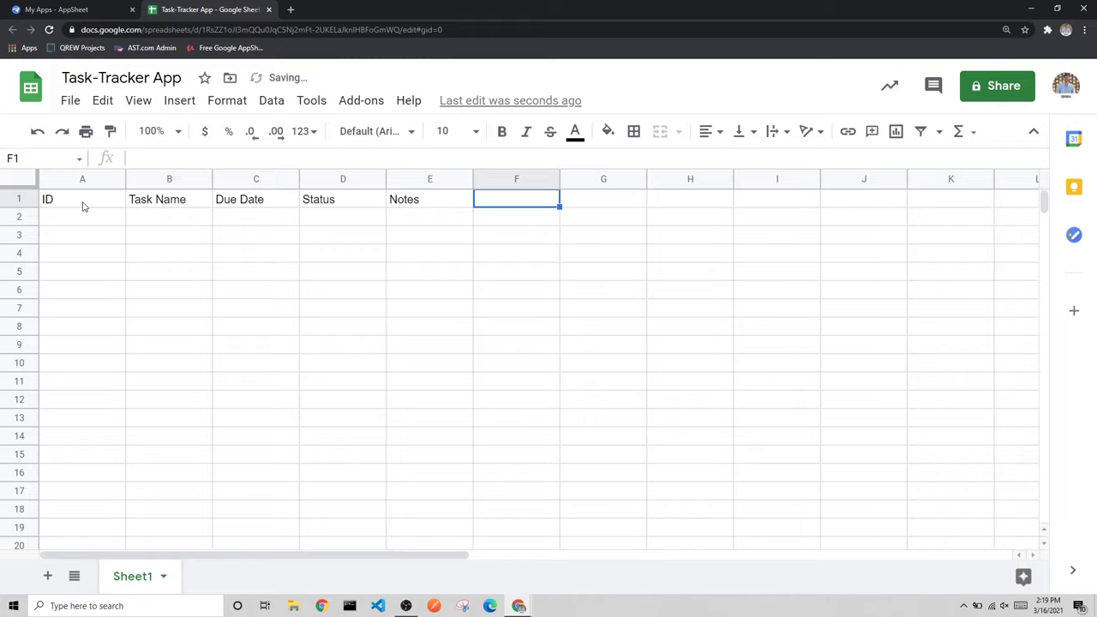
{"action": "left_click", "coordinate": [21, 200]}
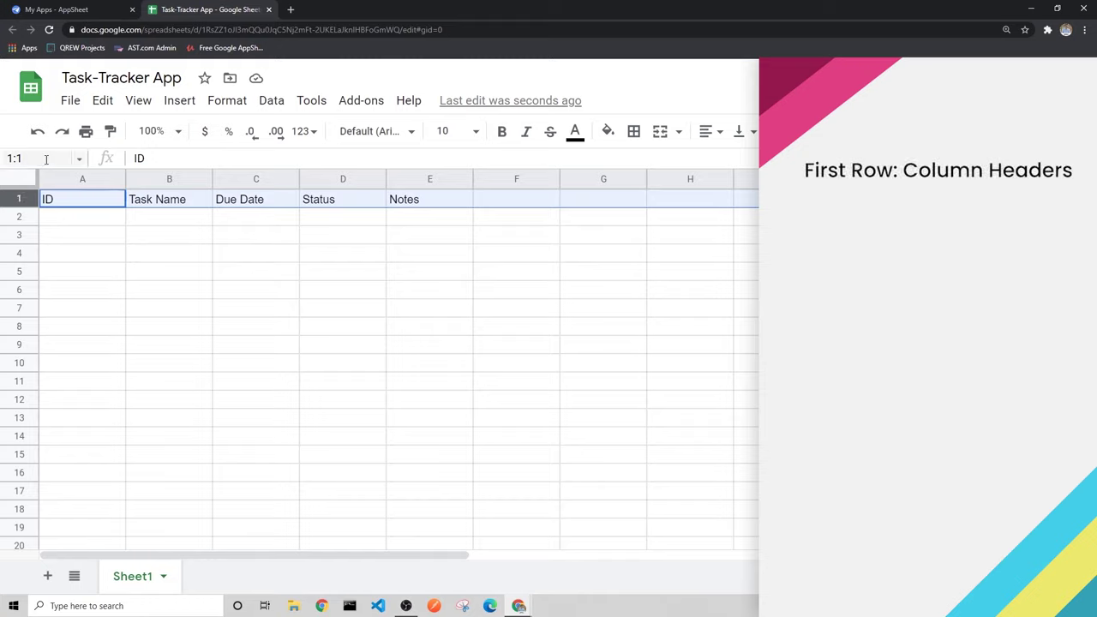
{"action": "left_click", "coordinate": [82, 224]}
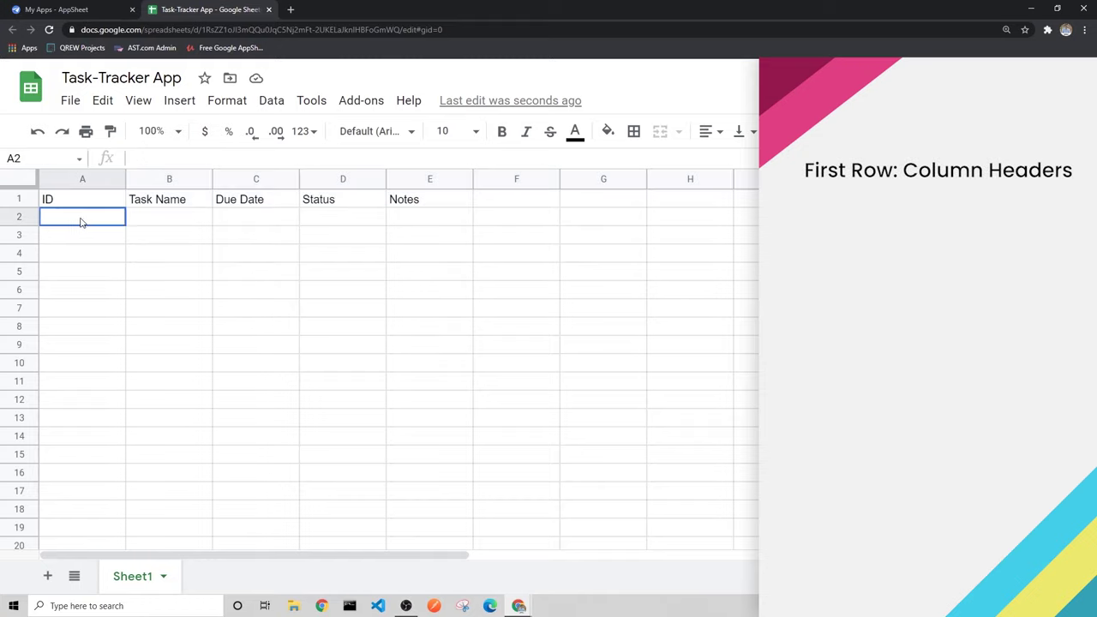
{"action": "left_click", "coordinate": [144, 224]}
{"action": "left_click_drag", "start_coordinate": [21, 221], "coordinate": [91, 226]}
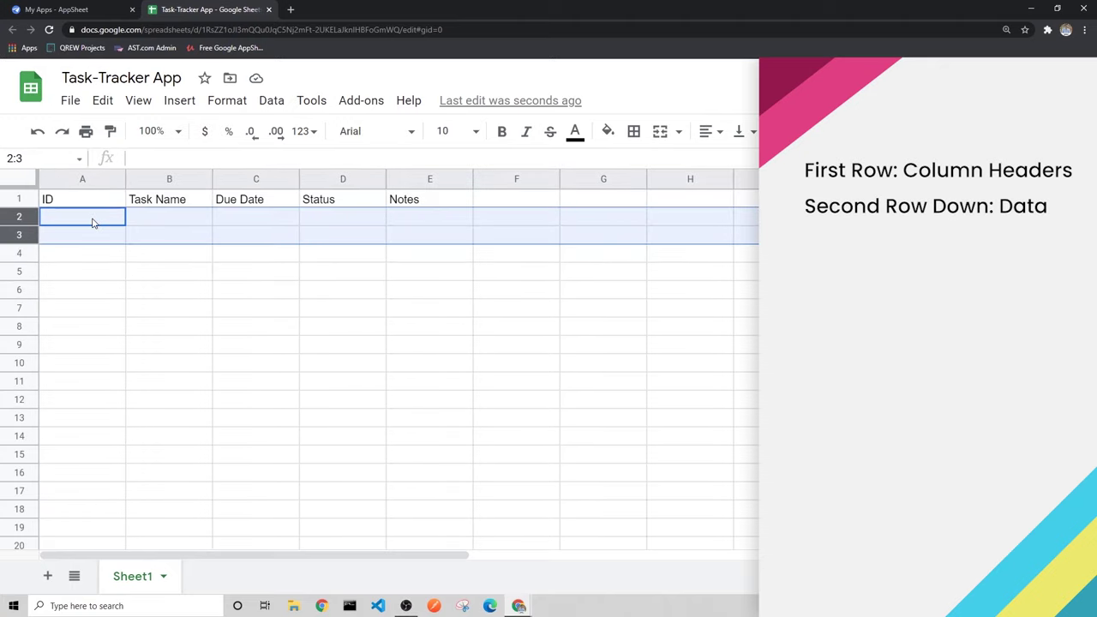
{"action": "left_click", "coordinate": [84, 203]}
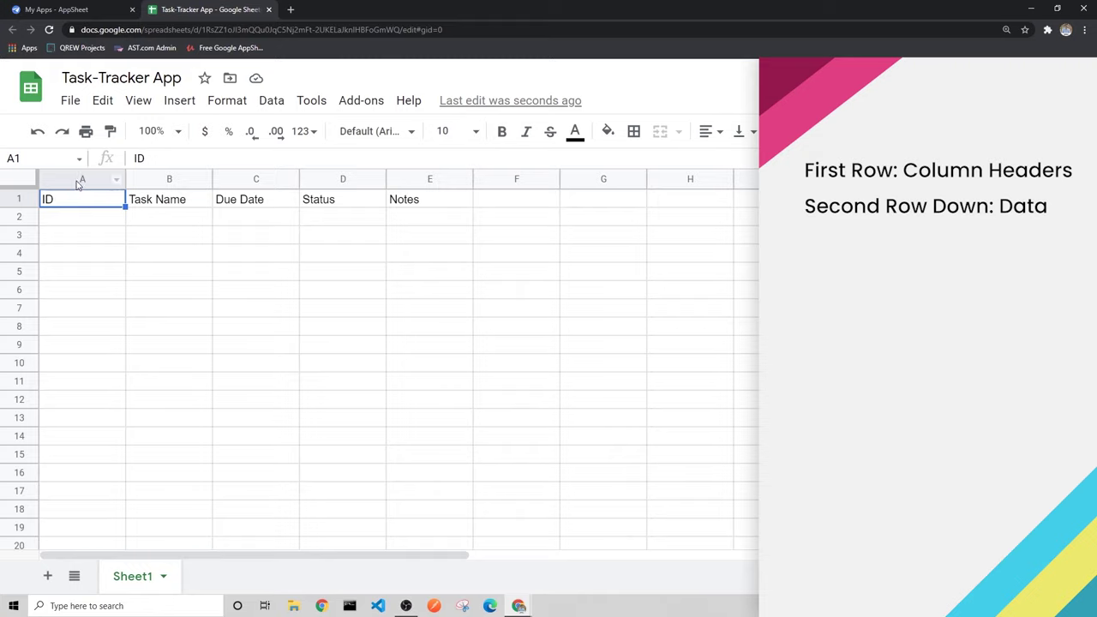
{"action": "left_click", "coordinate": [78, 180]}
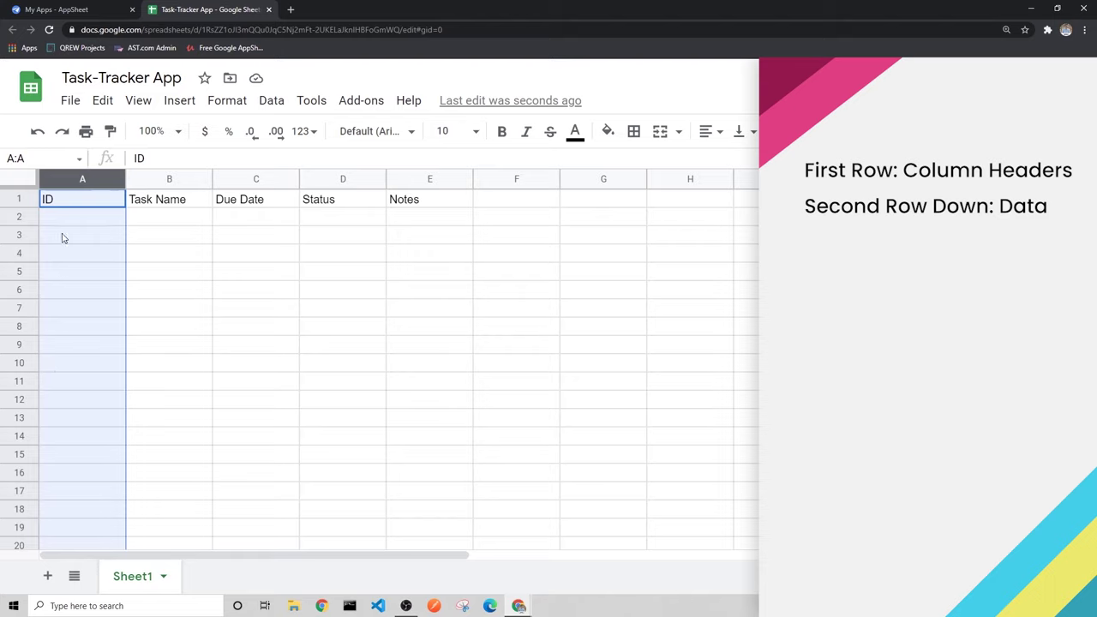
{"action": "left_click", "coordinate": [186, 180]}
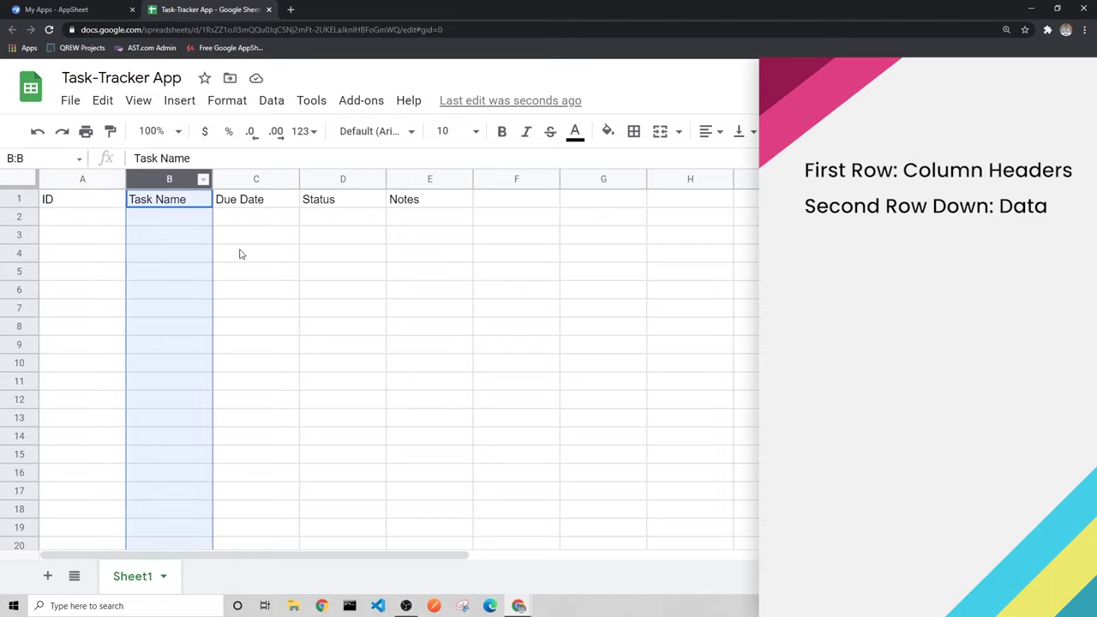
{"action": "left_click", "coordinate": [245, 217]}
{"action": "left_click", "coordinate": [147, 177]}
{"action": "left_click", "coordinate": [174, 237]}
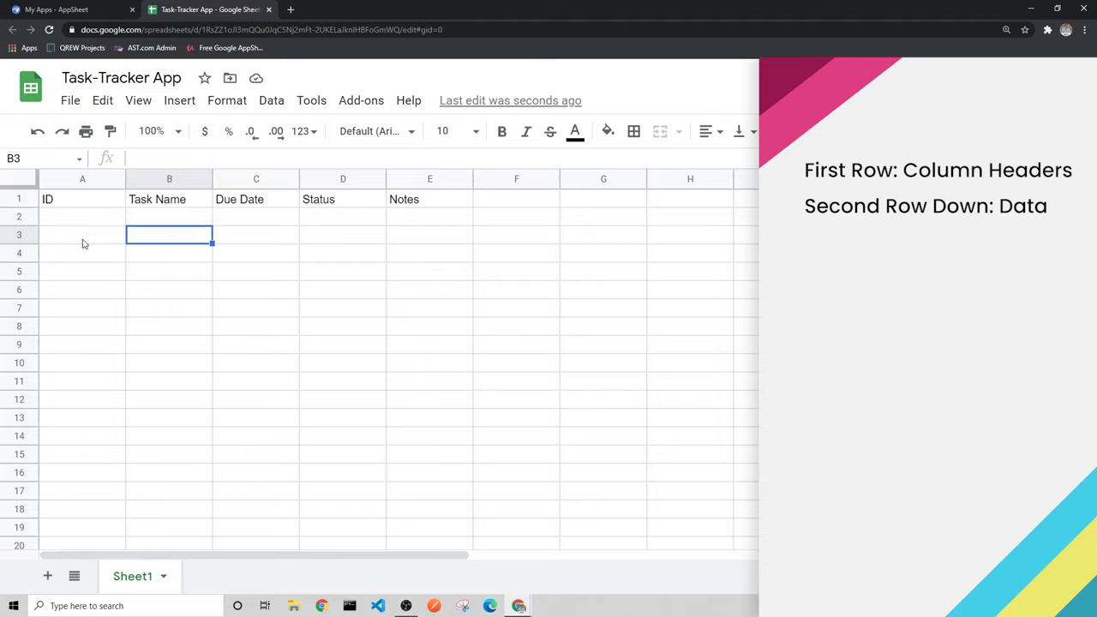
{"action": "left_click", "coordinate": [150, 179]}
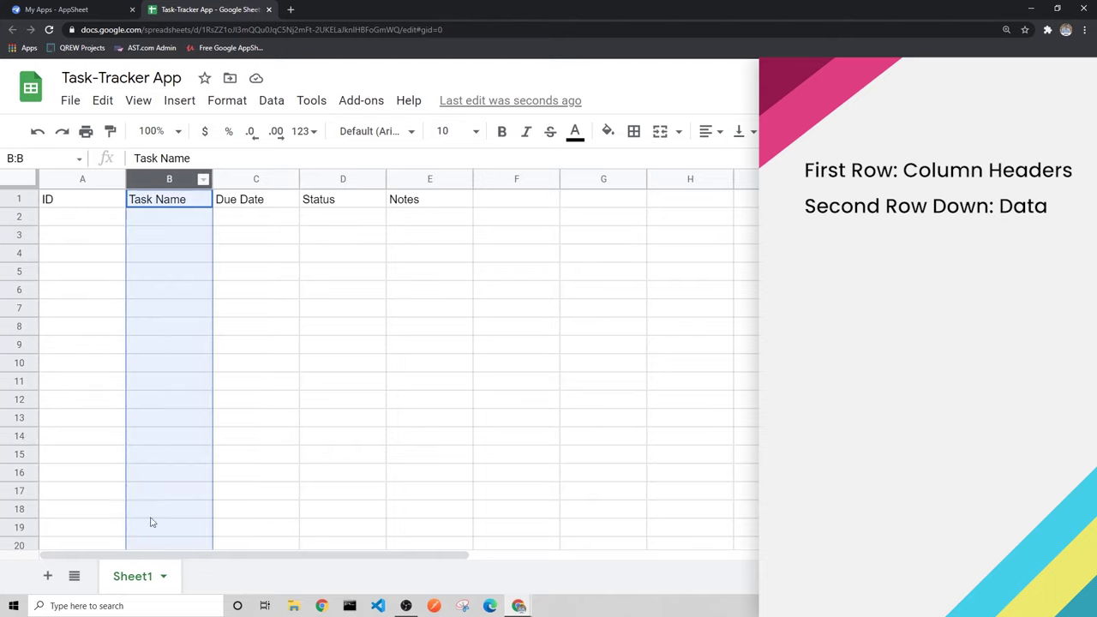
{"action": "left_click", "coordinate": [434, 206]}
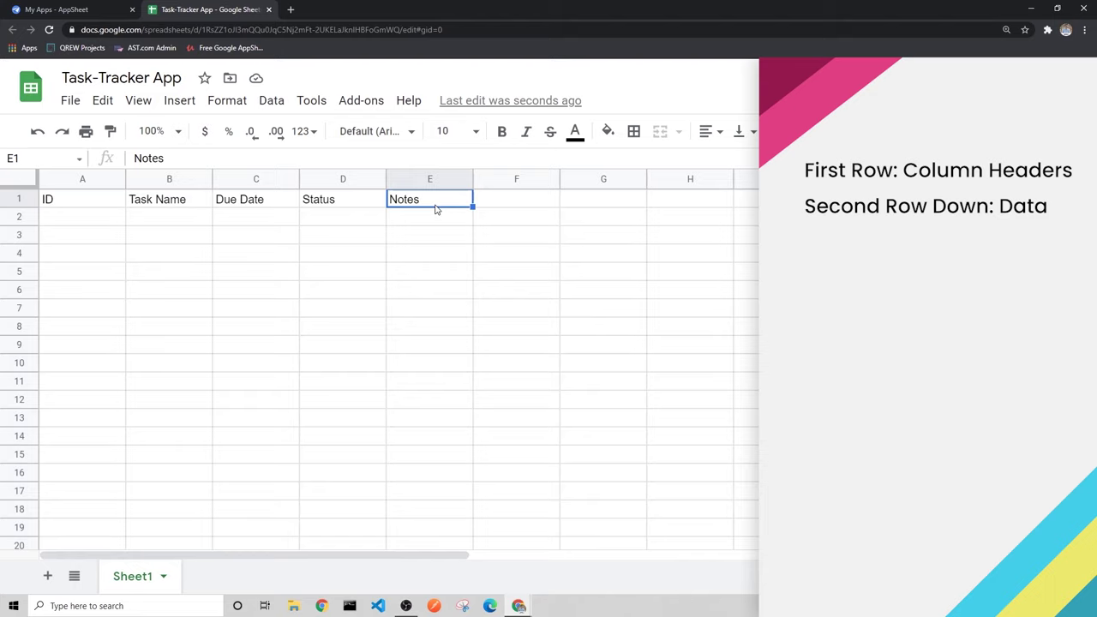
Step: Enter the header Date in both C1 and F1
{"action": "left_click", "coordinate": [521, 202]}
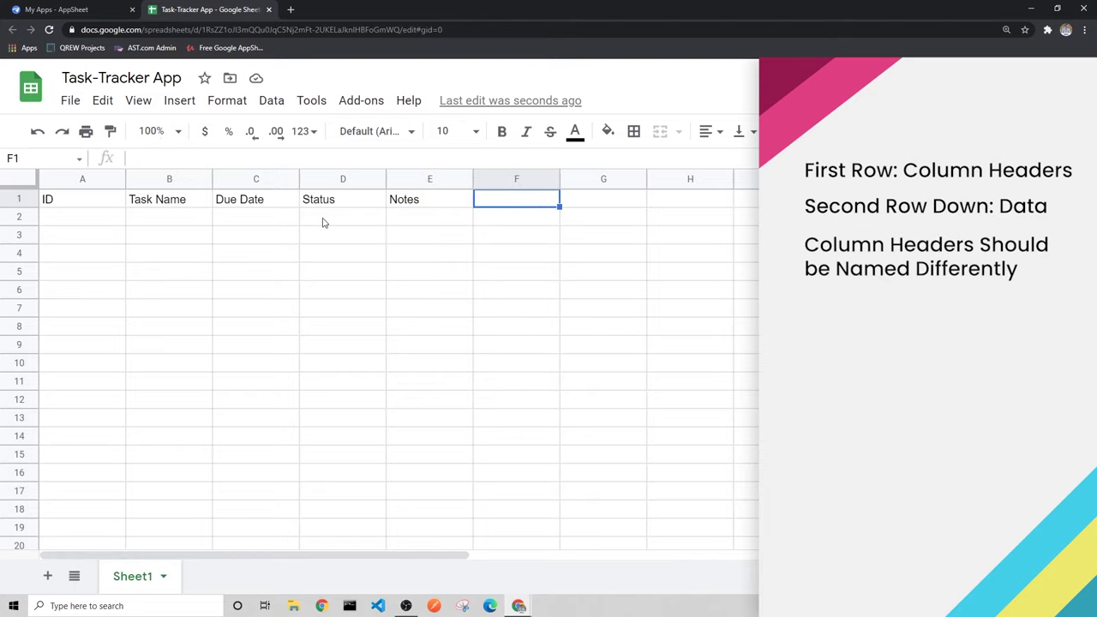
{"action": "left_click", "coordinate": [267, 203]}
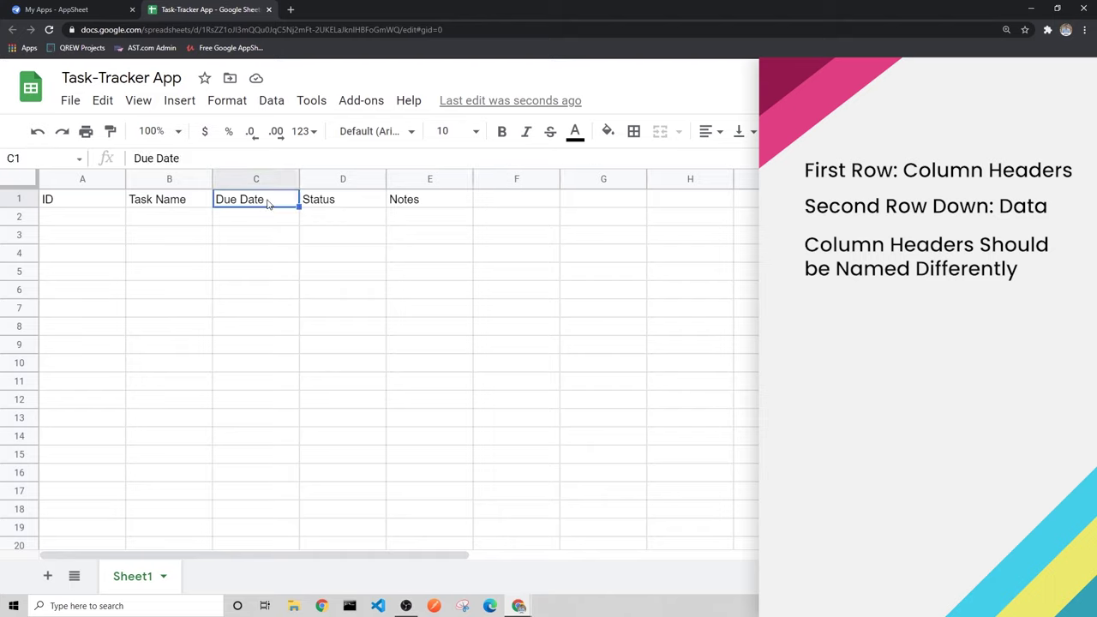
{"action": "type", "text": "Date"}
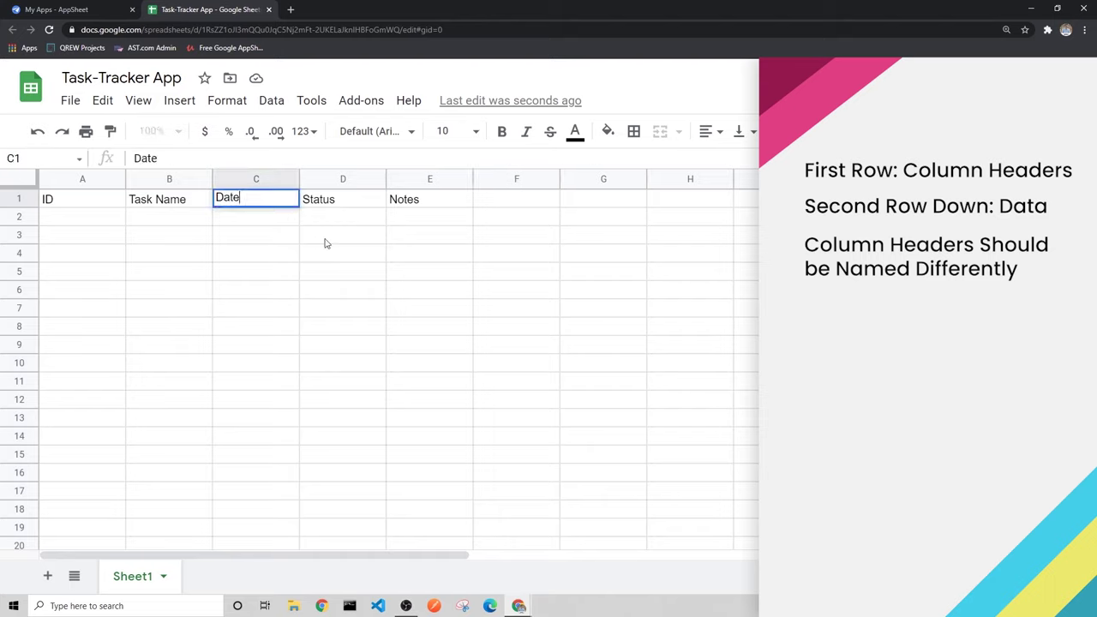
{"action": "left_click", "coordinate": [484, 206]}
{"action": "type", "text": "Date"}
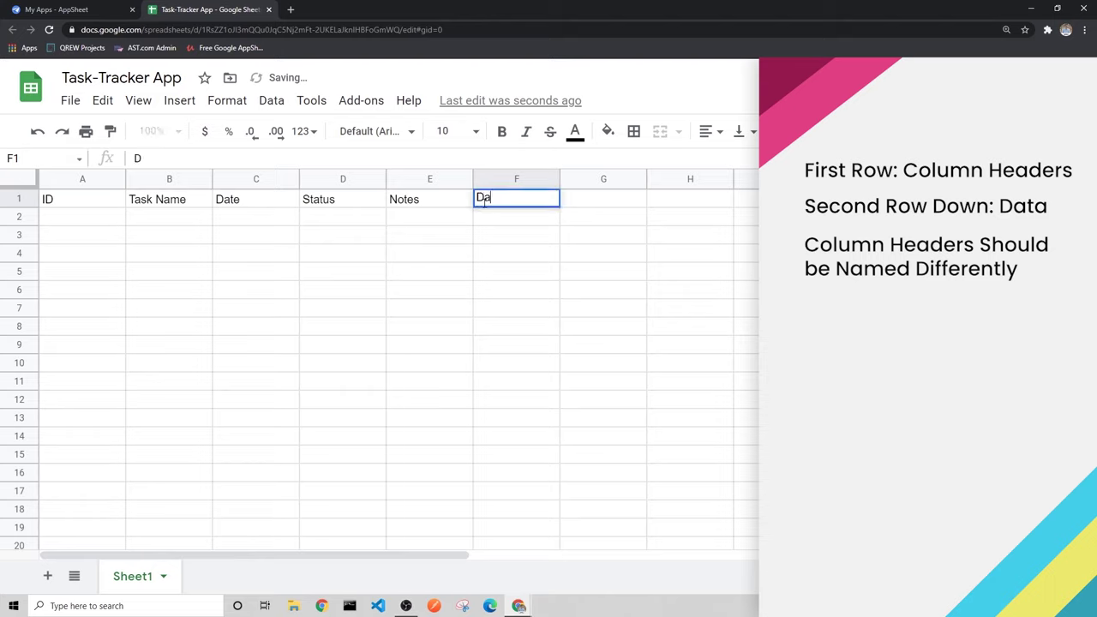
{"action": "left_click", "coordinate": [440, 207]}
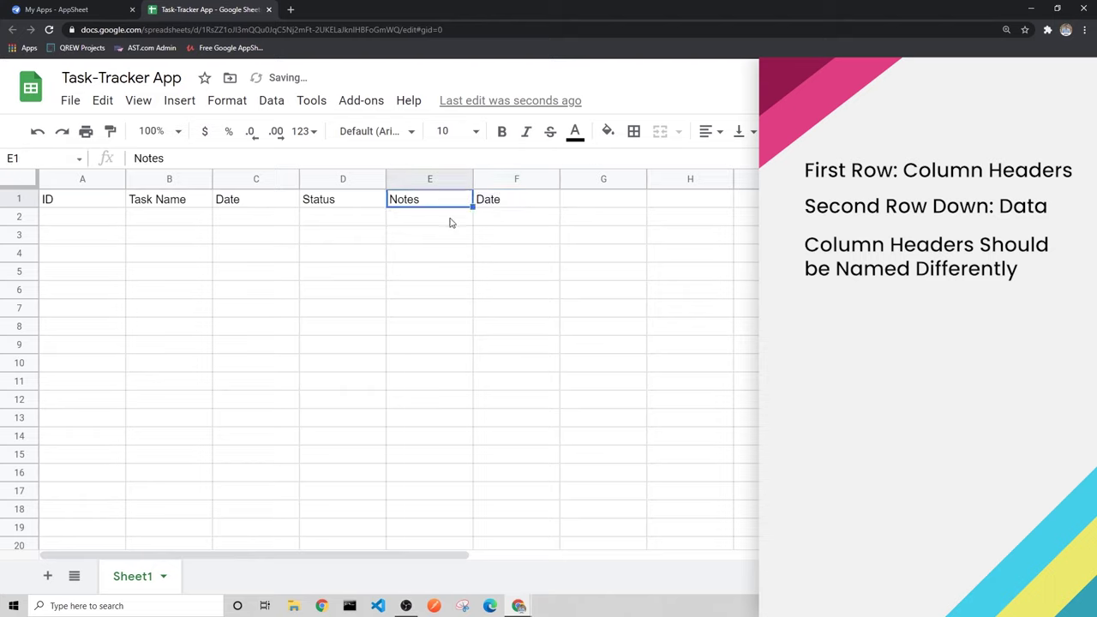
Step: Compare columns C and F and the cells beneath their Date headers
{"action": "left_click", "coordinate": [277, 178]}
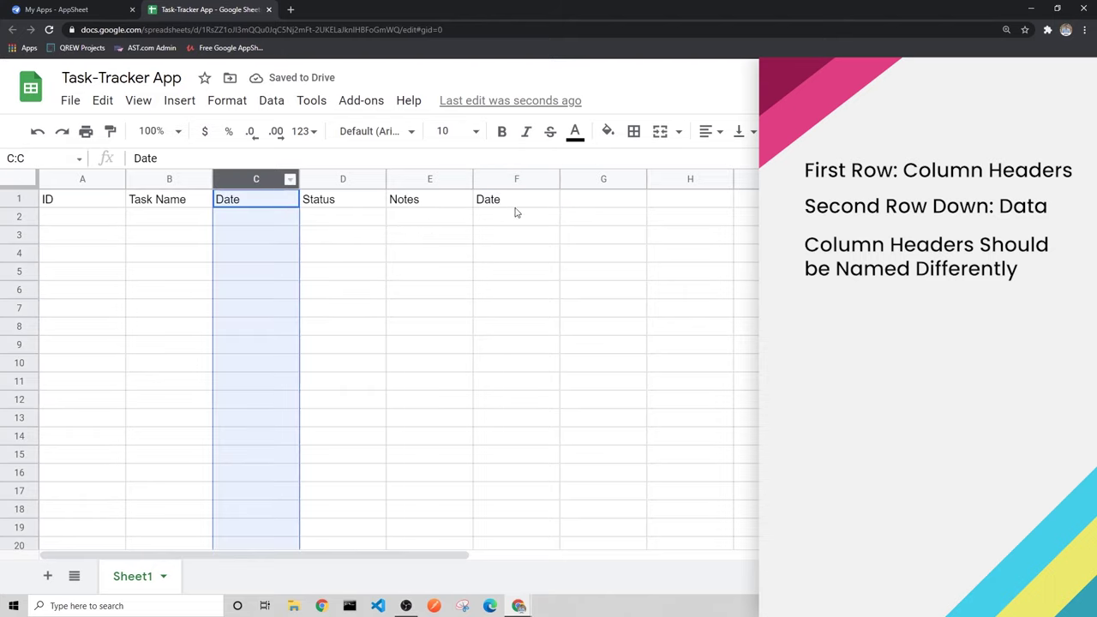
{"action": "left_click", "coordinate": [489, 179]}
{"action": "left_click", "coordinate": [260, 179]}
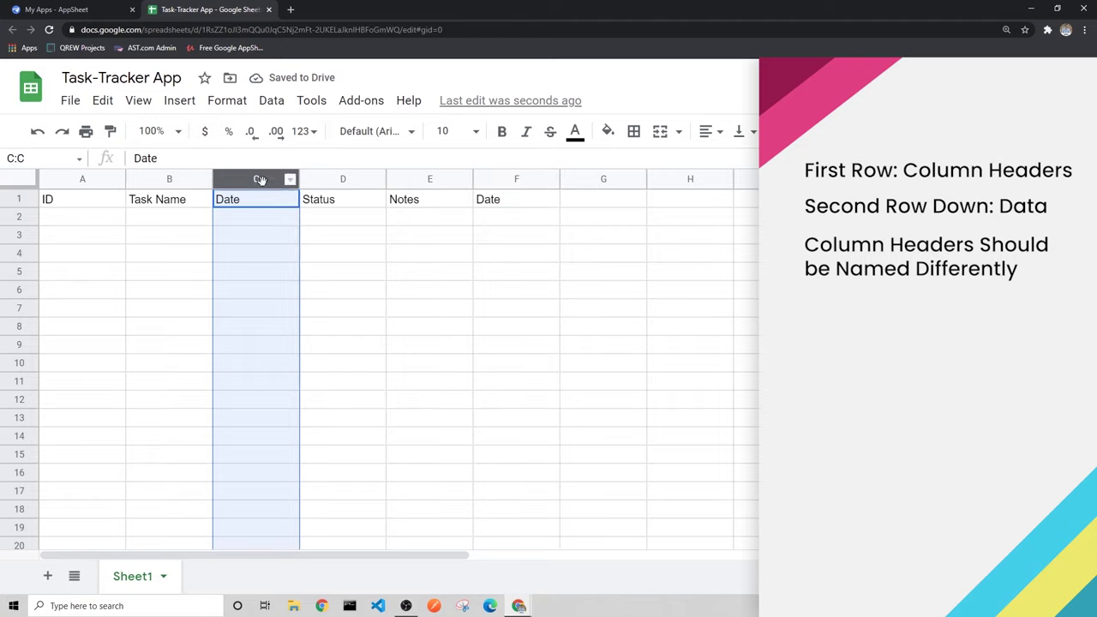
{"action": "left_click", "coordinate": [274, 221]}
{"action": "left_click", "coordinate": [485, 221]}
{"action": "left_click", "coordinate": [284, 221]}
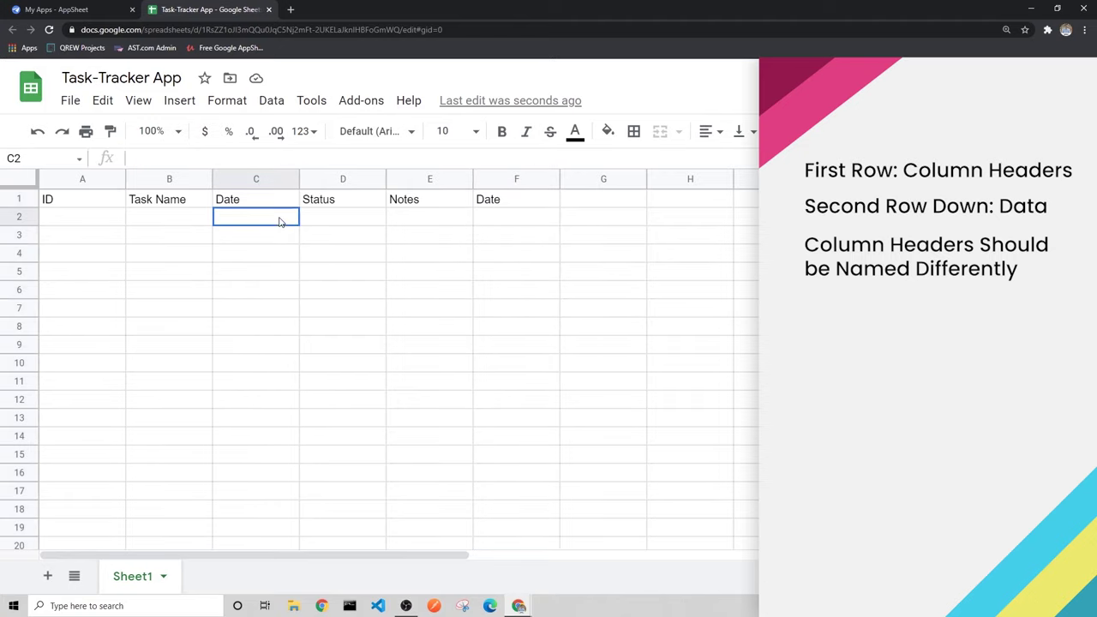
{"action": "left_click", "coordinate": [505, 225]}
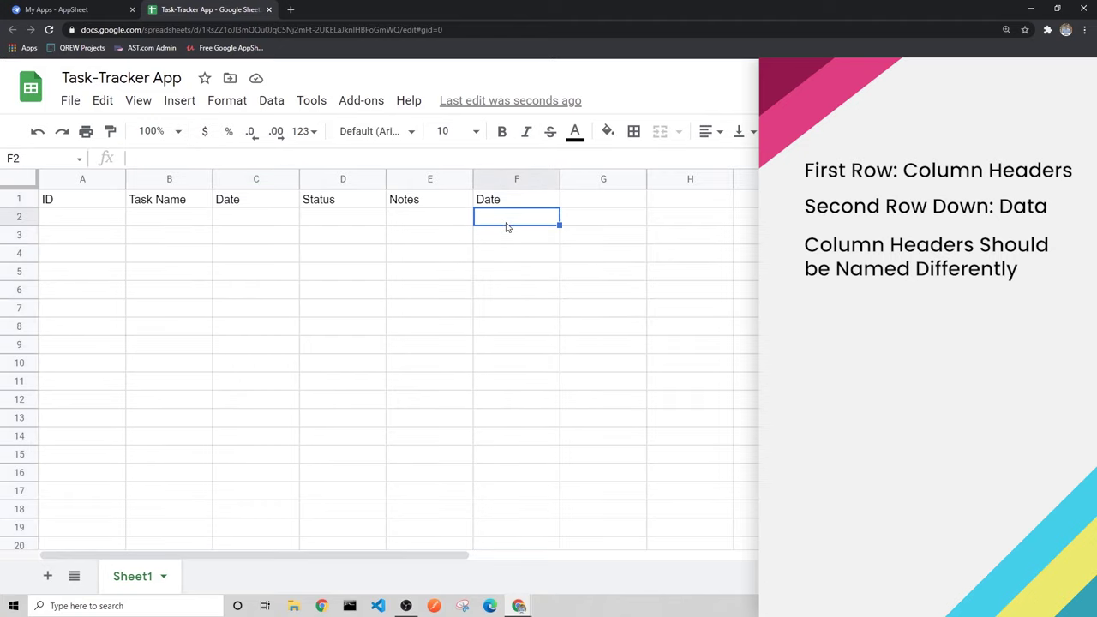
{"action": "left_click", "coordinate": [237, 180]}
{"action": "left_click", "coordinate": [492, 178]}
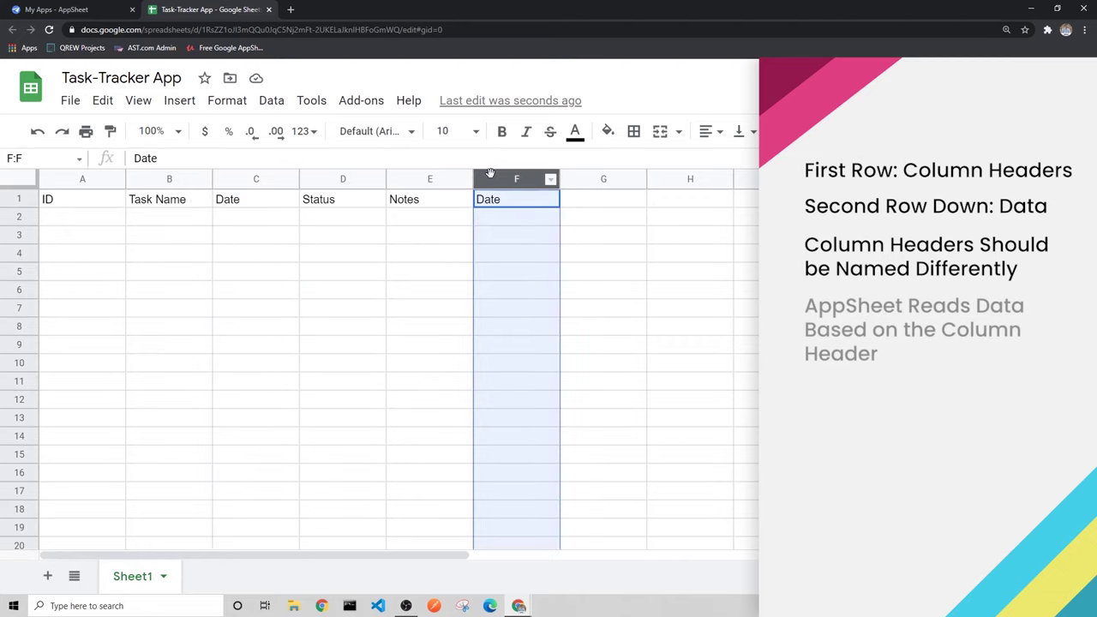
{"action": "left_click", "coordinate": [244, 179]}
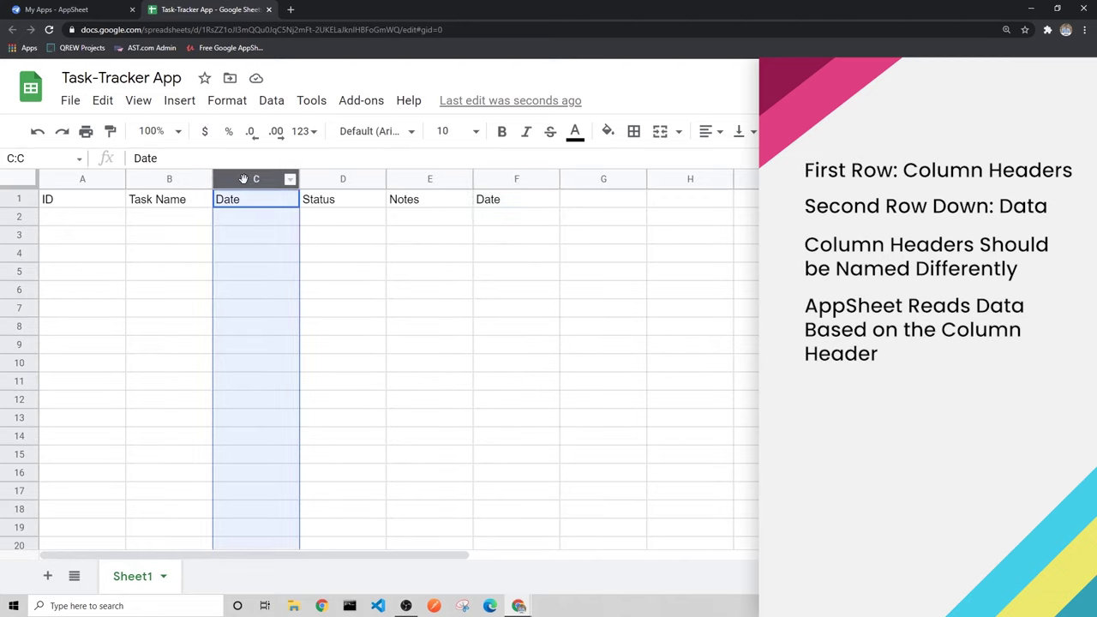
{"action": "left_click", "coordinate": [252, 228]}
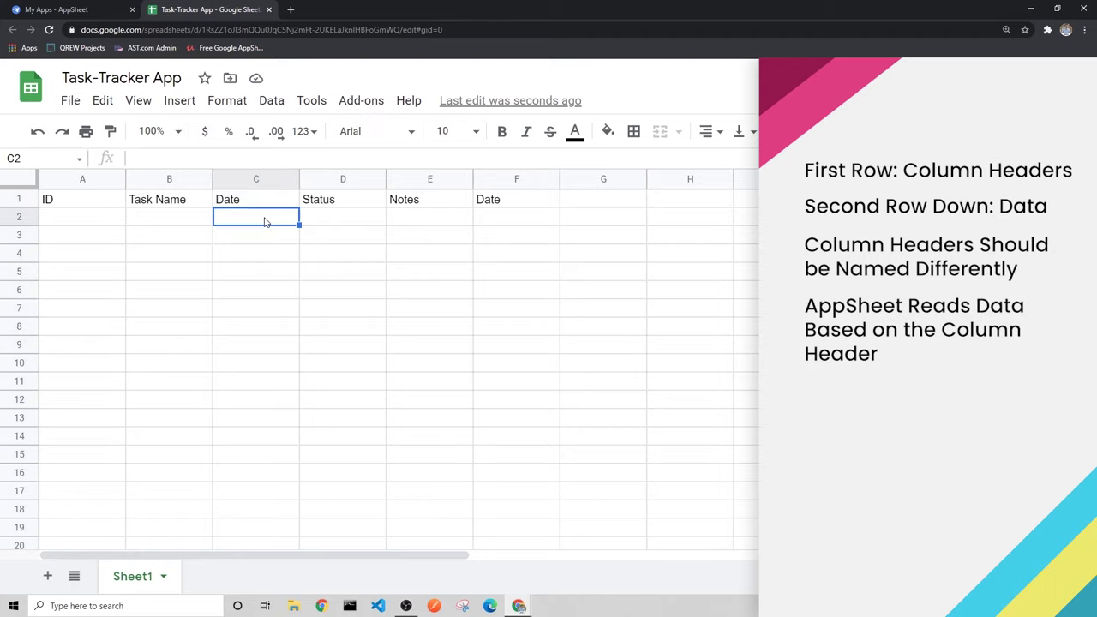
{"action": "left_click", "coordinate": [504, 222]}
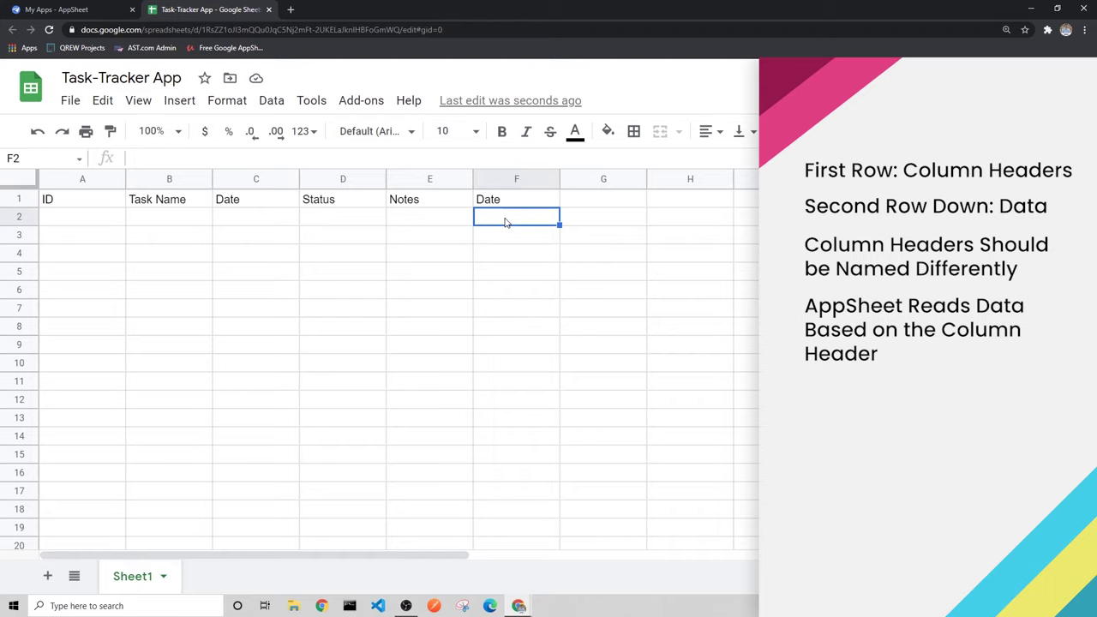
Step: Clear the duplicate Date header from F1 and rename C1 to Due Date
{"action": "left_click", "coordinate": [516, 200]}
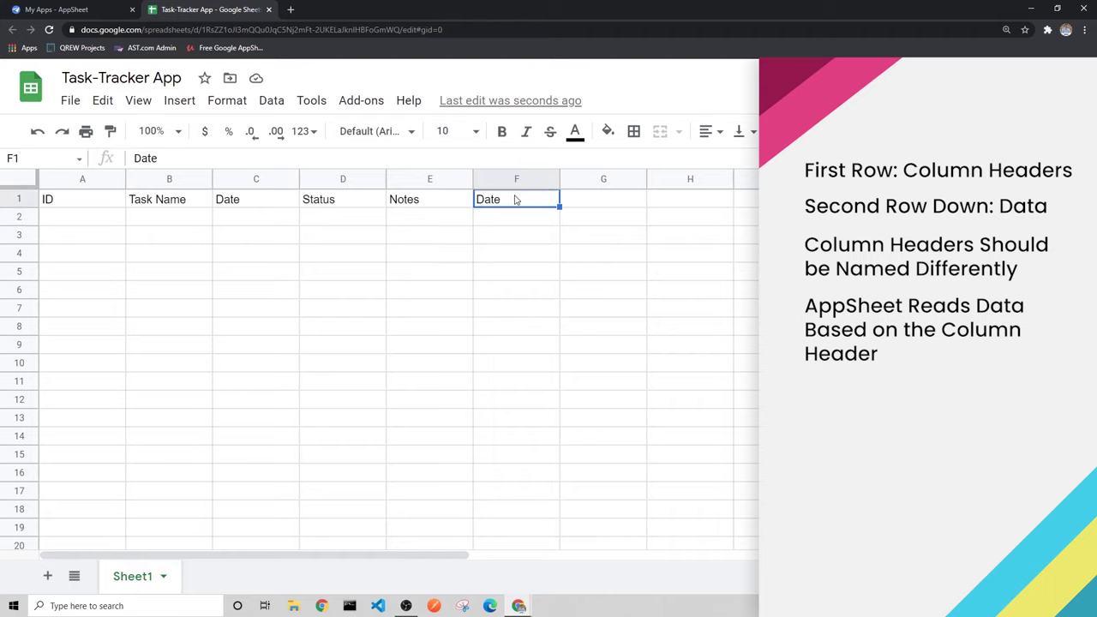
{"action": "key", "text": "Delete"}
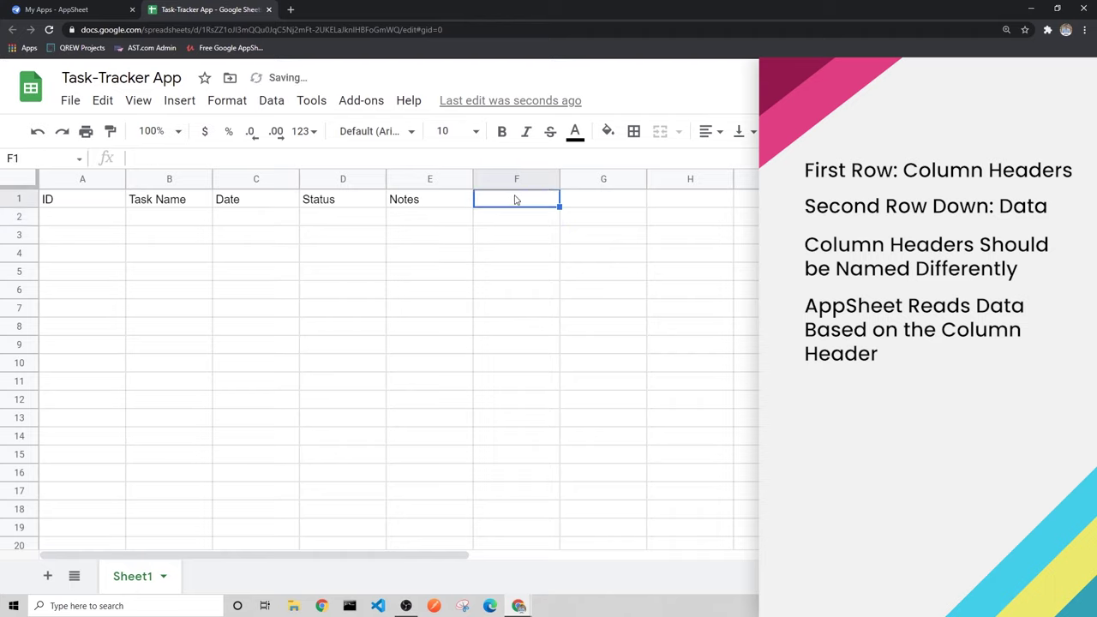
{"action": "left_click", "coordinate": [255, 180]}
{"action": "left_click", "coordinate": [266, 203]}
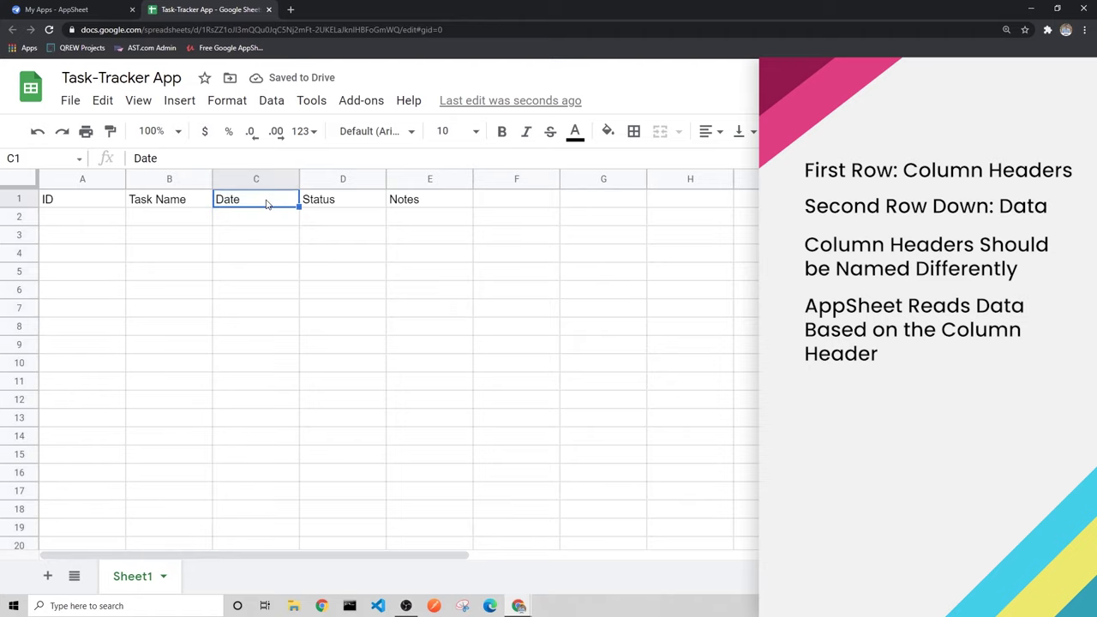
{"action": "type", "text": "Due Date"}
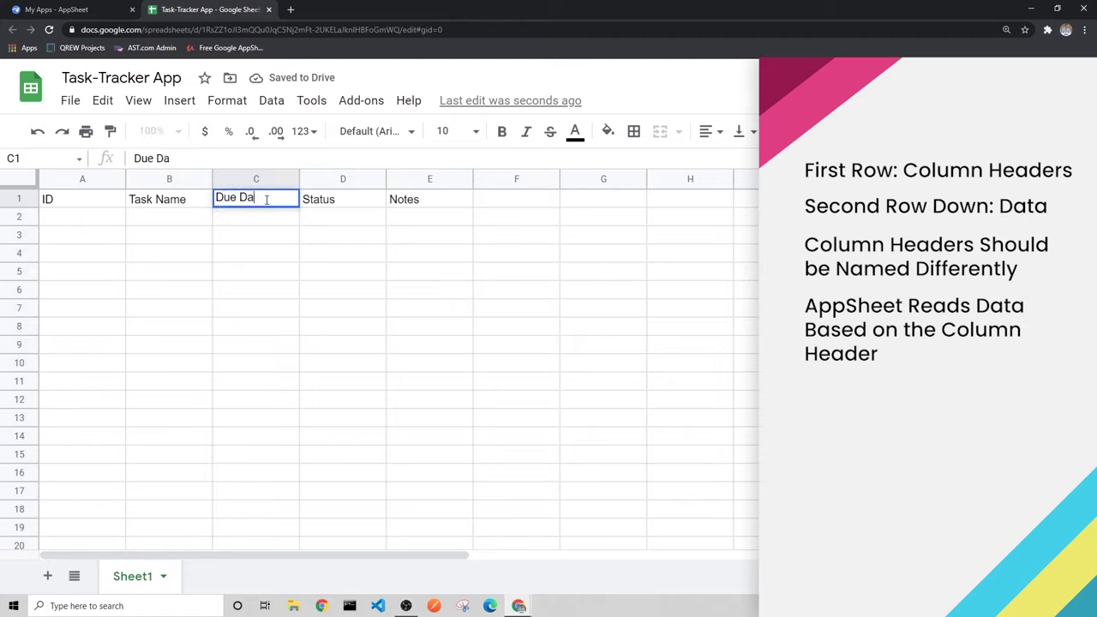
{"action": "left_click", "coordinate": [277, 217]}
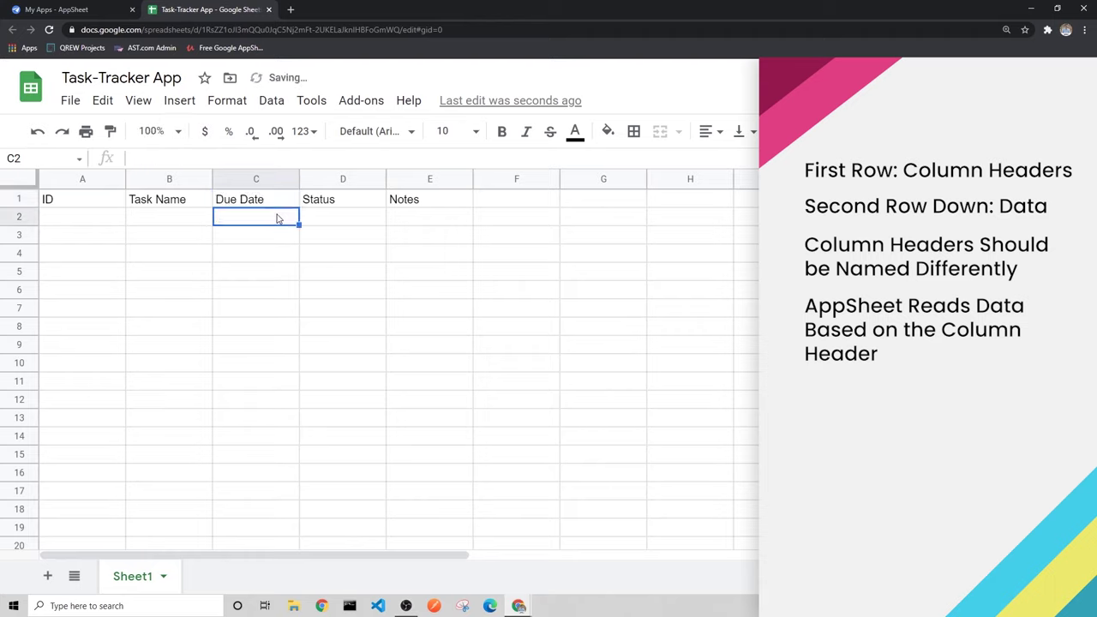
{"action": "left_click", "coordinate": [192, 221]}
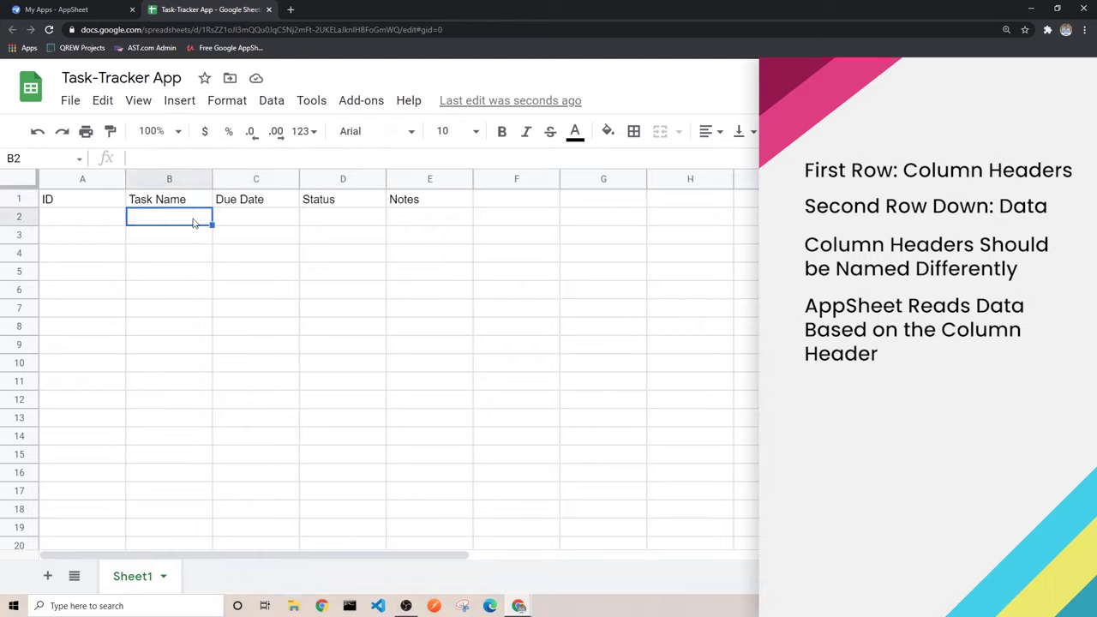
Step: Paste the sample task row with ID d2670888 into A2:E2
{"action": "left_click", "coordinate": [96, 200]}
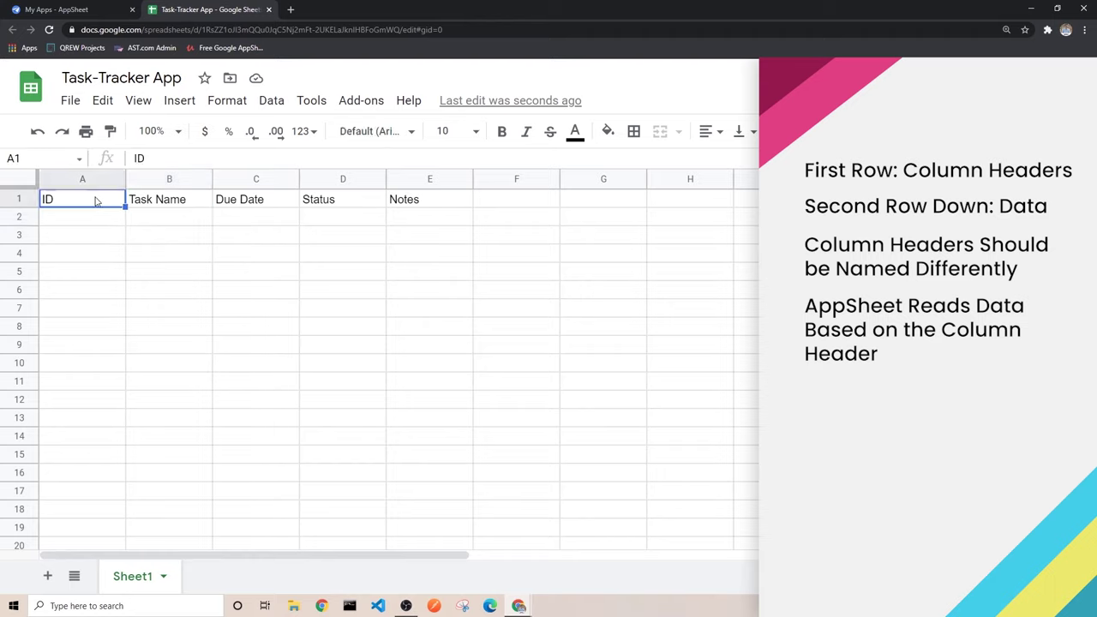
{"action": "left_click", "coordinate": [157, 207]}
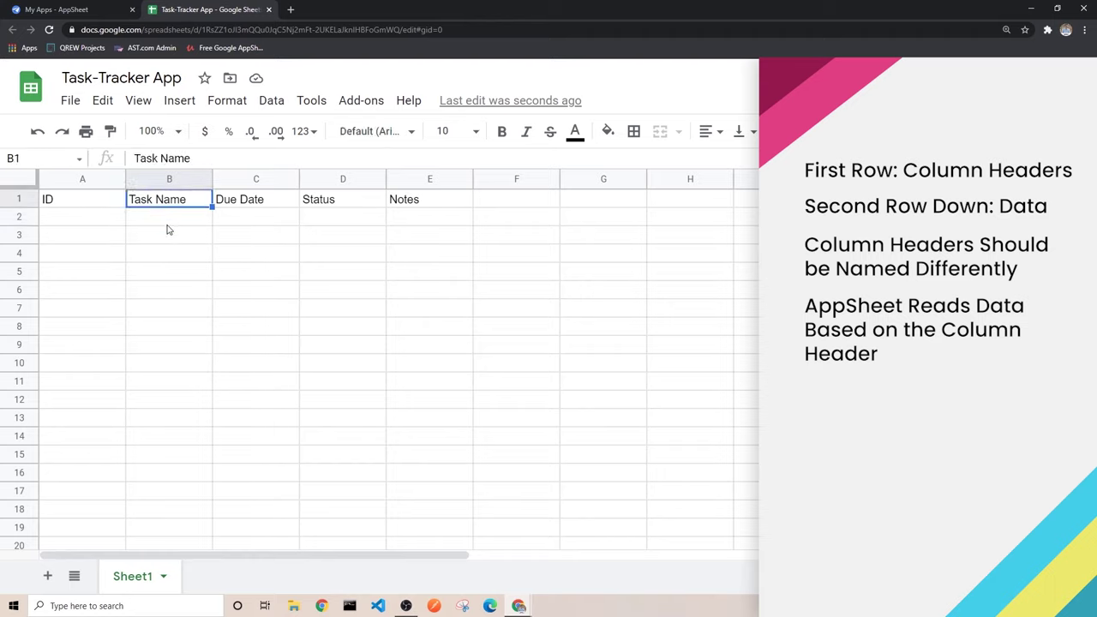
{"action": "left_click", "coordinate": [87, 204]}
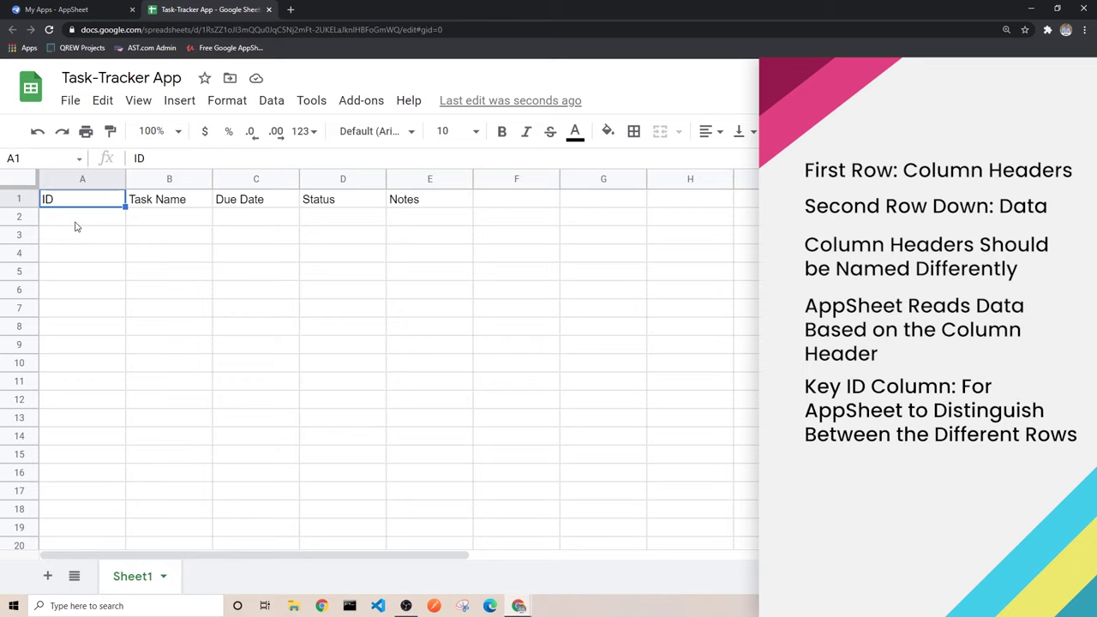
{"action": "left_click", "coordinate": [76, 227]}
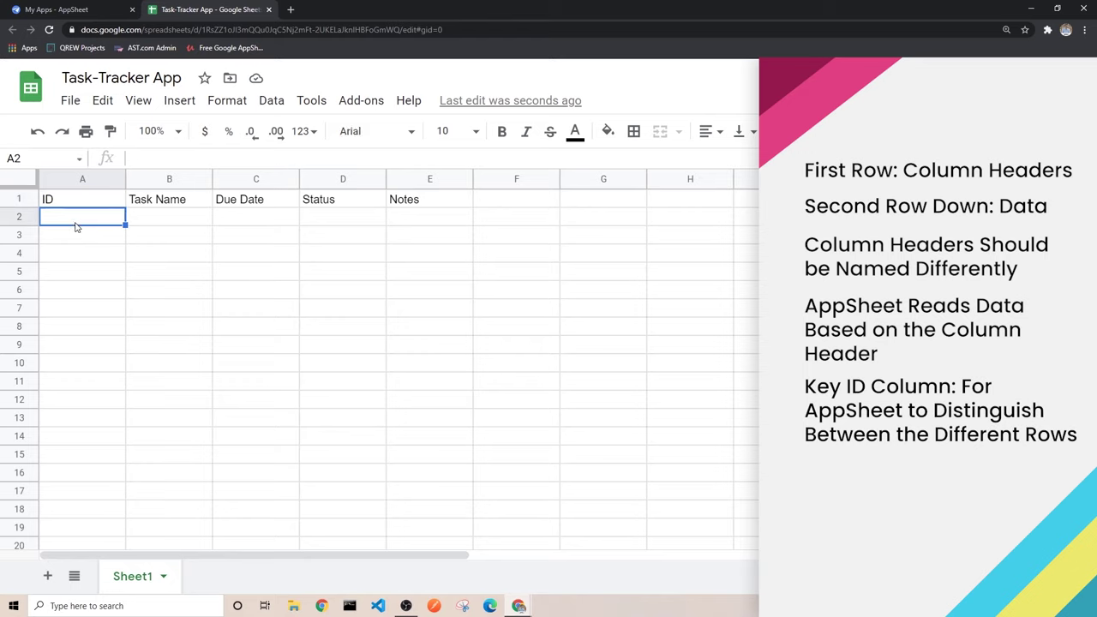
{"action": "type", "text": "d2670888\tMake Dinner\t3/15/2021\tCompleted\tMaking gyros"}
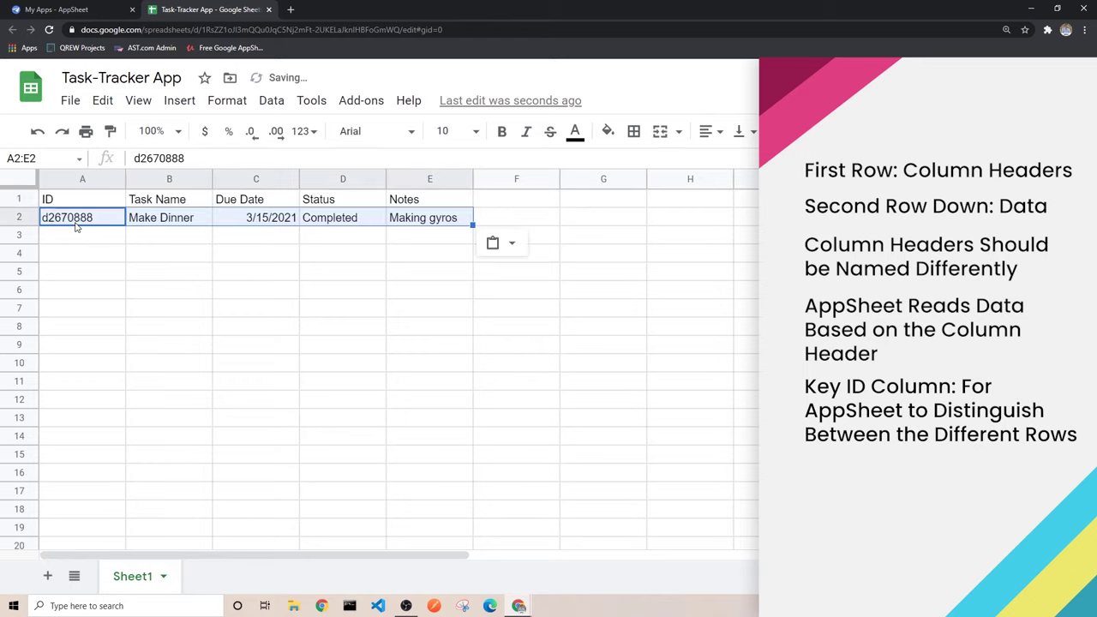
{"action": "left_click", "coordinate": [92, 236]}
{"action": "left_click", "coordinate": [100, 224]}
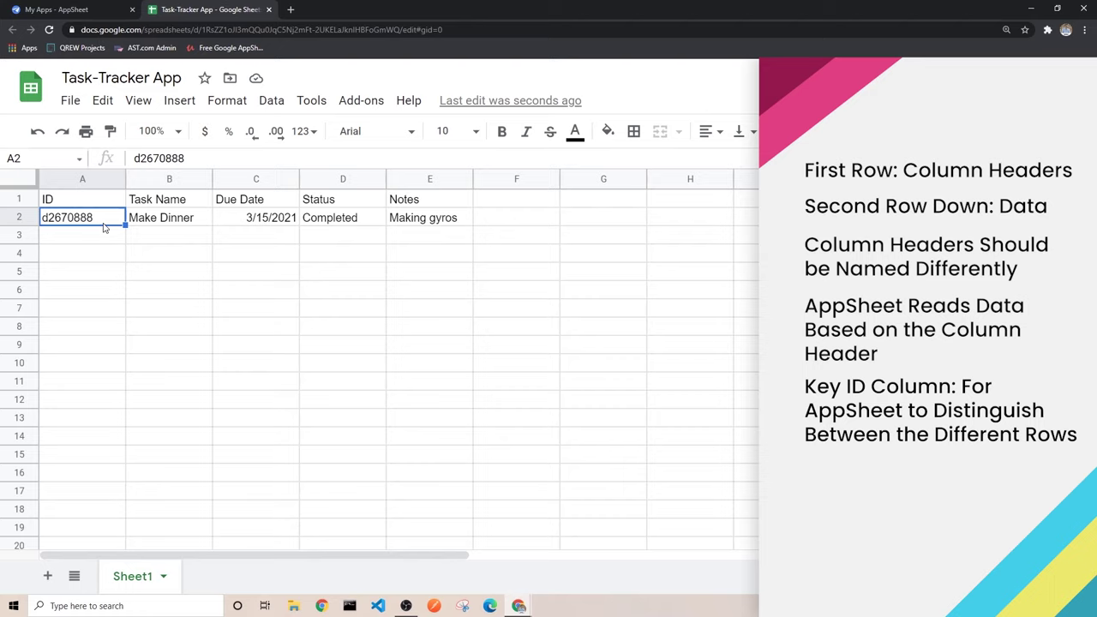
Step: Enter Make Dinner as the second task name in B3
{"action": "left_click", "coordinate": [183, 242]}
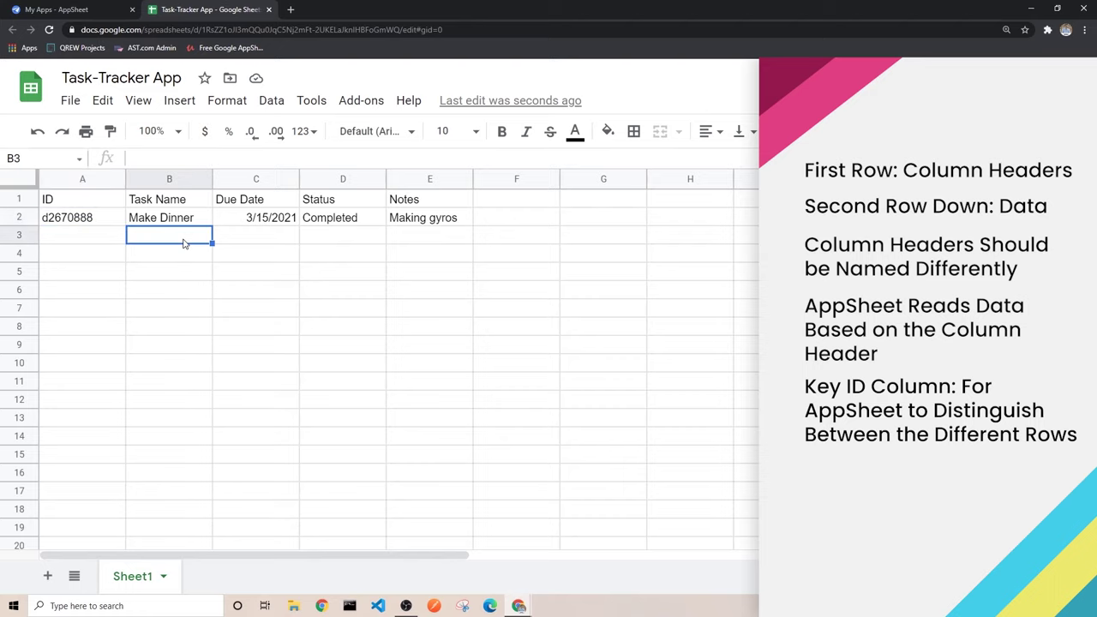
{"action": "type", "text": "Make Di"}
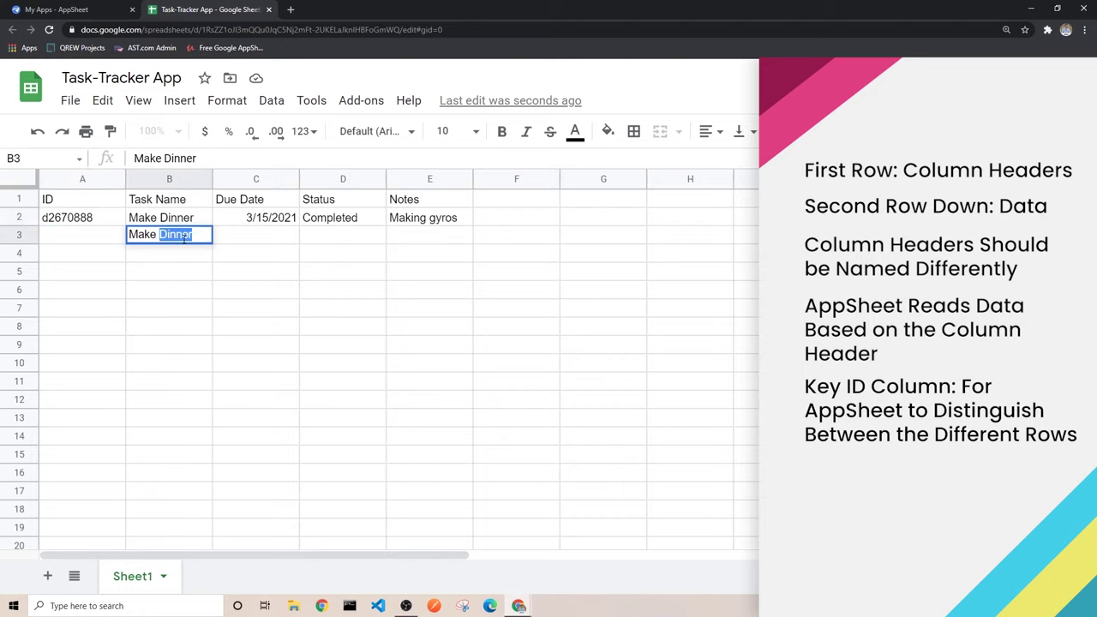
{"action": "type", "text": "nner"}
{"action": "left_click", "coordinate": [190, 219]}
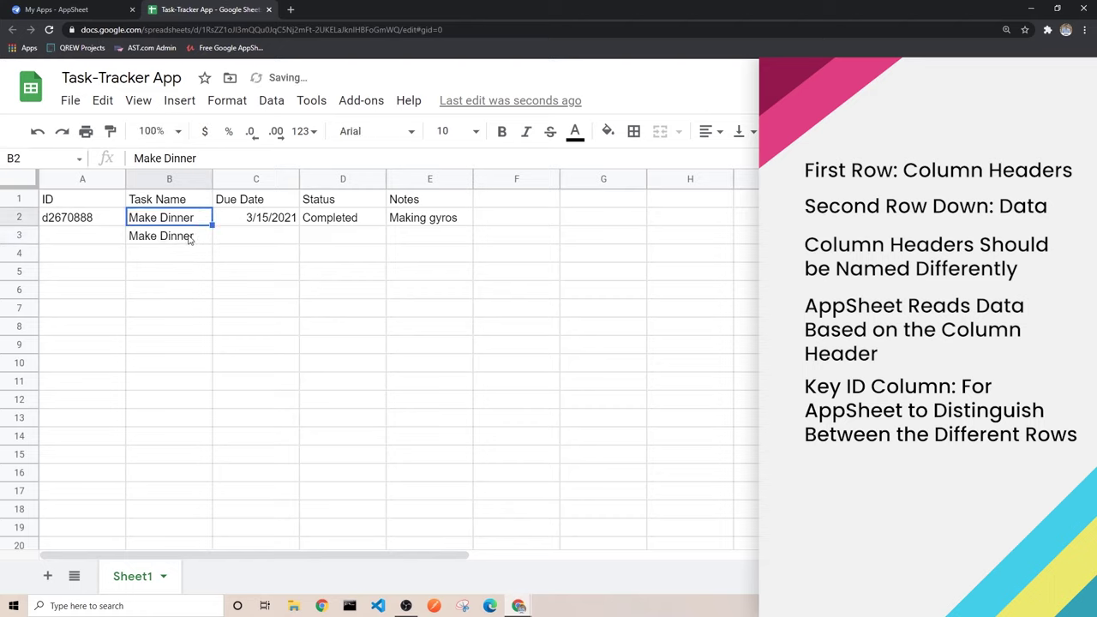
{"action": "key", "text": "Down"}
{"action": "key", "text": "Up"}
{"action": "key", "text": "Down"}
{"action": "key", "text": "Up"}
{"action": "key", "text": "Down"}
{"action": "key", "text": "Up"}
{"action": "key", "text": "Down"}
{"action": "key", "text": "Up"}
{"action": "key", "text": "Down"}
Step: Give row 3 the ID abc123 and review rows 2 through 4
{"action": "left_click", "coordinate": [100, 235]}
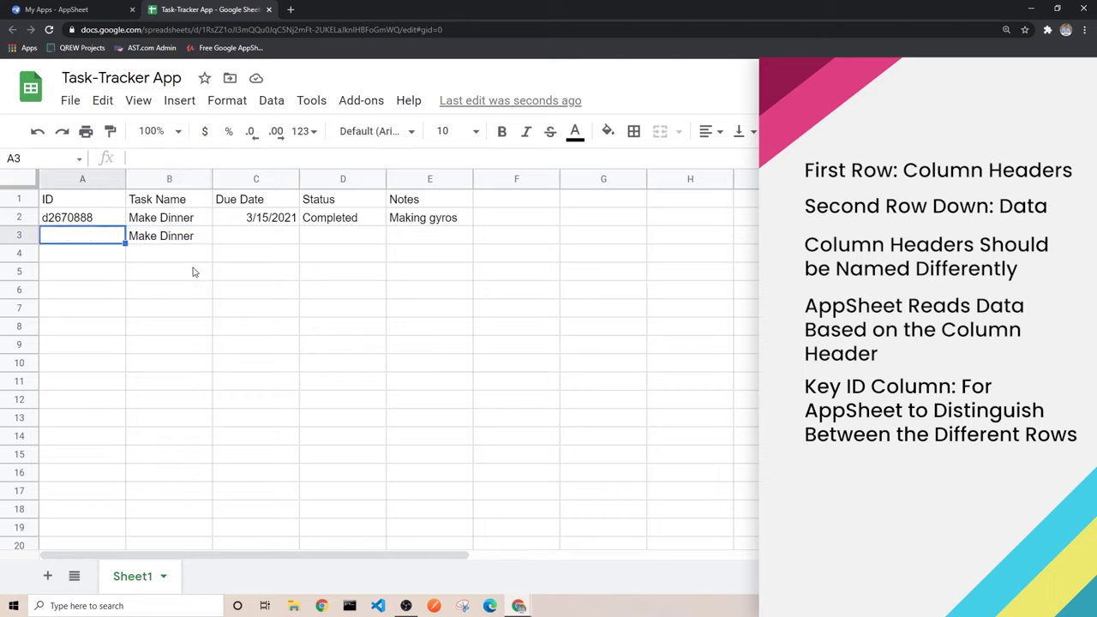
{"action": "type", "text": "abc123"}
{"action": "key", "text": "Return"}
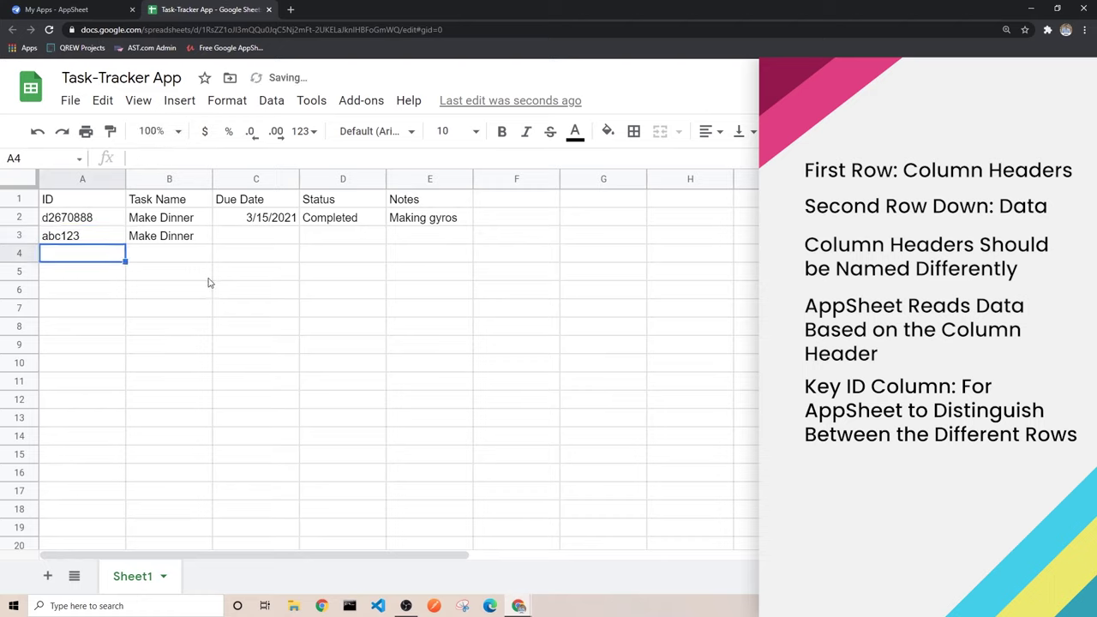
{"action": "left_click", "coordinate": [90, 241]}
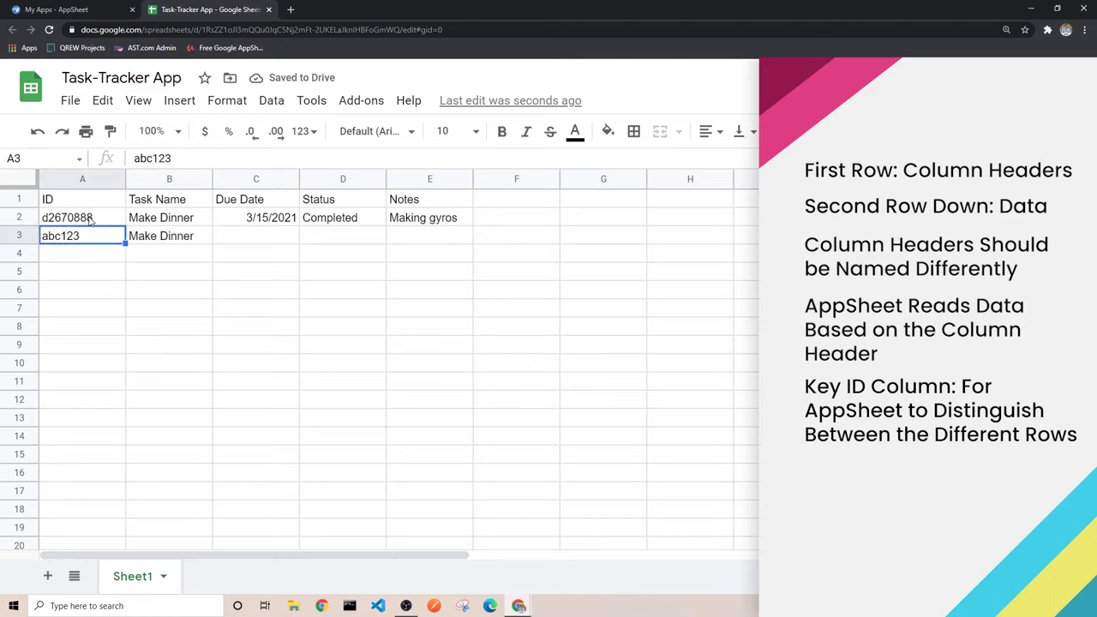
{"action": "left_click", "coordinate": [96, 221]}
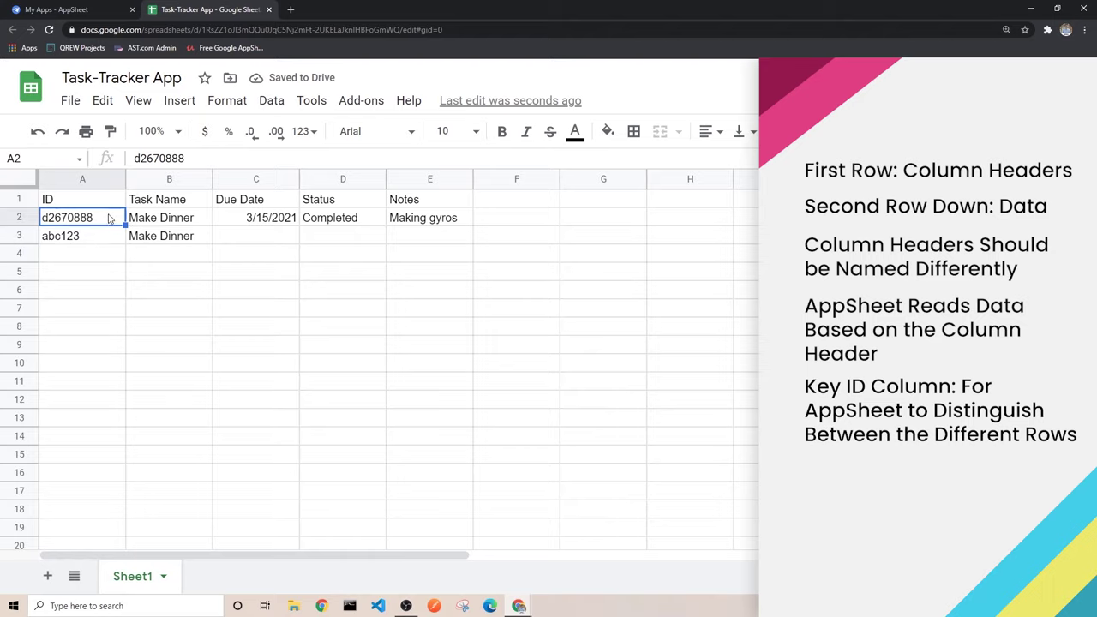
{"action": "left_click", "coordinate": [30, 217]}
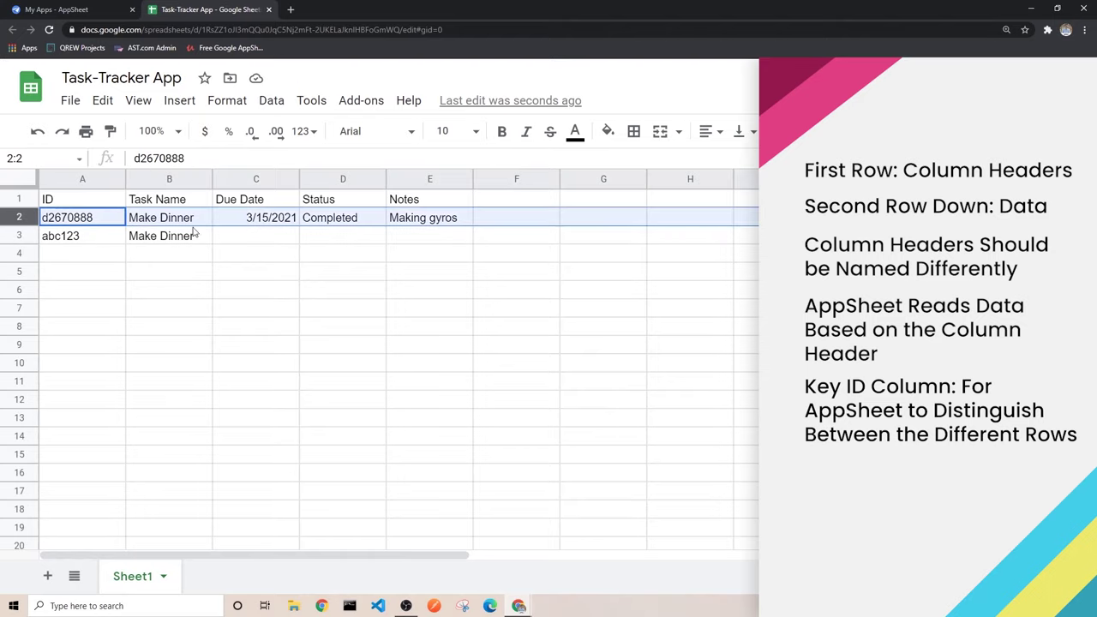
{"action": "left_click", "coordinate": [17, 238]}
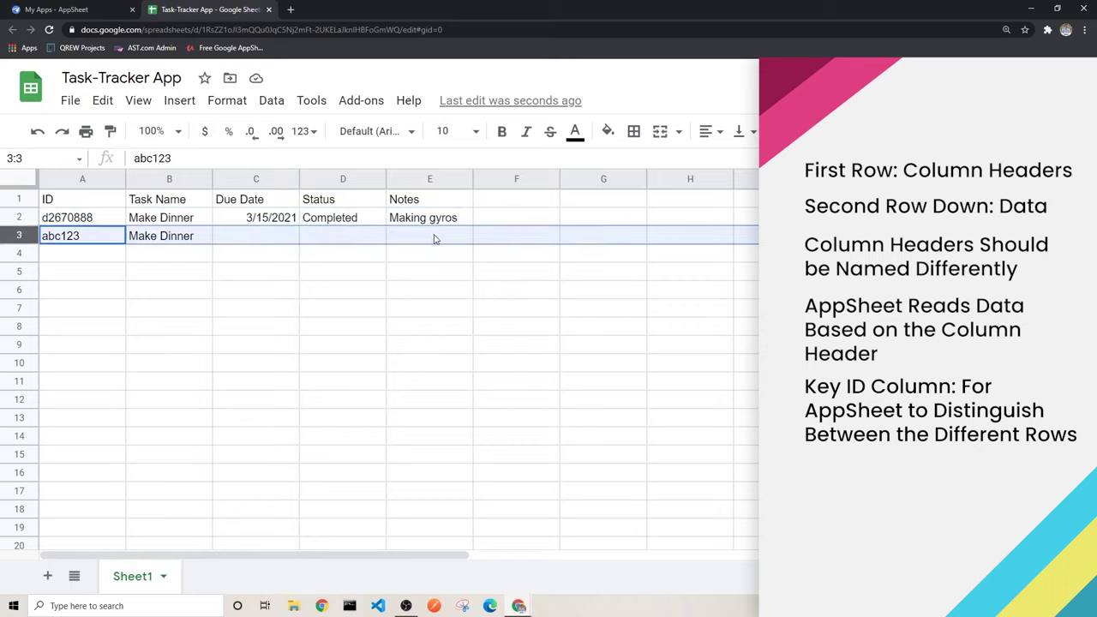
{"action": "left_click", "coordinate": [28, 251]}
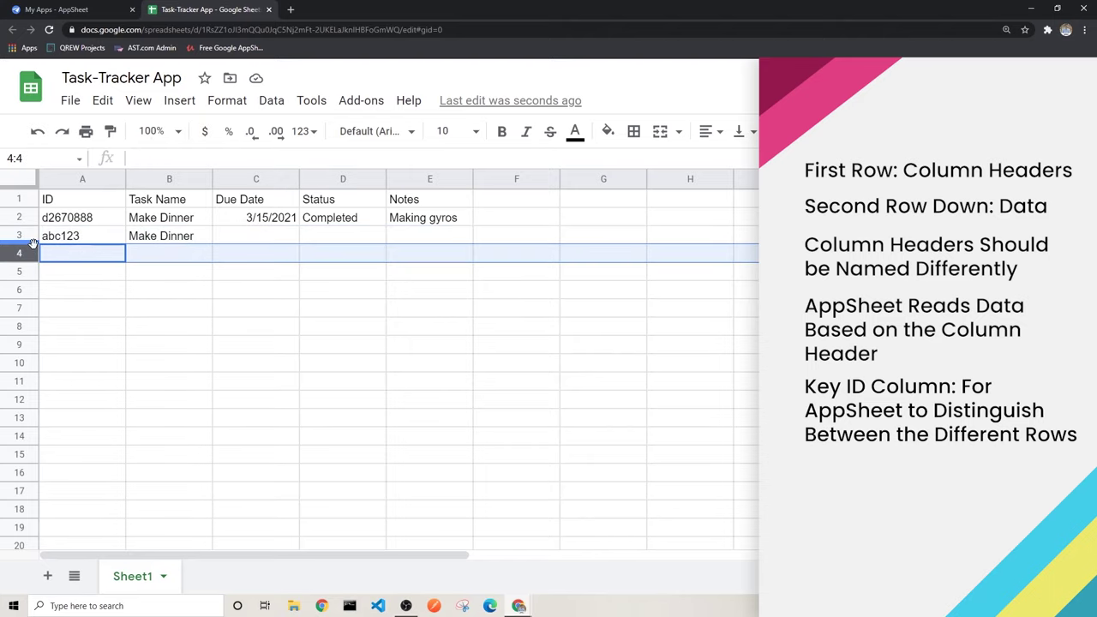
Step: Compare the two Make Dinner rows' task names and IDs
{"action": "left_click", "coordinate": [162, 223]}
{"action": "left_click", "coordinate": [160, 230]}
{"action": "left_click", "coordinate": [160, 223]}
{"action": "left_click", "coordinate": [160, 229]}
{"action": "left_click", "coordinate": [159, 225]}
{"action": "left_click", "coordinate": [153, 240]}
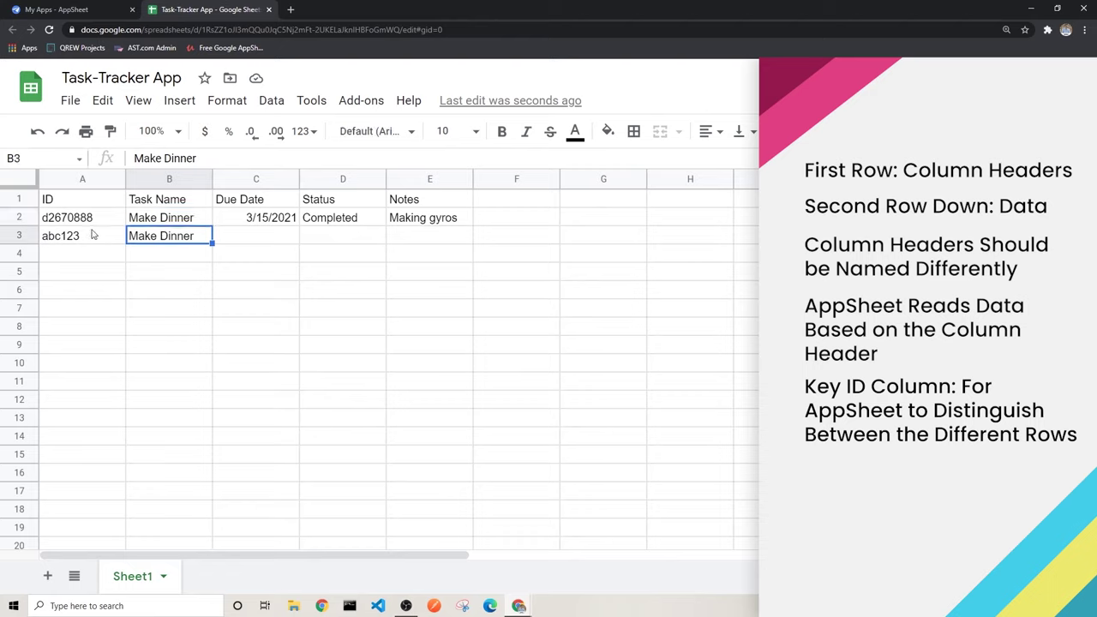
{"action": "left_click", "coordinate": [97, 236]}
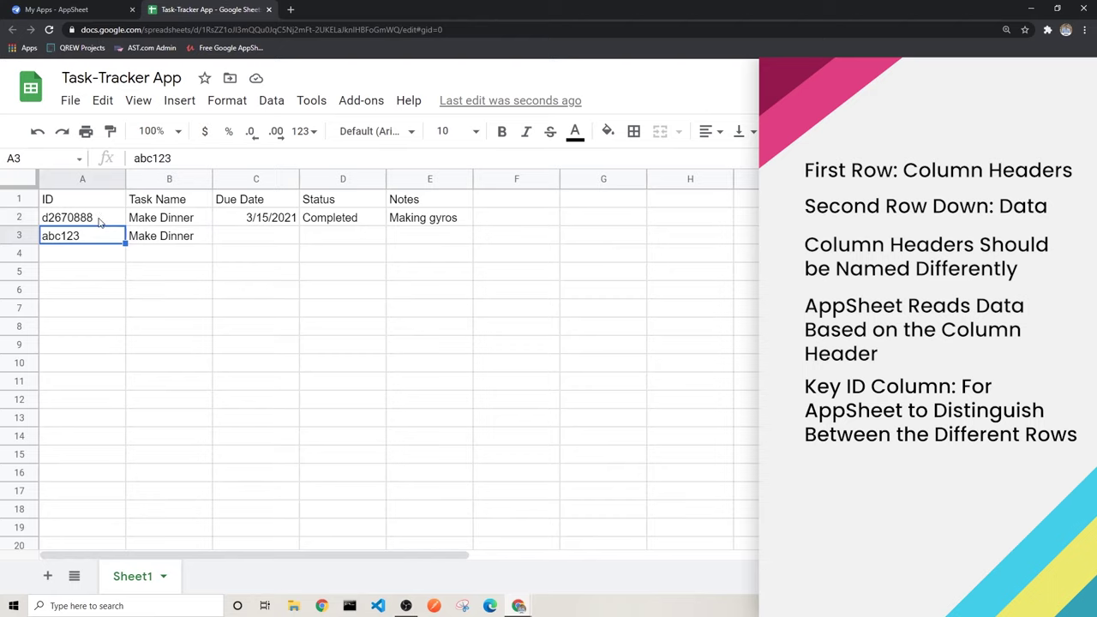
{"action": "left_click", "coordinate": [100, 223]}
{"action": "left_click", "coordinate": [100, 243]}
{"action": "left_click", "coordinate": [102, 224]}
{"action": "left_click", "coordinate": [109, 240]}
{"action": "left_click", "coordinate": [191, 206]}
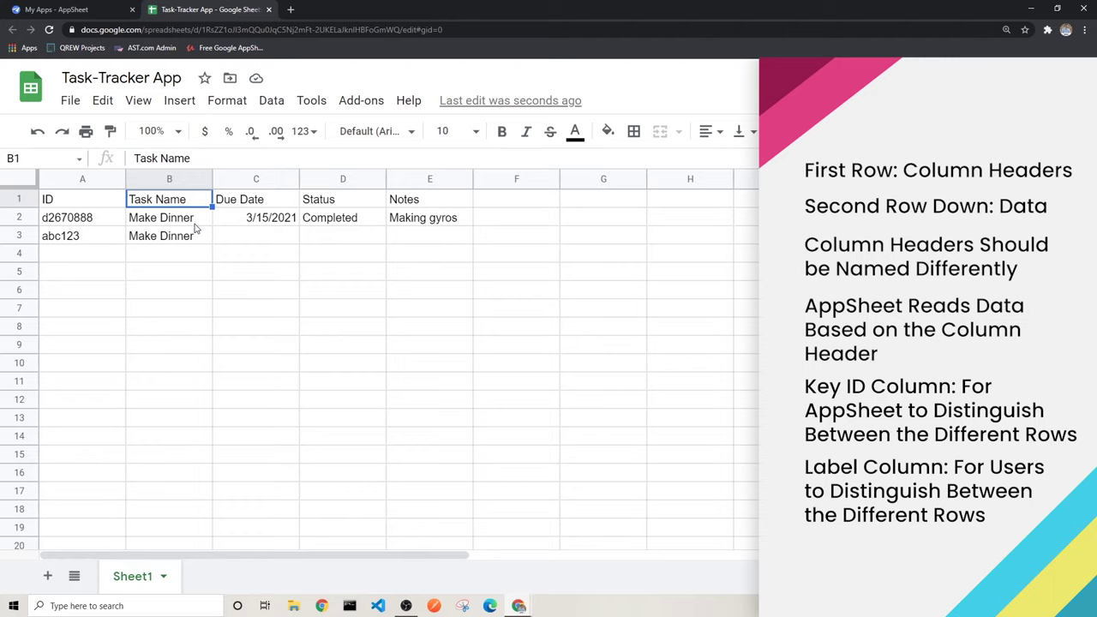
Step: Compare the IDs and Make Dinner task names in rows 2 and 3
{"action": "left_click", "coordinate": [103, 222]}
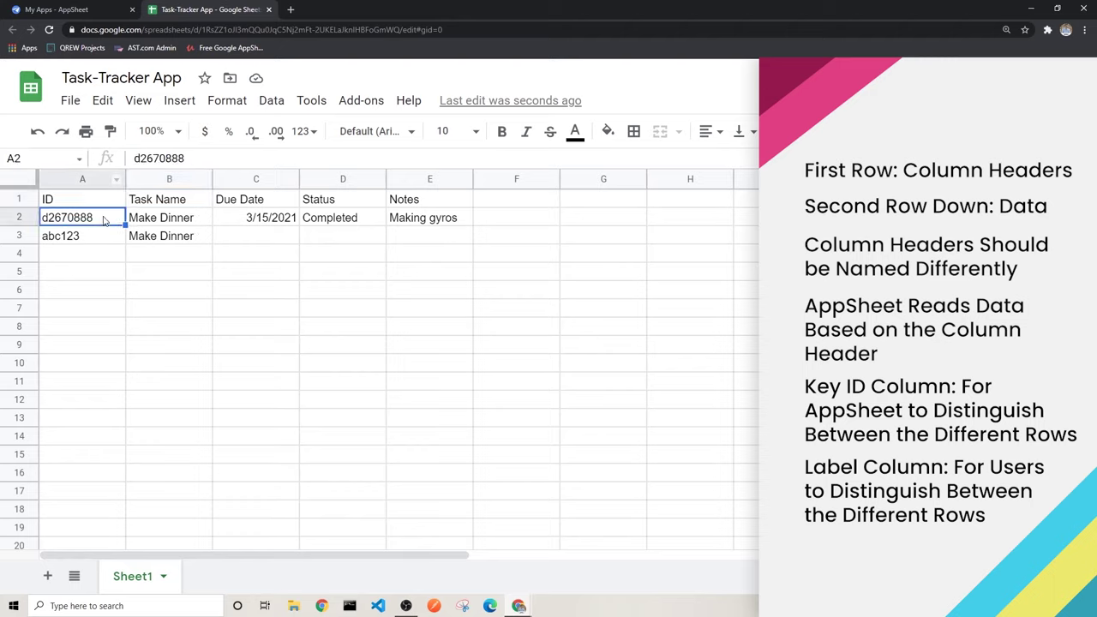
{"action": "left_click", "coordinate": [109, 241]}
{"action": "left_click", "coordinate": [115, 217]}
{"action": "left_click", "coordinate": [154, 223]}
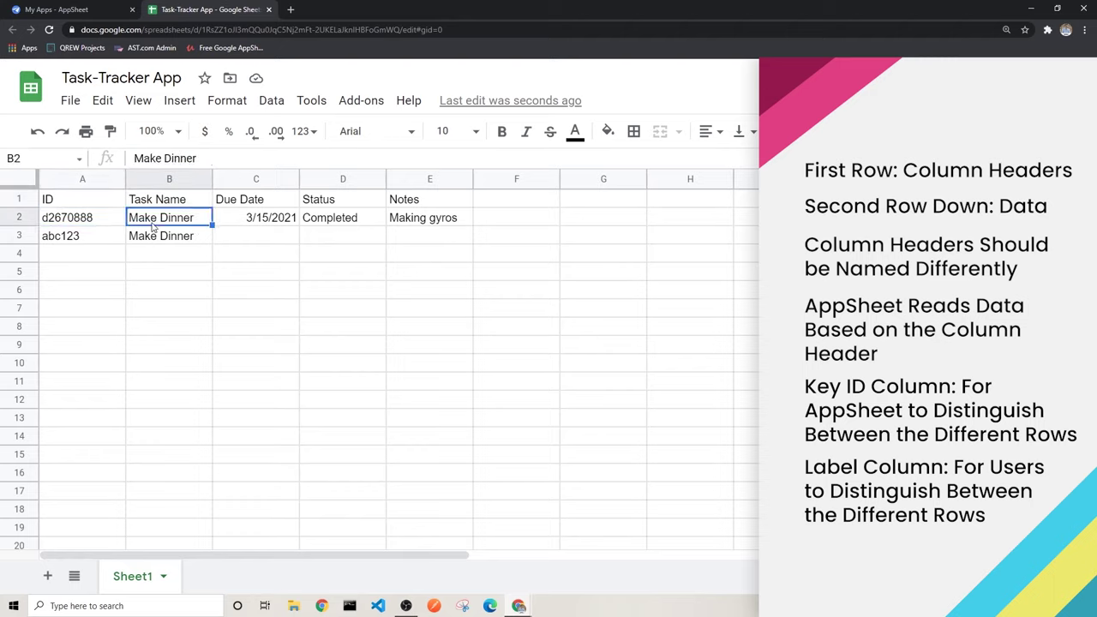
{"action": "left_click", "coordinate": [184, 237]}
{"action": "left_click", "coordinate": [190, 223]}
{"action": "left_click", "coordinate": [188, 238]}
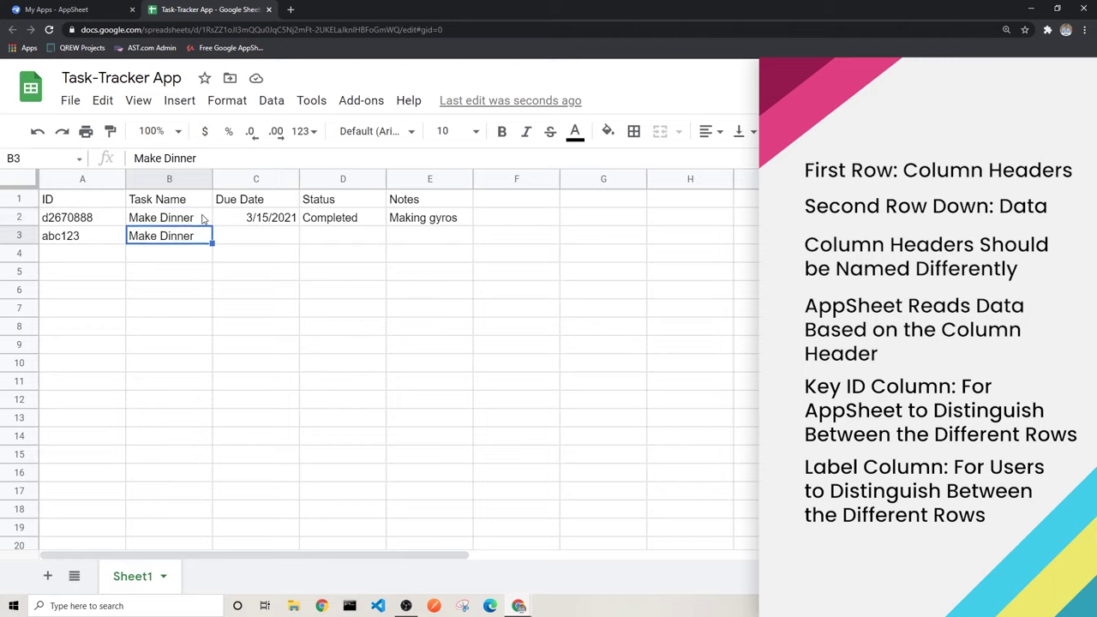
{"action": "left_click", "coordinate": [202, 222]}
{"action": "left_click", "coordinate": [196, 242]}
{"action": "left_click", "coordinate": [197, 224]}
{"action": "left_click", "coordinate": [198, 239]}
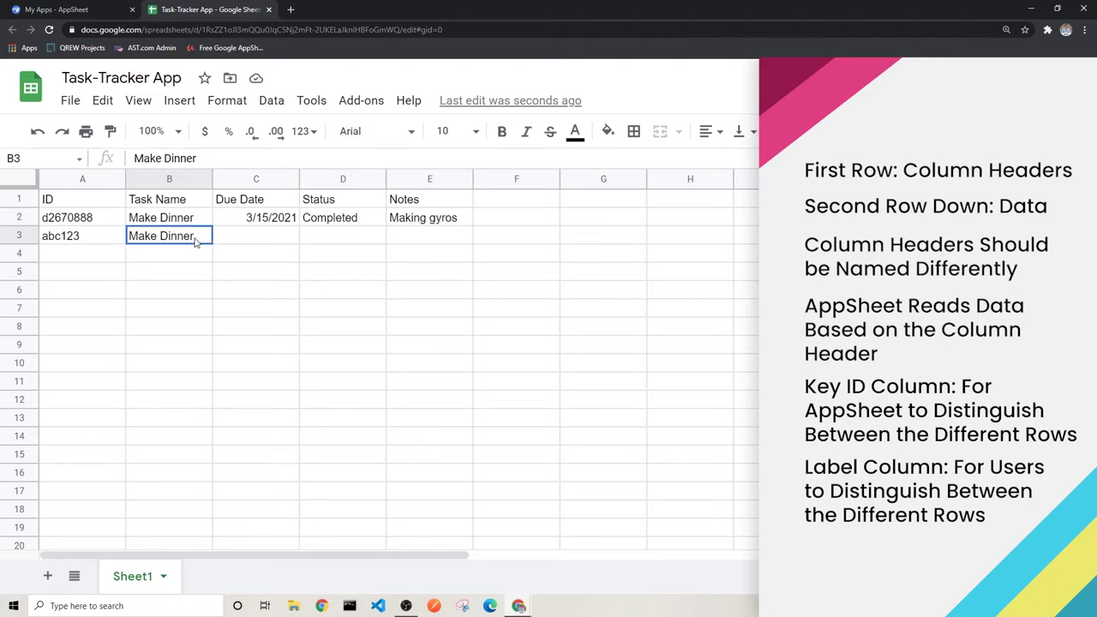
Step: Enter 3/18/2021 as row 3's due date in C3
{"action": "left_click", "coordinate": [265, 243]}
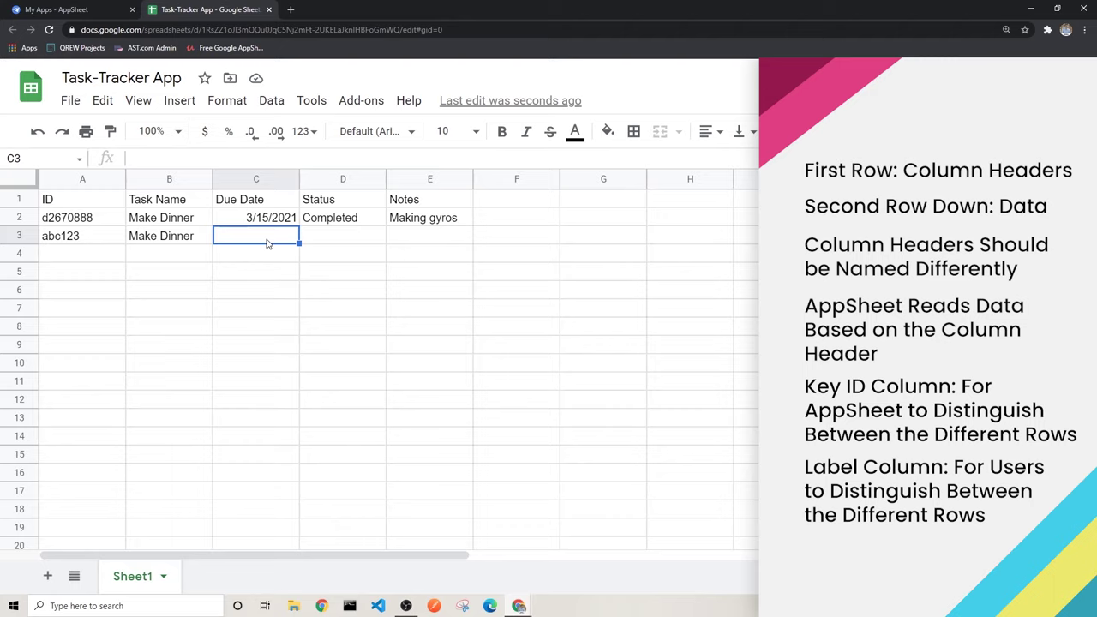
{"action": "type", "text": "3/18/2020"}
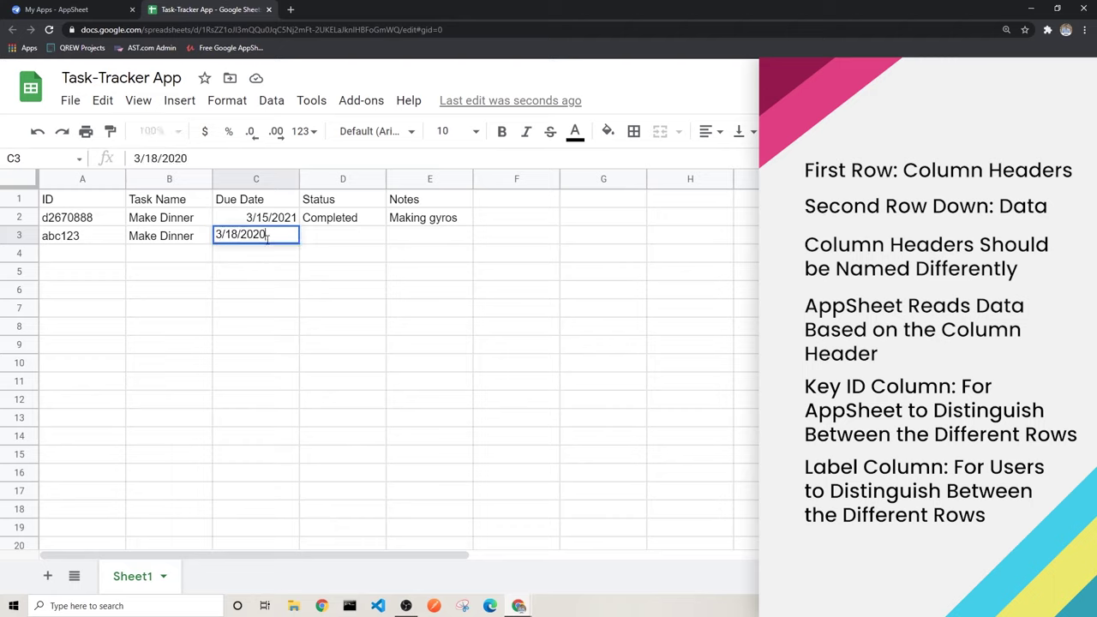
{"action": "key", "text": "BackSpace"}
{"action": "type", "text": "1"}
{"action": "key", "text": "Return"}
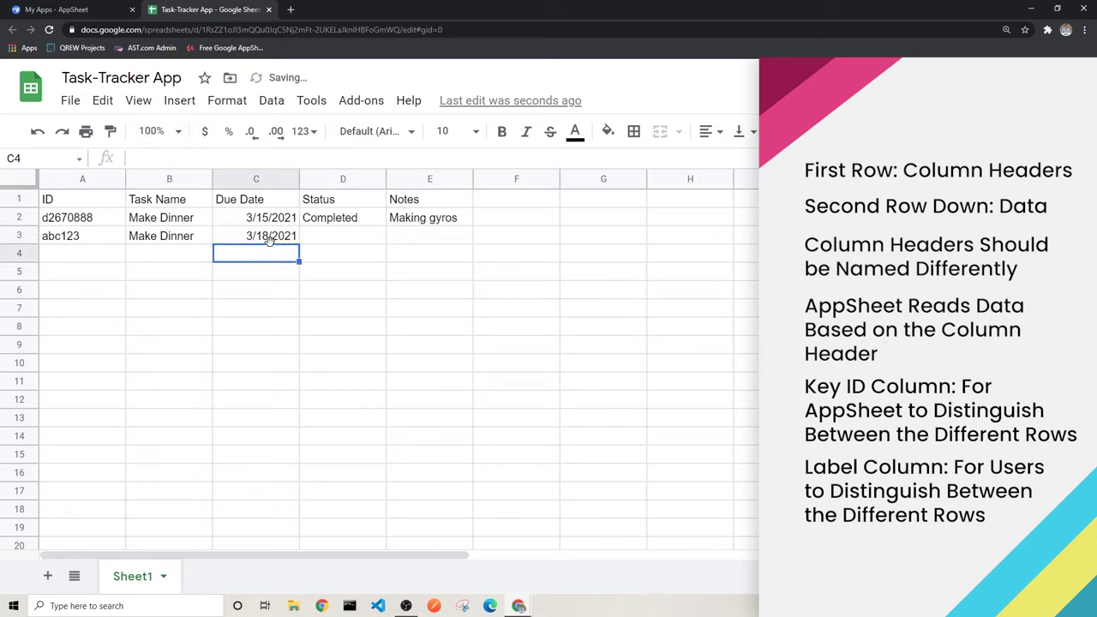
Step: Compare the two rows' due dates, task names and IDs
{"action": "left_click", "coordinate": [269, 240]}
{"action": "left_click", "coordinate": [244, 225]}
{"action": "left_click", "coordinate": [244, 236]}
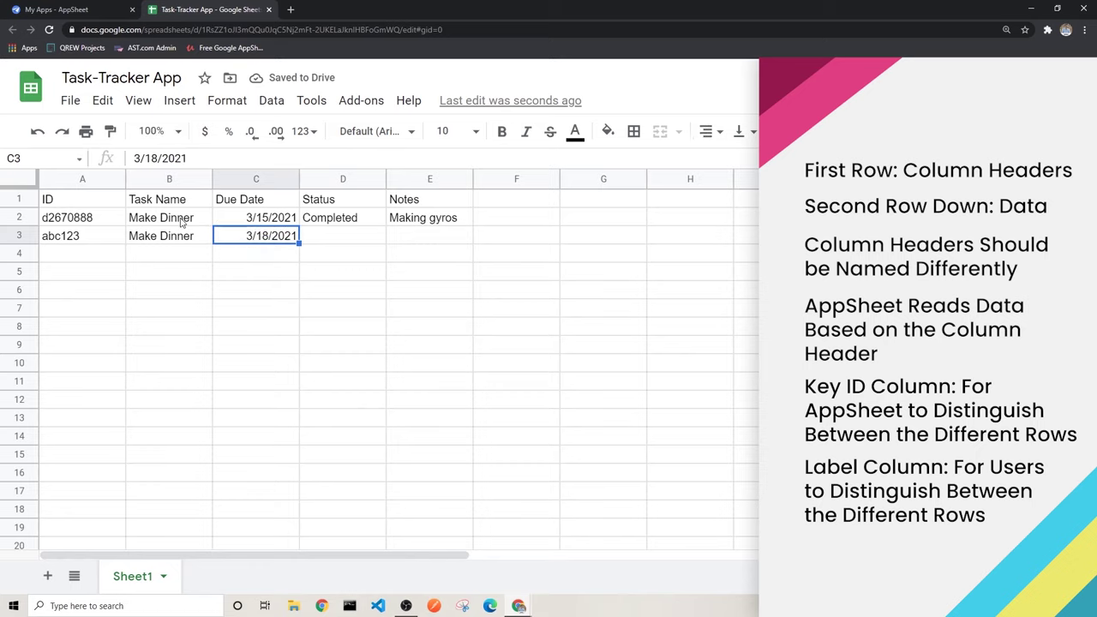
{"action": "left_click", "coordinate": [182, 221]}
{"action": "left_click", "coordinate": [181, 236]}
{"action": "left_click", "coordinate": [256, 235]}
{"action": "left_click", "coordinate": [218, 220]}
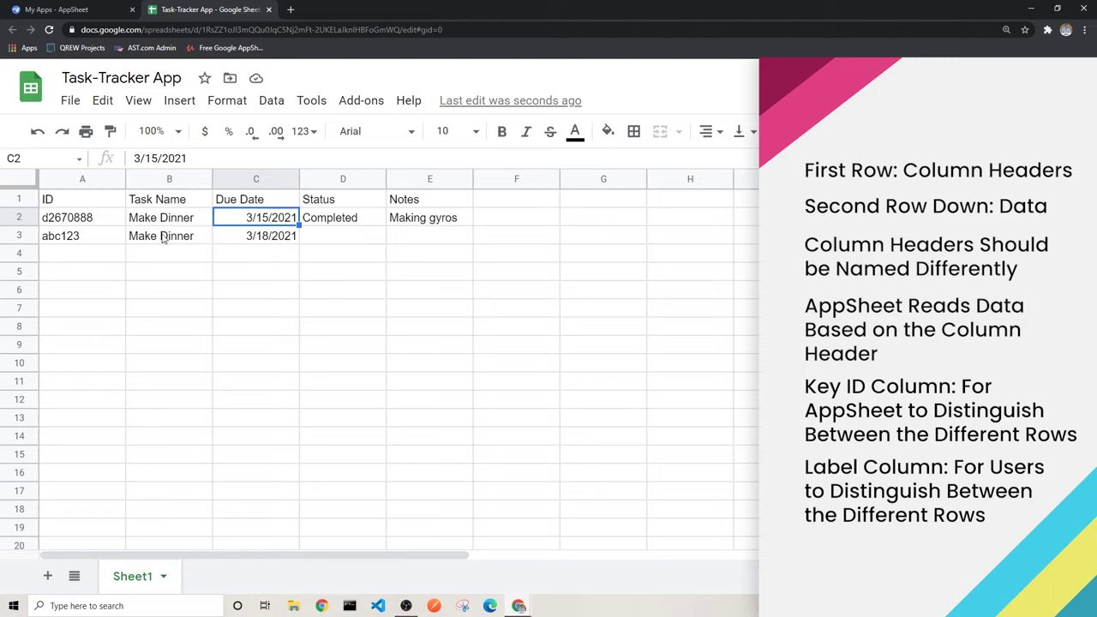
{"action": "left_click", "coordinate": [103, 221]}
{"action": "left_click", "coordinate": [104, 242]}
{"action": "left_click", "coordinate": [107, 227]}
{"action": "left_click", "coordinate": [104, 245]}
{"action": "left_click", "coordinate": [100, 224]}
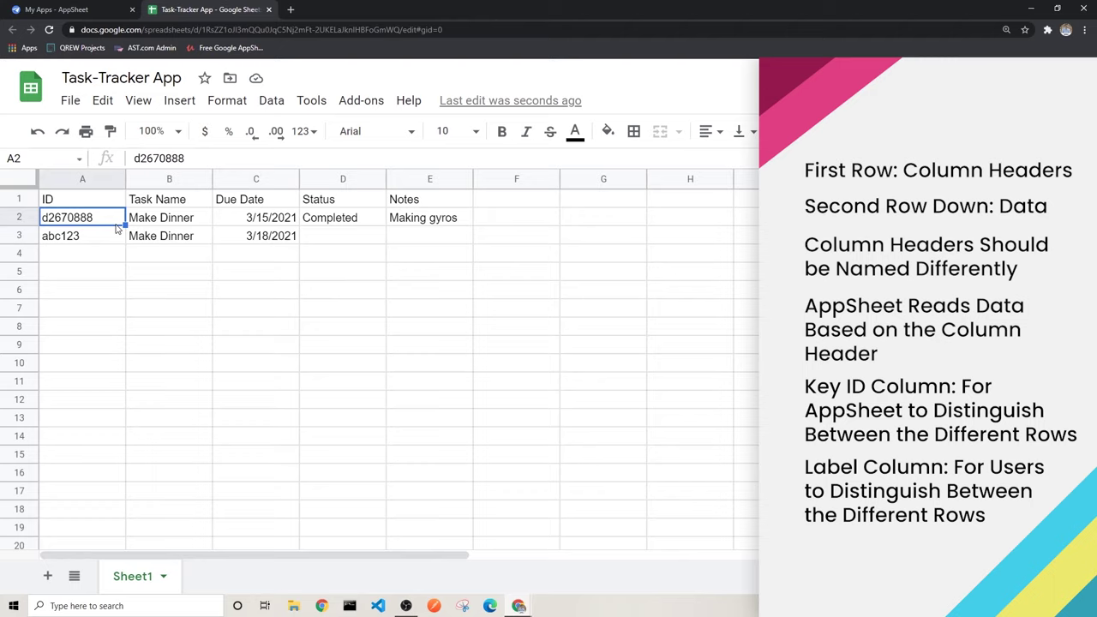
Step: Undo row 3's sample entries, leaving only the d2670888 Make Dinner row
{"action": "left_click", "coordinate": [177, 205]}
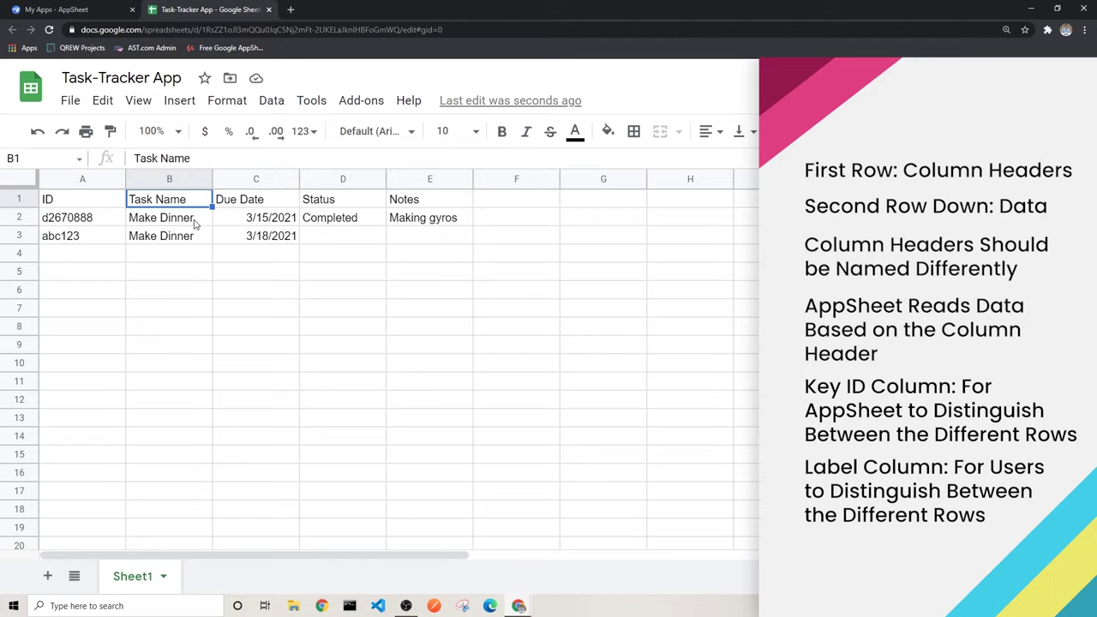
{"action": "left_click", "coordinate": [194, 221]}
{"action": "left_click", "coordinate": [198, 246]}
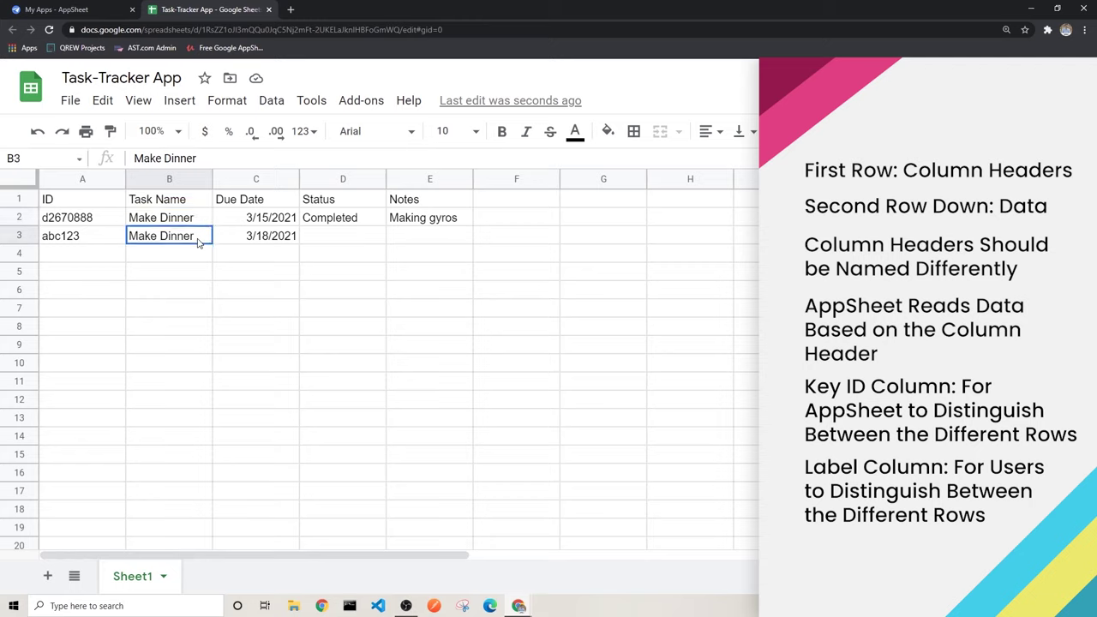
{"action": "key", "text": "ctrl+z"}
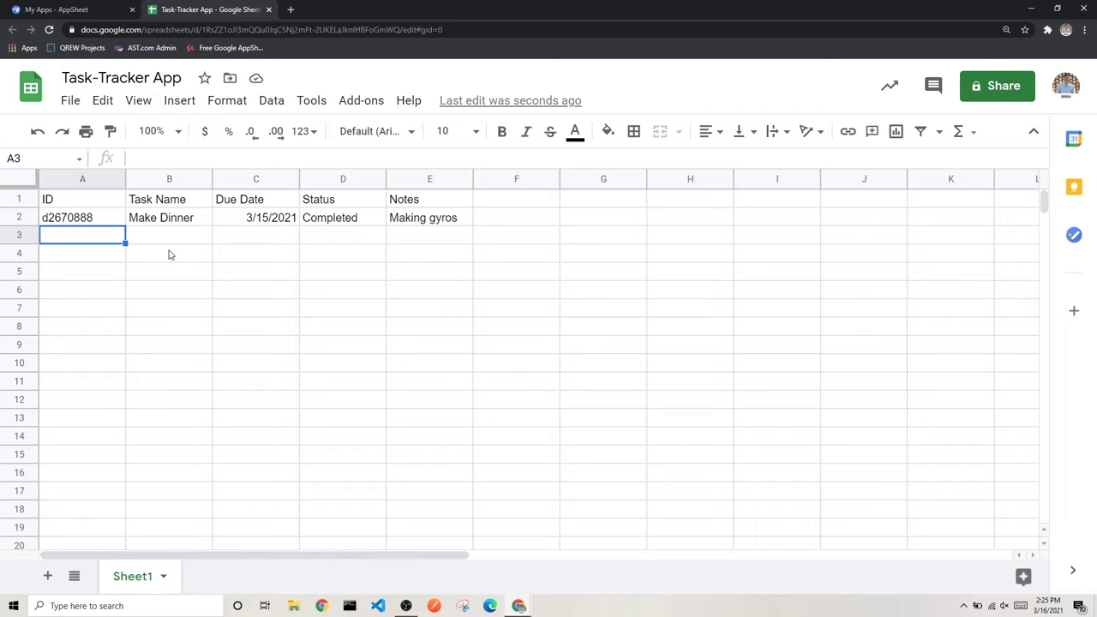
Step: Go to the My Apps - AppSheet tab and start making a new app
{"action": "left_click", "coordinate": [58, 9]}
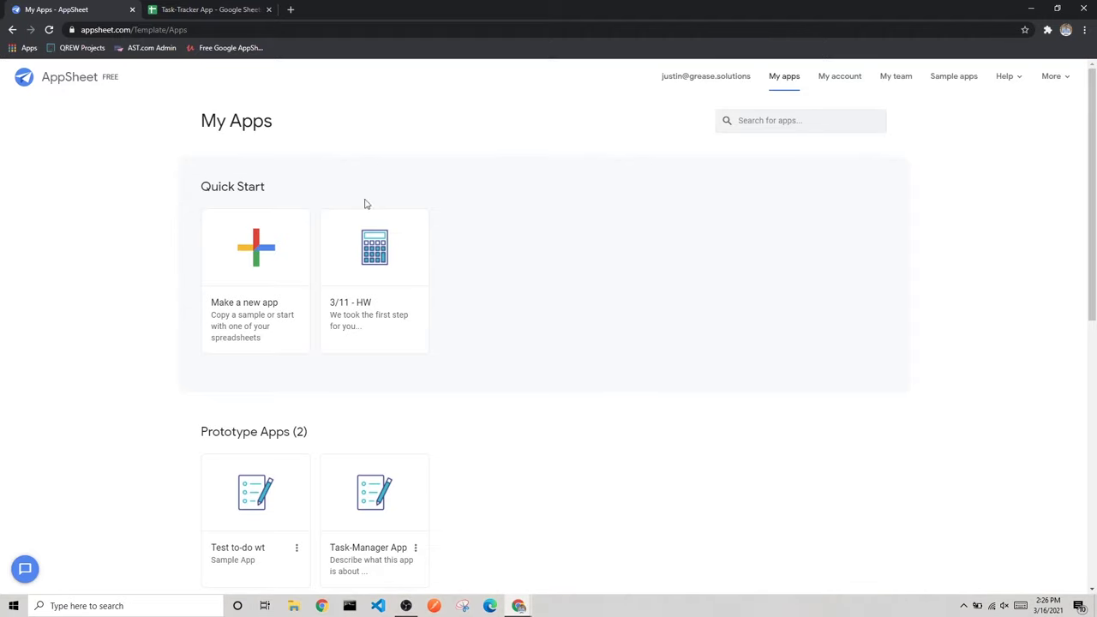
{"action": "left_click", "coordinate": [263, 256]}
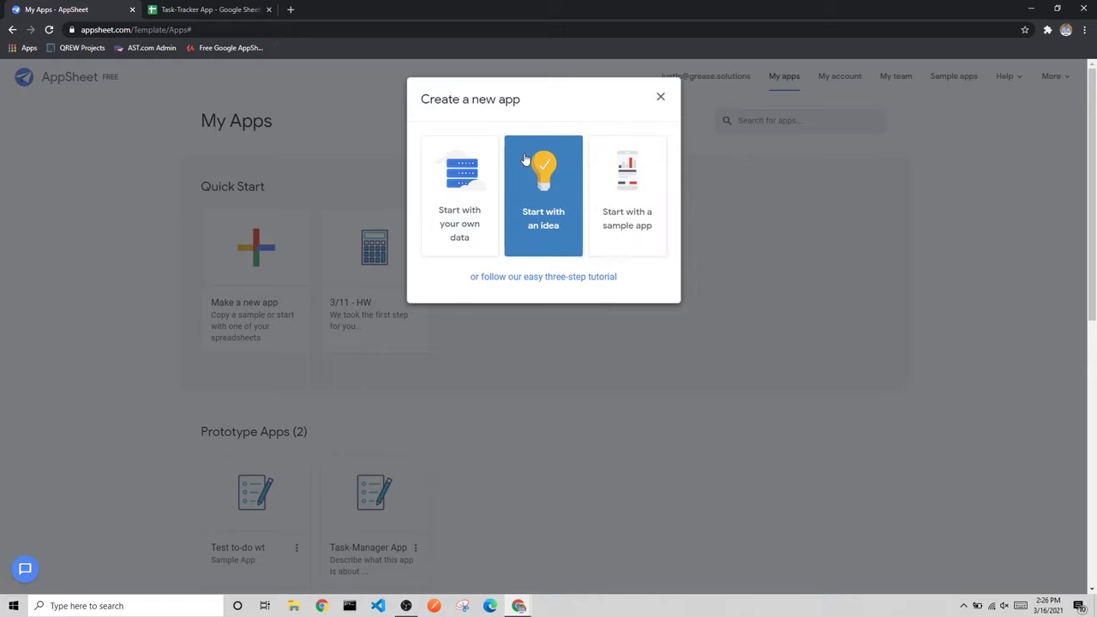
Step: Start an own-data app named Task Tracker App under Personal/Fun, with Google Drive as data source
{"action": "left_click", "coordinate": [474, 195]}
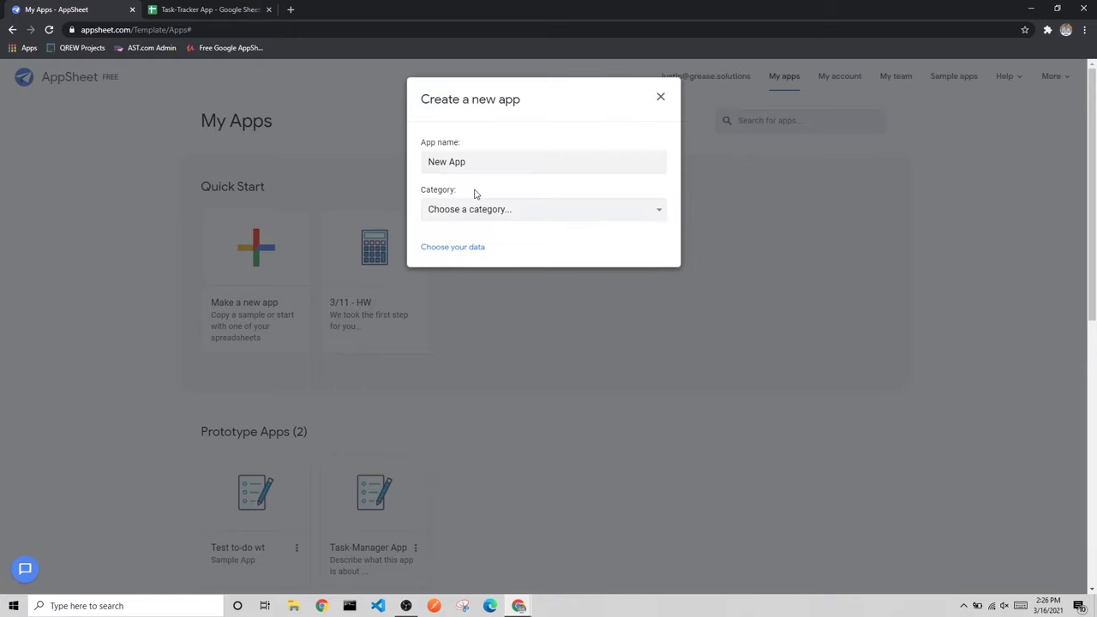
{"action": "double_click", "coordinate": [474, 163]}
{"action": "left_click_drag", "start_coordinate": [474, 162], "coordinate": [420, 167]}
{"action": "type", "text": "Task Tracker App"}
{"action": "left_click", "coordinate": [524, 217]}
{"action": "scroll", "coordinate": [548, 304], "scroll_direction": "down", "scroll_amount": 2}
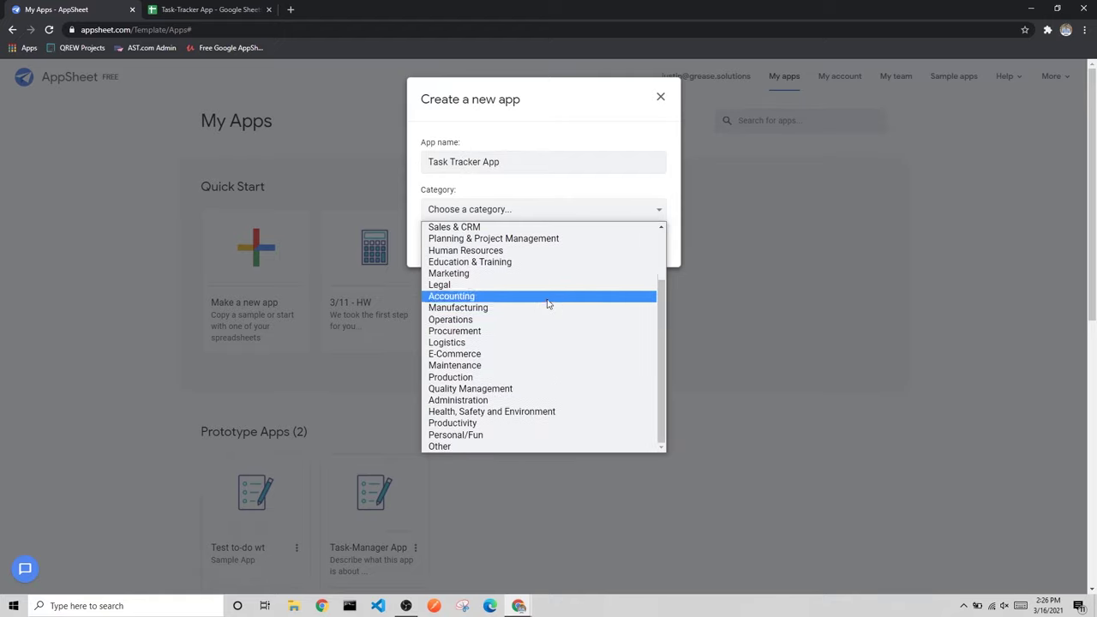
{"action": "left_click", "coordinate": [477, 436]}
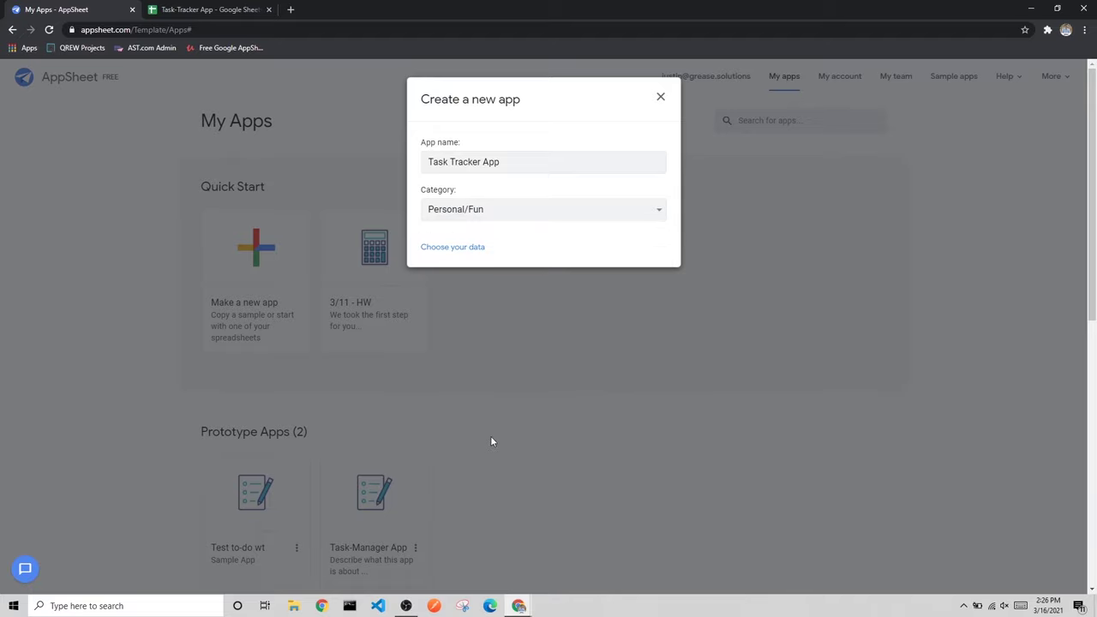
{"action": "left_click", "coordinate": [462, 249]}
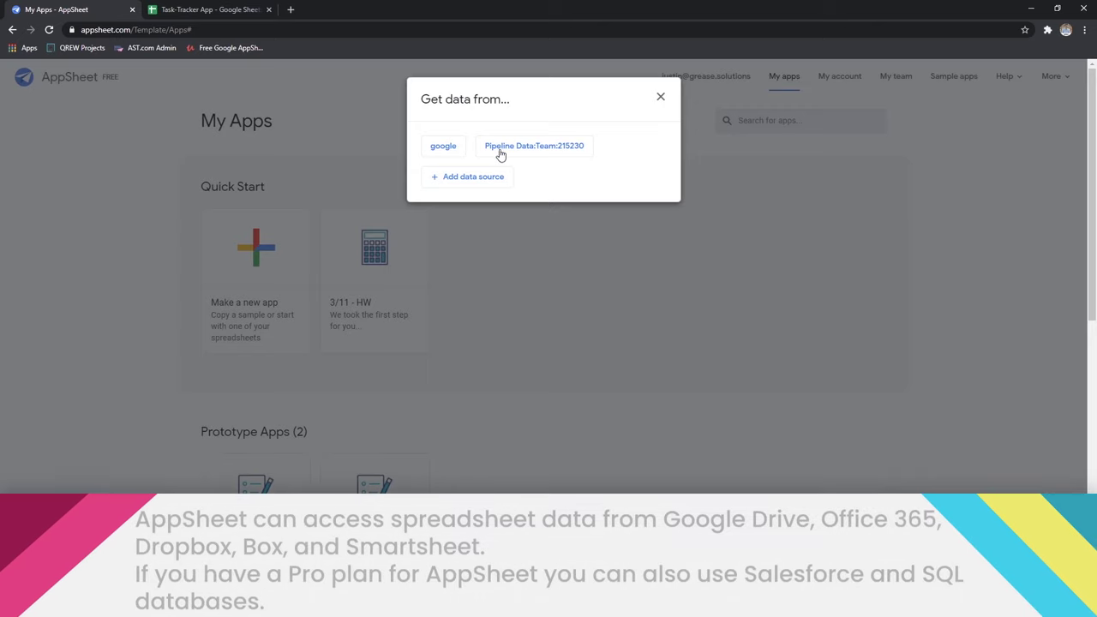
{"action": "left_click", "coordinate": [445, 149]}
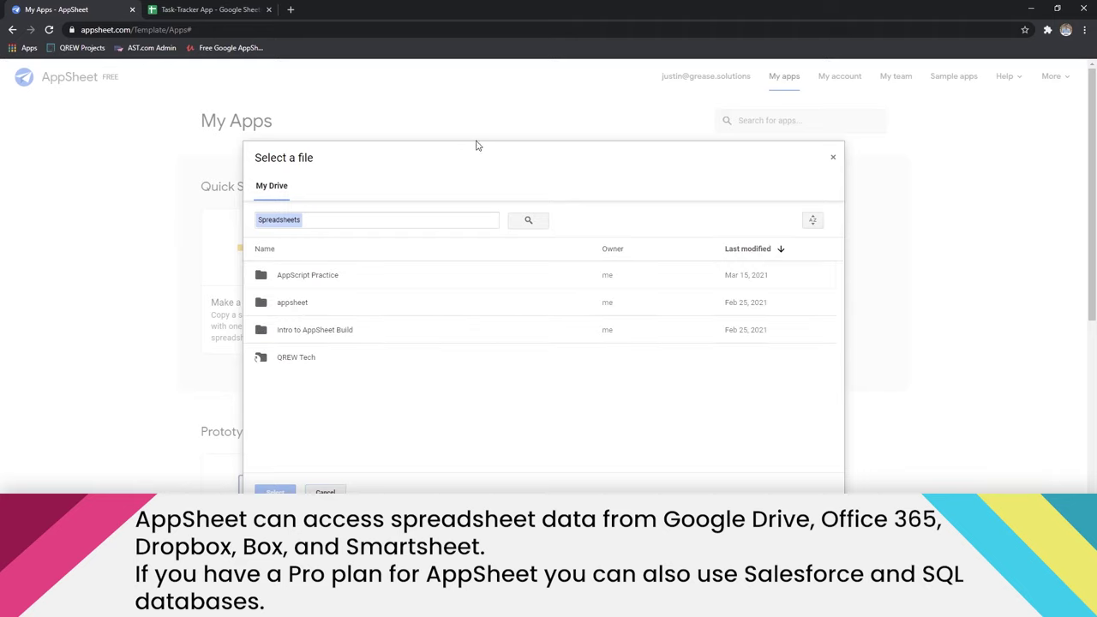
Step: Pick the Task-Tracker App spreadsheet from the Intro to AppSheet Build folder
{"action": "double_click", "coordinate": [319, 332]}
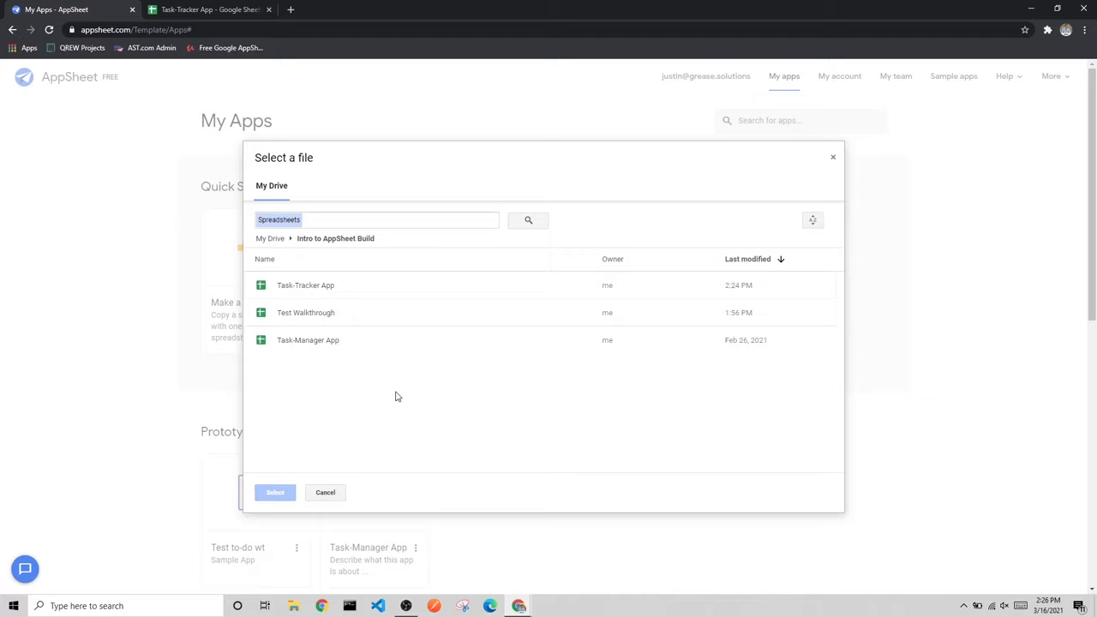
{"action": "double_click", "coordinate": [349, 289]}
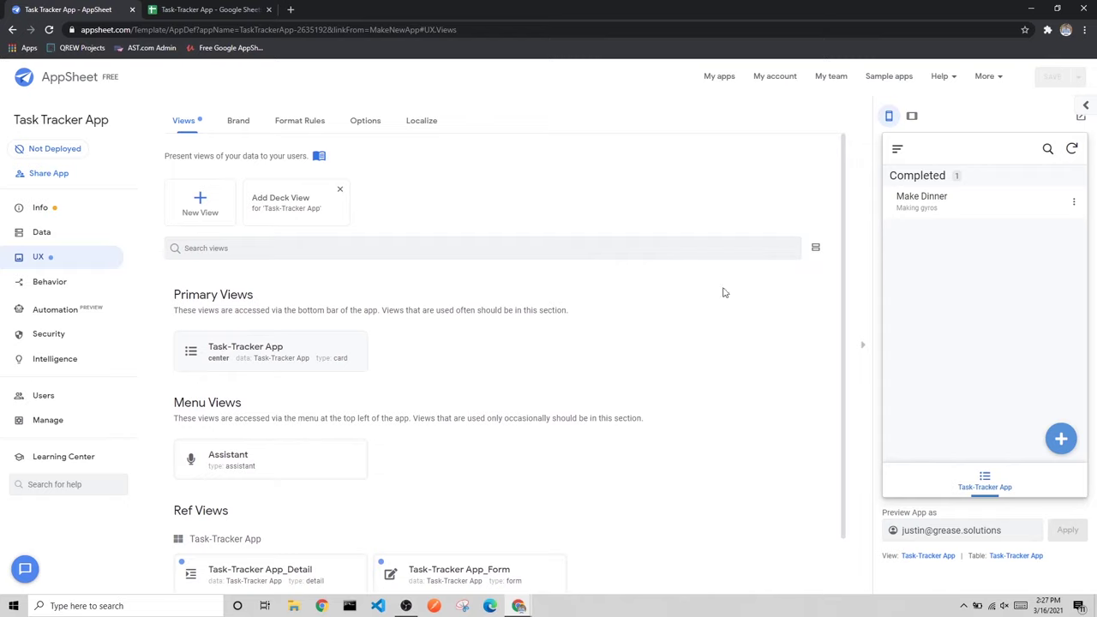
Step: Expand the Task-Tracker App table under Data and view its source spreadsheet
{"action": "left_click", "coordinate": [53, 239]}
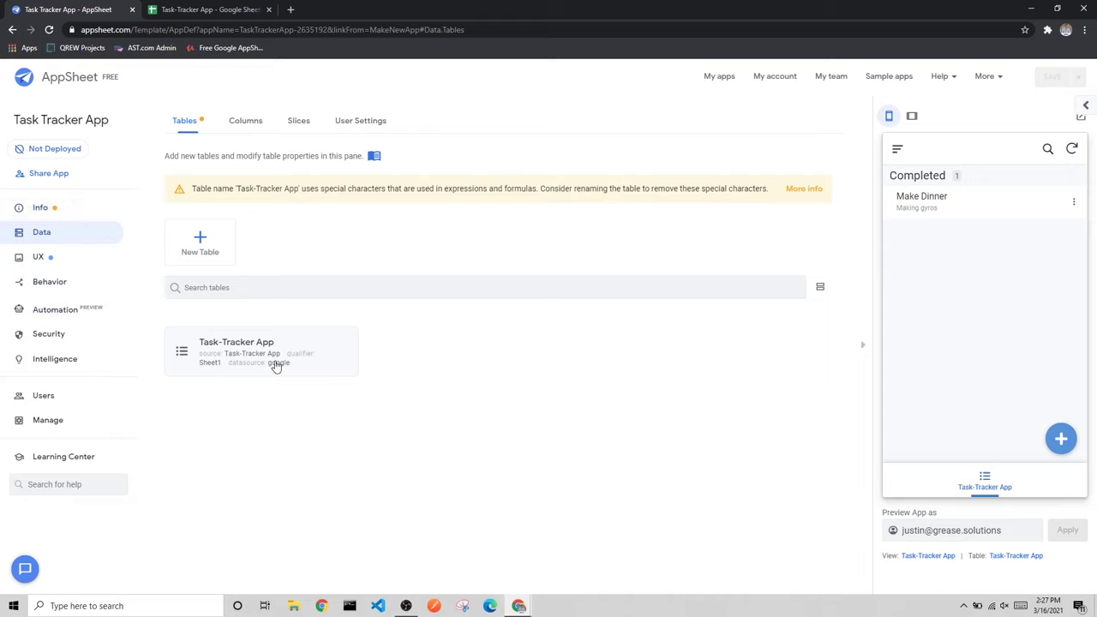
{"action": "left_click", "coordinate": [255, 357]}
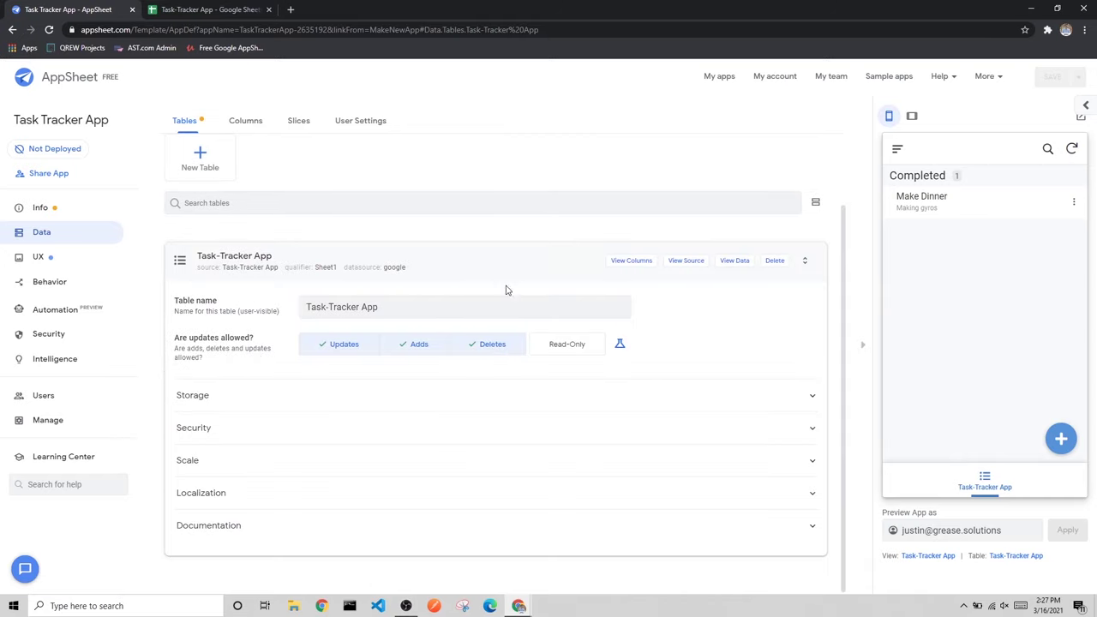
{"action": "left_click", "coordinate": [686, 261]}
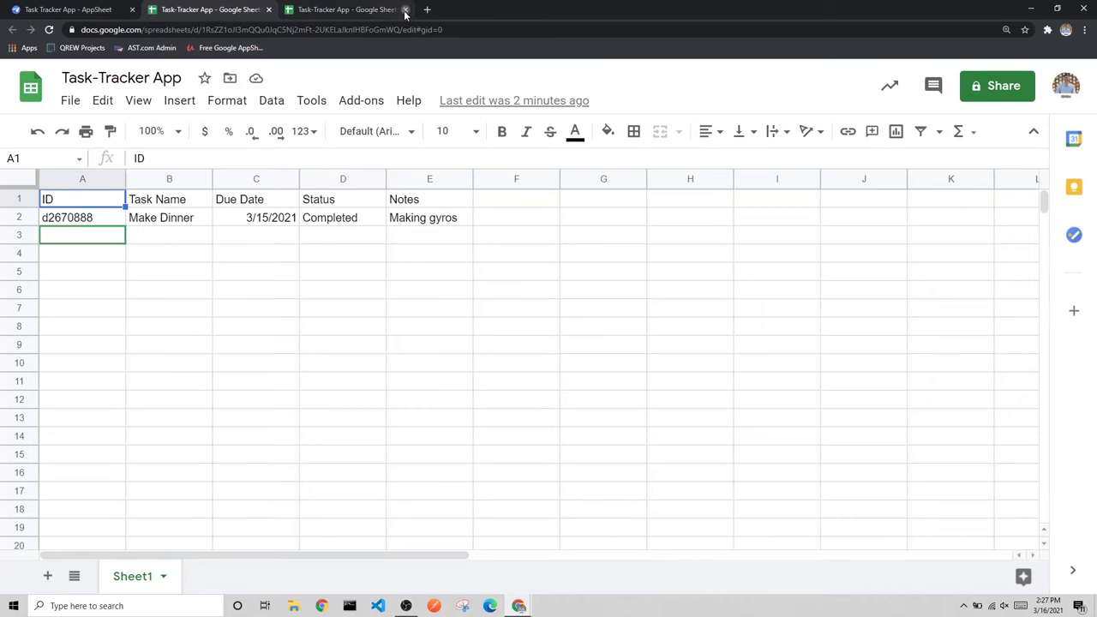
Step: Close the duplicate Sheets tab, check the source sheet, and return to AppSheet
{"action": "left_click", "coordinate": [90, 10]}
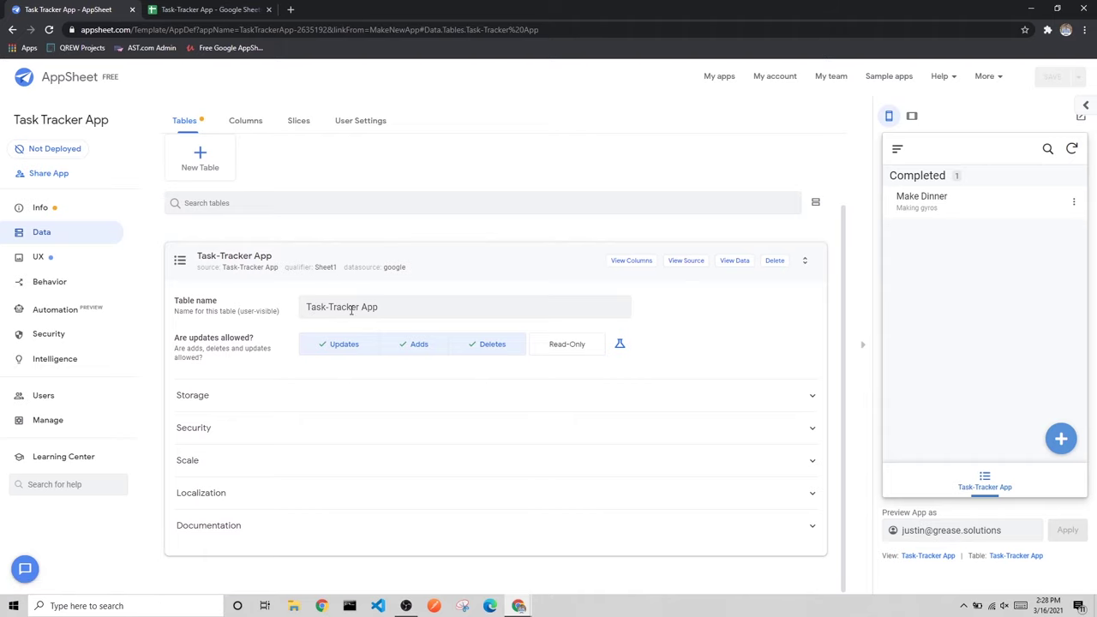
{"action": "left_click", "coordinate": [229, 11]}
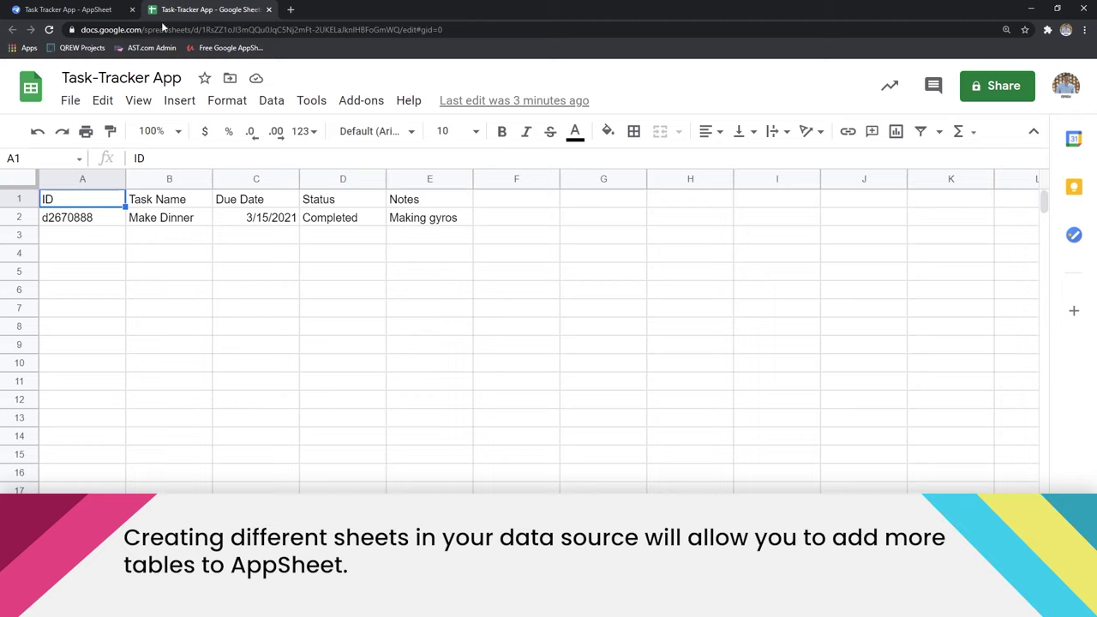
{"action": "left_click", "coordinate": [85, 8]}
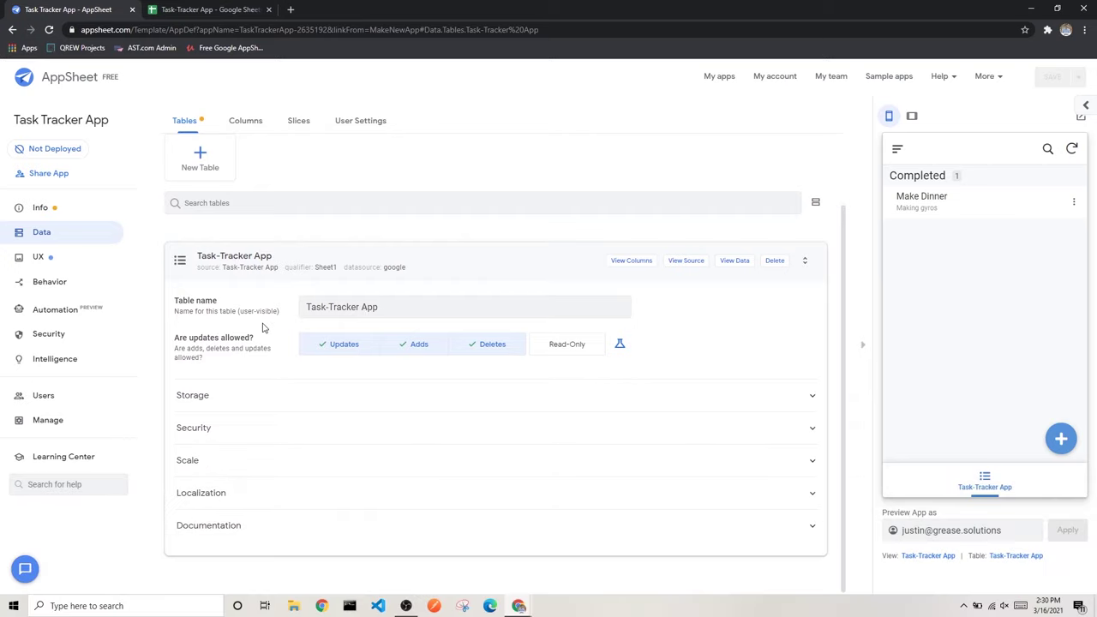
Step: With updates allowed, test editing the Make Dinner task in the preview, then leave without saving
{"action": "left_click_drag", "start_coordinate": [175, 342], "coordinate": [239, 340]}
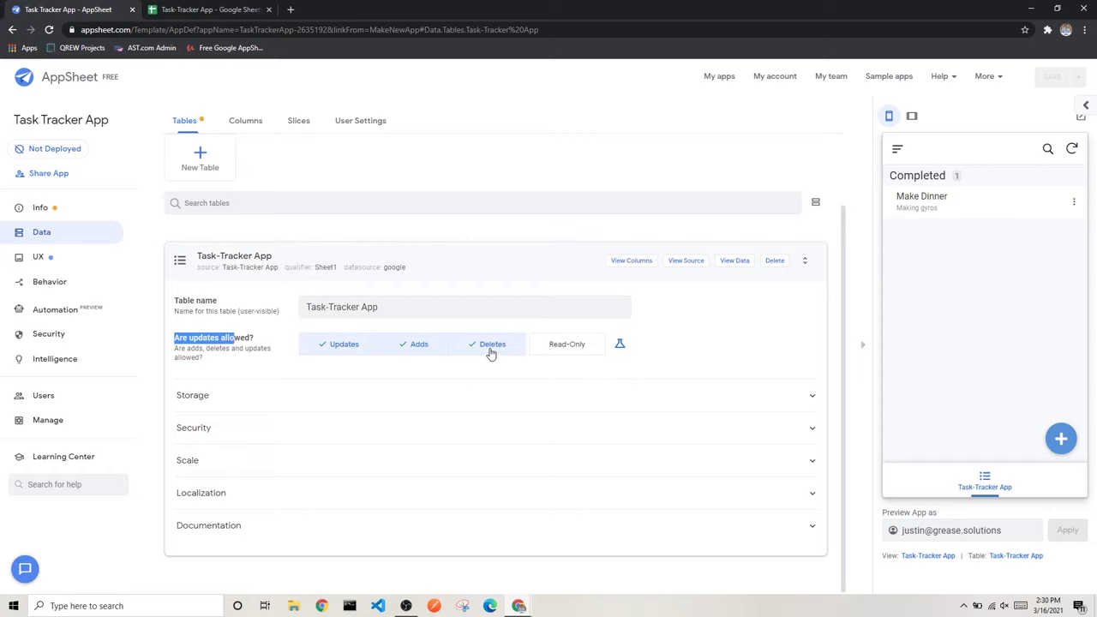
{"action": "left_click", "coordinate": [265, 341]}
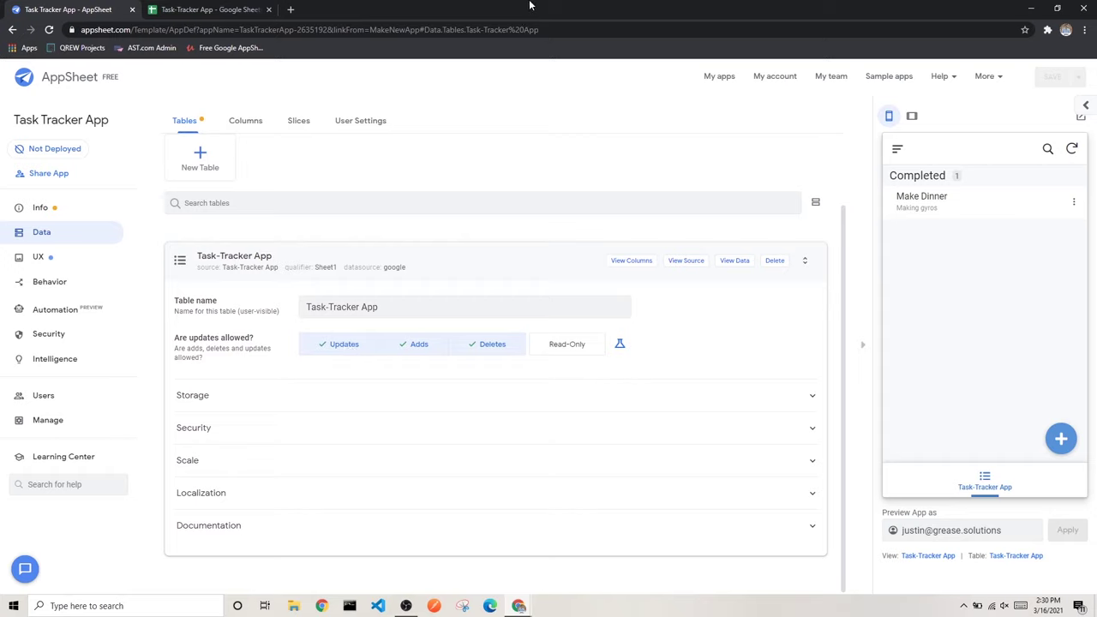
{"action": "left_click", "coordinate": [960, 214]}
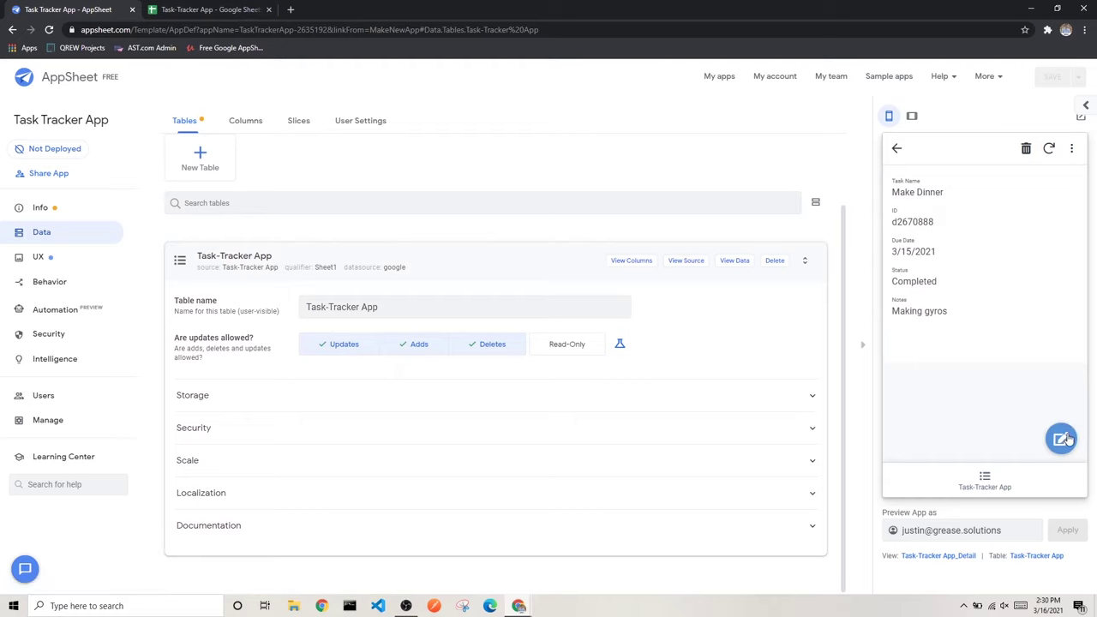
{"action": "left_click", "coordinate": [1061, 438]}
{"action": "left_click", "coordinate": [960, 283]}
{"action": "left_click", "coordinate": [960, 280]}
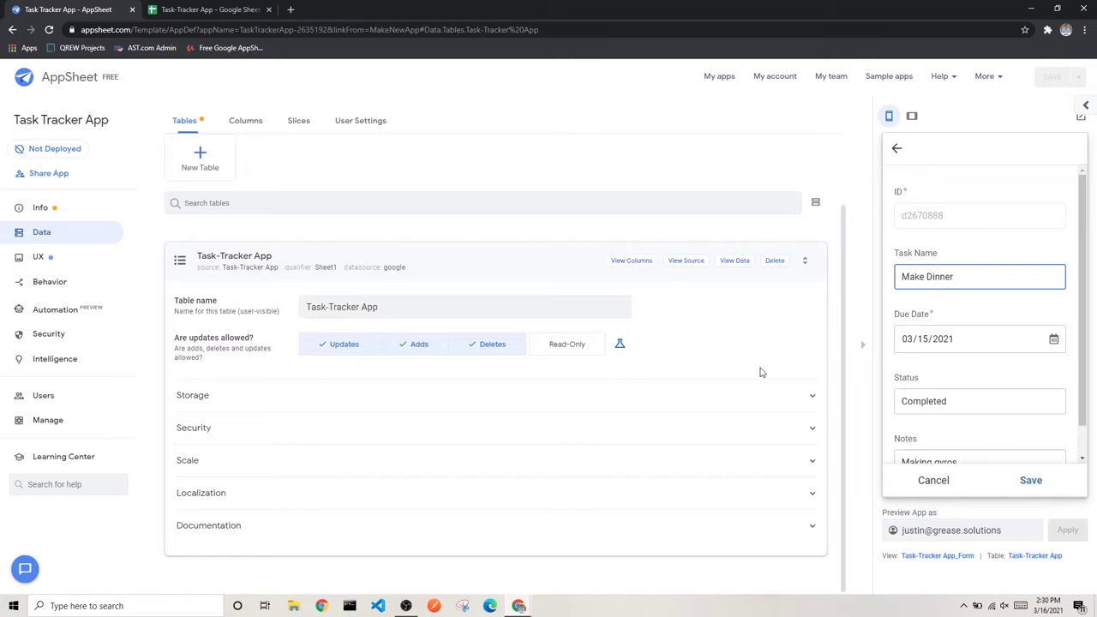
{"action": "left_click", "coordinate": [936, 487]}
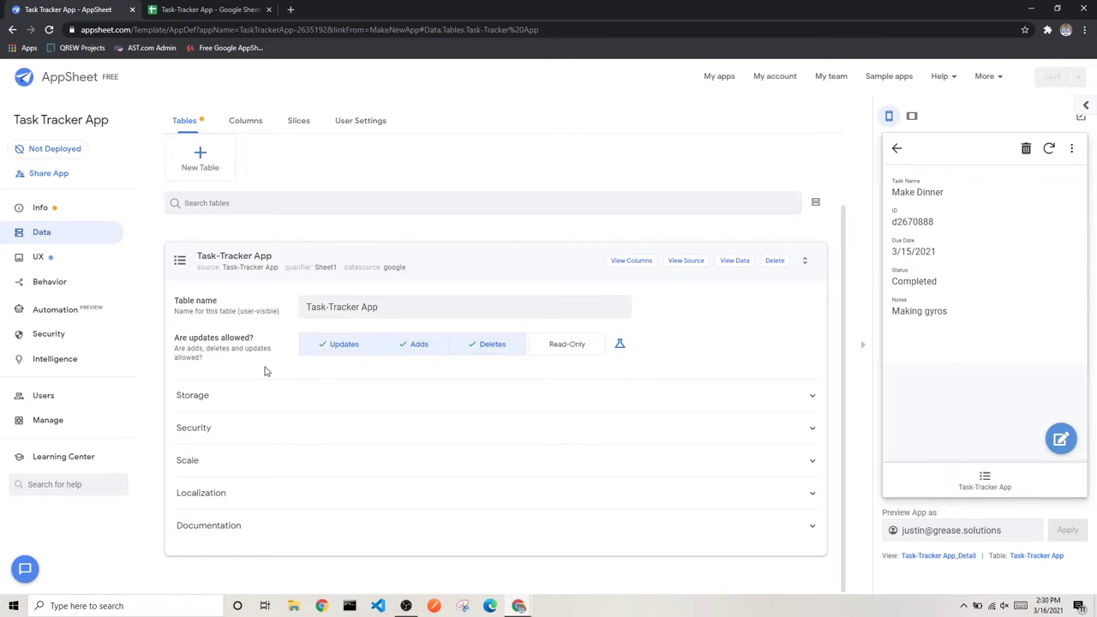
{"action": "left_click", "coordinate": [896, 149]}
Step: Check the blank new-task form in the preview, close it, then view Make Dinner's details
{"action": "left_click", "coordinate": [1061, 439]}
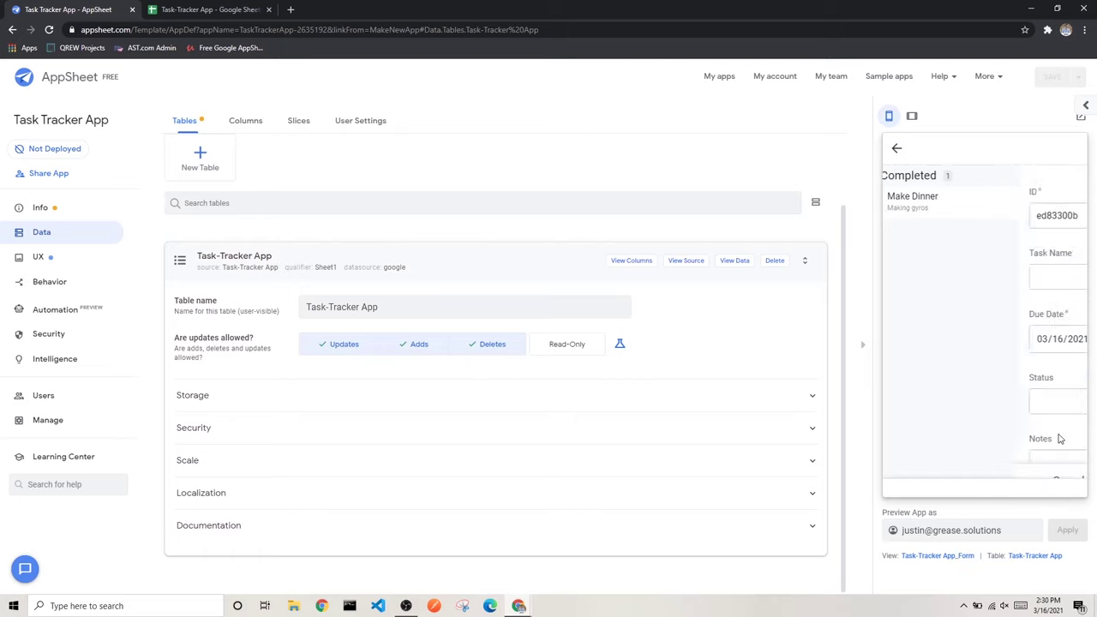
{"action": "scroll", "coordinate": [974, 262], "scroll_direction": "down", "scroll_amount": 1}
{"action": "scroll", "coordinate": [968, 312], "scroll_direction": "up", "scroll_amount": 1}
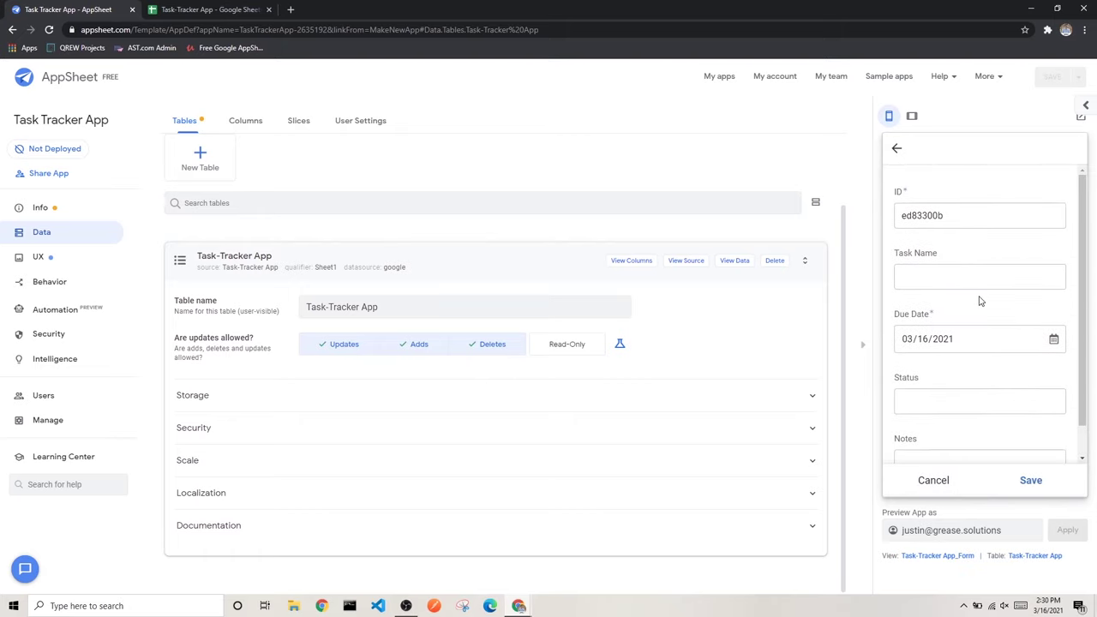
{"action": "scroll", "coordinate": [984, 262], "scroll_direction": "down", "scroll_amount": 1}
{"action": "scroll", "coordinate": [977, 272], "scroll_direction": "up", "scroll_amount": 1}
{"action": "left_click", "coordinate": [934, 482]}
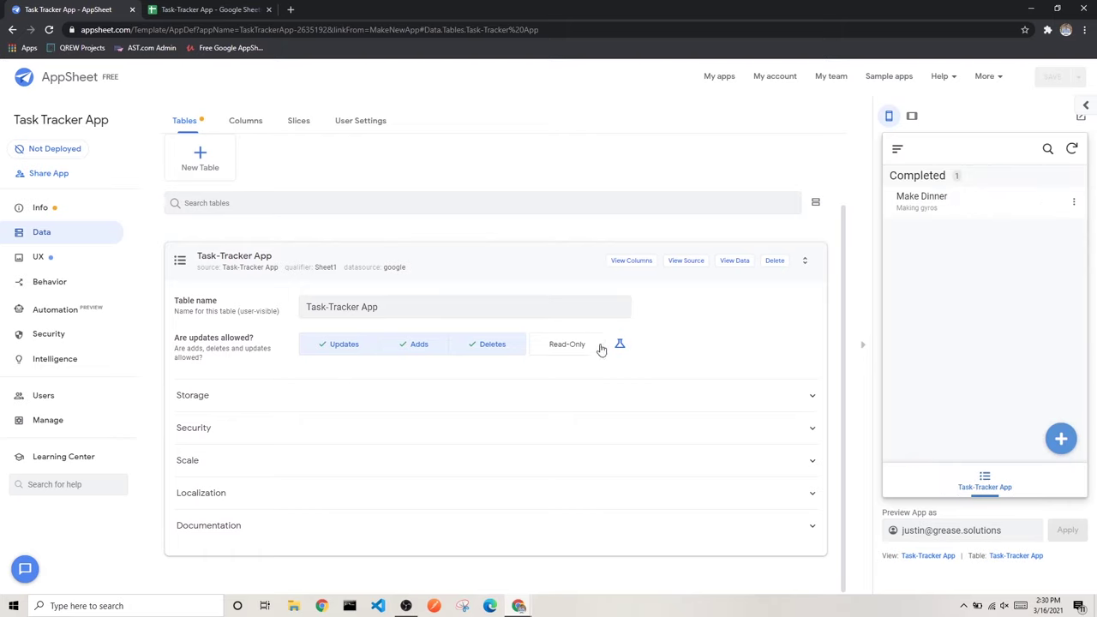
{"action": "left_click", "coordinate": [1021, 212]}
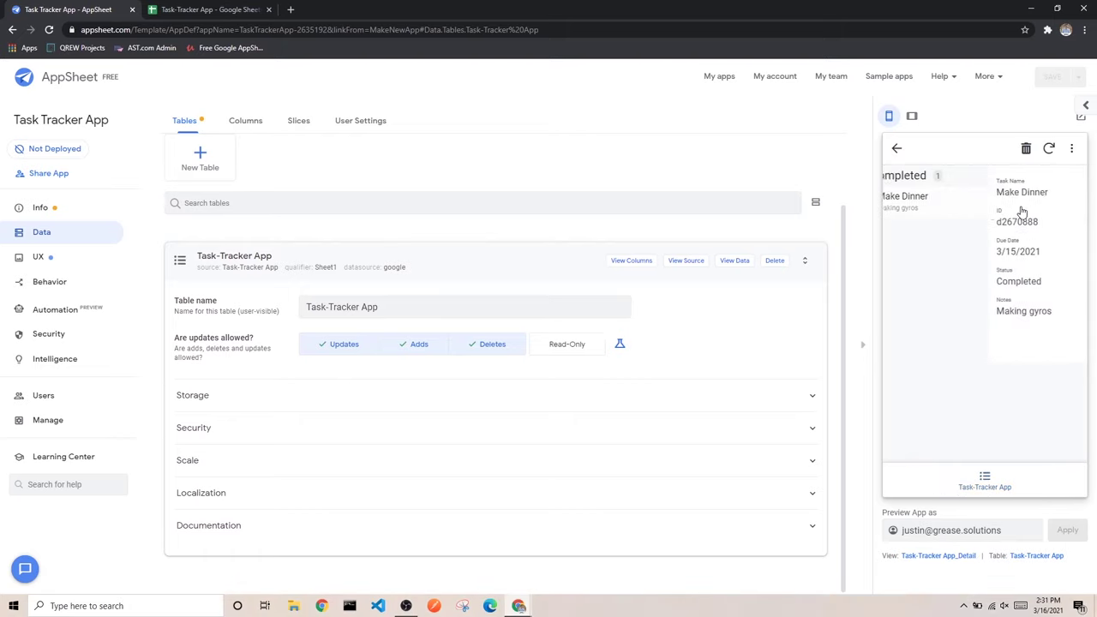
{"action": "left_click", "coordinate": [896, 149]}
Step: Turn off deletes and confirm Make Dinner can't be deleted, then disable adds and make it read-only
{"action": "left_click", "coordinate": [476, 348]}
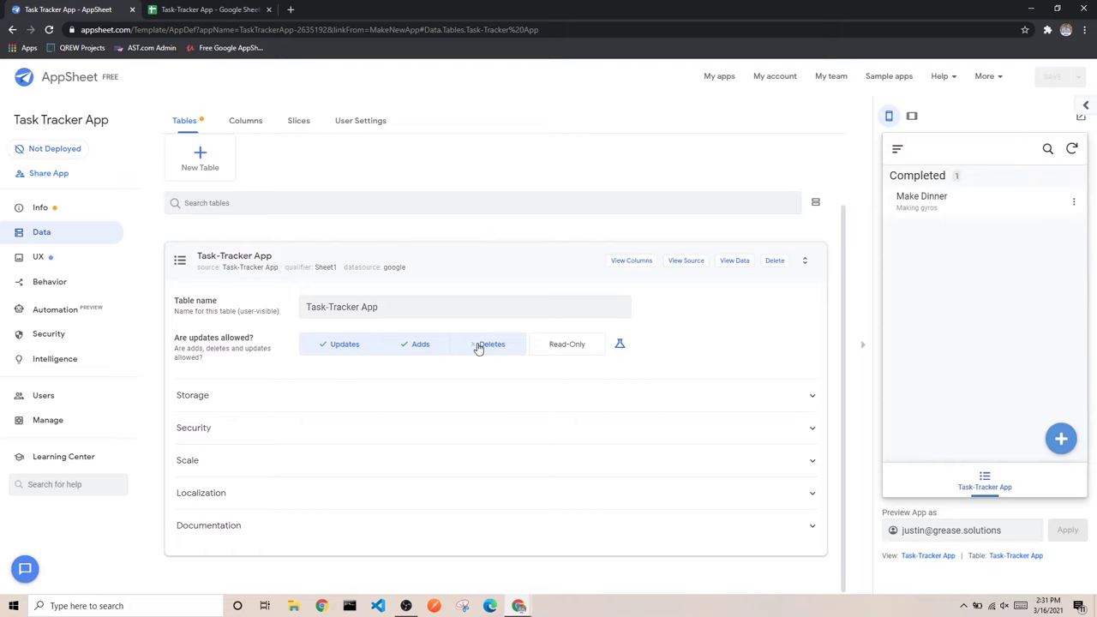
{"action": "left_click", "coordinate": [993, 209]}
{"action": "left_click", "coordinate": [896, 148]}
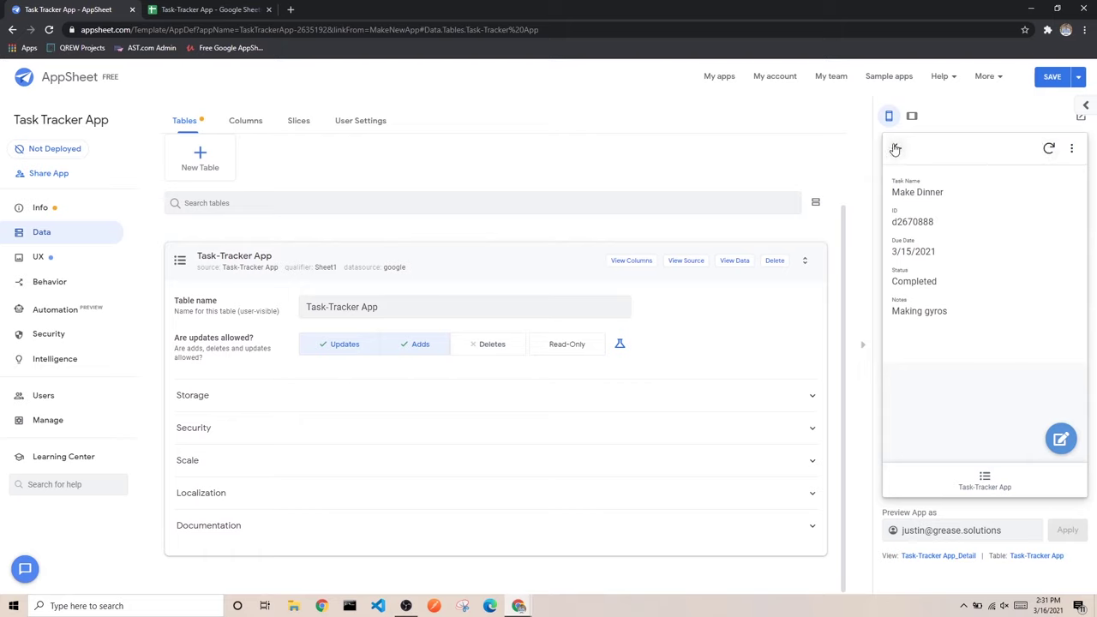
{"action": "left_click", "coordinate": [421, 346]}
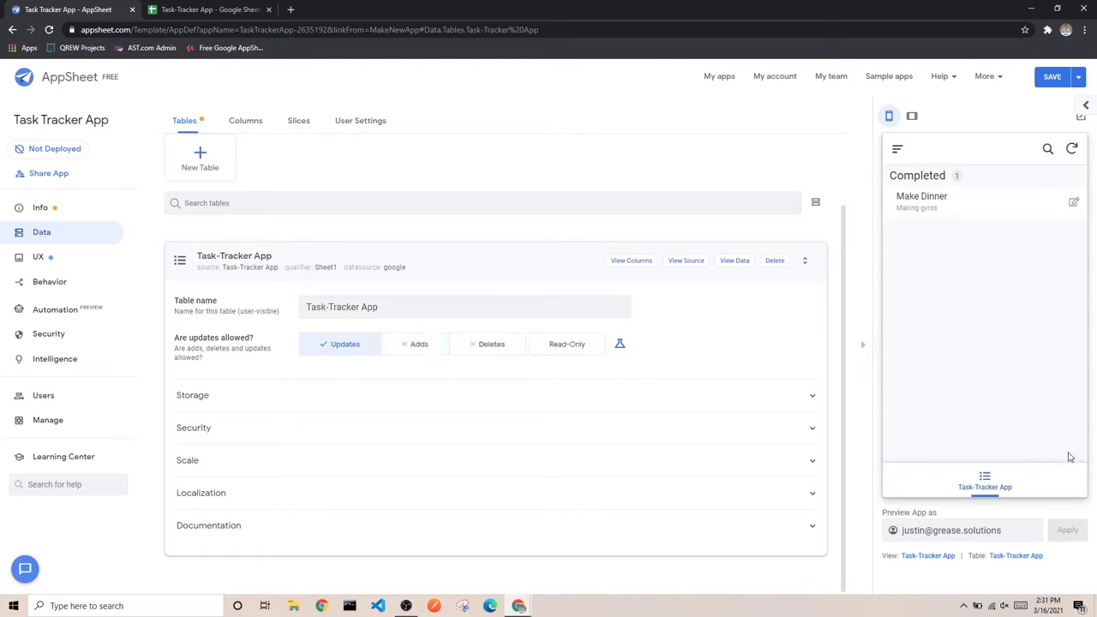
{"action": "left_click", "coordinate": [356, 347]}
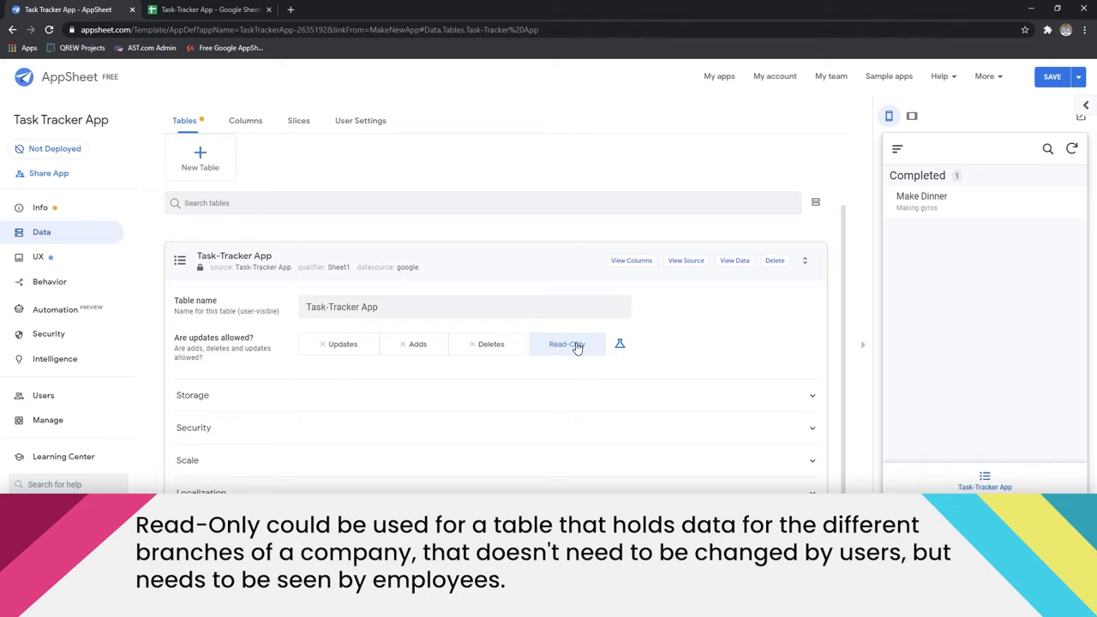
Step: Re-enable updates, adds and deletes, save the table, and go to the column settings
{"action": "left_click", "coordinate": [353, 347]}
{"action": "left_click", "coordinate": [432, 351]}
{"action": "left_click", "coordinate": [477, 345]}
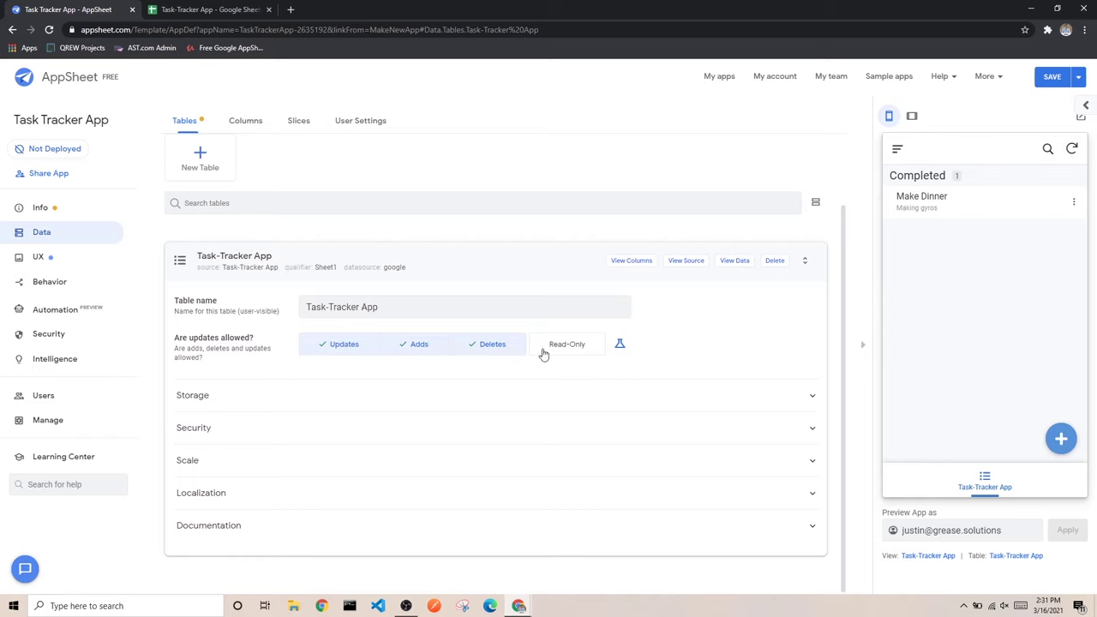
{"action": "left_click", "coordinate": [1052, 78]}
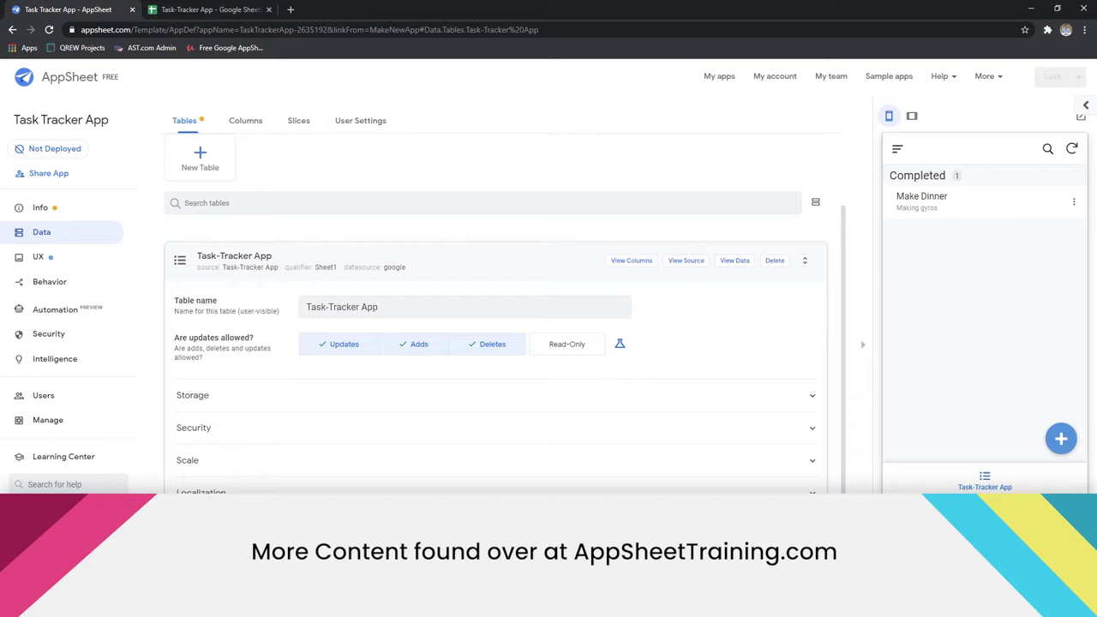
{"action": "left_click", "coordinate": [240, 124]}
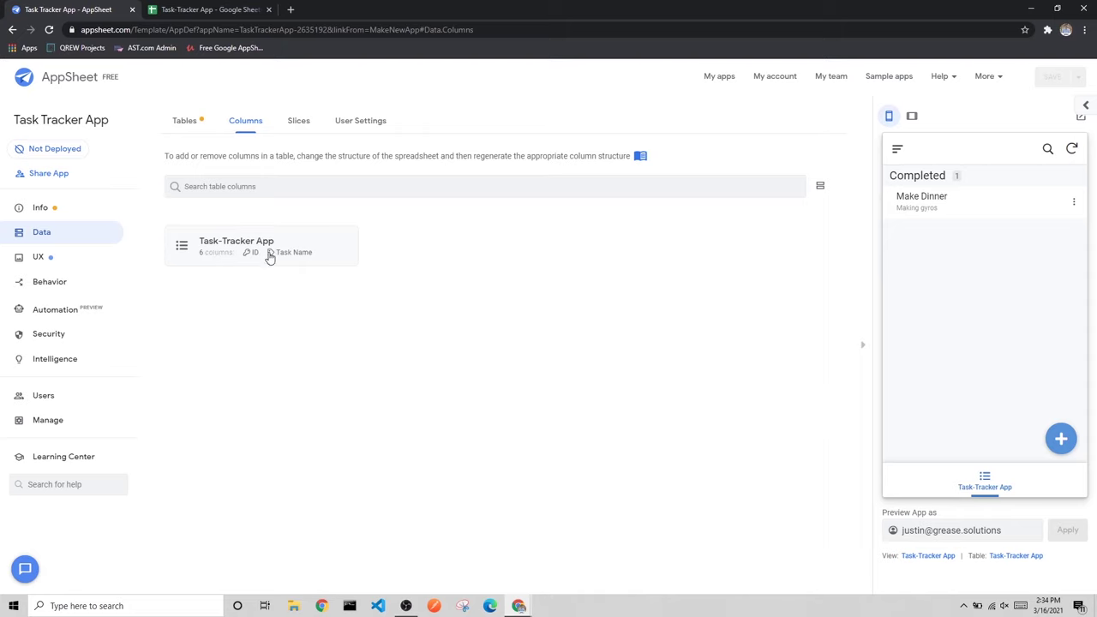
Step: Open the Task-Tracker App column list, noting _RowNumber, ID and Status, then switch to the spreadsheet
{"action": "left_click", "coordinate": [185, 128]}
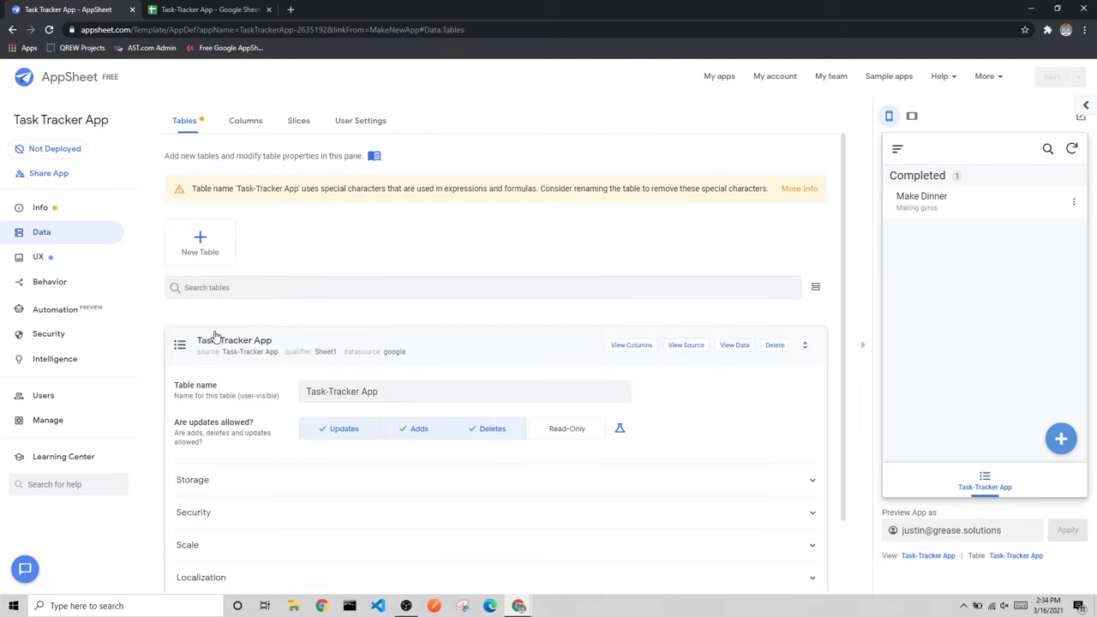
{"action": "scroll", "coordinate": [221, 350], "scroll_direction": "down", "scroll_amount": 1}
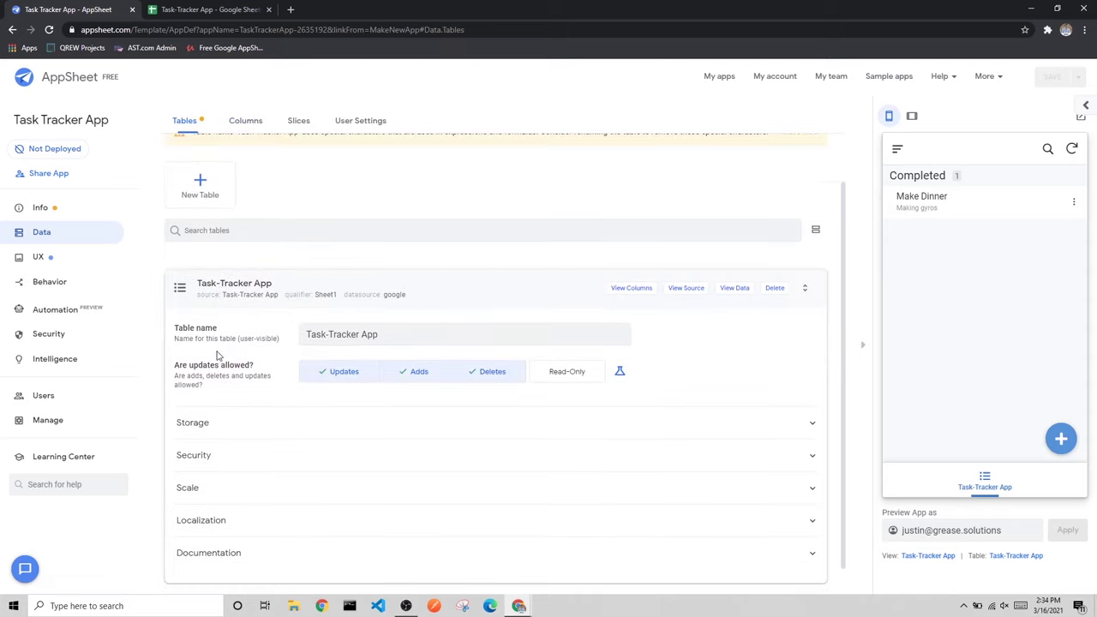
{"action": "left_click", "coordinate": [627, 294]}
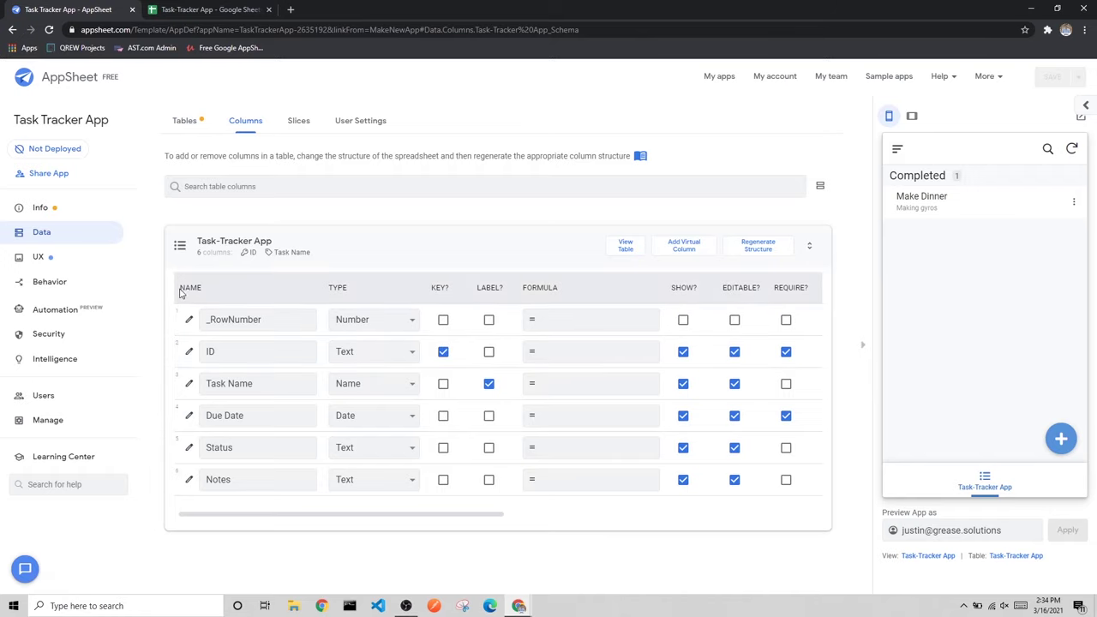
{"action": "left_click_drag", "start_coordinate": [180, 289], "coordinate": [204, 293]}
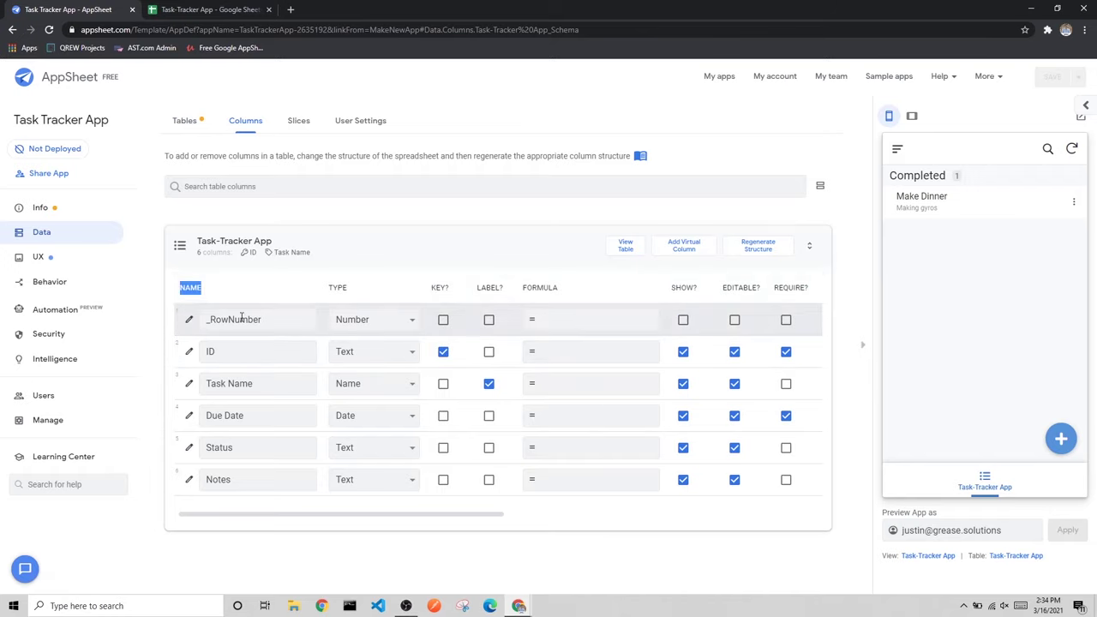
{"action": "double_click", "coordinate": [271, 319]}
{"action": "left_click", "coordinate": [248, 352]}
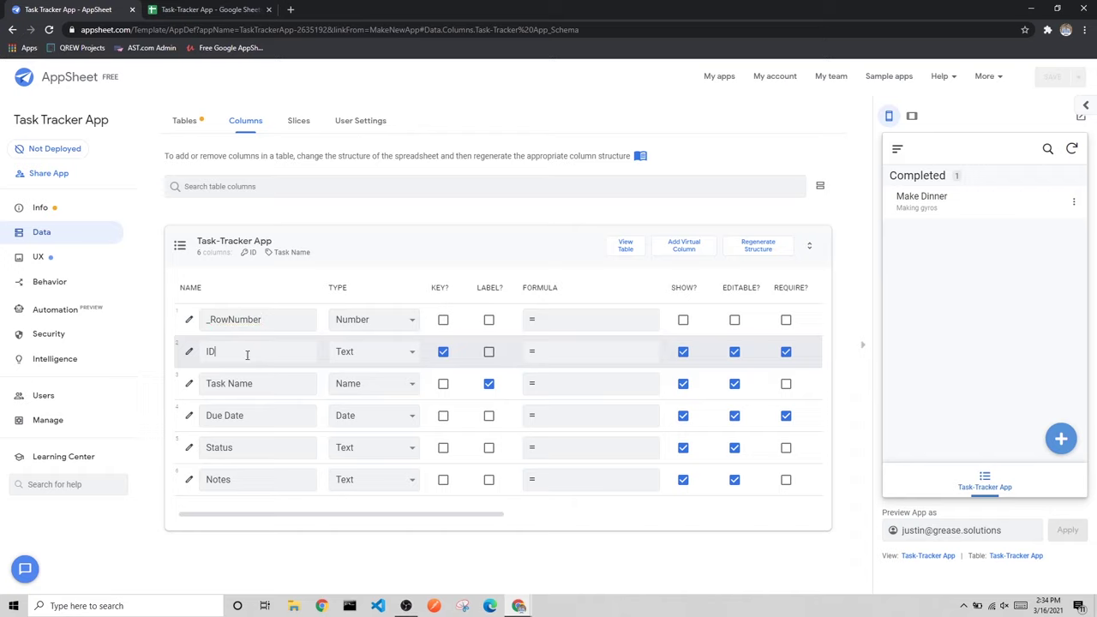
{"action": "left_click", "coordinate": [258, 449]}
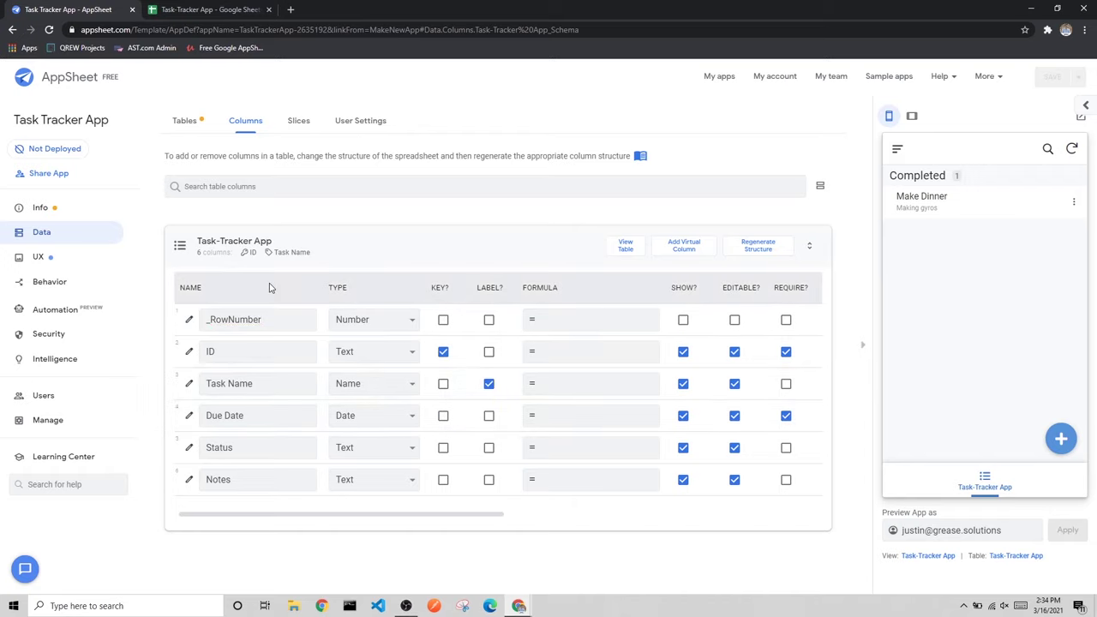
{"action": "left_click", "coordinate": [206, 9]}
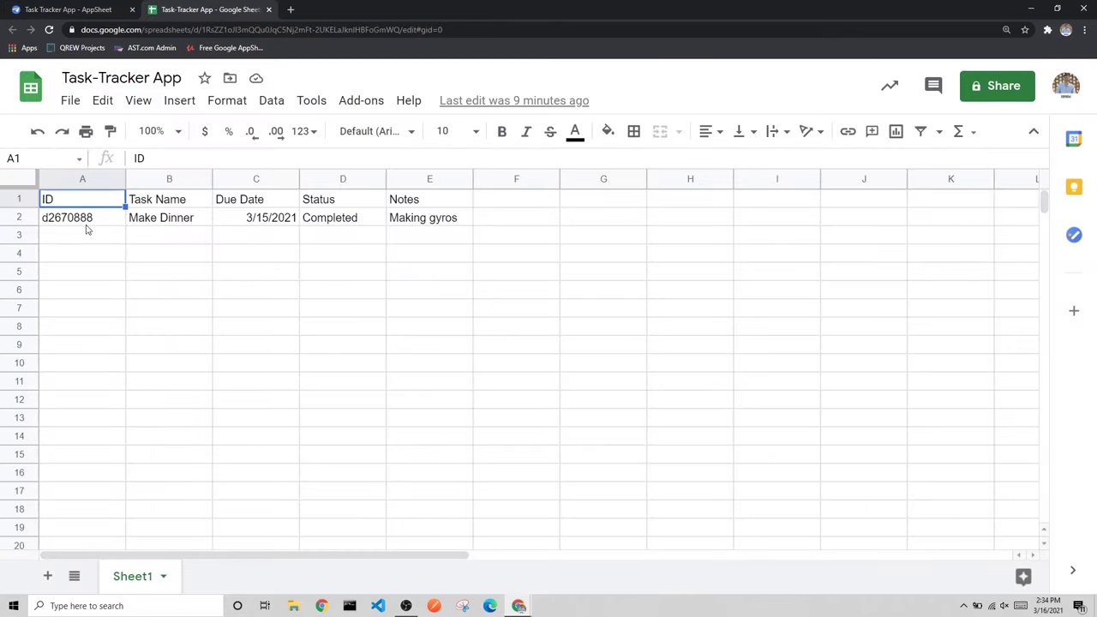
Step: Select the sheet's header row A1:E1 (ID to Notes) and compare it with AppSheet's column list
{"action": "left_click_drag", "start_coordinate": [87, 203], "coordinate": [407, 203]}
{"action": "left_click", "coordinate": [81, 237]}
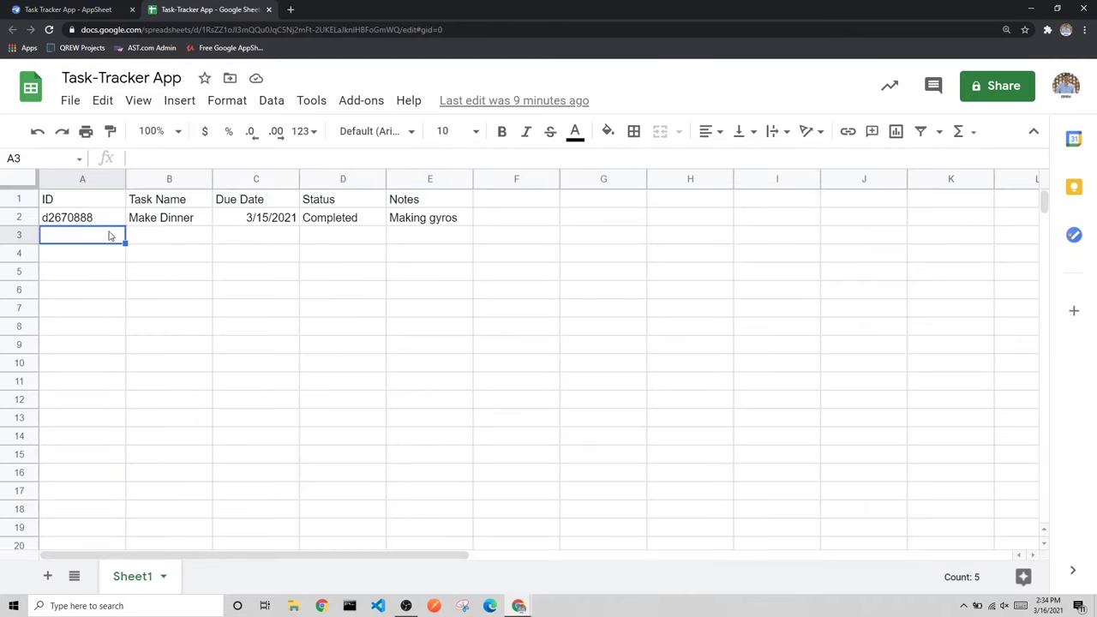
{"action": "left_click", "coordinate": [86, 11]}
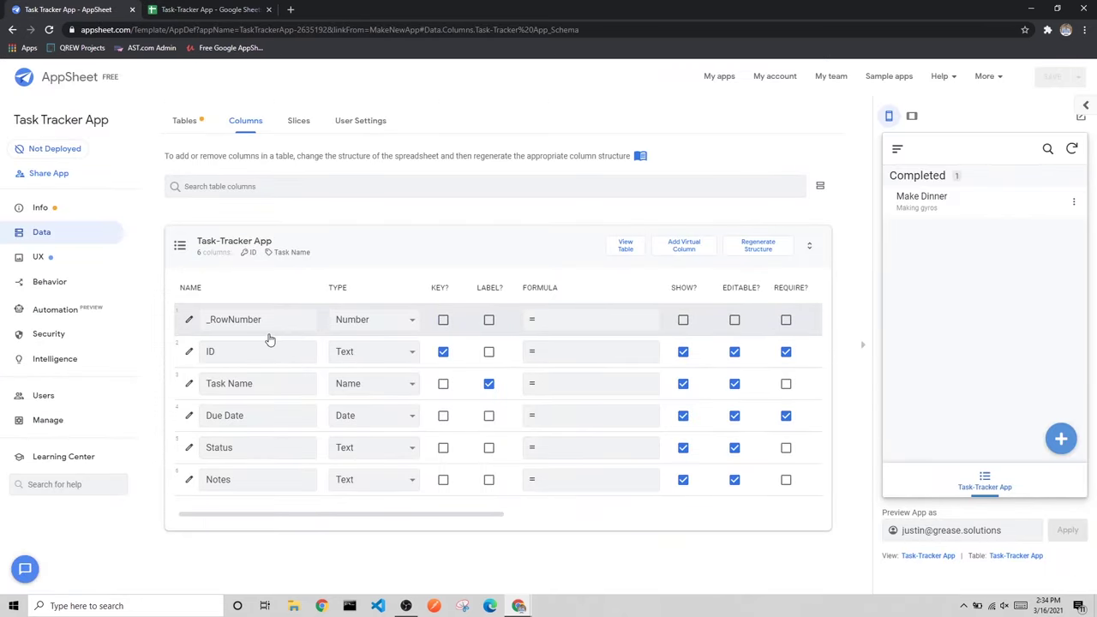
{"action": "left_click", "coordinate": [198, 8]}
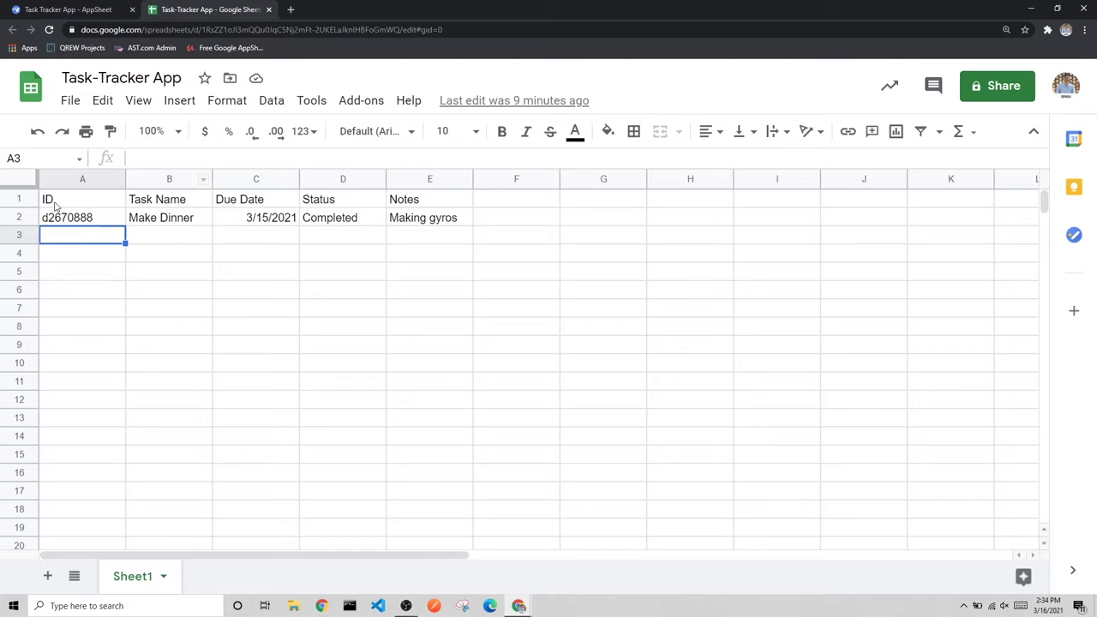
{"action": "left_click_drag", "start_coordinate": [69, 203], "coordinate": [387, 198]}
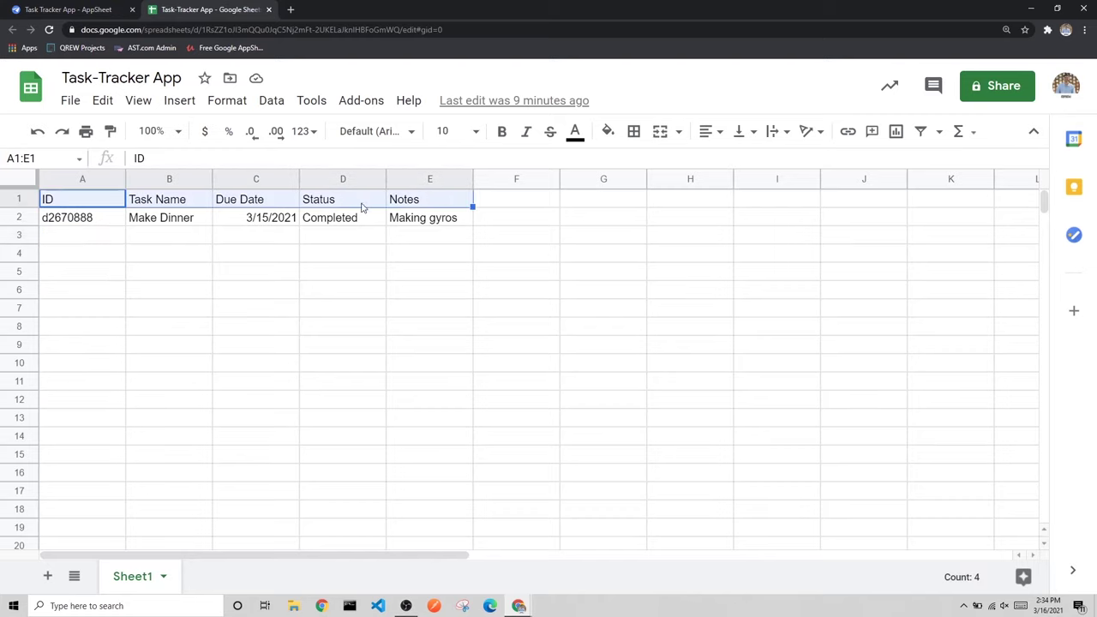
{"action": "left_click", "coordinate": [120, 240]}
{"action": "left_click", "coordinate": [88, 10]}
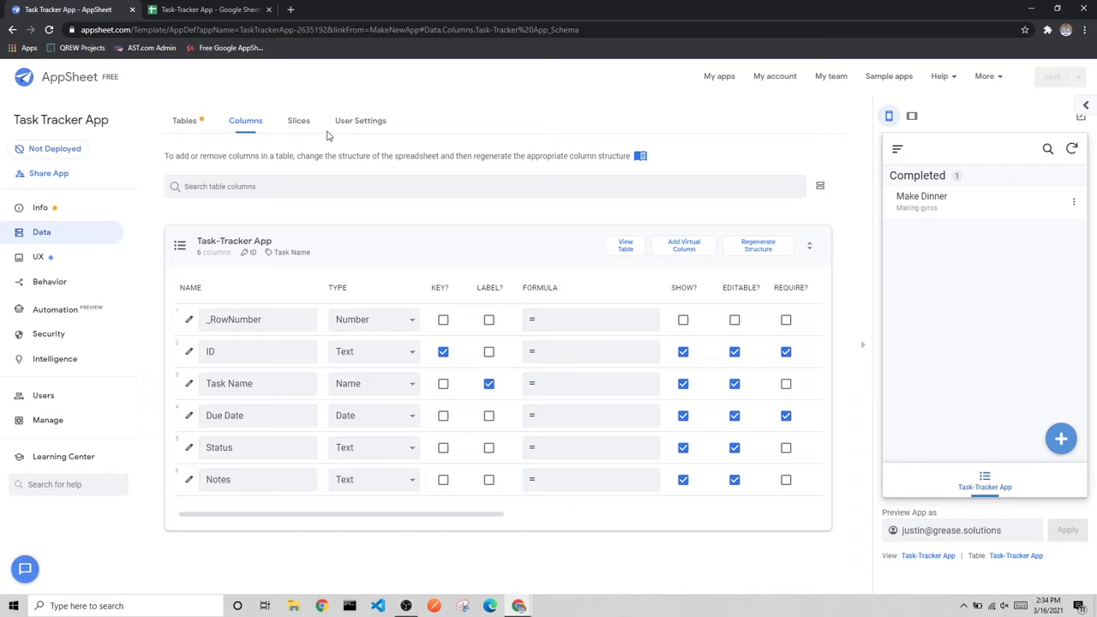
{"action": "left_click_drag", "start_coordinate": [433, 288], "coordinate": [446, 286]}
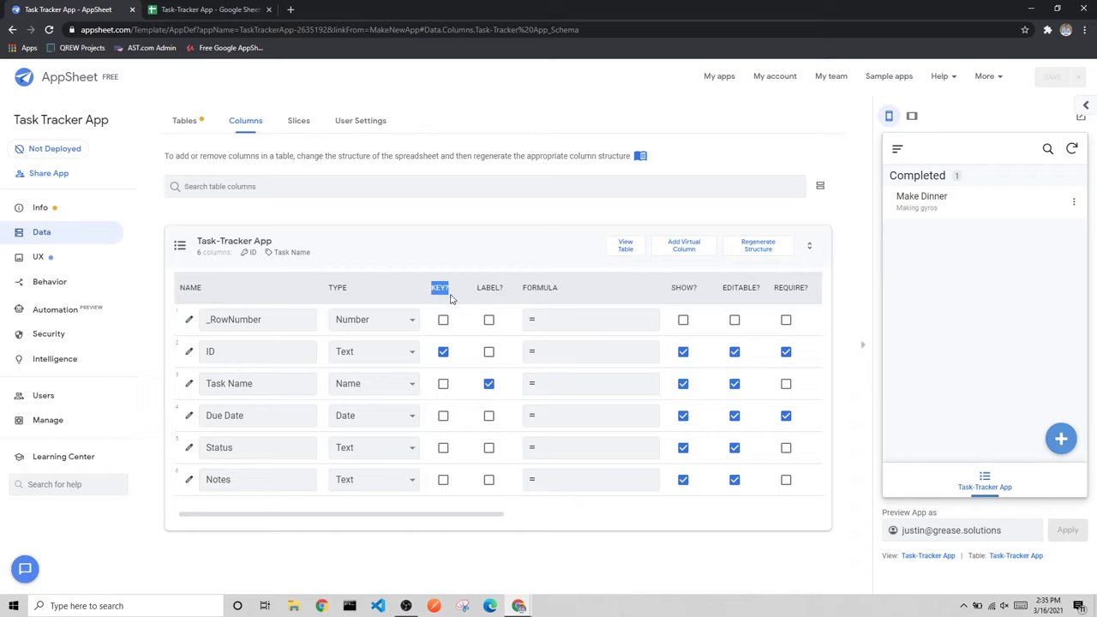
{"action": "left_click", "coordinate": [450, 295]}
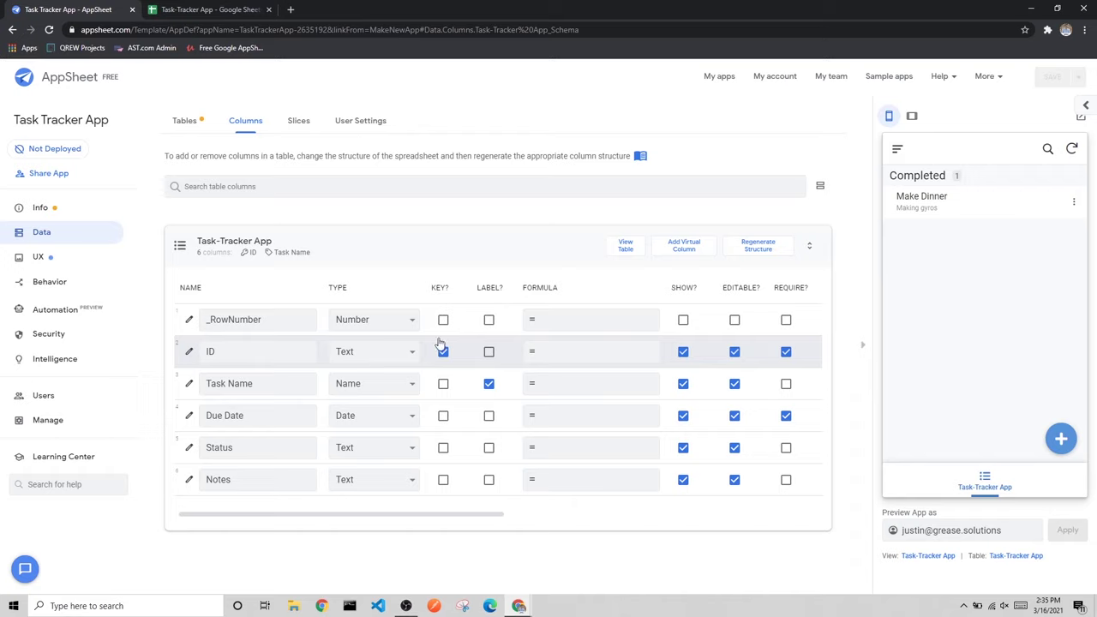
{"action": "left_click_drag", "start_coordinate": [478, 291], "coordinate": [505, 290]}
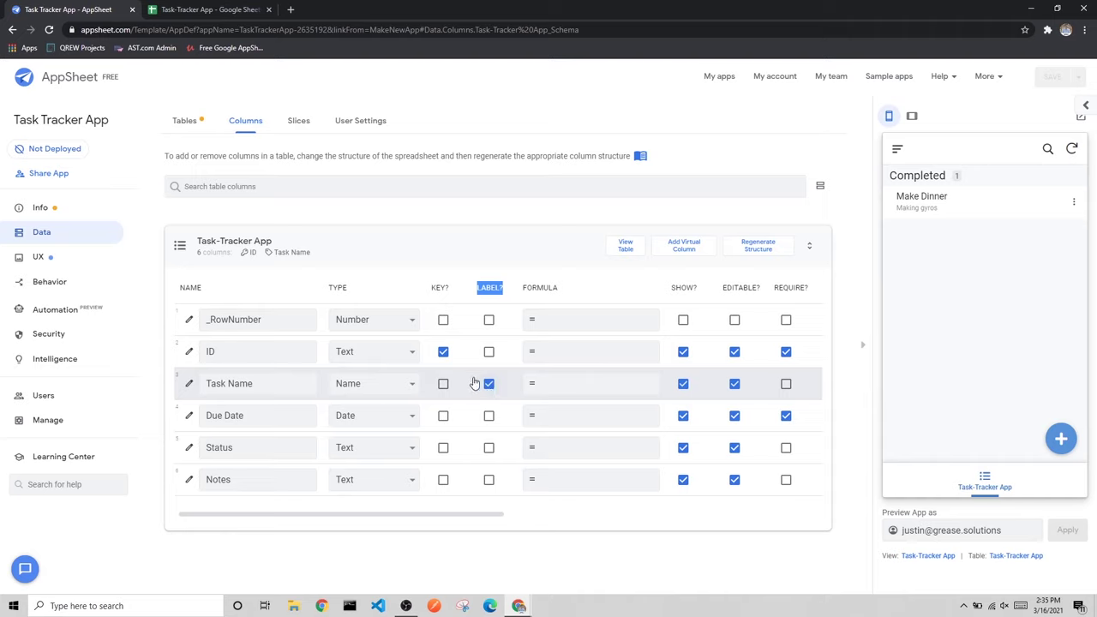
{"action": "left_click", "coordinate": [488, 276]}
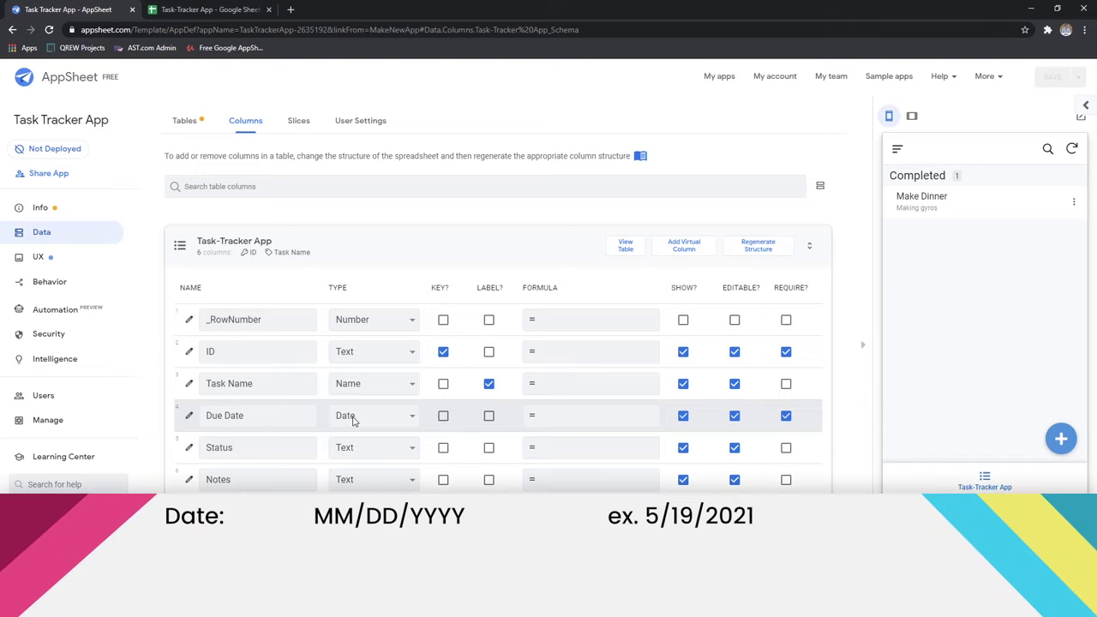
{"action": "left_click", "coordinate": [353, 419]}
Step: Leave Due Date as Date, then bring up the type list for the Status column
{"action": "scroll", "coordinate": [360, 362], "scroll_direction": "down", "scroll_amount": 2}
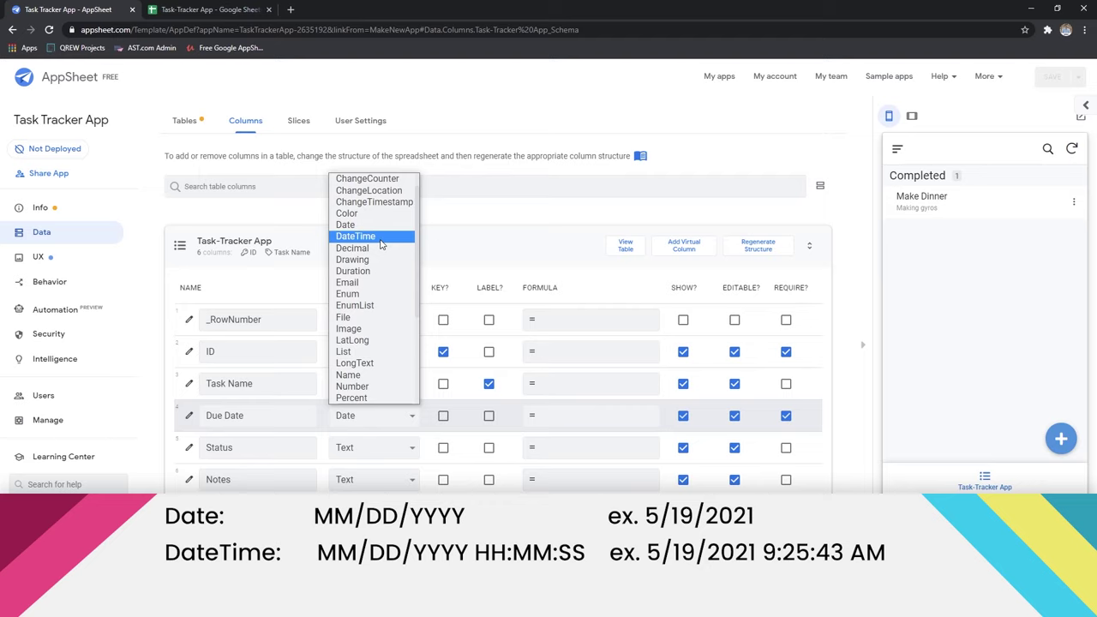
{"action": "scroll", "coordinate": [360, 257], "scroll_direction": "down", "scroll_amount": 3}
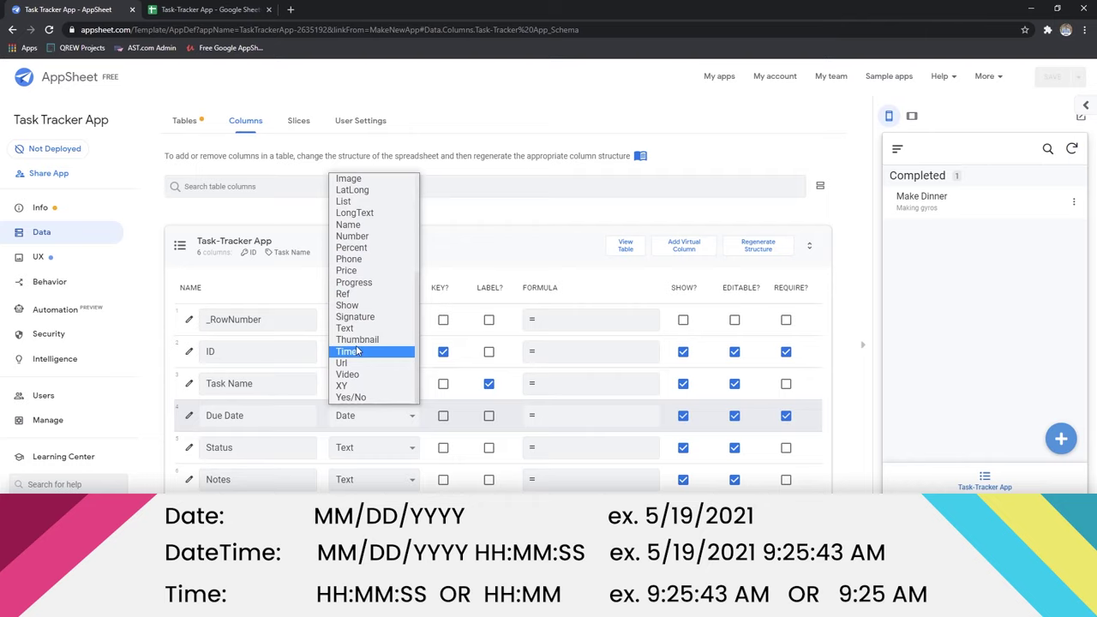
{"action": "left_click", "coordinate": [411, 299]}
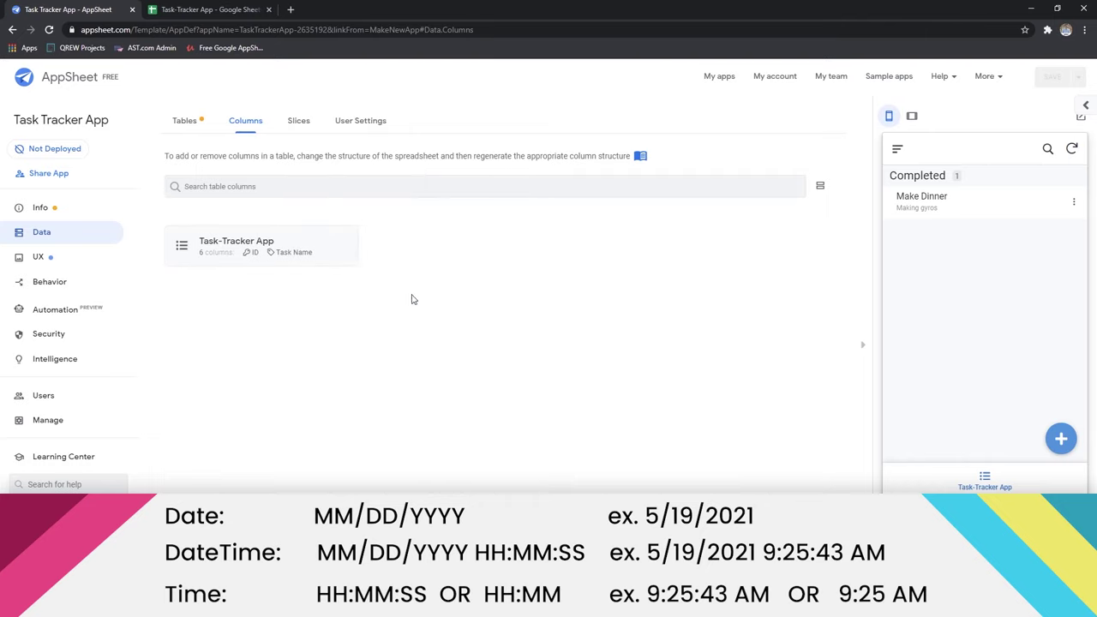
{"action": "left_click", "coordinate": [225, 243]}
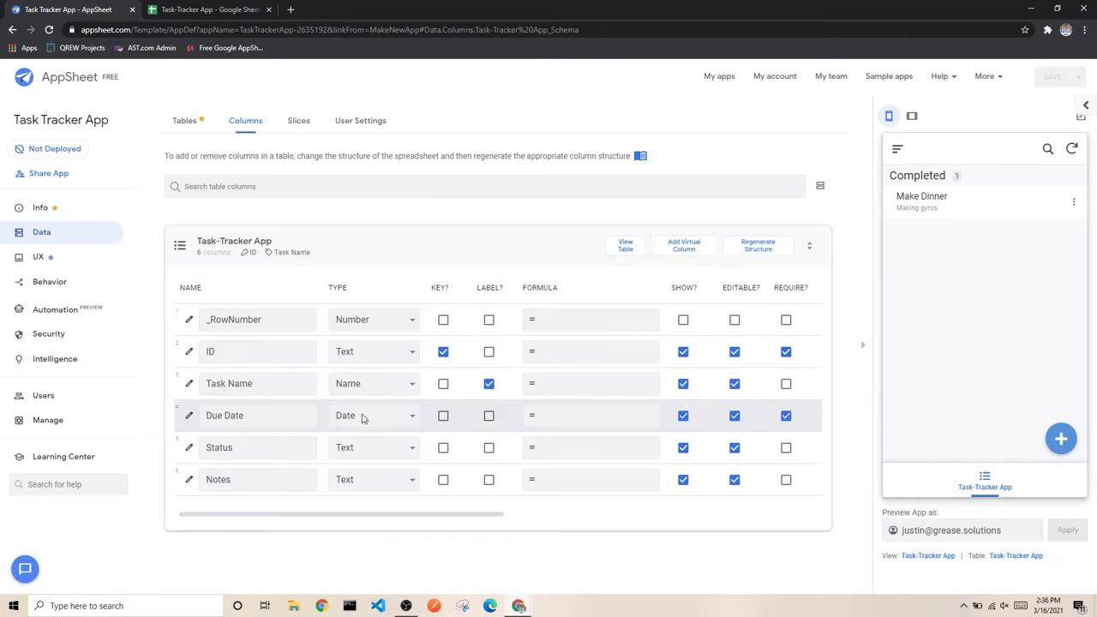
{"action": "left_click_drag", "start_coordinate": [207, 449], "coordinate": [240, 445]}
{"action": "left_click", "coordinate": [249, 452]}
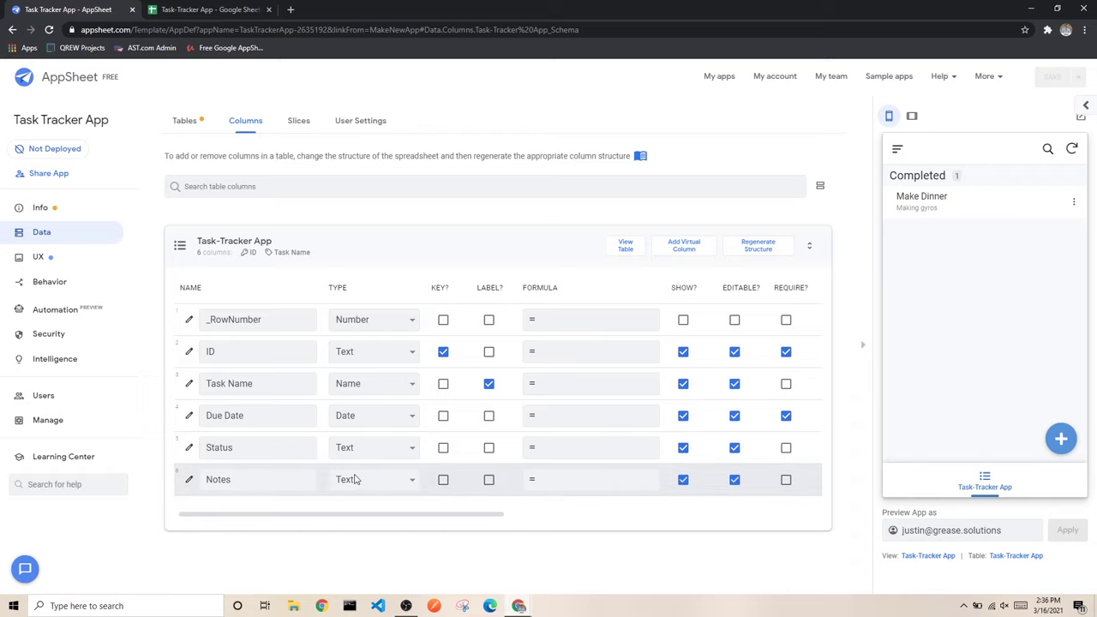
{"action": "left_click", "coordinate": [362, 448]}
{"action": "scroll", "coordinate": [358, 360], "scroll_direction": "up", "scroll_amount": 3}
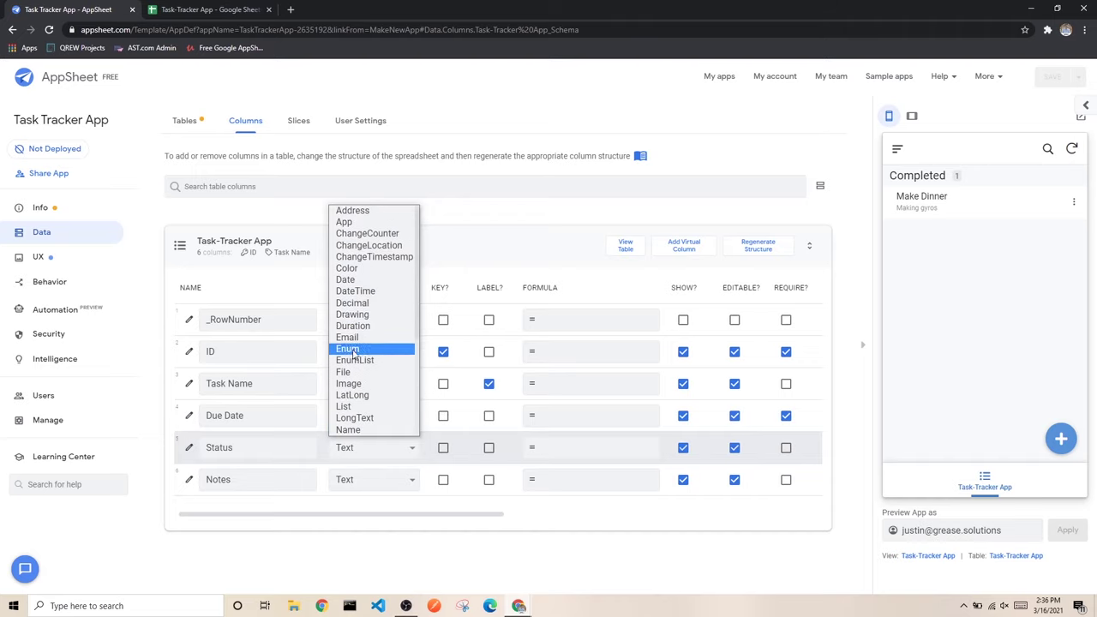
Step: Change the Status column type to Enum and open its full column settings
{"action": "left_click", "coordinate": [354, 350]}
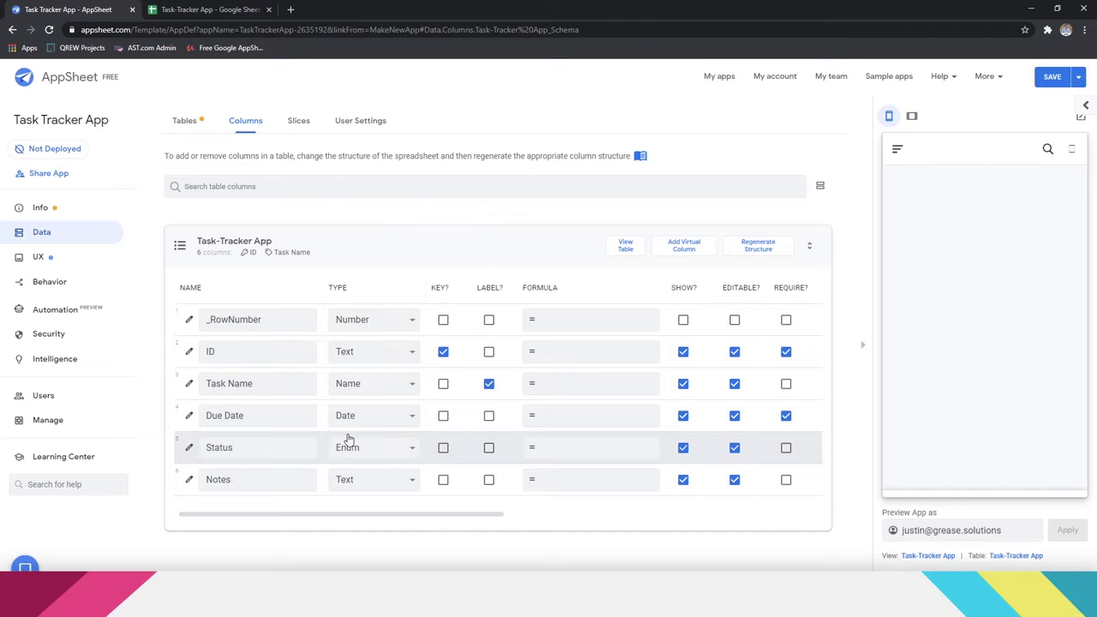
{"action": "left_click", "coordinate": [190, 448]}
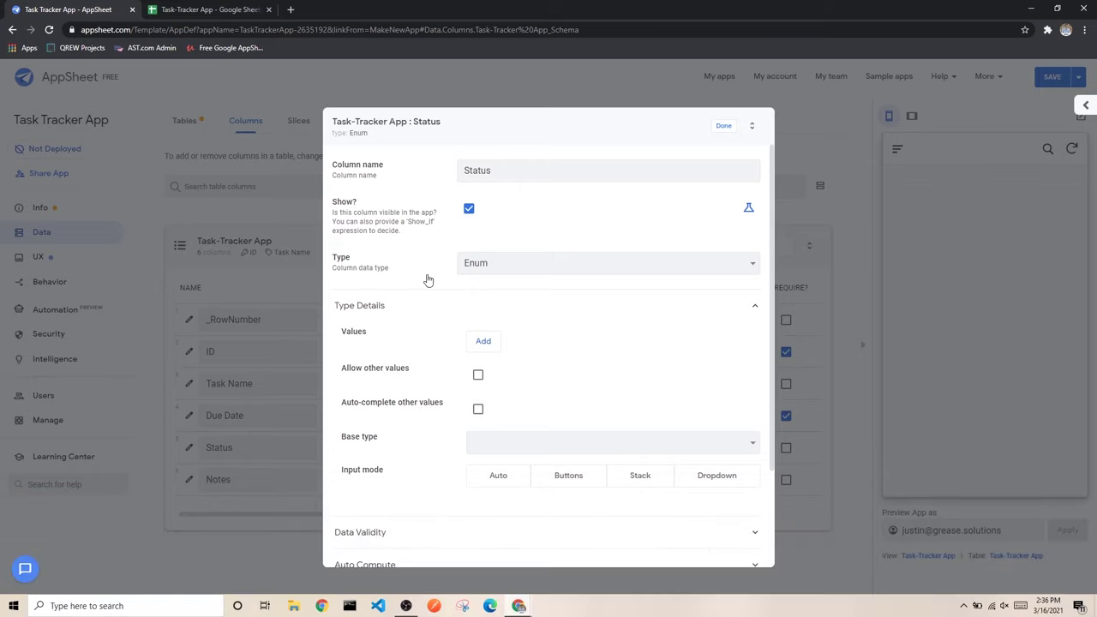
{"action": "left_click", "coordinate": [724, 126]}
{"action": "left_click", "coordinate": [188, 447]}
{"action": "scroll", "coordinate": [527, 364], "scroll_direction": "down", "scroll_amount": 3}
{"action": "scroll", "coordinate": [548, 360], "scroll_direction": "up", "scroll_amount": 3}
Step: Add the Enum values Incomplete and Completed to Status and finish editing
{"action": "left_click", "coordinate": [479, 343]}
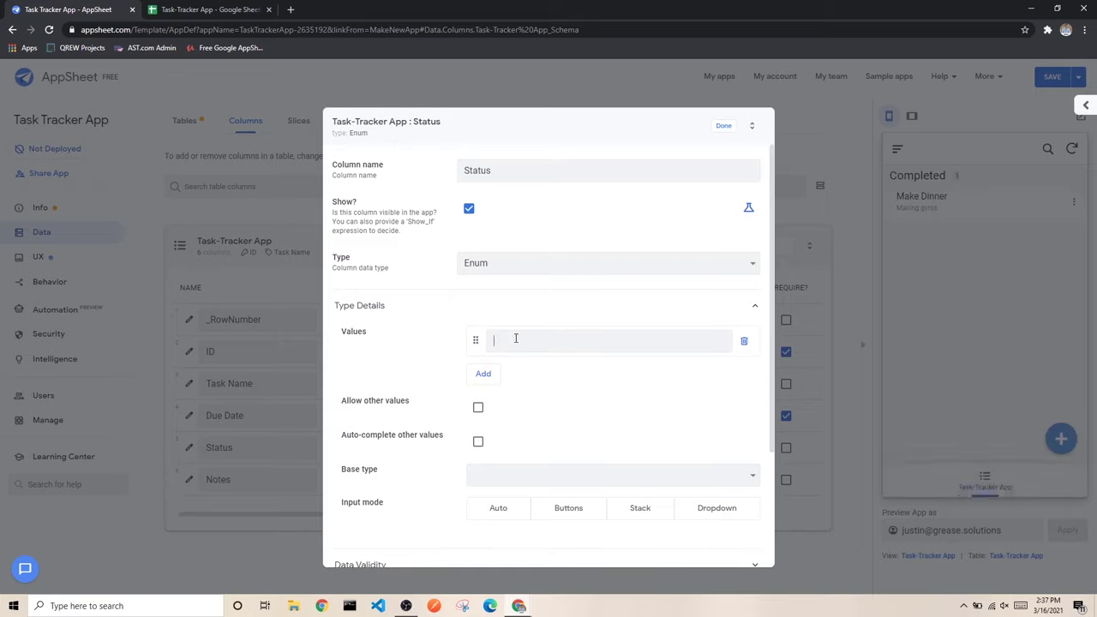
{"action": "type", "text": "Incomplete"}
{"action": "left_click", "coordinate": [478, 377]}
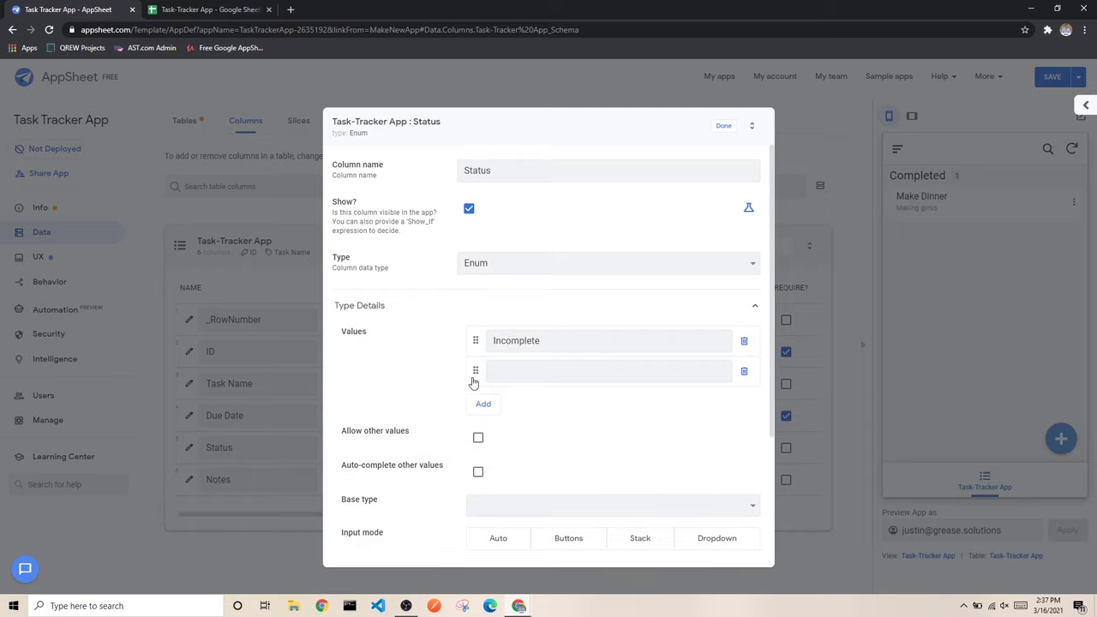
{"action": "type", "text": "Completed"}
{"action": "left_click", "coordinate": [719, 127]}
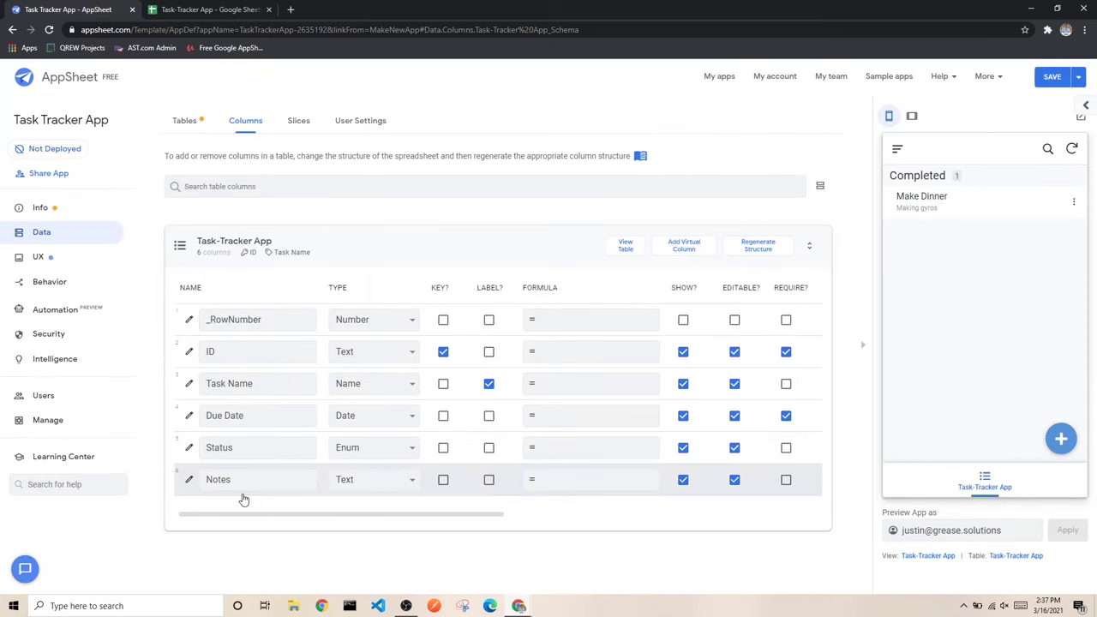
Step: Pick LongText from the Notes row's type list
{"action": "left_click", "coordinate": [373, 484]}
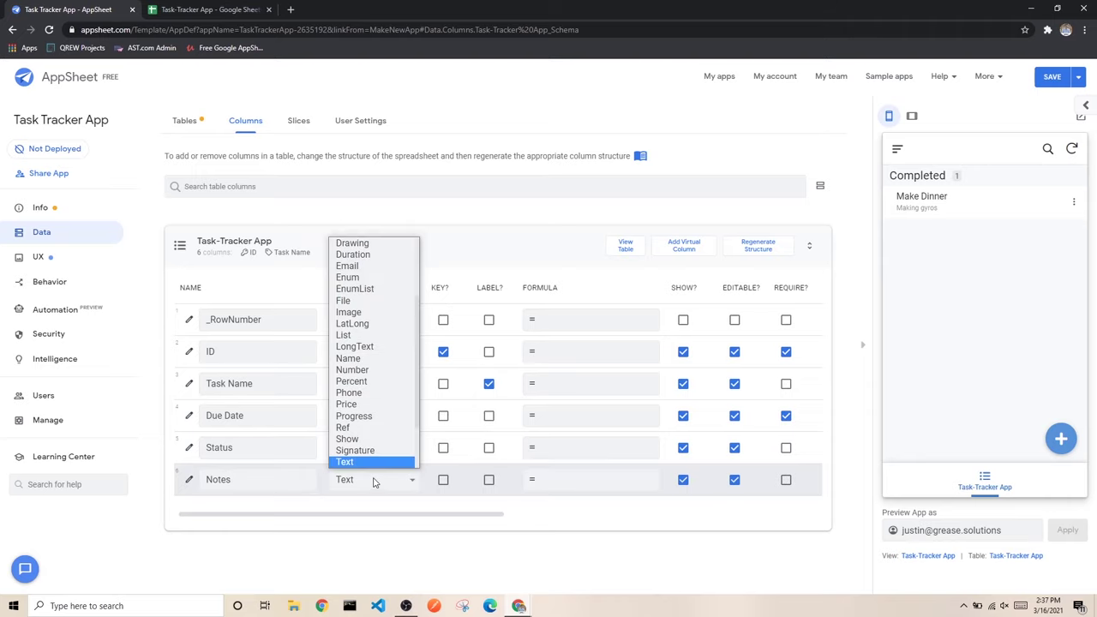
{"action": "scroll", "coordinate": [373, 454], "scroll_direction": "down", "scroll_amount": 1}
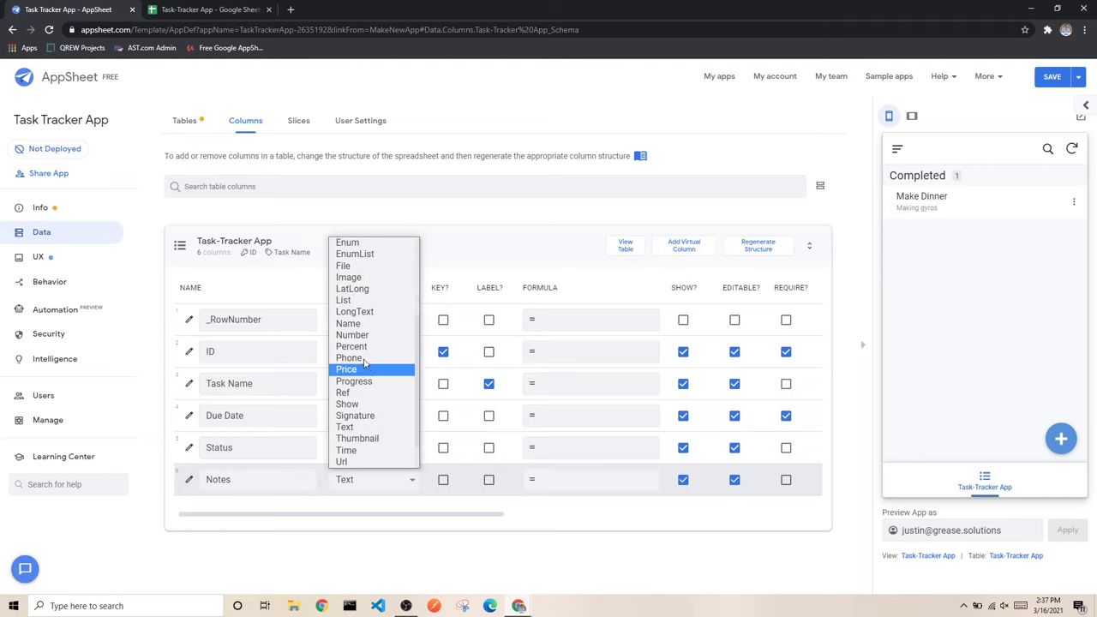
{"action": "left_click", "coordinate": [352, 313]}
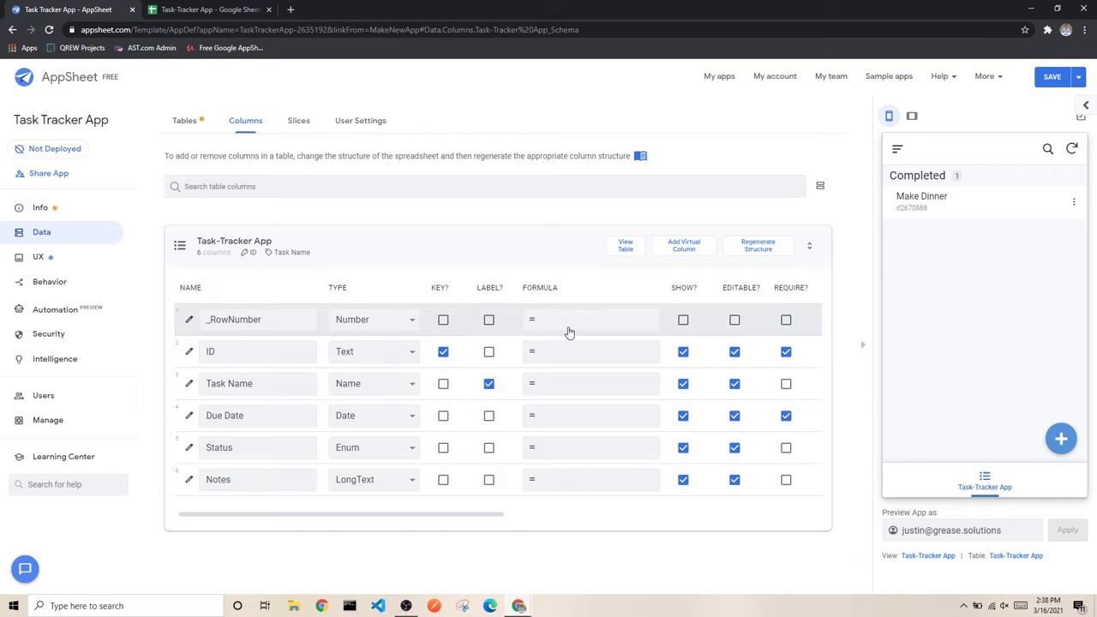
{"action": "left_click", "coordinate": [583, 452]}
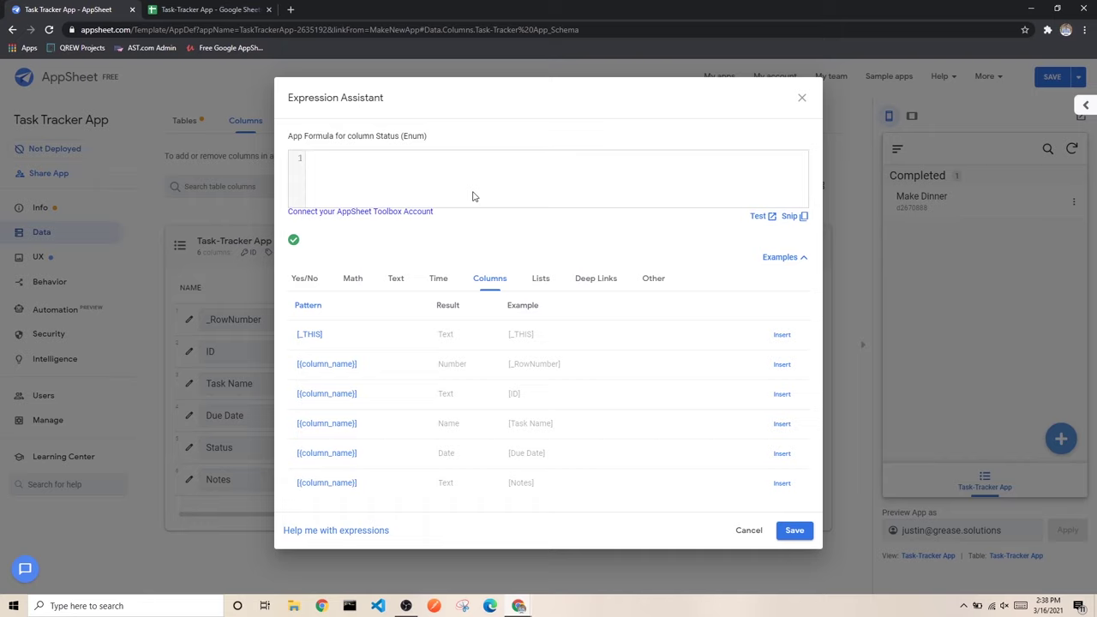
Step: Close the Status formula editor unchanged and start a new task in the preview app
{"action": "left_click", "coordinate": [804, 97]}
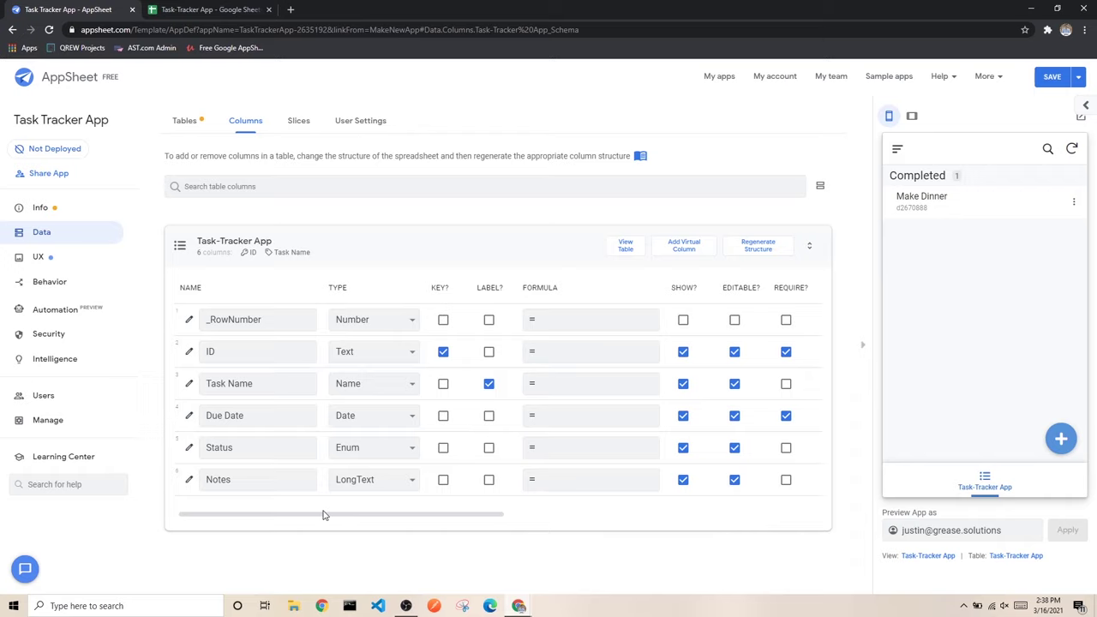
{"action": "left_click_drag", "start_coordinate": [327, 518], "coordinate": [330, 519]}
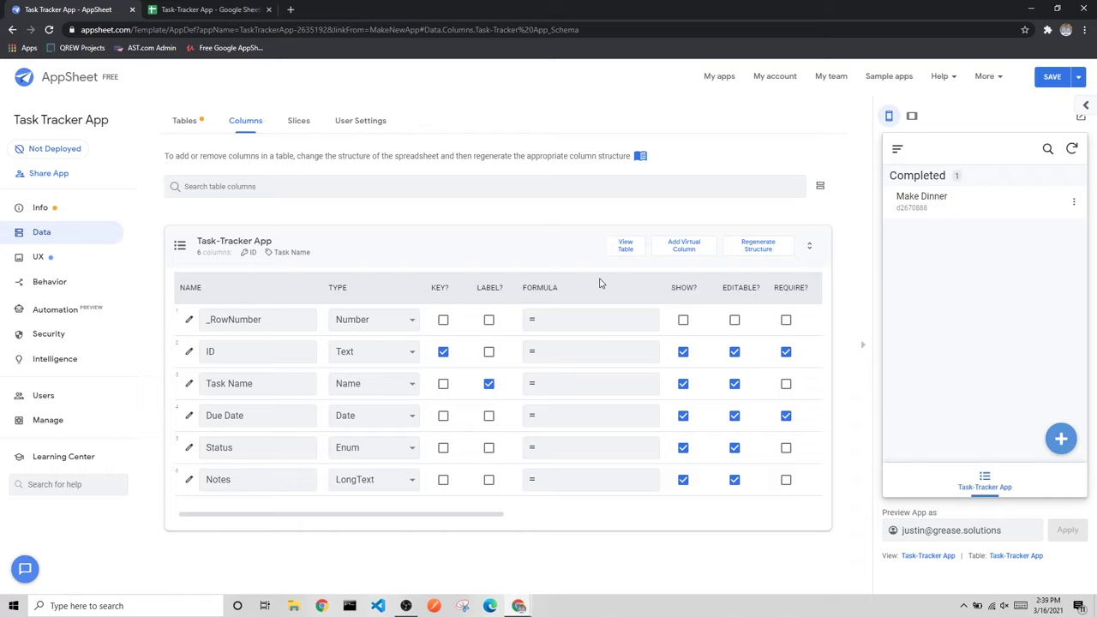
{"action": "left_click_drag", "start_coordinate": [671, 289], "coordinate": [695, 288]}
{"action": "left_click", "coordinate": [674, 303]}
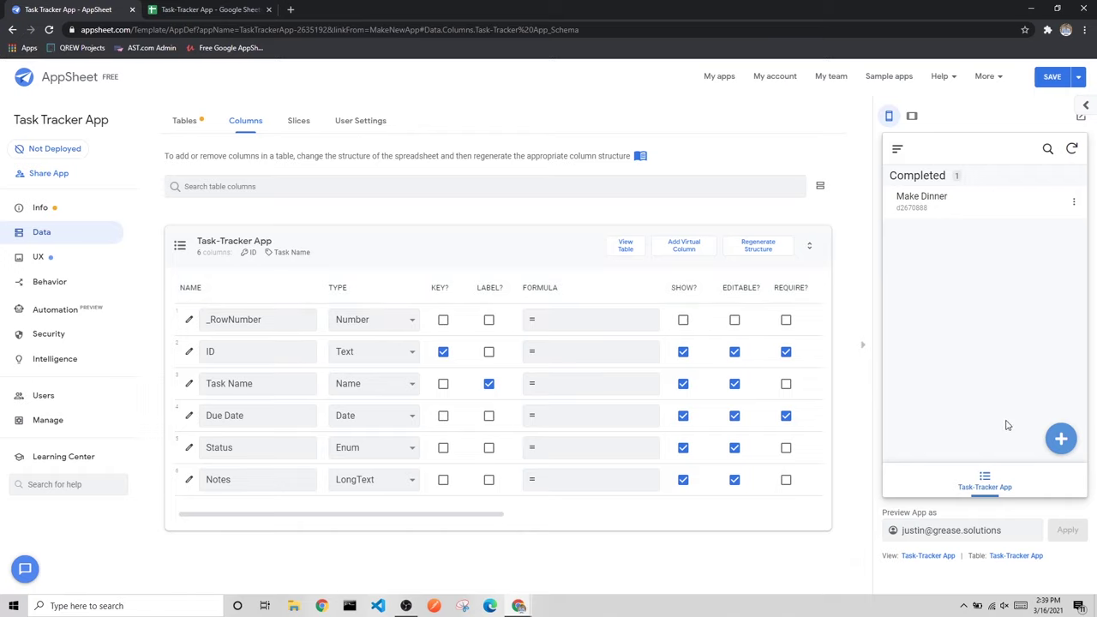
{"action": "left_click", "coordinate": [1059, 439]}
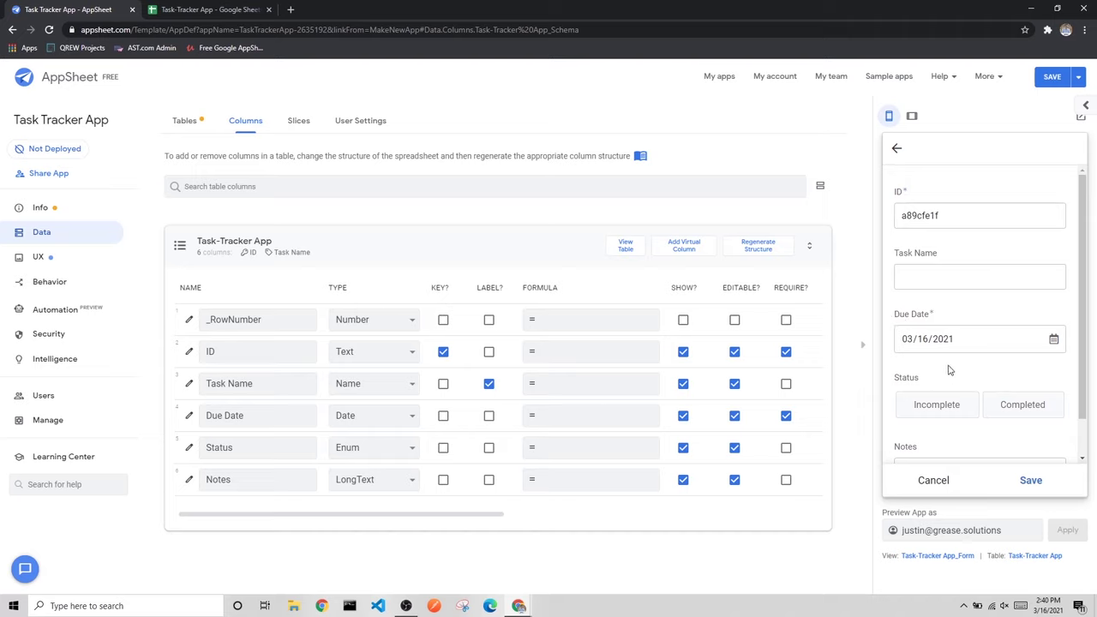
Step: Scroll the column list to review the ID row's SHOW? setting
{"action": "scroll", "coordinate": [970, 317], "scroll_direction": "down", "scroll_amount": 1}
{"action": "scroll", "coordinate": [964, 321], "scroll_direction": "up", "scroll_amount": 1}
{"action": "scroll", "coordinate": [939, 401], "scroll_direction": "down", "scroll_amount": 1}
{"action": "scroll", "coordinate": [934, 417], "scroll_direction": "up", "scroll_amount": 1}
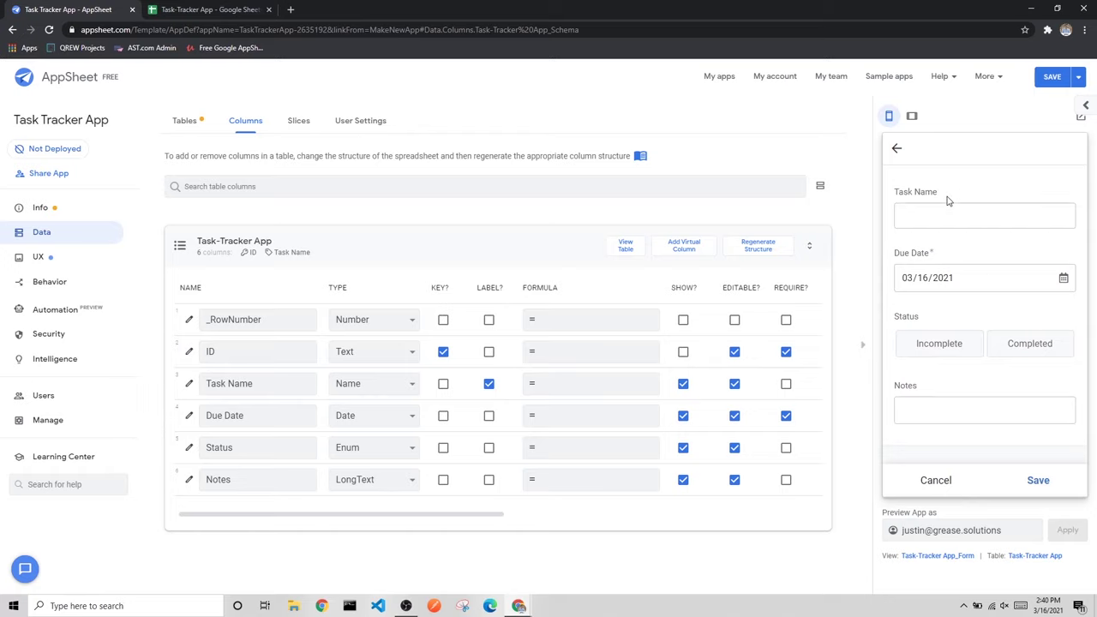
Step: Save the column changes and review the warning that the hidden ID column is unsearchable
{"action": "left_click", "coordinate": [1049, 83]}
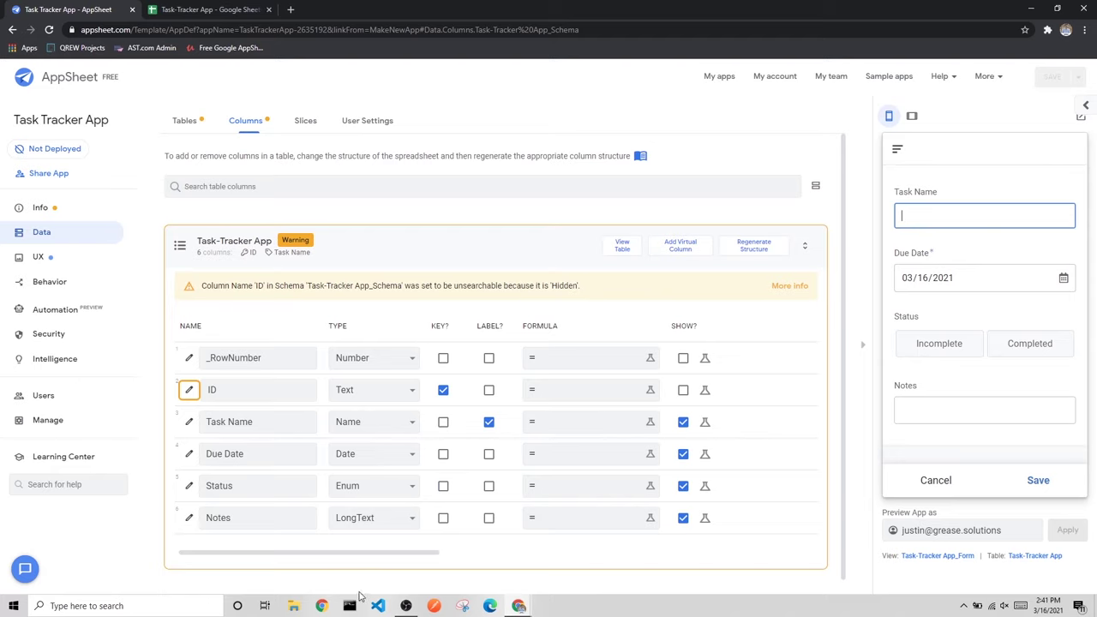
{"action": "scroll", "coordinate": [531, 428], "scroll_direction": "down", "scroll_amount": 1}
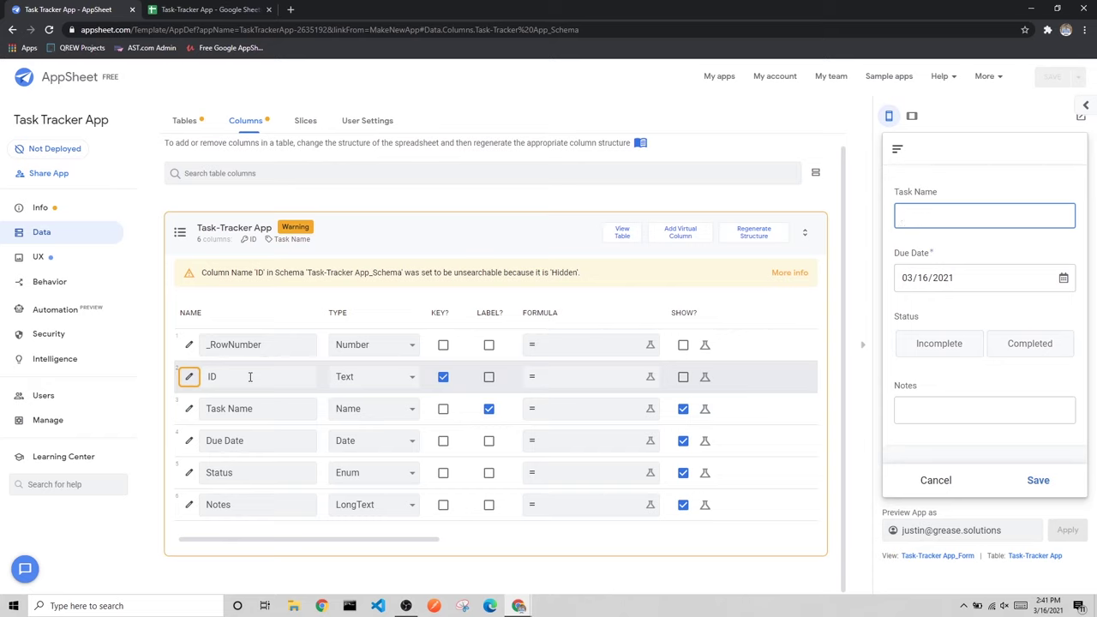
{"action": "left_click_drag", "start_coordinate": [337, 541], "coordinate": [414, 533]}
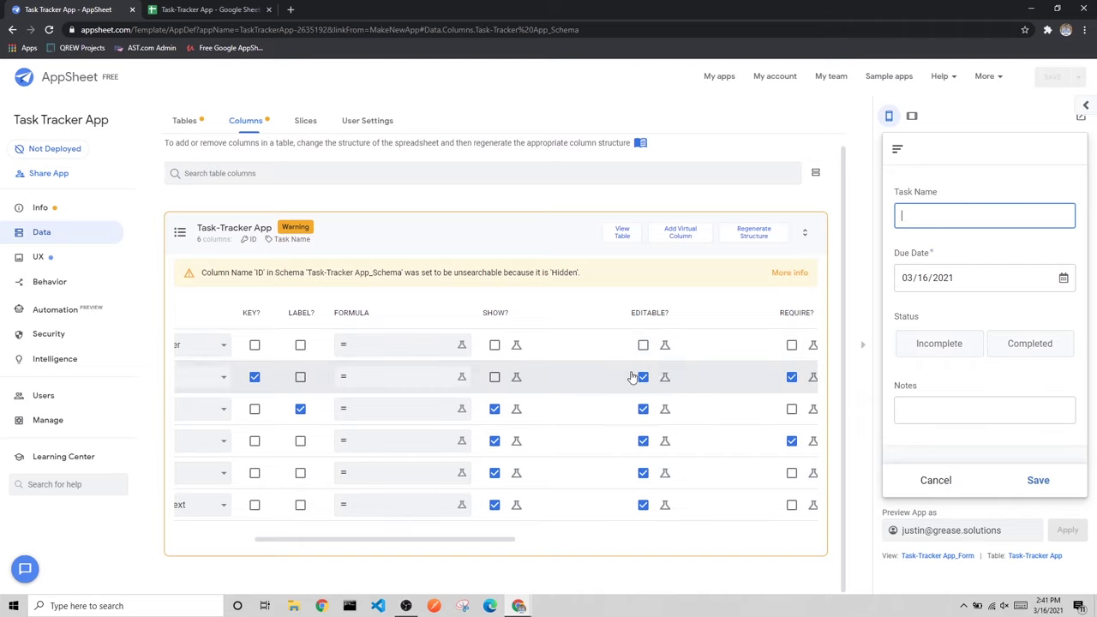
{"action": "mouse_move", "coordinate": [477, 542]}
{"action": "left_mouse_down"}
{"action": "mouse_move", "coordinate": [368, 539]}
{"action": "mouse_move", "coordinate": [424, 542]}
{"action": "mouse_move", "coordinate": [398, 540]}
{"action": "left_mouse_up"}
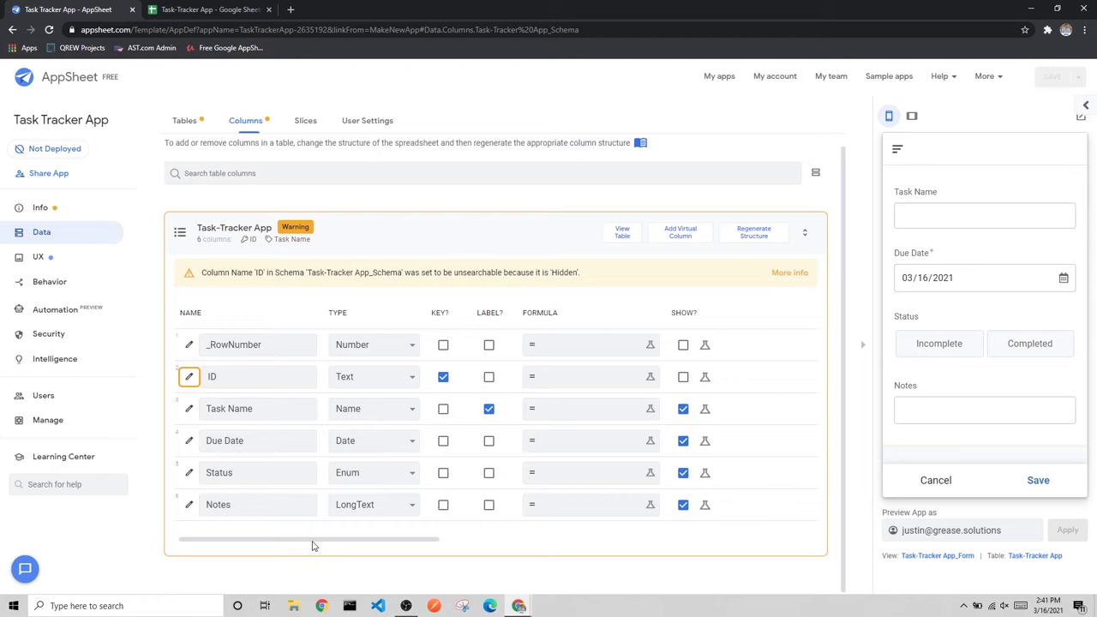
{"action": "left_click", "coordinate": [180, 120]}
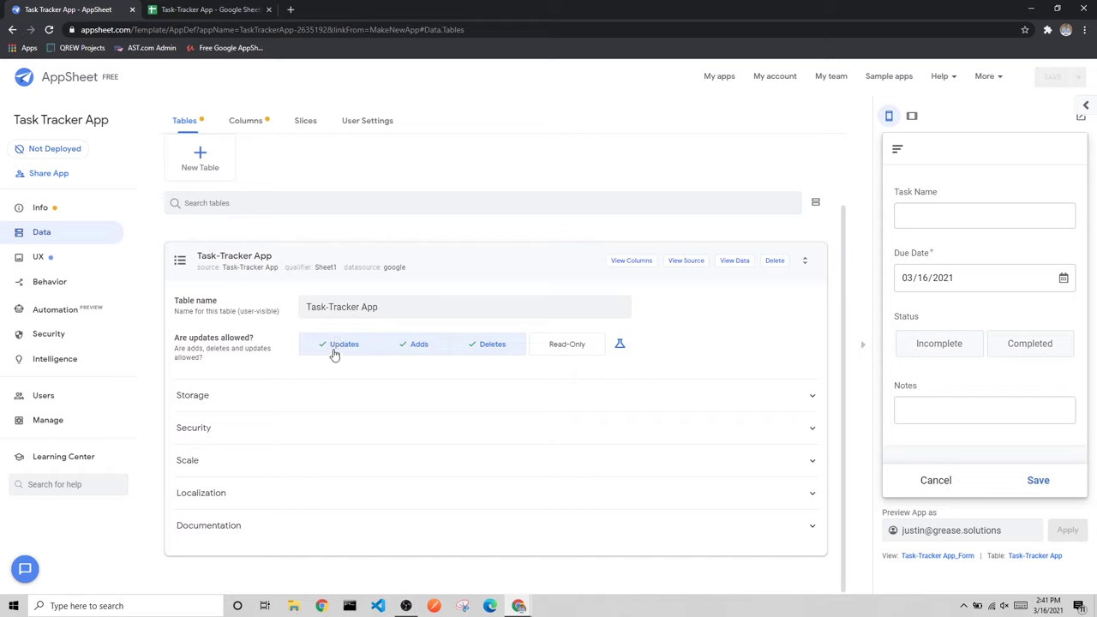
{"action": "left_click", "coordinate": [257, 124]}
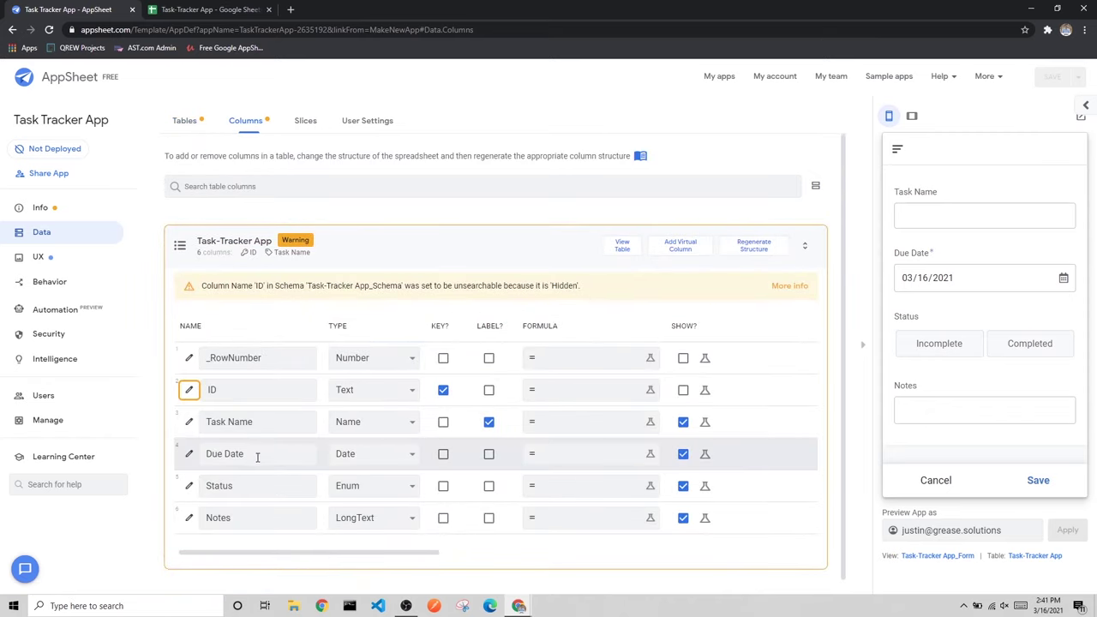
Step: Scroll the column grid across to REQUIRE? and tick it for Task Name
{"action": "left_click_drag", "start_coordinate": [314, 550], "coordinate": [381, 543]}
{"action": "left_click", "coordinate": [343, 557]}
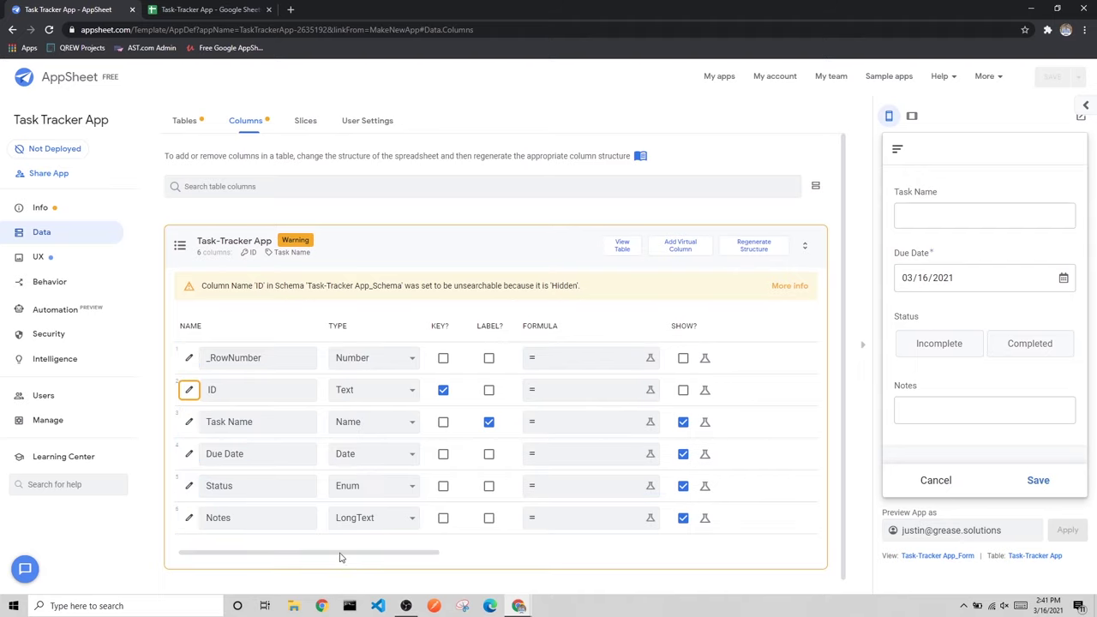
{"action": "left_click_drag", "start_coordinate": [336, 559], "coordinate": [429, 555]}
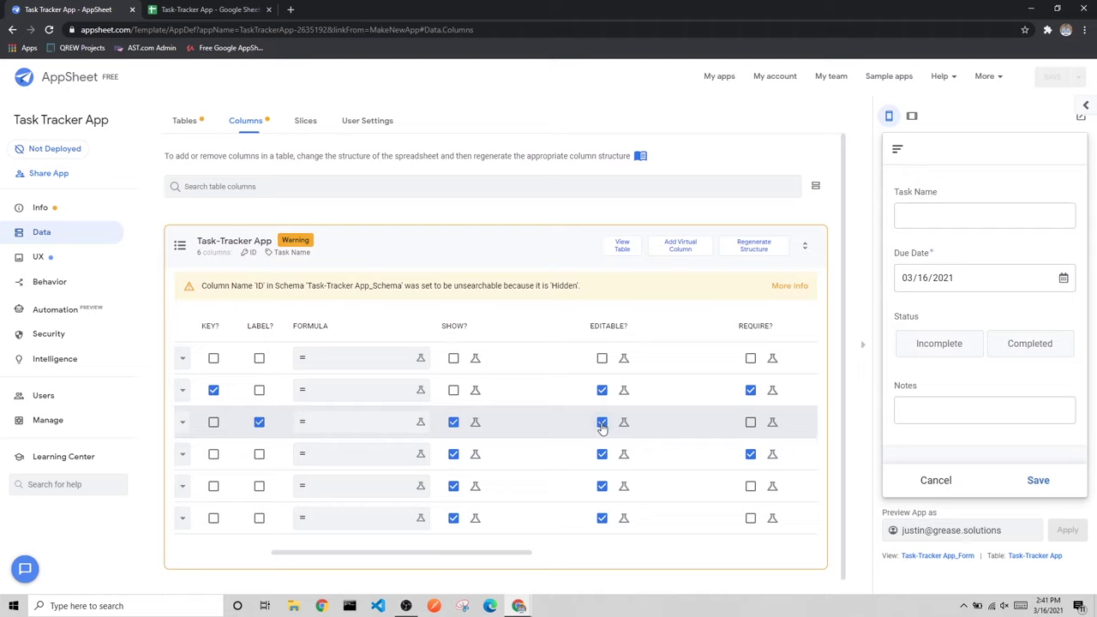
{"action": "left_click_drag", "start_coordinate": [434, 557], "coordinate": [486, 556]}
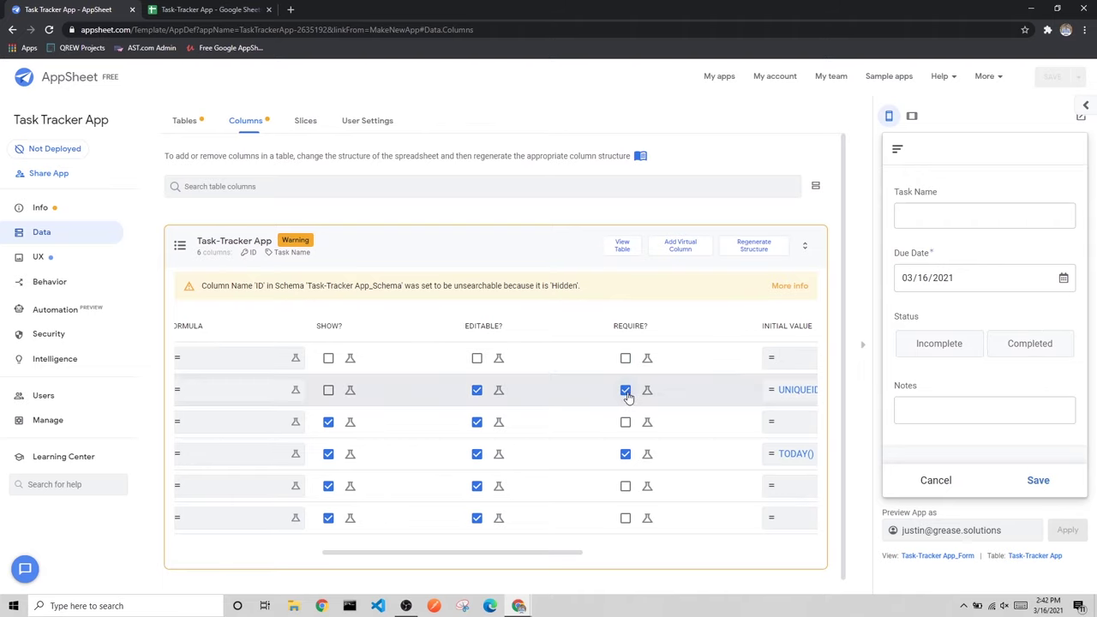
{"action": "left_click_drag", "start_coordinate": [517, 555], "coordinate": [323, 553]}
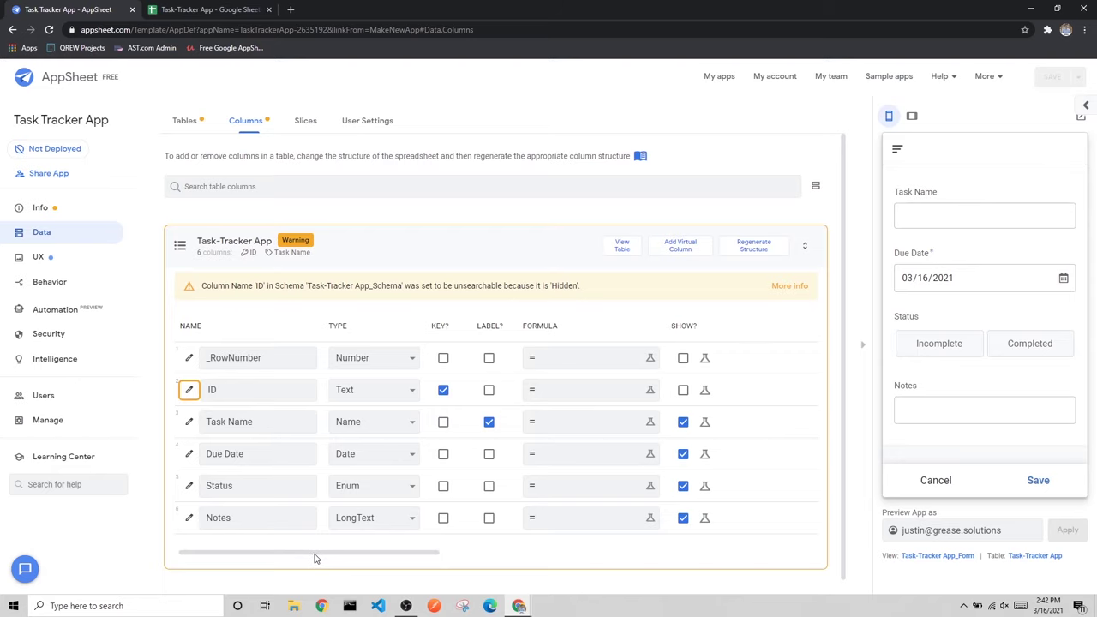
{"action": "left_click_drag", "start_coordinate": [315, 558], "coordinate": [421, 568]}
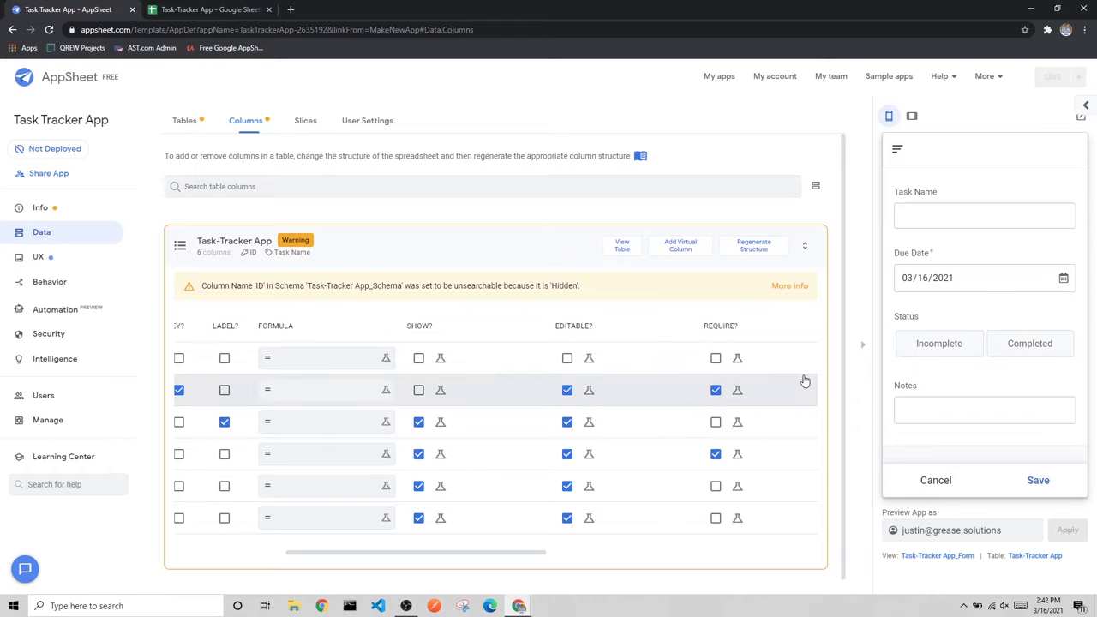
{"action": "left_click", "coordinate": [715, 426]}
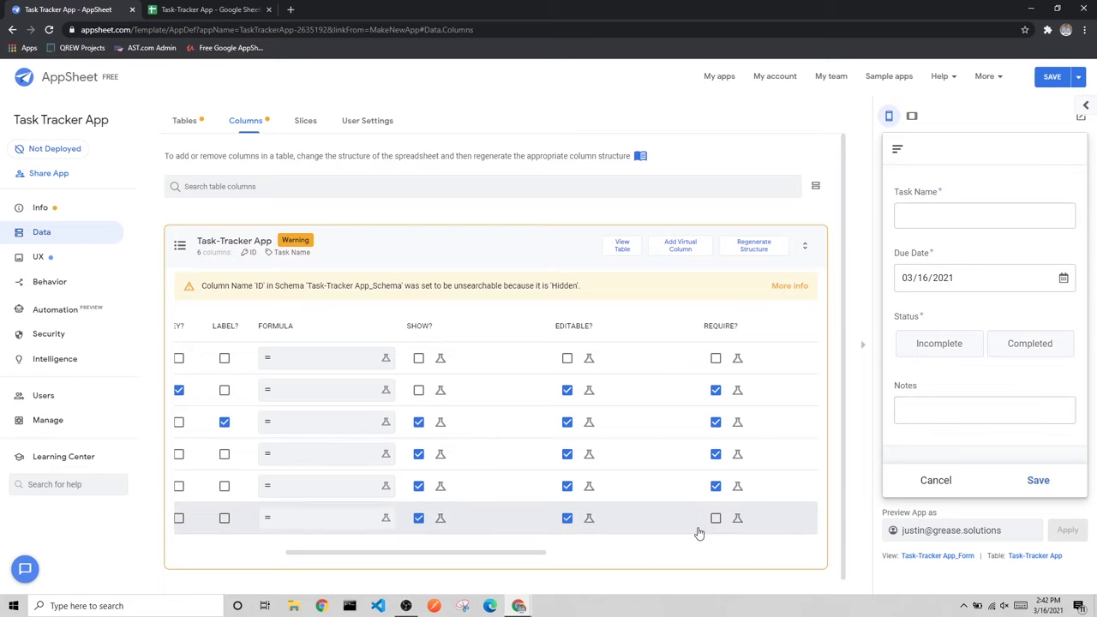
Step: Save the required fields and scroll the columns to show UNIQUEID() for ID and TODAY() for Due Date
{"action": "left_click", "coordinate": [1052, 77]}
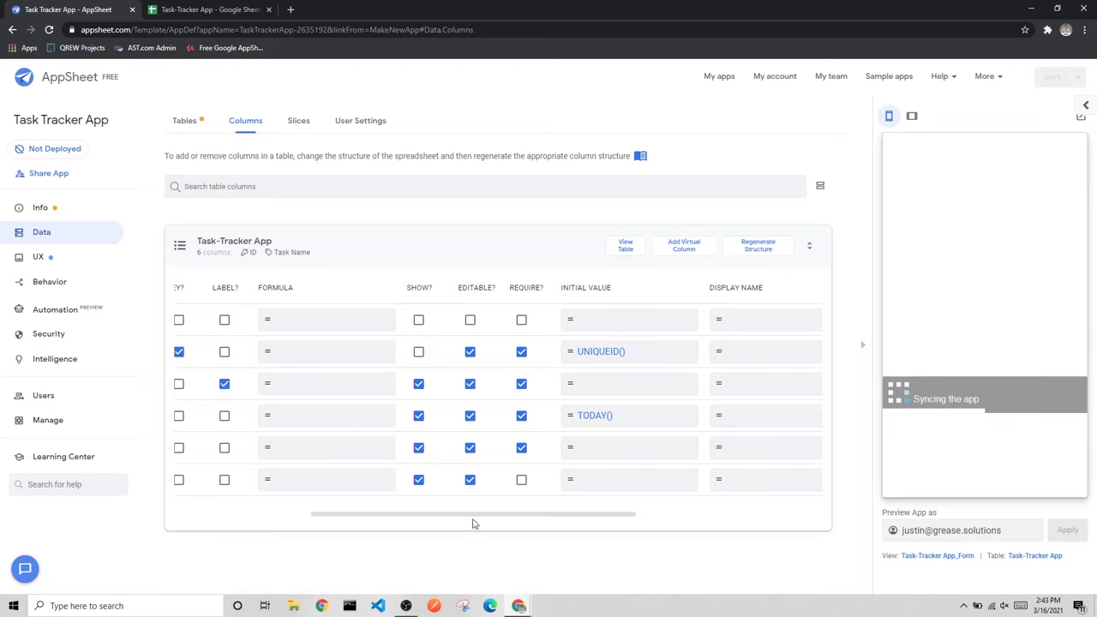
{"action": "scroll", "coordinate": [506, 519], "scroll_direction": "left", "scroll_amount": 3}
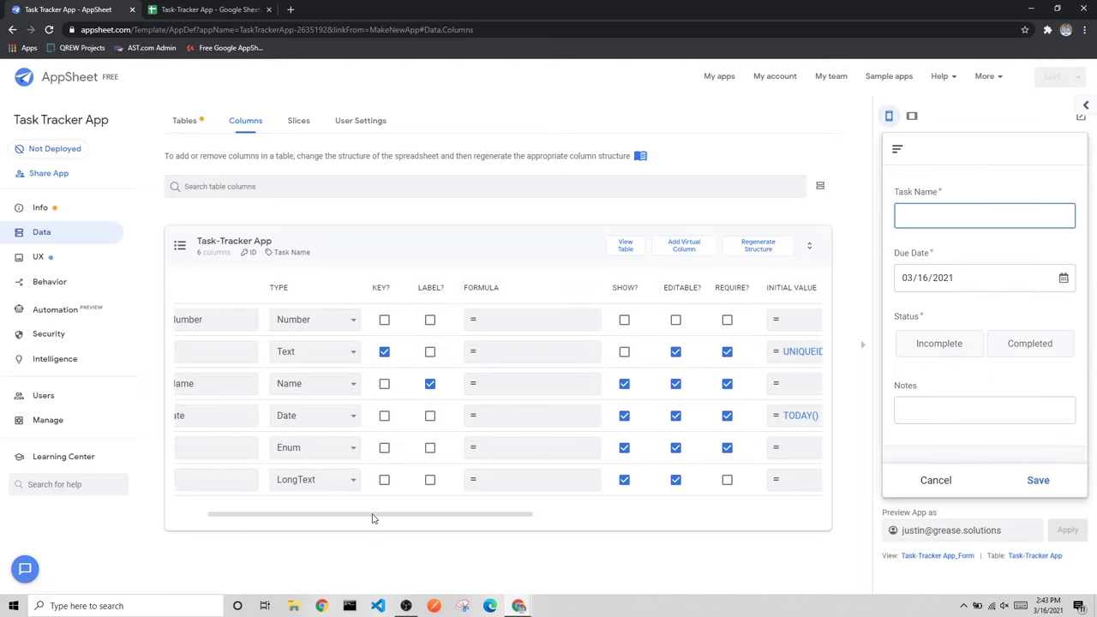
{"action": "scroll", "coordinate": [409, 520], "scroll_direction": "right", "scroll_amount": 2}
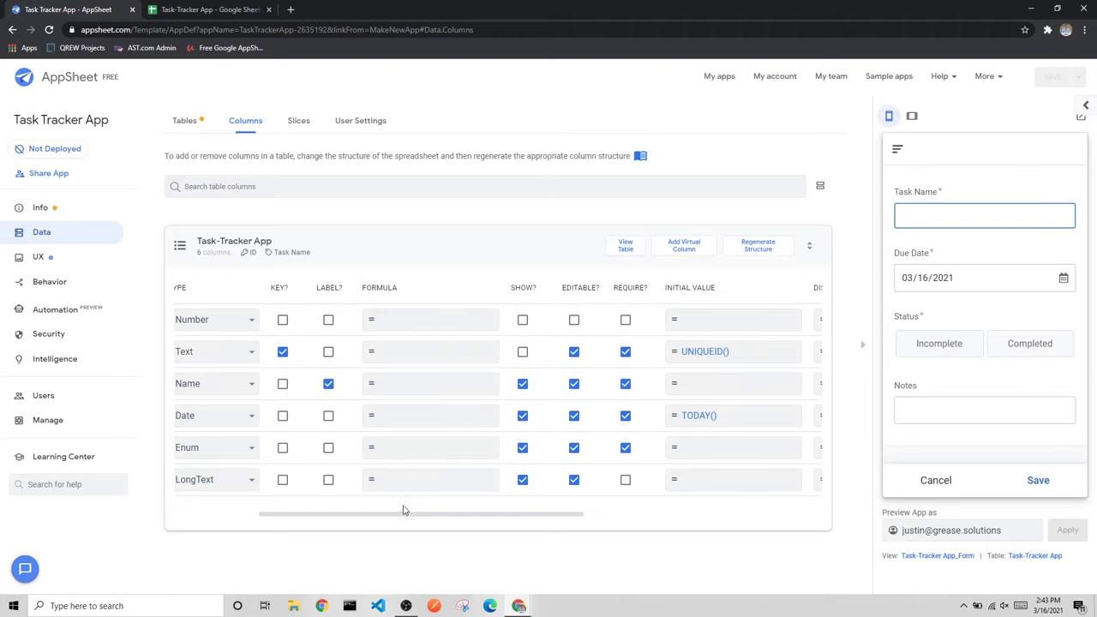
{"action": "left_click_drag", "start_coordinate": [417, 519], "coordinate": [462, 519]}
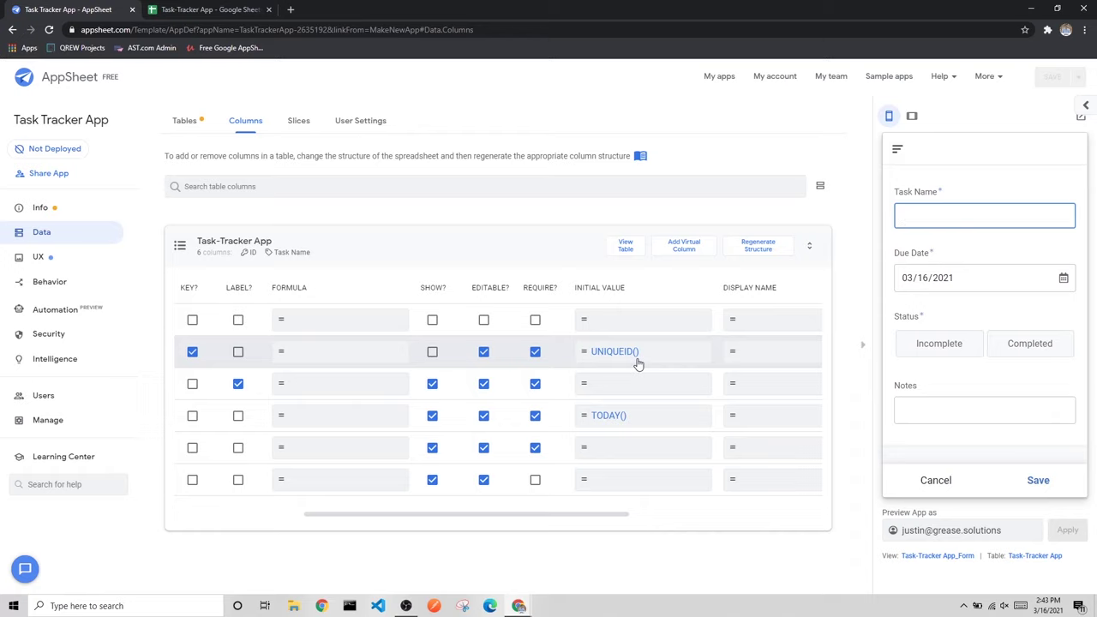
{"action": "left_click_drag", "start_coordinate": [468, 514], "coordinate": [306, 504]}
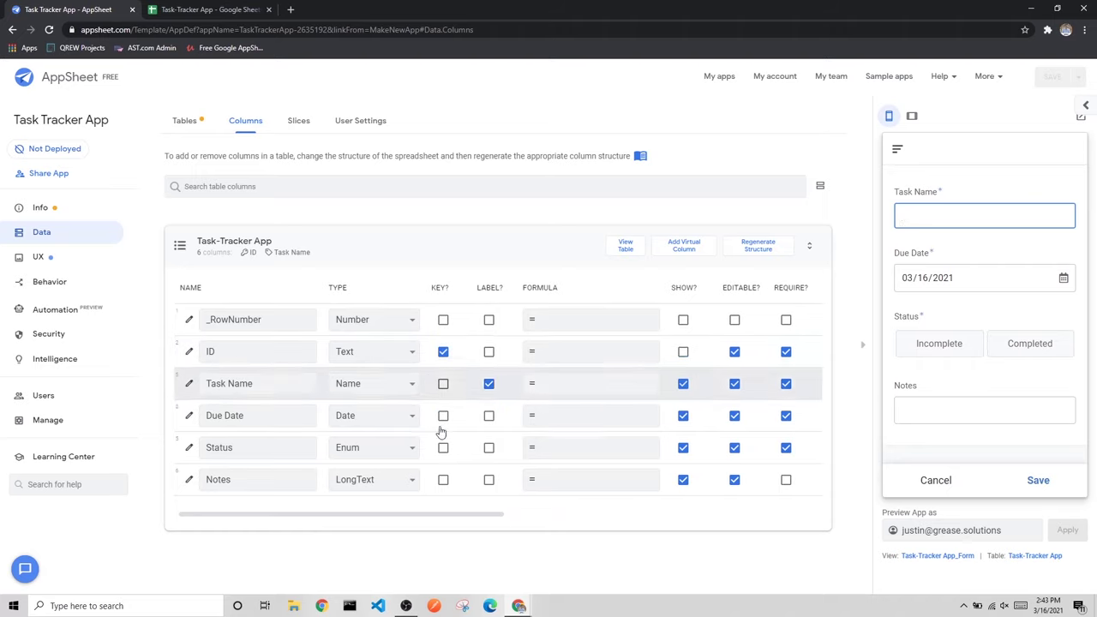
{"action": "left_click_drag", "start_coordinate": [423, 517], "coordinate": [588, 520]}
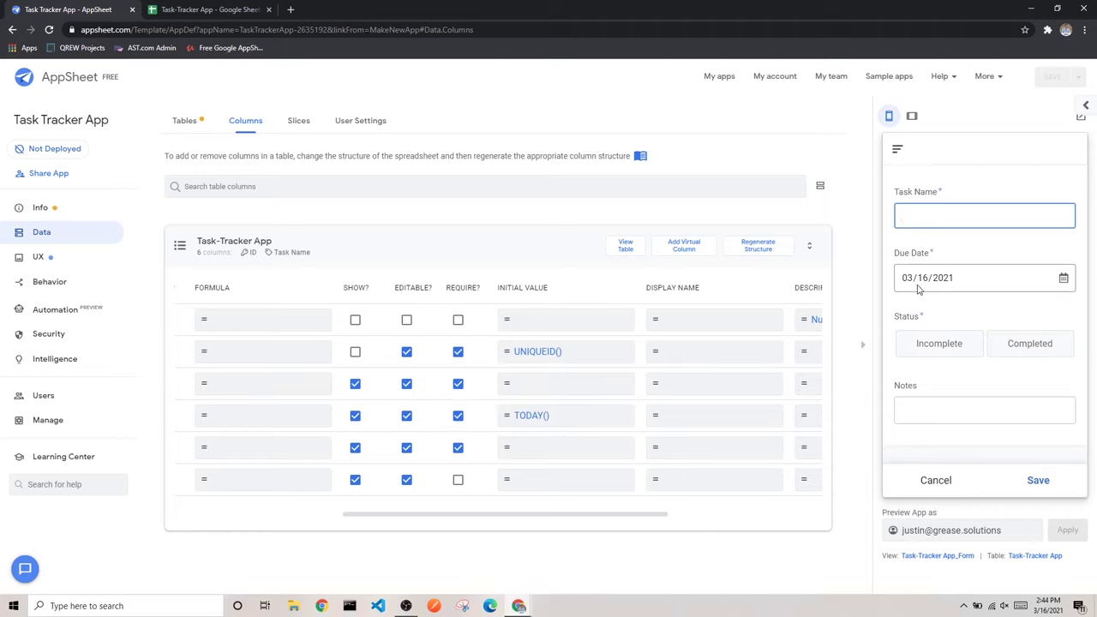
{"action": "left_click", "coordinate": [1062, 281]}
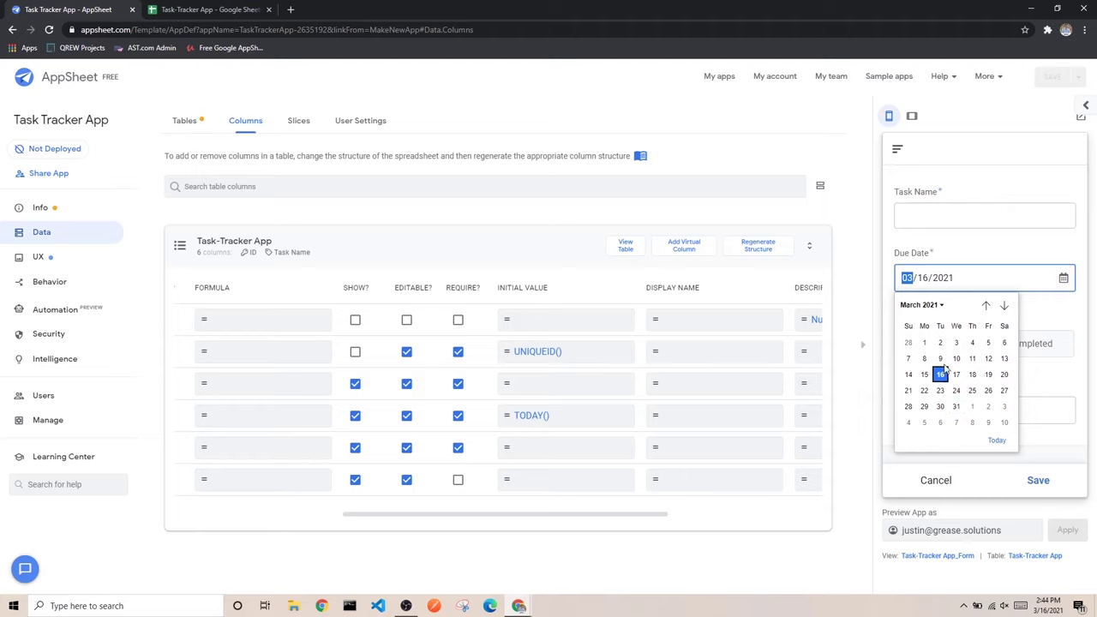
Step: Browse the preview's Due Date calendar from February to April 2021 and pick 03/18/2021
{"action": "left_click", "coordinate": [1004, 306]}
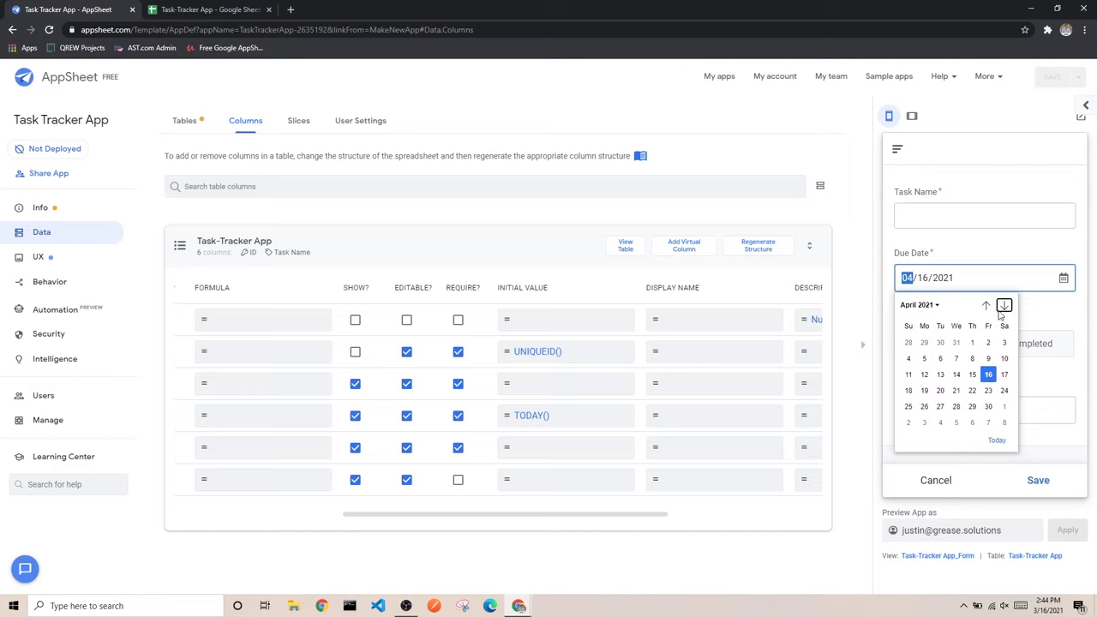
{"action": "left_click", "coordinate": [987, 307]}
{"action": "left_click", "coordinate": [986, 307]}
{"action": "left_click", "coordinate": [1004, 307]}
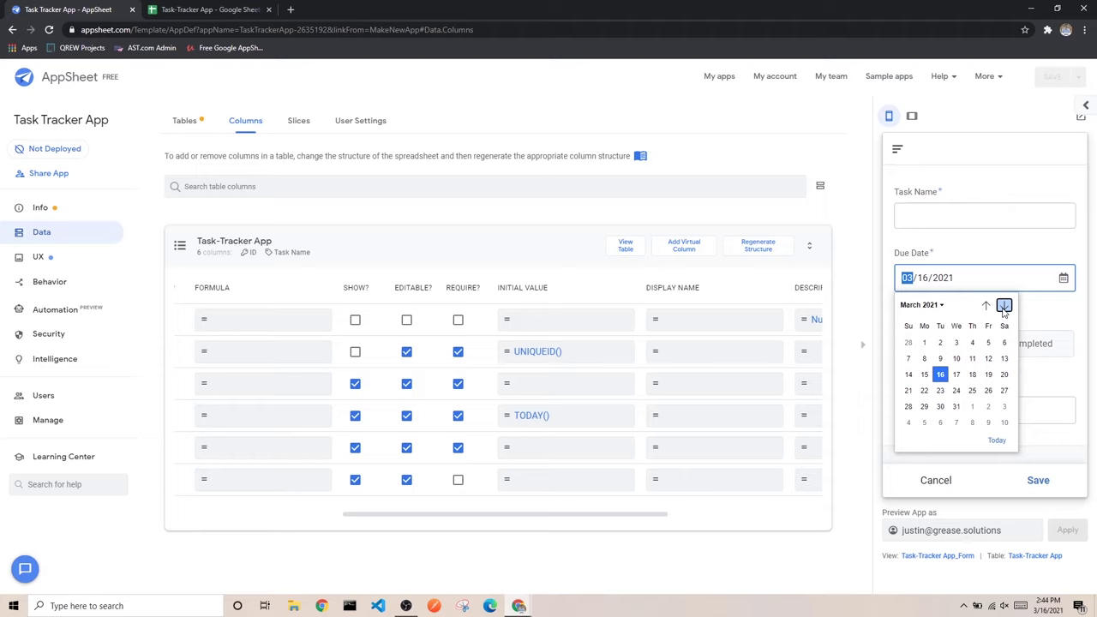
{"action": "left_click", "coordinate": [1004, 307]}
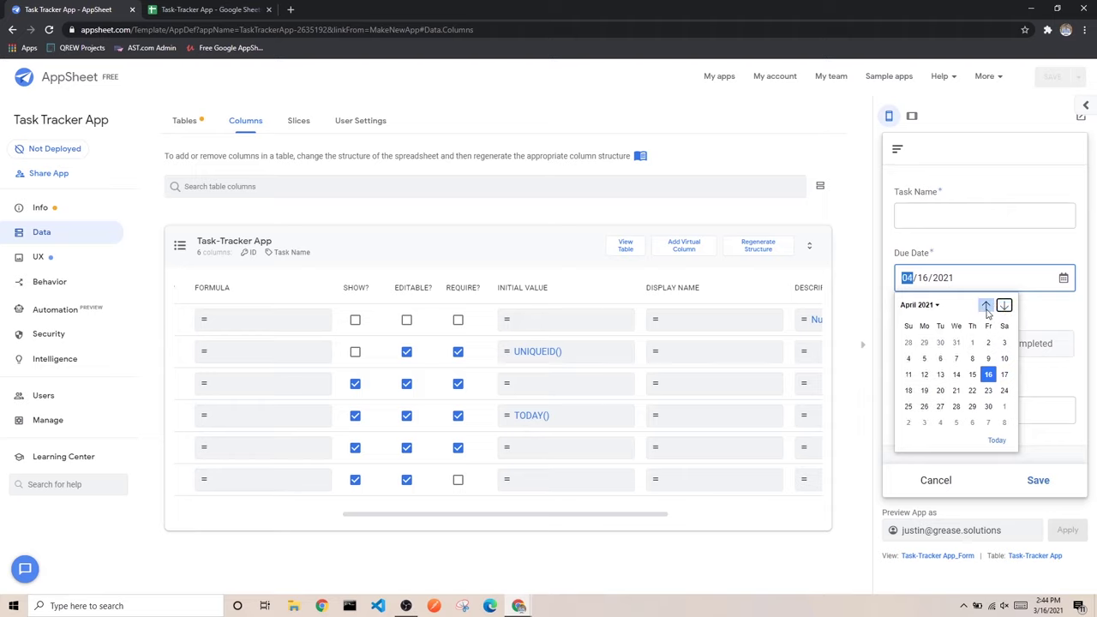
{"action": "left_click", "coordinate": [987, 309]}
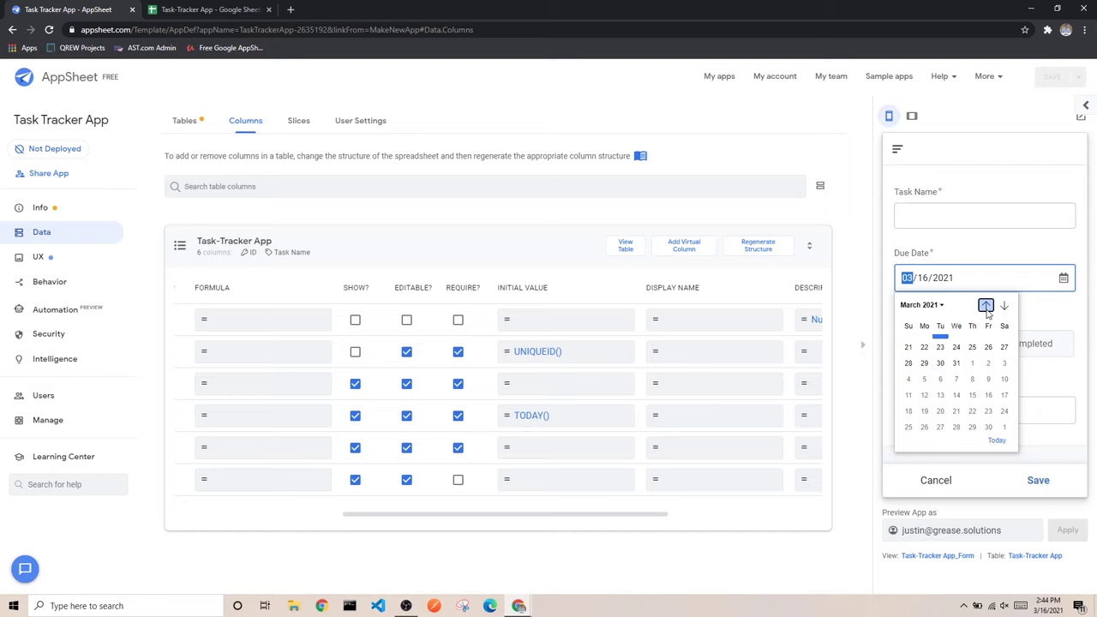
{"action": "left_click", "coordinate": [971, 374]}
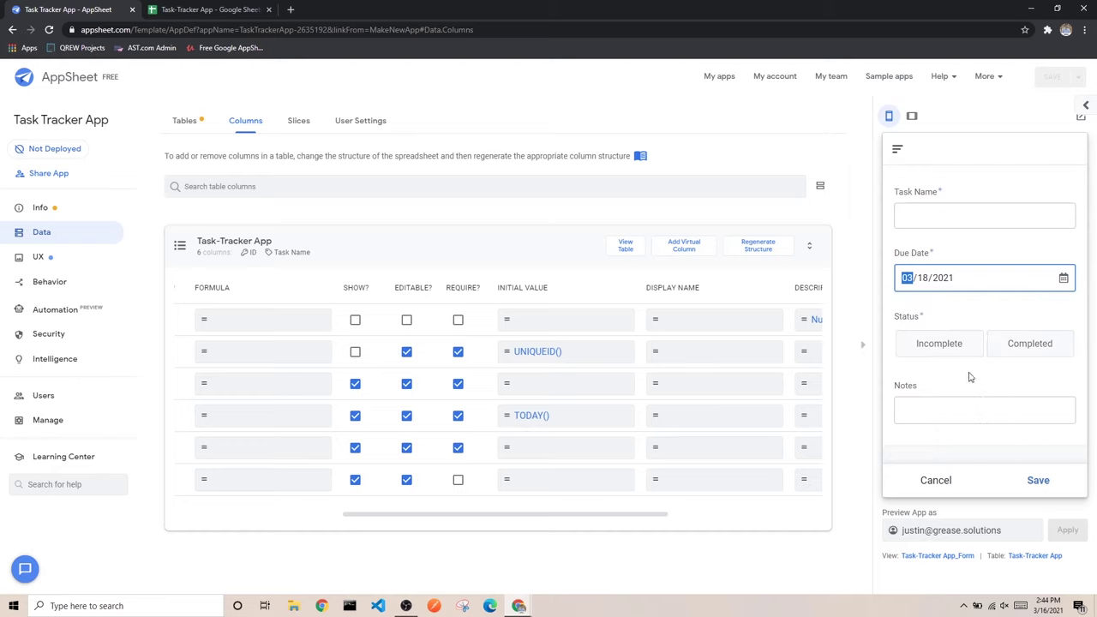
{"action": "mouse_move", "coordinate": [516, 515]}
{"action": "left_mouse_down"}
{"action": "mouse_move", "coordinate": [342, 515]}
{"action": "mouse_move", "coordinate": [494, 532]}
{"action": "mouse_move", "coordinate": [511, 515]}
{"action": "left_mouse_up"}
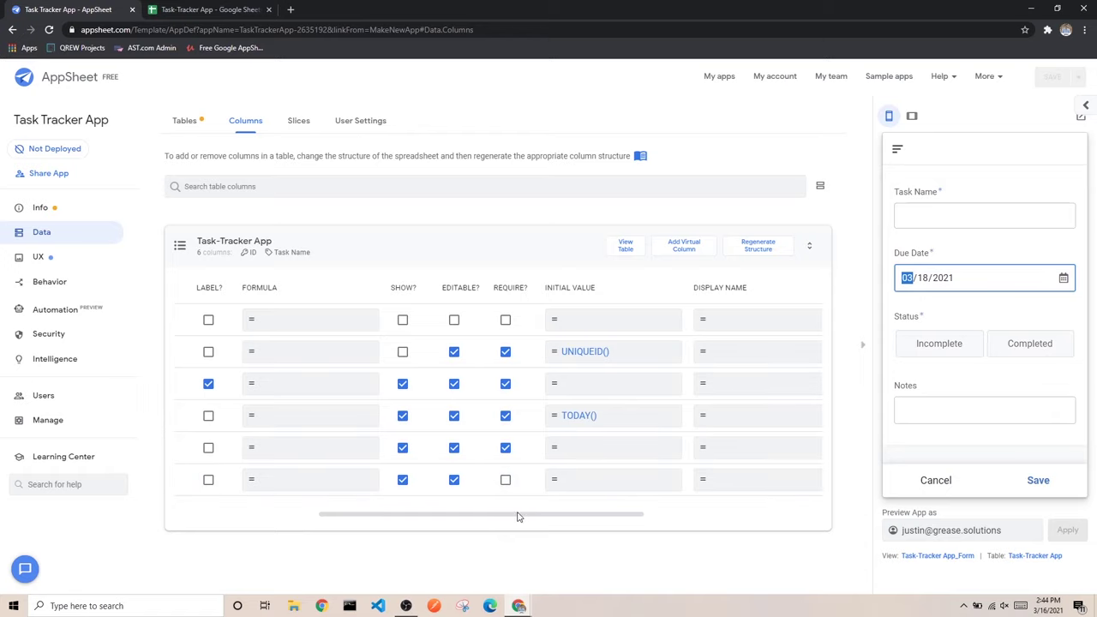
{"action": "left_click_drag", "start_coordinate": [514, 517], "coordinate": [538, 524]}
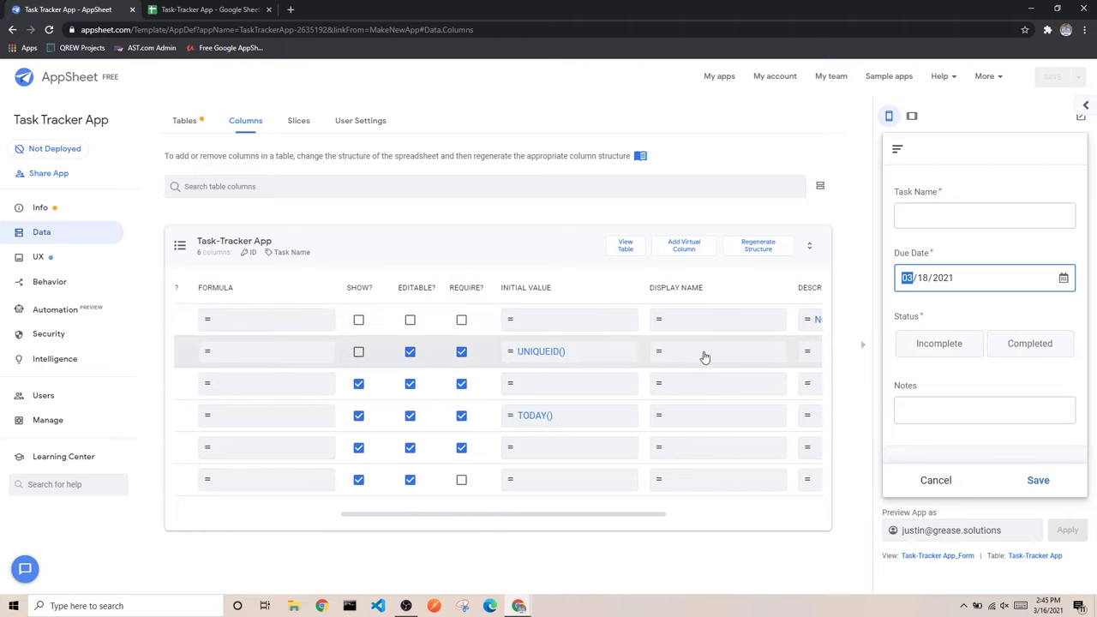
{"action": "left_click", "coordinate": [895, 194]}
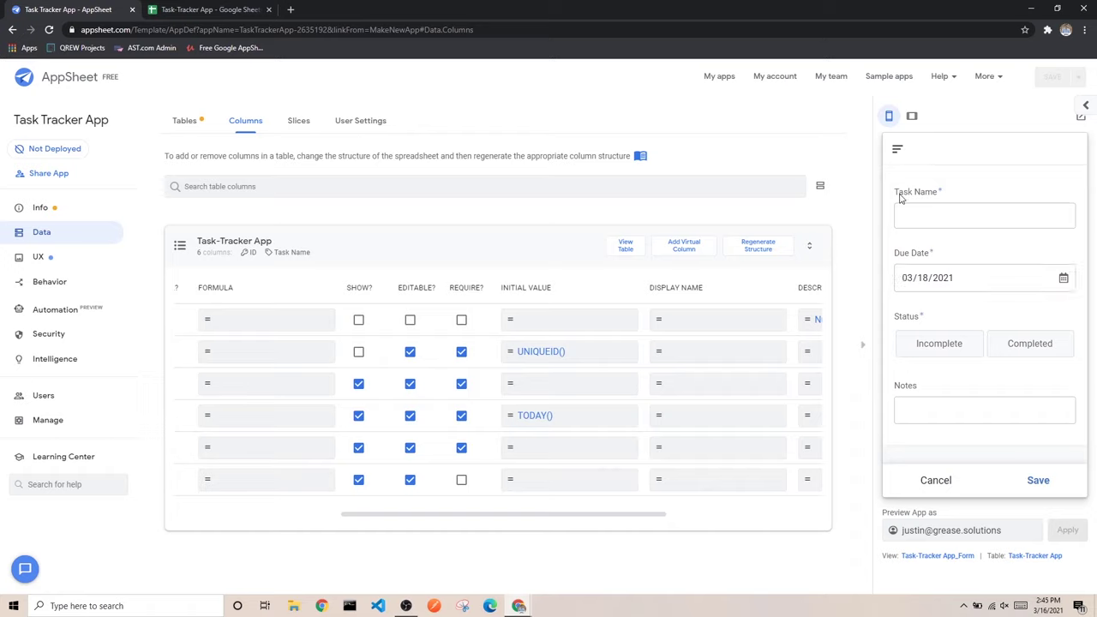
{"action": "left_click", "coordinate": [700, 387]}
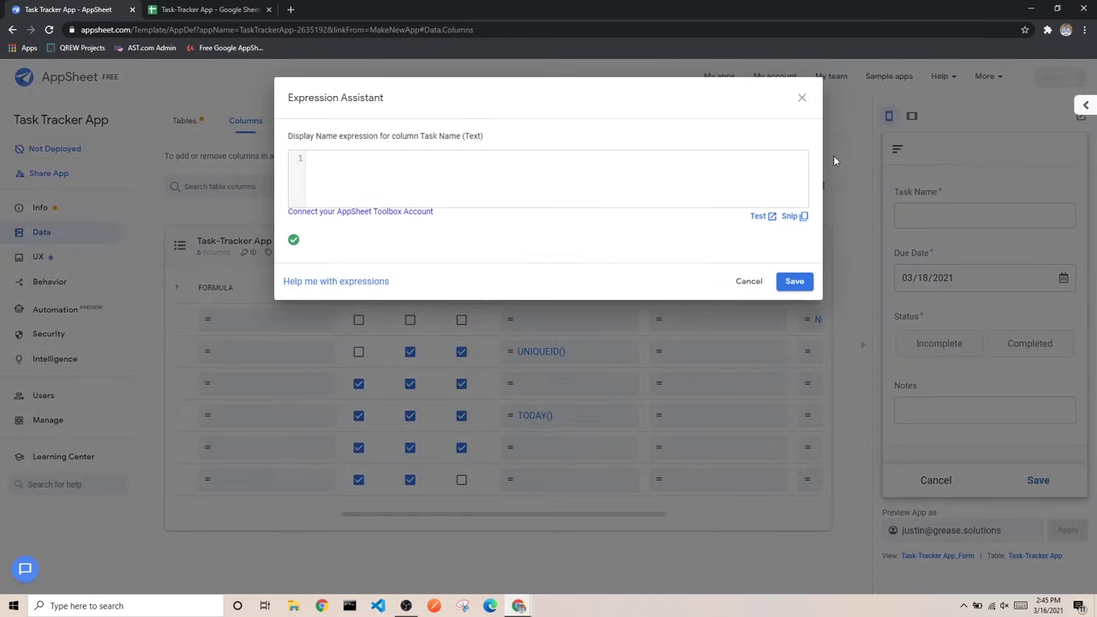
{"action": "left_click", "coordinate": [802, 99]}
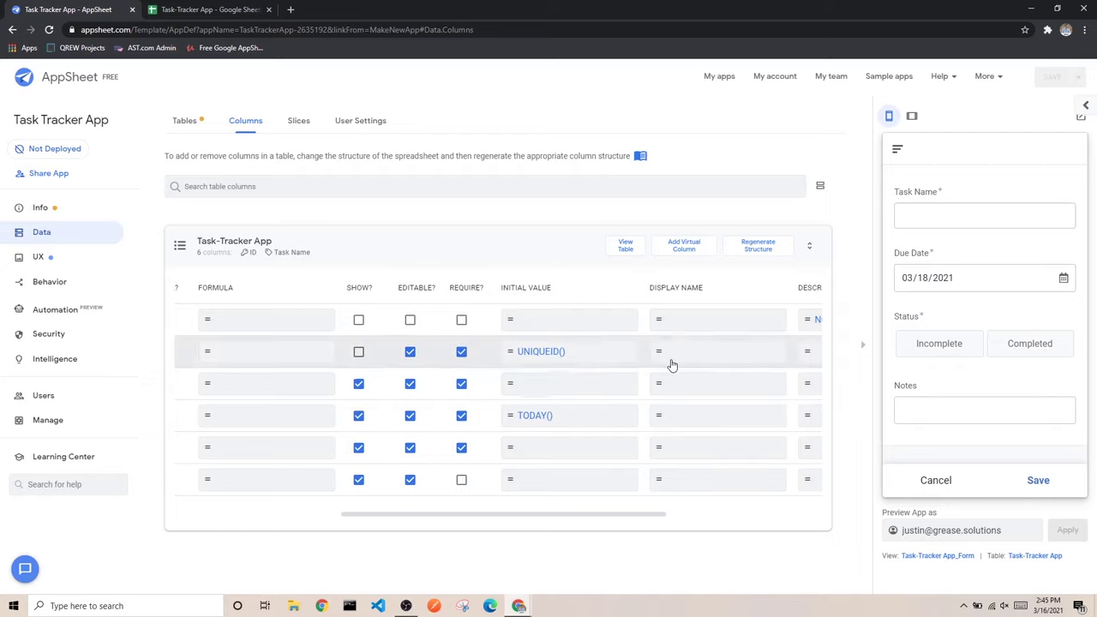
{"action": "left_click_drag", "start_coordinate": [565, 522], "coordinate": [702, 524]}
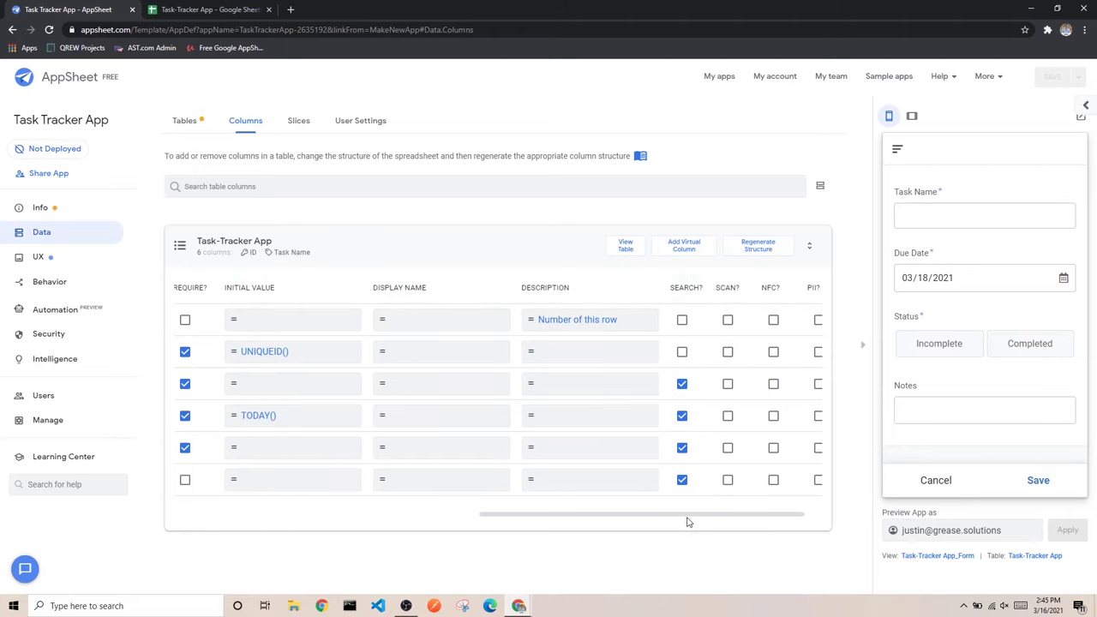
{"action": "left_click_drag", "start_coordinate": [671, 519], "coordinate": [629, 514]}
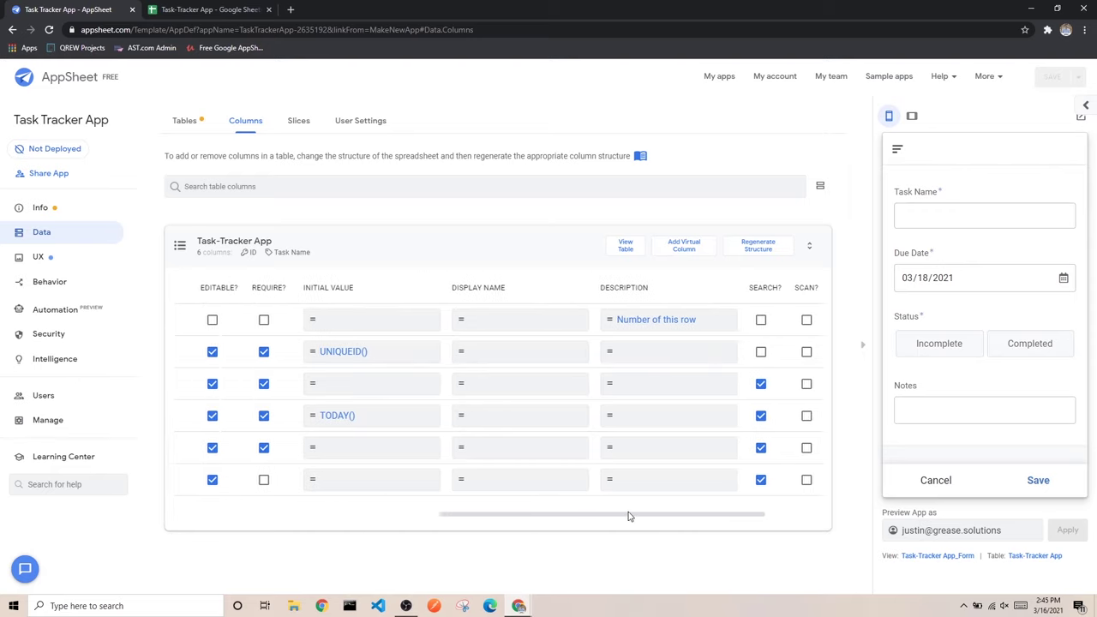
{"action": "left_click_drag", "start_coordinate": [629, 514], "coordinate": [311, 504]}
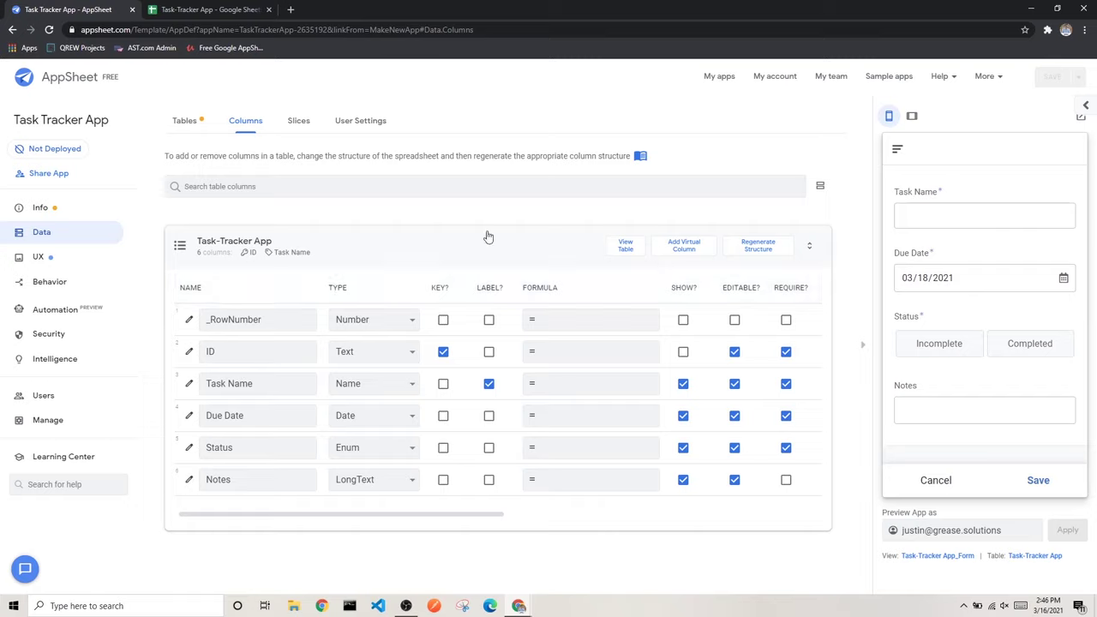
Step: In the Task-Tracker App spreadsheet, review the header row and the ID and Task Name columns
{"action": "left_click", "coordinate": [223, 9]}
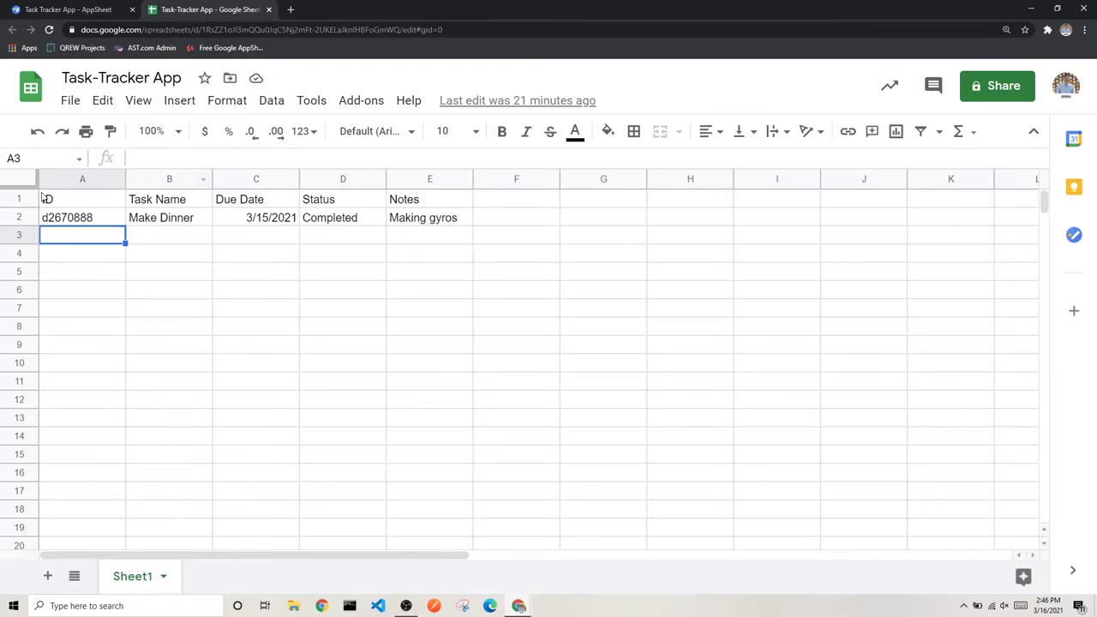
{"action": "left_click", "coordinate": [8, 197]}
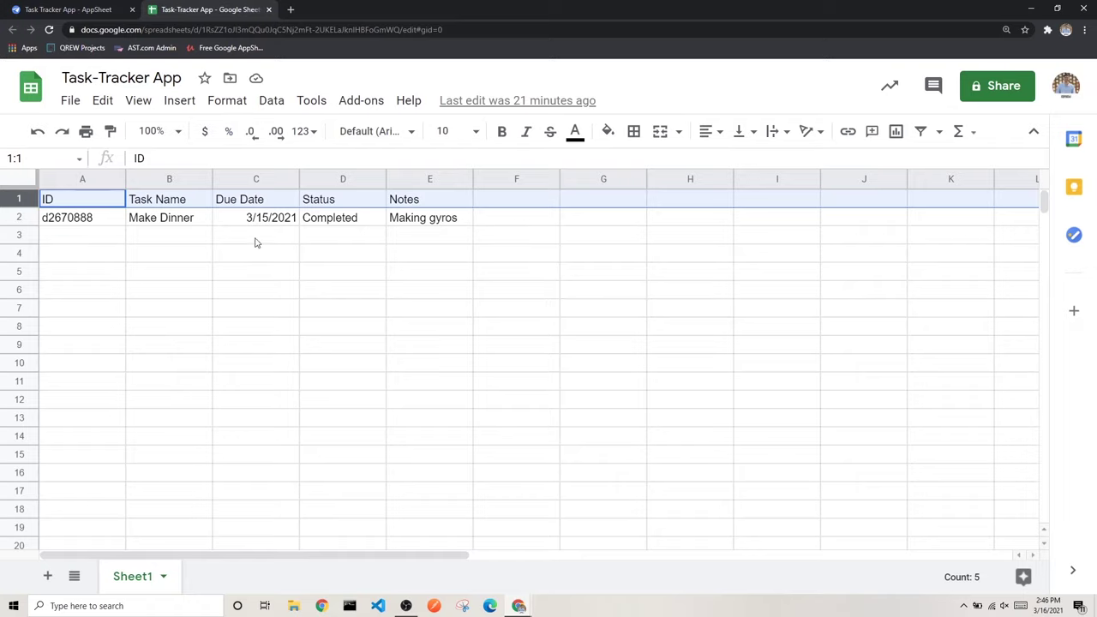
{"action": "left_click", "coordinate": [101, 236]}
{"action": "left_click", "coordinate": [103, 179]}
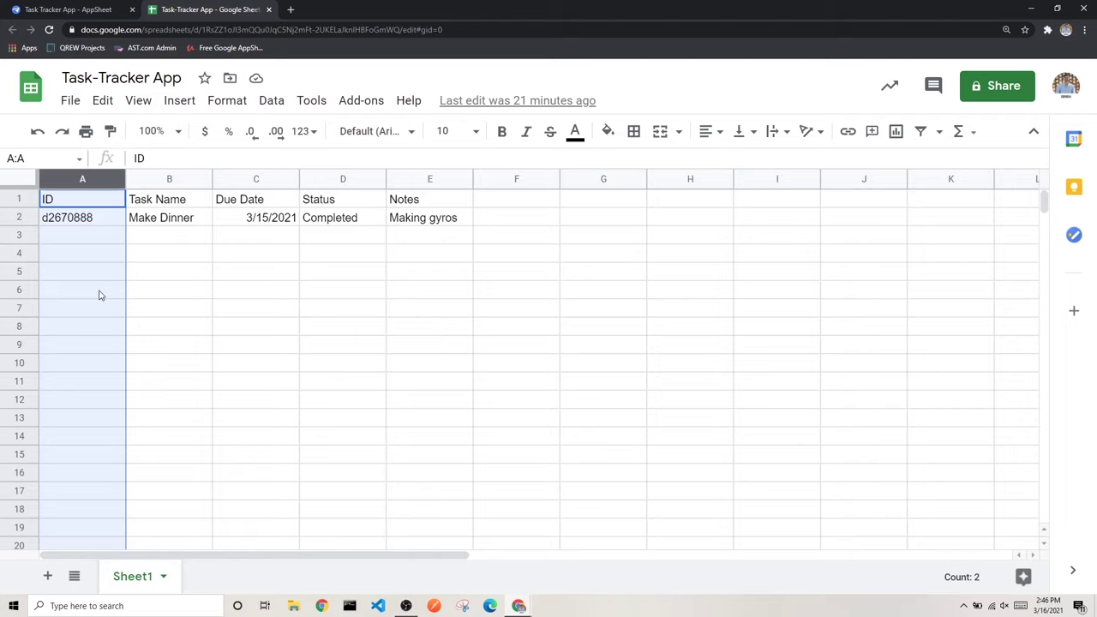
{"action": "left_click", "coordinate": [141, 180]}
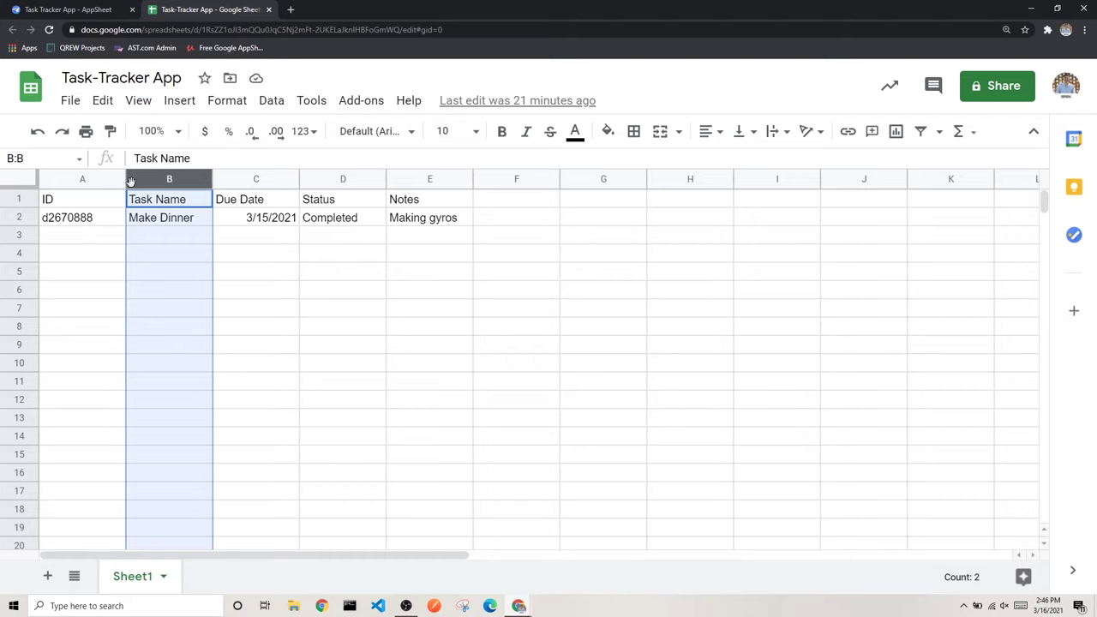
{"action": "left_click", "coordinate": [111, 233]}
{"action": "left_click", "coordinate": [84, 9]}
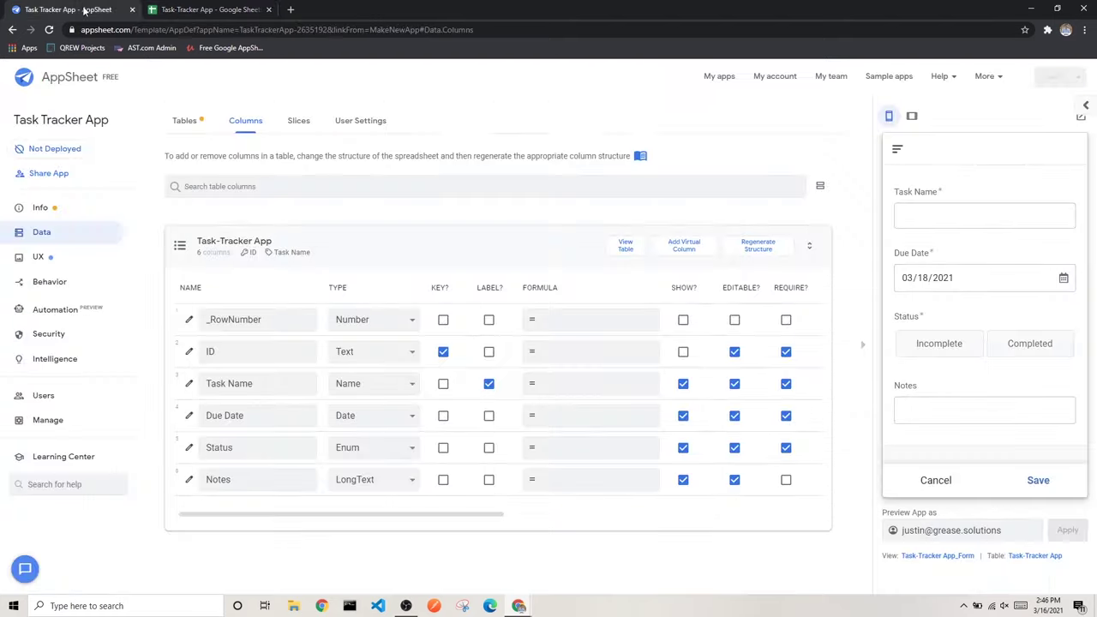
Step: Open the Task-Tracker App table's columns list in Data > Tables
{"action": "left_click", "coordinate": [183, 122]}
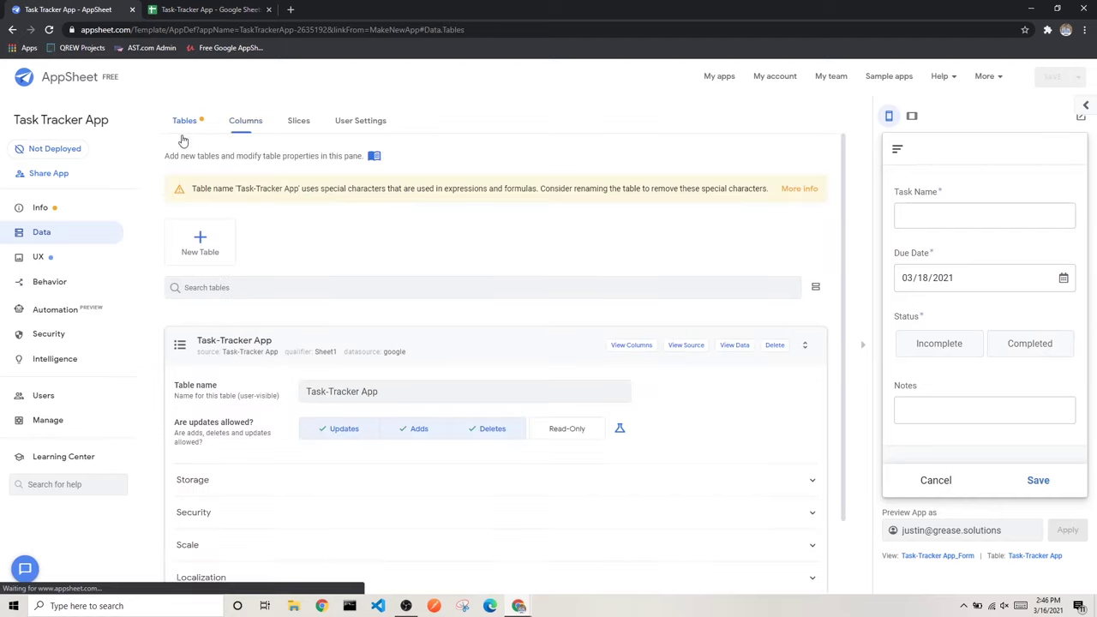
{"action": "scroll", "coordinate": [353, 377], "scroll_direction": "down", "scroll_amount": 1}
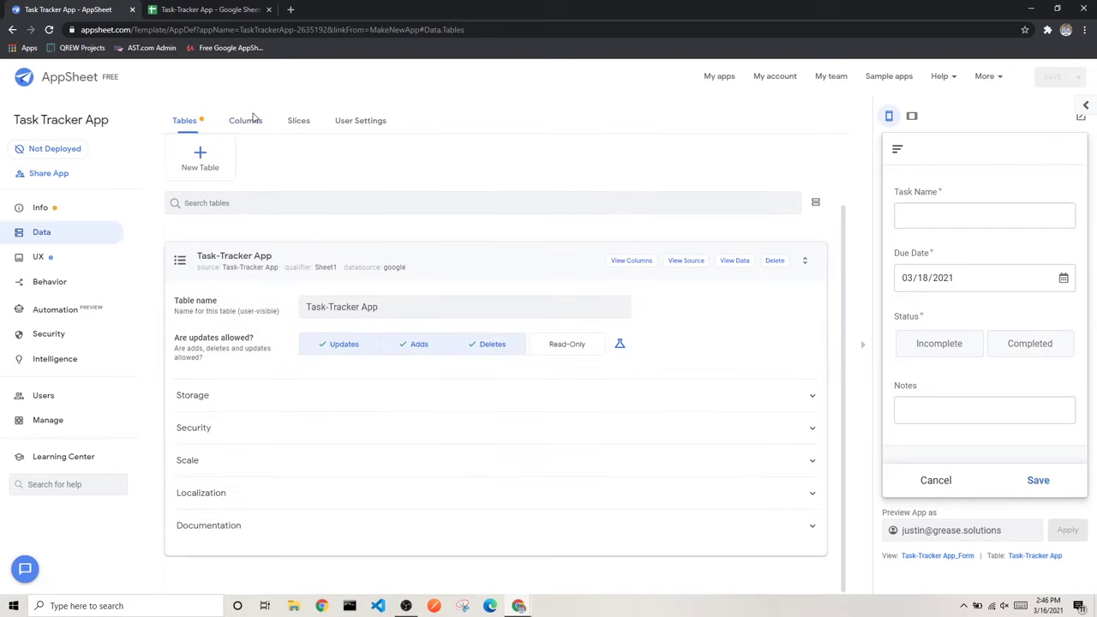
{"action": "left_click", "coordinate": [644, 260]}
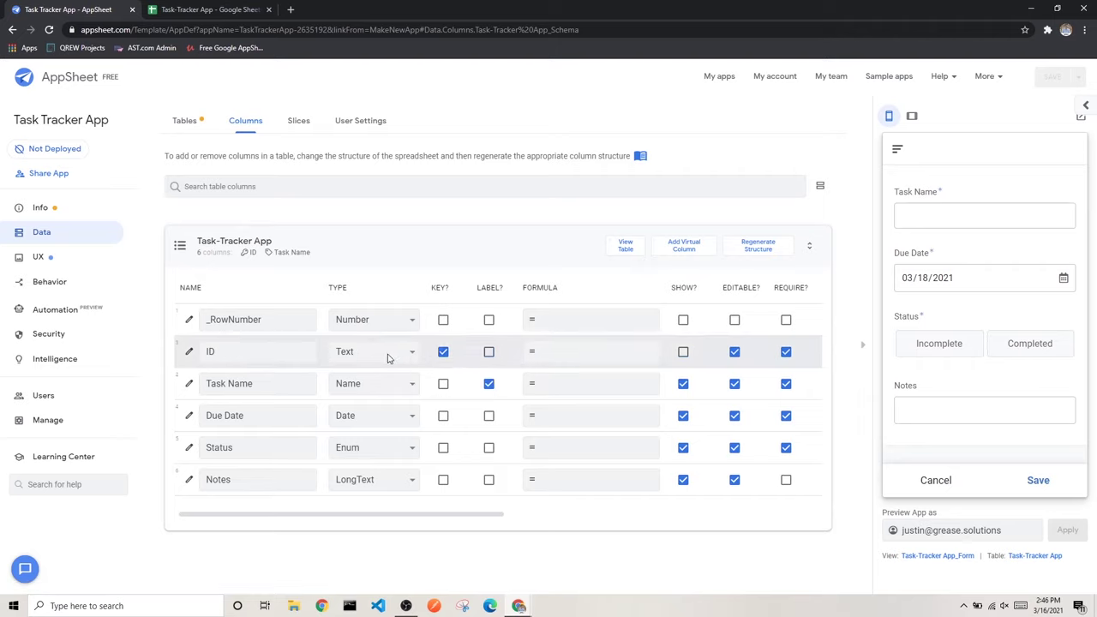
Step: Point out the NAME and TYPE headings and scroll across the columns table
{"action": "double_click", "coordinate": [337, 288]}
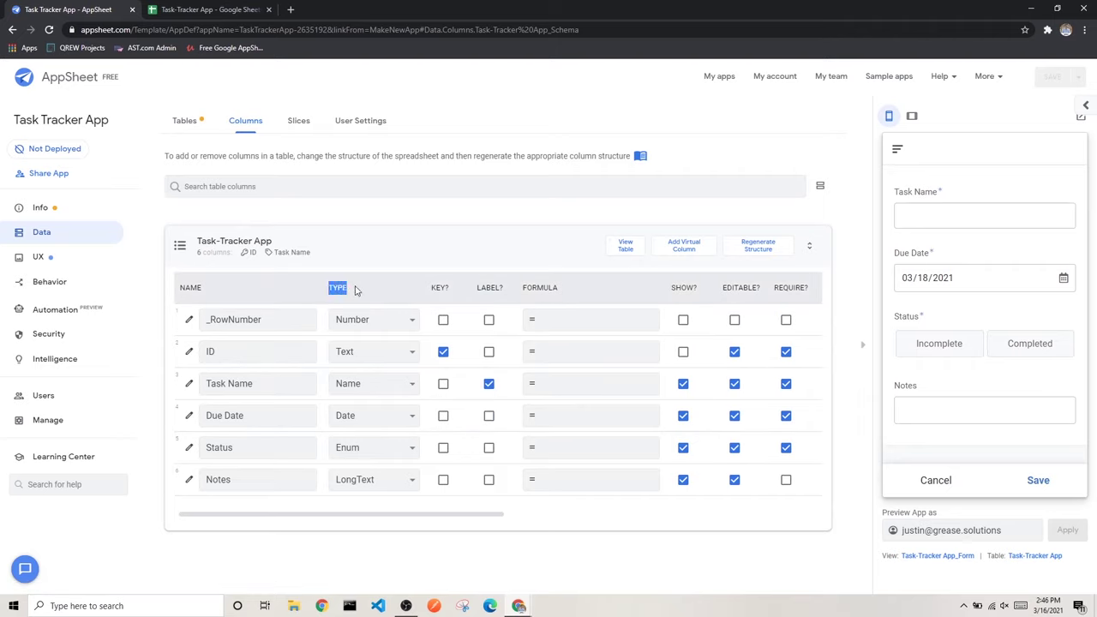
{"action": "double_click", "coordinate": [181, 289]}
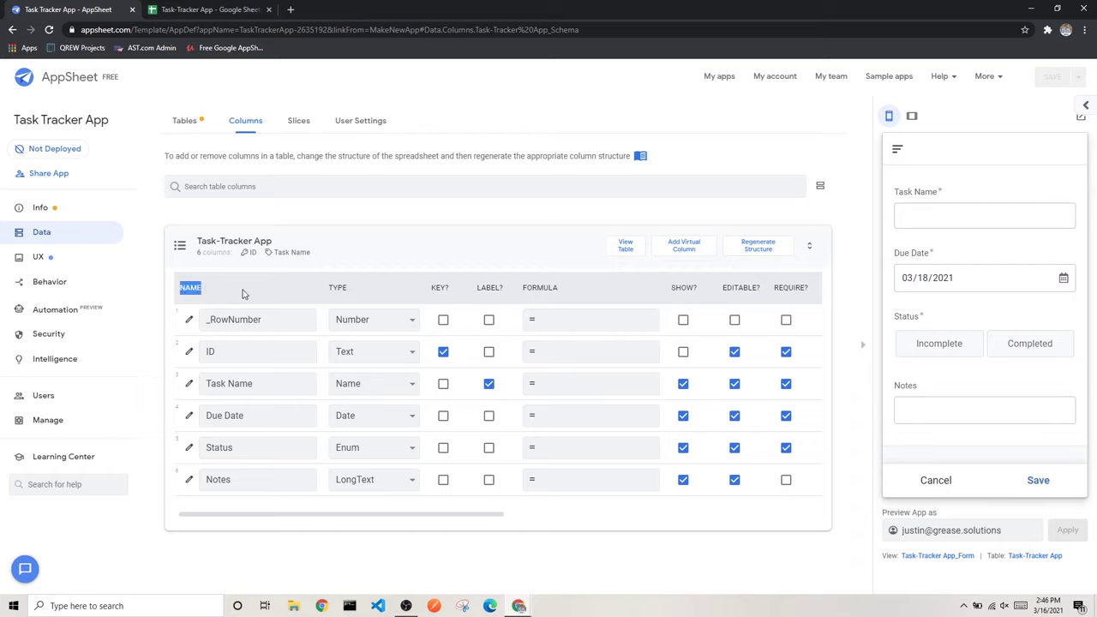
{"action": "left_click", "coordinate": [505, 296]}
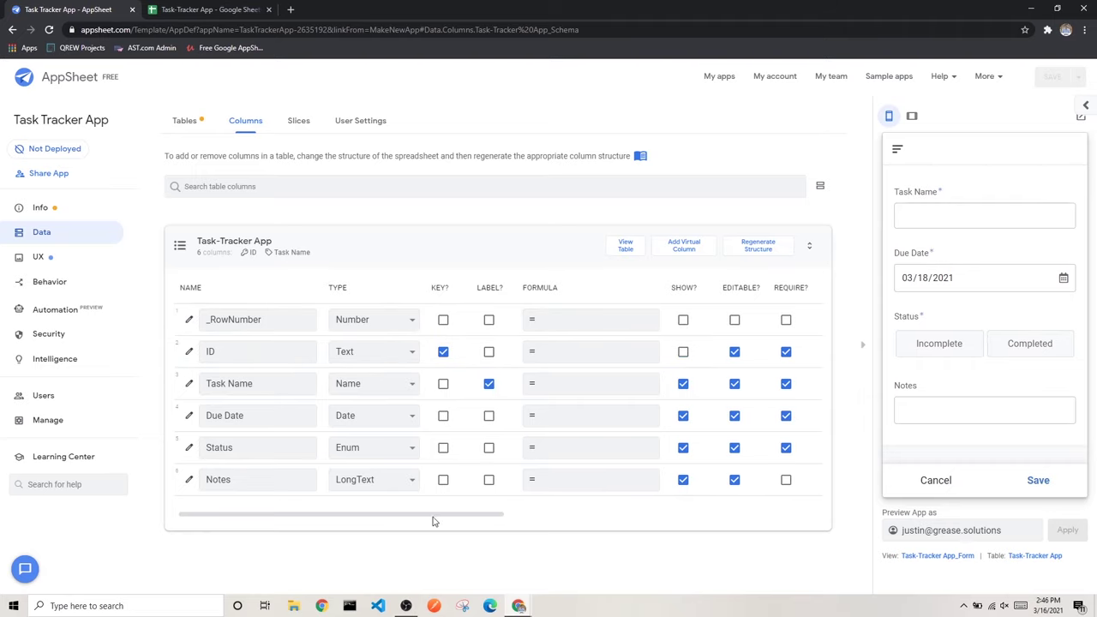
{"action": "left_click_drag", "start_coordinate": [444, 520], "coordinate": [571, 505]}
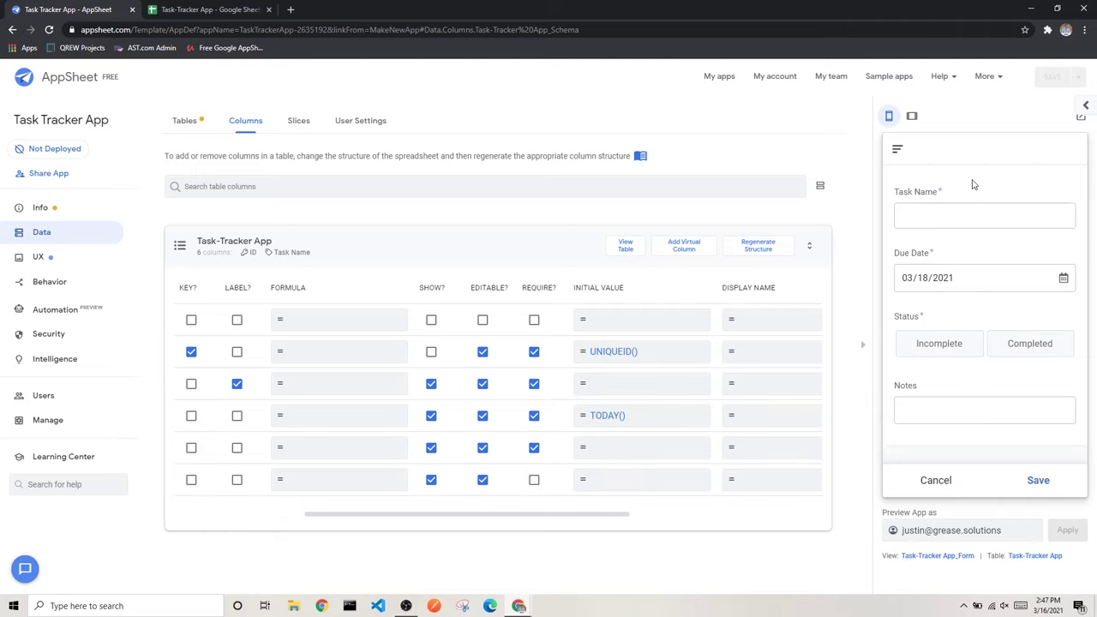
{"action": "left_click_drag", "start_coordinate": [477, 516], "coordinate": [318, 505]}
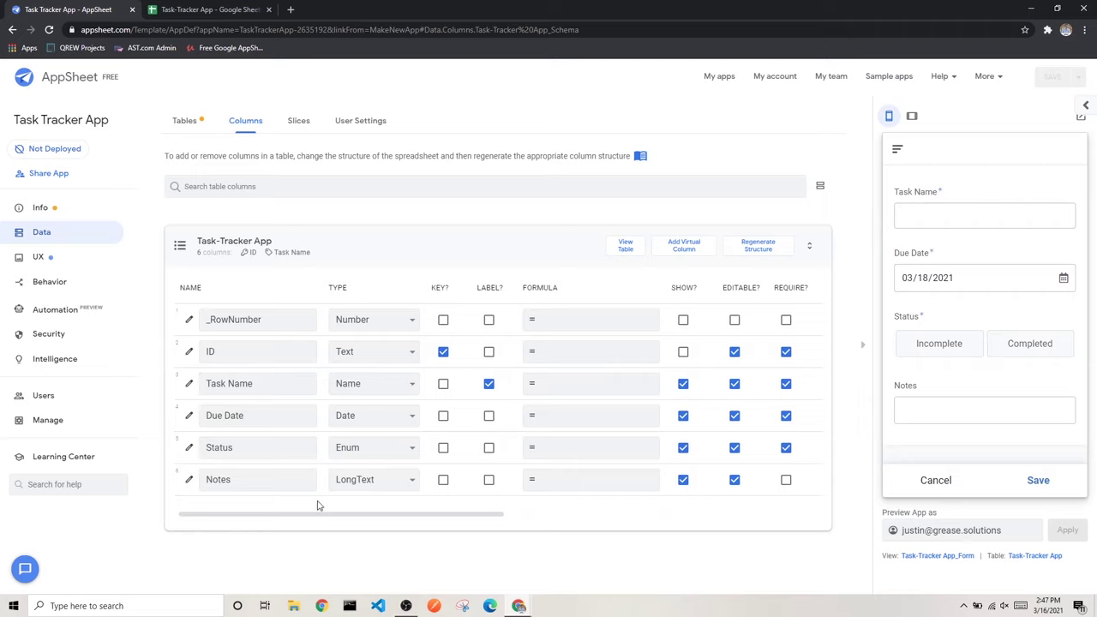
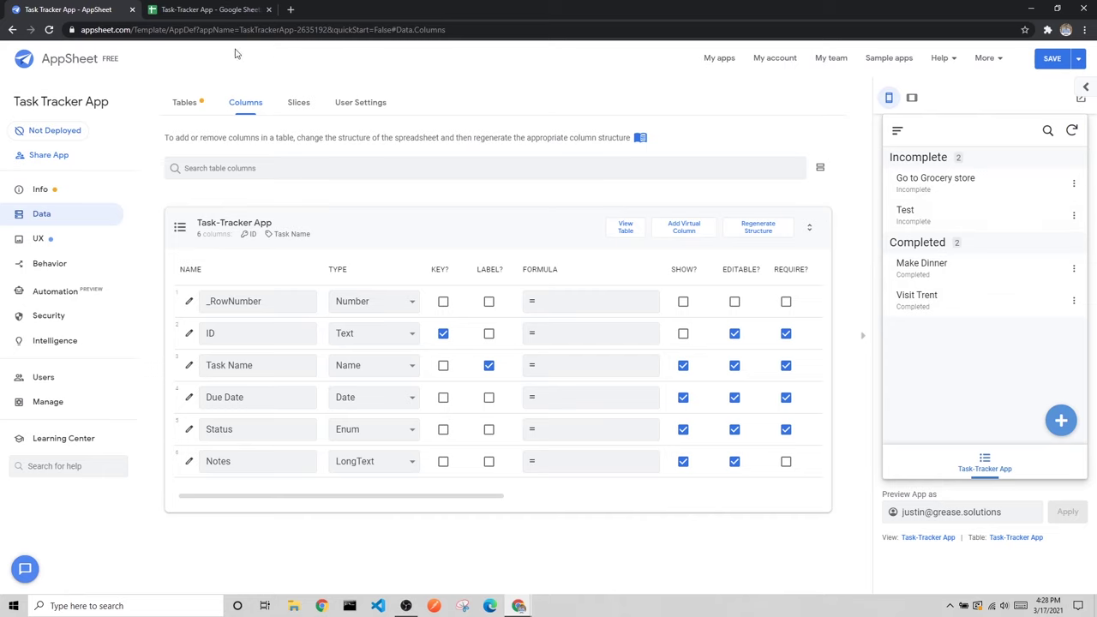
Step: Review task rows 3–5 in the spreadsheet and preview the new-task form without saving
{"action": "left_click", "coordinate": [202, 10]}
{"action": "left_click_drag", "start_coordinate": [33, 223], "coordinate": [32, 257]}
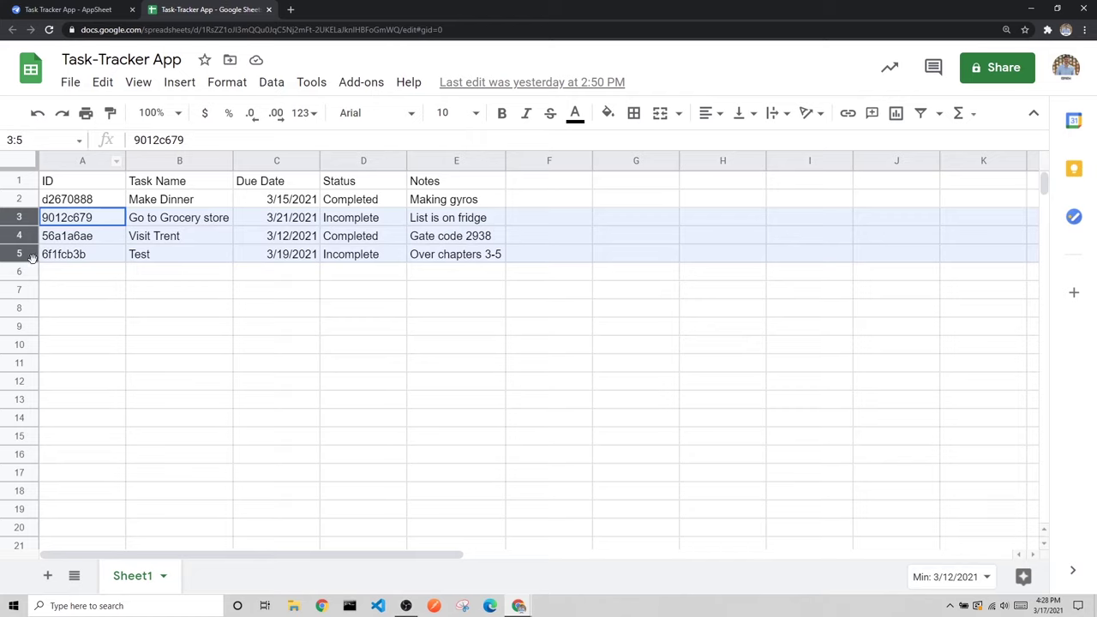
{"action": "left_click", "coordinate": [82, 273]}
{"action": "left_click", "coordinate": [54, 9]}
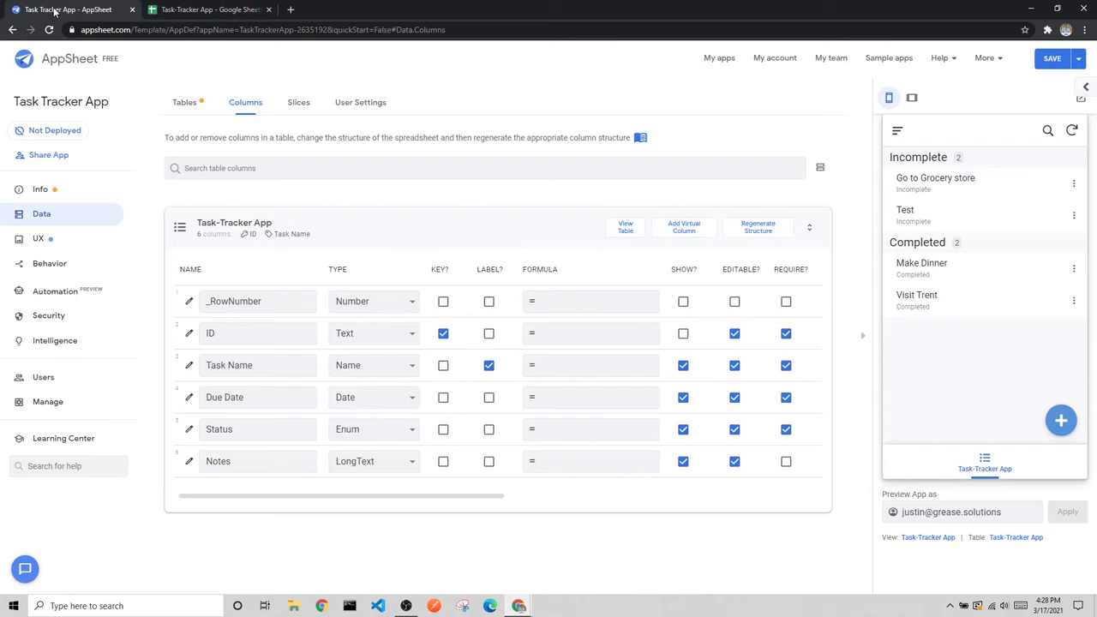
{"action": "left_click", "coordinate": [1060, 422]}
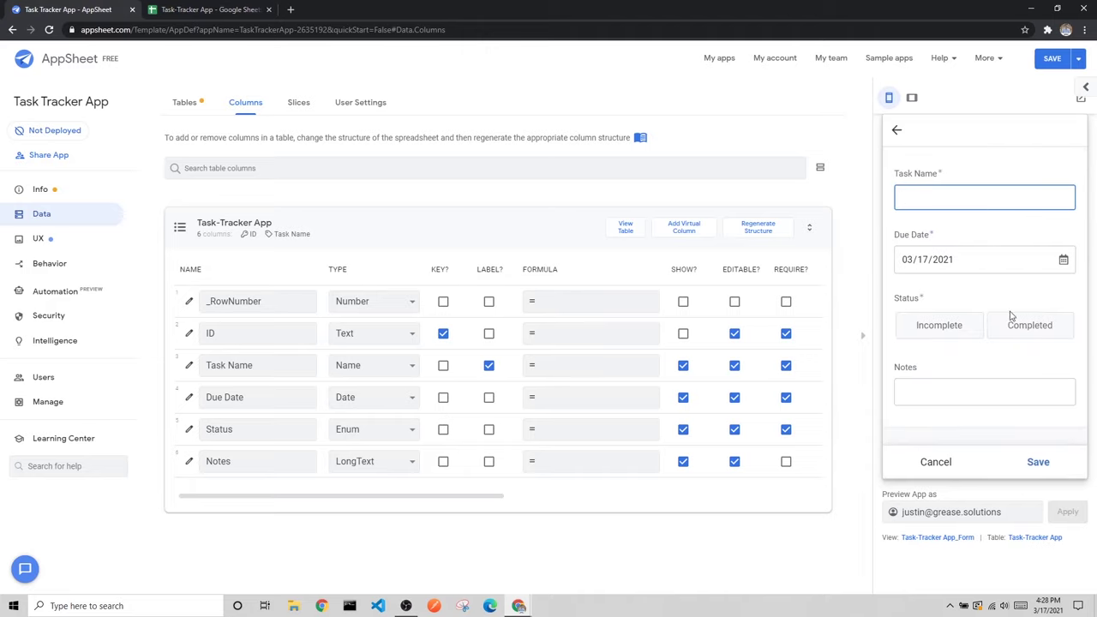
{"action": "left_click", "coordinate": [952, 461]}
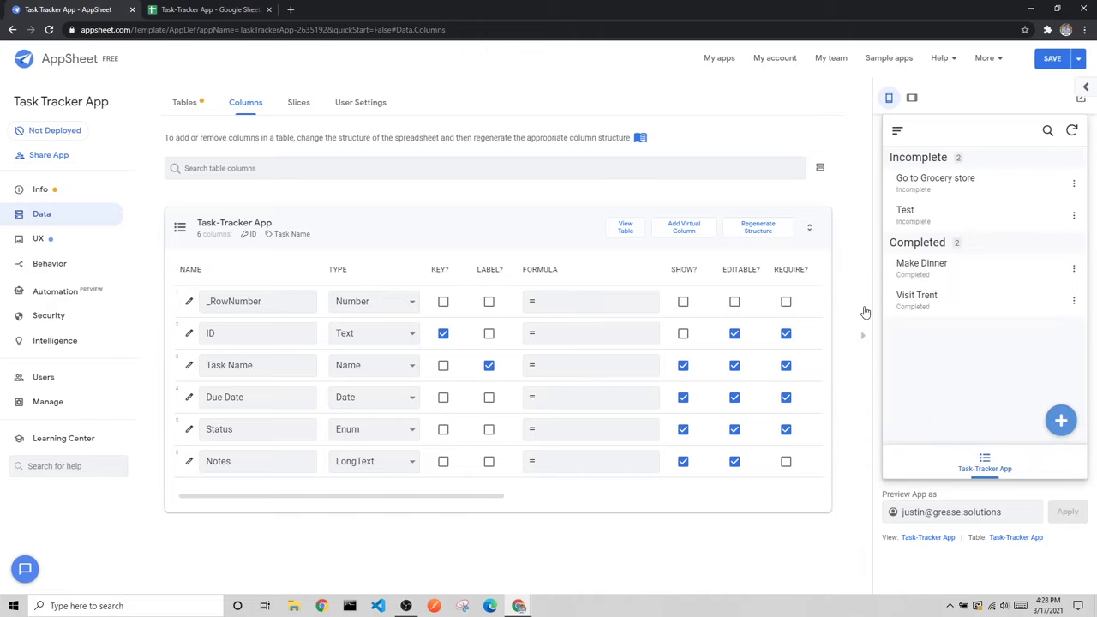
{"action": "left_click", "coordinate": [233, 8]}
Step: Go to the UX views settings and scroll to the Task-Tracker App primary view
{"action": "left_click", "coordinate": [51, 242]}
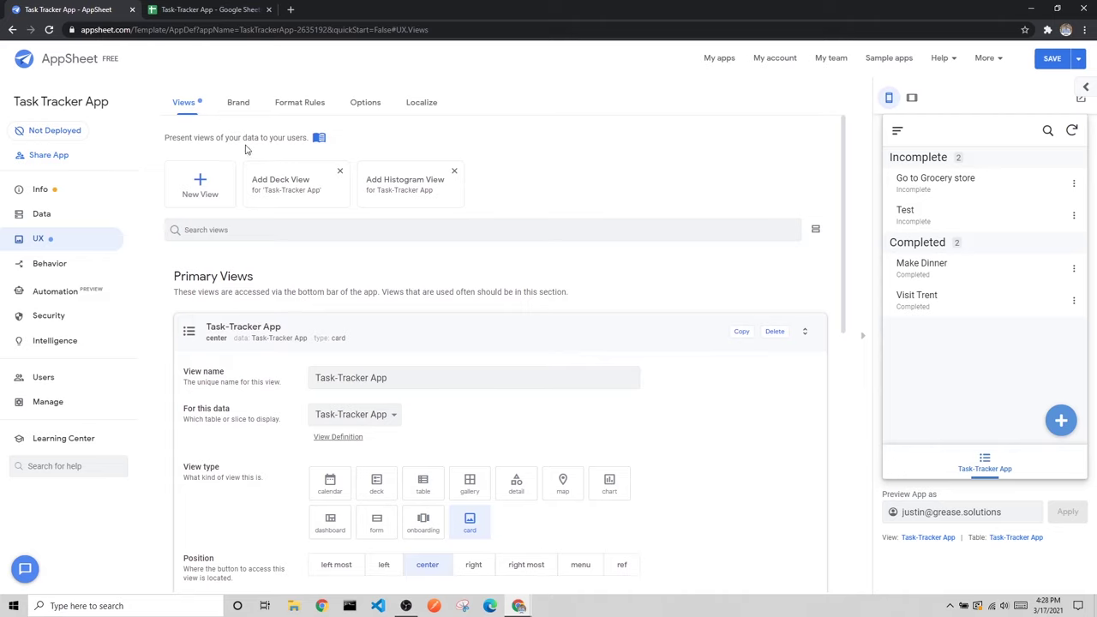
{"action": "scroll", "coordinate": [401, 294], "scroll_direction": "down", "scroll_amount": 2}
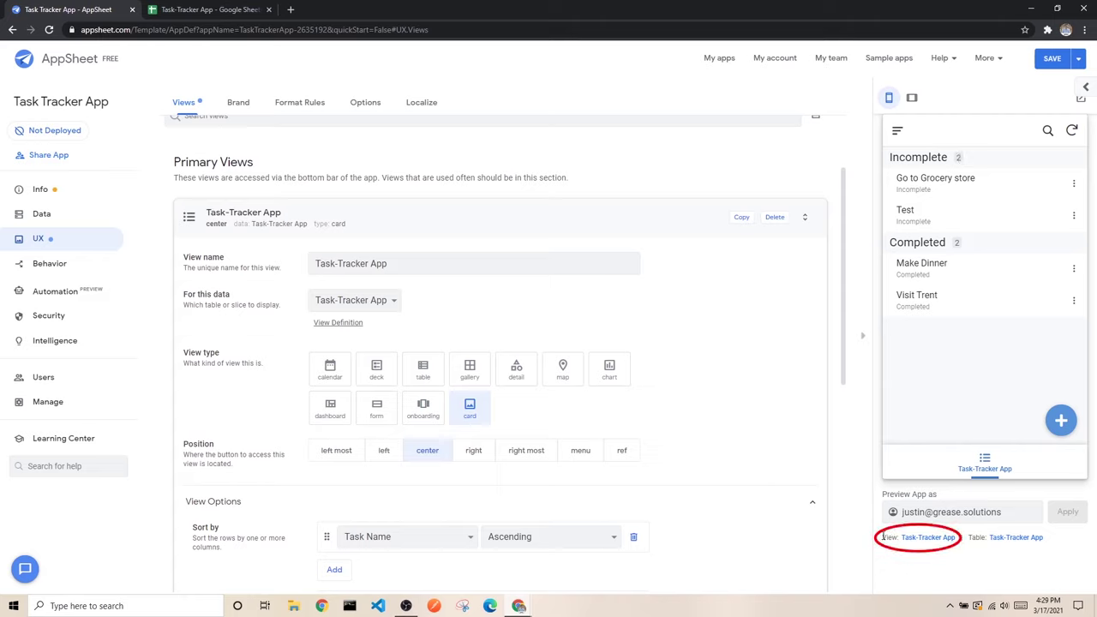
{"action": "left_click_drag", "start_coordinate": [886, 536], "coordinate": [899, 540]}
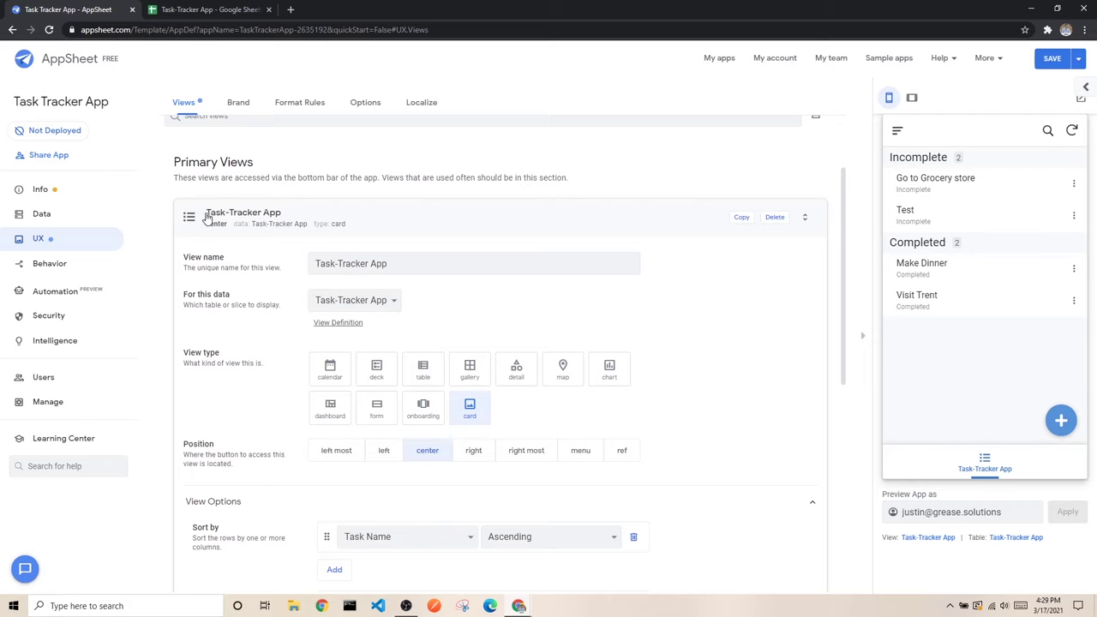
{"action": "scroll", "coordinate": [206, 218], "scroll_direction": "up", "scroll_amount": 1}
{"action": "scroll", "coordinate": [206, 218], "scroll_direction": "down", "scroll_amount": 1}
{"action": "left_click", "coordinate": [30, 221]}
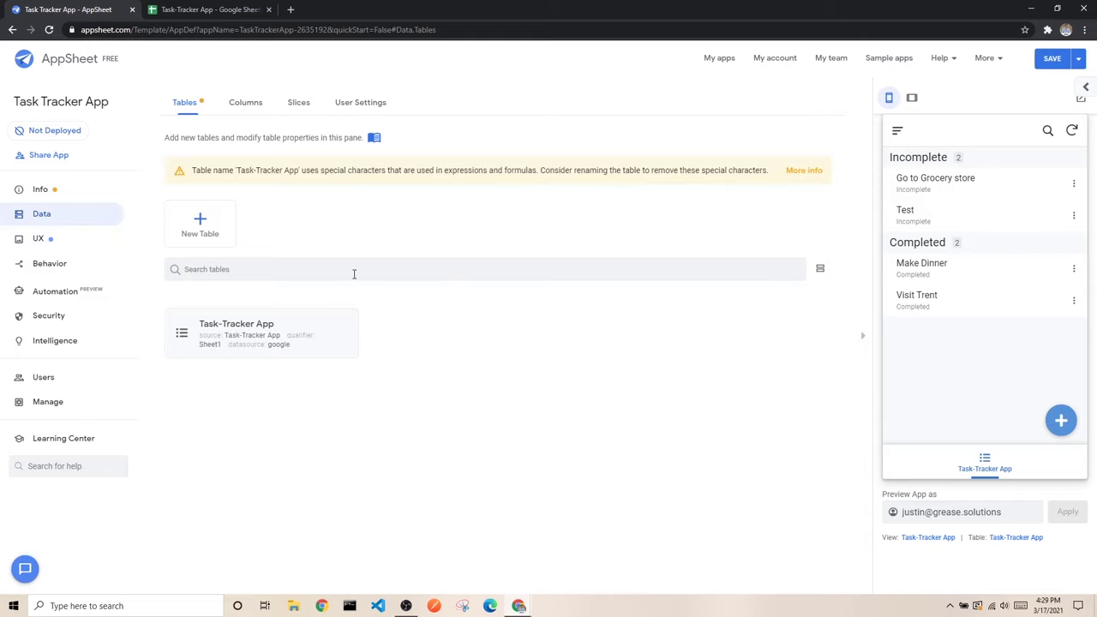
{"action": "left_click", "coordinate": [923, 538]}
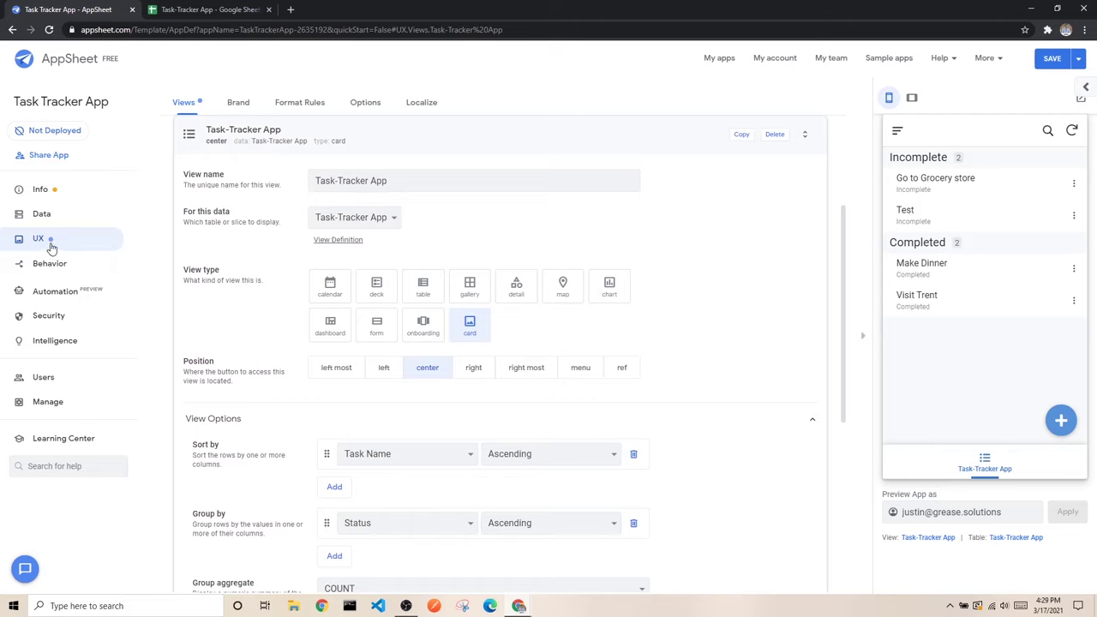
{"action": "scroll", "coordinate": [254, 180], "scroll_direction": "up", "scroll_amount": 1}
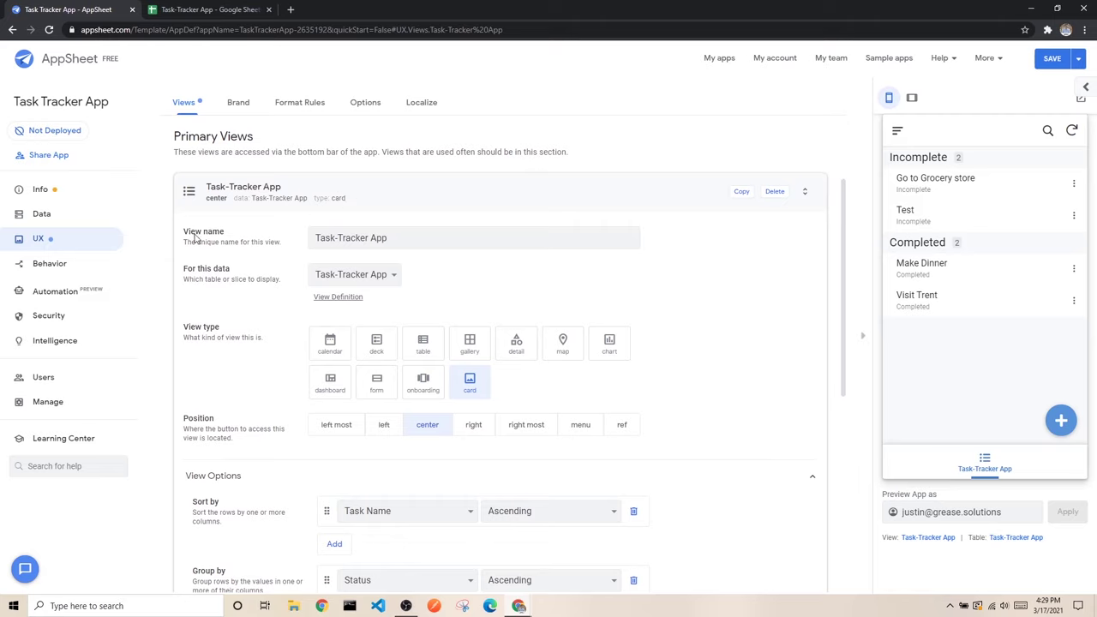
{"action": "left_click_drag", "start_coordinate": [186, 234], "coordinate": [227, 240]}
{"action": "left_click", "coordinate": [246, 238]}
{"action": "left_click_drag", "start_coordinate": [184, 268], "coordinate": [250, 271]}
{"action": "left_click", "coordinate": [229, 291]}
{"action": "left_click", "coordinate": [380, 277]}
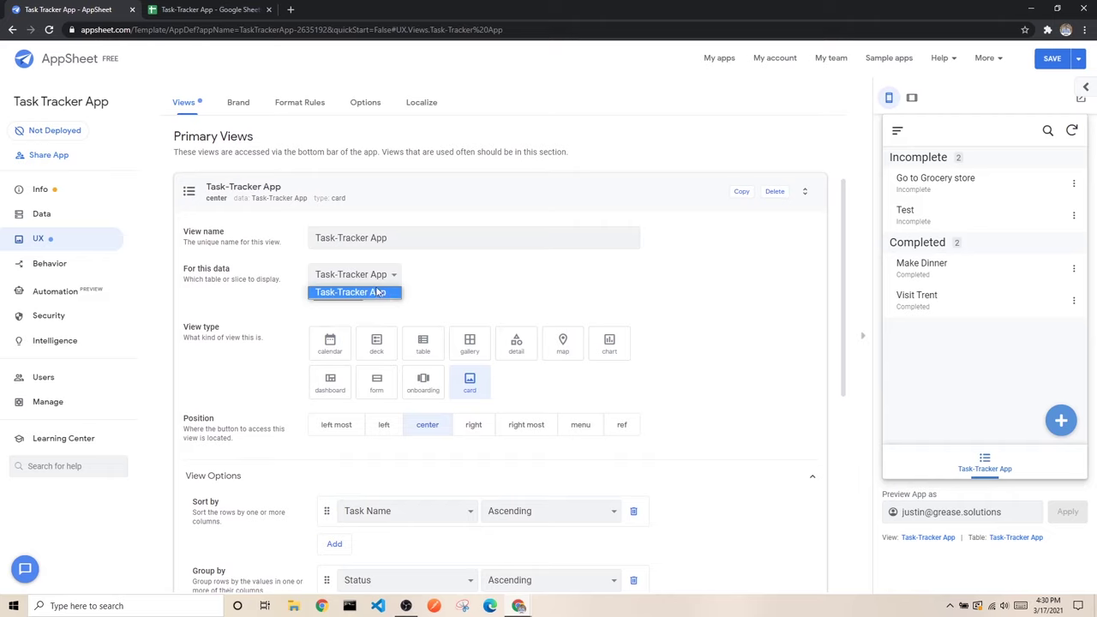
{"action": "left_click", "coordinate": [379, 295]}
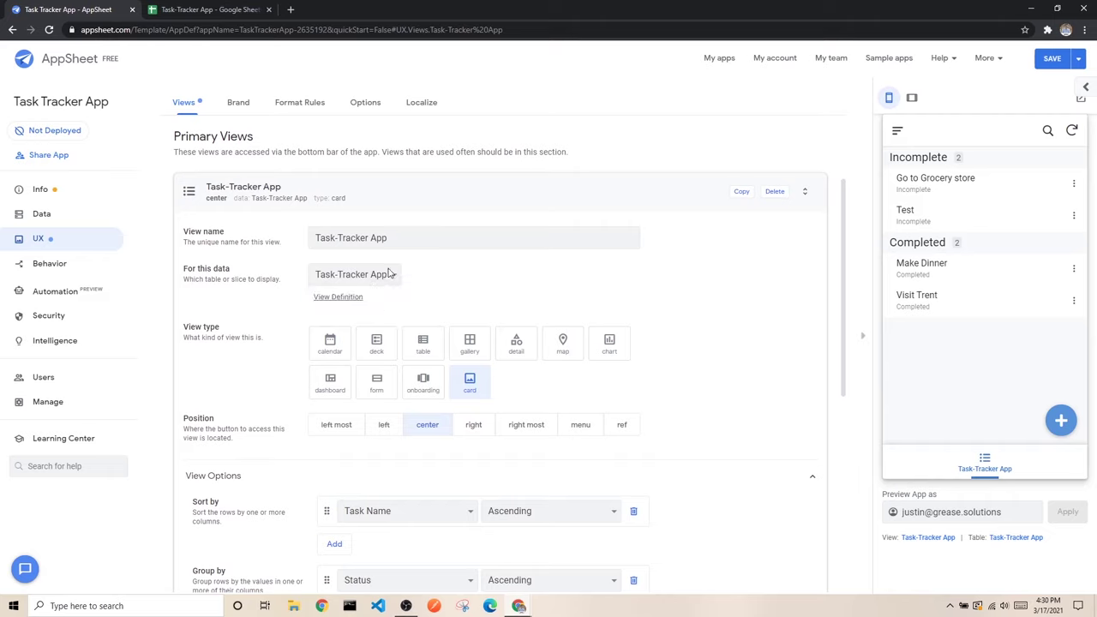
{"action": "scroll", "coordinate": [402, 293], "scroll_direction": "down", "scroll_amount": 1}
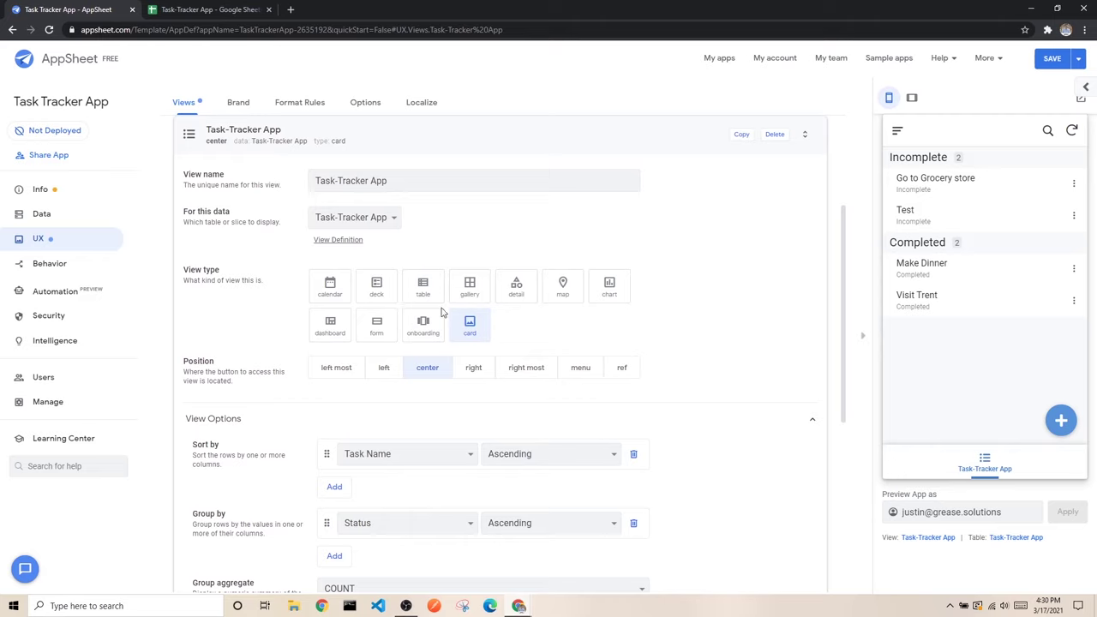
Step: Set the Task-Tracker App view type to deck and its position to left
{"action": "left_click", "coordinate": [377, 291]}
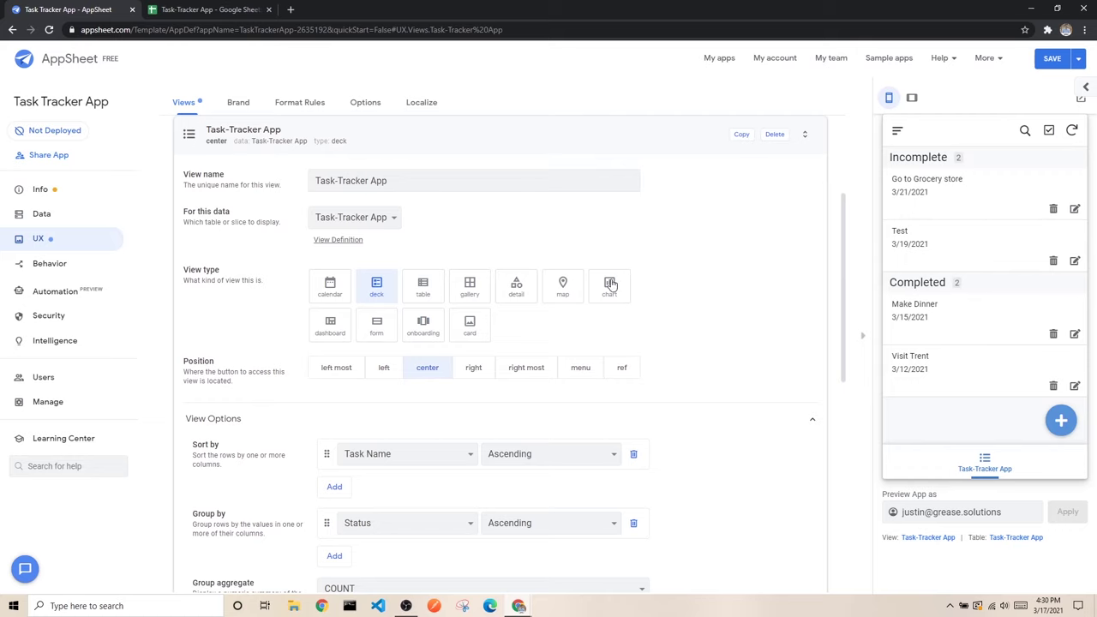
{"action": "scroll", "coordinate": [502, 298], "scroll_direction": "down", "scroll_amount": 1}
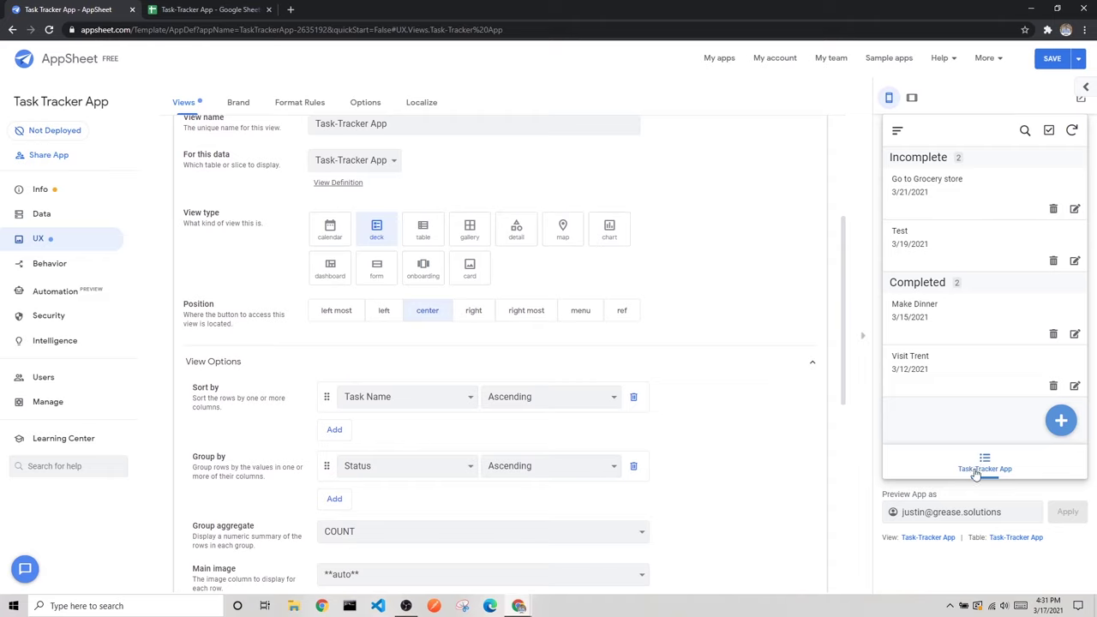
{"action": "left_click", "coordinate": [381, 314]}
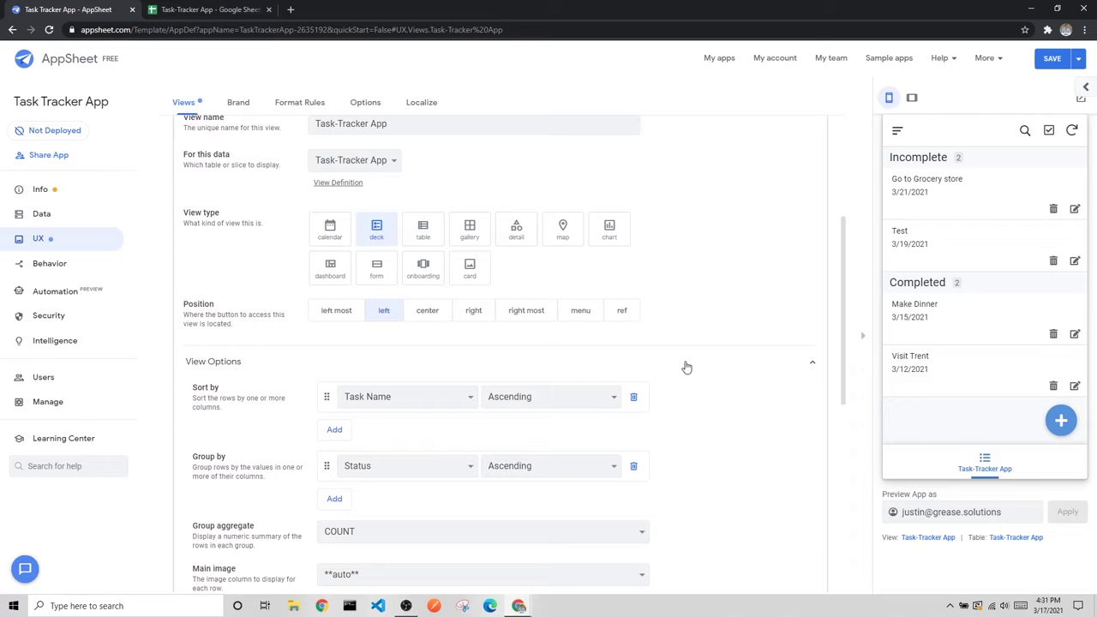
{"action": "scroll", "coordinate": [688, 343], "scroll_direction": "down", "scroll_amount": 2}
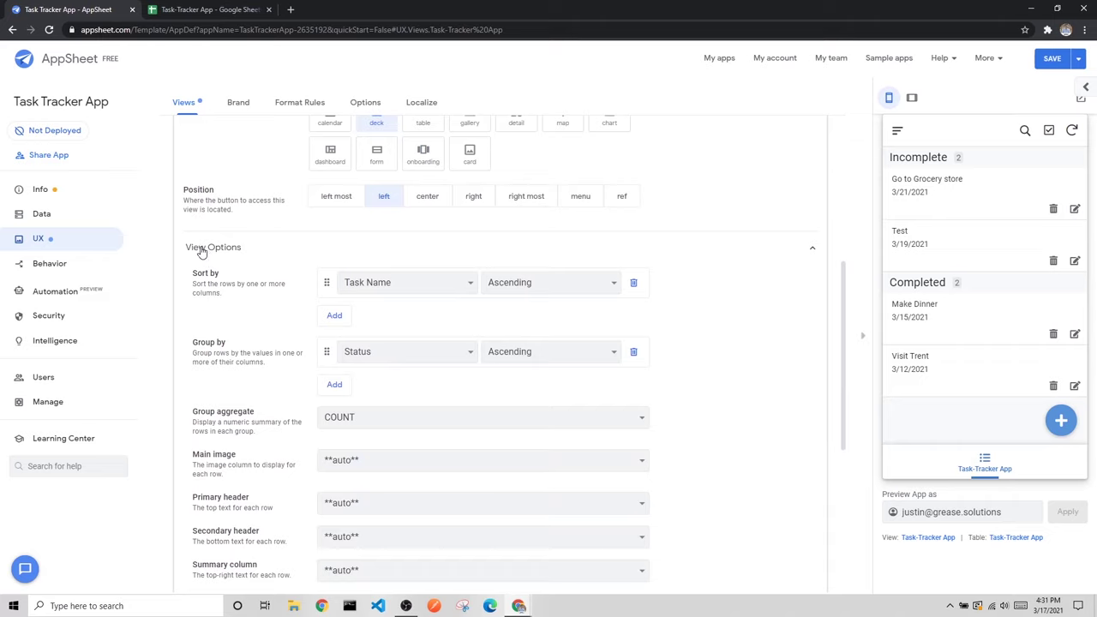
{"action": "left_click_drag", "start_coordinate": [197, 276], "coordinate": [221, 278]}
{"action": "left_click", "coordinate": [232, 281]}
Step: Change the view's Sort by column from Task Name to Due Date
{"action": "left_click", "coordinate": [404, 287]}
{"action": "left_click", "coordinate": [377, 335]}
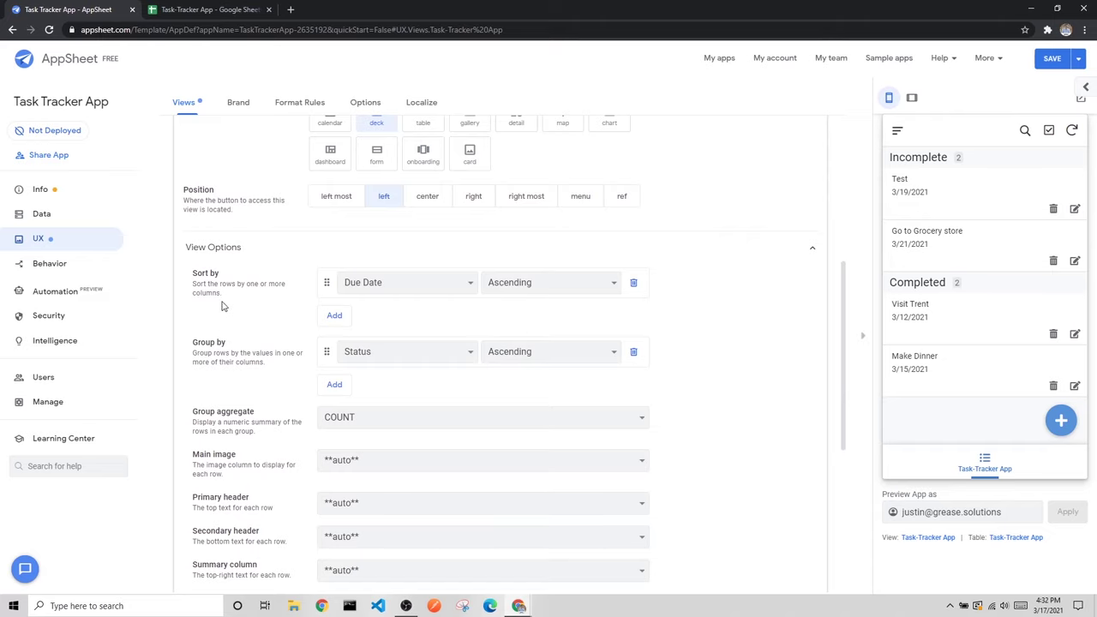
{"action": "scroll", "coordinate": [213, 345], "scroll_direction": "down", "scroll_amount": 1}
{"action": "scroll", "coordinate": [213, 345], "scroll_direction": "down", "scroll_amount": 2}
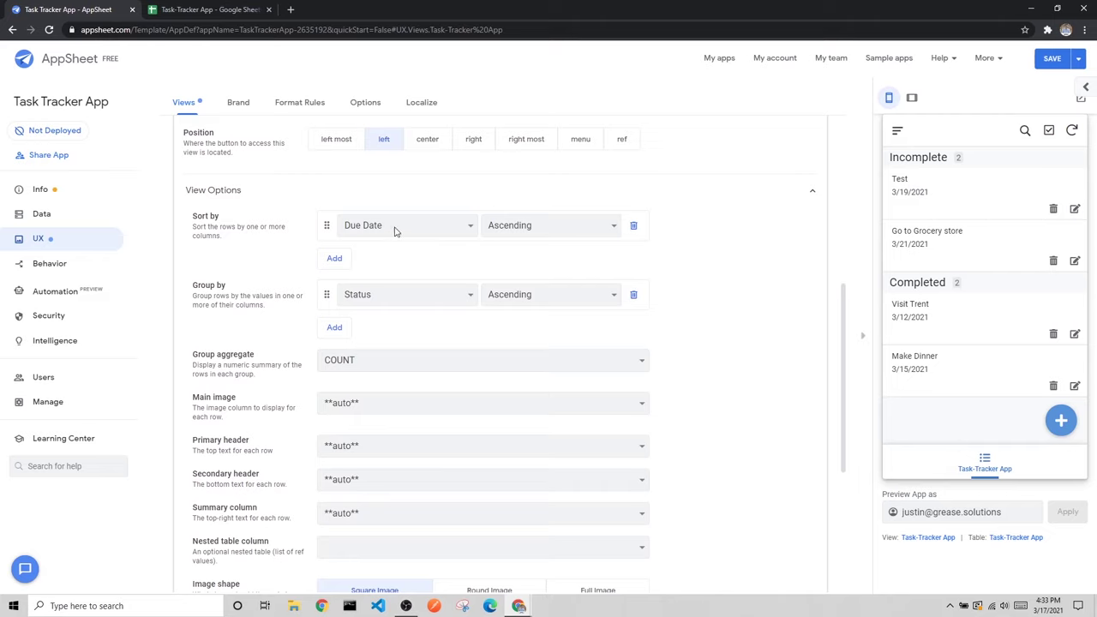
{"action": "scroll", "coordinate": [754, 240], "scroll_direction": "down", "scroll_amount": 1}
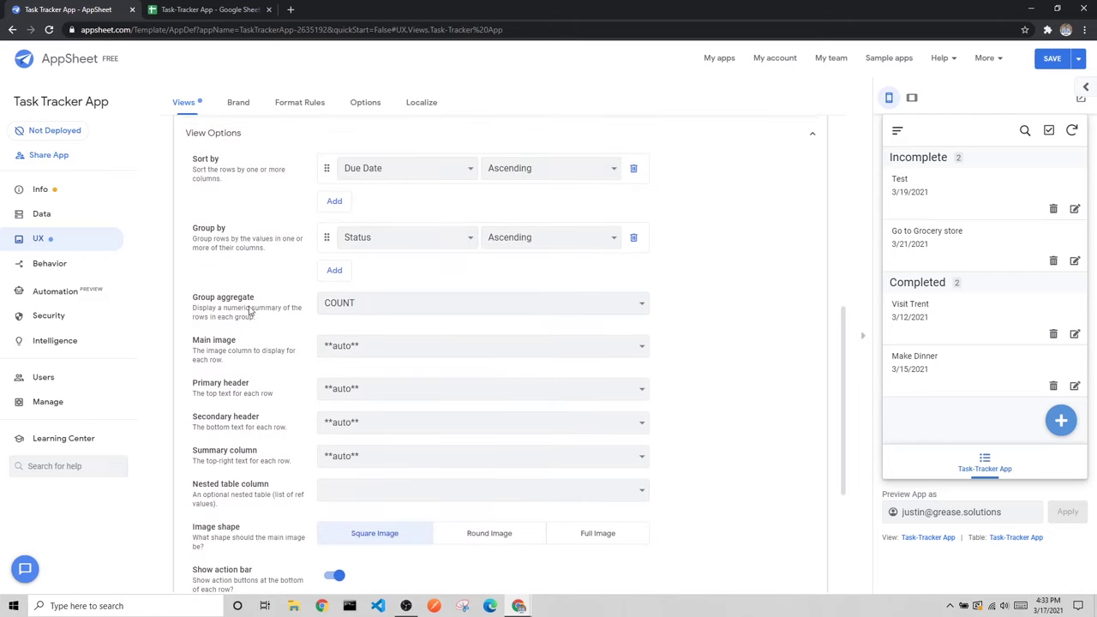
{"action": "left_click", "coordinate": [372, 307]}
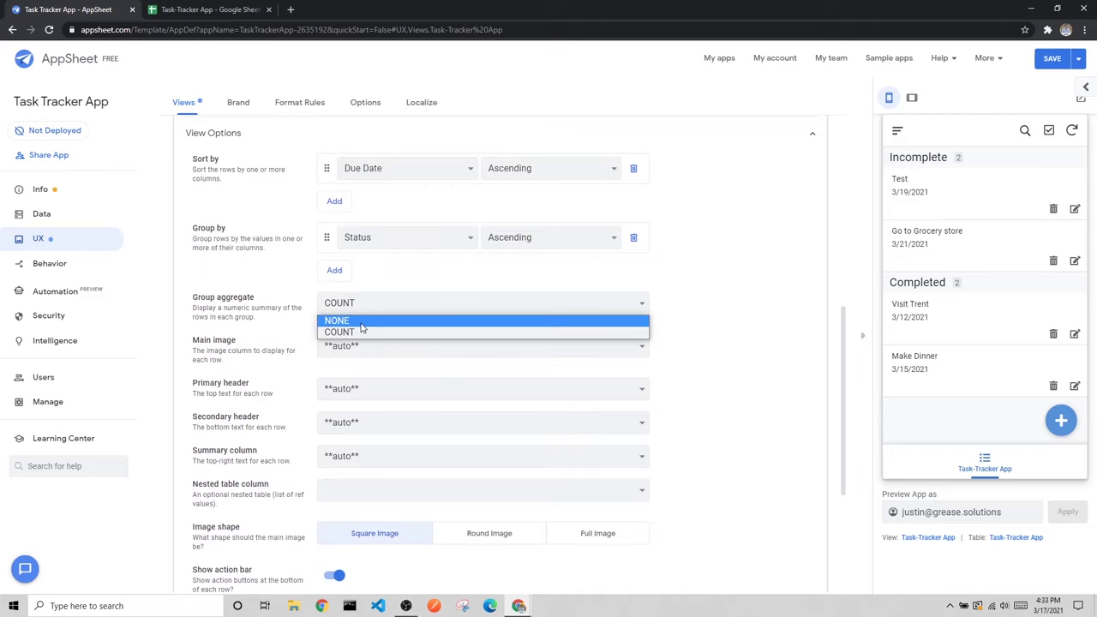
{"action": "left_click", "coordinate": [361, 323]}
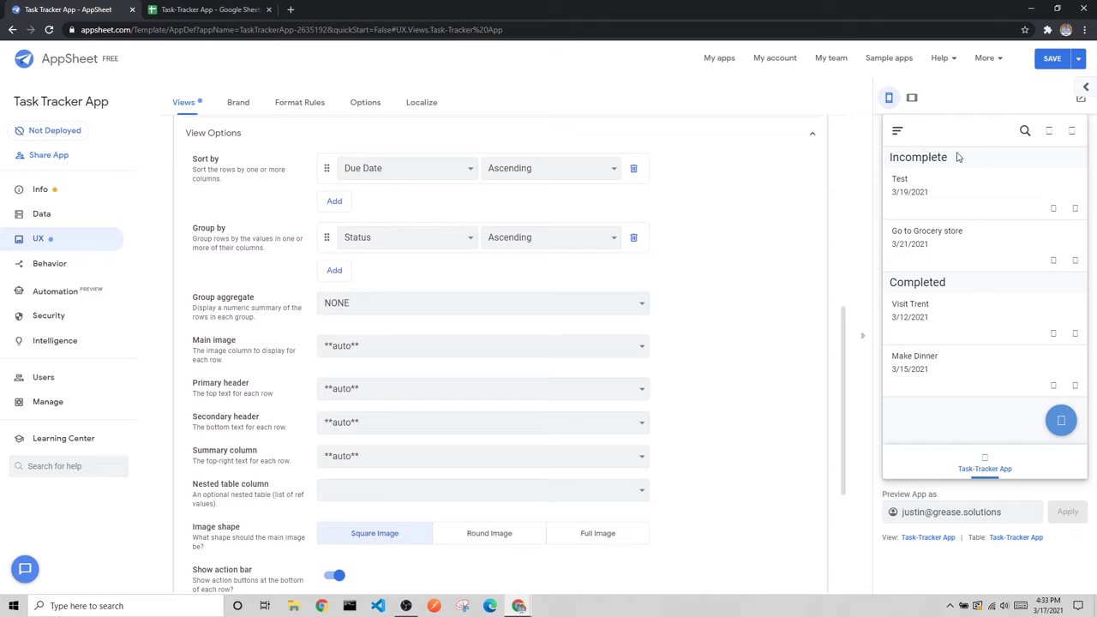
{"action": "left_click", "coordinate": [444, 307]}
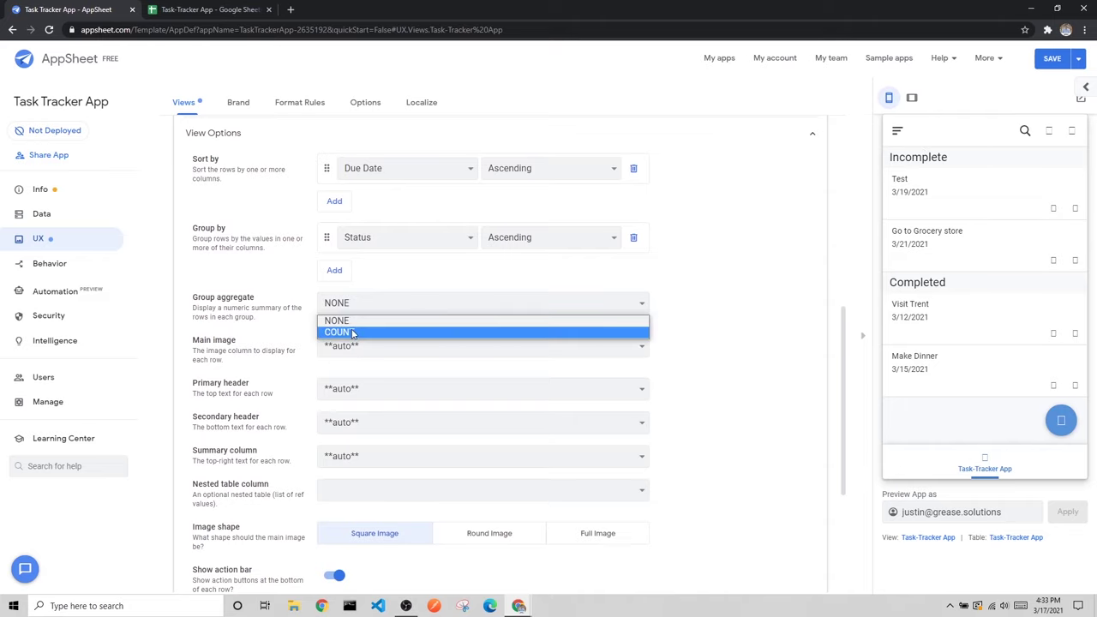
{"action": "left_click", "coordinate": [352, 333]}
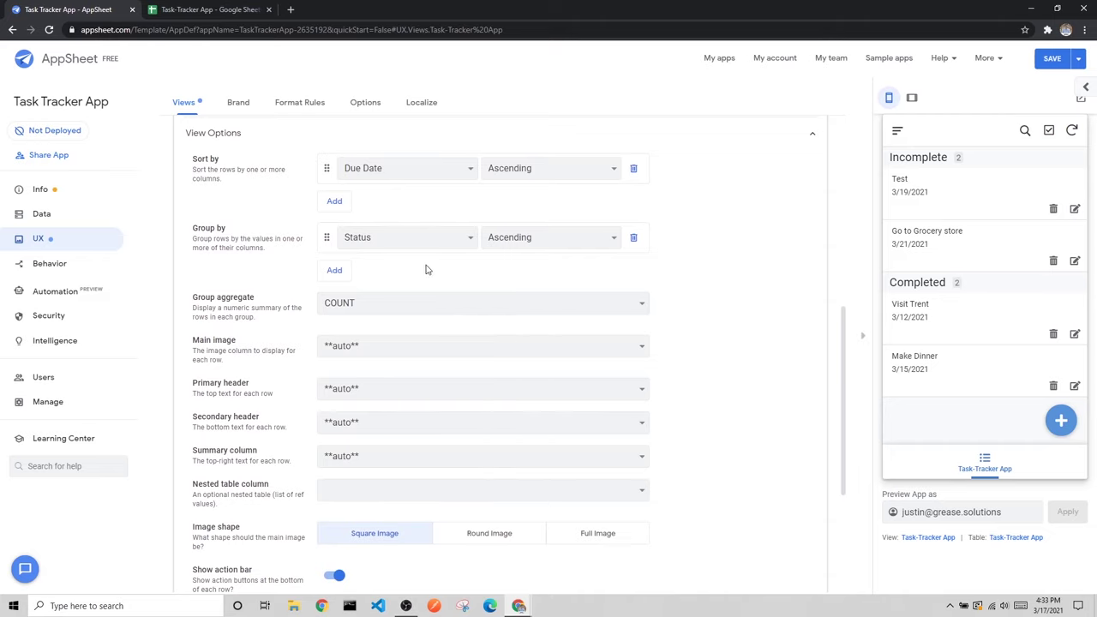
Step: Switch the deck's Main image to none, then back to auto
{"action": "scroll", "coordinate": [427, 270], "scroll_direction": "down", "scroll_amount": 1}
{"action": "left_click_drag", "start_coordinate": [194, 289], "coordinate": [235, 290]}
{"action": "left_click", "coordinate": [248, 285]}
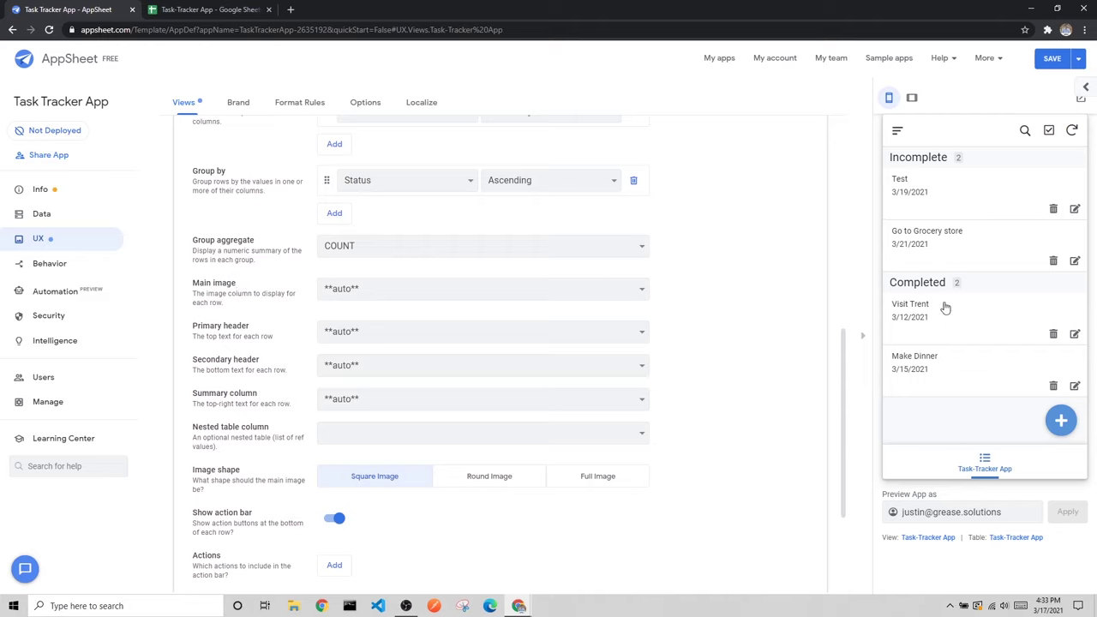
{"action": "left_click", "coordinate": [366, 290]}
{"action": "left_click", "coordinate": [338, 318]}
{"action": "left_click", "coordinate": [370, 293]}
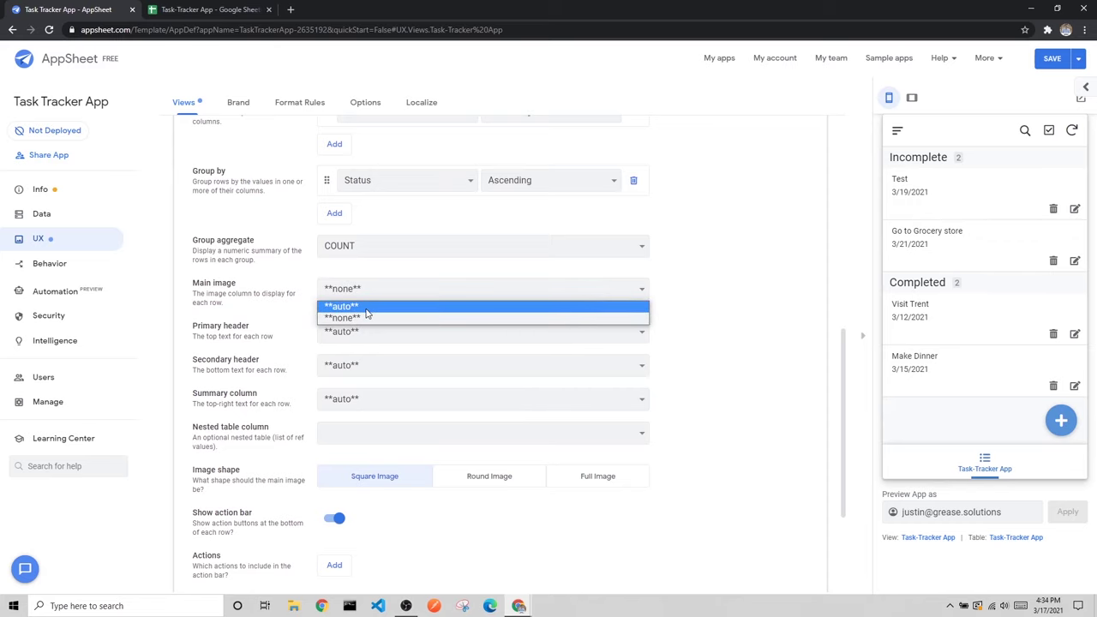
{"action": "left_click", "coordinate": [367, 307]}
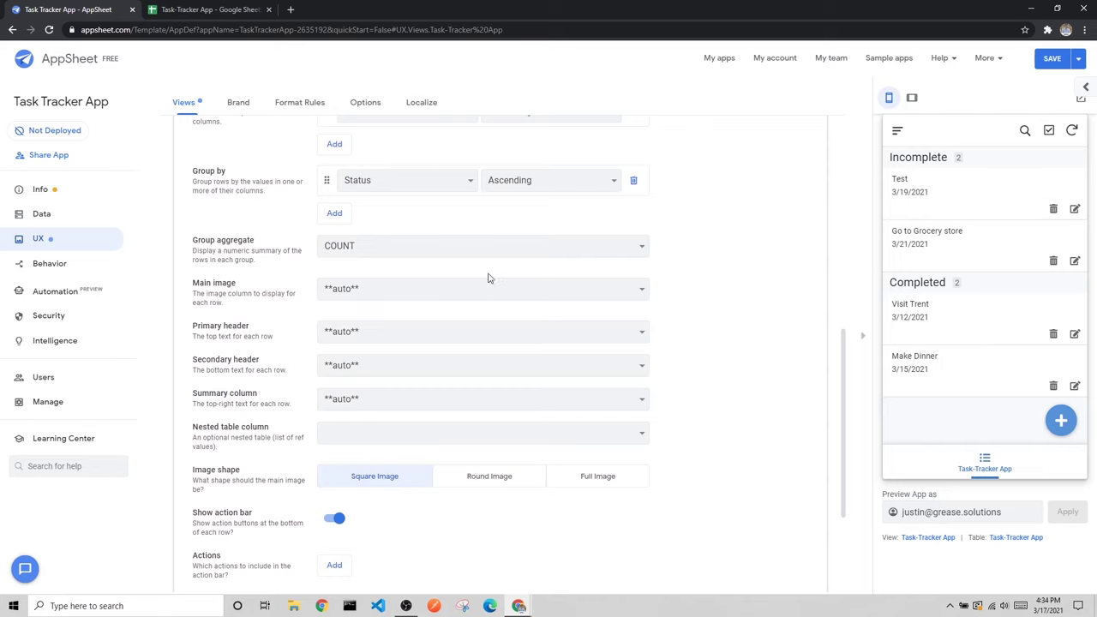
Step: Set the deck's Primary header to Task Name
{"action": "scroll", "coordinate": [446, 274], "scroll_direction": "down", "scroll_amount": 2}
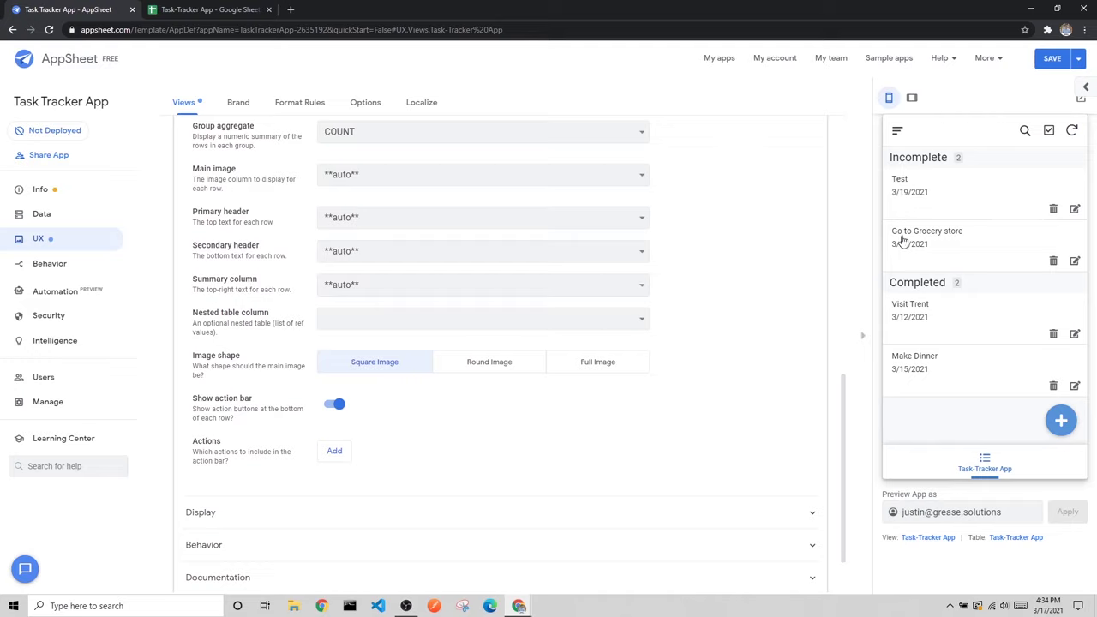
{"action": "left_click", "coordinate": [383, 221]}
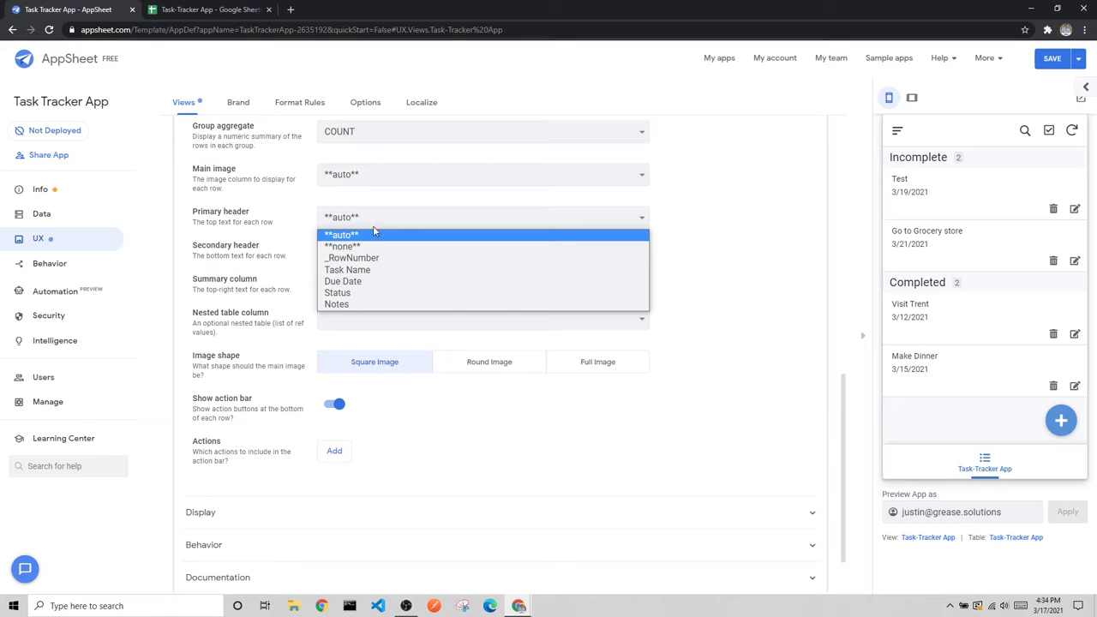
{"action": "left_click", "coordinate": [354, 272]}
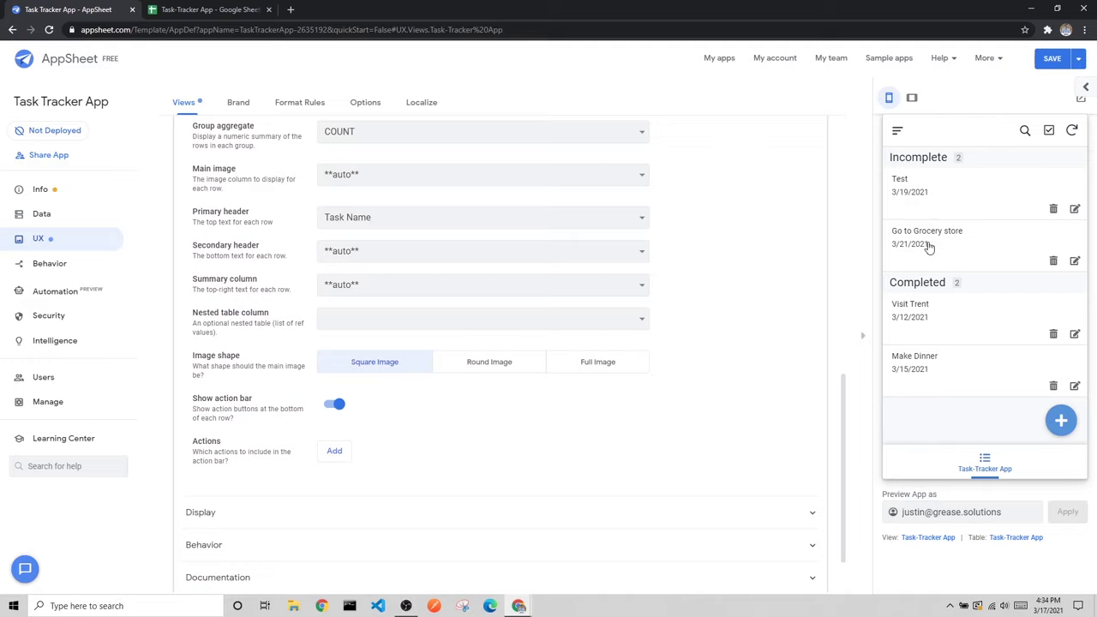
Step: Set the deck's Secondary header to Due Date
{"action": "left_click", "coordinate": [410, 258]}
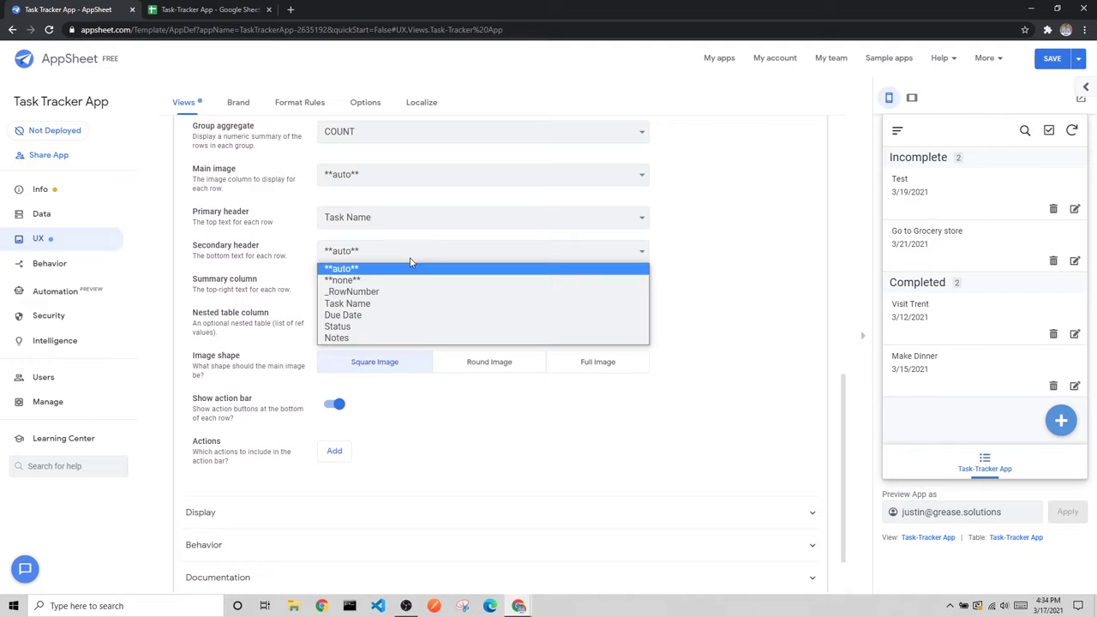
{"action": "left_click", "coordinate": [374, 317]}
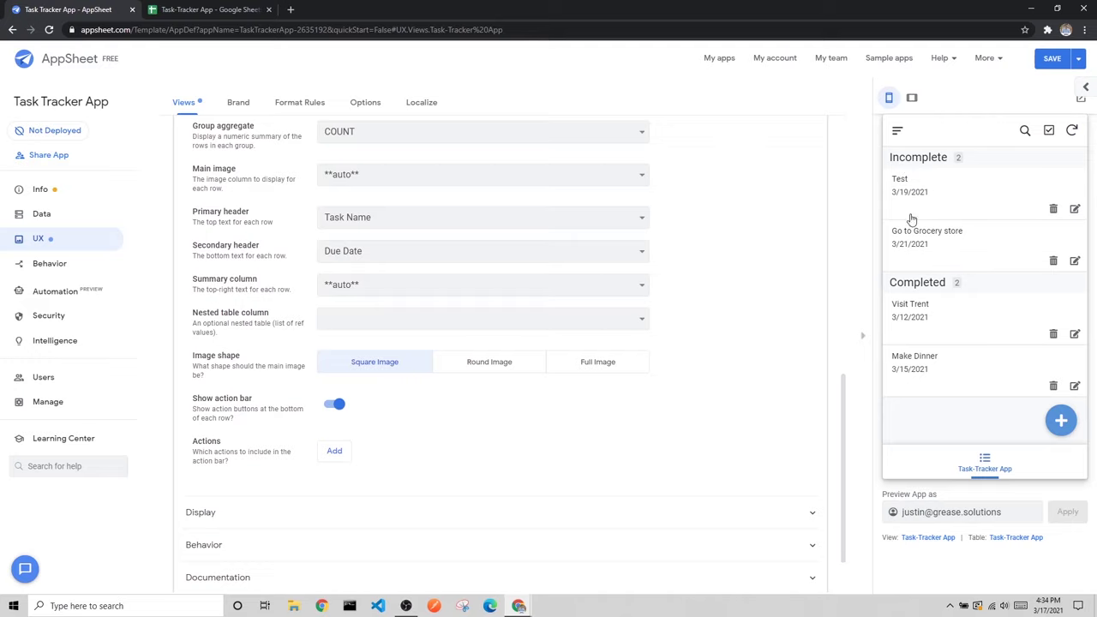
{"action": "left_click", "coordinate": [339, 255]}
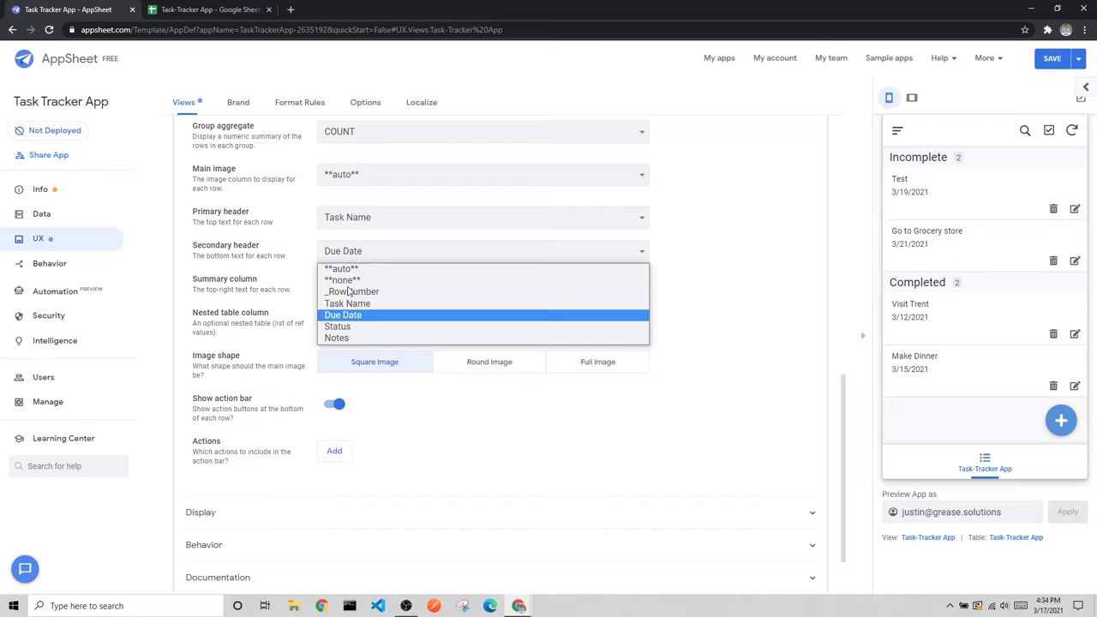
{"action": "left_click", "coordinate": [348, 342]}
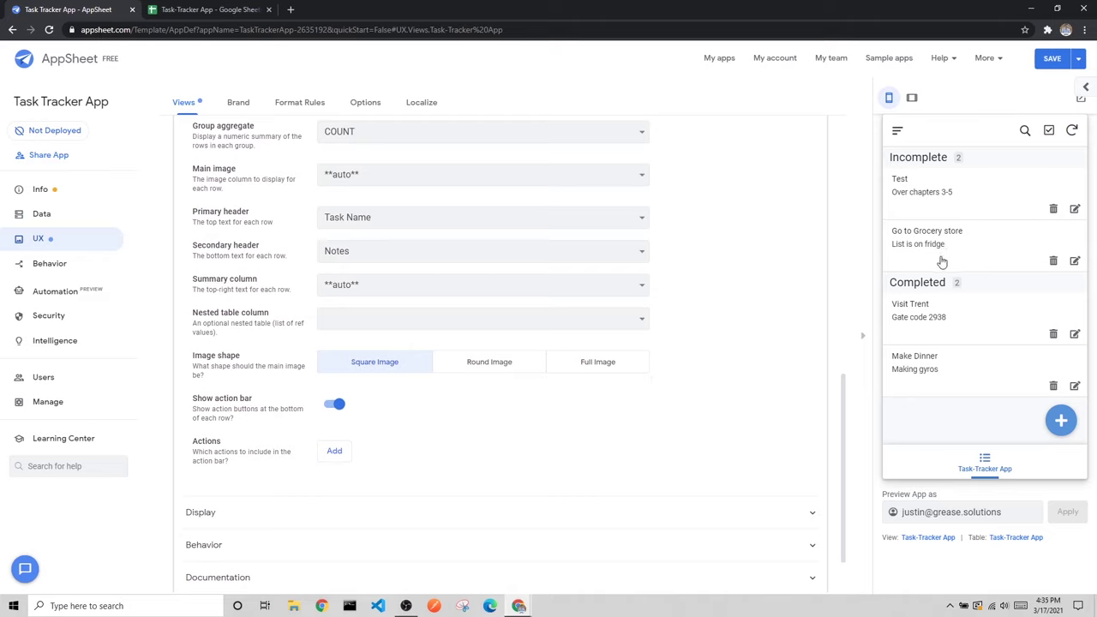
{"action": "left_click", "coordinate": [454, 259]}
{"action": "right_click", "coordinate": [452, 259]}
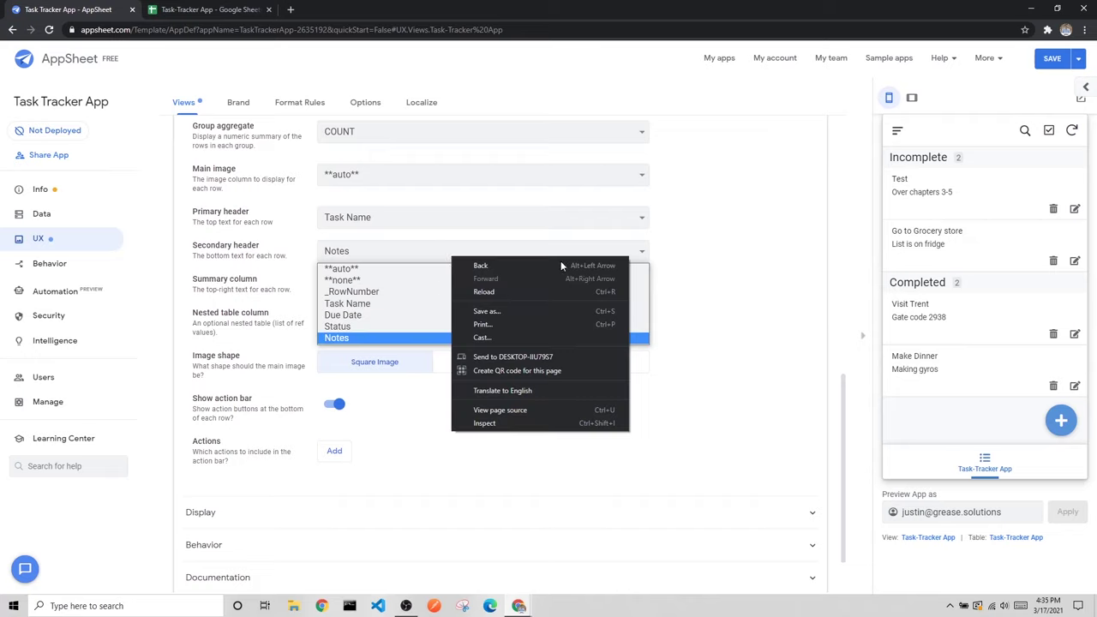
{"action": "left_click", "coordinate": [734, 242]}
{"action": "left_click", "coordinate": [508, 256]}
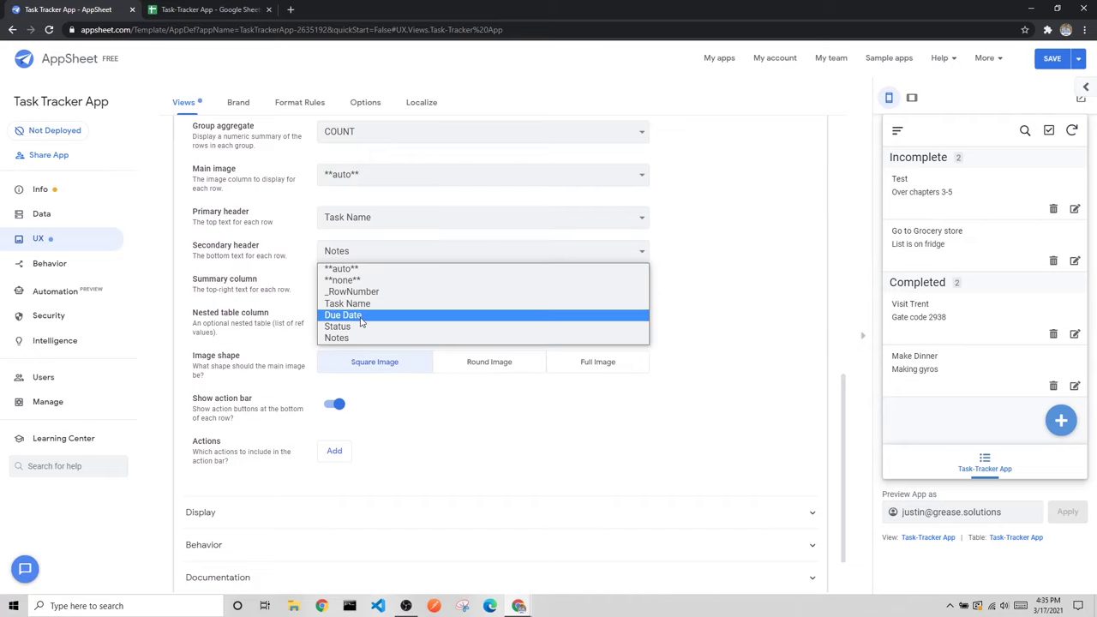
{"action": "left_click", "coordinate": [360, 317]}
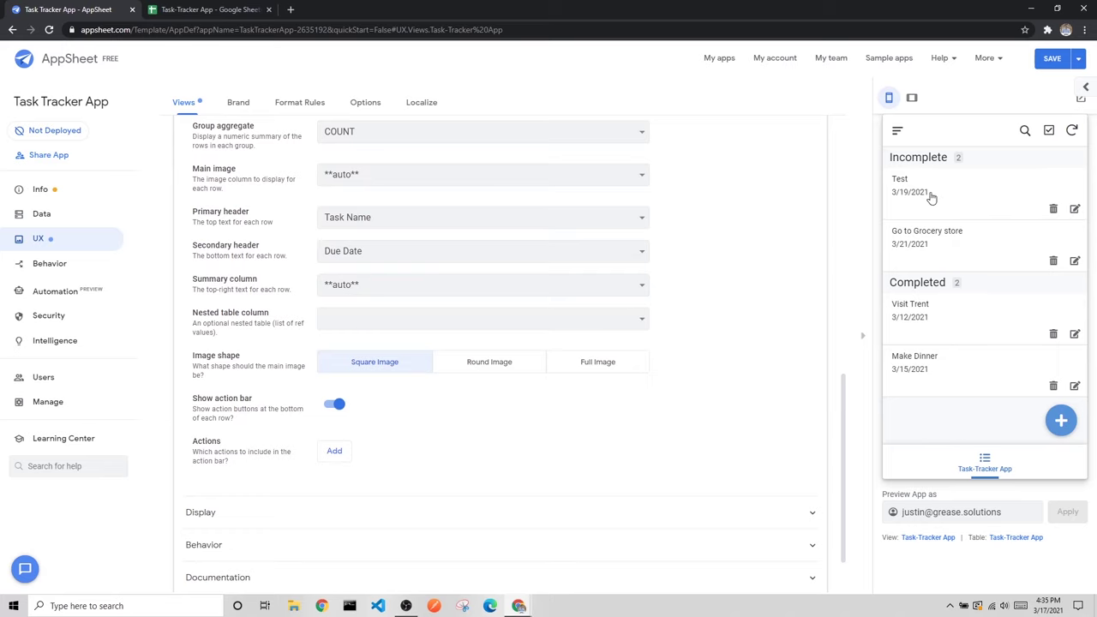
{"action": "scroll", "coordinate": [423, 253], "scroll_direction": "up", "scroll_amount": 3}
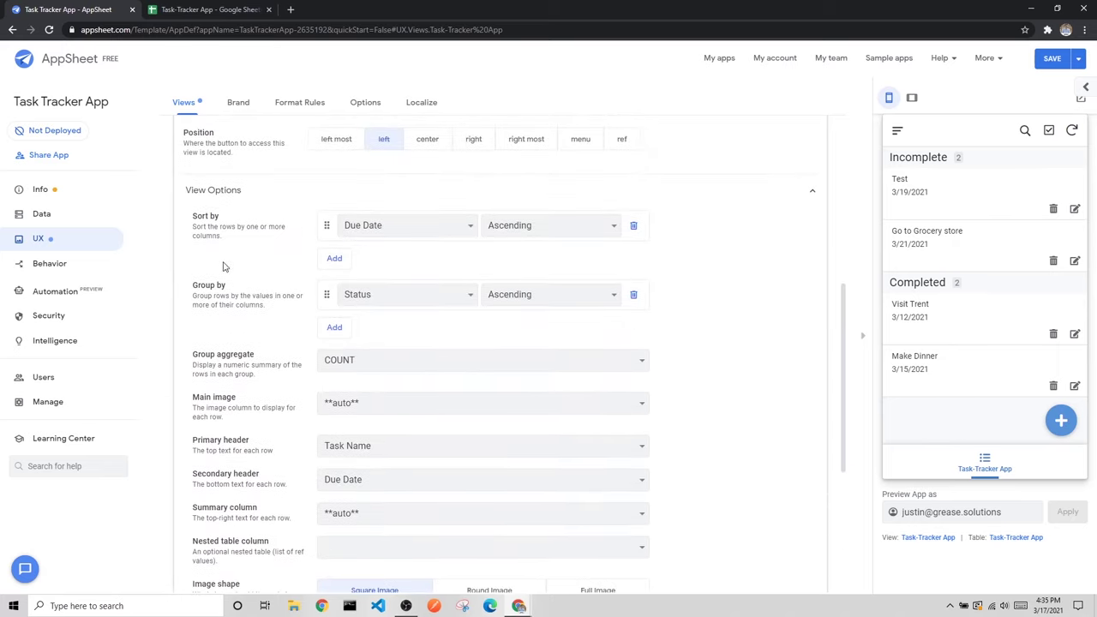
Step: Scroll down to the Summary column setting and list its column choices
{"action": "scroll", "coordinate": [277, 264], "scroll_direction": "down", "scroll_amount": 2}
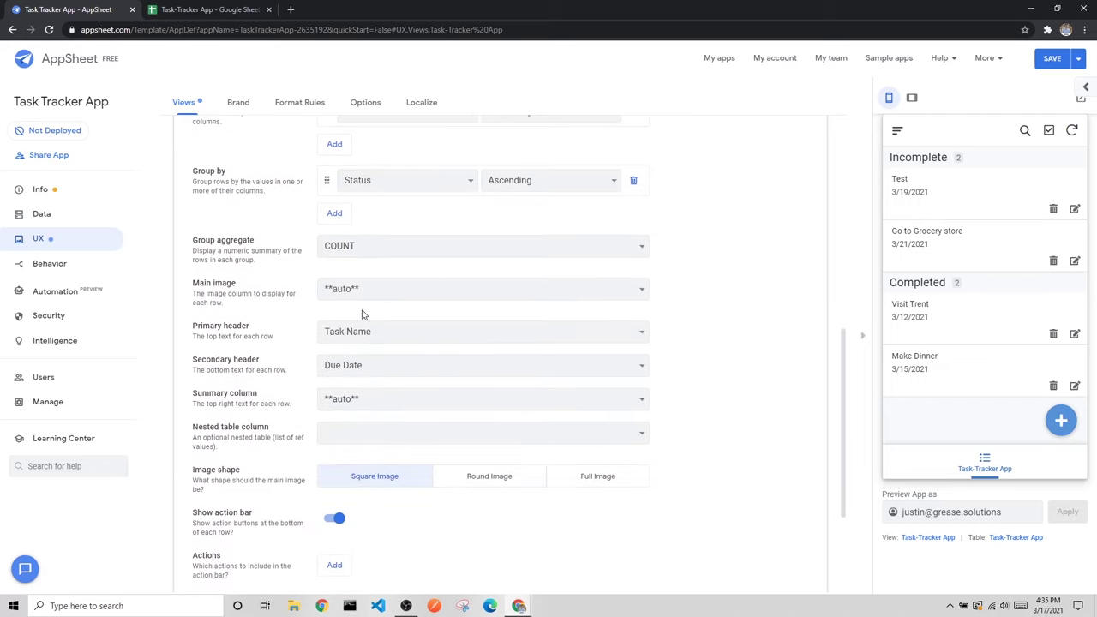
{"action": "scroll", "coordinate": [390, 319], "scroll_direction": "down", "scroll_amount": 2}
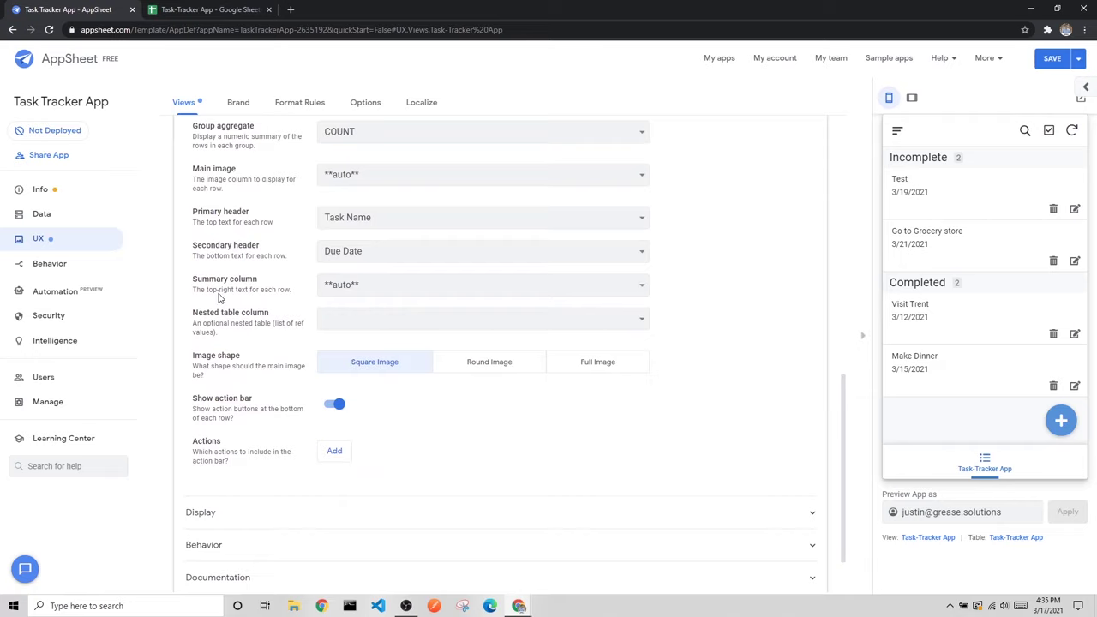
{"action": "left_click", "coordinate": [380, 291]}
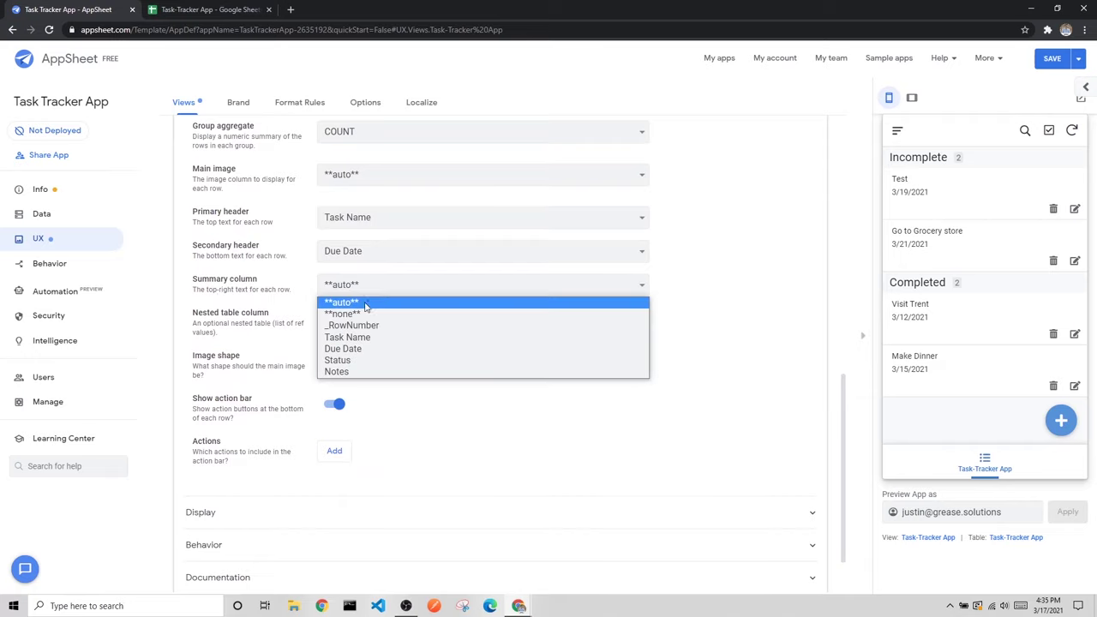
Step: Preview Notes as the Summary column, then set the Summary column to none
{"action": "left_click", "coordinate": [354, 372]}
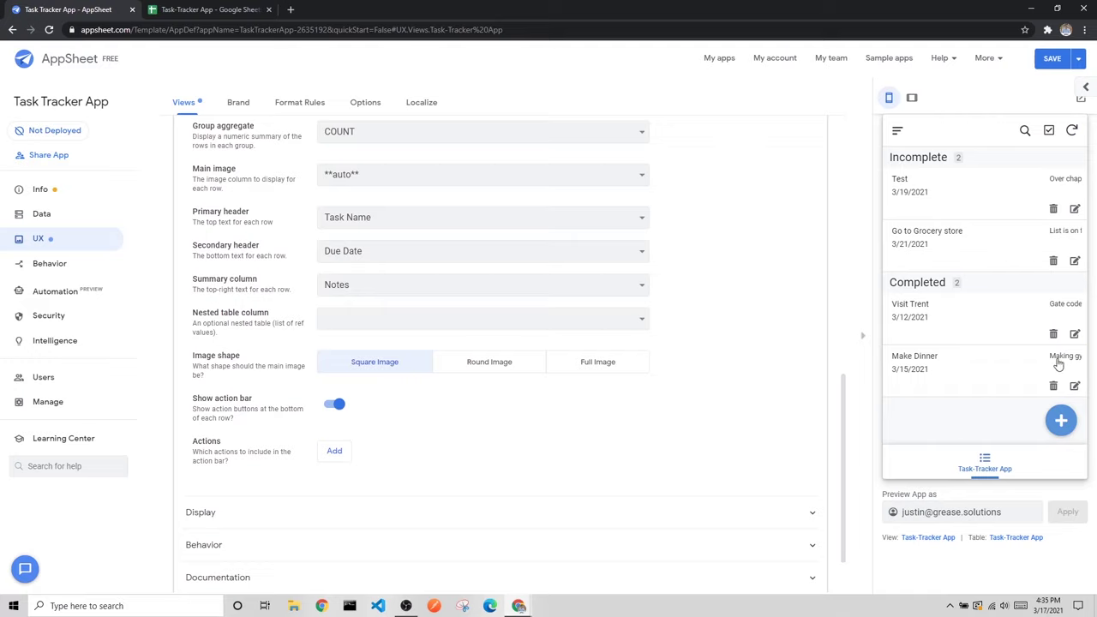
{"action": "left_click", "coordinate": [375, 292]}
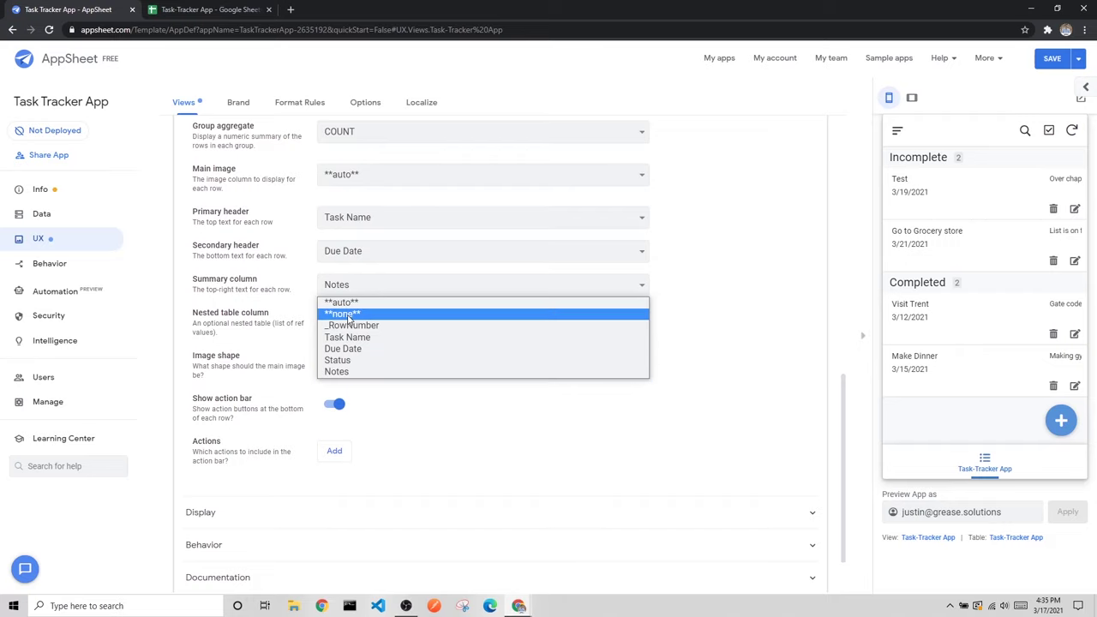
{"action": "left_click", "coordinate": [351, 314]}
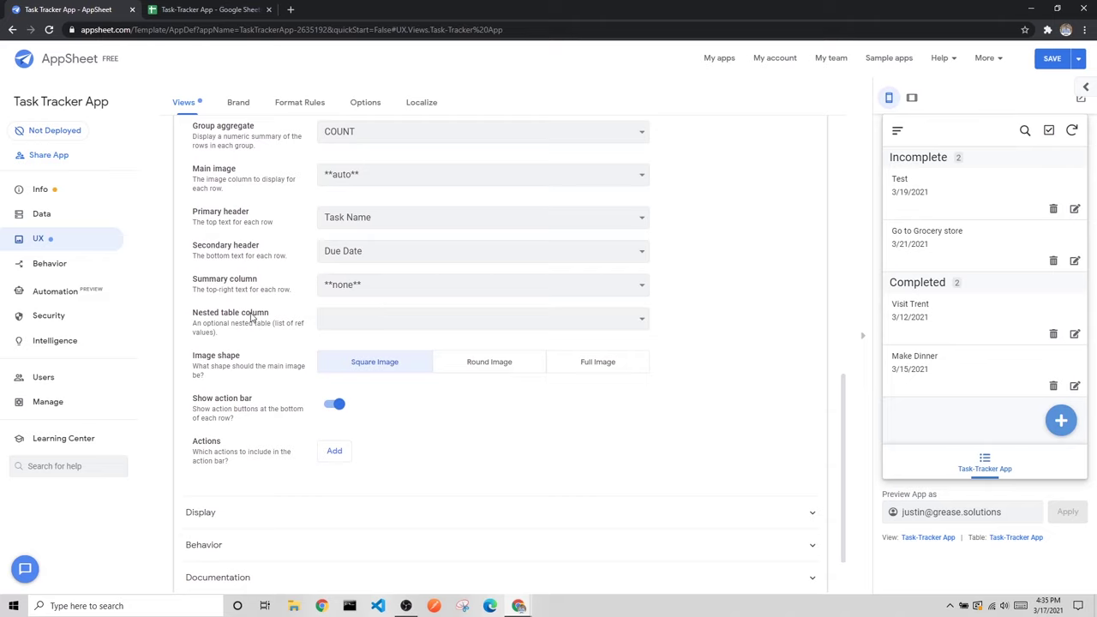
{"action": "left_click_drag", "start_coordinate": [194, 317], "coordinate": [277, 318]}
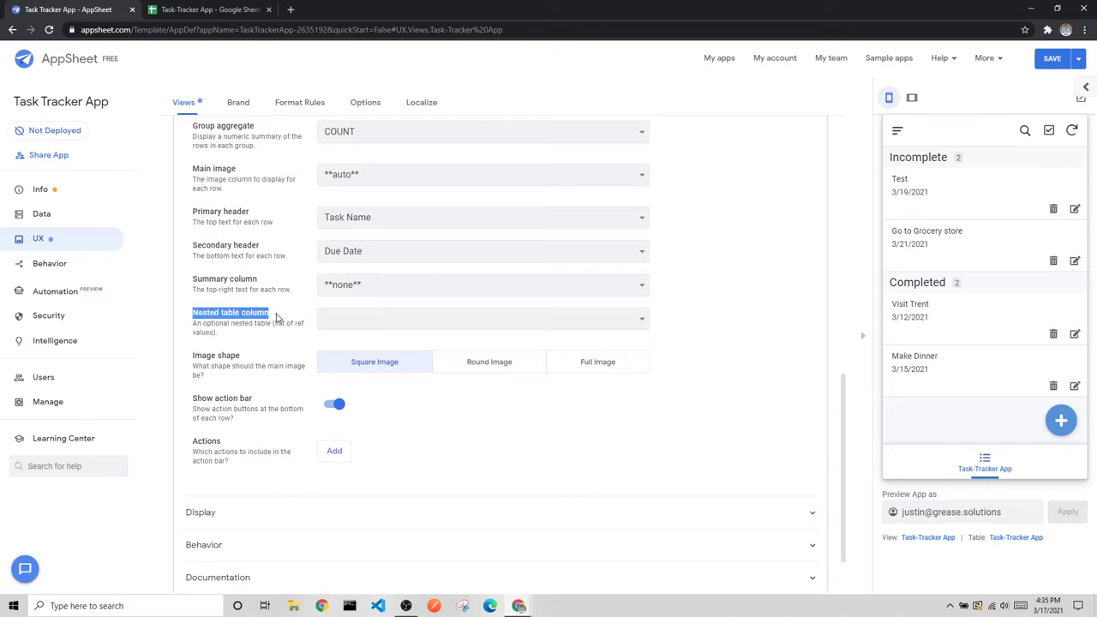
{"action": "left_click", "coordinate": [225, 333]}
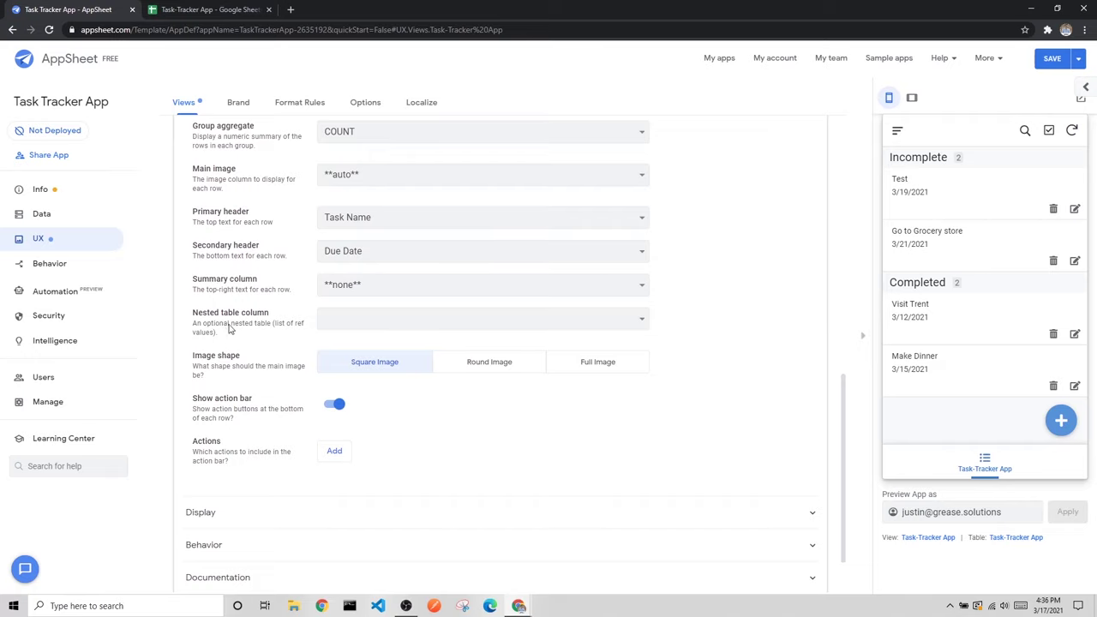
{"action": "scroll", "coordinate": [291, 318], "scroll_direction": "down", "scroll_amount": 1}
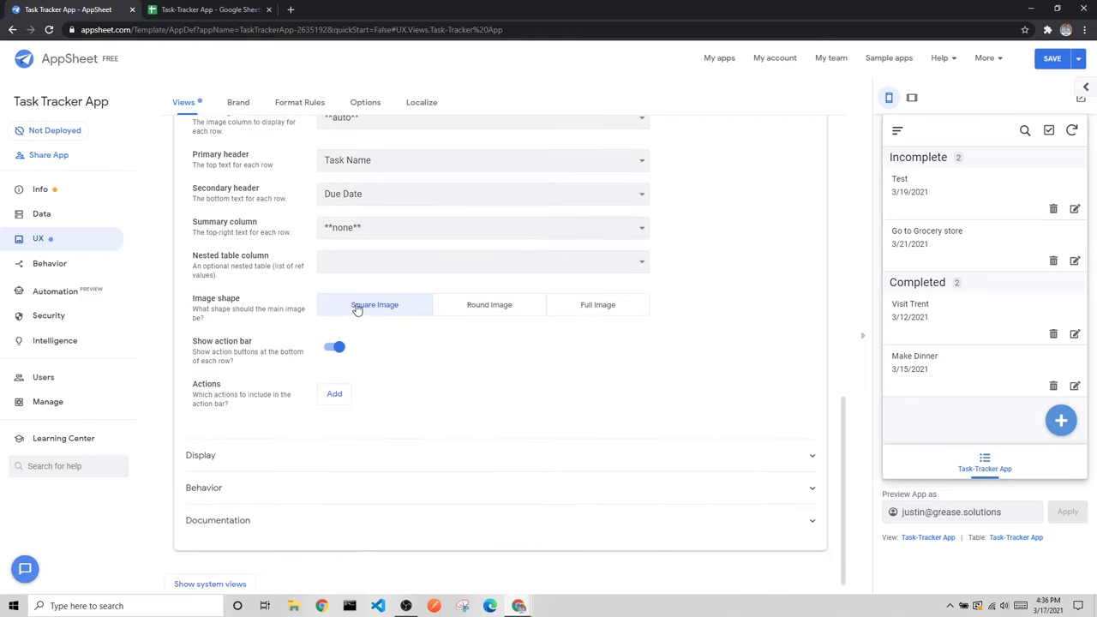
{"action": "scroll", "coordinate": [279, 329], "scroll_direction": "up", "scroll_amount": 2}
{"action": "triple_click", "coordinate": [204, 291]}
{"action": "left_click", "coordinate": [197, 294]}
{"action": "scroll", "coordinate": [195, 294], "scroll_direction": "down", "scroll_amount": 2}
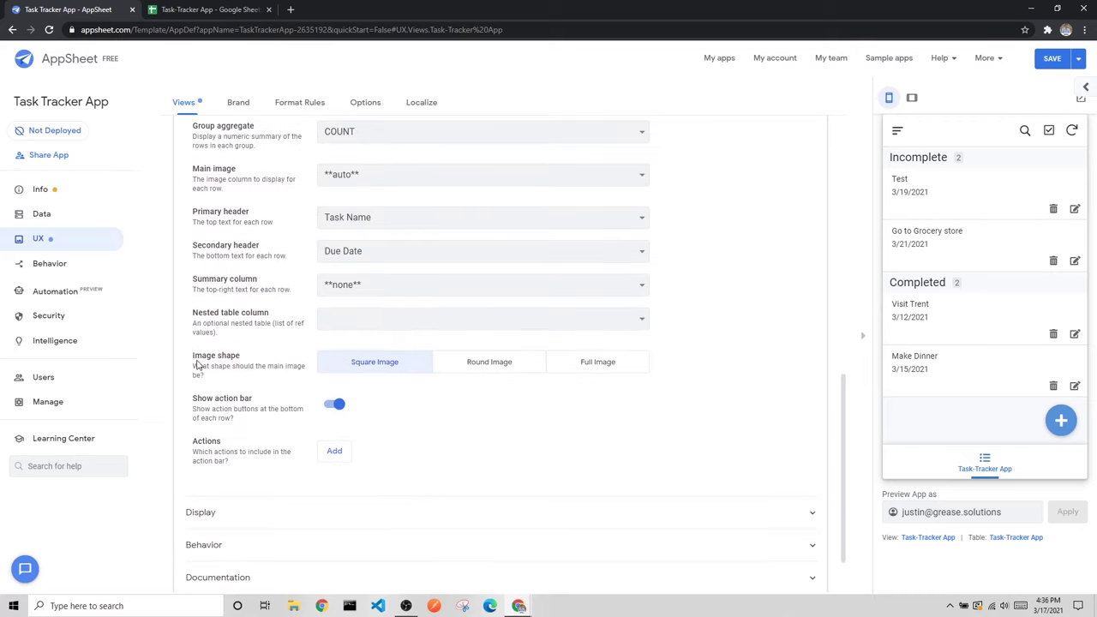
{"action": "scroll", "coordinate": [238, 344], "scroll_direction": "down", "scroll_amount": 1}
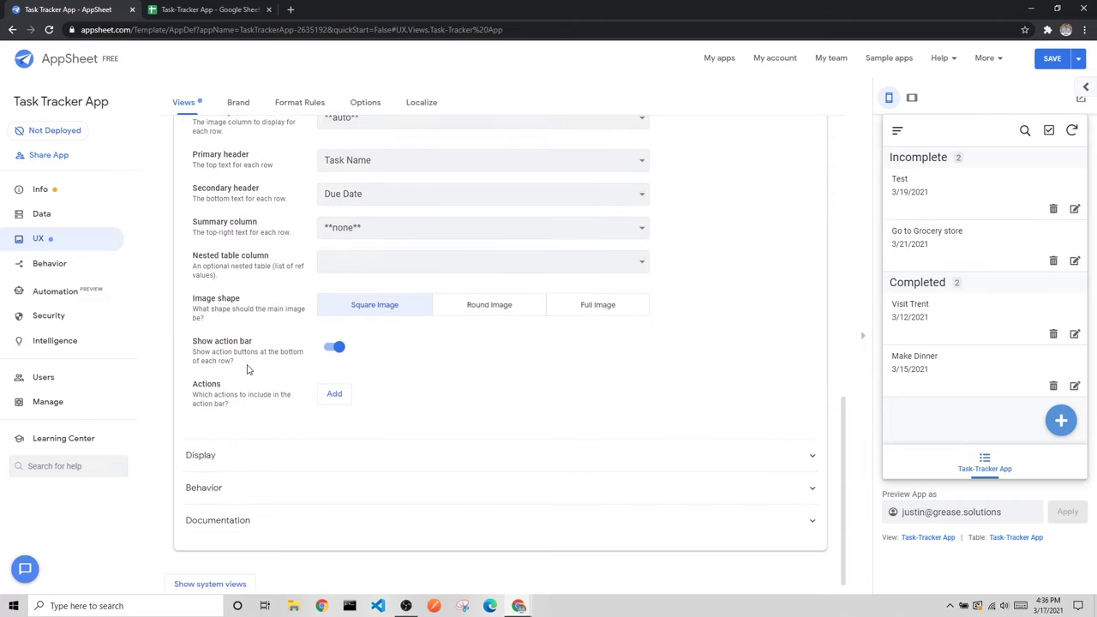
{"action": "left_click_drag", "start_coordinate": [193, 341], "coordinate": [246, 342]}
{"action": "left_click", "coordinate": [257, 347]}
{"action": "left_click", "coordinate": [337, 347]}
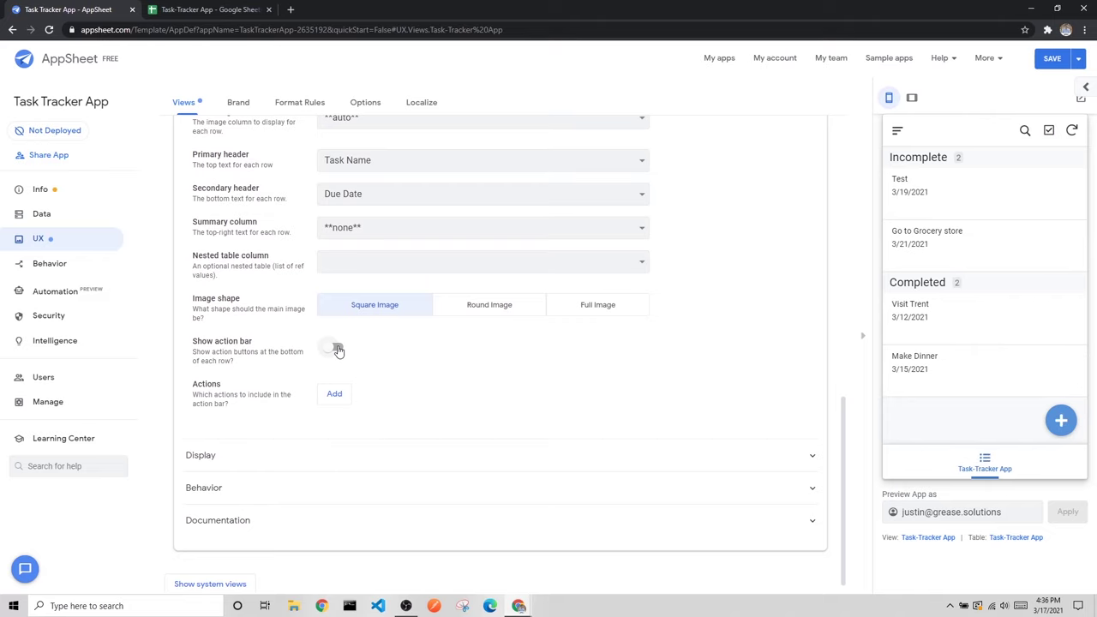
{"action": "left_click", "coordinate": [1054, 206]}
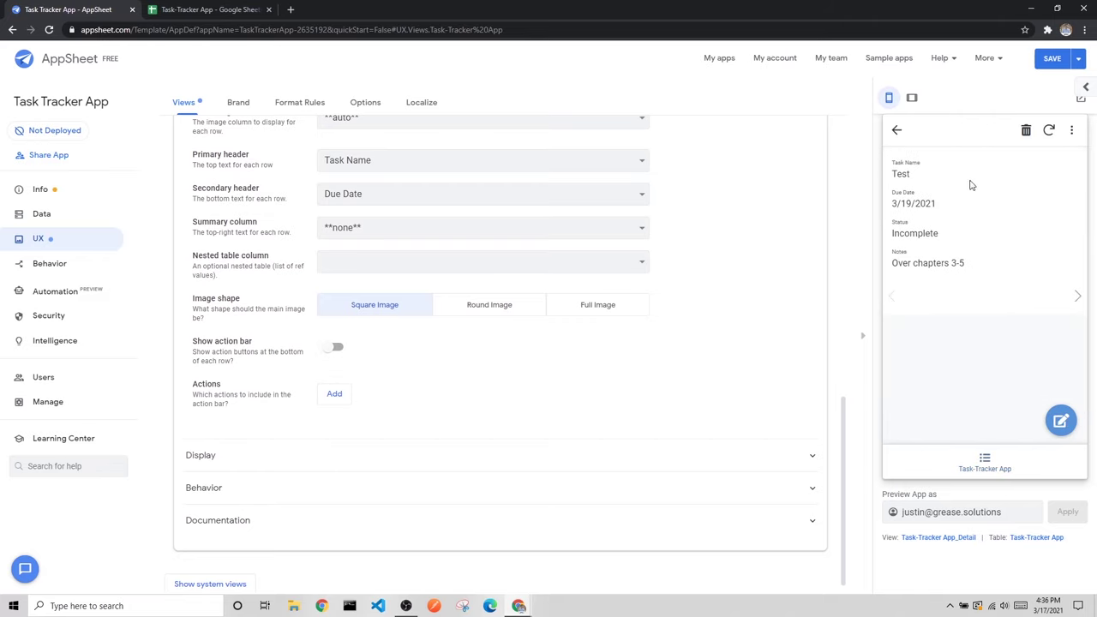
{"action": "left_click", "coordinate": [897, 130]}
{"action": "left_click", "coordinate": [334, 349]}
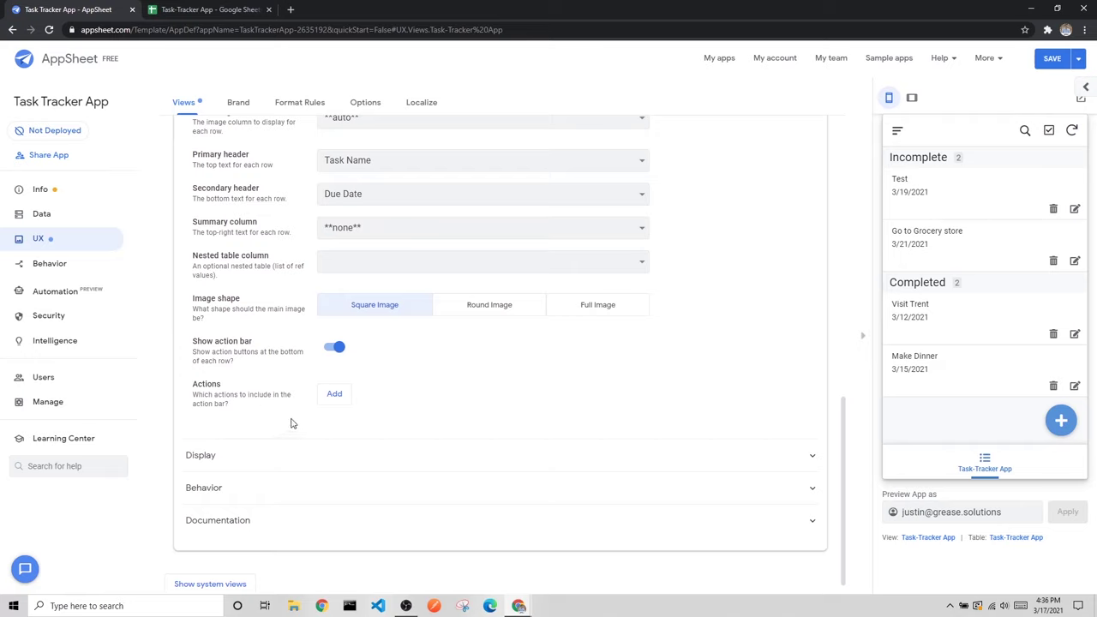
{"action": "left_click", "coordinate": [335, 394]}
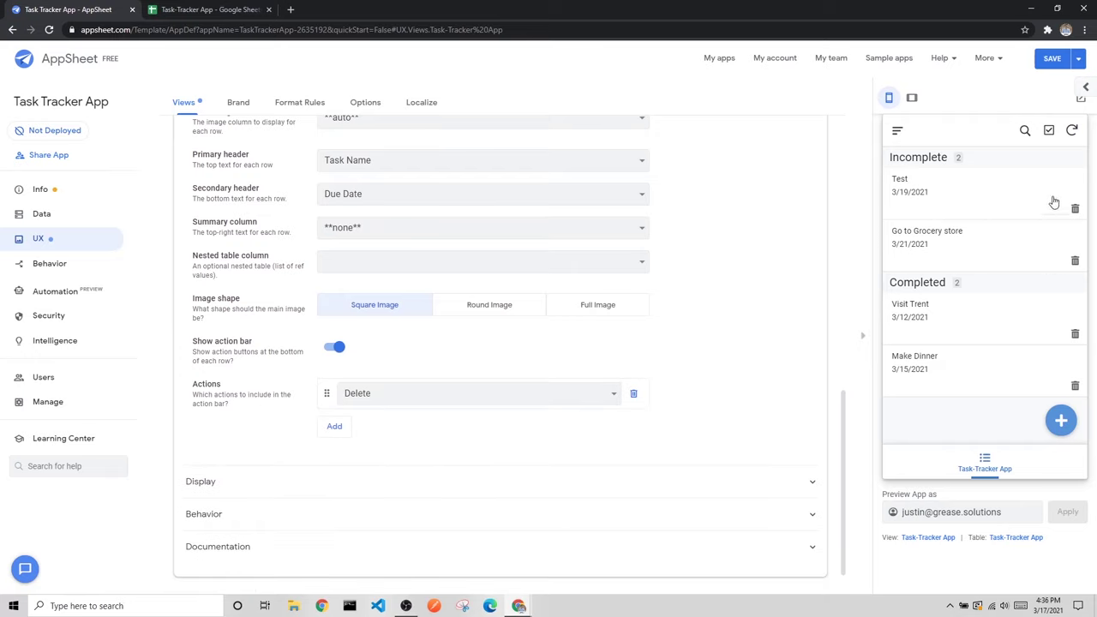
{"action": "left_click", "coordinate": [436, 391]}
{"action": "left_click", "coordinate": [378, 422]}
{"action": "left_click", "coordinate": [633, 394]}
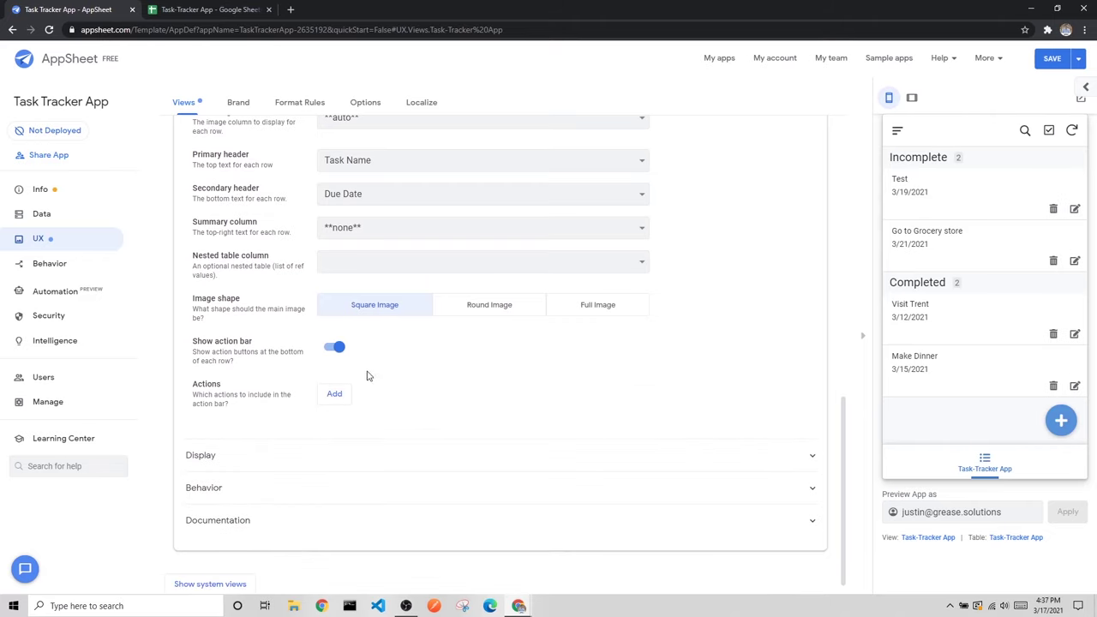
{"action": "scroll", "coordinate": [433, 394], "scroll_direction": "down", "scroll_amount": 1}
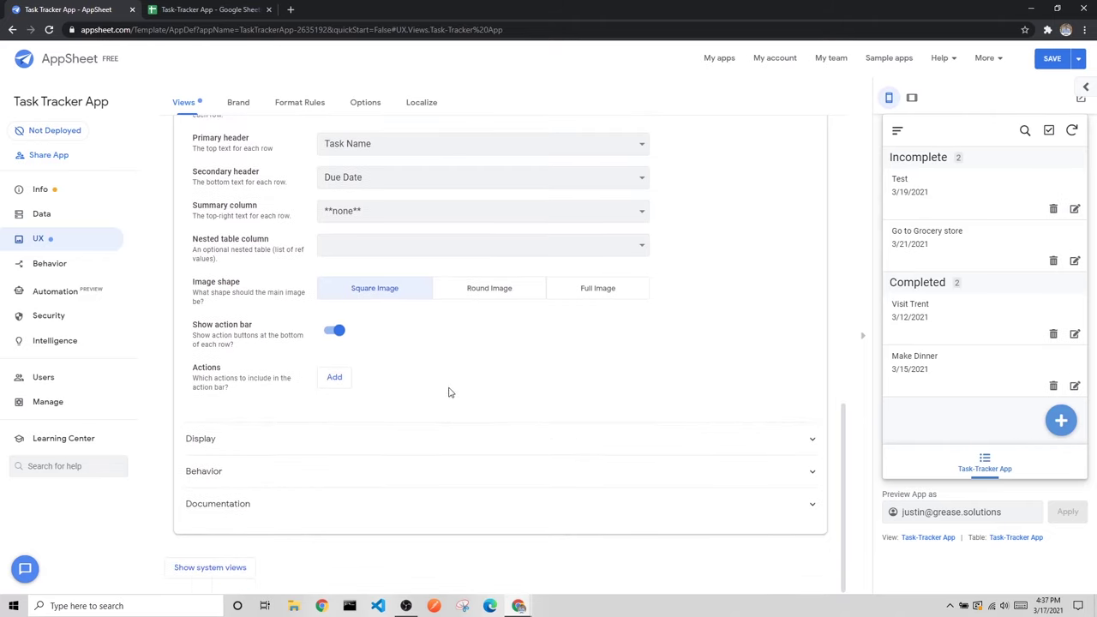
Step: Expand the view's Display section with display name Tasks and list-ul icon, and save the app
{"action": "left_click", "coordinate": [340, 440]}
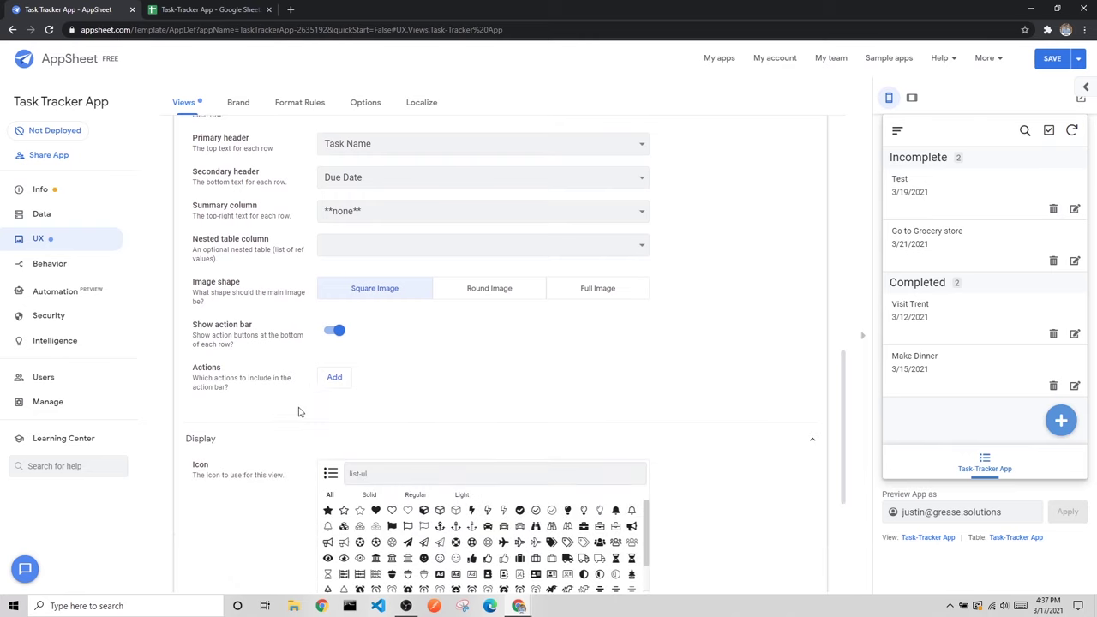
{"action": "scroll", "coordinate": [299, 403], "scroll_direction": "down", "scroll_amount": 2}
{"action": "scroll", "coordinate": [262, 406], "scroll_direction": "down", "scroll_amount": 1}
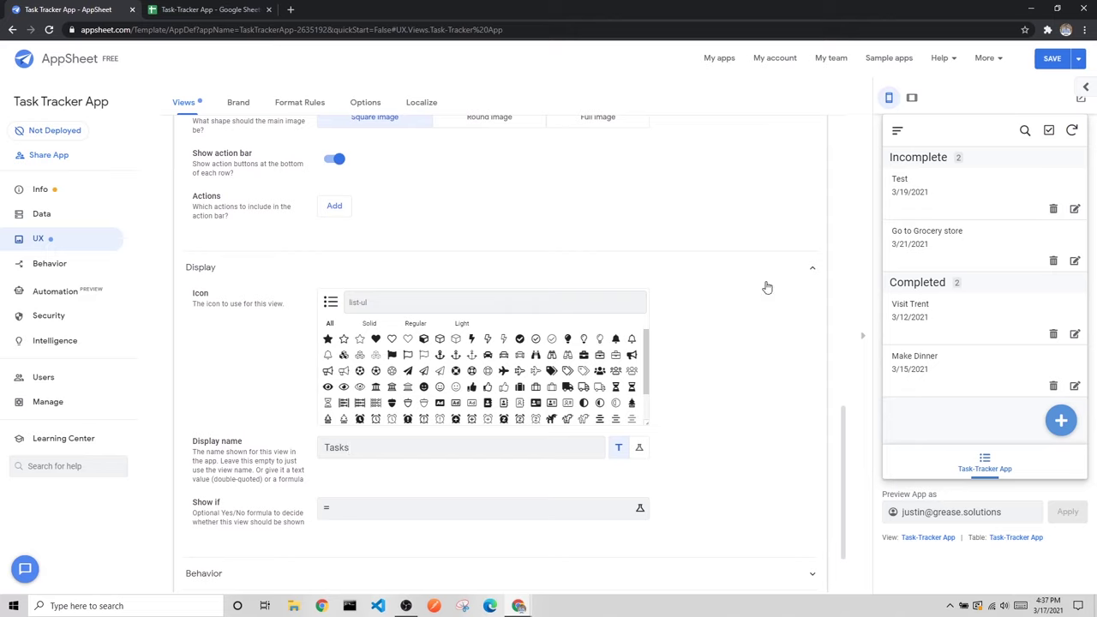
{"action": "left_click", "coordinate": [1048, 60]}
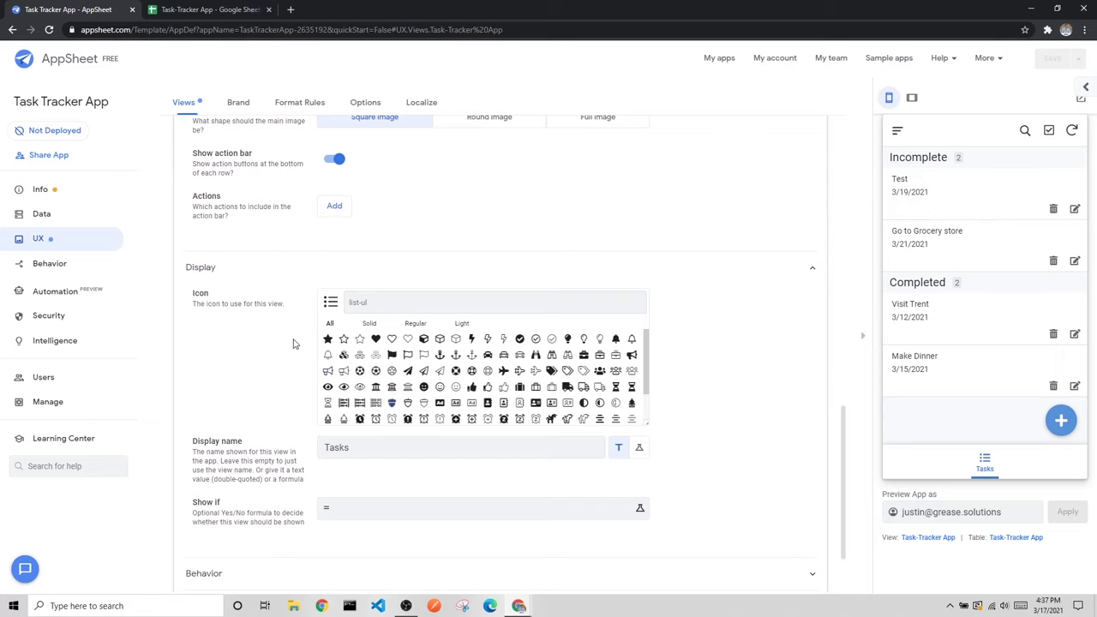
{"action": "scroll", "coordinate": [292, 356], "scroll_direction": "down", "scroll_amount": 3}
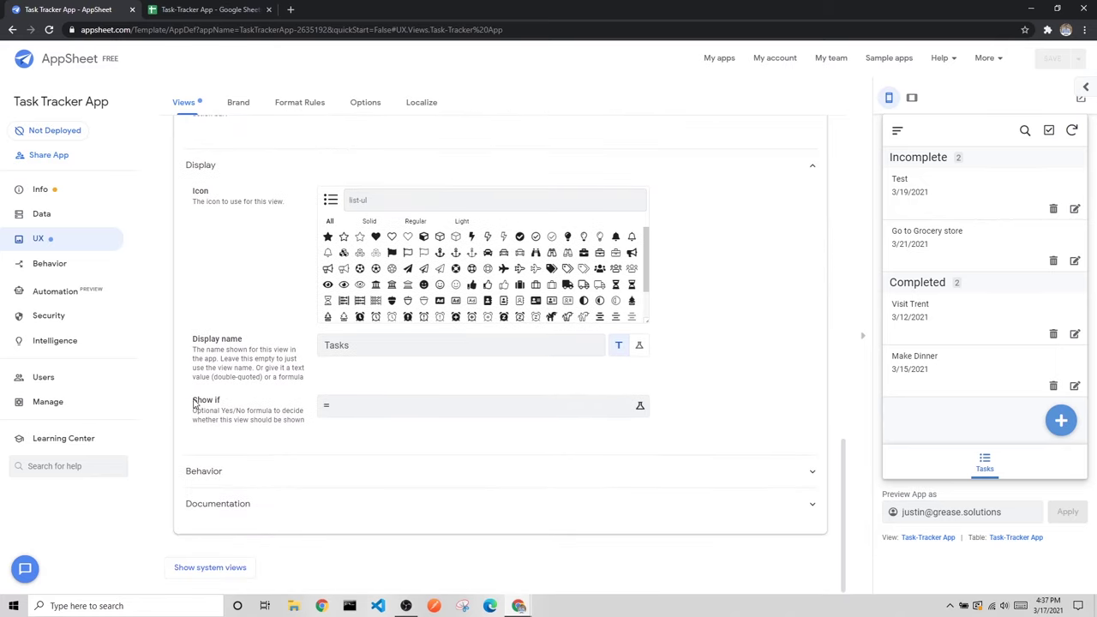
{"action": "left_click_drag", "start_coordinate": [194, 403], "coordinate": [221, 406]}
{"action": "left_click", "coordinate": [227, 407]}
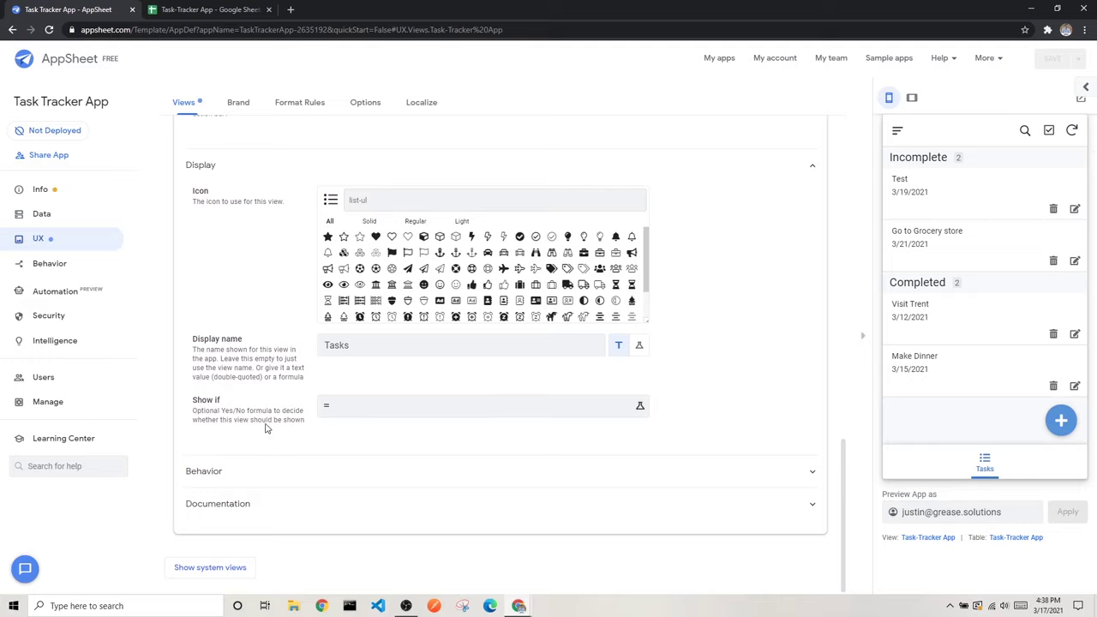
Step: Set Row Swiped Left to Delete, test it on the Test task, then reset it to auto
{"action": "left_click", "coordinate": [260, 476]}
{"action": "scroll", "coordinate": [274, 459], "scroll_direction": "down", "scroll_amount": 2}
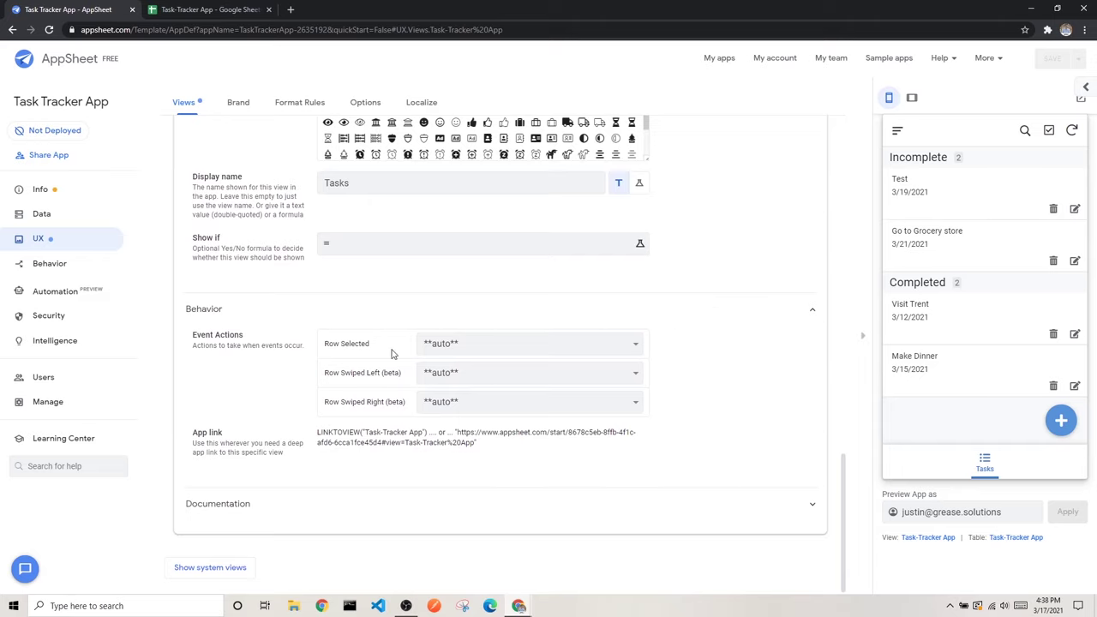
{"action": "left_click", "coordinate": [465, 377]}
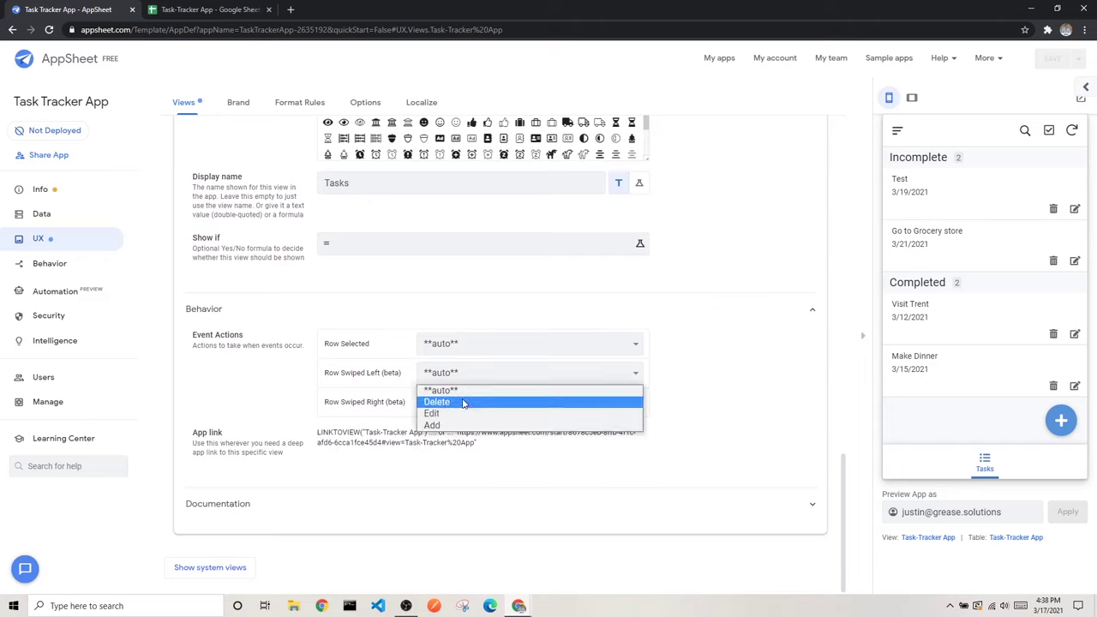
{"action": "left_click", "coordinate": [456, 406]}
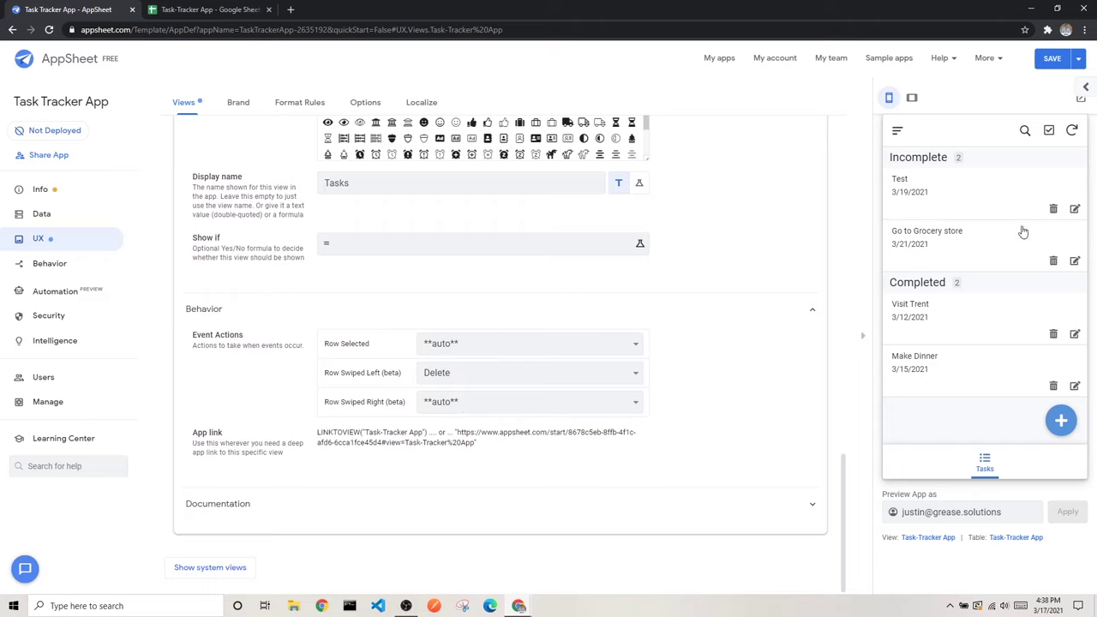
{"action": "left_click_drag", "start_coordinate": [994, 204], "coordinate": [965, 204]}
{"action": "left_click", "coordinate": [472, 375]}
{"action": "left_click", "coordinate": [448, 387]}
Step: Collapse the Behavior section and the Documentation section, and scroll back up
{"action": "left_click", "coordinate": [244, 310]}
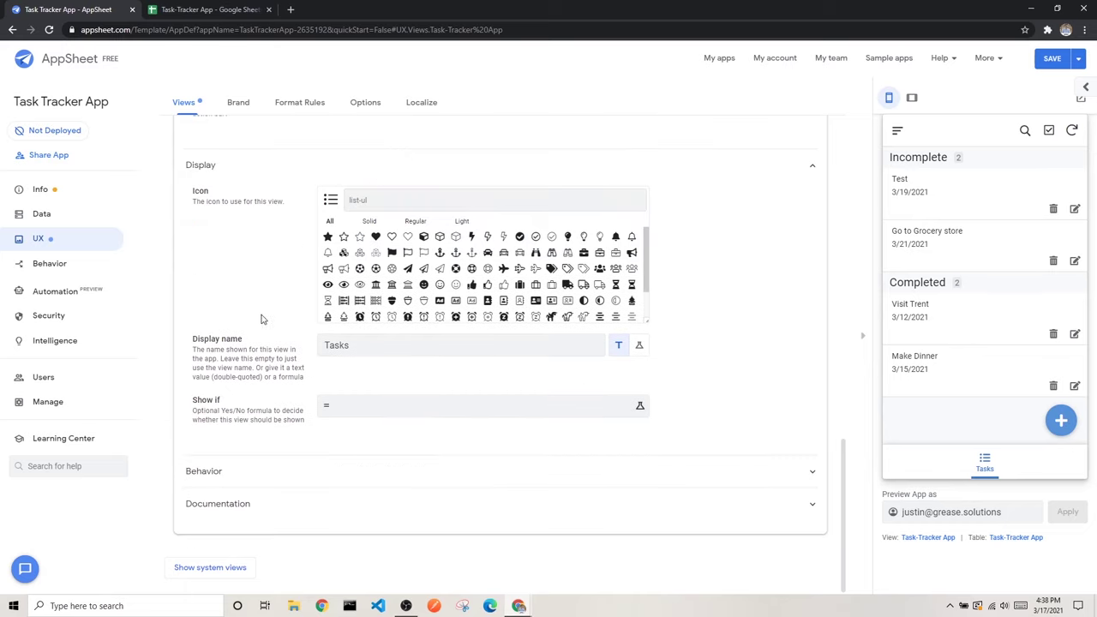
{"action": "left_click", "coordinate": [287, 505]}
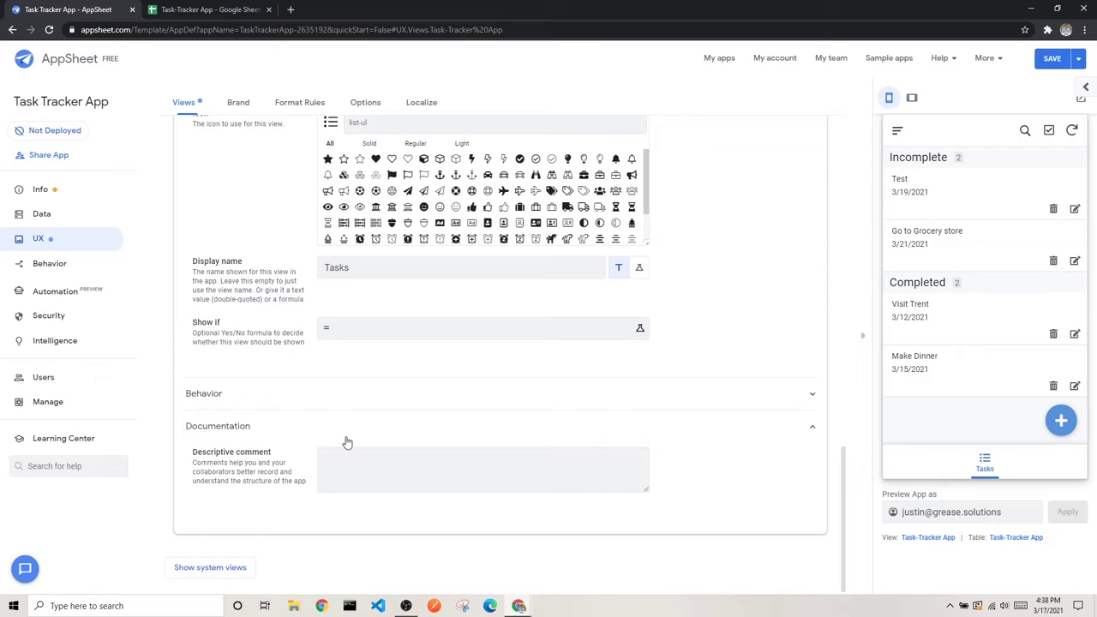
{"action": "left_click", "coordinate": [311, 424]}
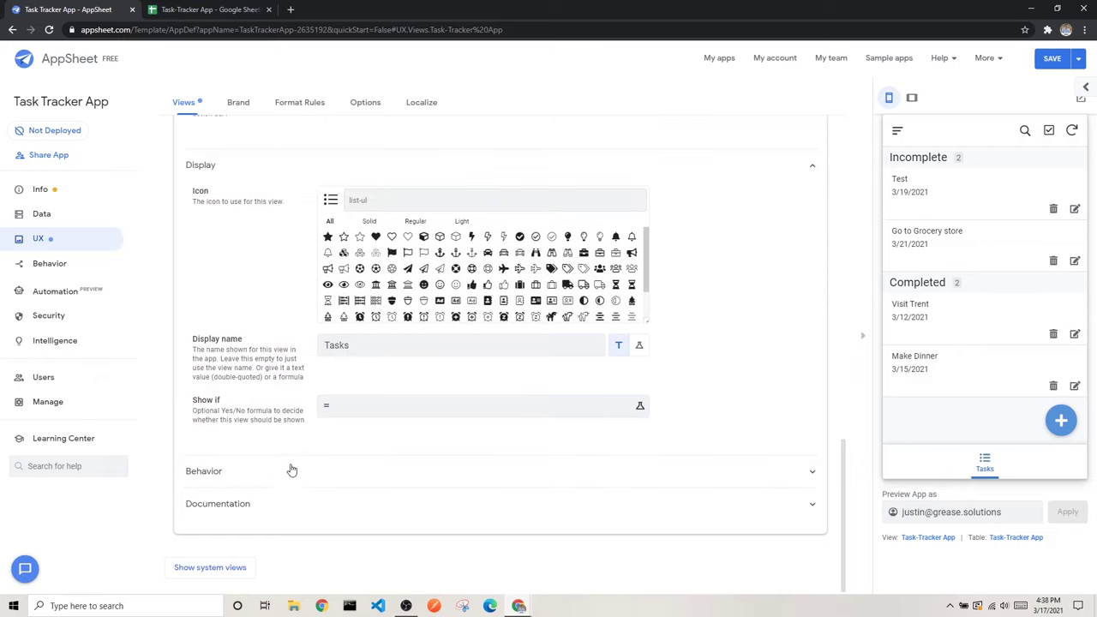
{"action": "left_click", "coordinate": [290, 497]}
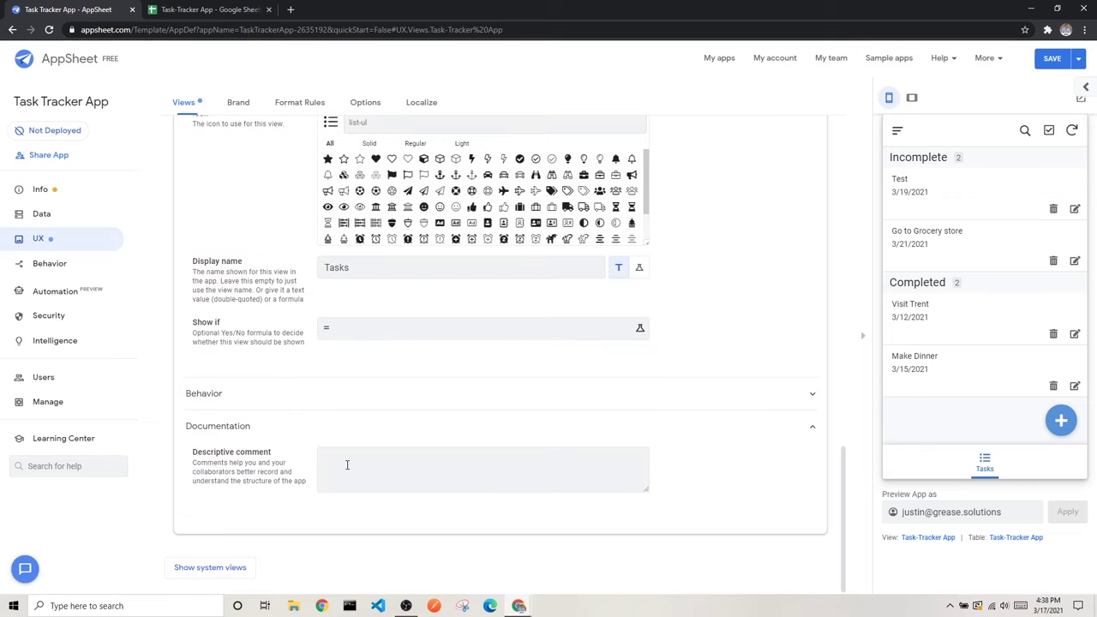
{"action": "left_click", "coordinate": [282, 428]}
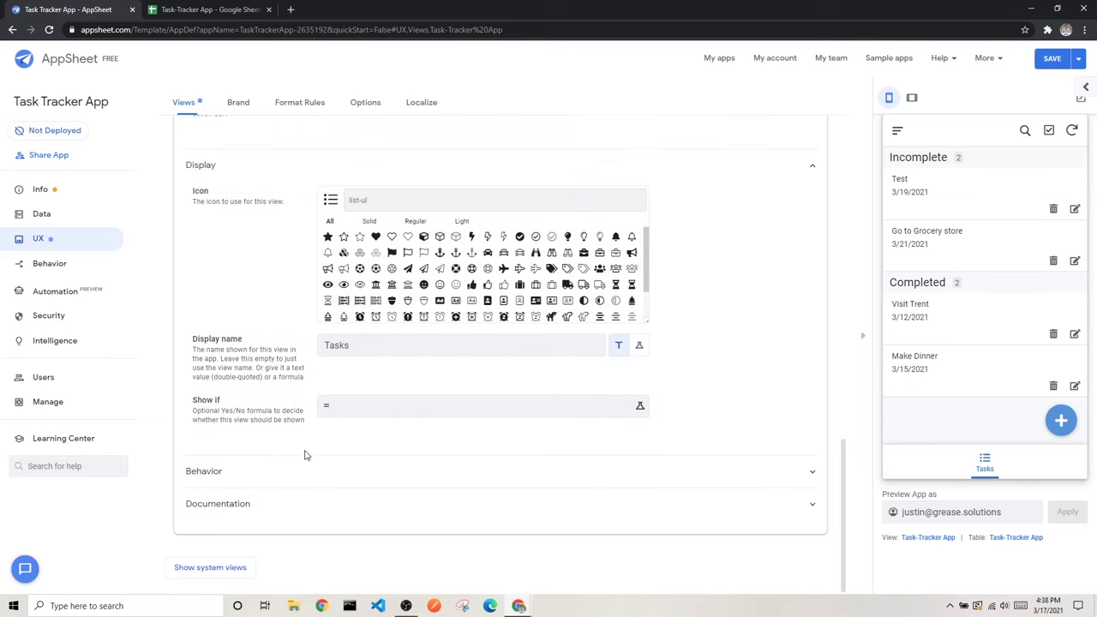
{"action": "scroll", "coordinate": [306, 446], "scroll_direction": "up", "scroll_amount": 2}
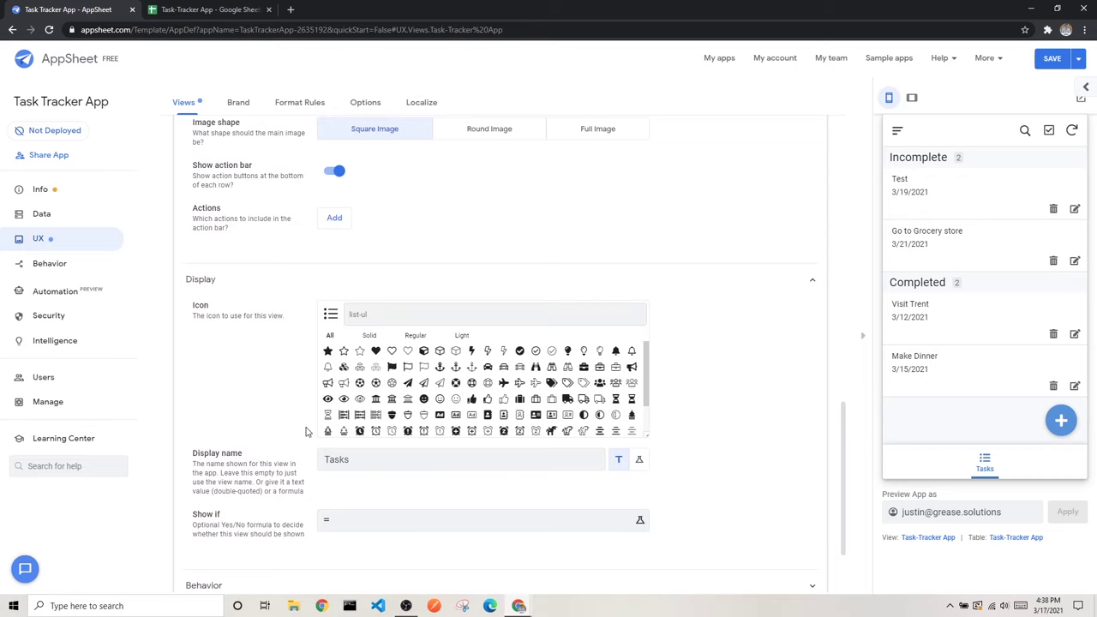
{"action": "scroll", "coordinate": [306, 433], "scroll_direction": "up", "scroll_amount": 10}
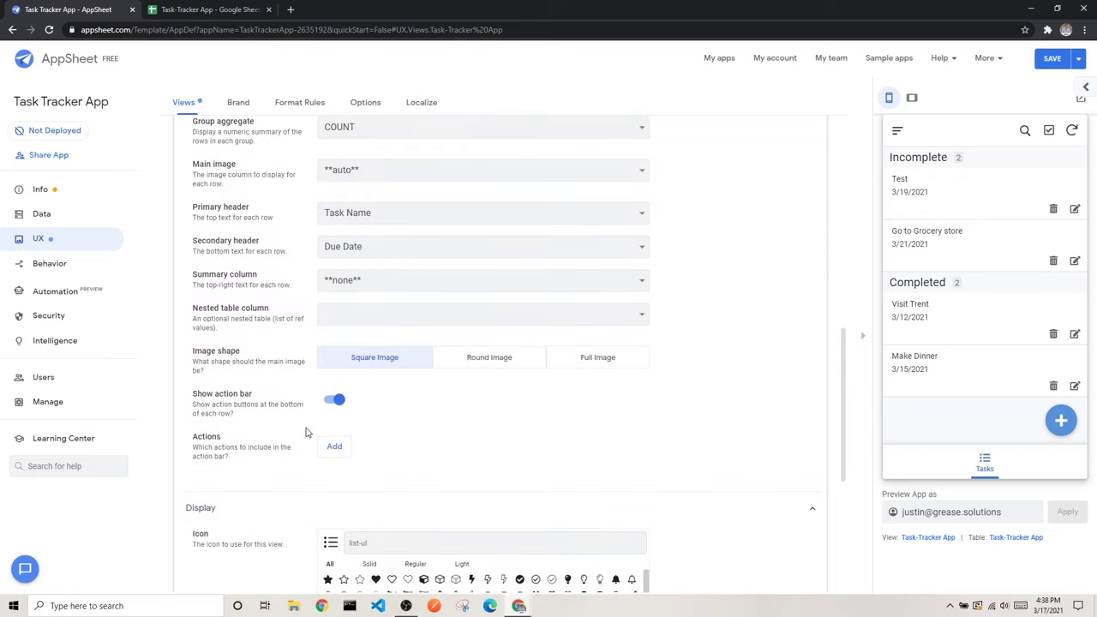
{"action": "scroll", "coordinate": [307, 435], "scroll_direction": "up", "scroll_amount": 3}
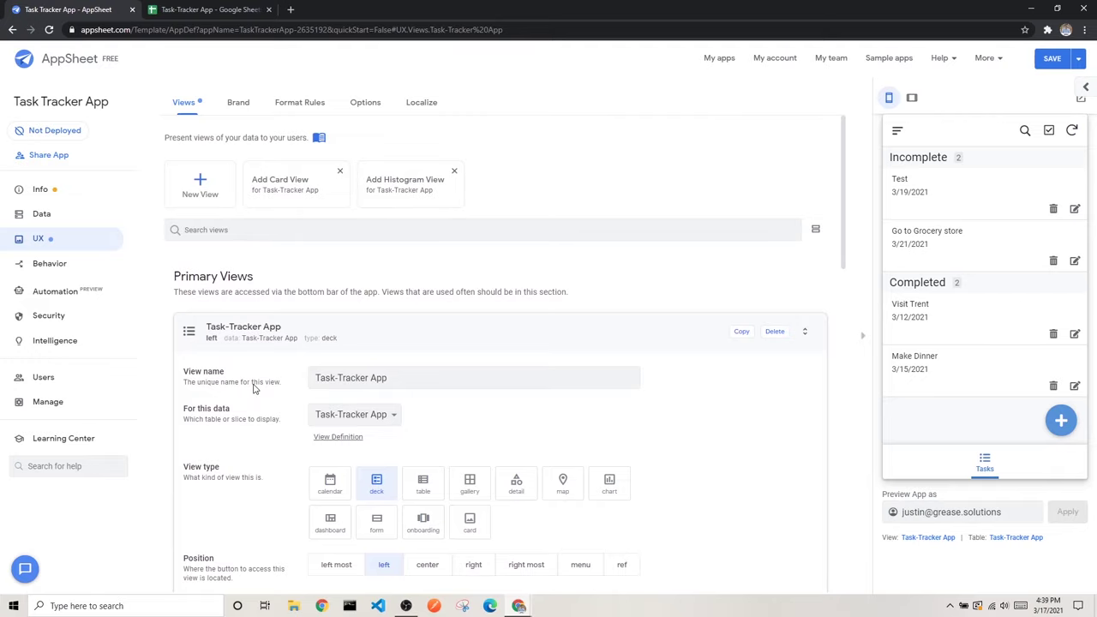
Step: In the Brand settings, preview the dark theme, then restore the light theme
{"action": "left_click", "coordinate": [190, 347]}
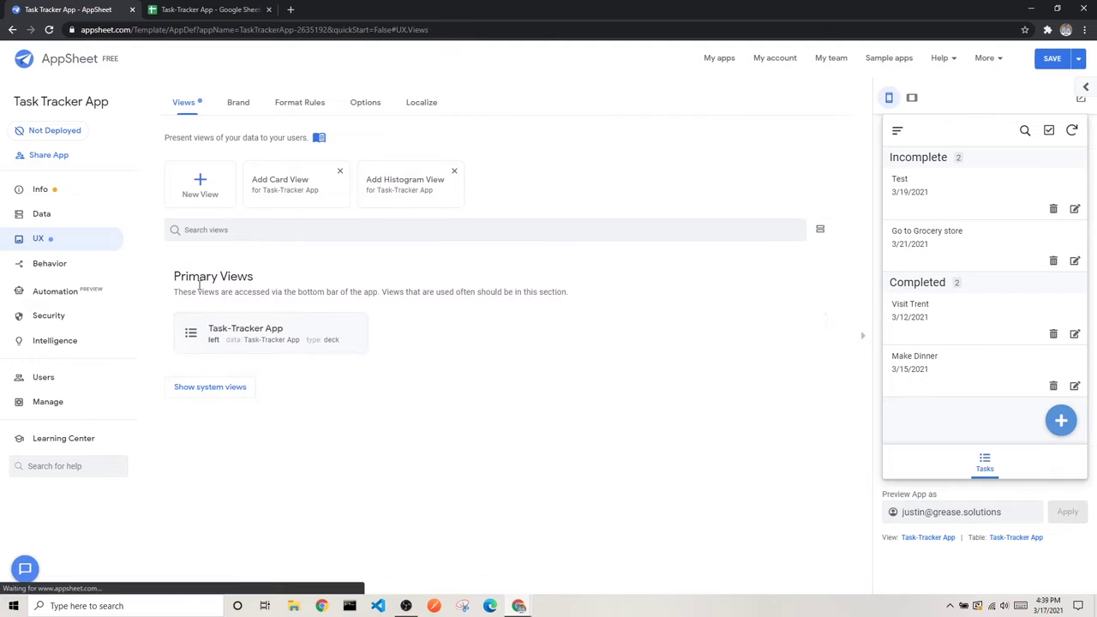
{"action": "left_click", "coordinate": [237, 106]}
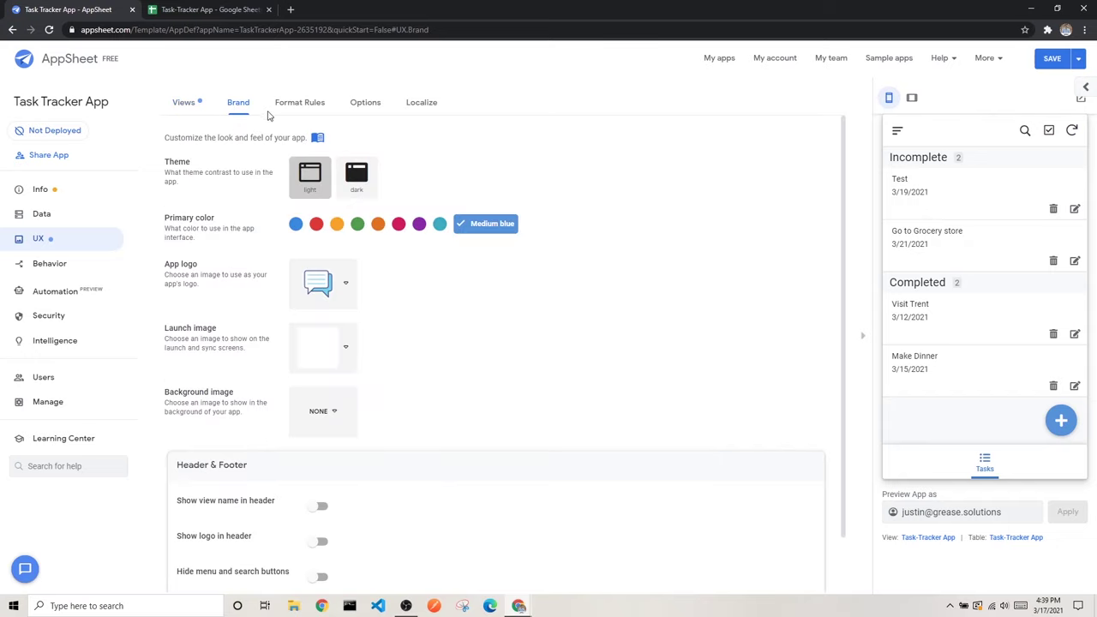
{"action": "scroll", "coordinate": [343, 509], "scroll_direction": "down", "scroll_amount": 1}
{"action": "scroll", "coordinate": [363, 482], "scroll_direction": "up", "scroll_amount": 1}
{"action": "left_click", "coordinate": [363, 177]}
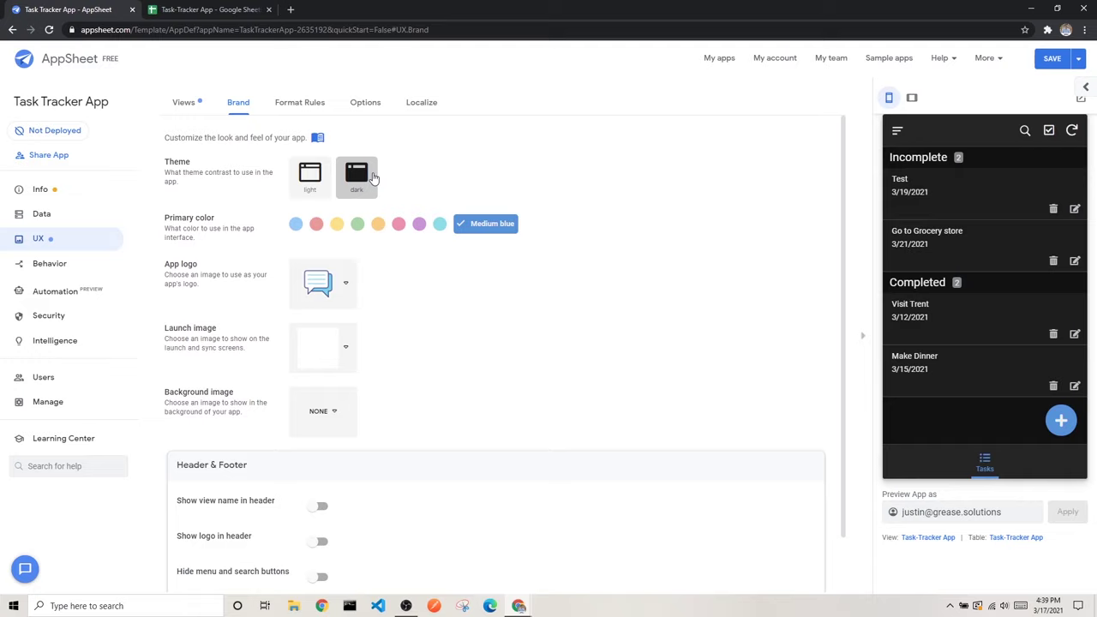
{"action": "left_click", "coordinate": [318, 185]}
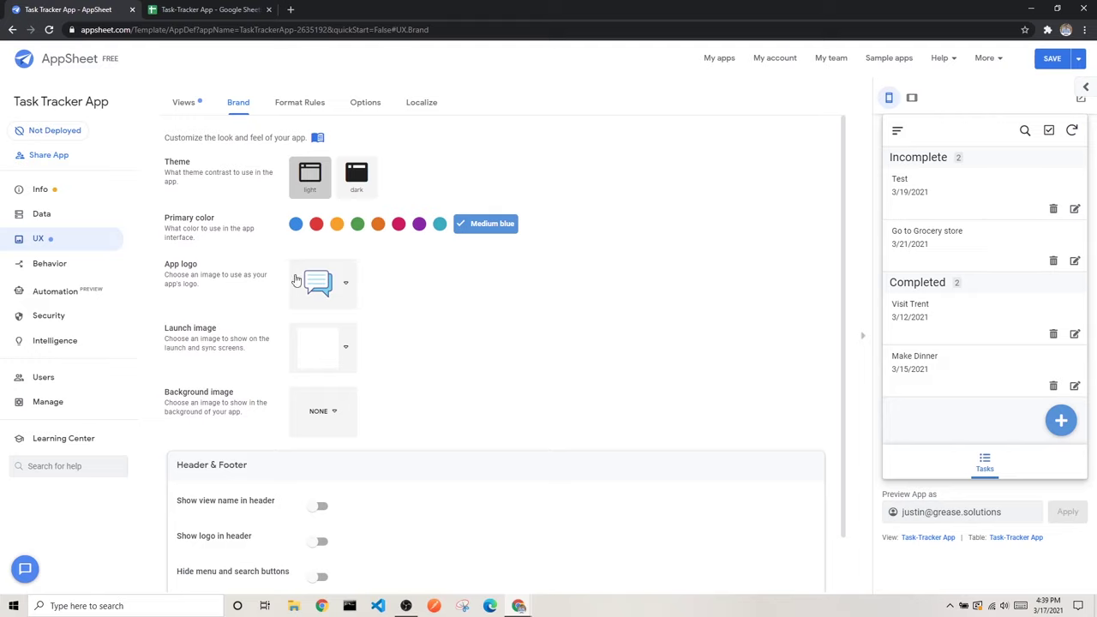
Step: Make the checklist icon the Task Tracker App's logo
{"action": "left_click", "coordinate": [898, 132]}
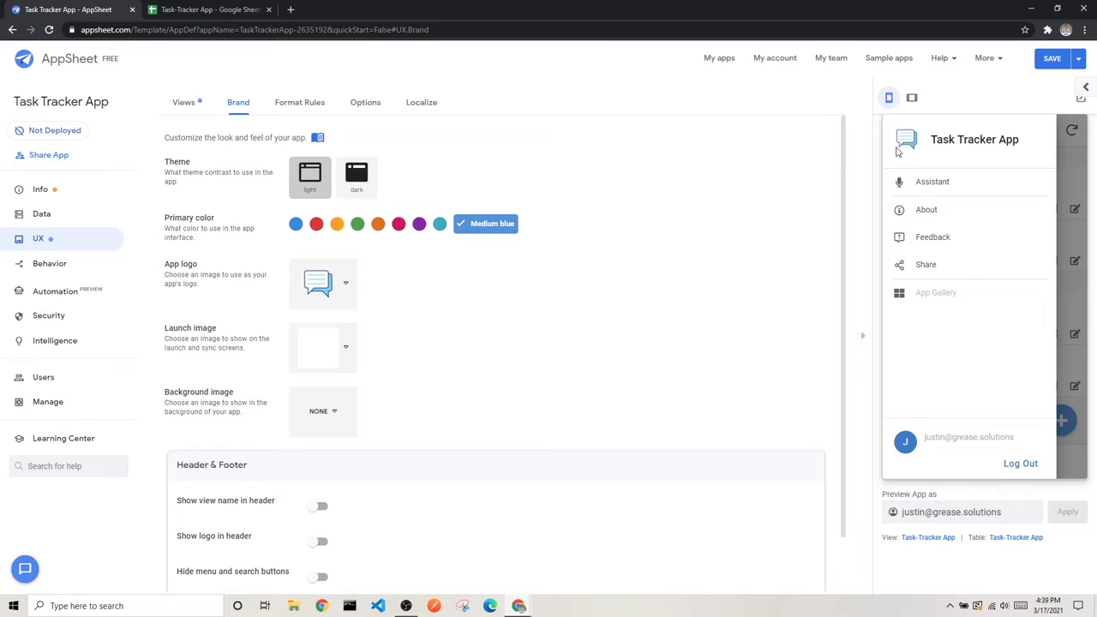
{"action": "left_click", "coordinate": [1071, 170]}
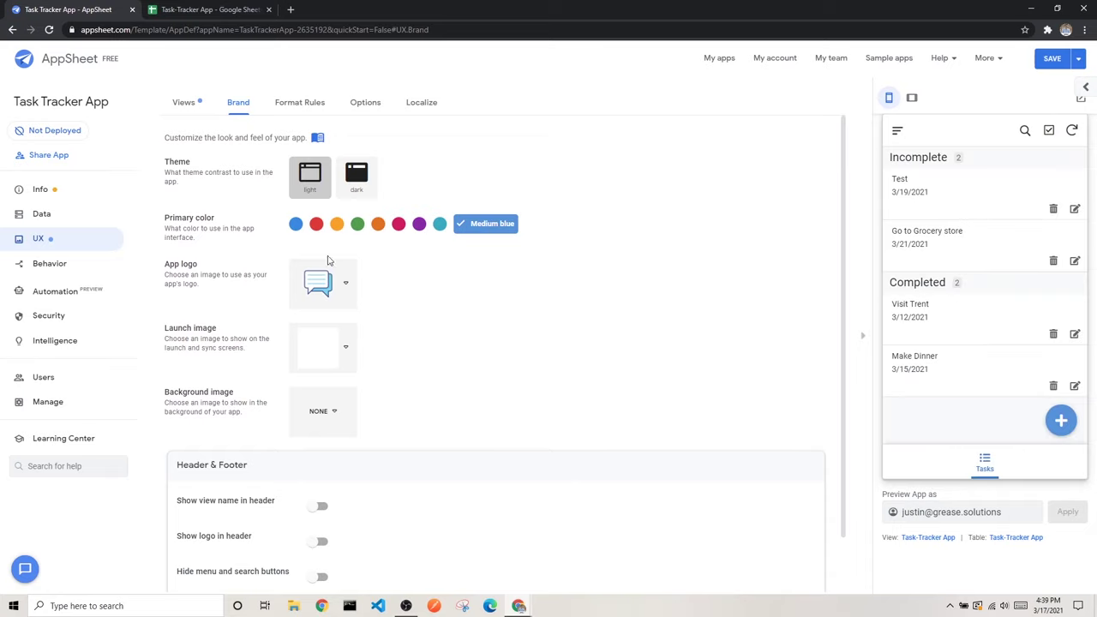
{"action": "left_click", "coordinate": [340, 284]}
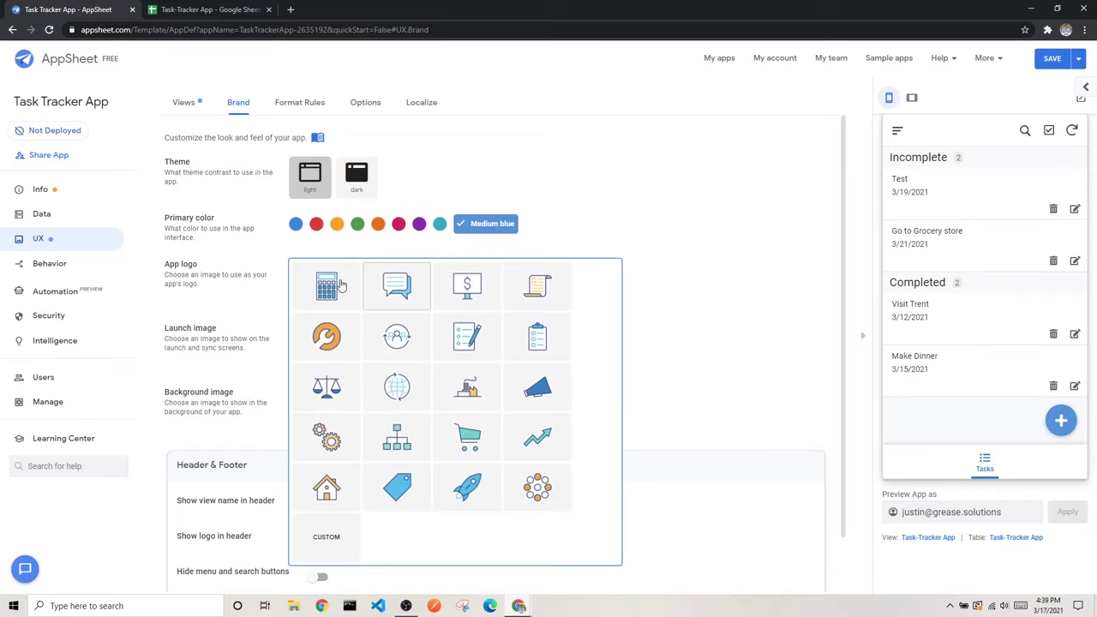
{"action": "left_click", "coordinate": [476, 341]}
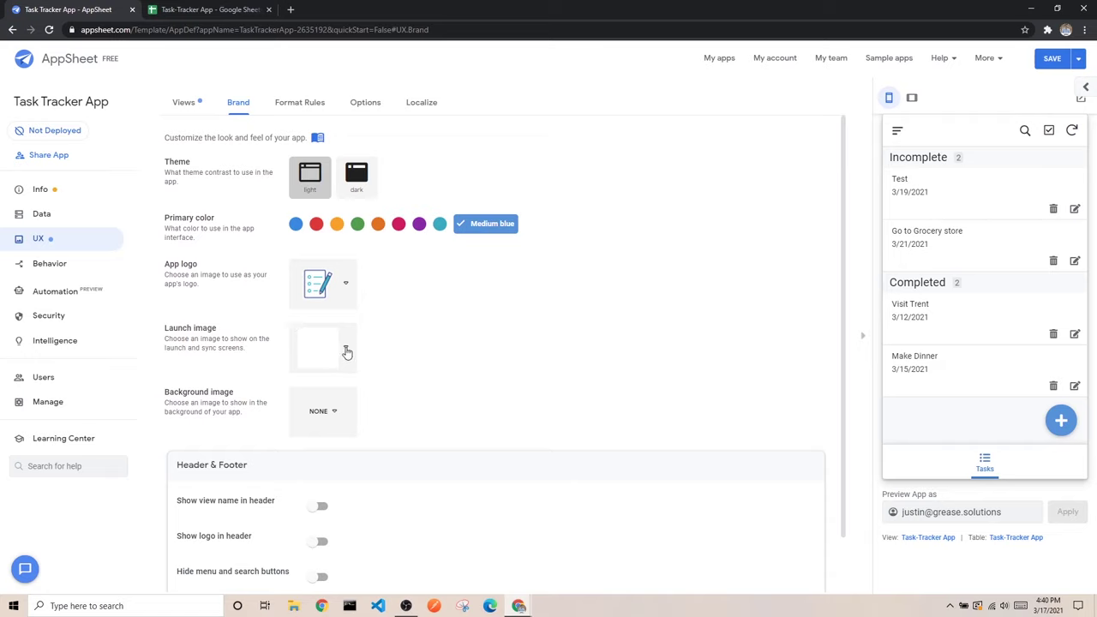
Step: Save the app and set the launch image to the light-blue gradient
{"action": "left_click", "coordinate": [1050, 60]}
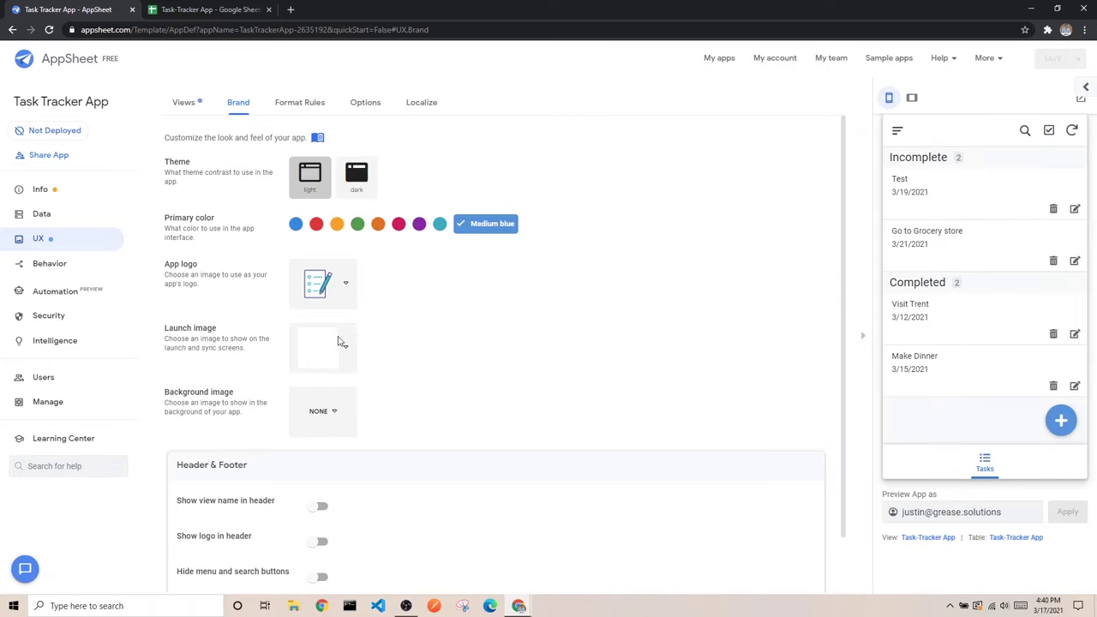
{"action": "left_click", "coordinate": [337, 342]}
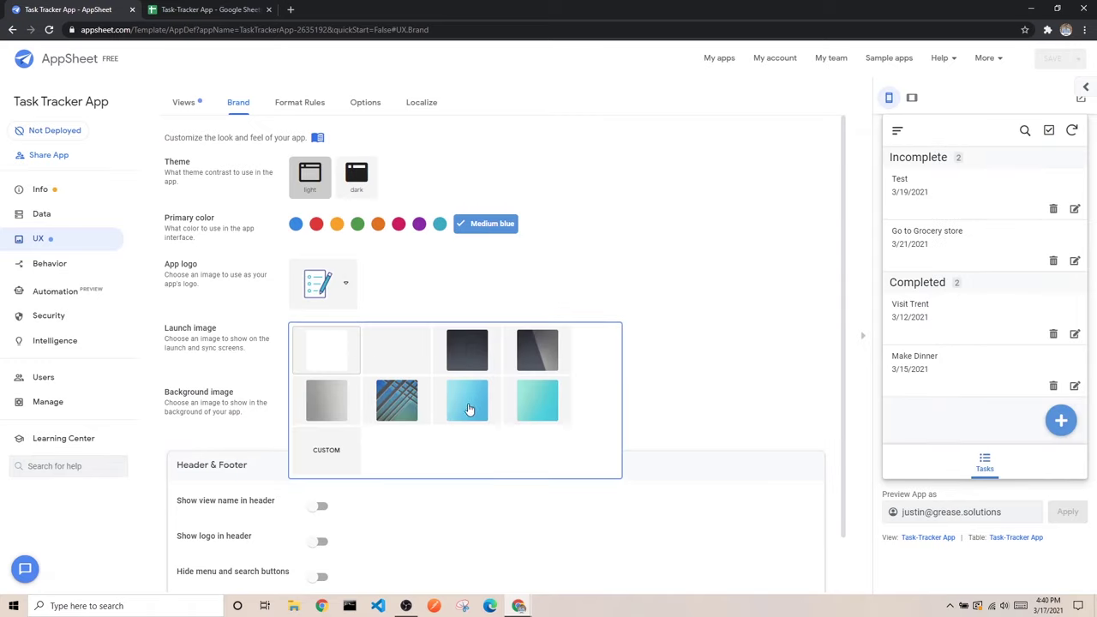
{"action": "left_click", "coordinate": [468, 411]}
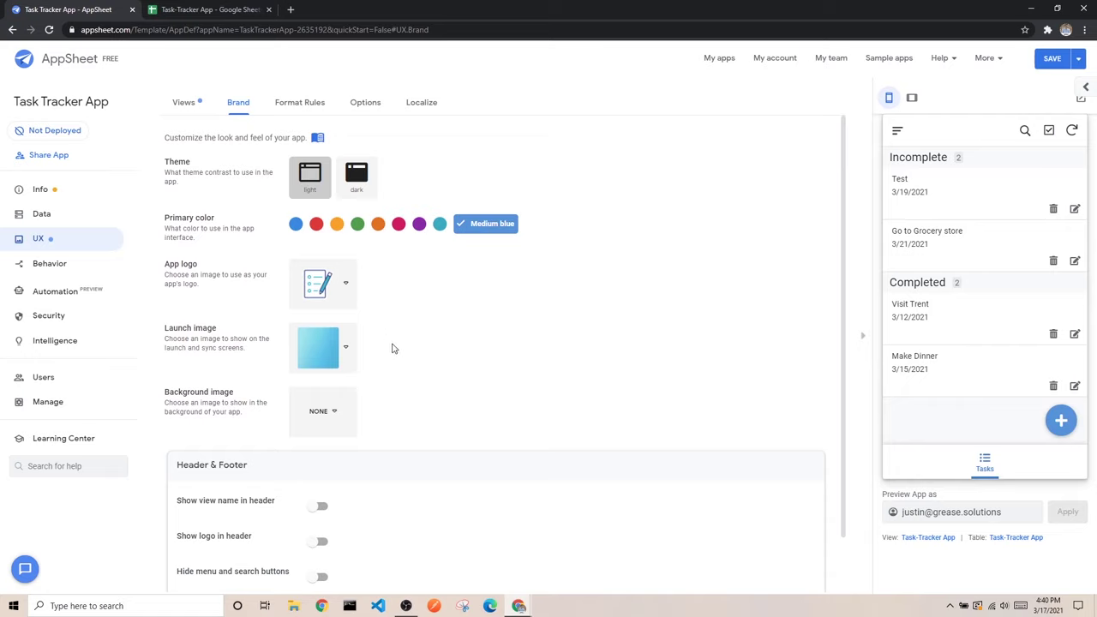
Step: Set the background image to the dark pattern and check the Make Dinner task in the preview
{"action": "left_click", "coordinate": [329, 422]}
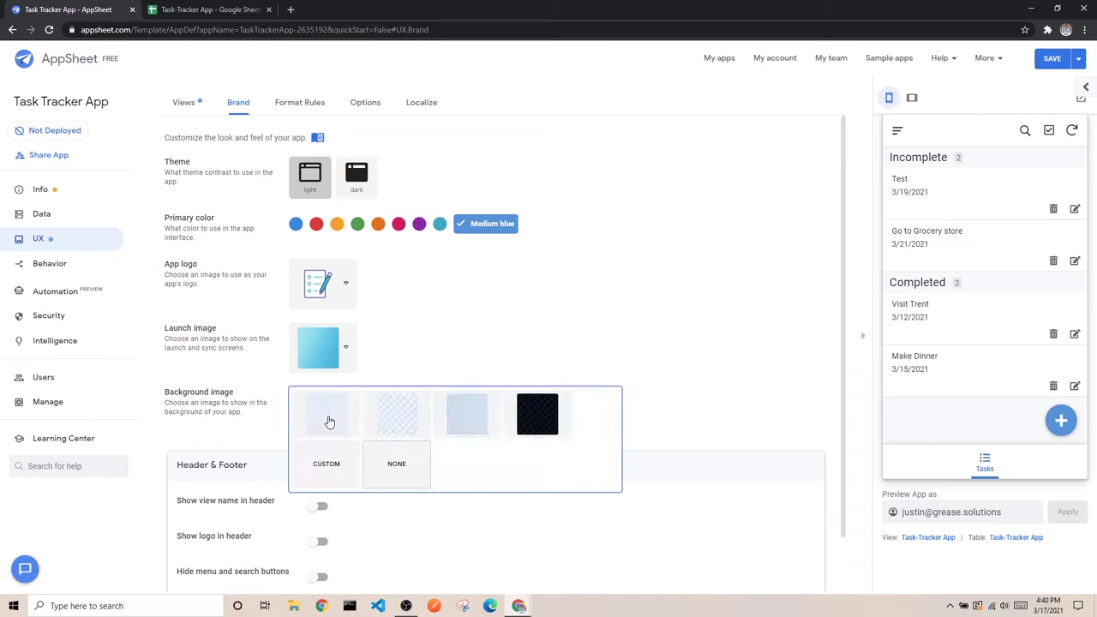
{"action": "left_click", "coordinate": [542, 418]}
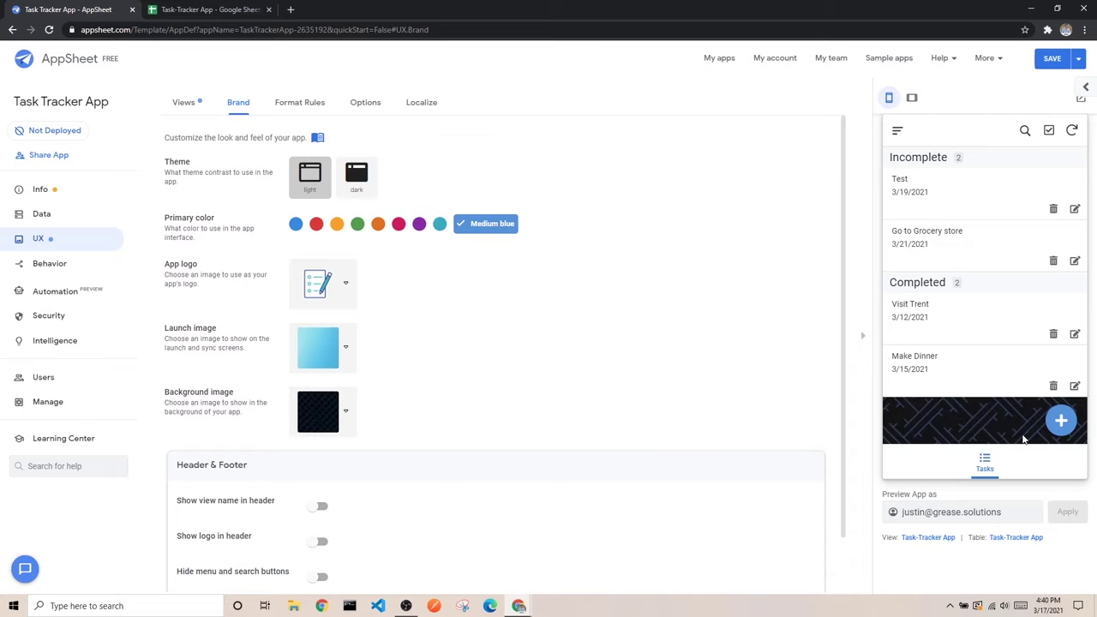
{"action": "left_click", "coordinate": [974, 386]}
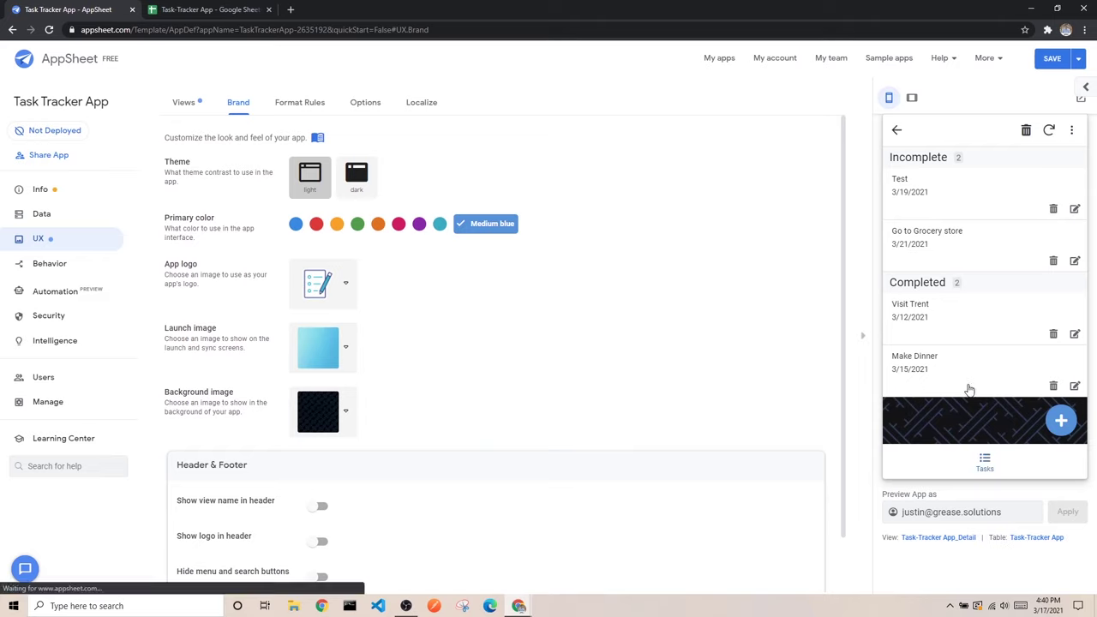
{"action": "left_click", "coordinate": [895, 129]}
{"action": "left_click", "coordinate": [985, 461]}
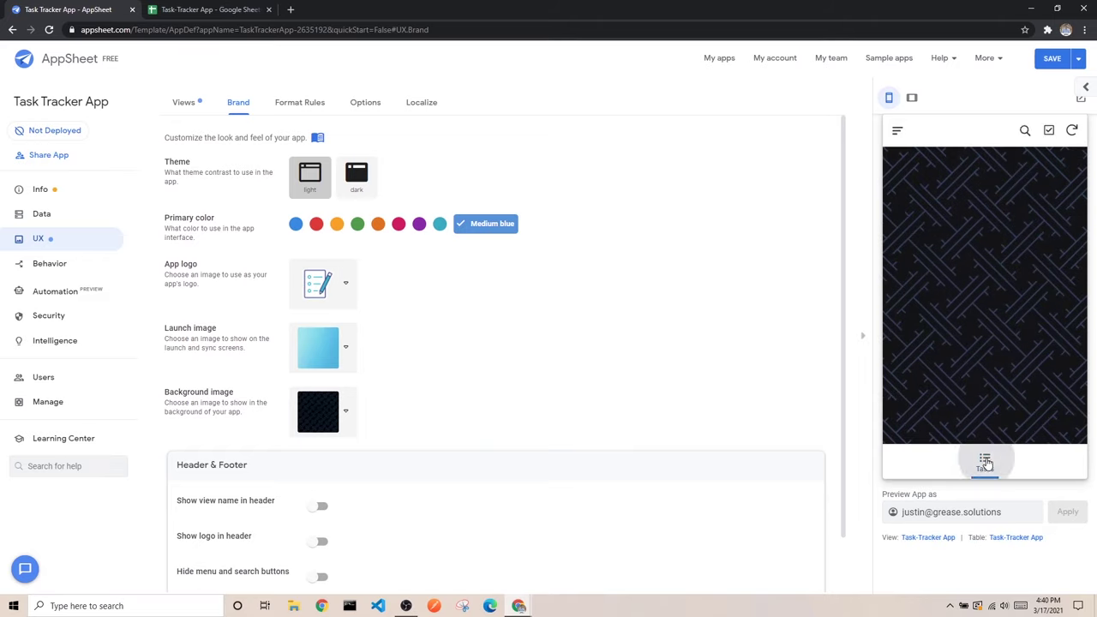
Step: Set the background image back to none and save the app
{"action": "left_click", "coordinate": [343, 414]}
{"action": "left_click", "coordinate": [410, 474]}
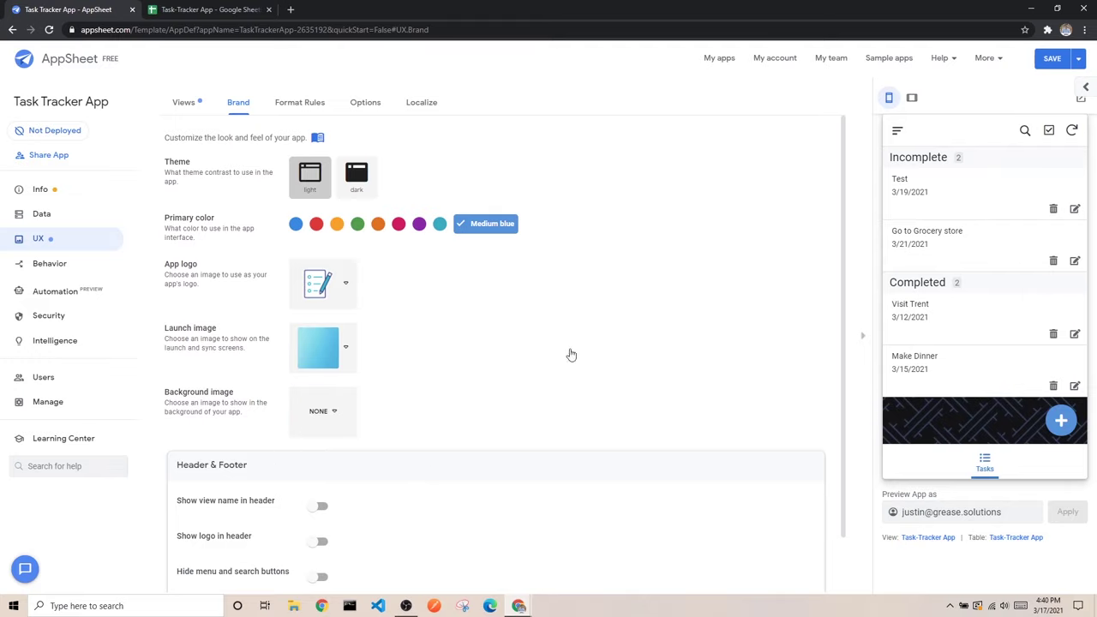
{"action": "left_click", "coordinate": [1051, 62]}
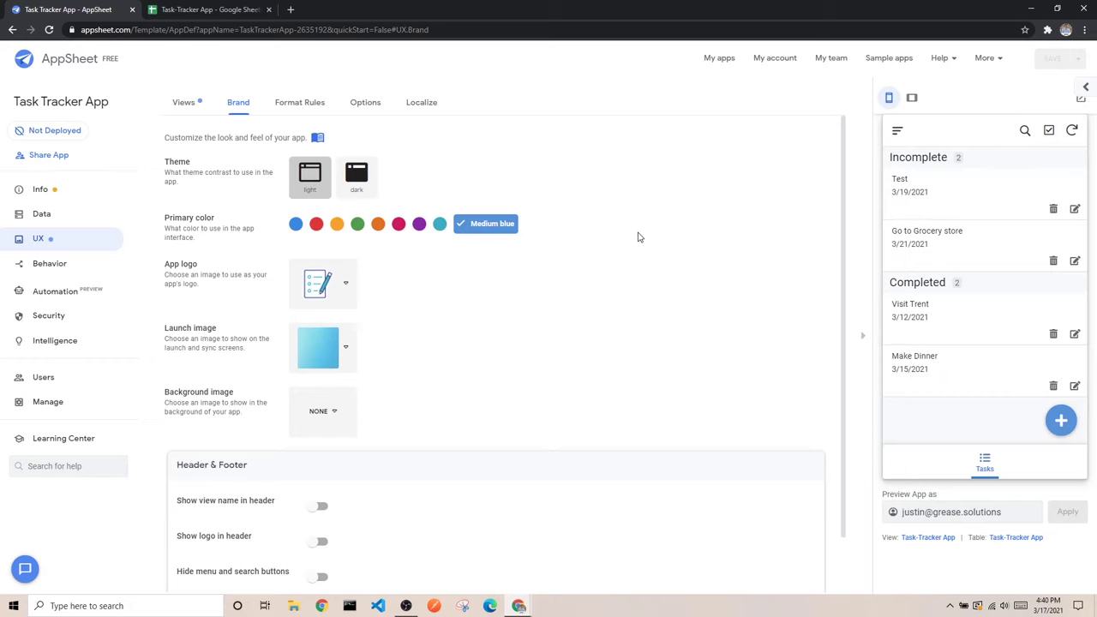
{"action": "scroll", "coordinate": [448, 306], "scroll_direction": "down", "scroll_amount": 1}
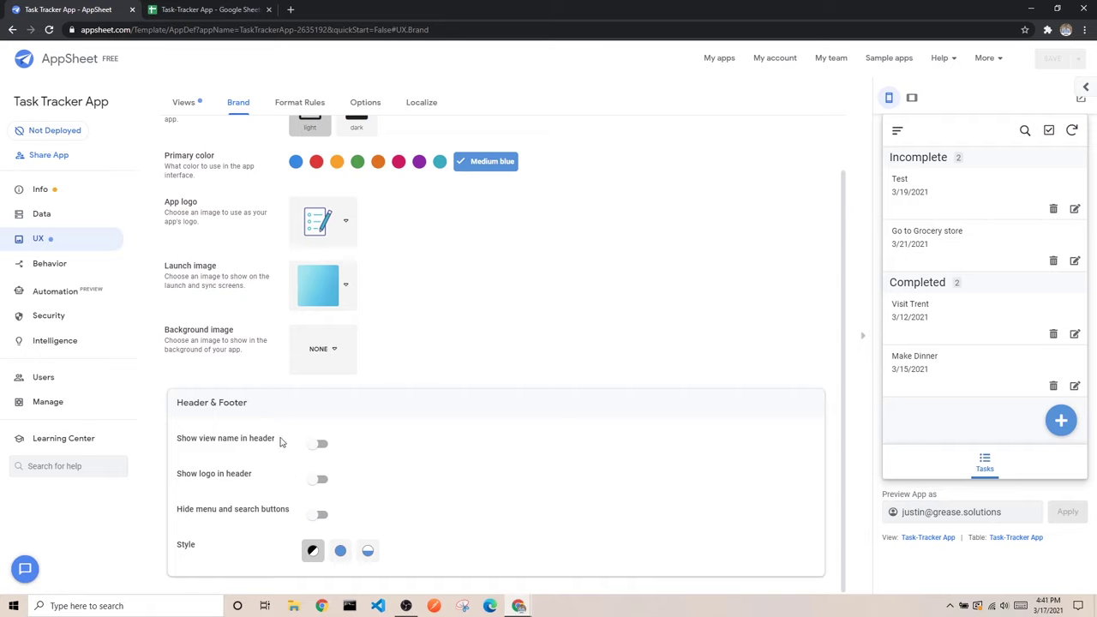
Step: Show the view name in the app header and view the Test task's details in the preview
{"action": "left_click", "coordinate": [317, 445]}
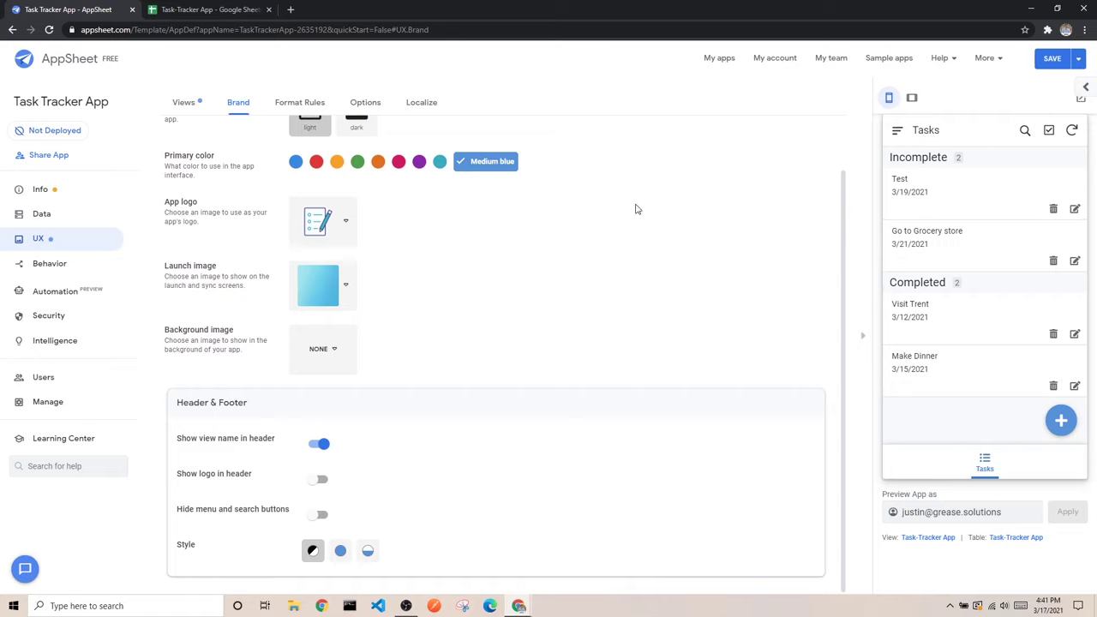
{"action": "left_click", "coordinate": [964, 196]}
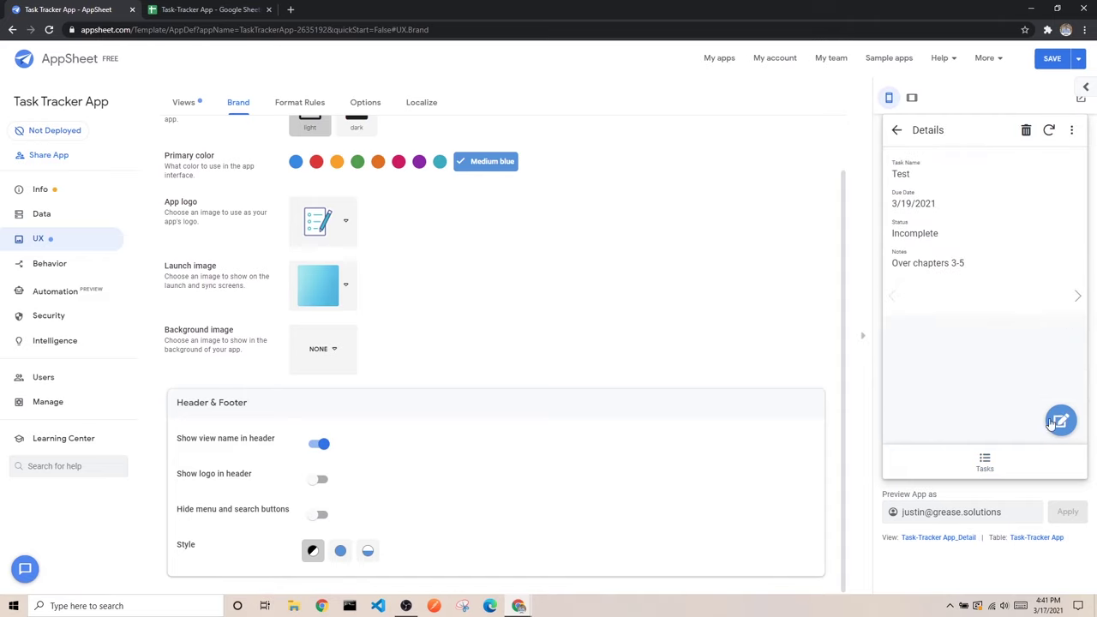
{"action": "left_click", "coordinate": [896, 130]}
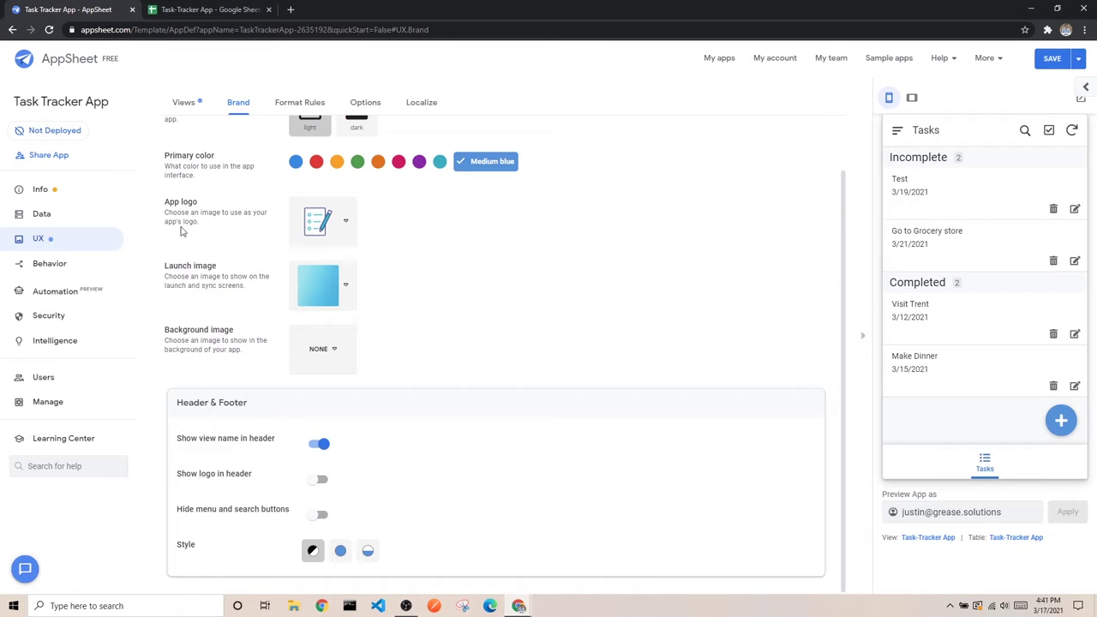
Step: Turn on Show logo in header on the Brand tab
{"action": "left_click_drag", "start_coordinate": [167, 205], "coordinate": [200, 205]}
{"action": "left_click", "coordinate": [210, 207]}
{"action": "left_click", "coordinate": [319, 481]}
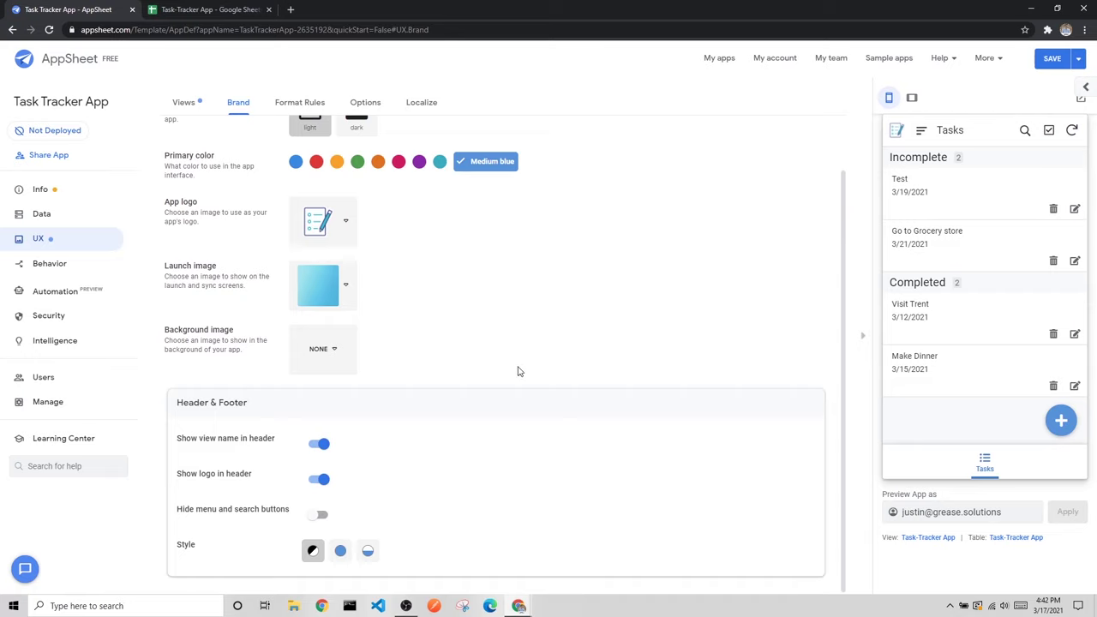
Step: Toggle Hide menu and search buttons on and off, then confirm the drawer and search still work
{"action": "left_click", "coordinate": [318, 517]}
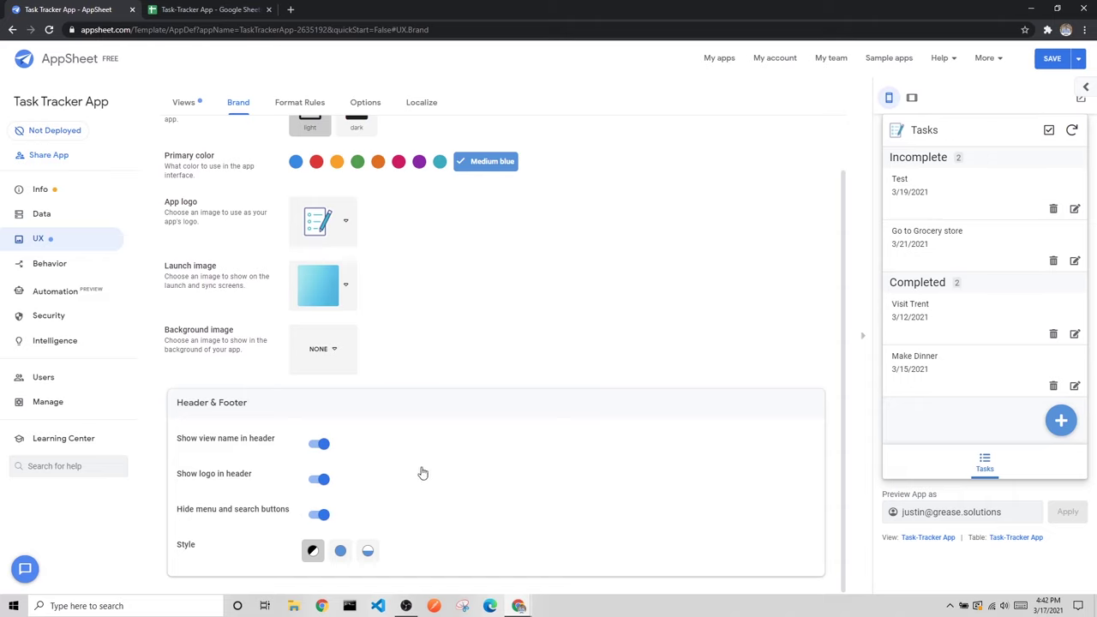
{"action": "left_click", "coordinate": [320, 516]}
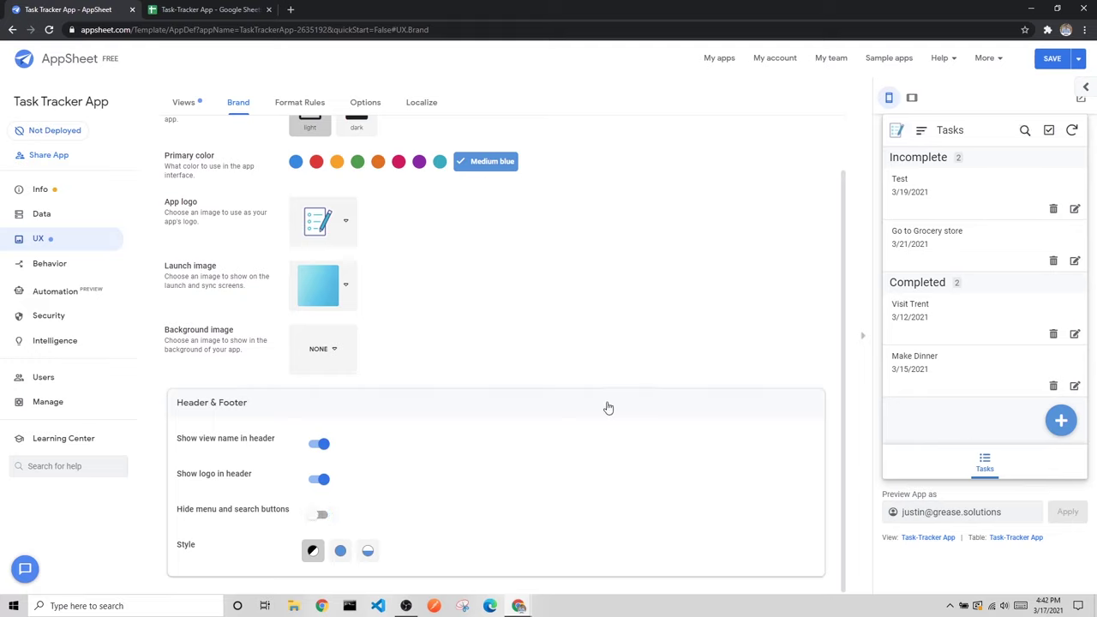
{"action": "left_click", "coordinate": [920, 133]}
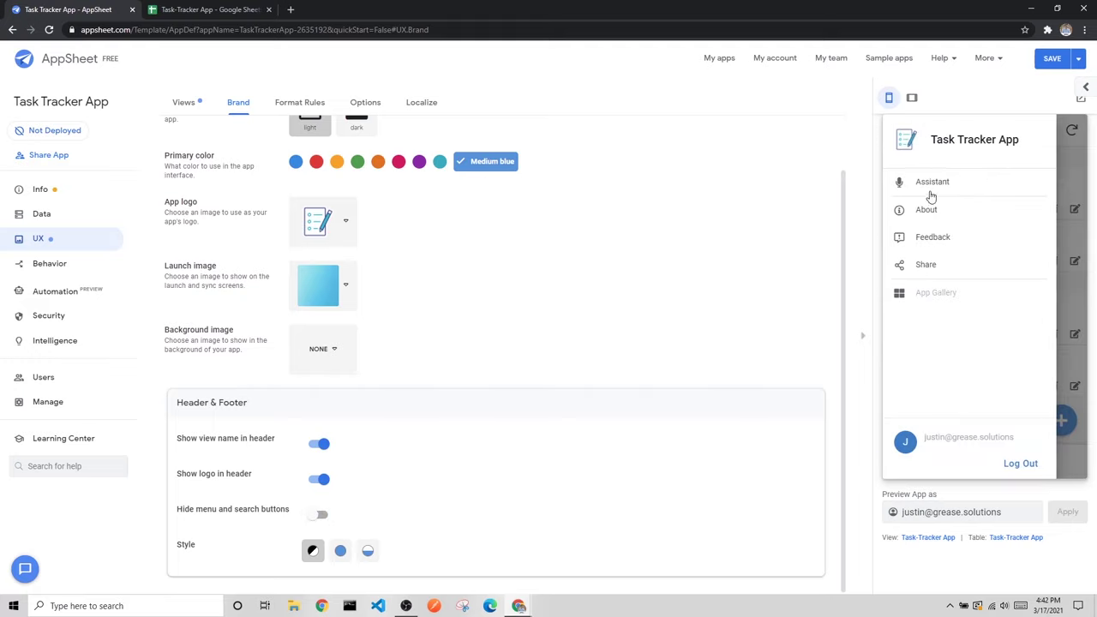
{"action": "left_click", "coordinate": [1068, 284]}
{"action": "left_click", "coordinate": [1025, 133]}
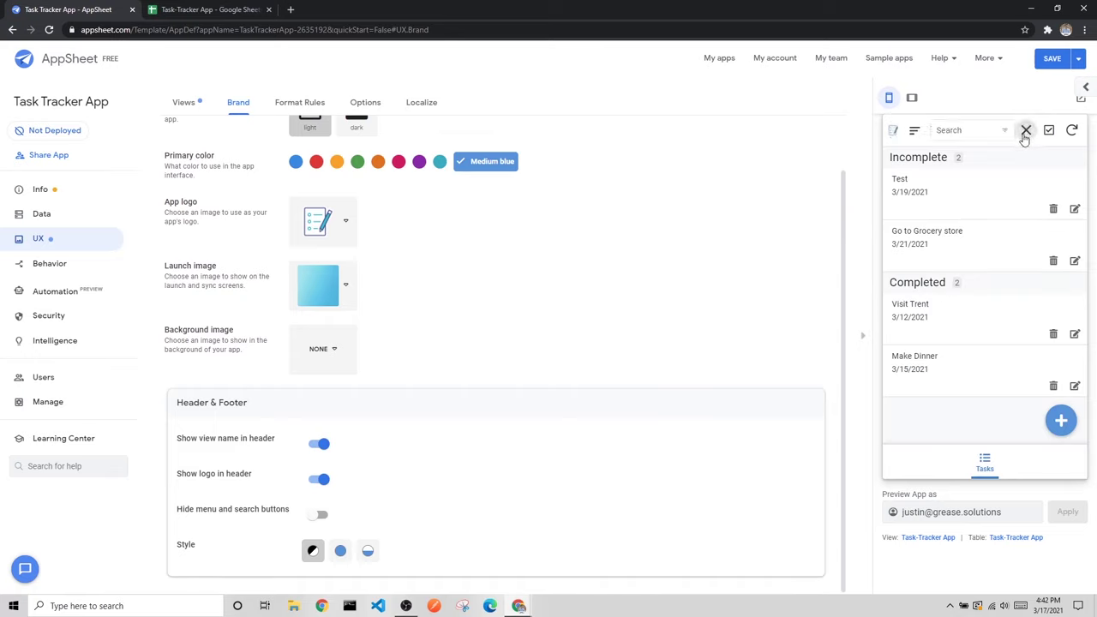
{"action": "left_click", "coordinate": [1024, 129]}
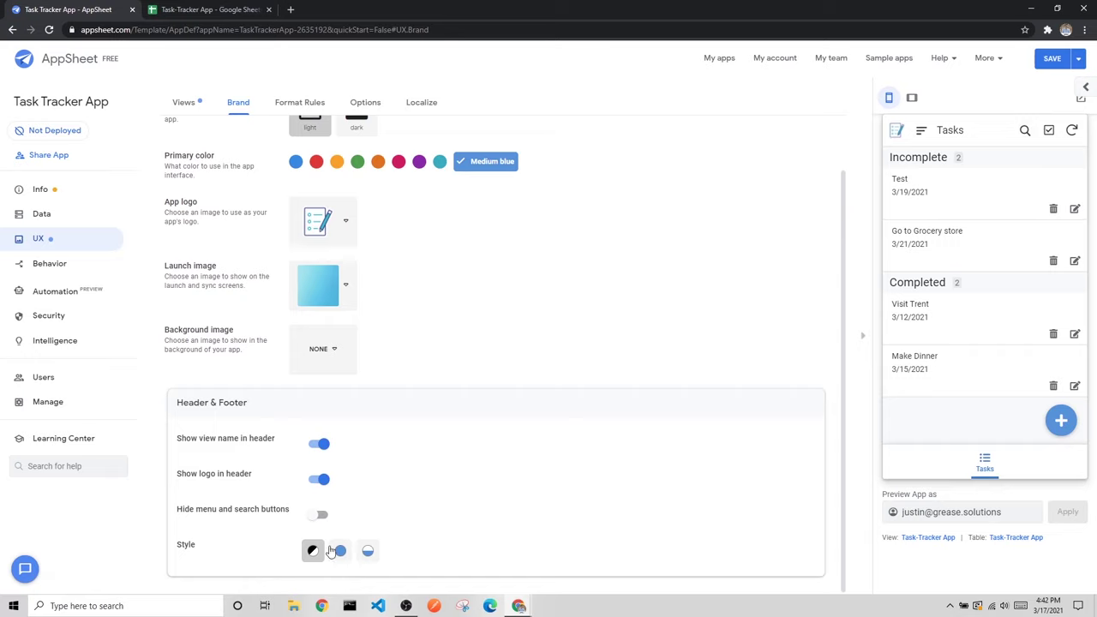
Step: Compare the Colored and Accented Footer styles, settling on Accented Footer
{"action": "left_click", "coordinate": [343, 554]}
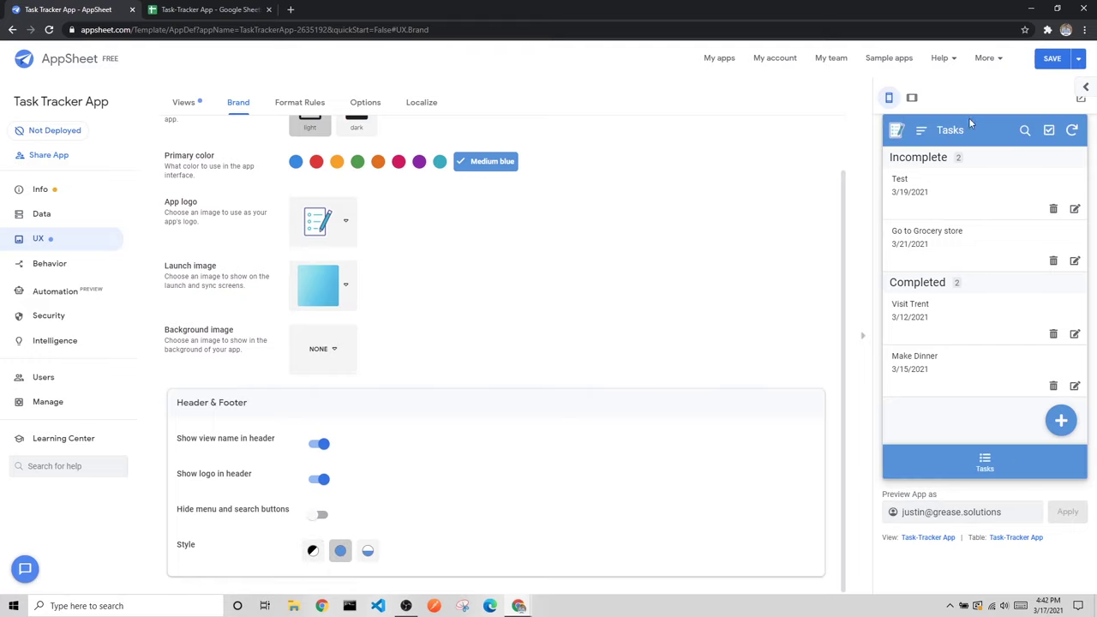
{"action": "left_click", "coordinate": [368, 555]}
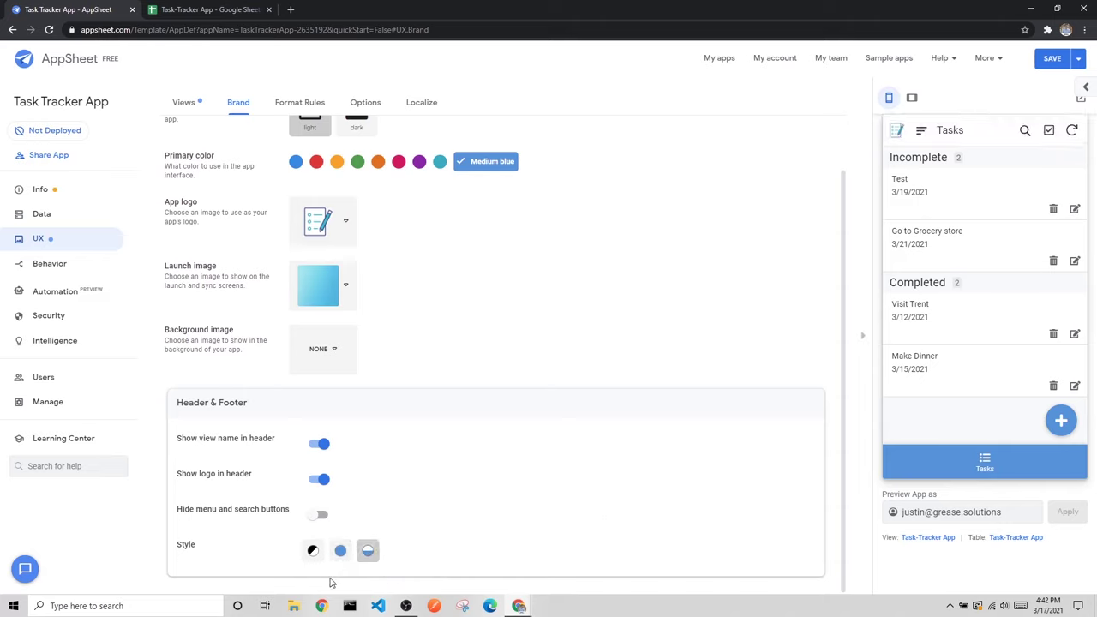
{"action": "left_click", "coordinate": [340, 561]}
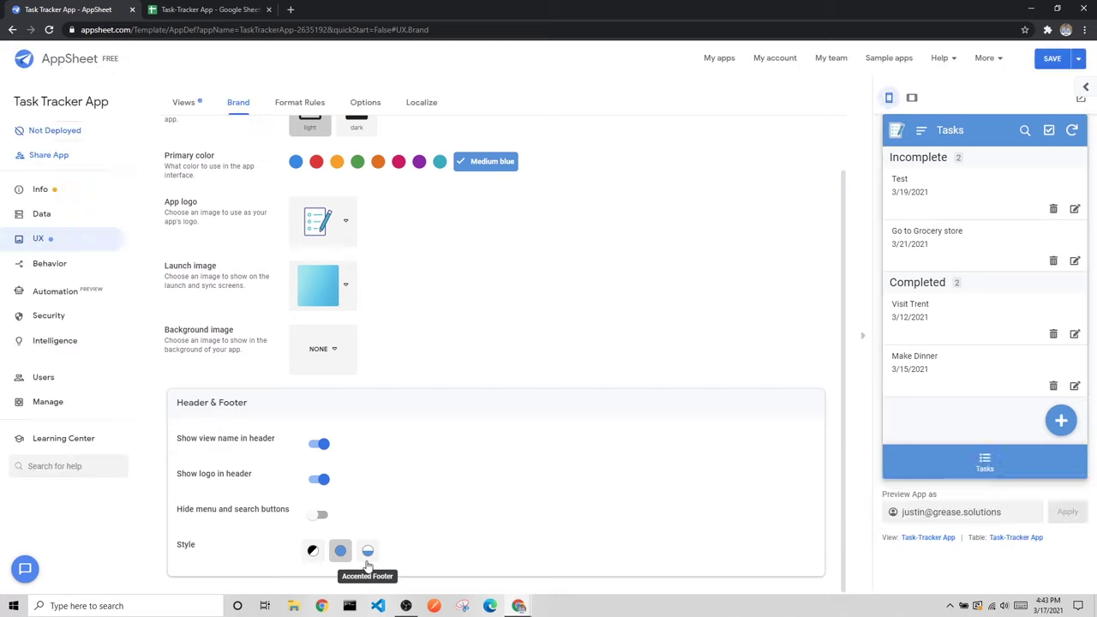
{"action": "left_click", "coordinate": [367, 556]}
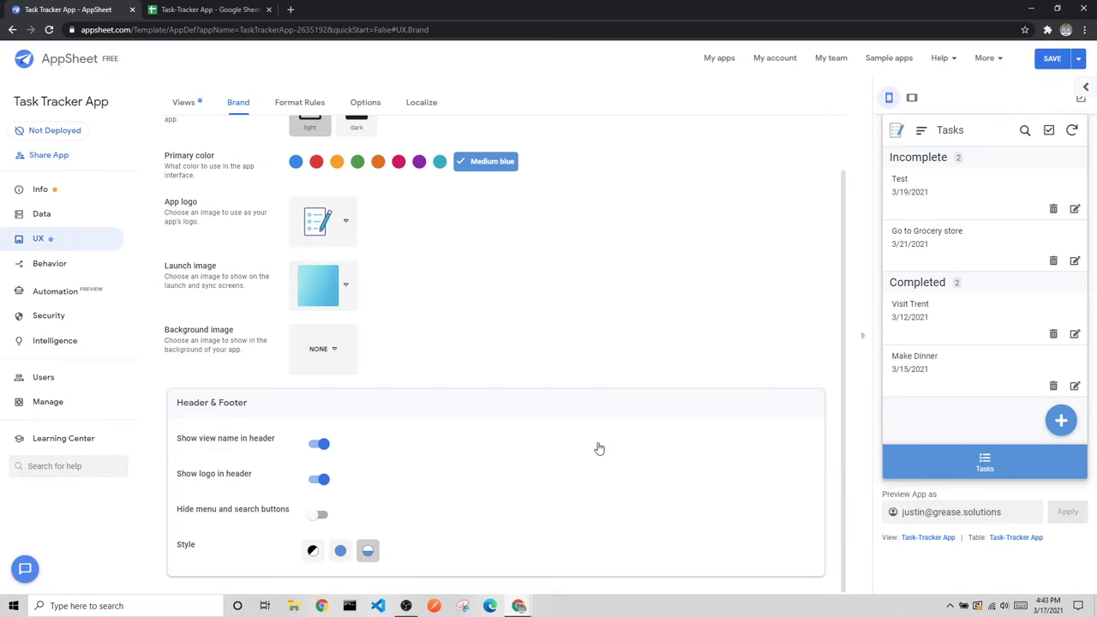
Step: Save the app and go to the Views page
{"action": "scroll", "coordinate": [591, 448], "scroll_direction": "up", "scroll_amount": 1}
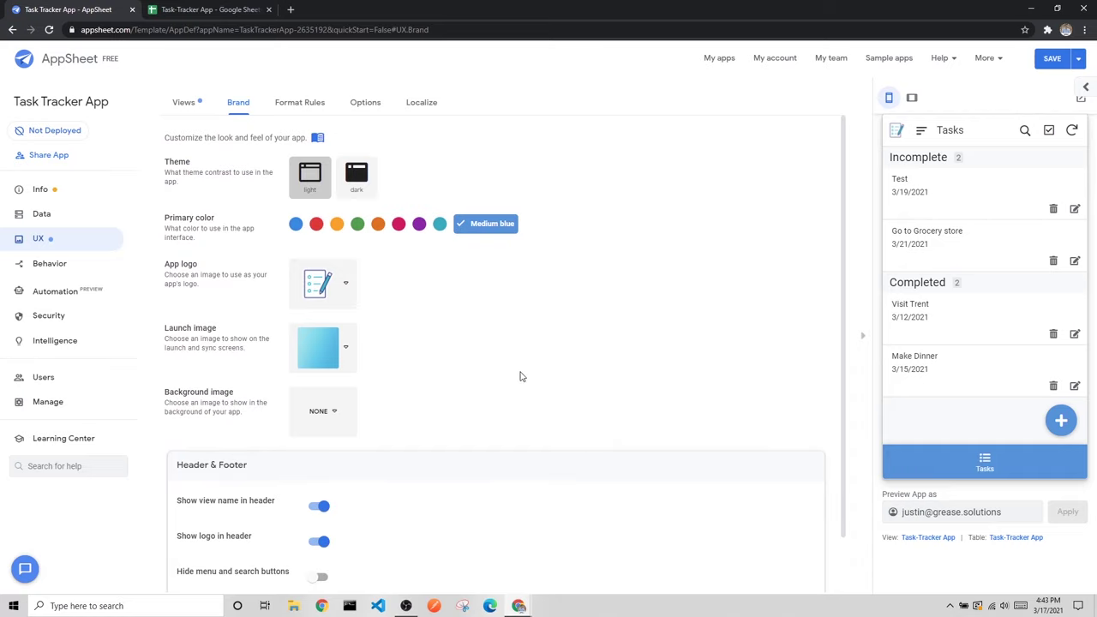
{"action": "scroll", "coordinate": [521, 377], "scroll_direction": "down", "scroll_amount": 1}
{"action": "scroll", "coordinate": [500, 416], "scroll_direction": "up", "scroll_amount": 1}
{"action": "left_click", "coordinate": [1051, 57]}
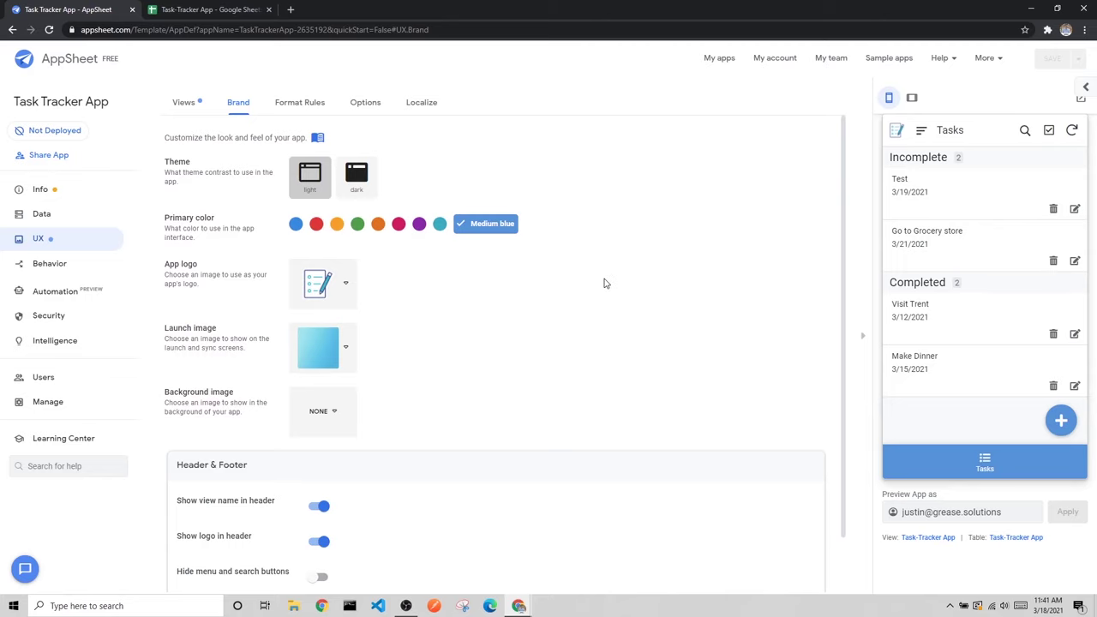
{"action": "left_click", "coordinate": [189, 104]}
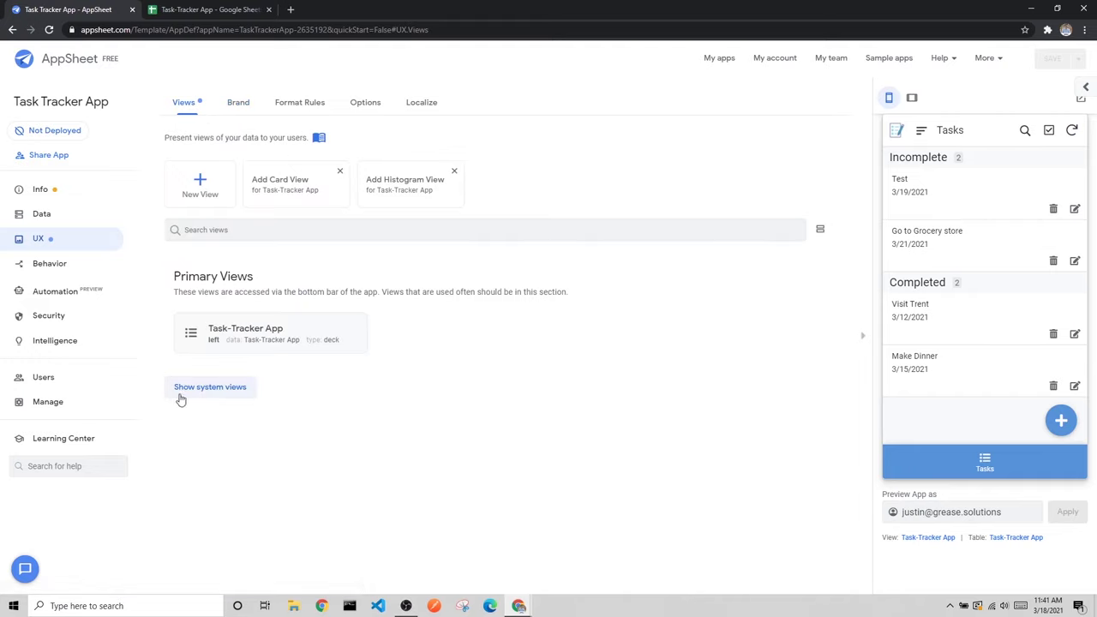
Step: Show system views and open the Task-Tracker App_Detail view settings from the preview
{"action": "left_click", "coordinate": [224, 387]}
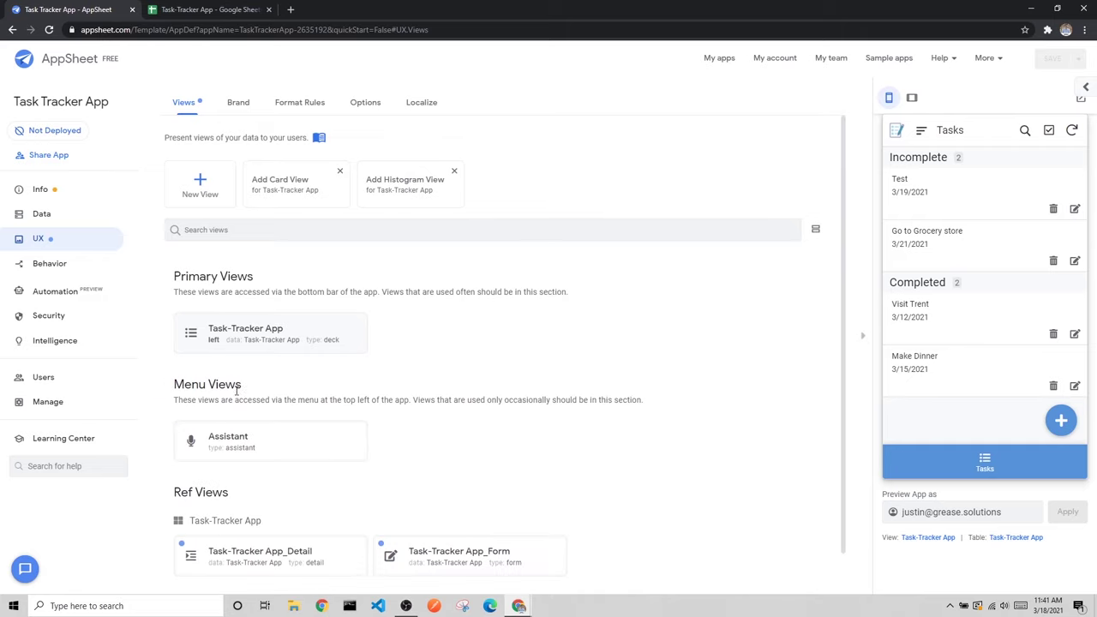
{"action": "scroll", "coordinate": [467, 351], "scroll_direction": "down", "scroll_amount": 1}
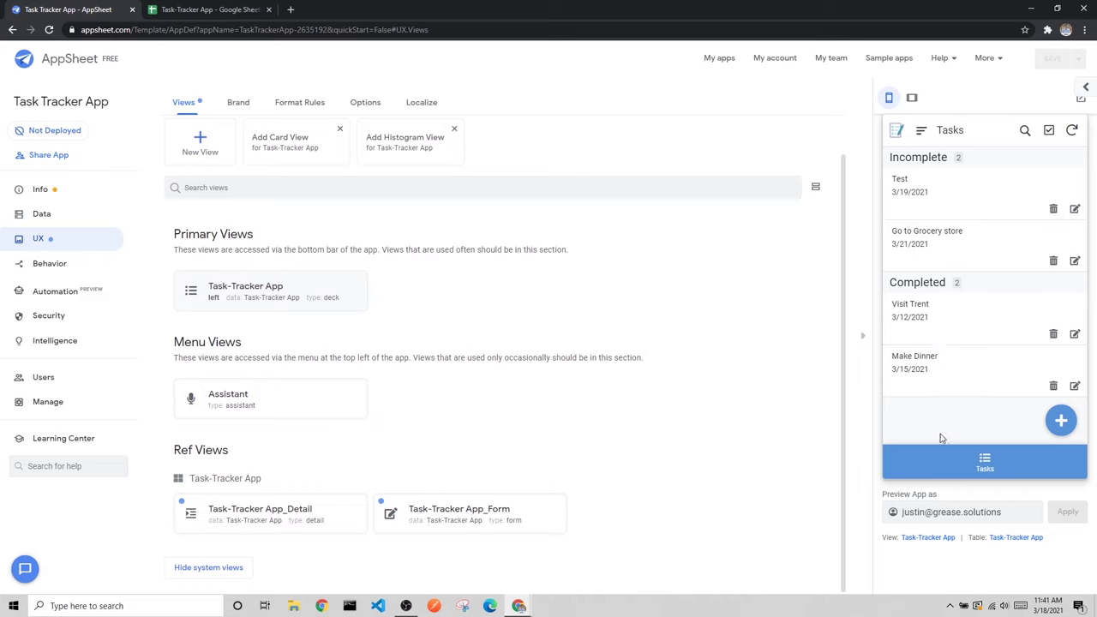
{"action": "left_click", "coordinate": [957, 206]}
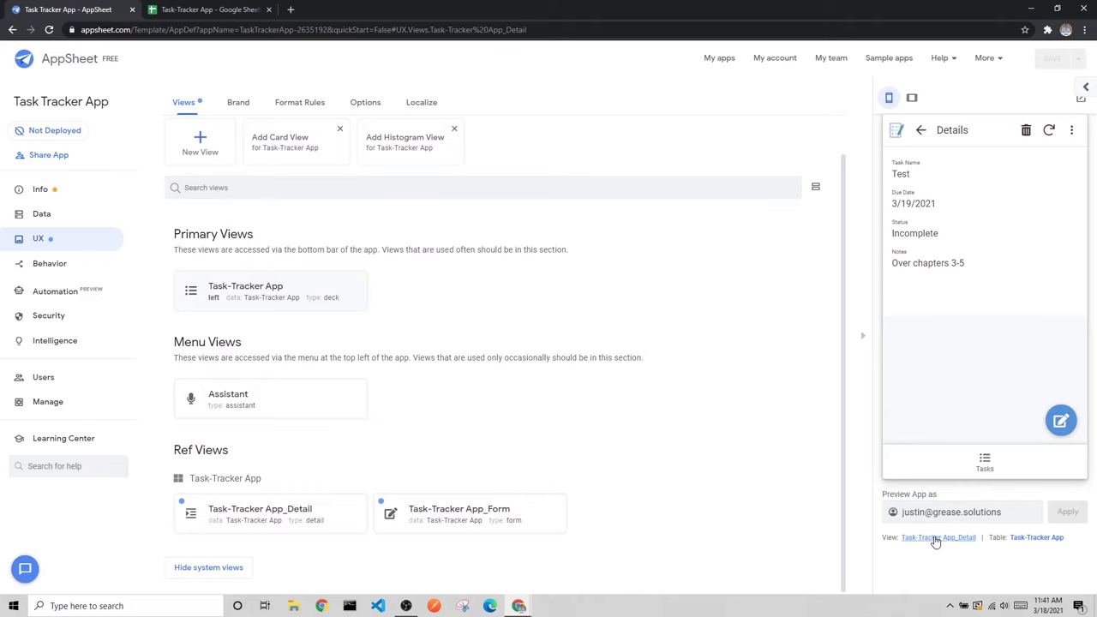
{"action": "left_click", "coordinate": [935, 538]}
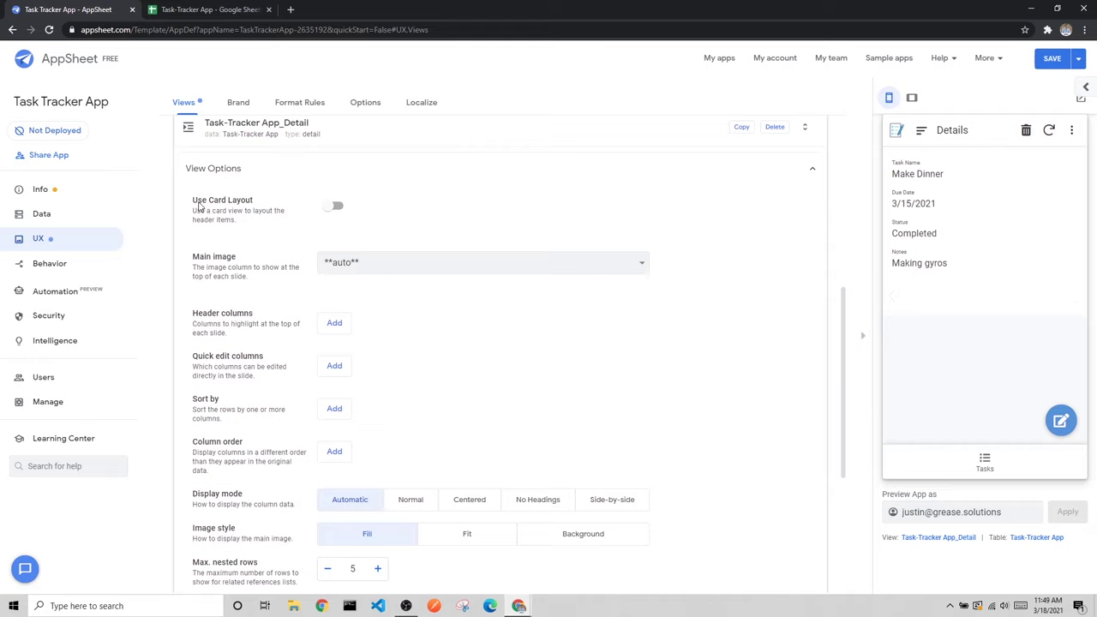
{"action": "left_click_drag", "start_coordinate": [194, 206], "coordinate": [257, 205]}
Step: Turn on Use Card Layout for the detail view and select the header text slot showing Task Name
{"action": "left_click", "coordinate": [270, 204]}
{"action": "left_click", "coordinate": [336, 207]}
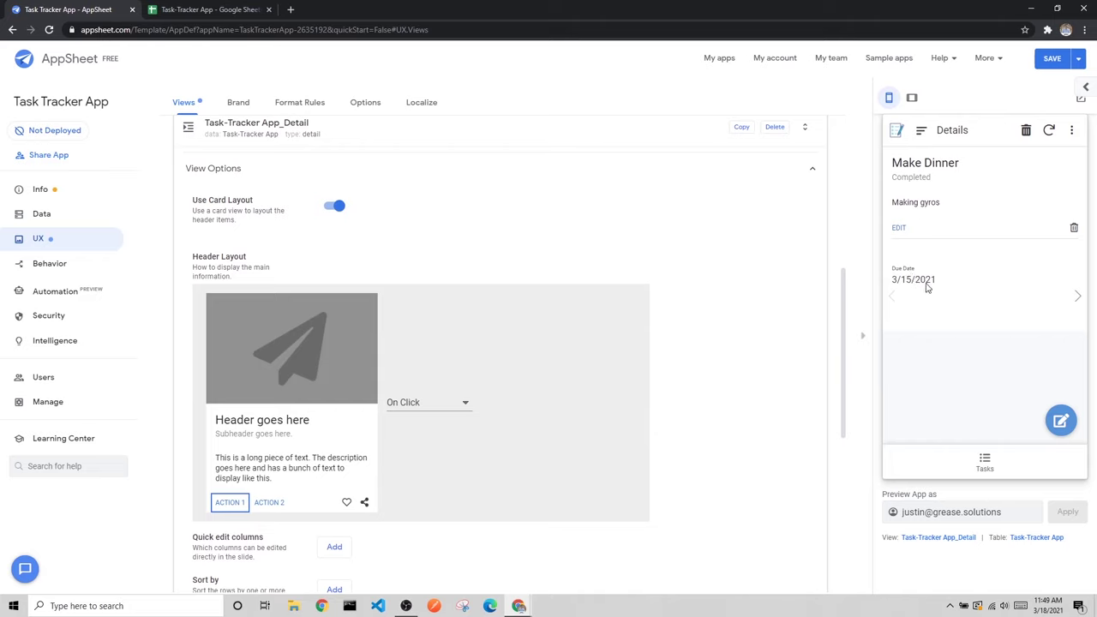
{"action": "scroll", "coordinate": [304, 219], "scroll_direction": "down", "scroll_amount": 1}
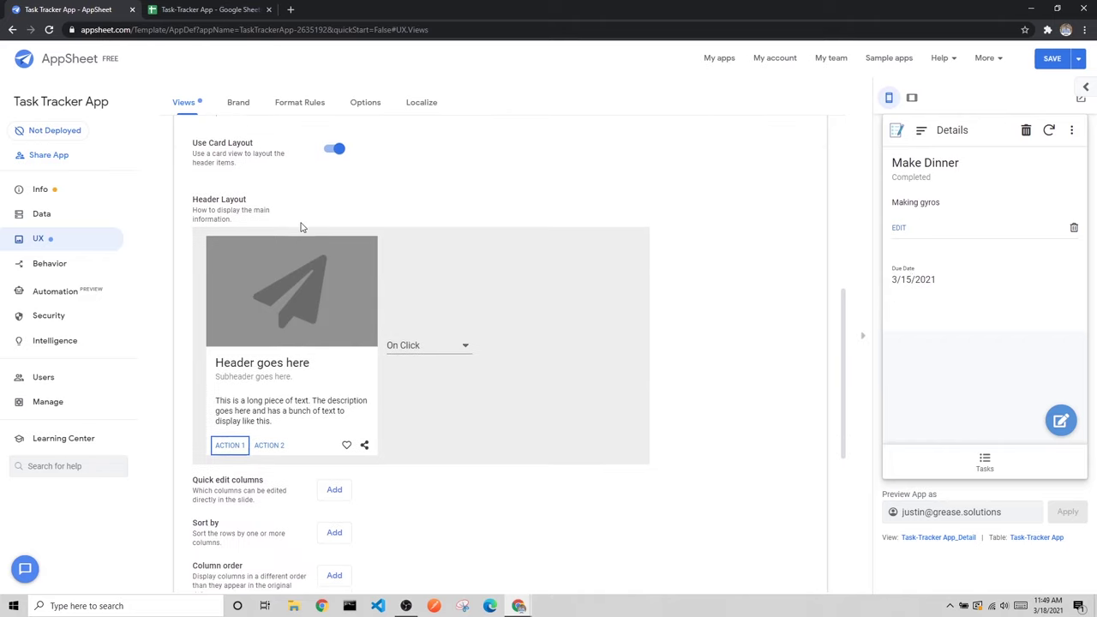
{"action": "left_click", "coordinate": [305, 302]}
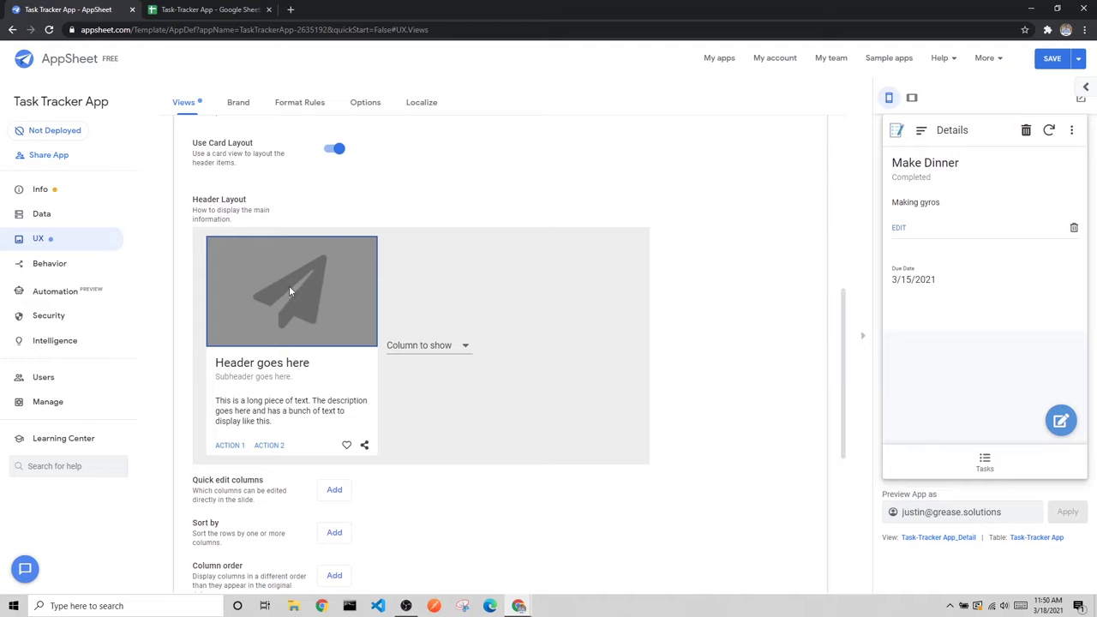
{"action": "left_click", "coordinate": [288, 364]}
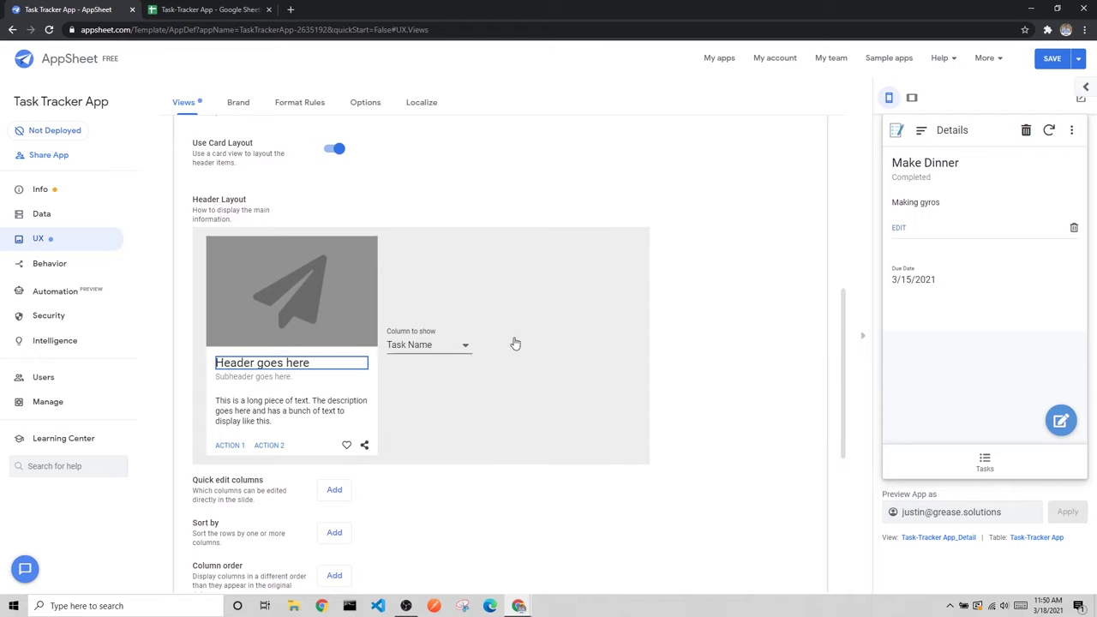
Step: Set the detail card's subheader slot to show Due Date
{"action": "left_click_drag", "start_coordinate": [893, 165], "coordinate": [962, 167]}
{"action": "left_click", "coordinate": [962, 167]}
{"action": "left_click", "coordinate": [264, 379]}
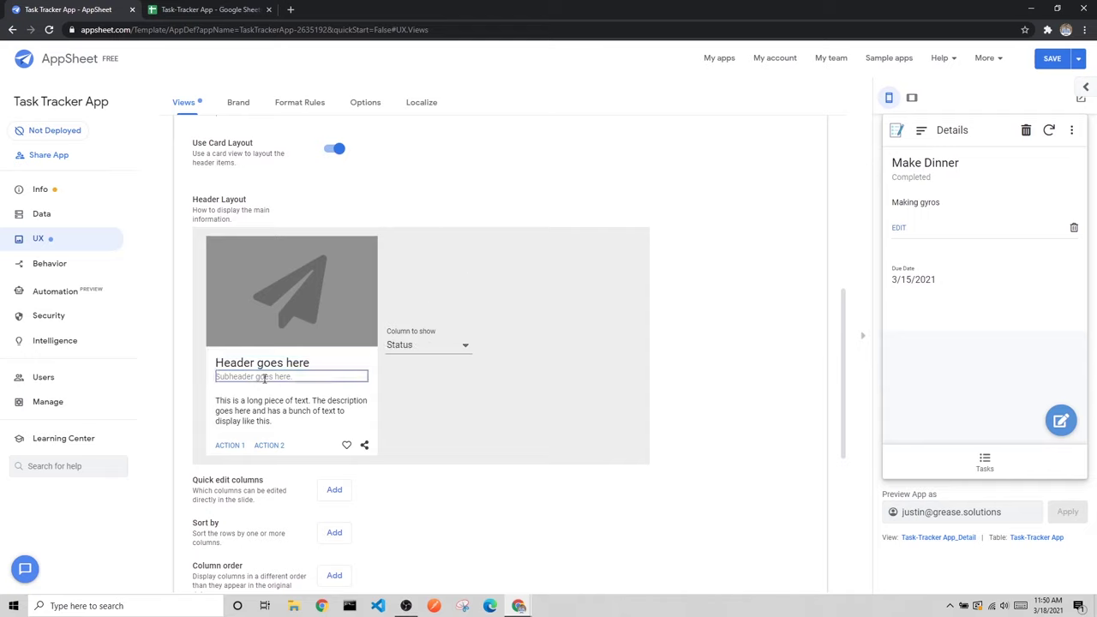
{"action": "left_click", "coordinate": [436, 353]}
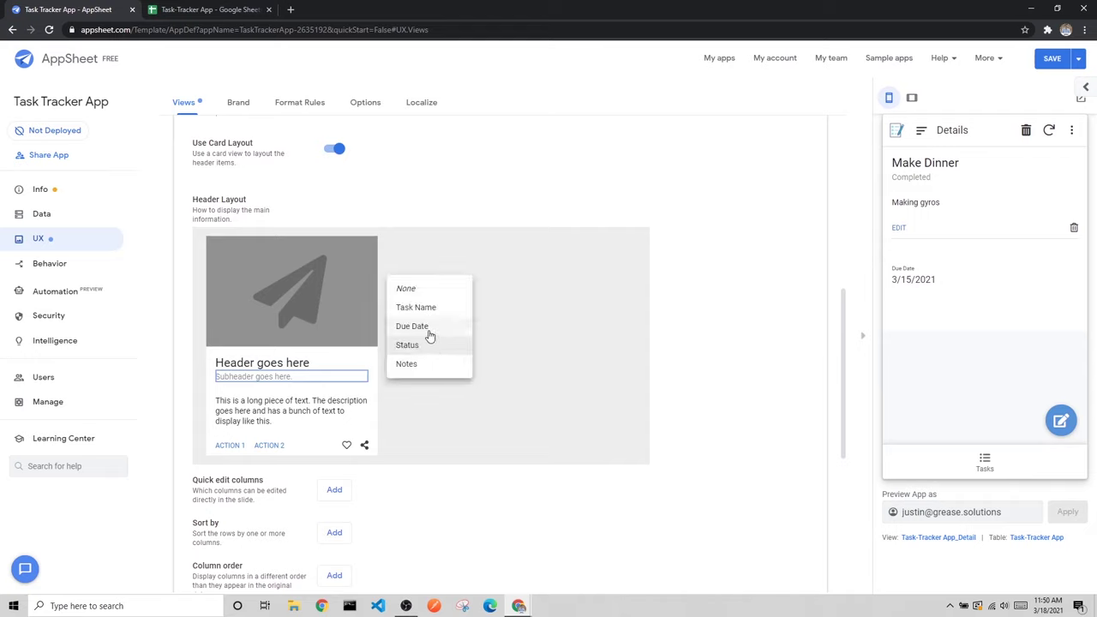
{"action": "left_click", "coordinate": [413, 326]}
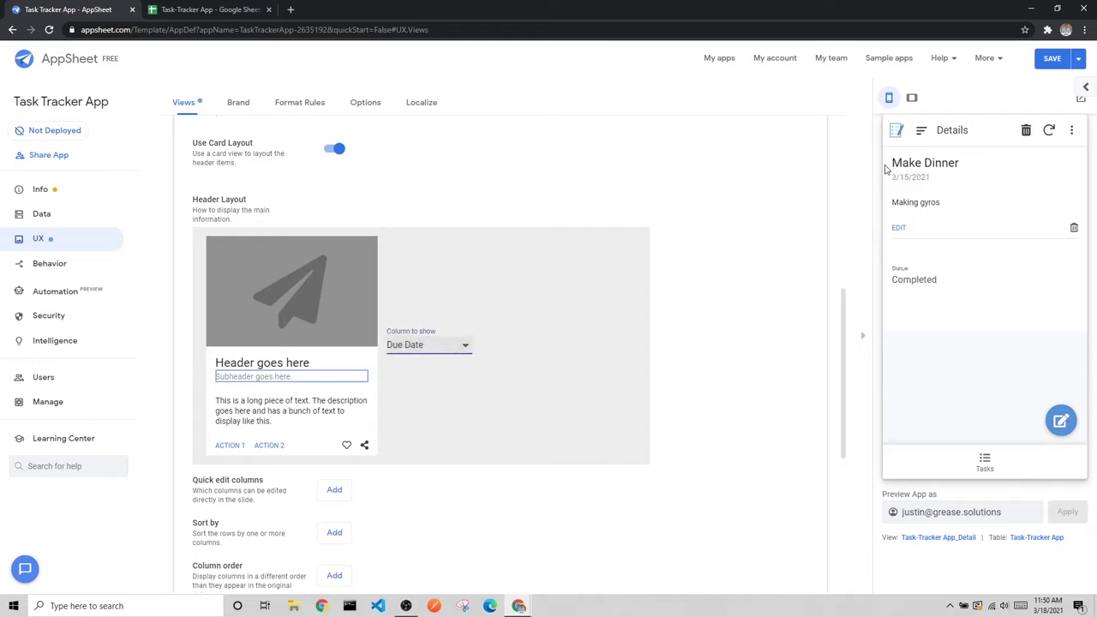
Step: Set the detail card's description slot to show no column
{"action": "left_click_drag", "start_coordinate": [898, 161], "coordinate": [953, 163]}
{"action": "left_click_drag", "start_coordinate": [892, 180], "coordinate": [951, 188]}
{"action": "left_click", "coordinate": [951, 187]}
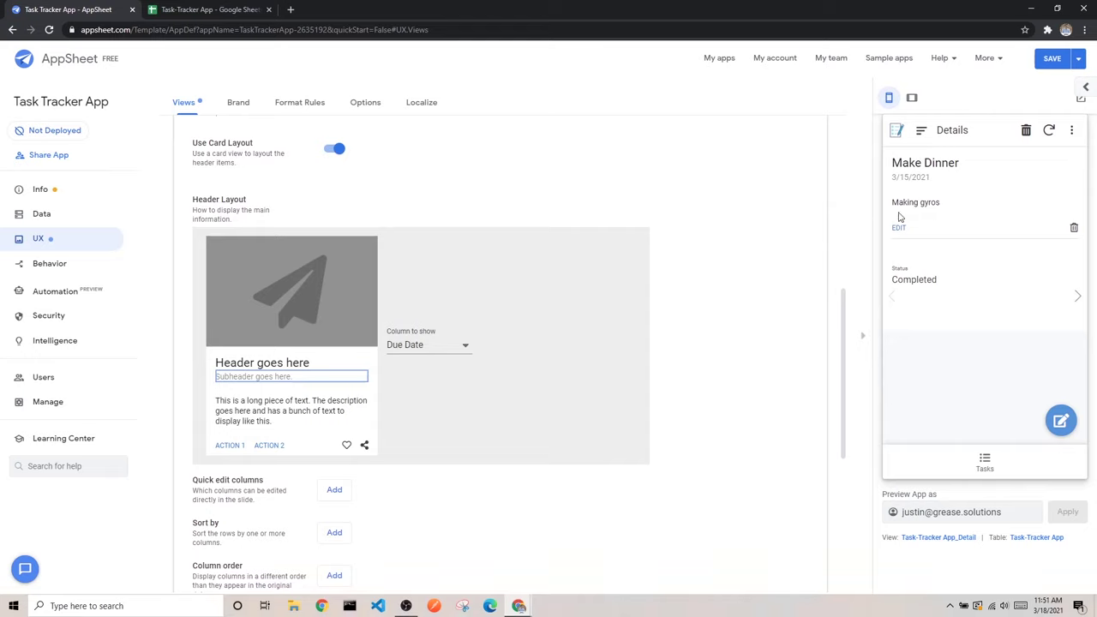
{"action": "left_click", "coordinate": [253, 411]}
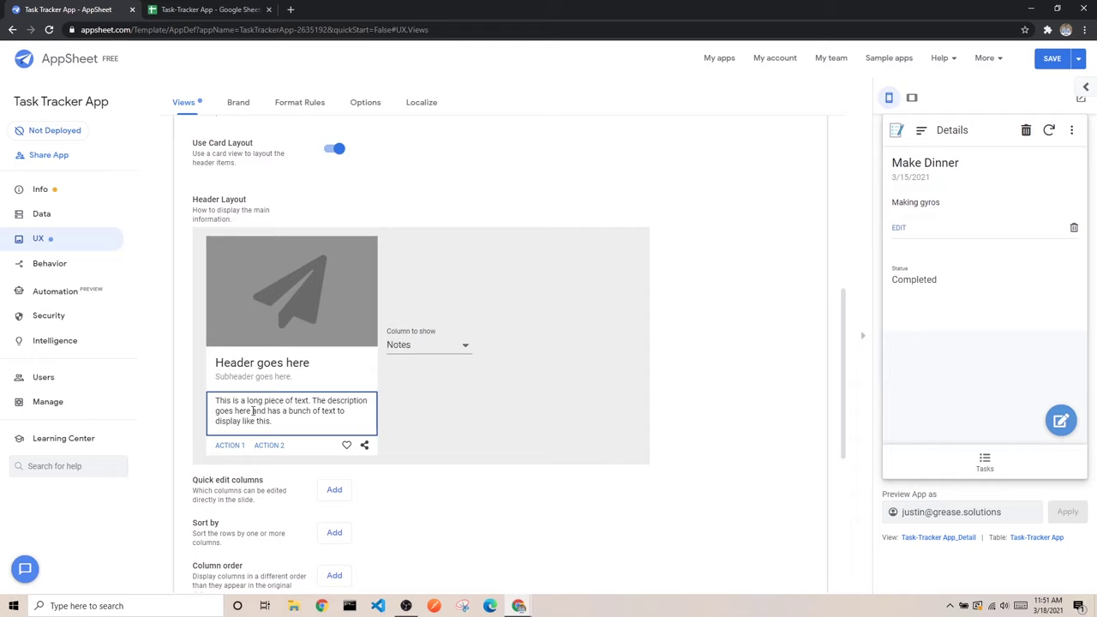
{"action": "left_click", "coordinate": [428, 351]}
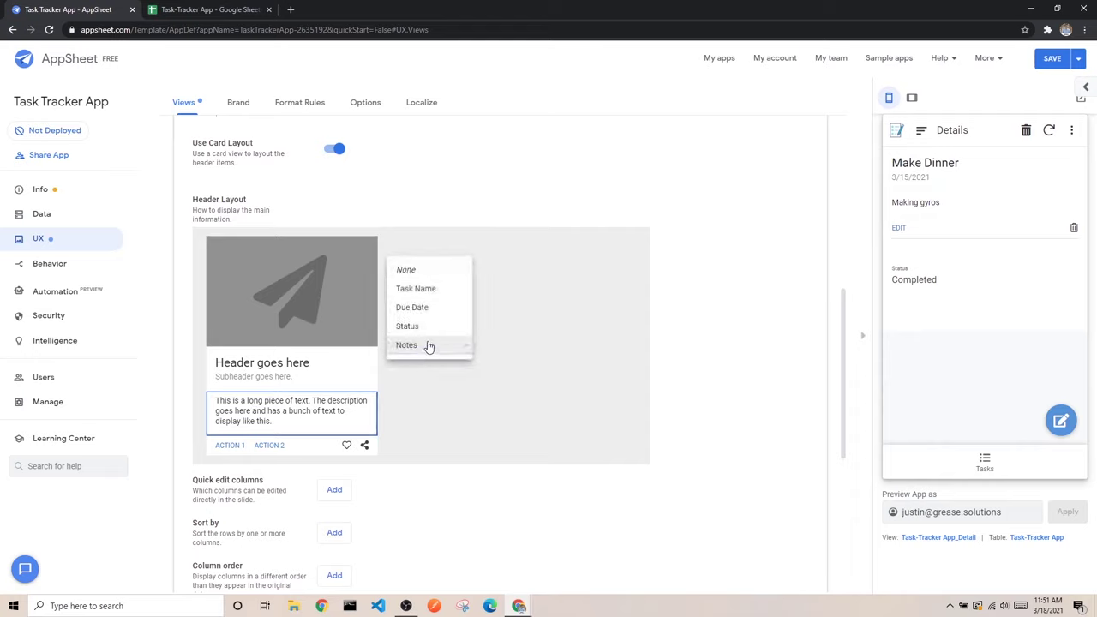
{"action": "left_click", "coordinate": [417, 271]}
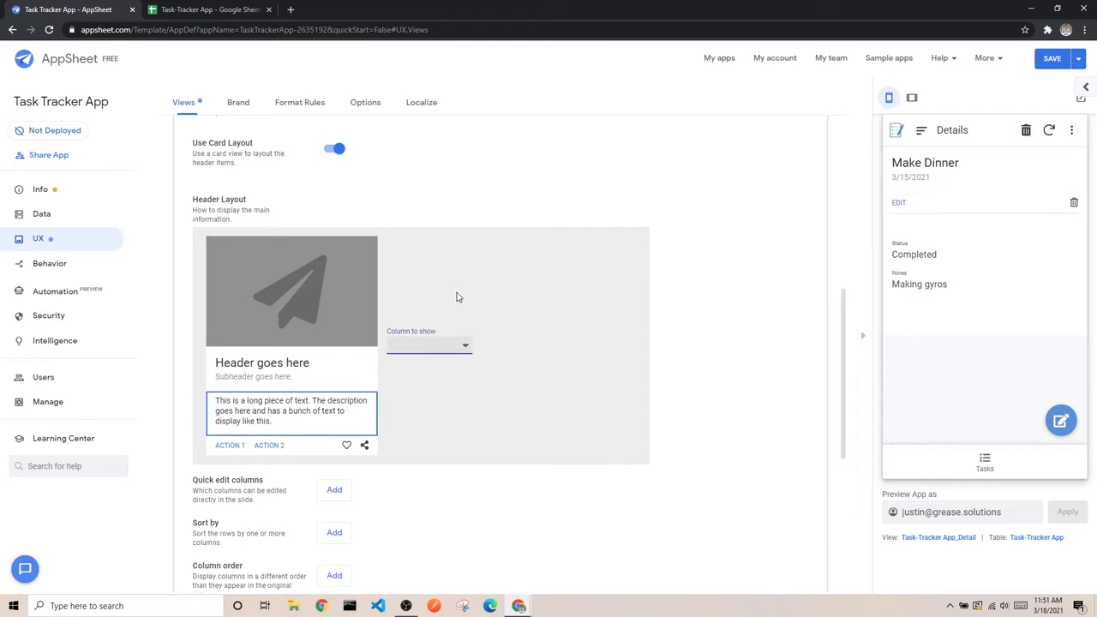
Step: Clear the Edit action from the card header's action slot
{"action": "left_click", "coordinate": [233, 447]}
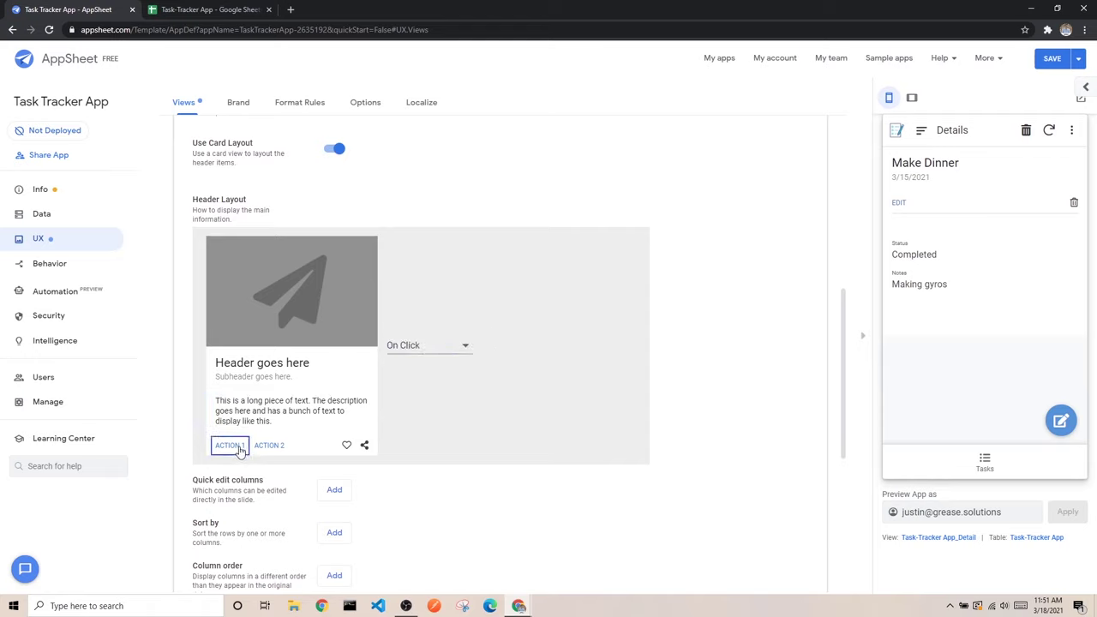
{"action": "left_click", "coordinate": [271, 446]}
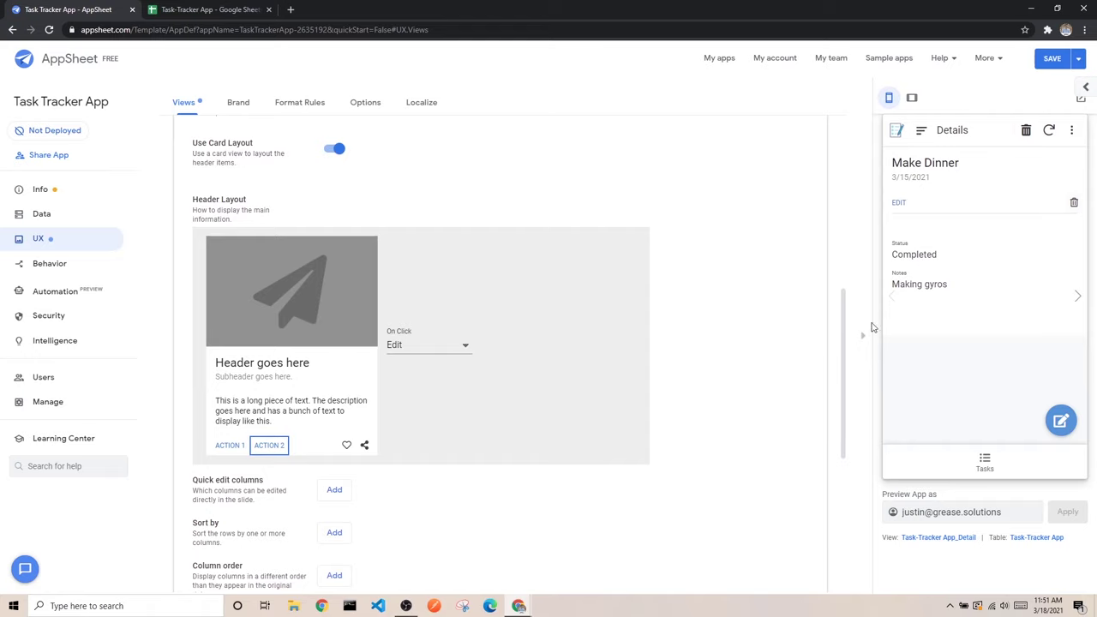
{"action": "left_click", "coordinate": [449, 346]}
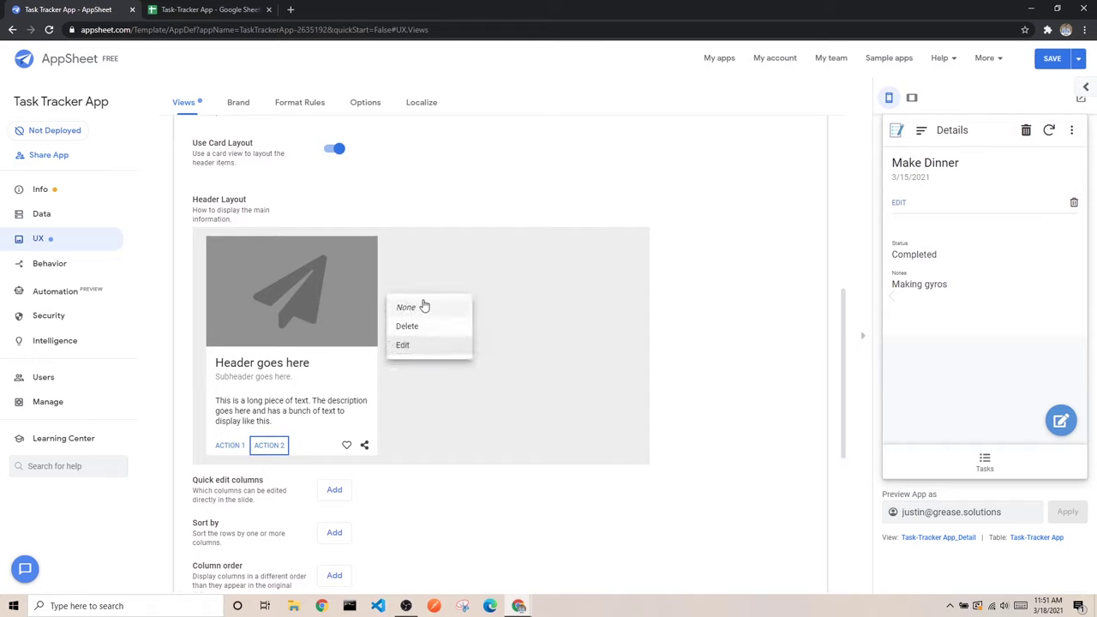
{"action": "left_click", "coordinate": [423, 305]}
Step: Clear the Delete action from the next header action slot and check the last slot
{"action": "left_click", "coordinate": [346, 444]}
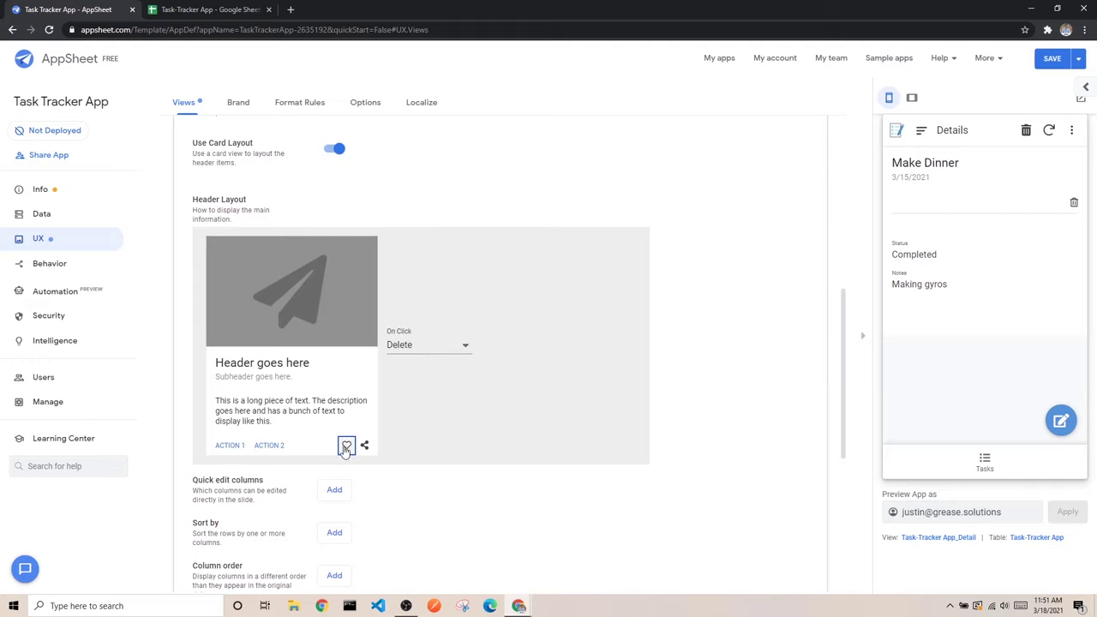
{"action": "left_click", "coordinate": [439, 346]}
{"action": "left_click", "coordinate": [429, 322]}
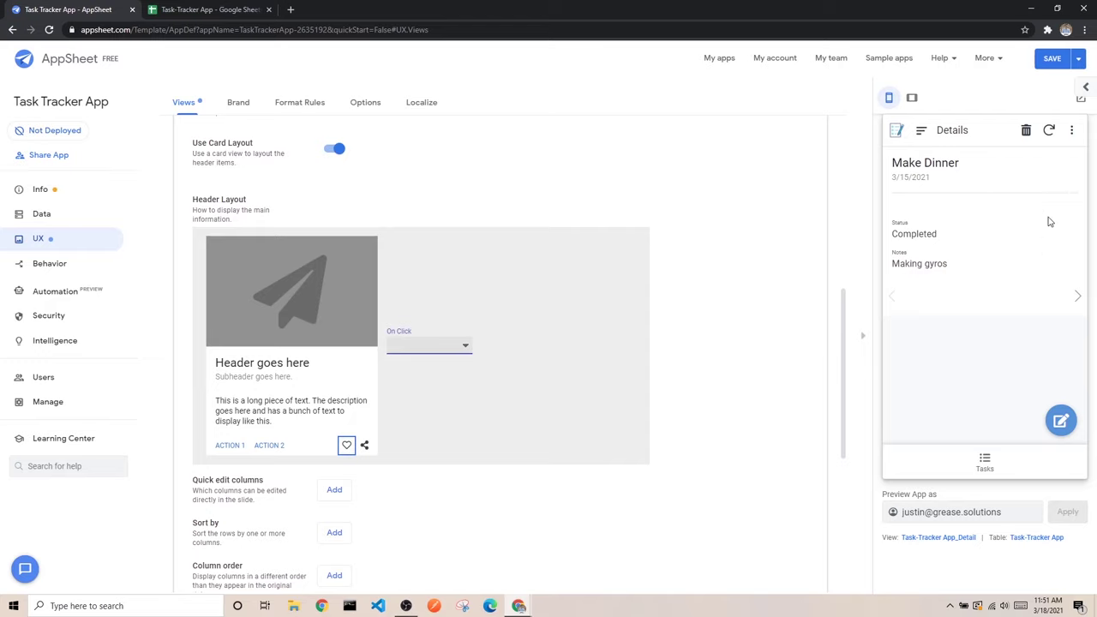
{"action": "left_click", "coordinate": [364, 445]}
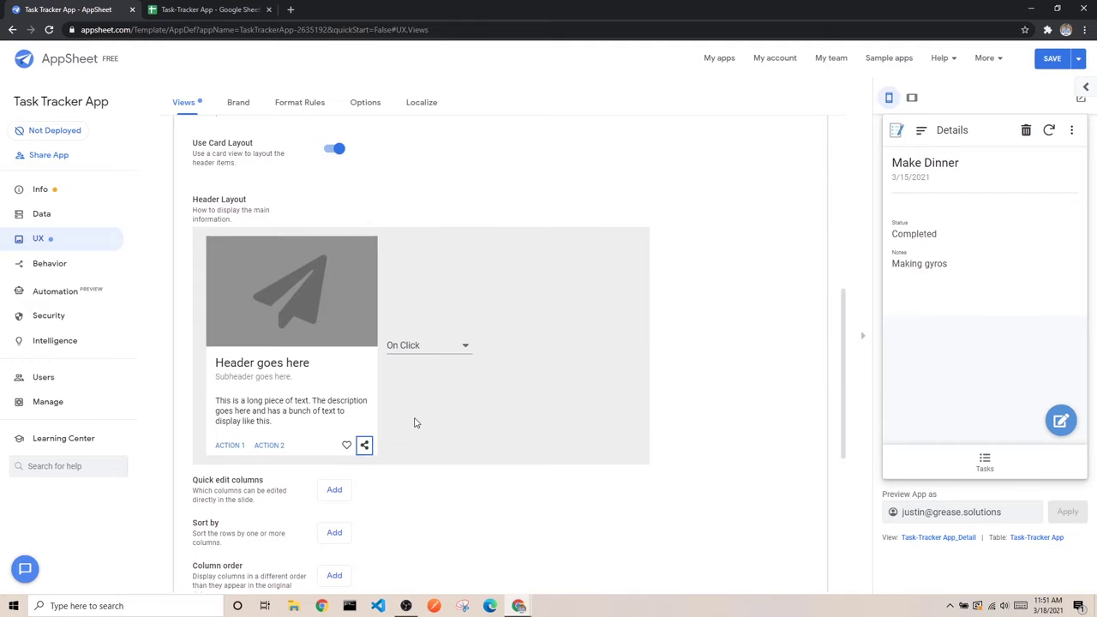
{"action": "scroll", "coordinate": [555, 309], "scroll_direction": "down", "scroll_amount": 1}
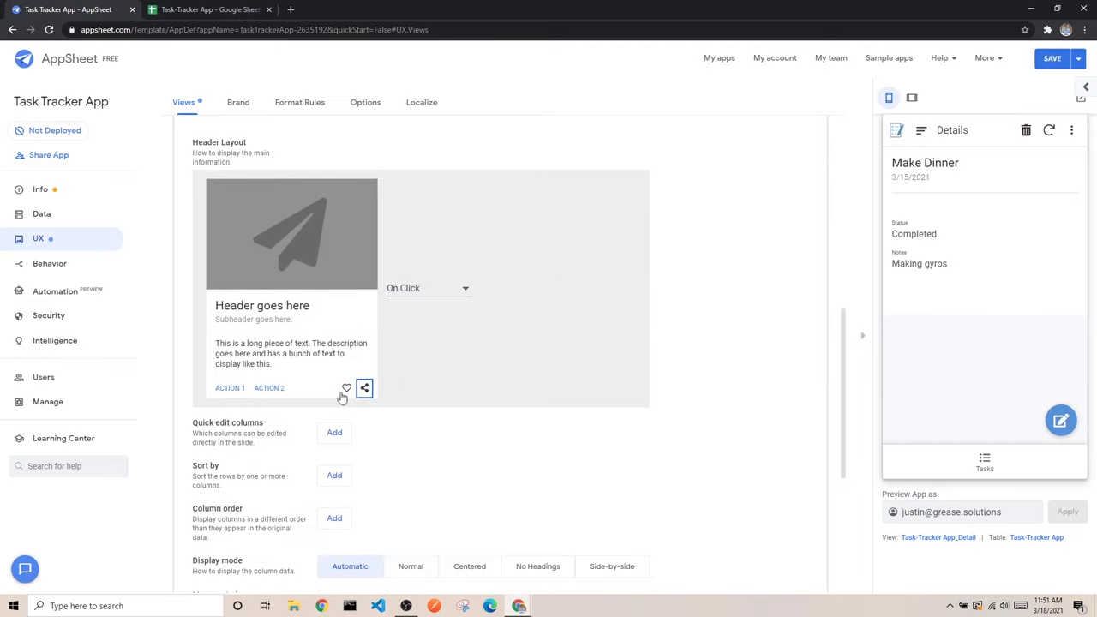
Step: Add Status as a quick edit column for the detail view
{"action": "triple_click", "coordinate": [192, 428]}
{"action": "left_click", "coordinate": [189, 427]}
{"action": "left_click", "coordinate": [335, 433]}
{"action": "left_click", "coordinate": [396, 429]}
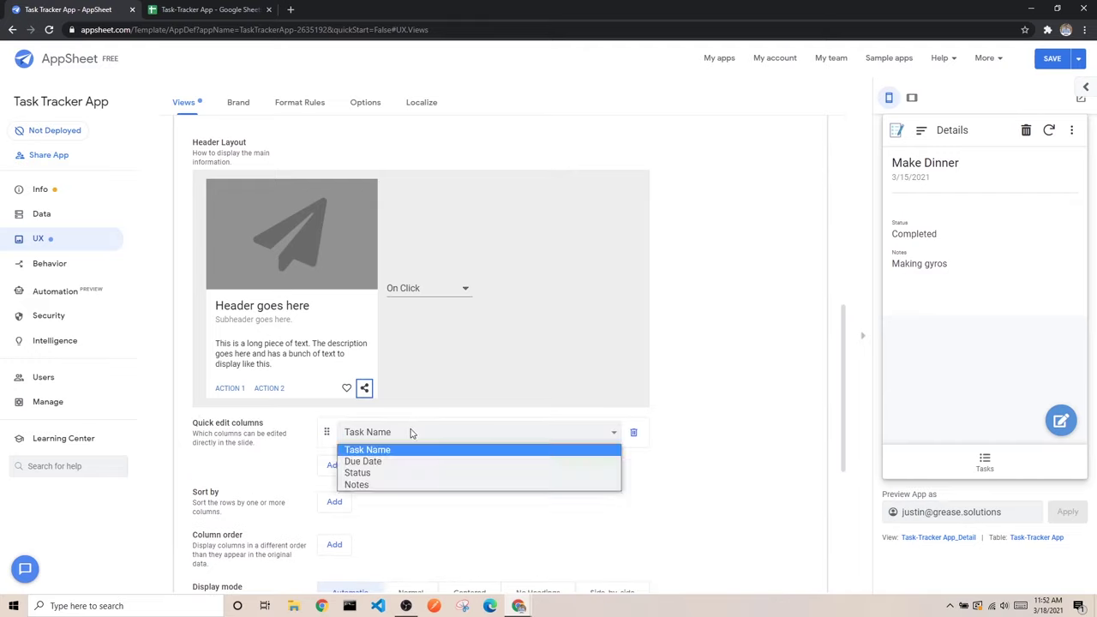
{"action": "left_click", "coordinate": [377, 474]}
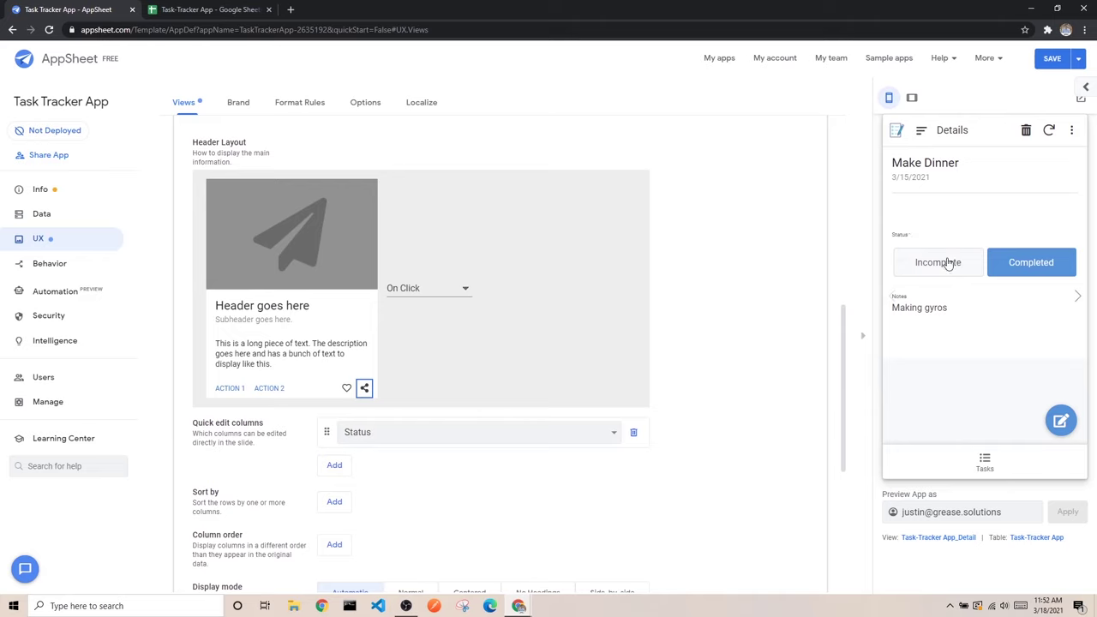
Step: Try the task edit form in the preview, return to Tasks, and reopen the Test task
{"action": "left_click", "coordinate": [1061, 421]}
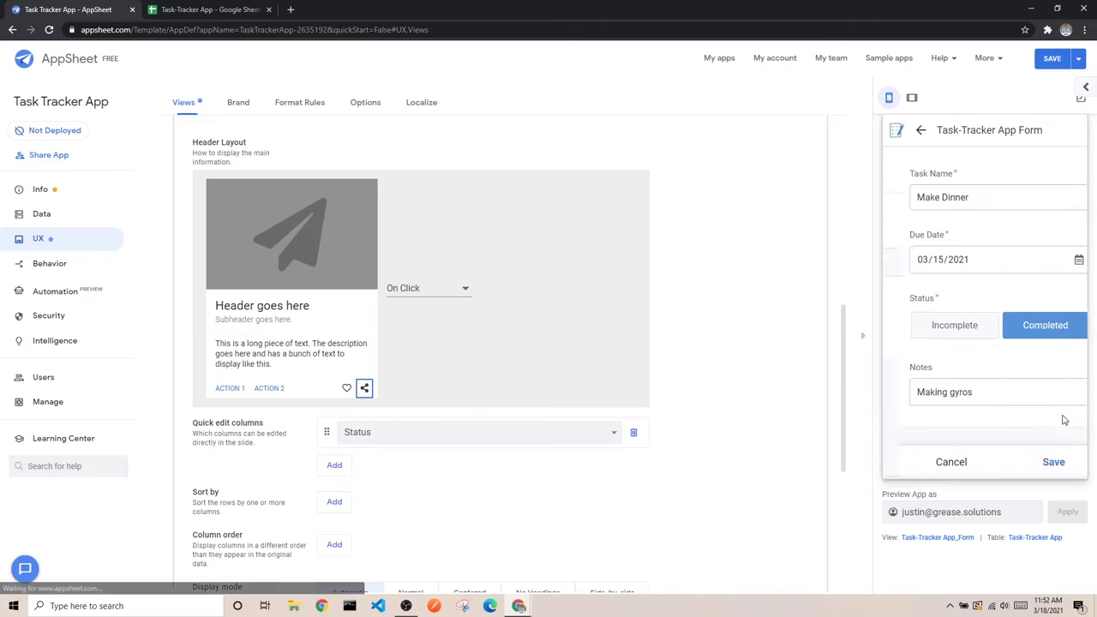
{"action": "left_click", "coordinate": [947, 468]}
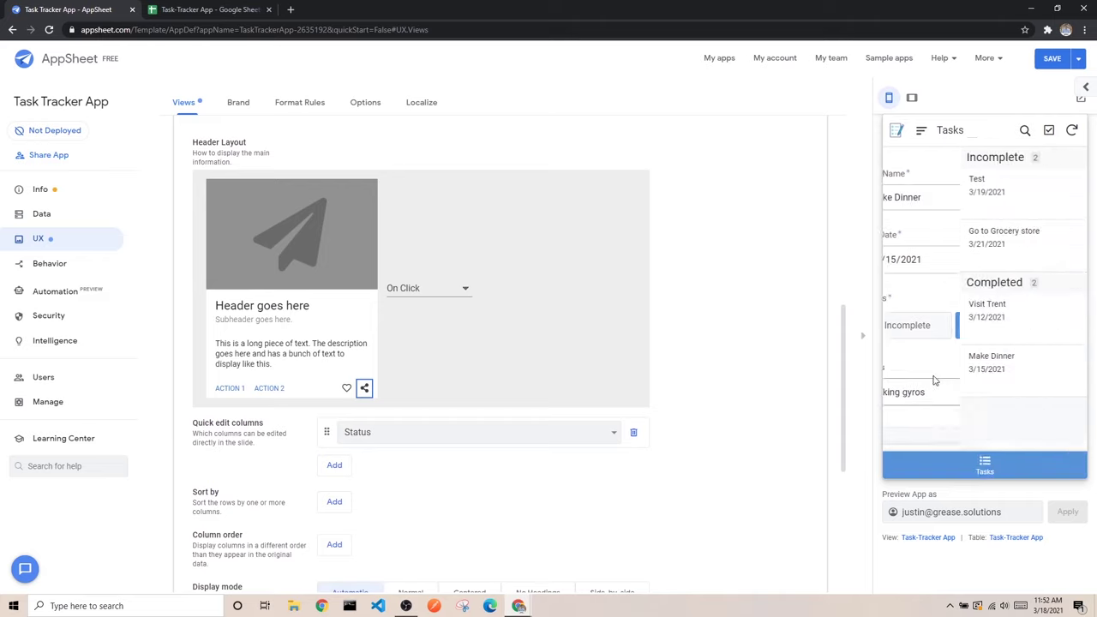
{"action": "left_click", "coordinate": [964, 199]}
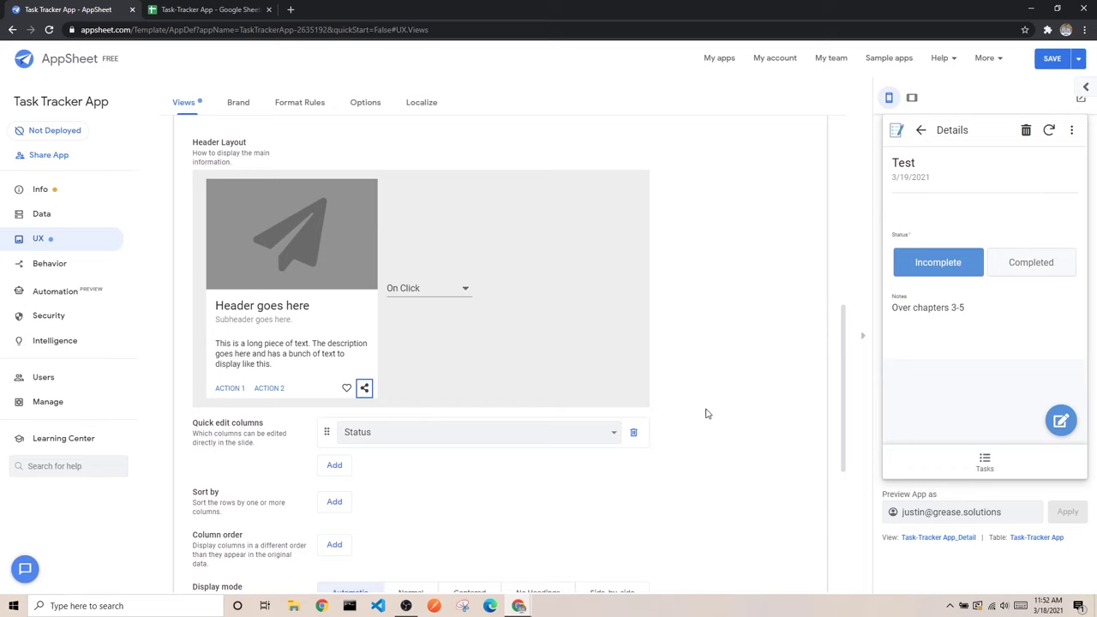
Step: Open the Test task's details in the preview and scroll through the Detail view settings
{"action": "scroll", "coordinate": [675, 323], "scroll_direction": "down", "scroll_amount": 2}
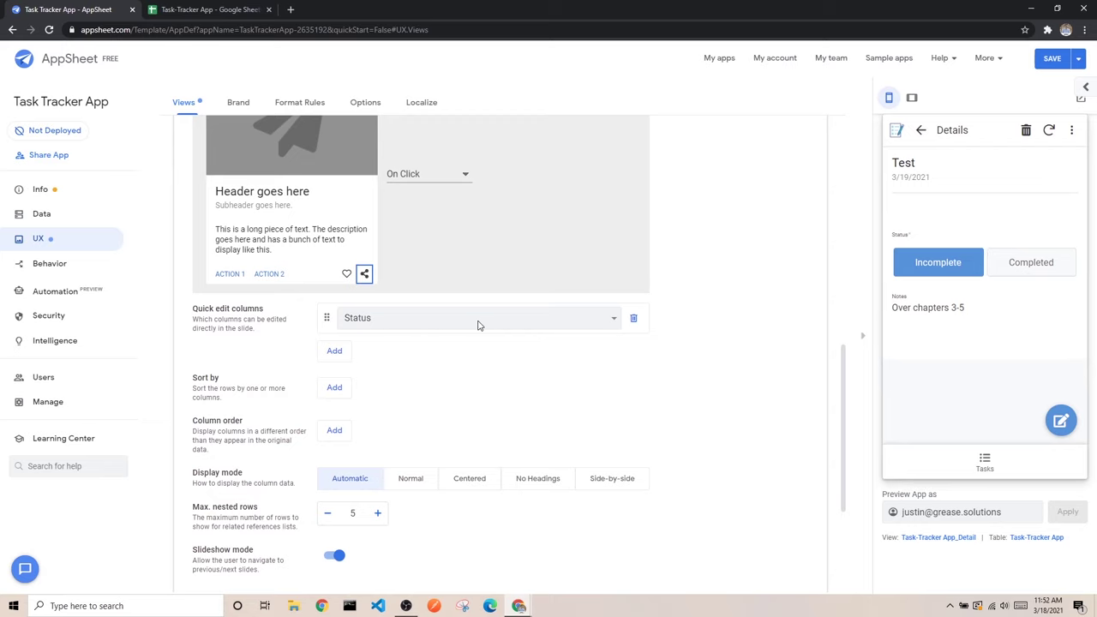
{"action": "scroll", "coordinate": [450, 348], "scroll_direction": "down", "scroll_amount": 1}
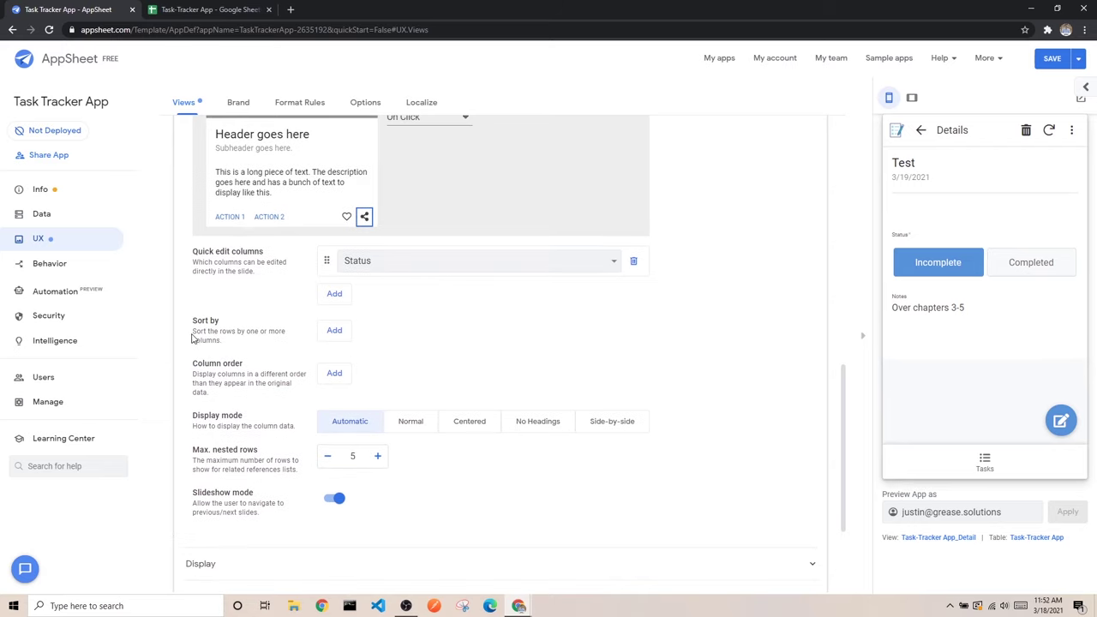
{"action": "left_click_drag", "start_coordinate": [193, 336], "coordinate": [258, 336]}
{"action": "left_click", "coordinate": [233, 344]}
{"action": "scroll", "coordinate": [420, 270], "scroll_direction": "down", "scroll_amount": 3}
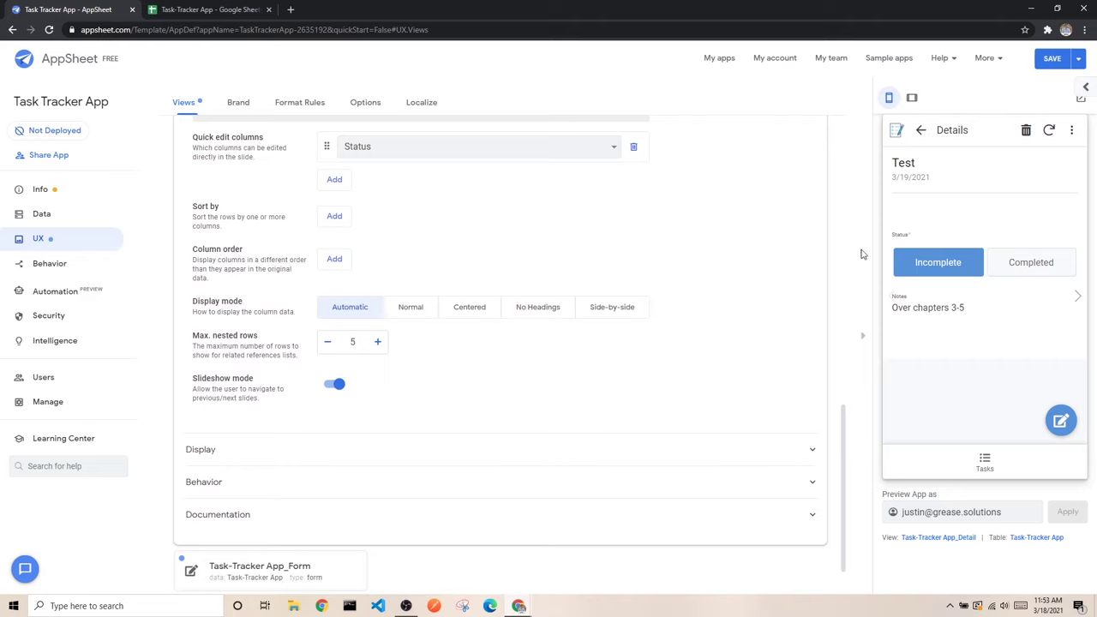
{"action": "scroll", "coordinate": [480, 280], "scroll_direction": "up", "scroll_amount": 9}
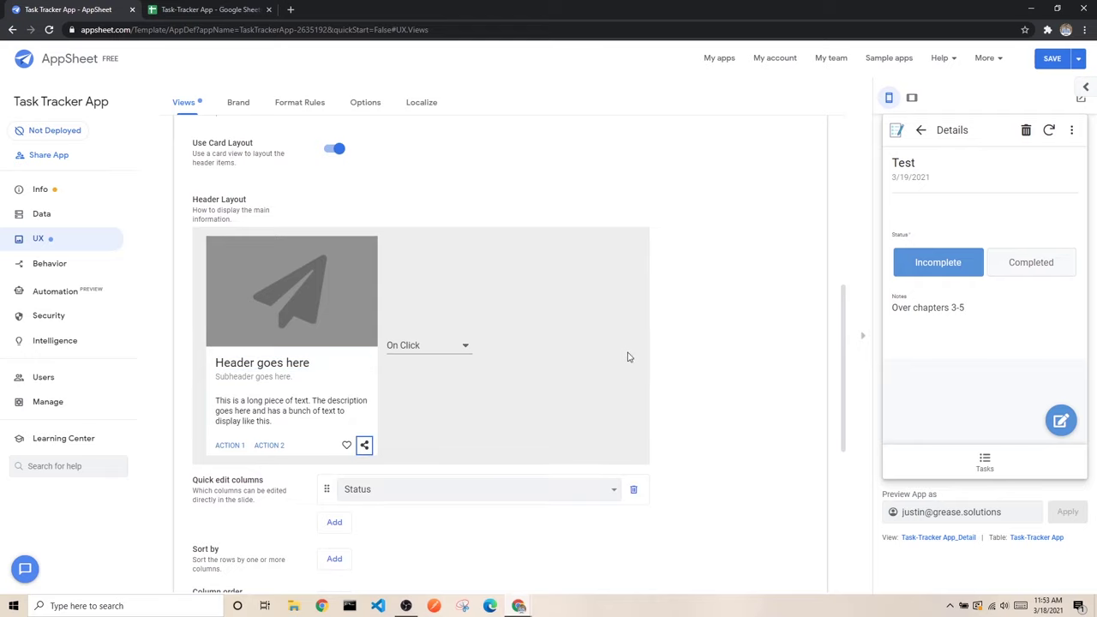
{"action": "scroll", "coordinate": [627, 356], "scroll_direction": "down", "scroll_amount": 1}
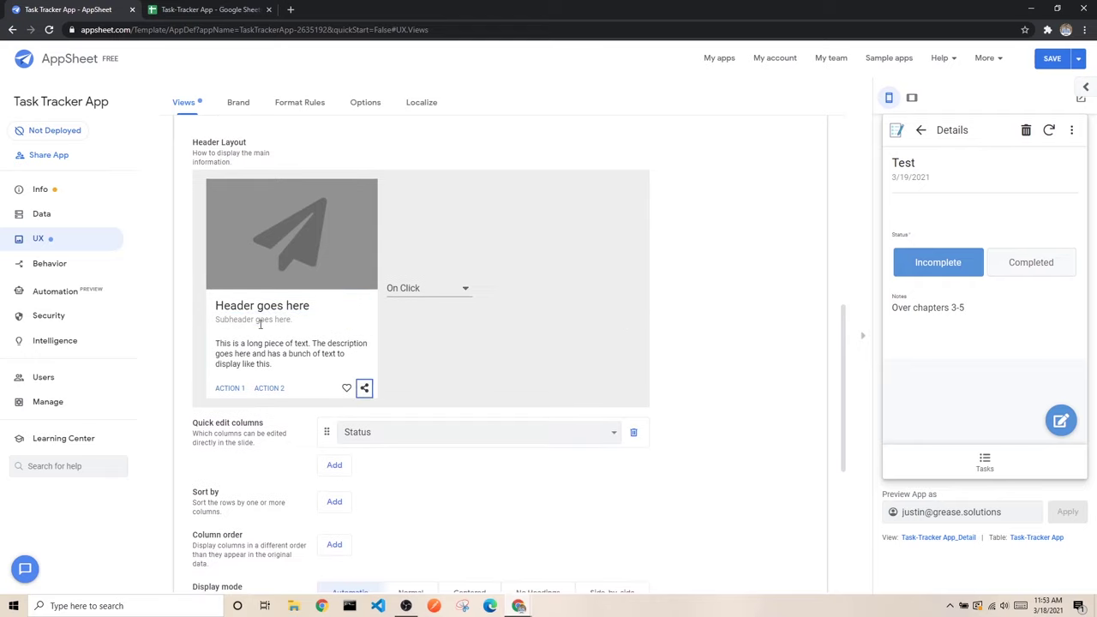
{"action": "scroll", "coordinate": [300, 275], "scroll_direction": "down", "scroll_amount": 1}
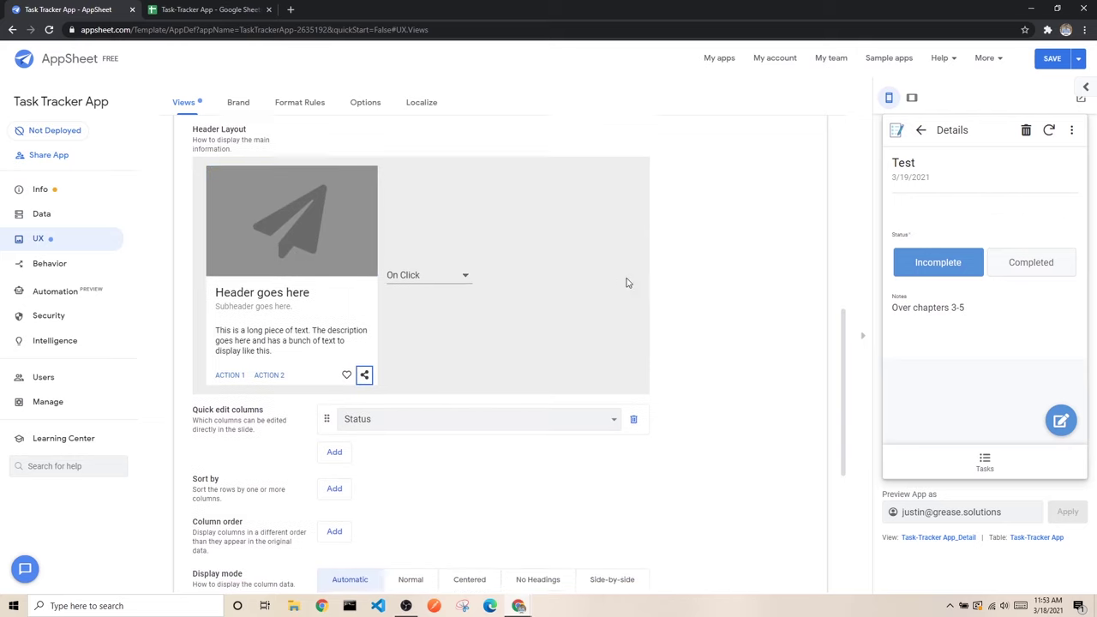
{"action": "scroll", "coordinate": [305, 275], "scroll_direction": "down", "scroll_amount": 2}
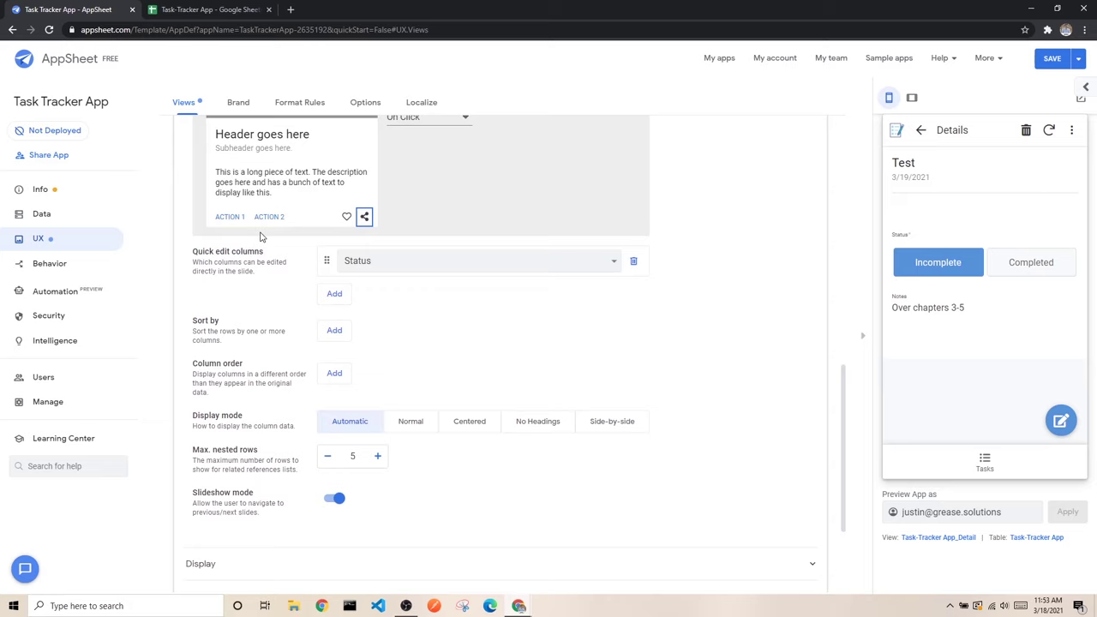
{"action": "scroll", "coordinate": [277, 254], "scroll_direction": "down", "scroll_amount": 1}
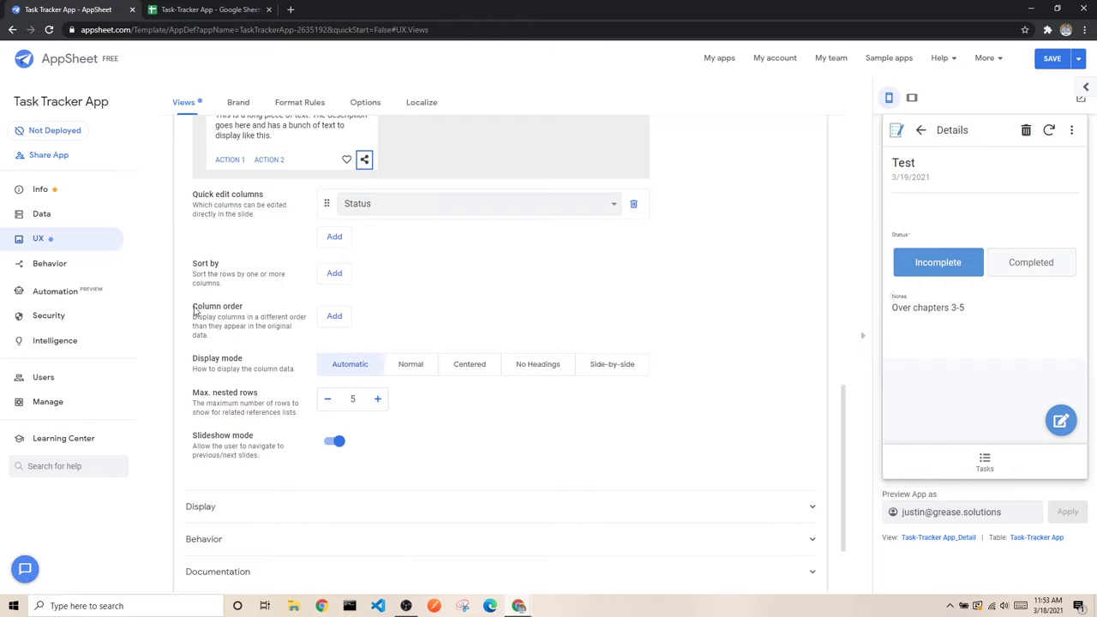
{"action": "left_click_drag", "start_coordinate": [194, 311], "coordinate": [248, 308]}
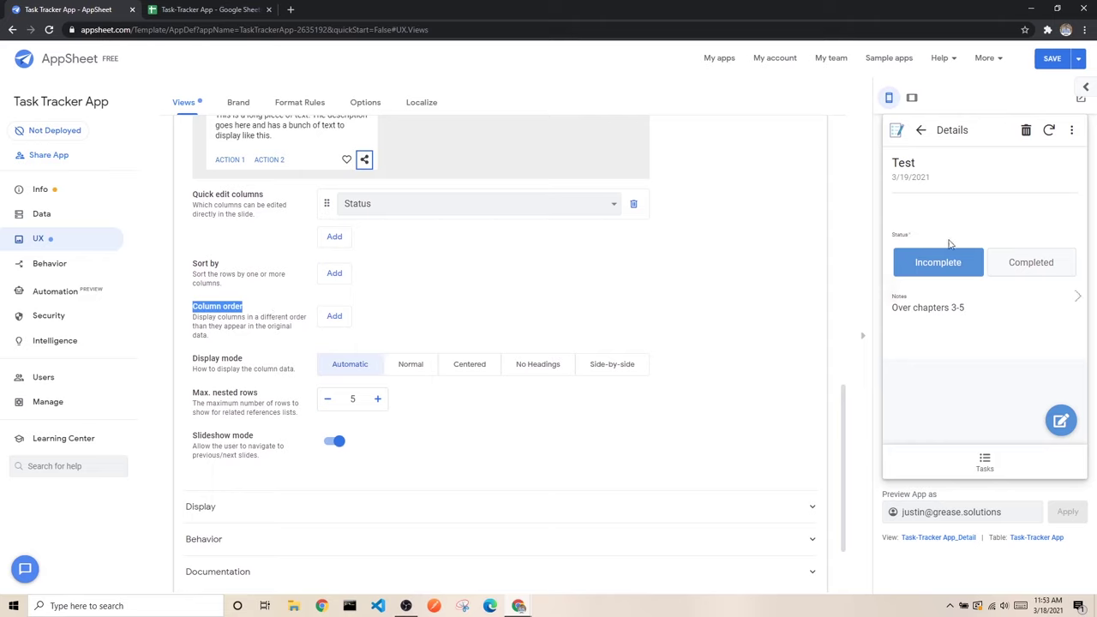
{"action": "left_click_drag", "start_coordinate": [382, 306], "coordinate": [386, 298]}
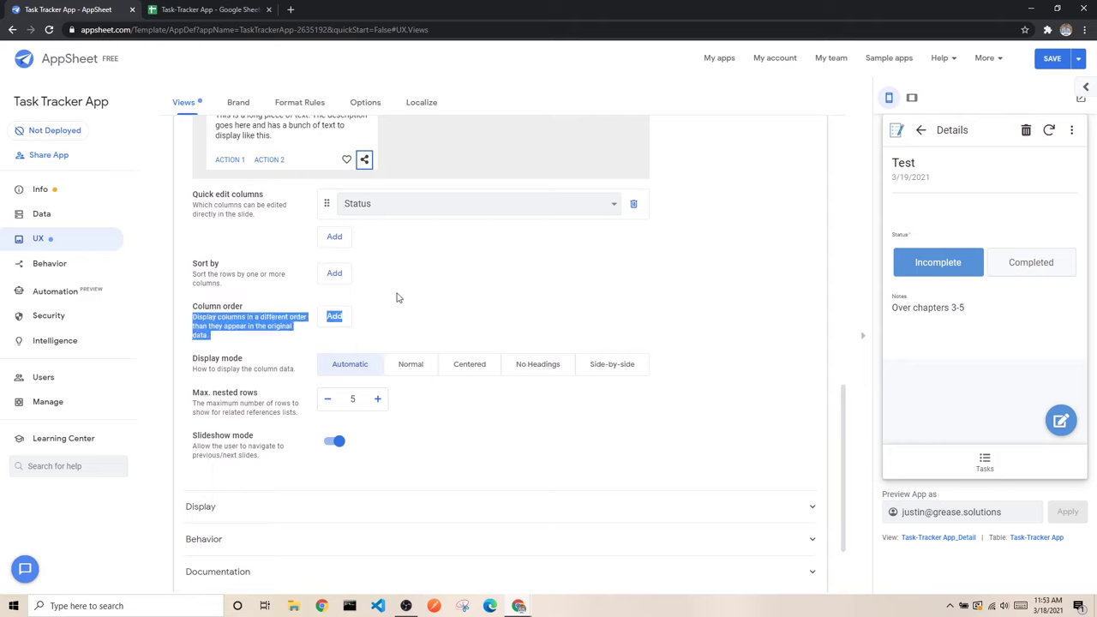
{"action": "left_click", "coordinate": [218, 336]}
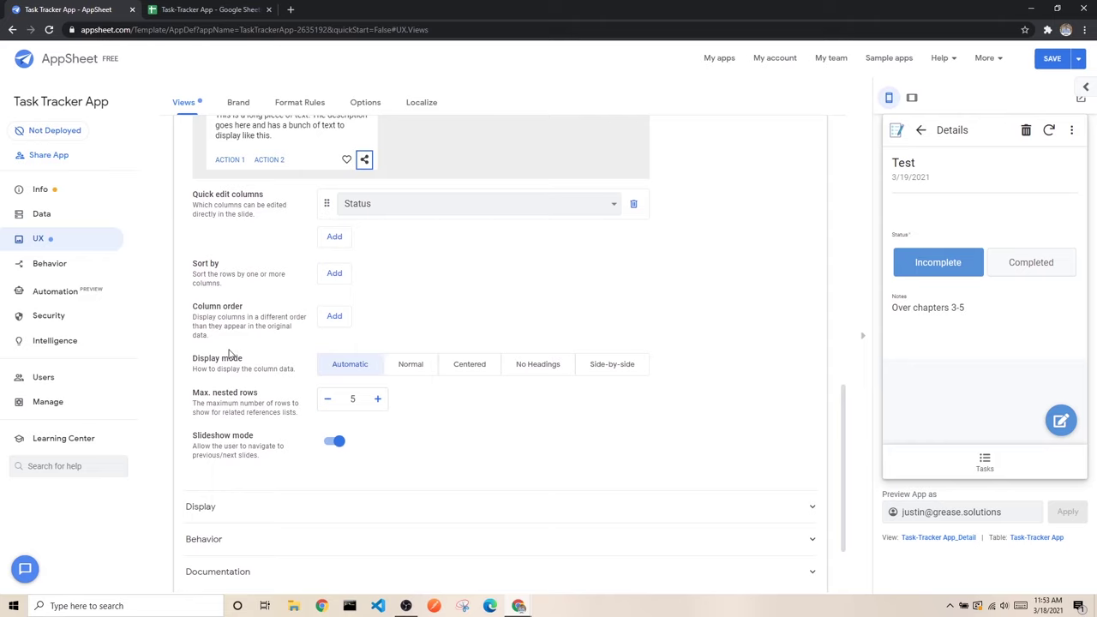
{"action": "scroll", "coordinate": [246, 373], "scroll_direction": "down", "scroll_amount": 2}
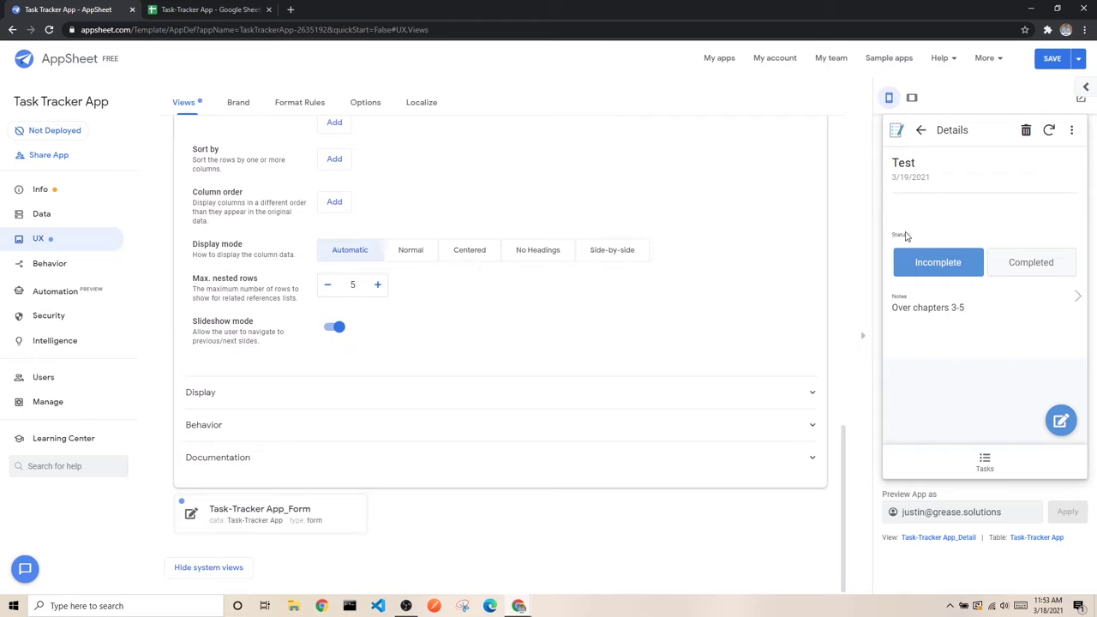
Step: Try Normal, Centered and Side-by-side display modes, then settle on No Headings for task details
{"action": "left_click_drag", "start_coordinate": [892, 237], "coordinate": [909, 239]}
{"action": "left_click", "coordinate": [913, 221]}
{"action": "left_click", "coordinate": [410, 255]}
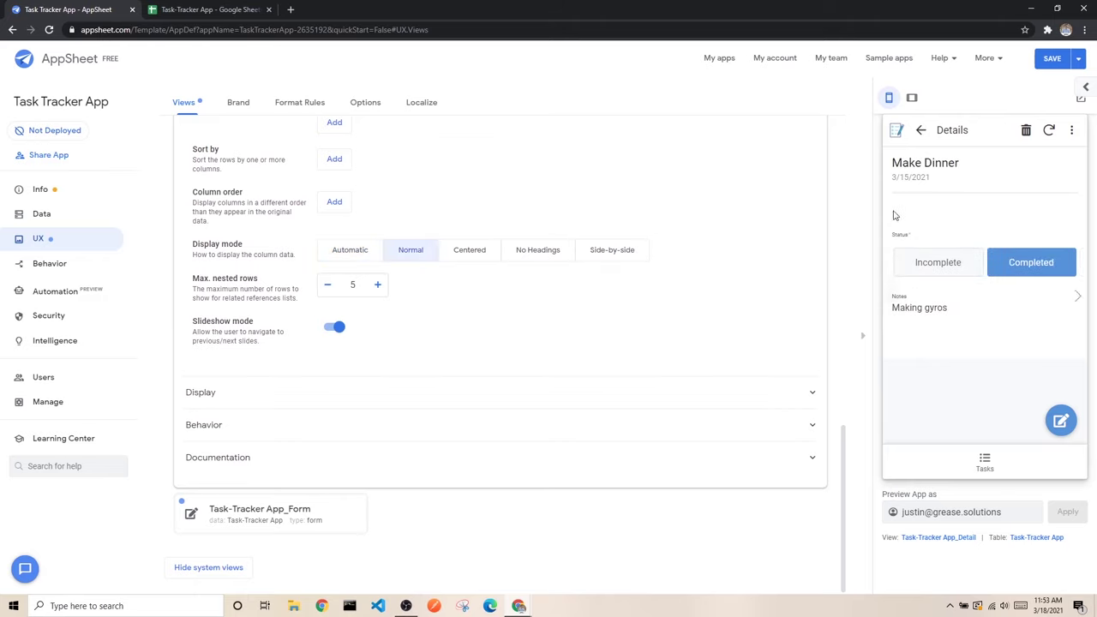
{"action": "left_click", "coordinate": [463, 256]}
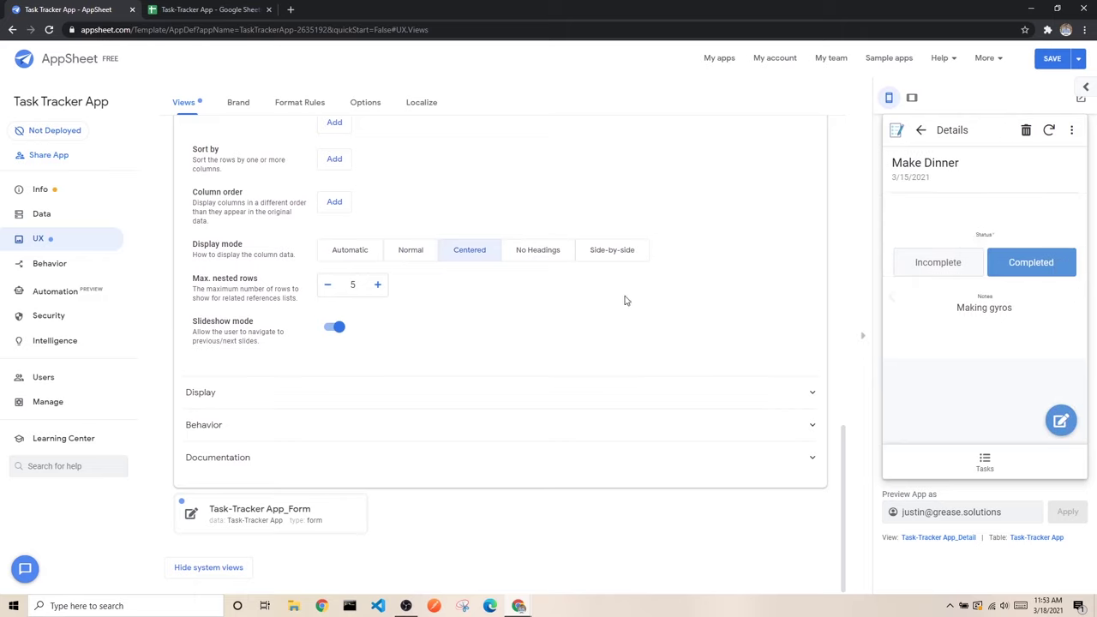
{"action": "left_click", "coordinate": [603, 251]}
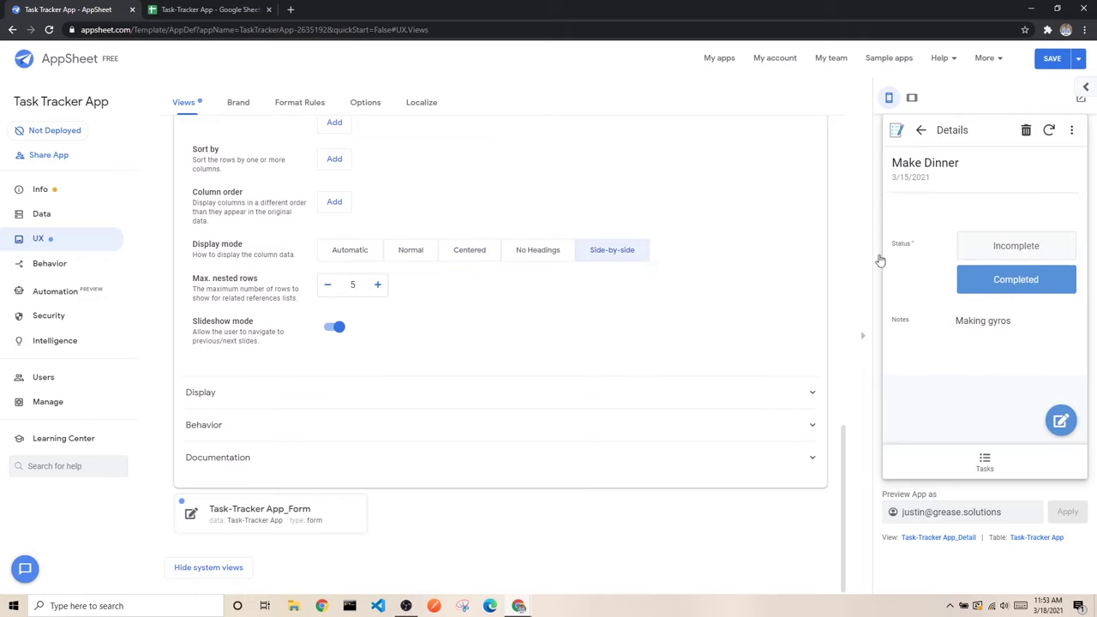
{"action": "left_click", "coordinate": [553, 256]}
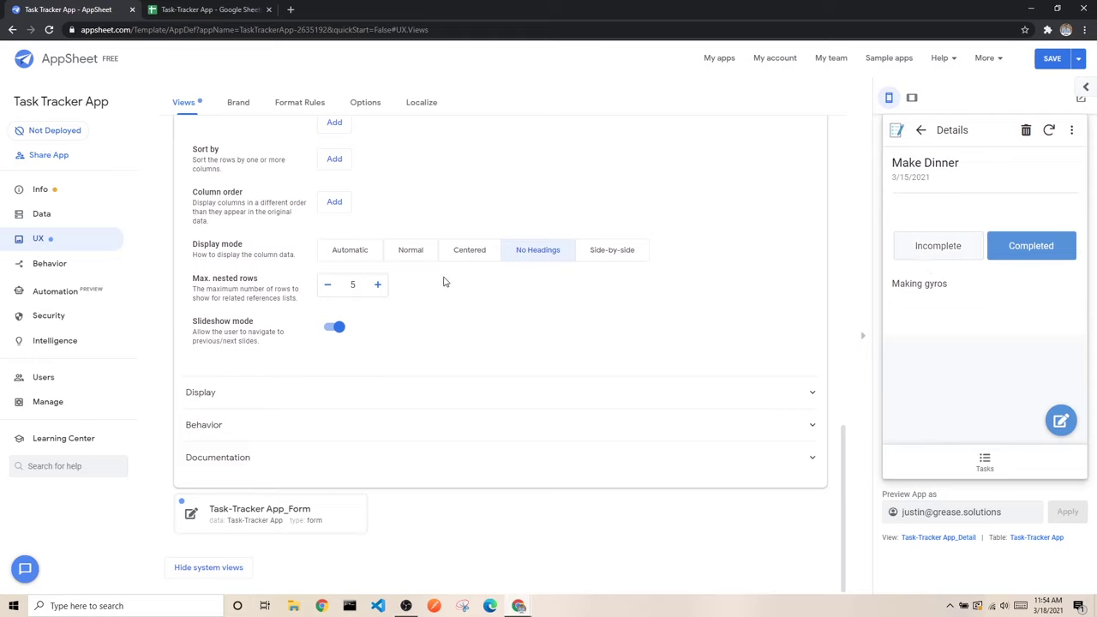
{"action": "left_click_drag", "start_coordinate": [193, 286], "coordinate": [269, 278]}
Step: Browse task details in the preview, advancing to the next task and back to Make Dinner
{"action": "left_click", "coordinate": [270, 279]}
{"action": "left_click_drag", "start_coordinate": [195, 325], "coordinate": [274, 331]}
{"action": "left_click", "coordinate": [275, 332]}
{"action": "left_click_drag", "start_coordinate": [898, 165], "coordinate": [959, 176]}
{"action": "left_click", "coordinate": [959, 176]}
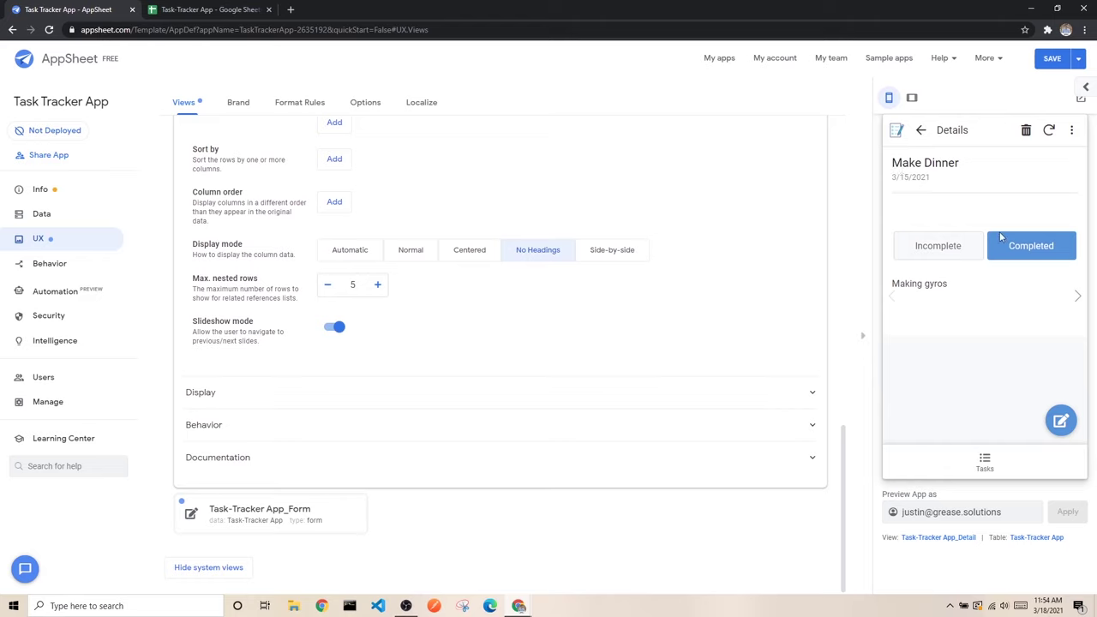
{"action": "left_click", "coordinate": [1076, 298]}
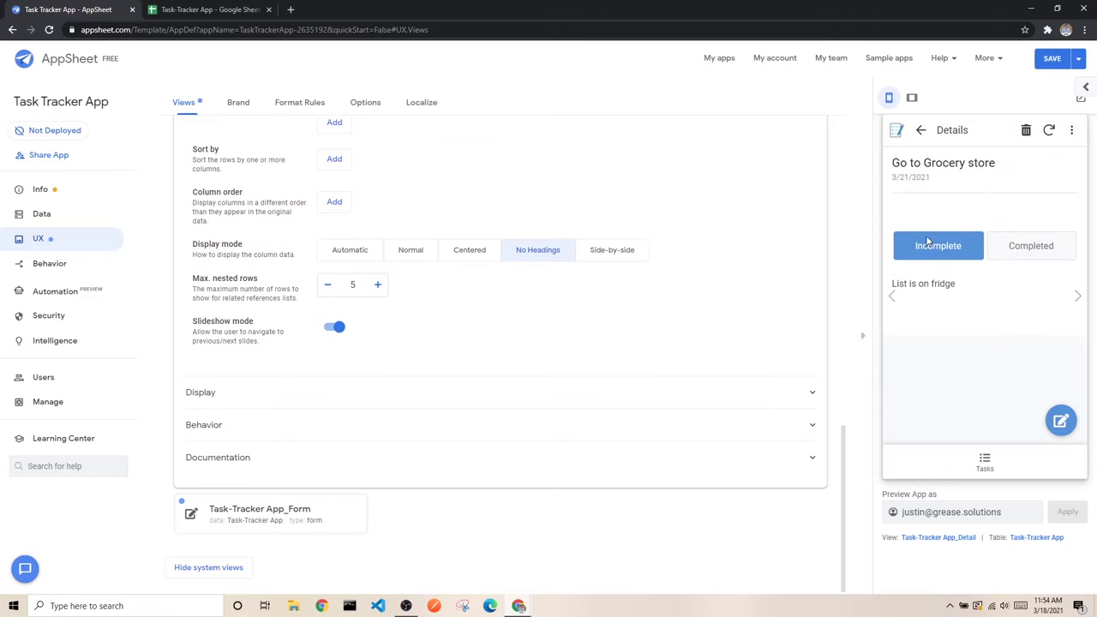
{"action": "left_click_drag", "start_coordinate": [894, 164], "coordinate": [989, 163]}
{"action": "left_click", "coordinate": [1006, 191]}
{"action": "left_click", "coordinate": [894, 300]}
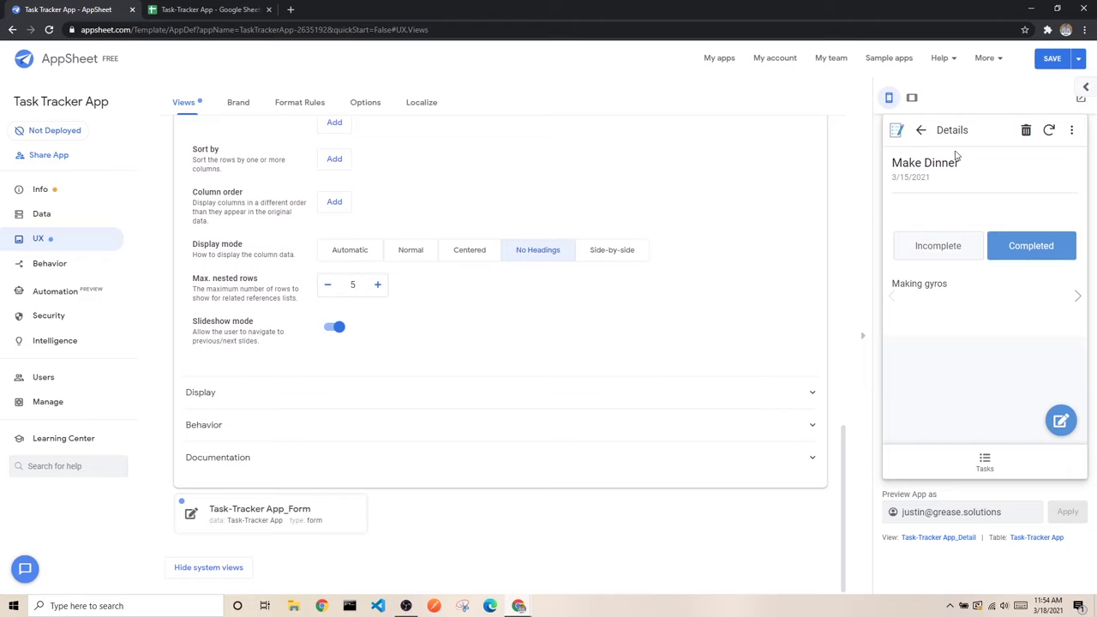
Step: View Go to Grocery store's details, flip back and forward, and expand the Display section
{"action": "left_click", "coordinate": [917, 135]}
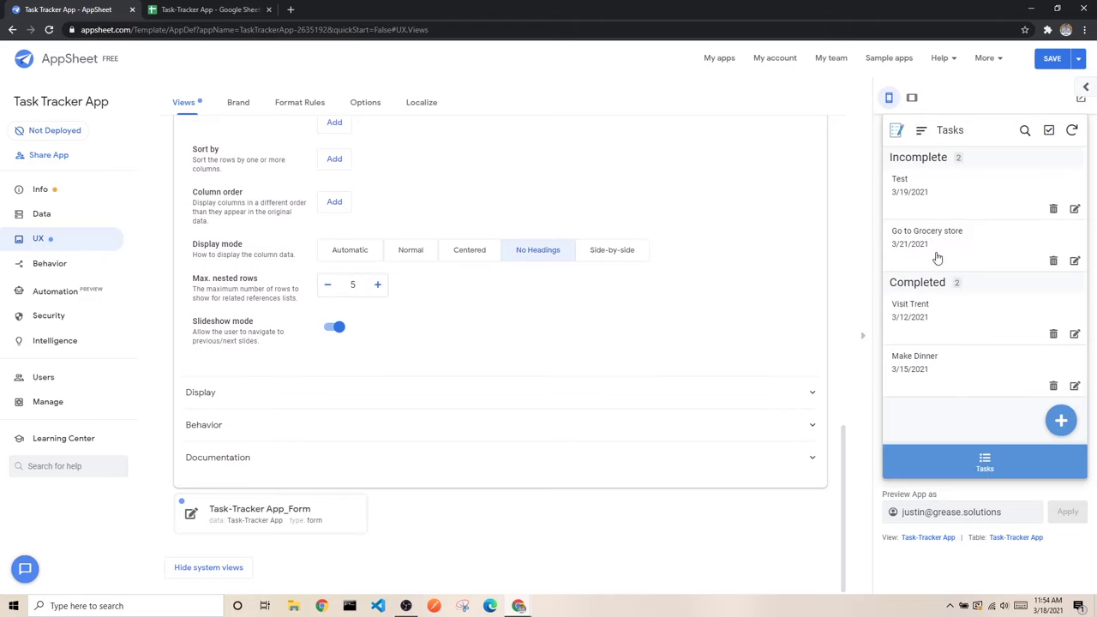
{"action": "left_click", "coordinate": [935, 253]}
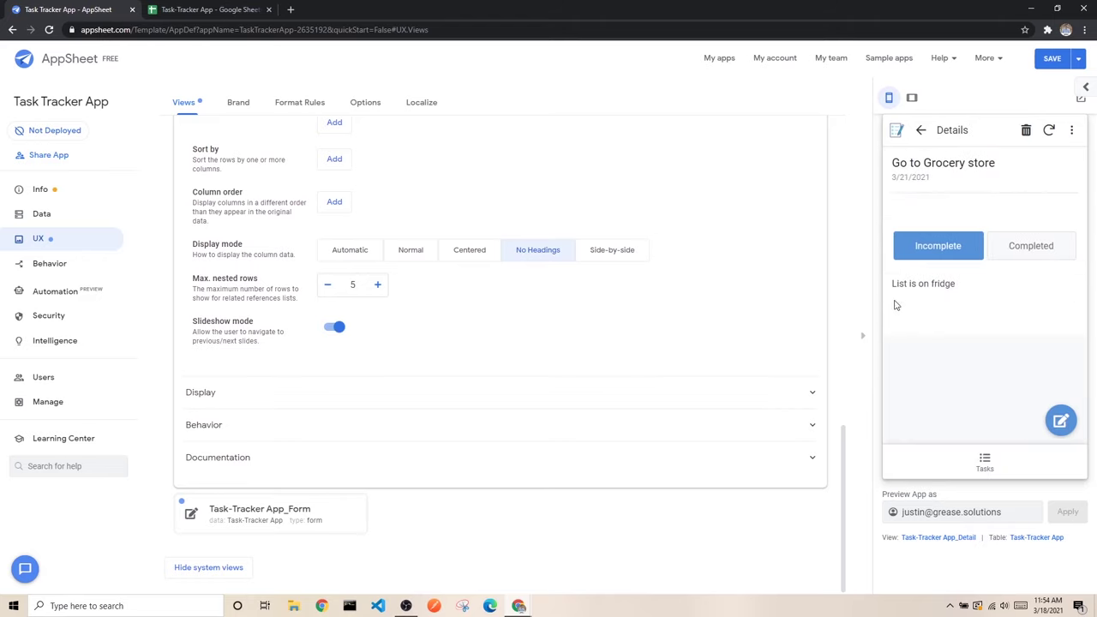
{"action": "left_click", "coordinate": [894, 299]}
{"action": "left_click", "coordinate": [1075, 299]}
{"action": "left_click", "coordinate": [361, 392]}
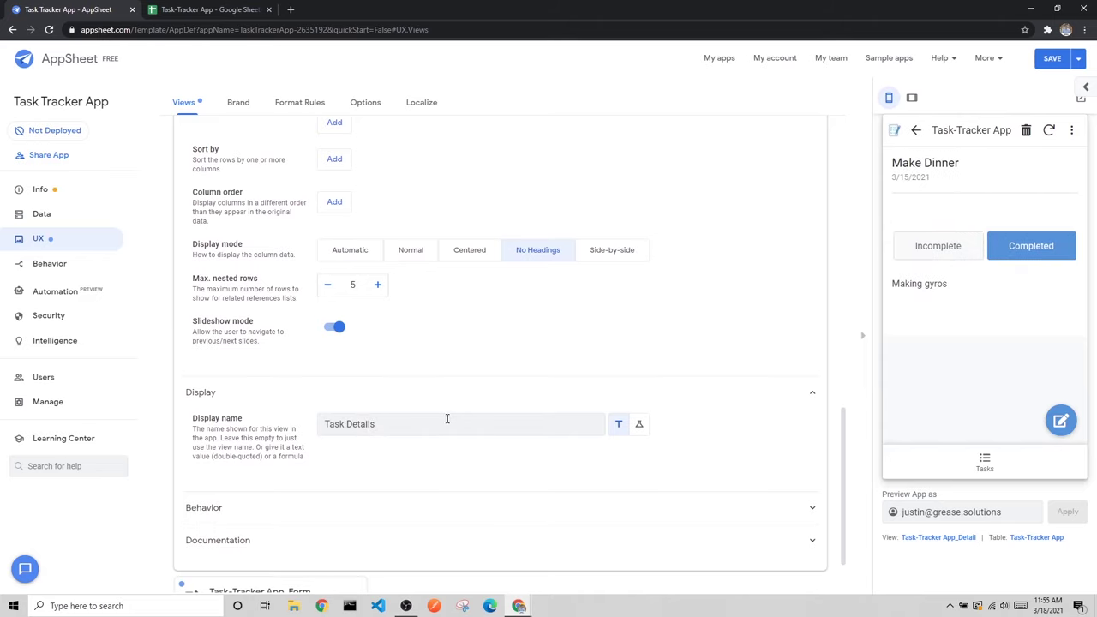
Step: Save the app with the detail view's display name set to Task Details
{"action": "left_click", "coordinate": [1045, 62]}
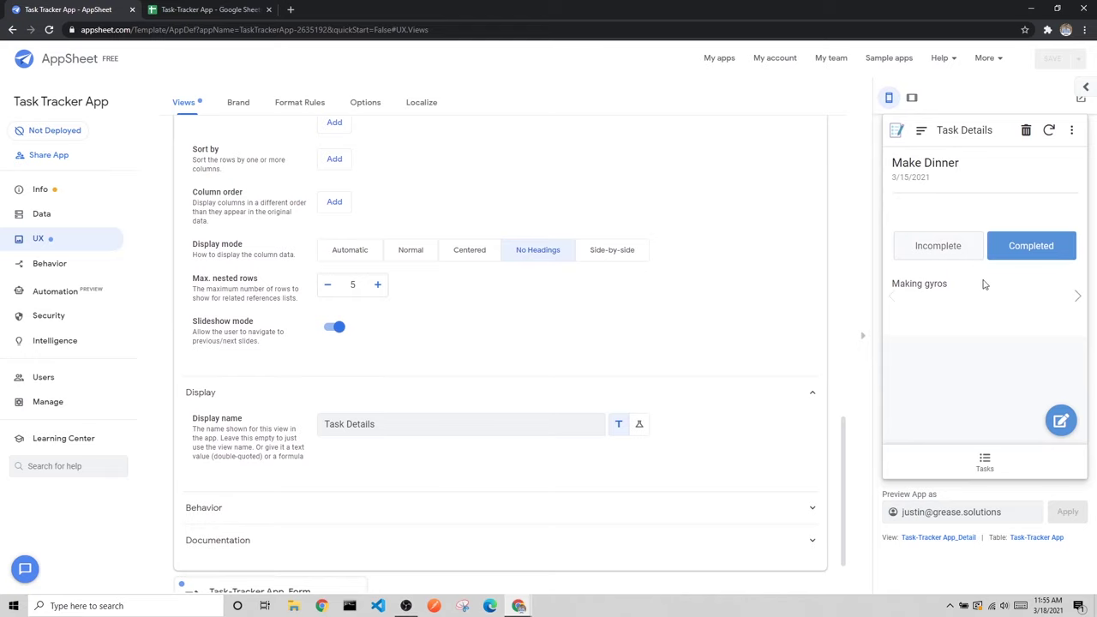
Step: Review and collapse the Behavior section, then collapse Task-Tracker App_Detail to list all views
{"action": "scroll", "coordinate": [403, 371], "scroll_direction": "down", "scroll_amount": 1}
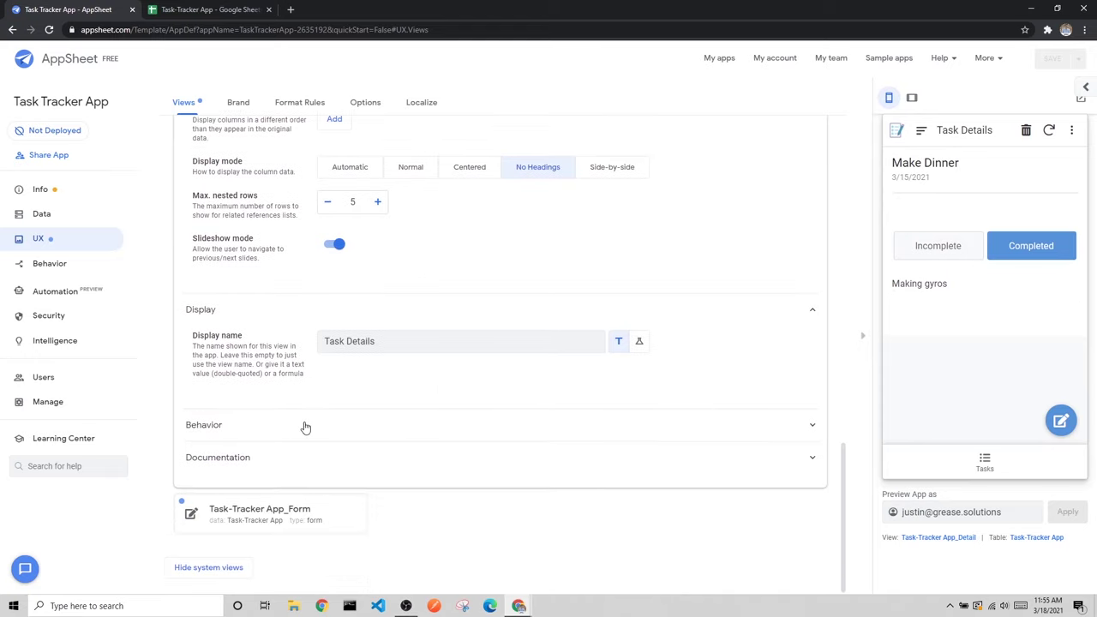
{"action": "left_click", "coordinate": [303, 426]}
{"action": "scroll", "coordinate": [310, 456], "scroll_direction": "down", "scroll_amount": 1}
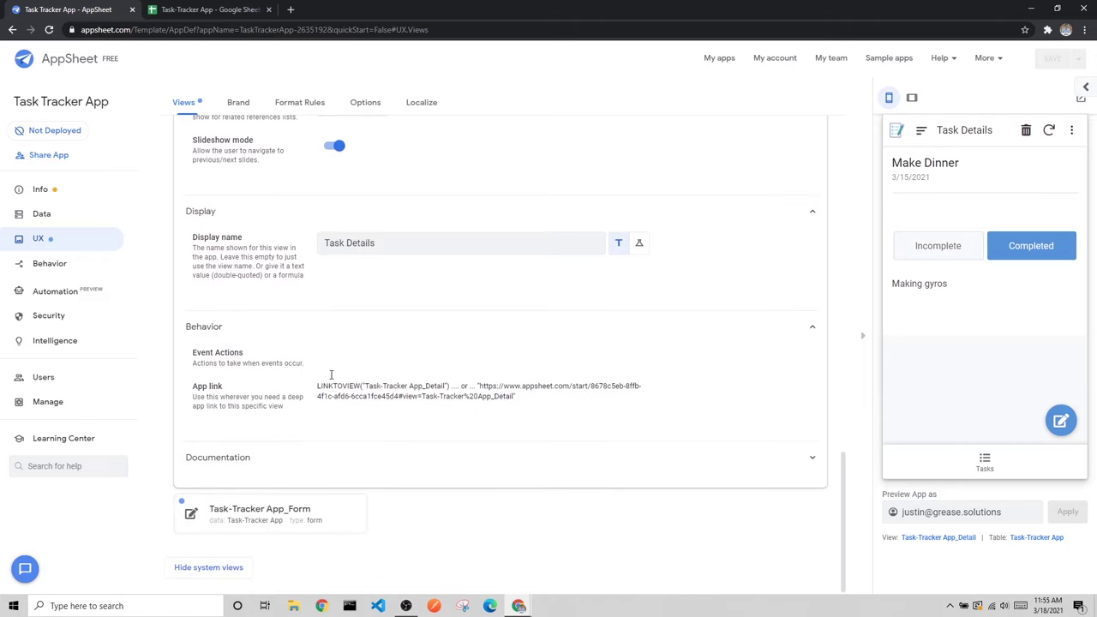
{"action": "left_click", "coordinate": [309, 327]}
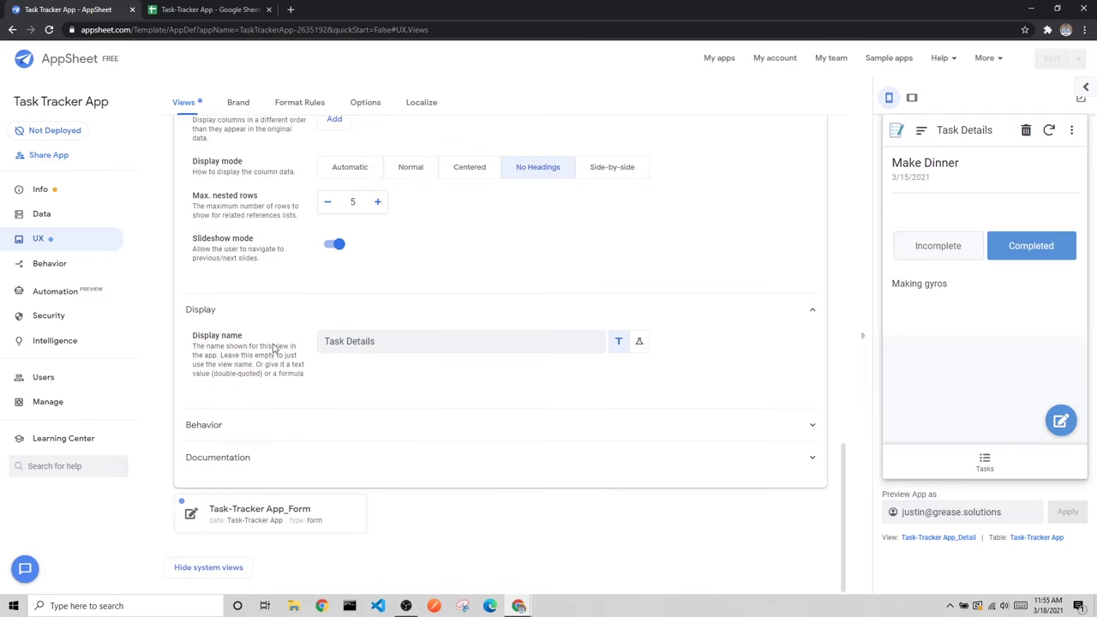
{"action": "scroll", "coordinate": [418, 319], "scroll_direction": "up", "scroll_amount": 7}
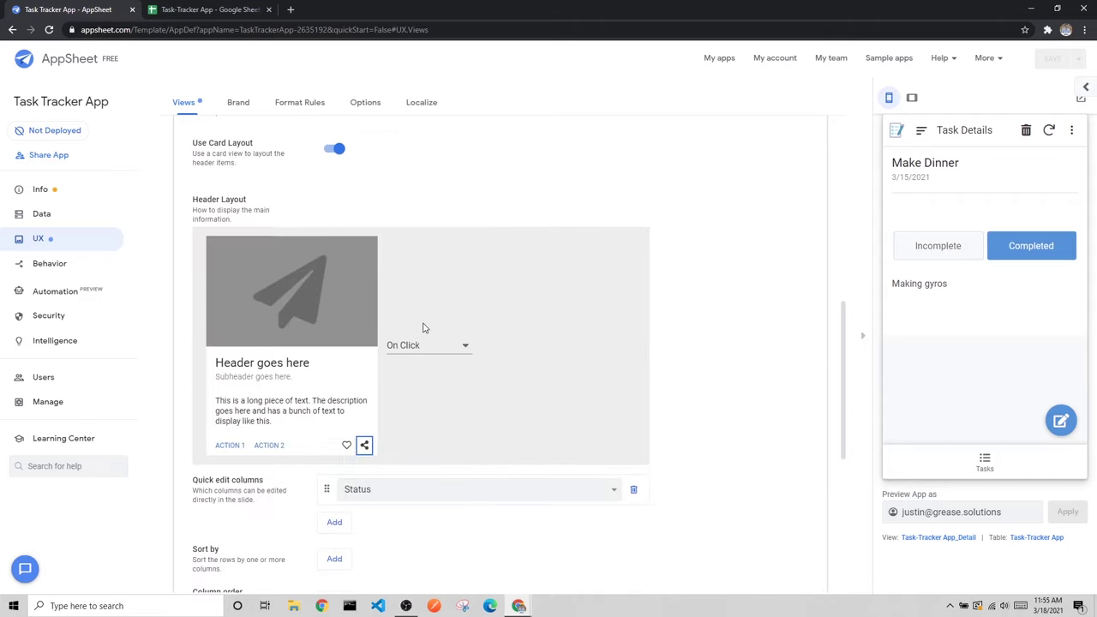
{"action": "scroll", "coordinate": [471, 292], "scroll_direction": "down", "scroll_amount": 1}
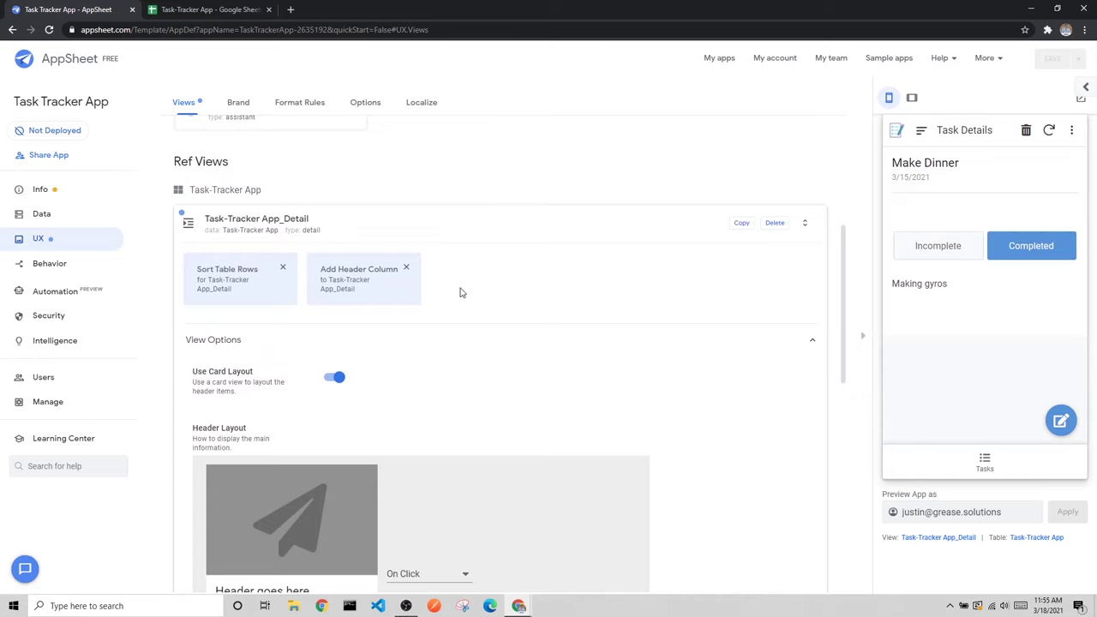
{"action": "scroll", "coordinate": [478, 285], "scroll_direction": "down", "scroll_amount": 1}
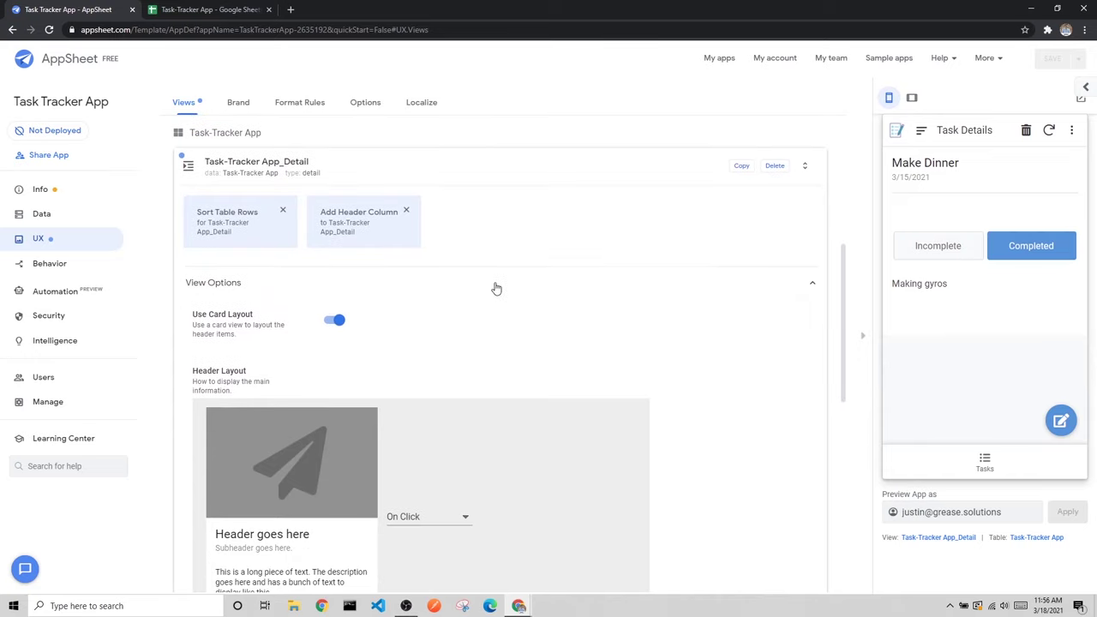
{"action": "left_click", "coordinate": [369, 175]}
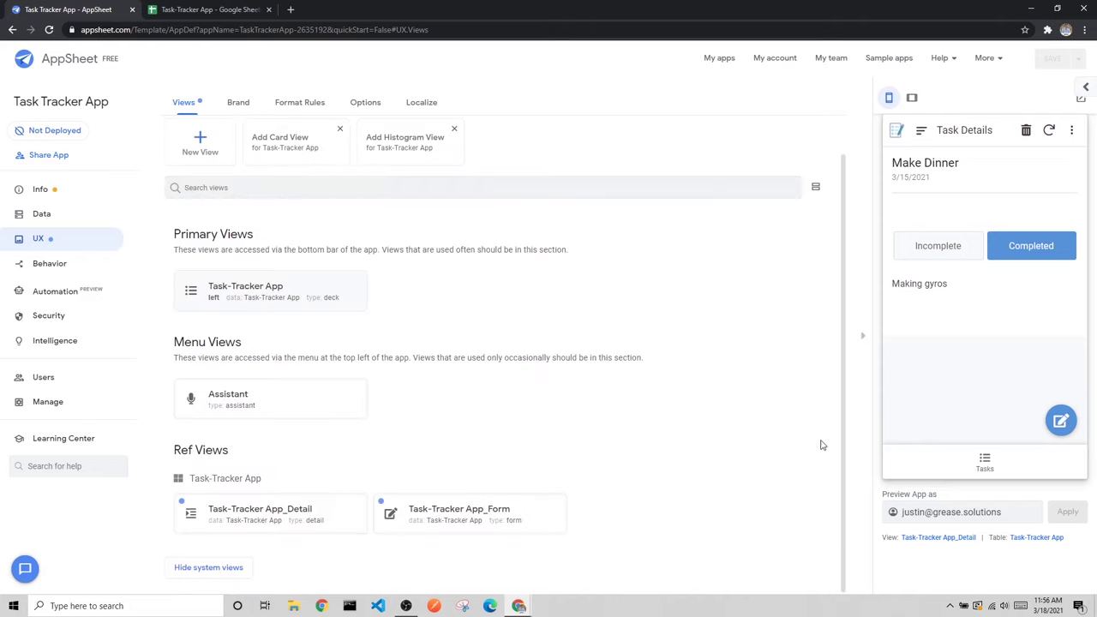
Step: Show a blank new-task form in the preview and open the Task-Tracker App_Form view settings
{"action": "left_click", "coordinate": [982, 463]}
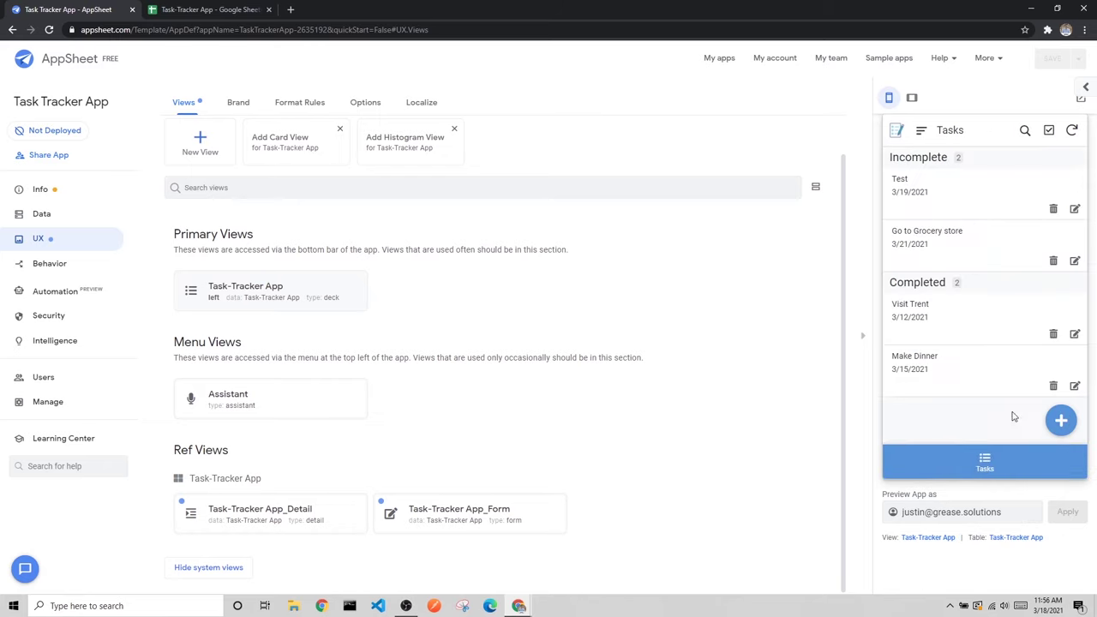
{"action": "left_click", "coordinate": [1060, 420]}
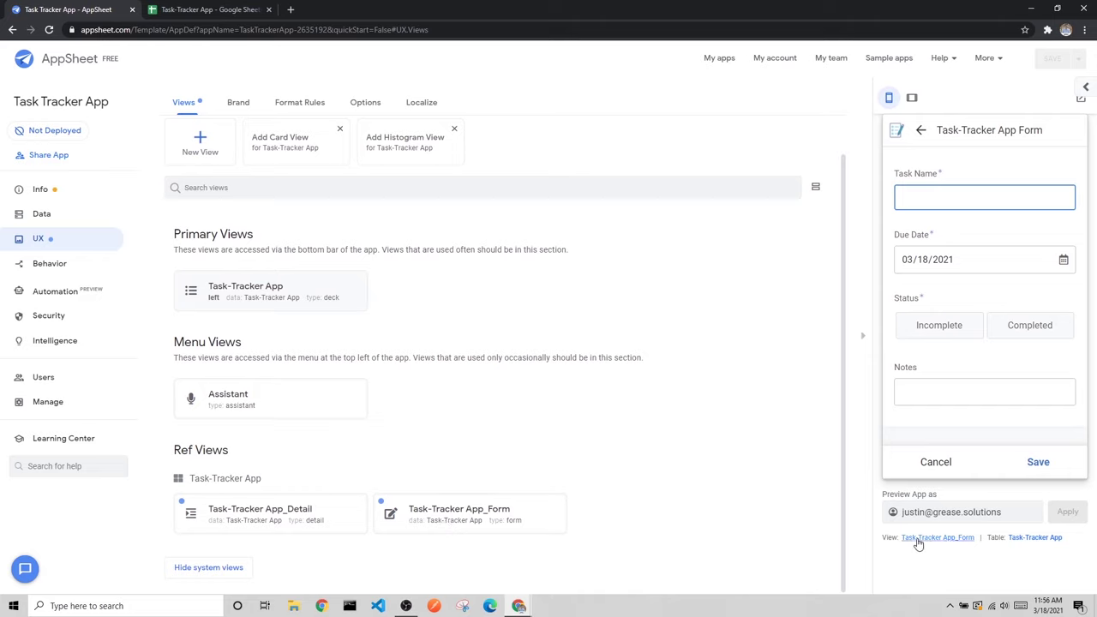
{"action": "left_click", "coordinate": [961, 538]}
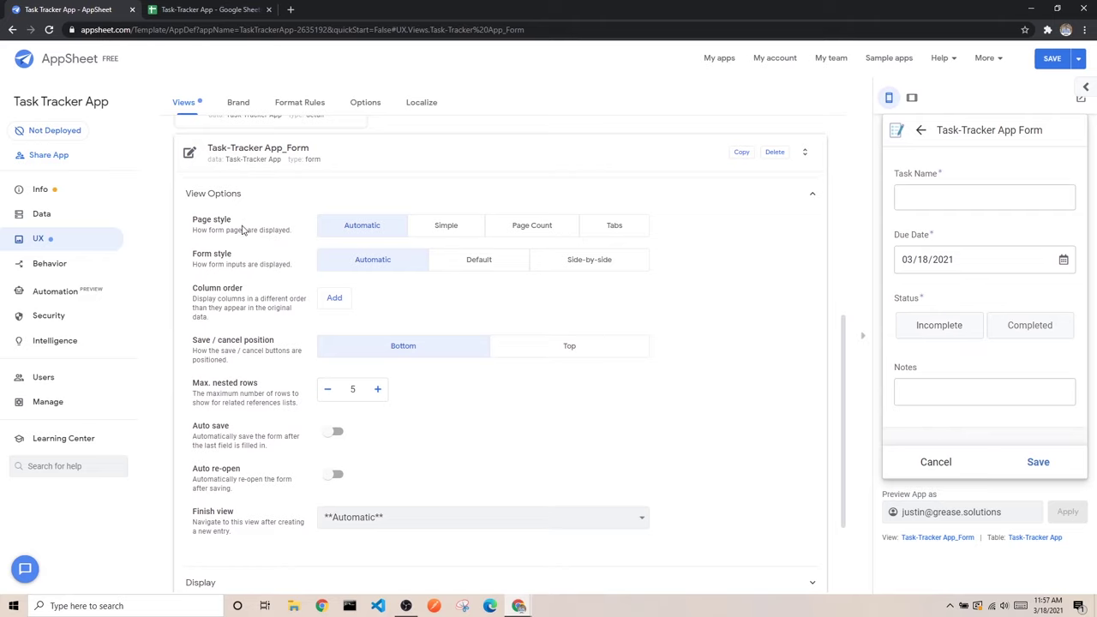
{"action": "triple_click", "coordinate": [199, 225]}
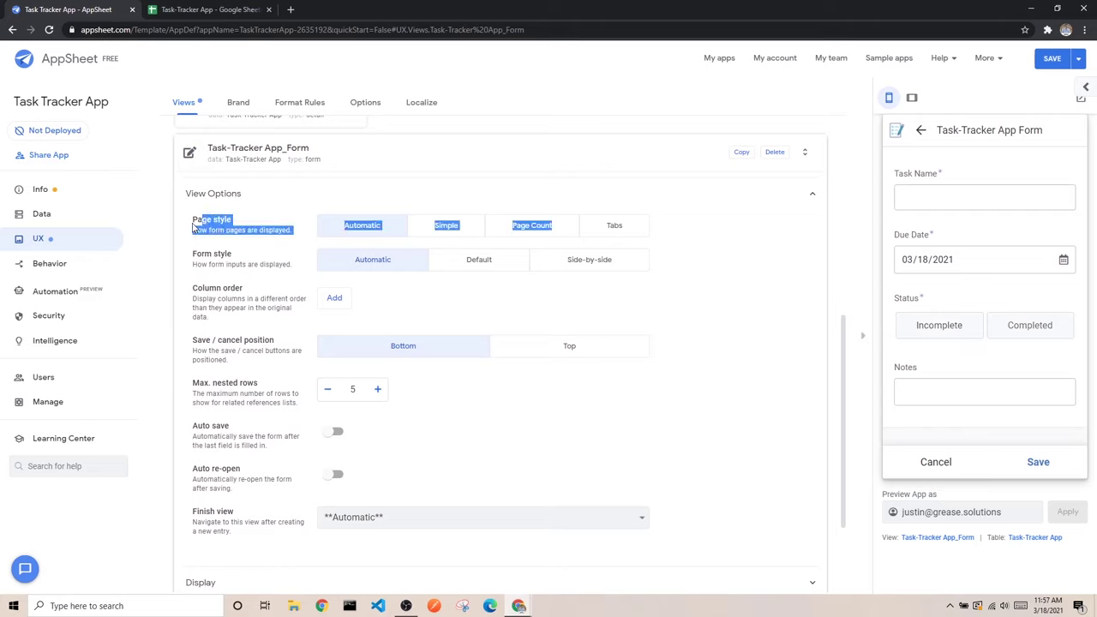
Step: Keep Automatic page style and Default form style after trying Simple and Side-by-side; check the sheet
{"action": "left_click", "coordinate": [255, 217]}
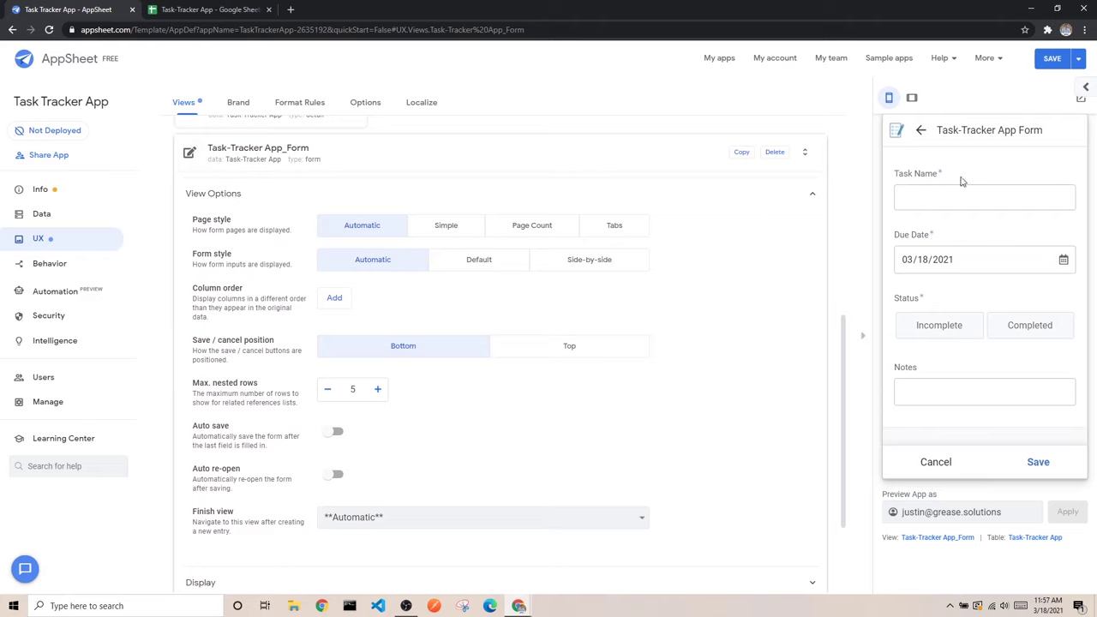
{"action": "left_click", "coordinate": [450, 225]}
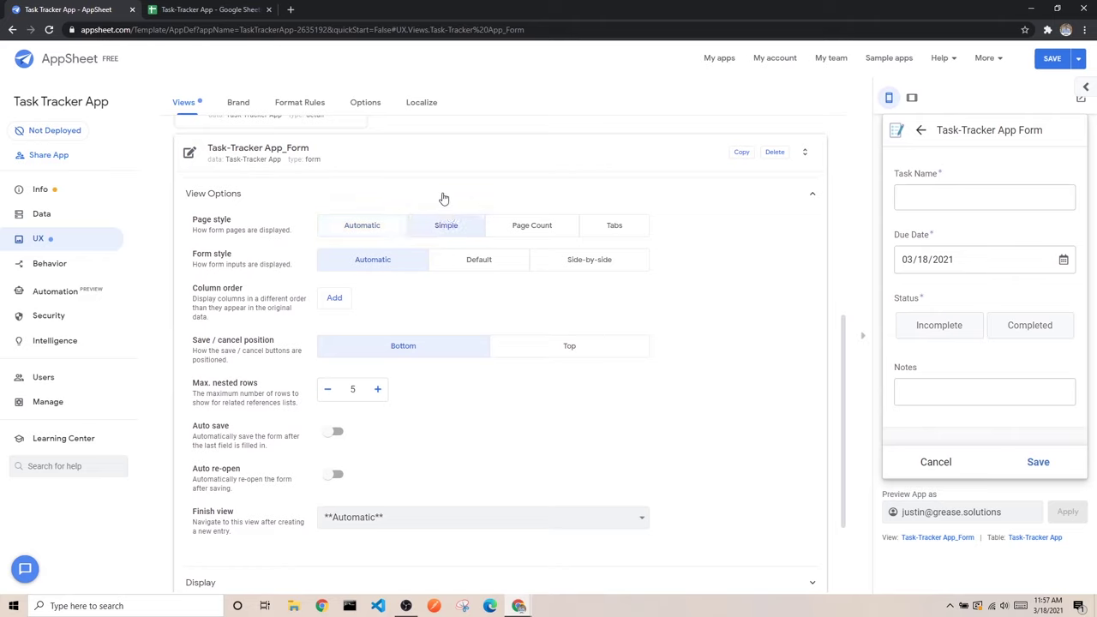
{"action": "left_click", "coordinate": [377, 224]}
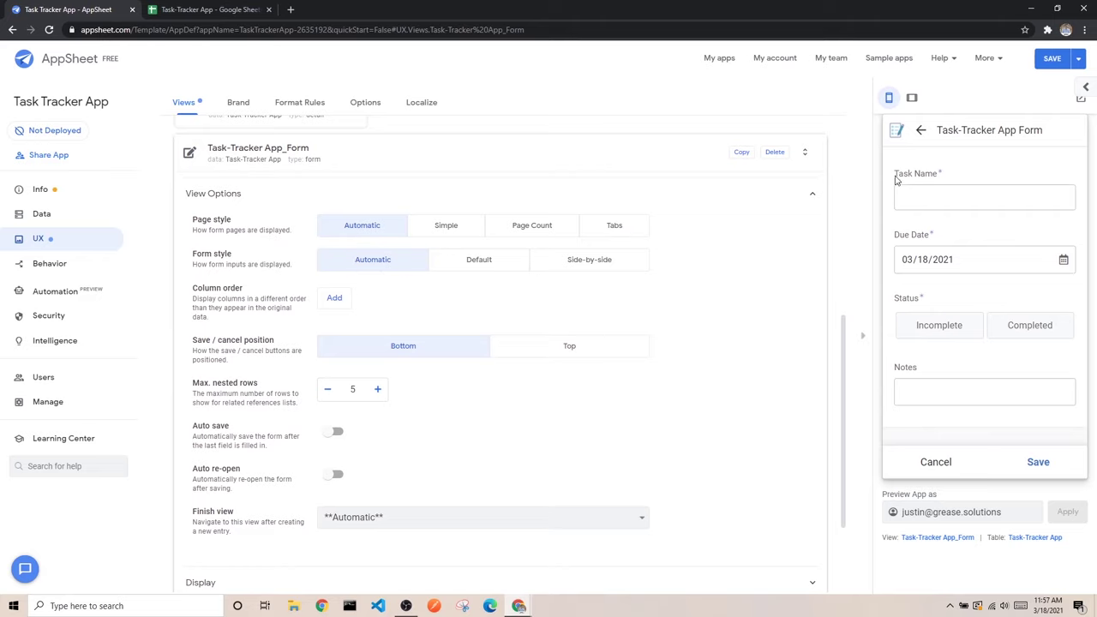
{"action": "left_click", "coordinate": [462, 268]}
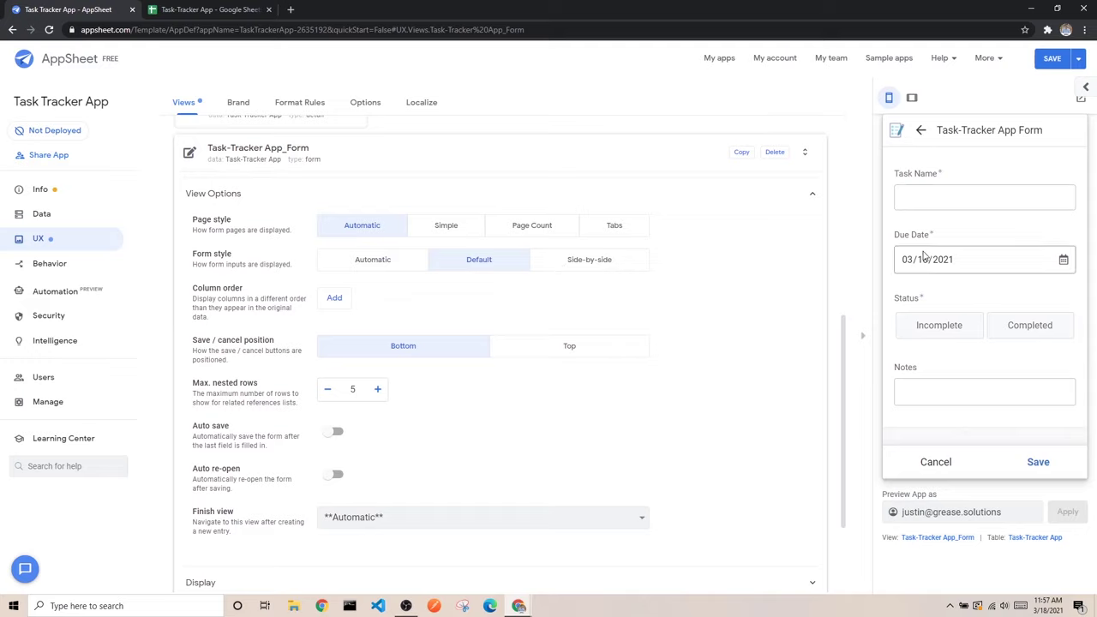
{"action": "left_click", "coordinate": [582, 269]}
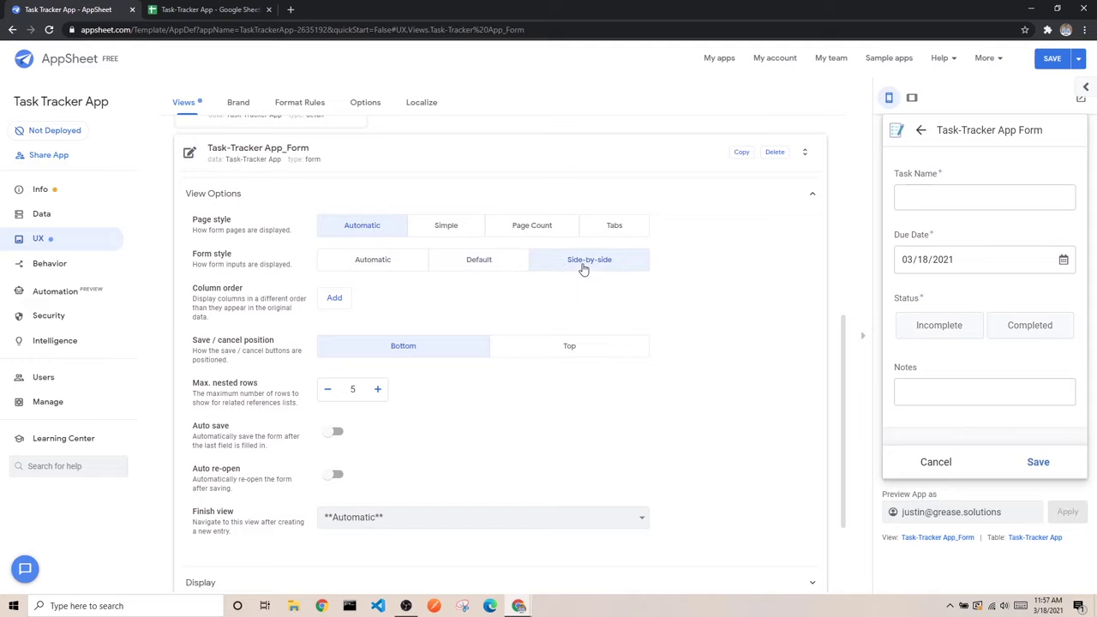
{"action": "left_click", "coordinate": [457, 265]}
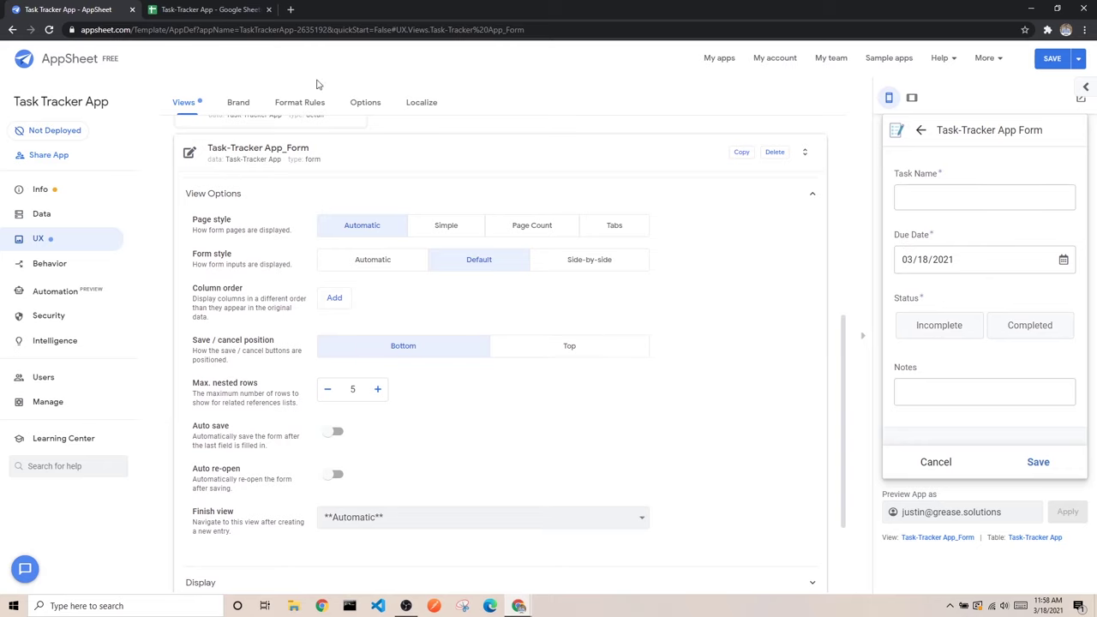
{"action": "left_click", "coordinate": [215, 10]}
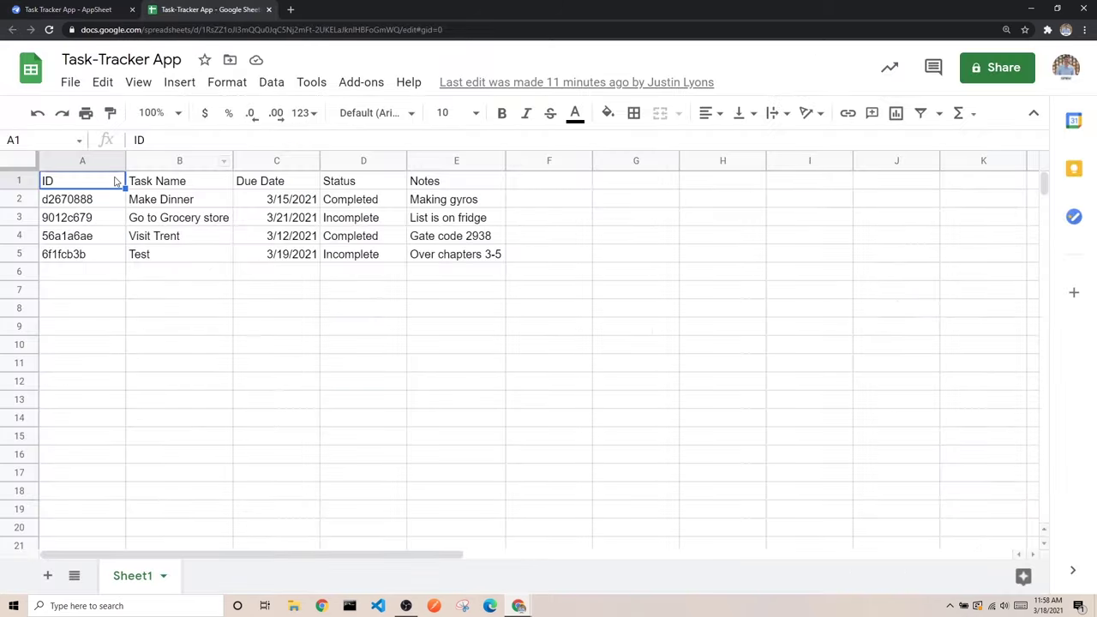
{"action": "left_click", "coordinate": [69, 10]}
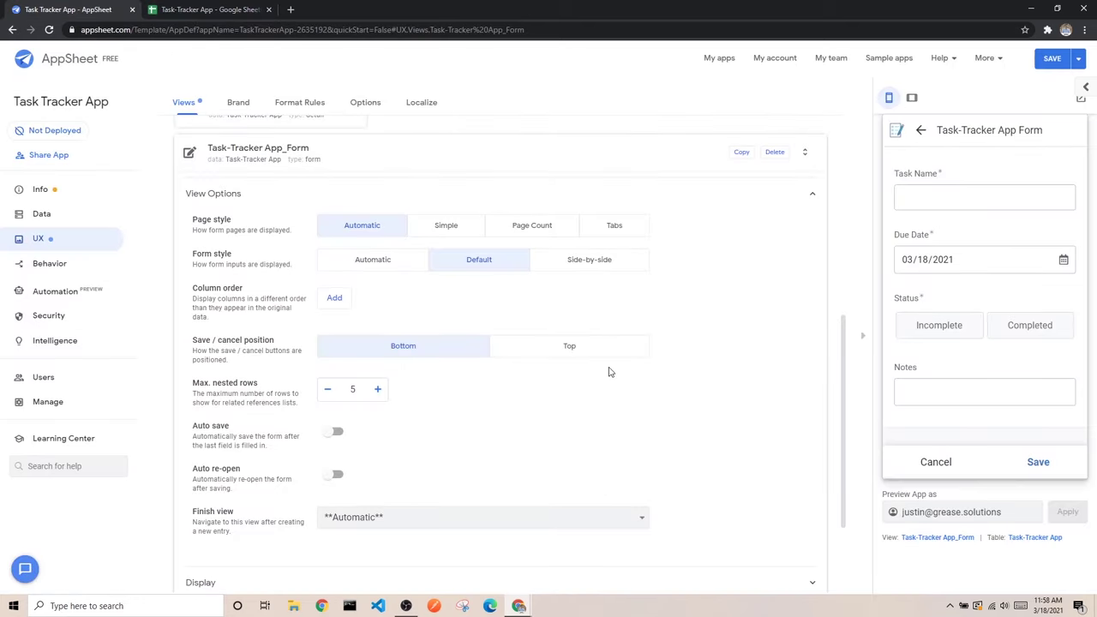
{"action": "scroll", "coordinate": [514, 297], "scroll_direction": "down", "scroll_amount": 1}
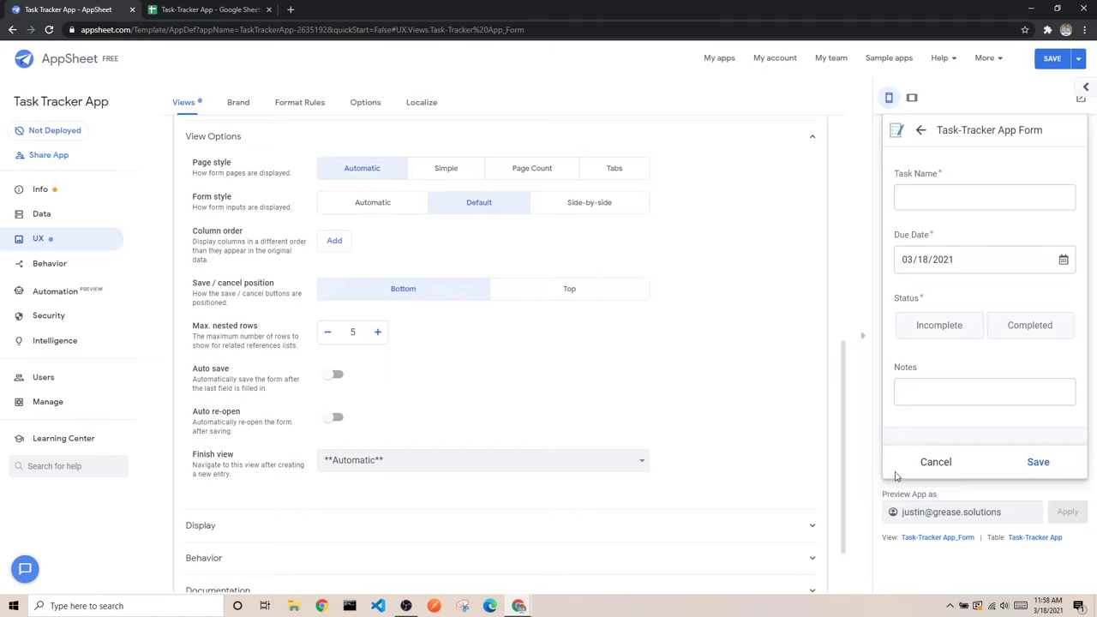
{"action": "left_click", "coordinate": [532, 303]}
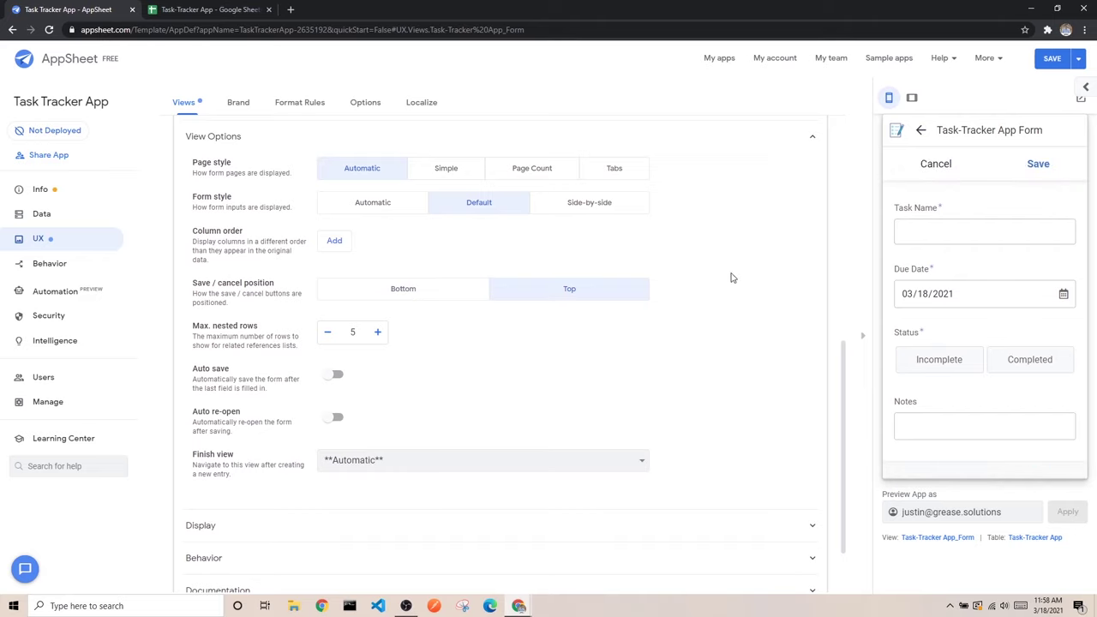
{"action": "left_click", "coordinate": [417, 294]}
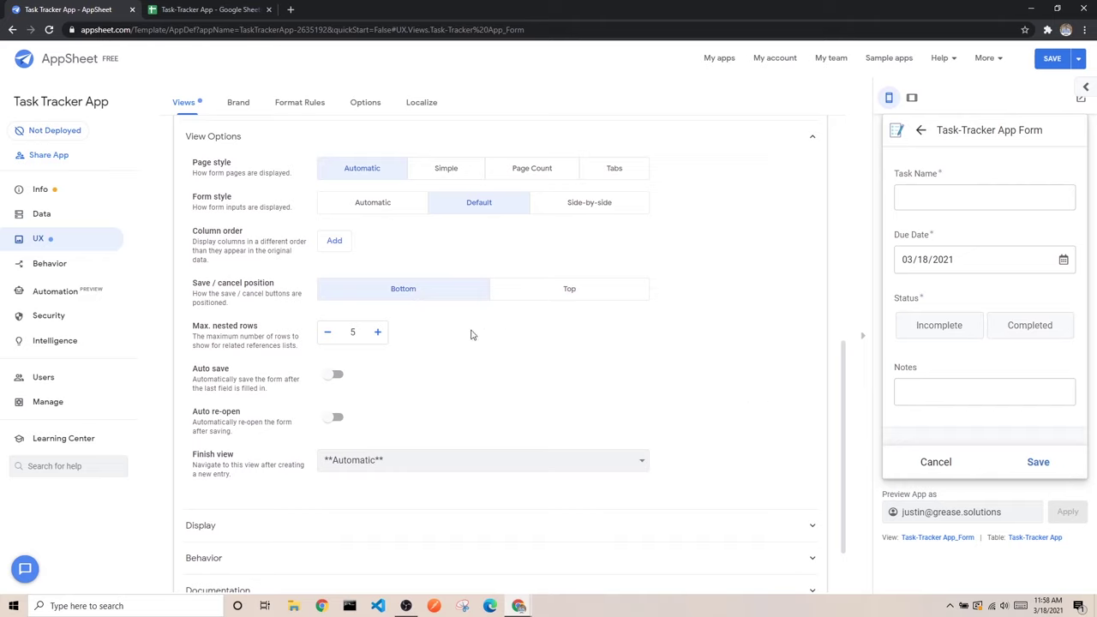
{"action": "left_click_drag", "start_coordinate": [193, 330], "coordinate": [257, 333]}
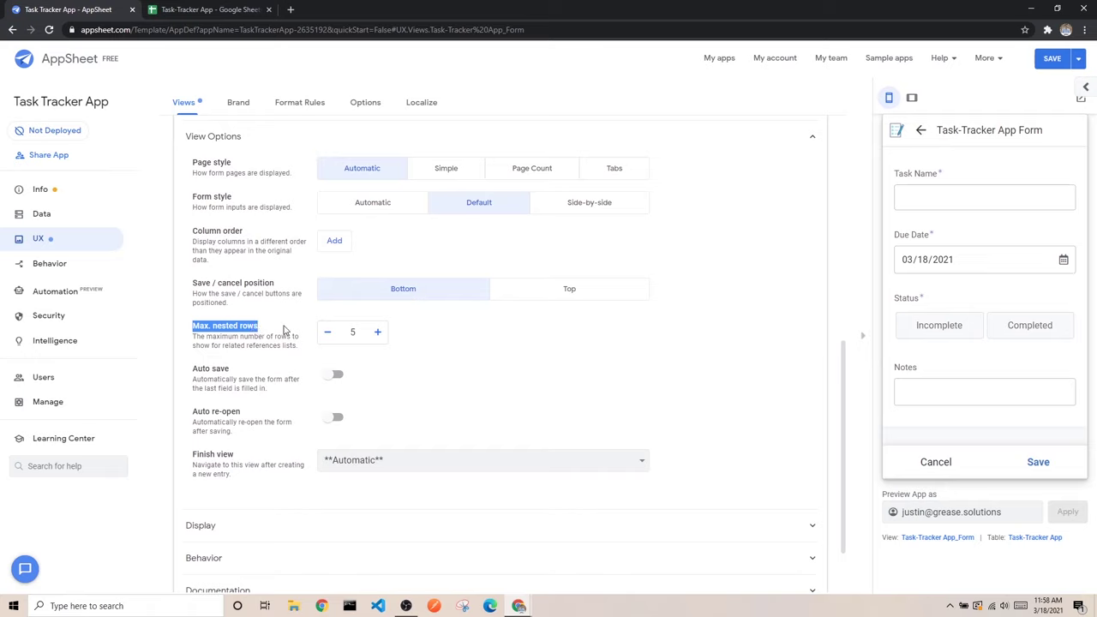
{"action": "left_click", "coordinate": [285, 332]}
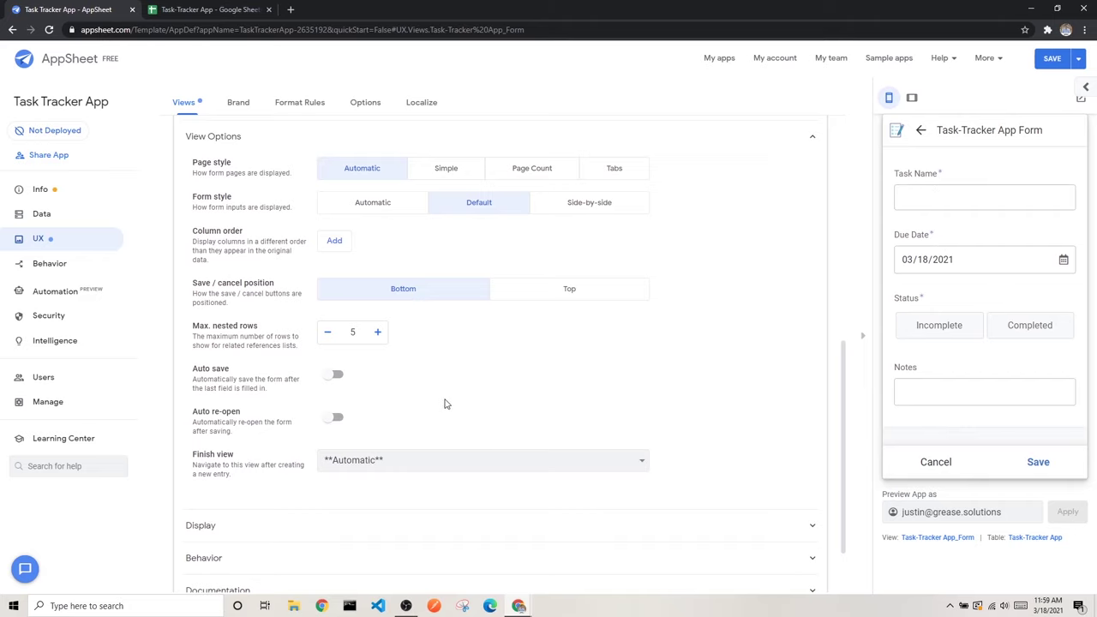
{"action": "scroll", "coordinate": [445, 404], "scroll_direction": "down", "scroll_amount": 1}
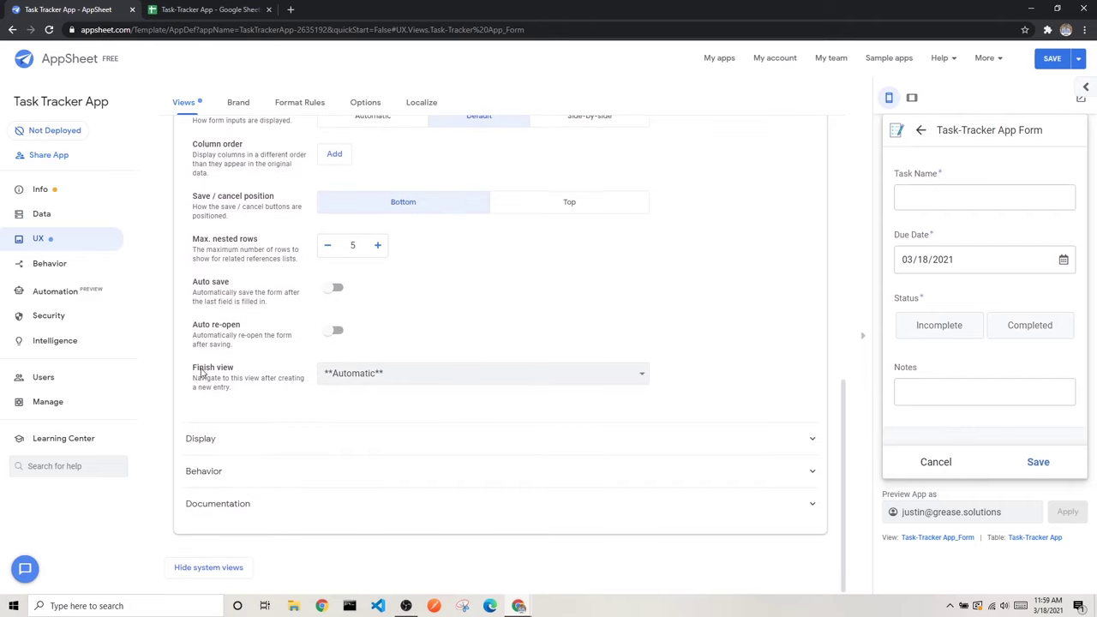
{"action": "left_click_drag", "start_coordinate": [198, 371], "coordinate": [242, 381]}
{"action": "left_click", "coordinate": [249, 399]}
{"action": "left_click", "coordinate": [459, 373]}
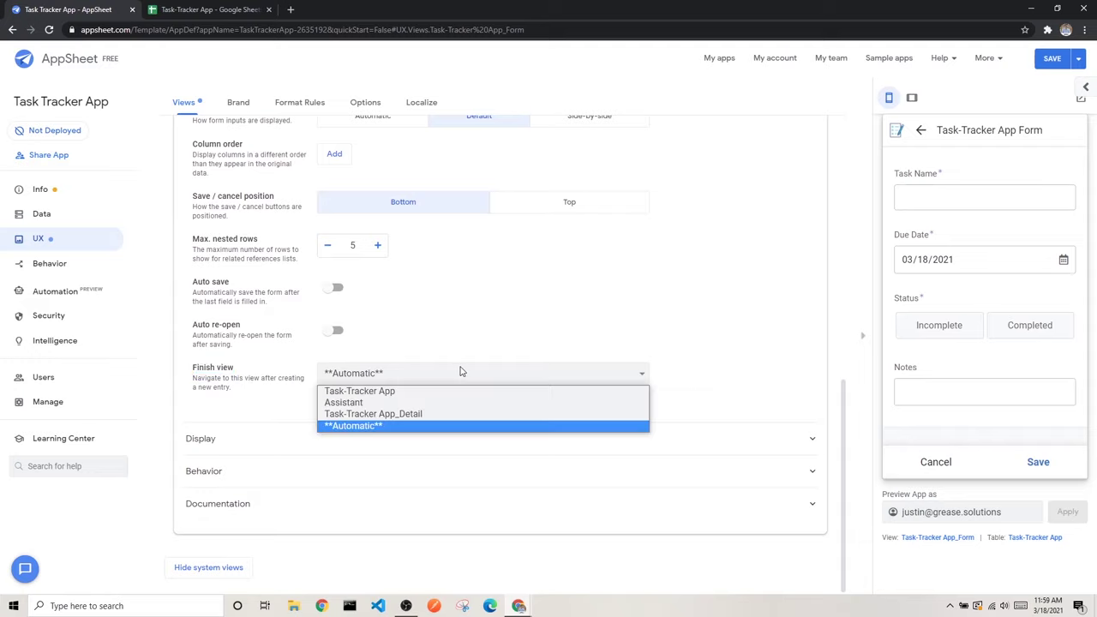
Step: Enter a new task Take Out Garbage due March 19, 2021, marked Incomplete
{"action": "left_click", "coordinate": [390, 425]}
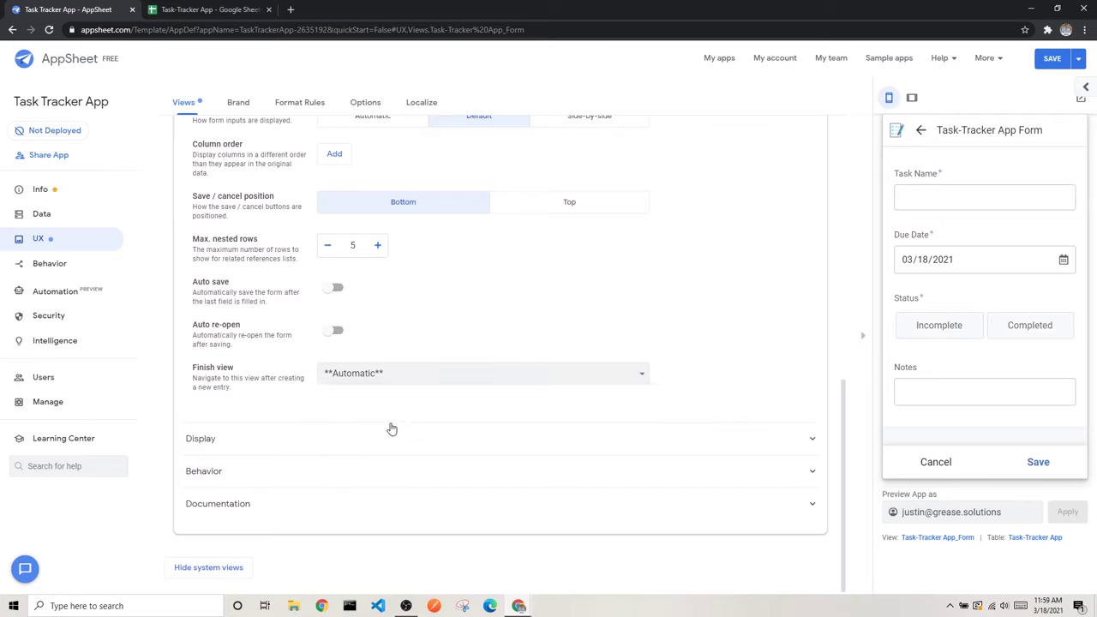
{"action": "left_click", "coordinate": [959, 200]}
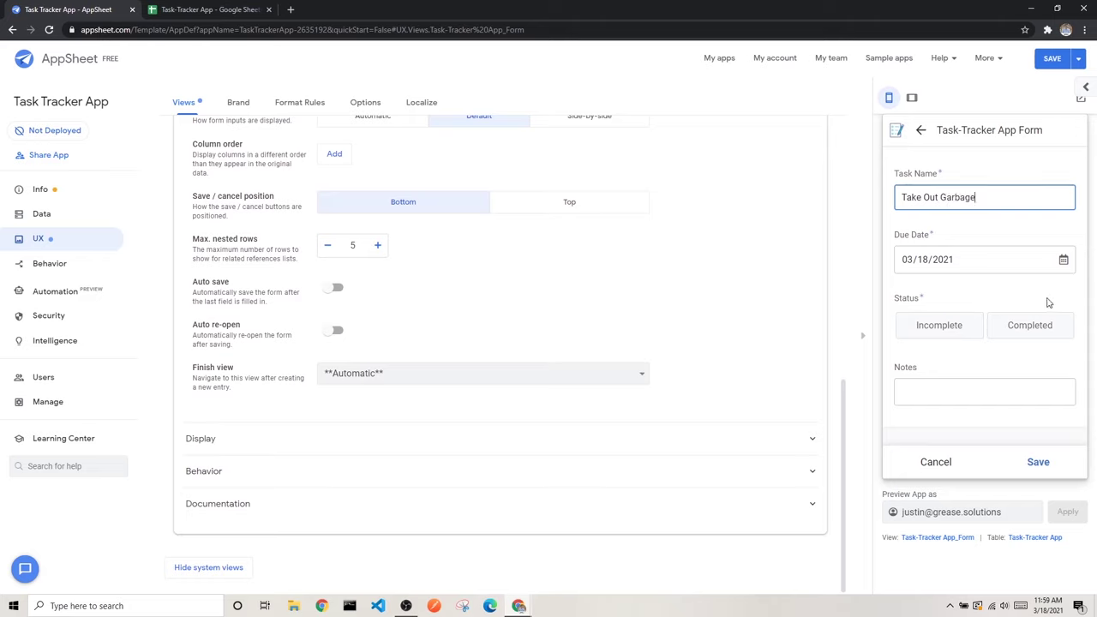
{"action": "left_click", "coordinate": [1063, 259]}
{"action": "left_click", "coordinate": [994, 358]}
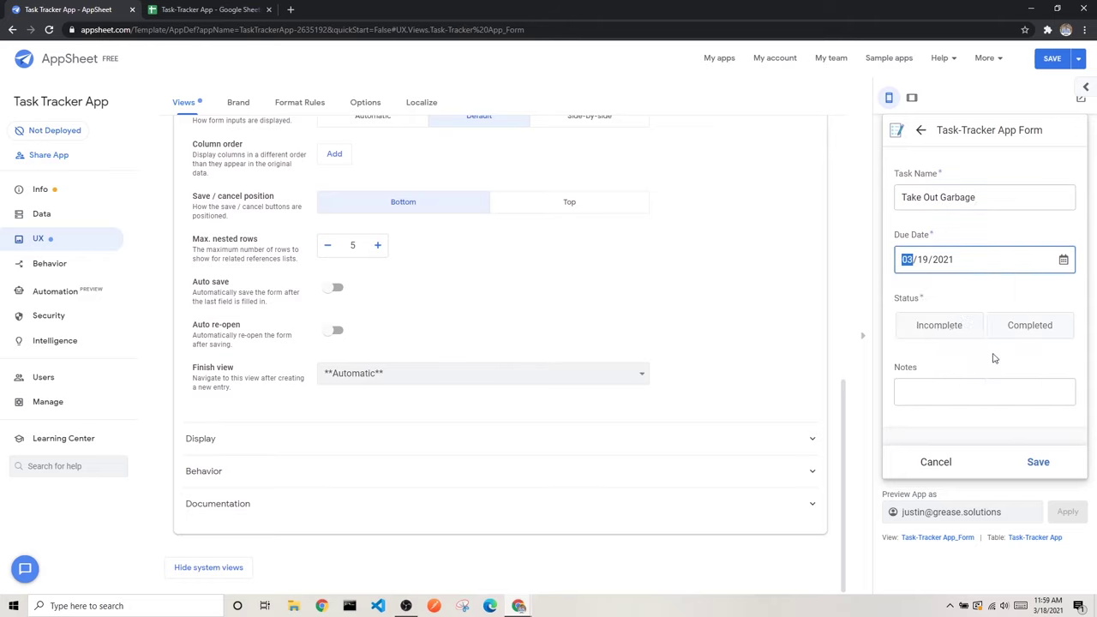
{"action": "left_click", "coordinate": [942, 339]}
Step: Add the note 'Trash pickup comes', save the task, and check the Finish view choices
{"action": "left_click", "coordinate": [921, 397]}
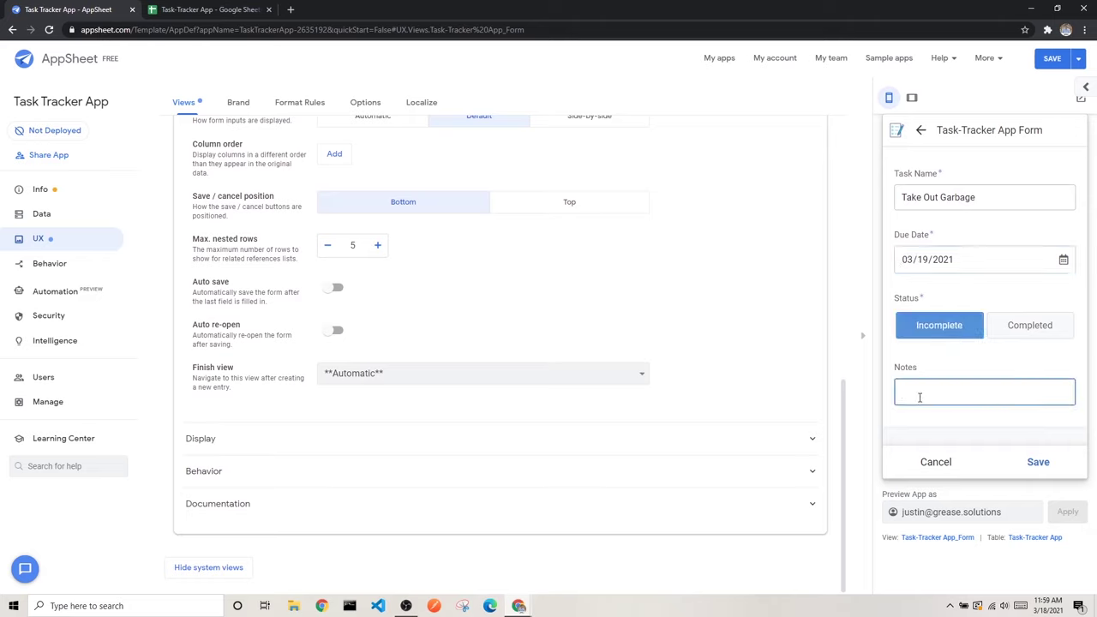
{"action": "type", "text": "Trash pickup comes at 11am"}
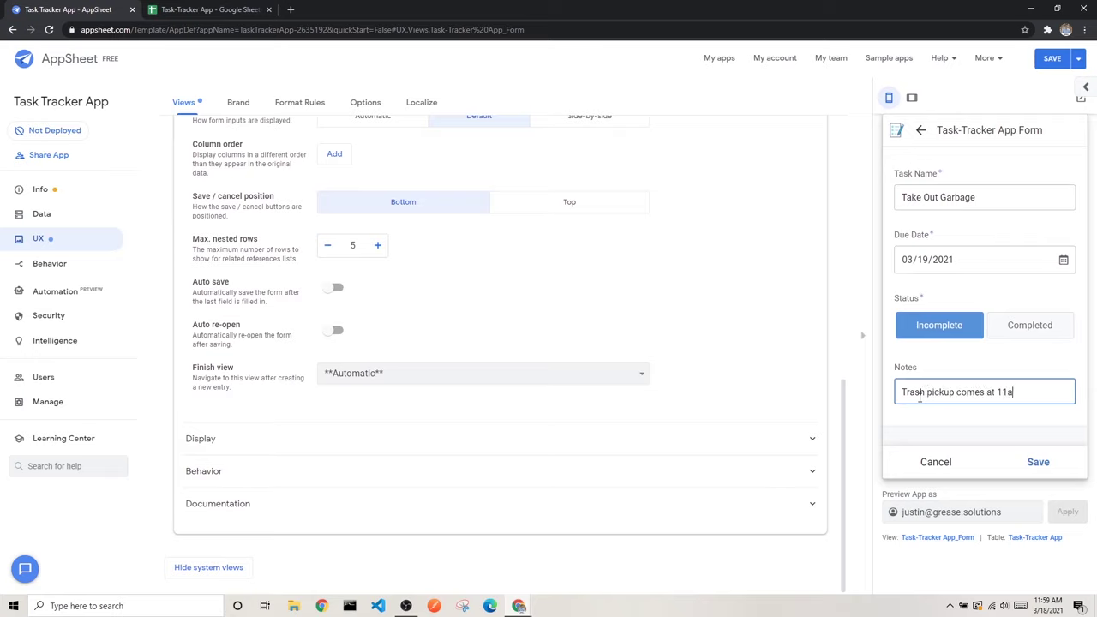
{"action": "left_click", "coordinate": [1038, 468]}
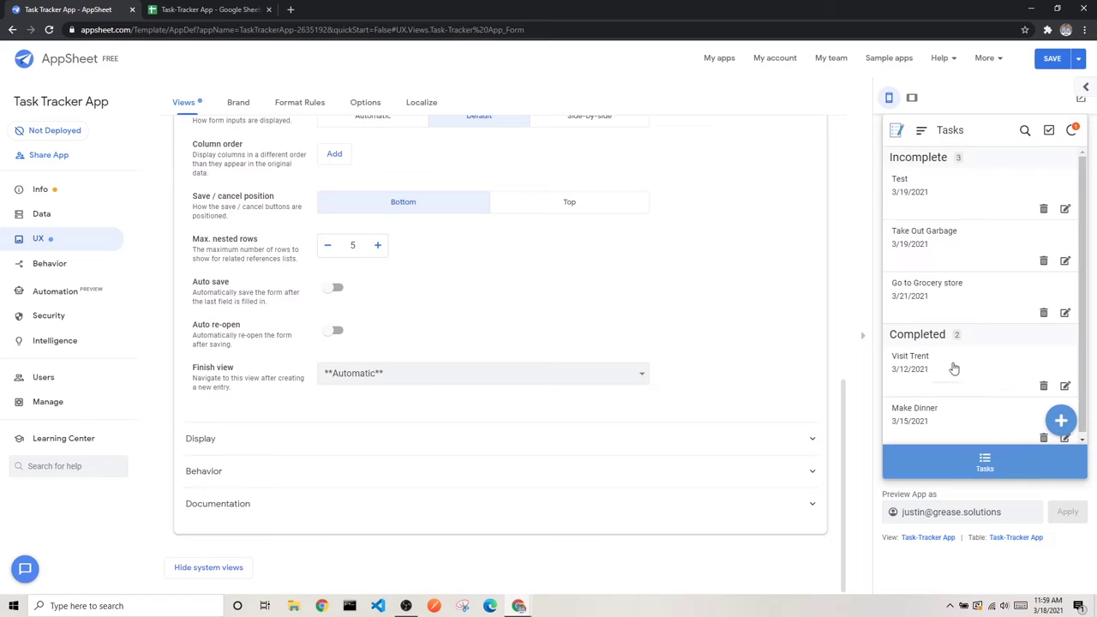
{"action": "scroll", "coordinate": [942, 248], "scroll_direction": "down", "scroll_amount": 1}
{"action": "scroll", "coordinate": [941, 390], "scroll_direction": "up", "scroll_amount": 1}
{"action": "left_click", "coordinate": [584, 374]}
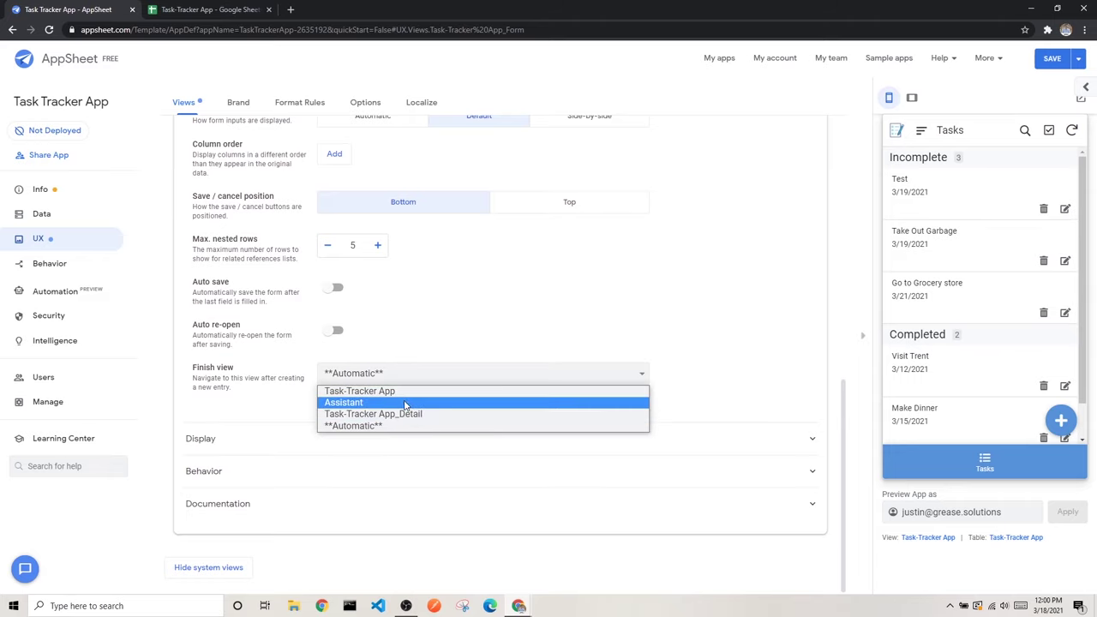
Step: Keep the Finish view Automatic, expand Display, and bring up a new task form in the preview
{"action": "left_click", "coordinate": [375, 426]}
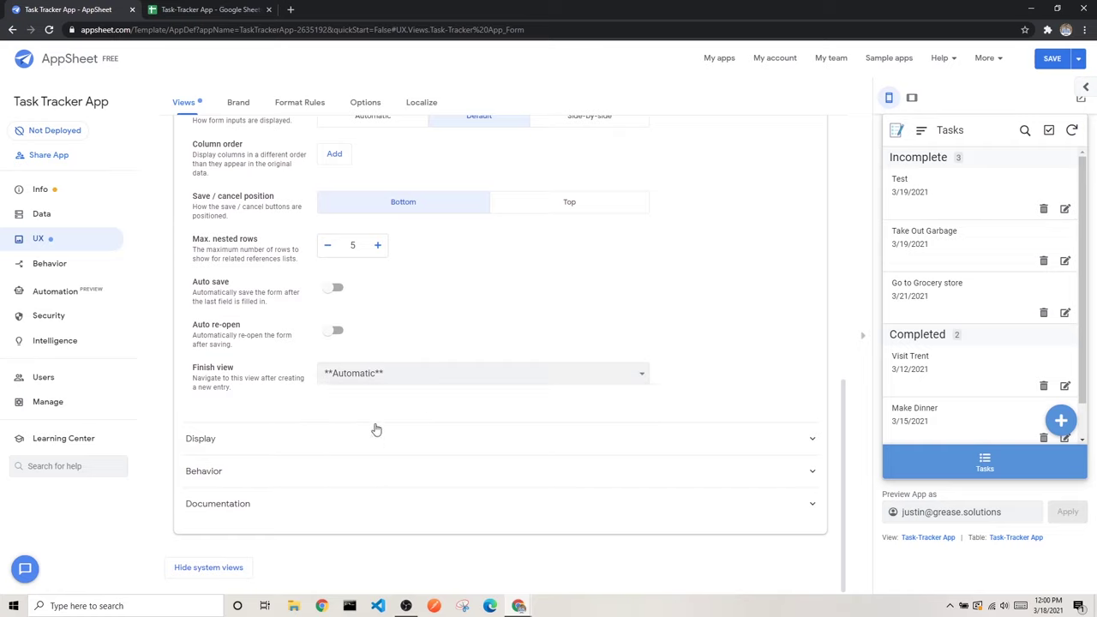
{"action": "scroll", "coordinate": [962, 220], "scroll_direction": "down", "scroll_amount": 1}
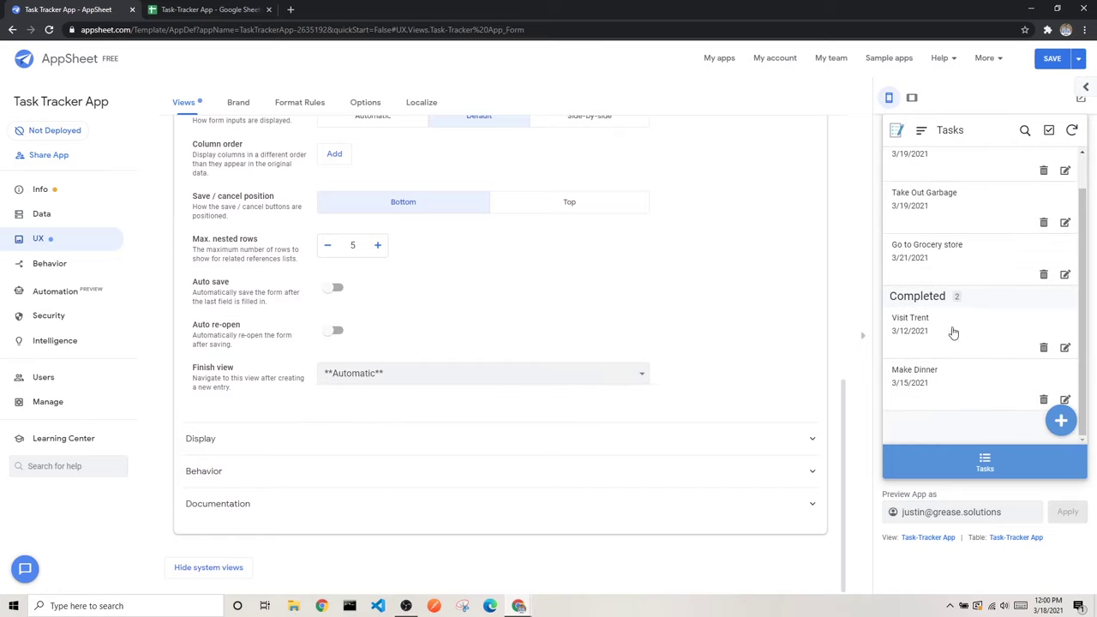
{"action": "scroll", "coordinate": [951, 283], "scroll_direction": "up", "scroll_amount": 1}
{"action": "left_click", "coordinate": [521, 441]}
{"action": "scroll", "coordinate": [354, 419], "scroll_direction": "down", "scroll_amount": 1}
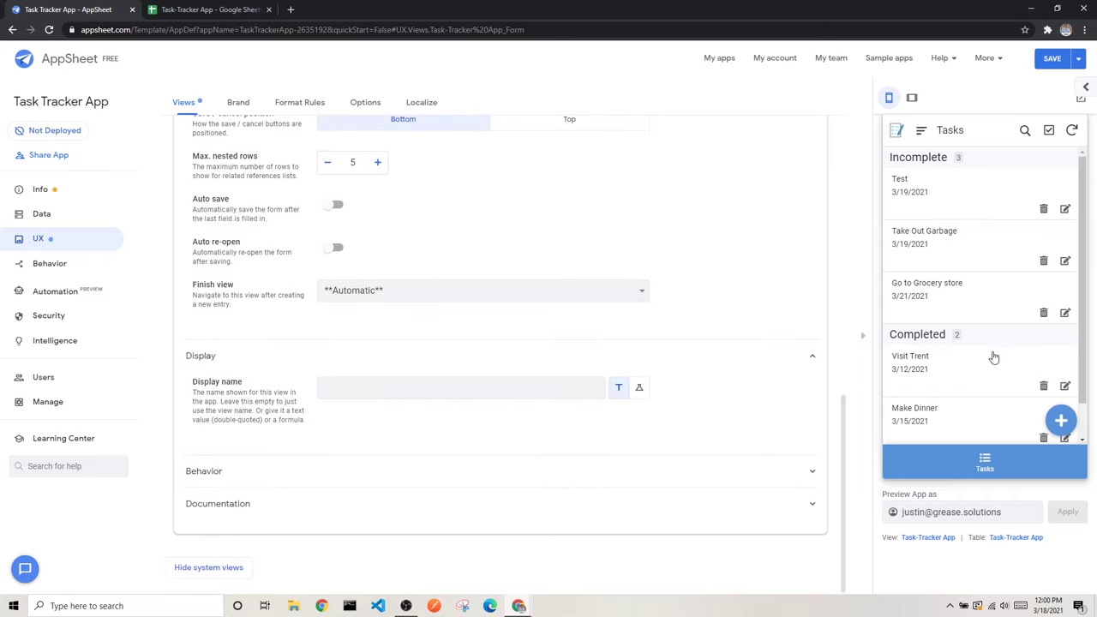
{"action": "left_click", "coordinate": [1061, 421]}
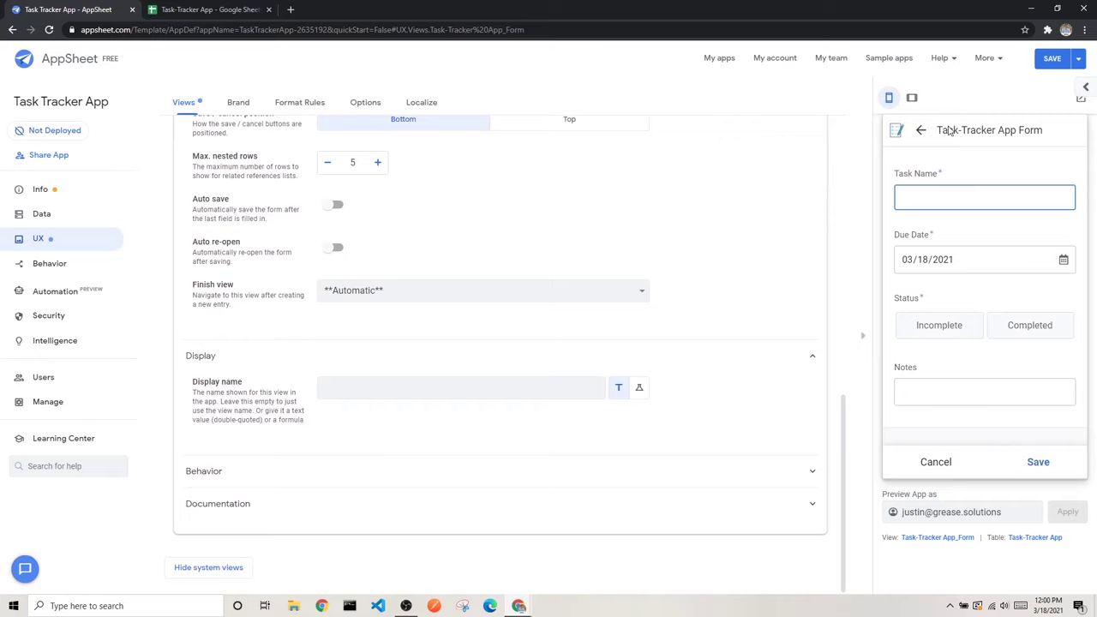
Step: Set the form's display name to New Task Form and save the app
{"action": "left_click", "coordinate": [432, 395]}
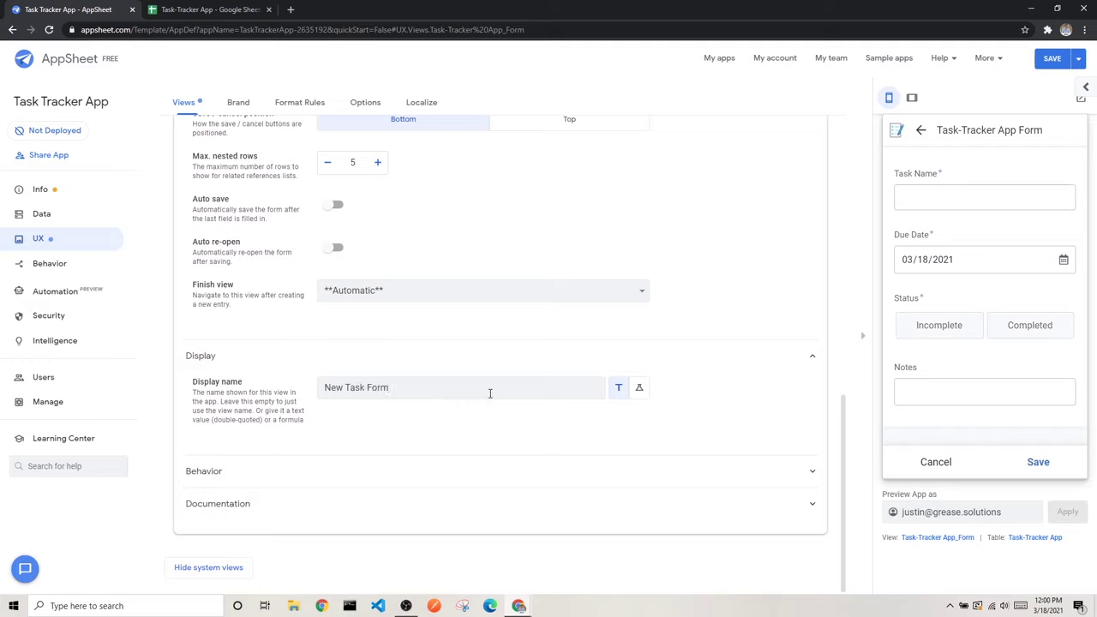
{"action": "left_click", "coordinate": [470, 363]}
{"action": "left_click", "coordinate": [410, 433]}
{"action": "left_click", "coordinate": [1045, 58]}
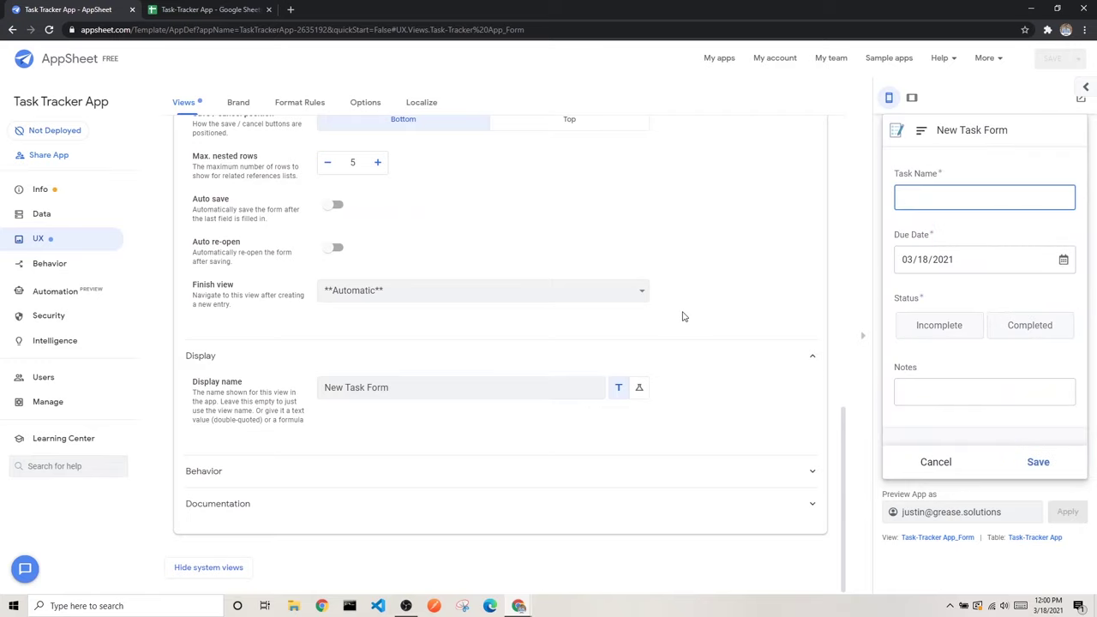
{"action": "left_click", "coordinate": [951, 135]}
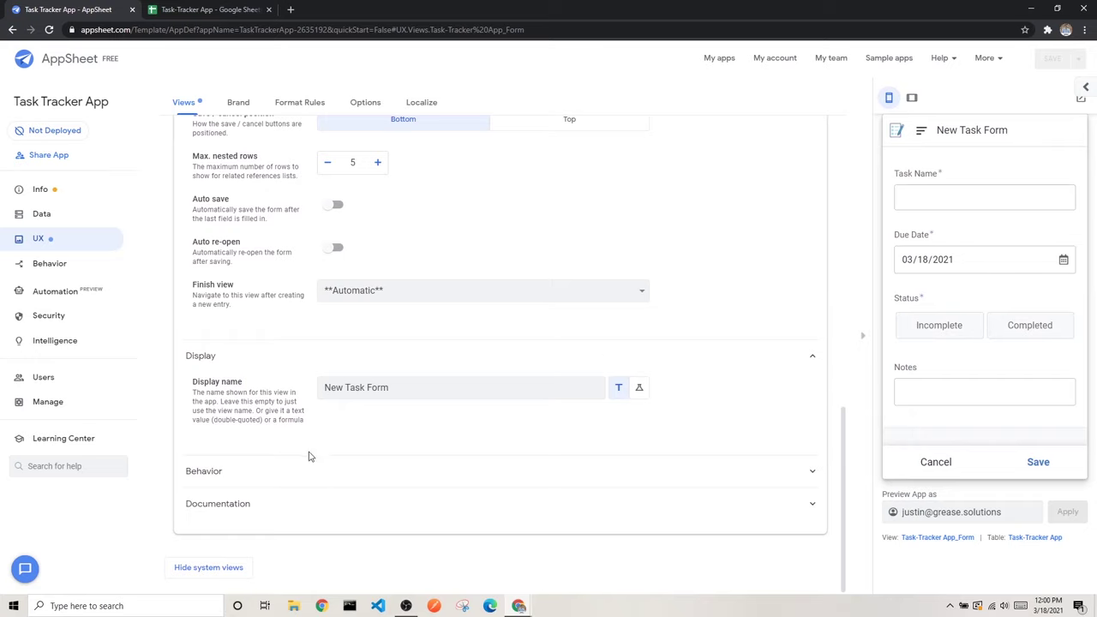
{"action": "left_click", "coordinate": [353, 472]}
Step: Leave the Form Saved event action on auto, then cancel the preview form back to Tasks
{"action": "scroll", "coordinate": [354, 465], "scroll_direction": "down", "scroll_amount": 1}
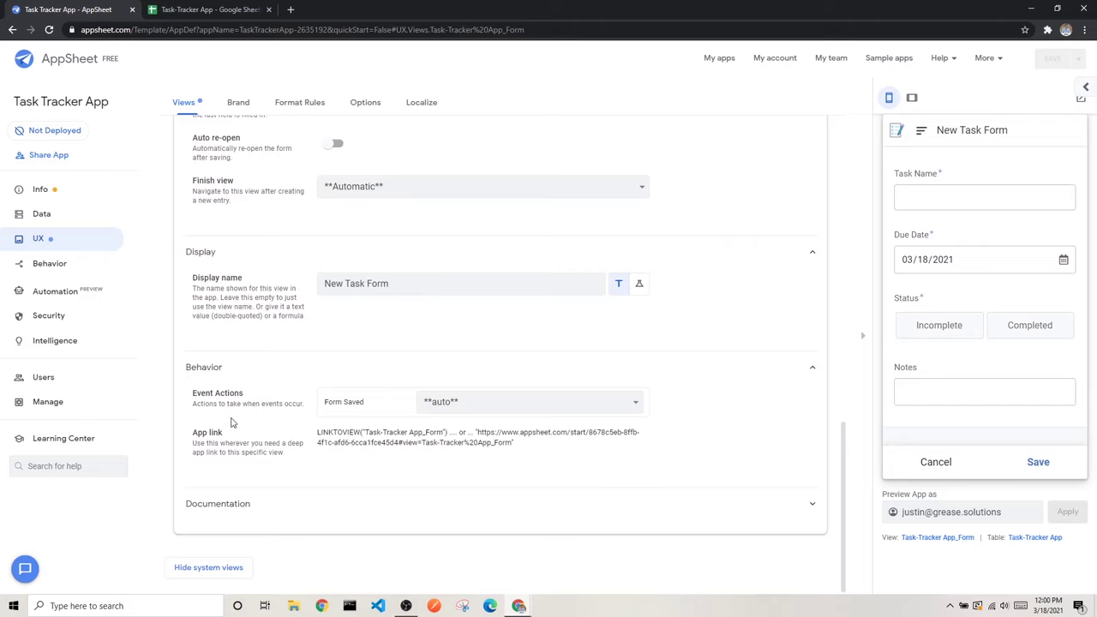
{"action": "left_click", "coordinate": [454, 408]}
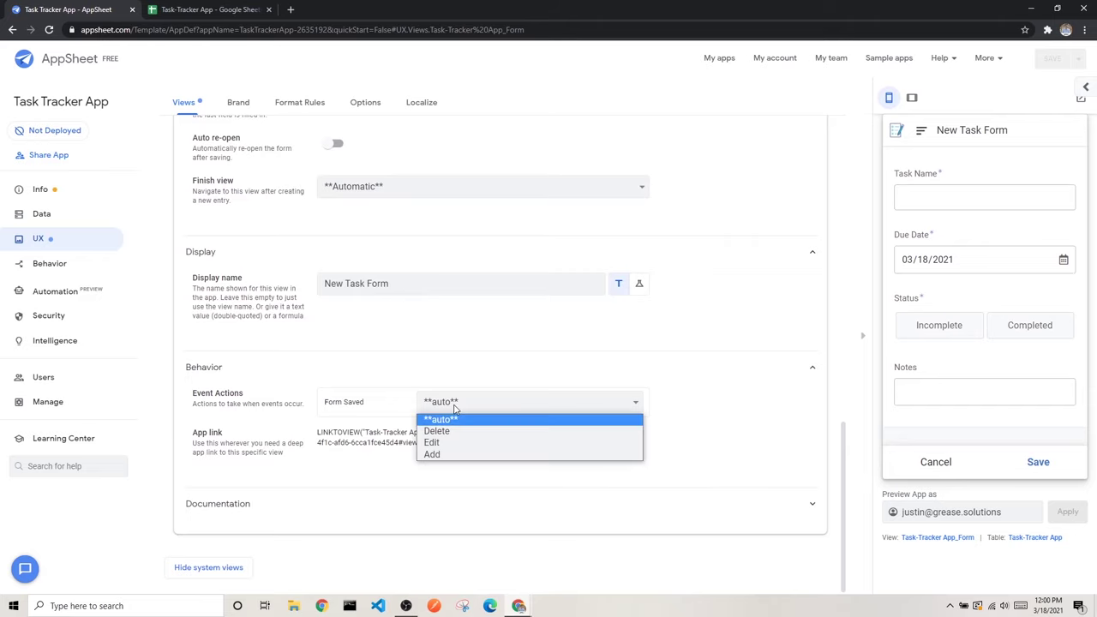
{"action": "left_click", "coordinate": [455, 408]}
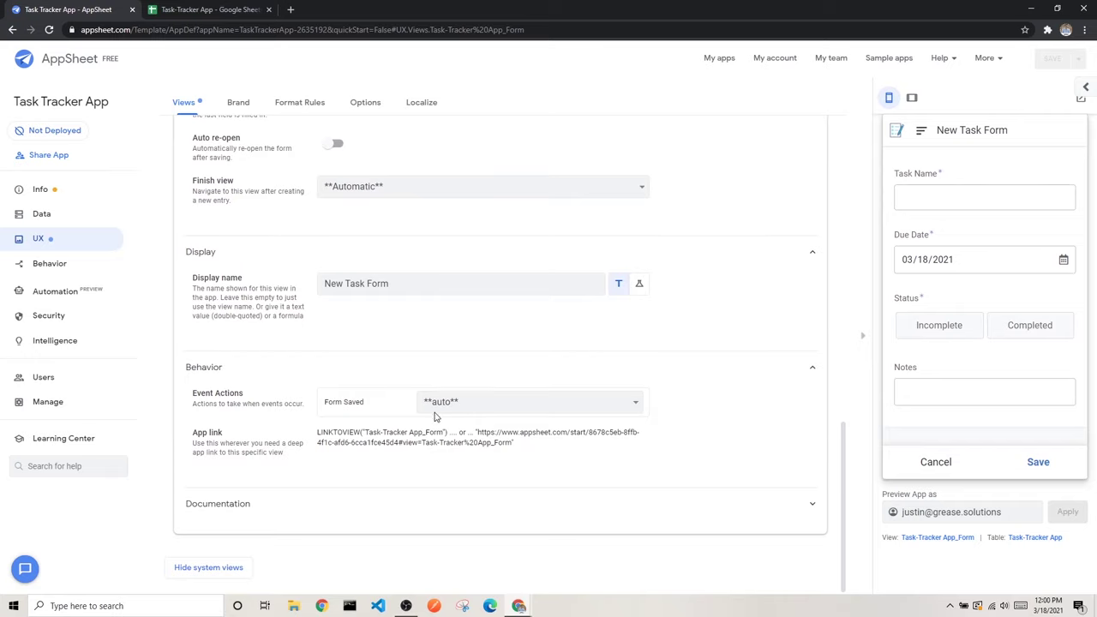
{"action": "left_click", "coordinate": [309, 368]}
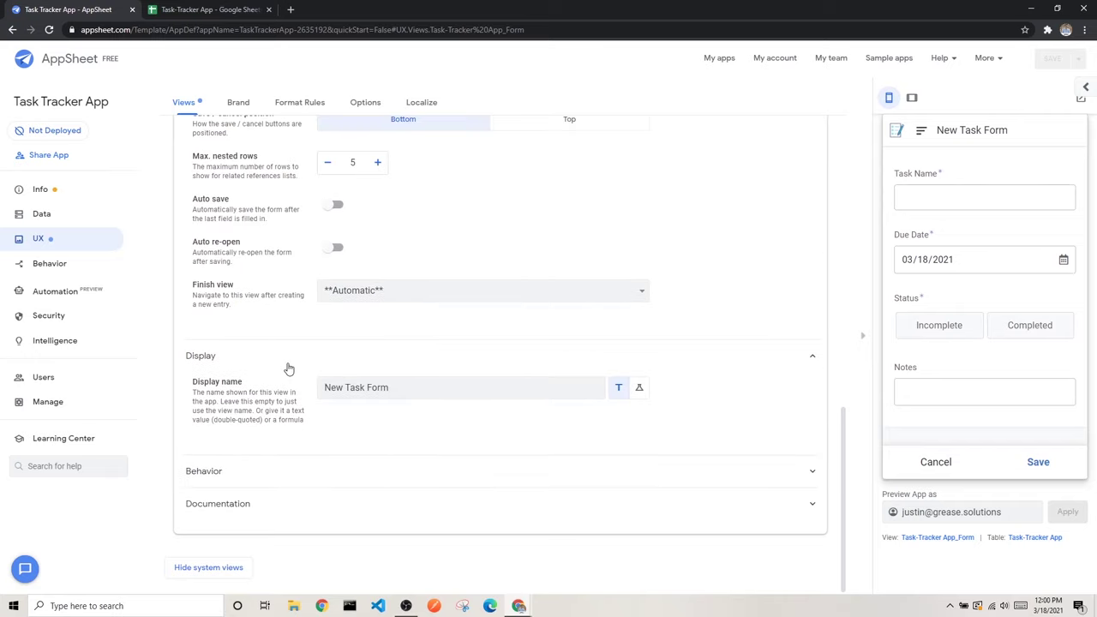
{"action": "scroll", "coordinate": [478, 368], "scroll_direction": "up", "scroll_amount": 4}
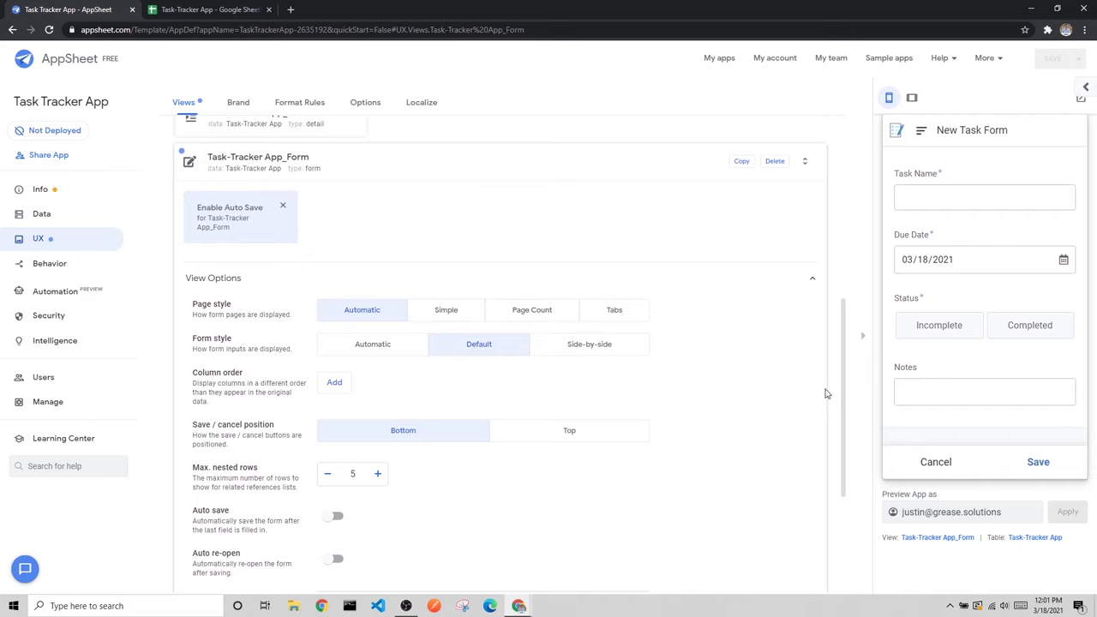
{"action": "left_click", "coordinate": [924, 468]}
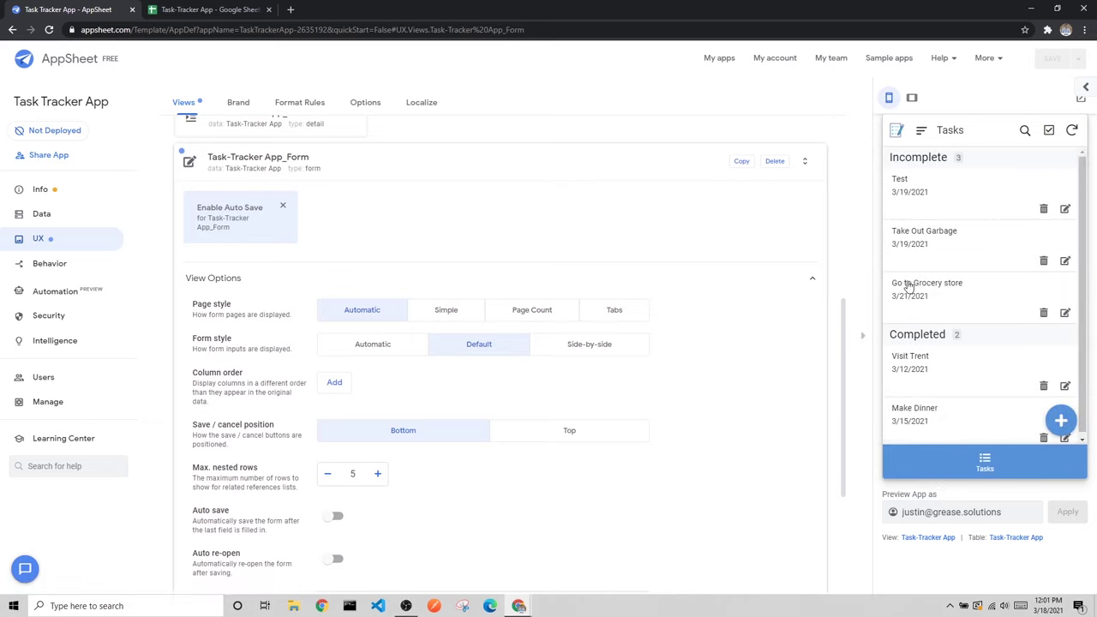
Step: Add a new action under Behavior > Actions for the Task-Tracker App table
{"action": "left_click", "coordinate": [47, 265]}
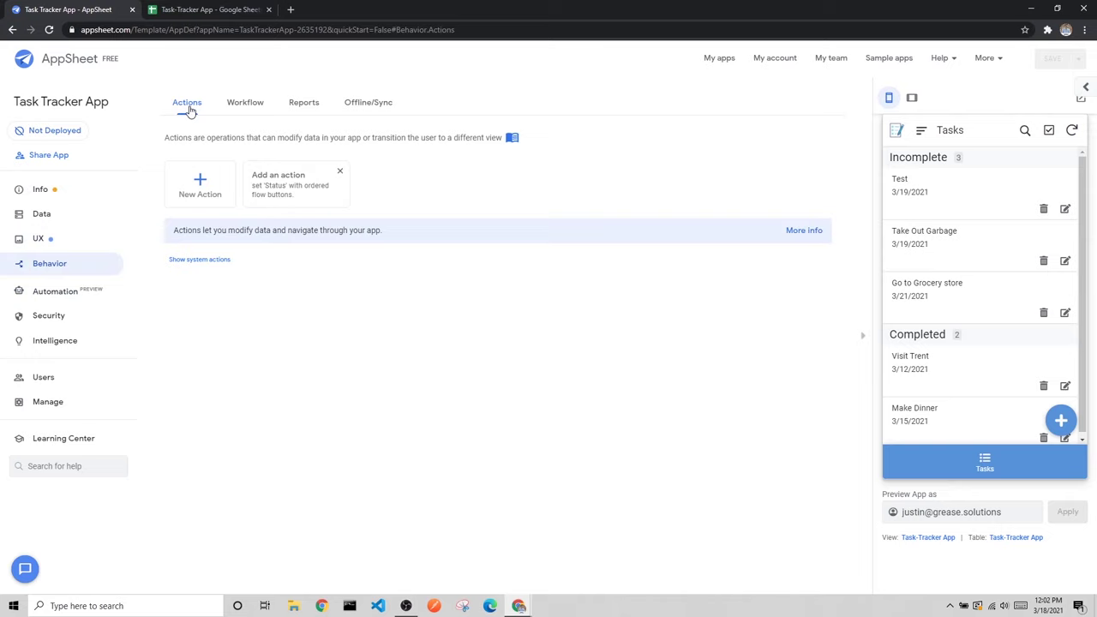
{"action": "left_click", "coordinate": [202, 183]}
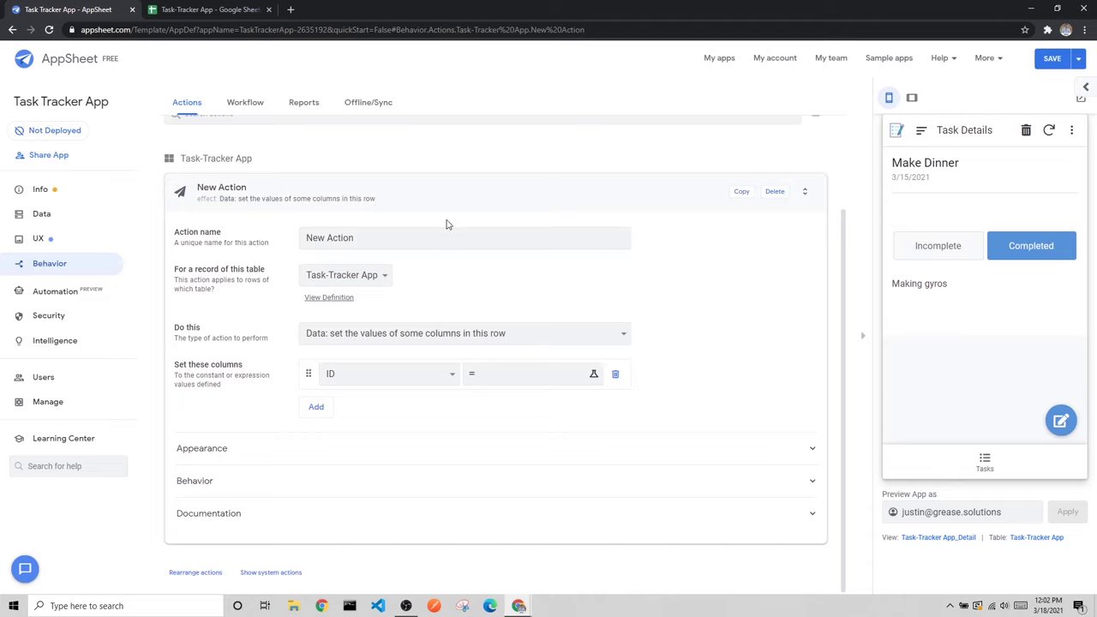
{"action": "left_click", "coordinate": [383, 281]}
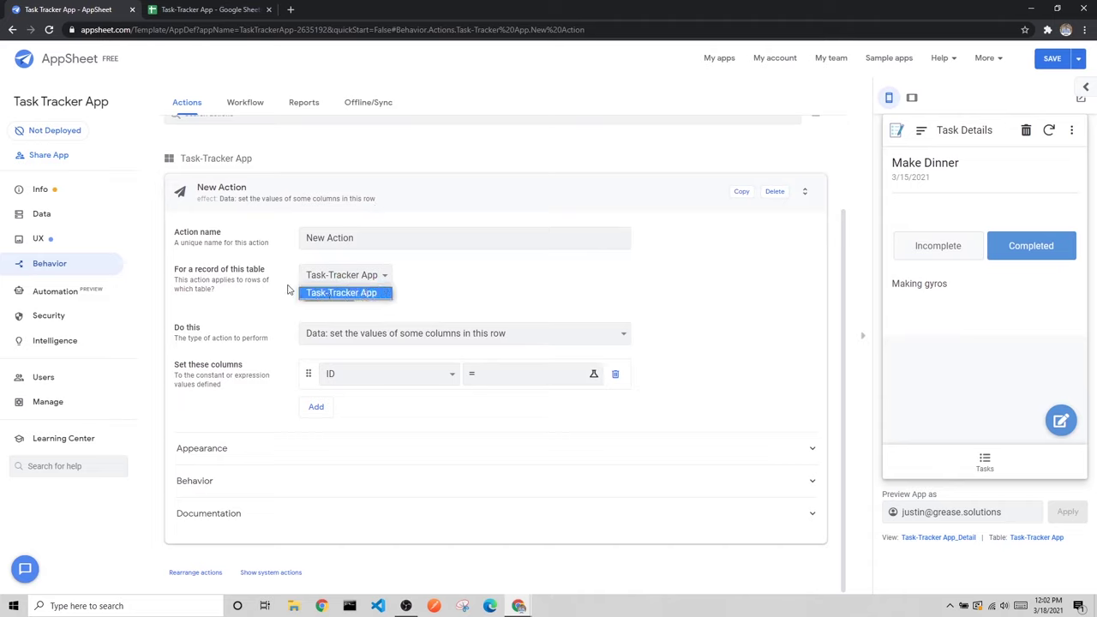
{"action": "left_click", "coordinate": [337, 296]}
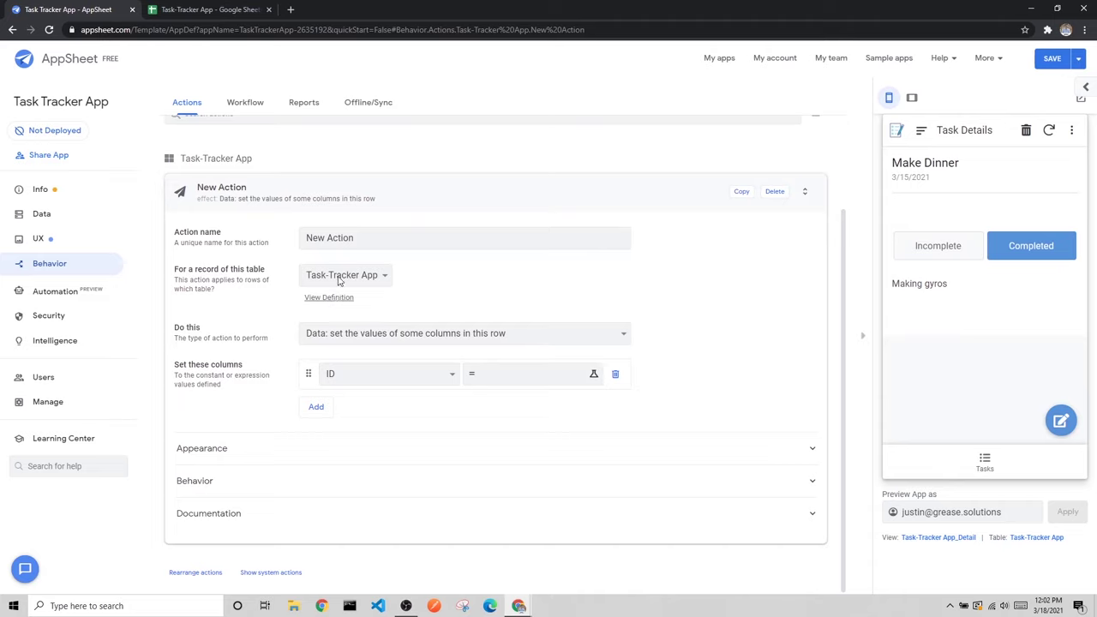
Step: Rename the action to 'Complete Task' and bring the preview back to the Tasks list
{"action": "triple_click", "coordinate": [371, 238]}
{"action": "type", "text": "Complete Task"}
{"action": "left_click", "coordinate": [426, 268]}
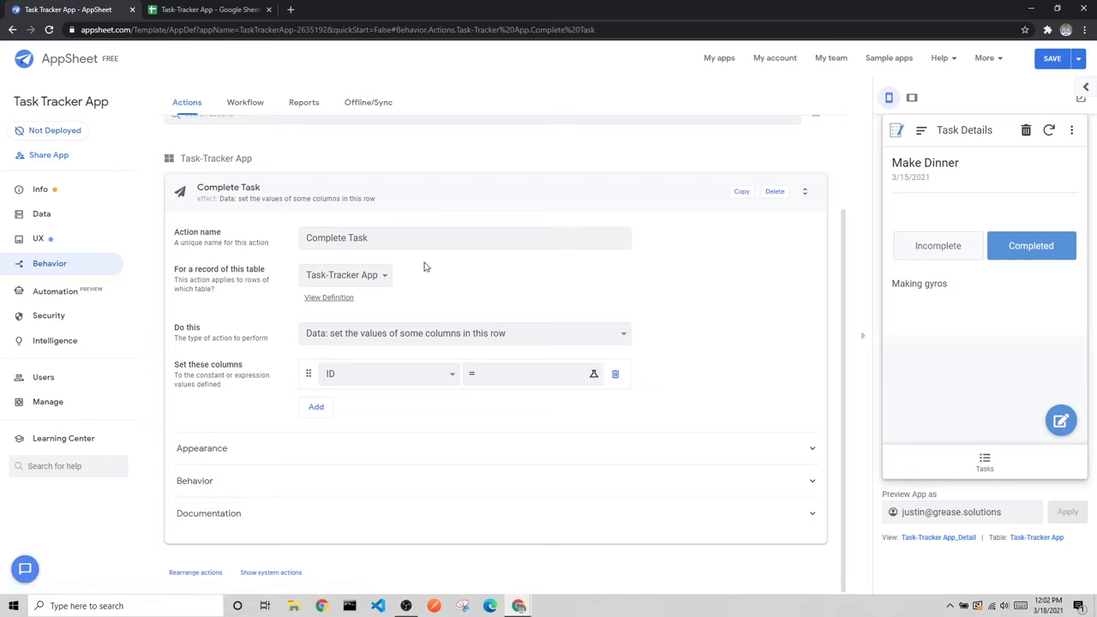
{"action": "left_click", "coordinate": [984, 463]}
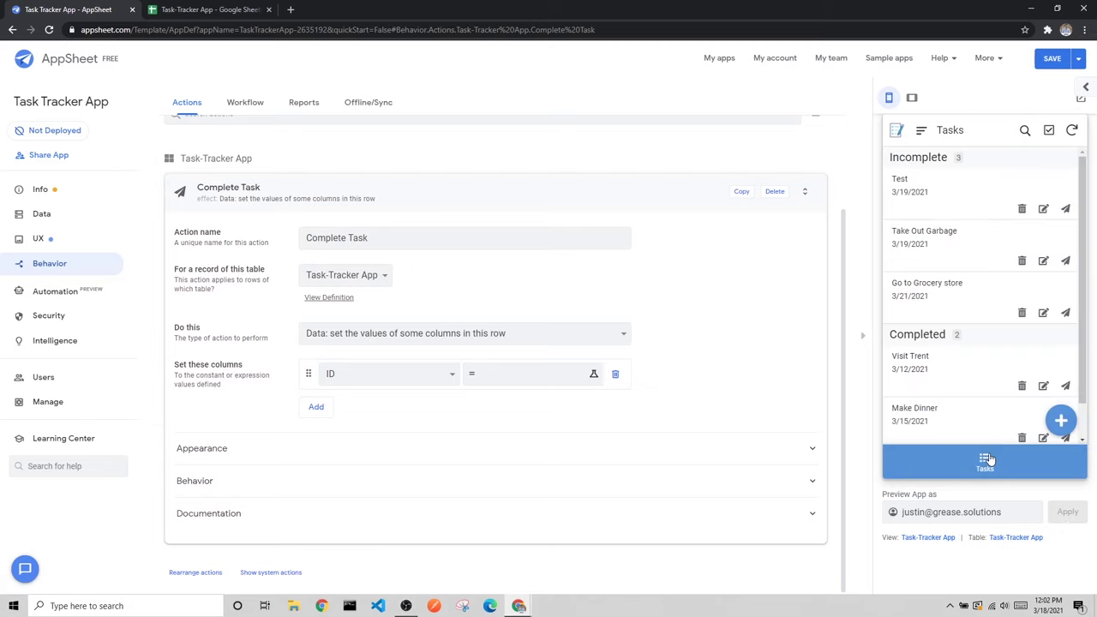
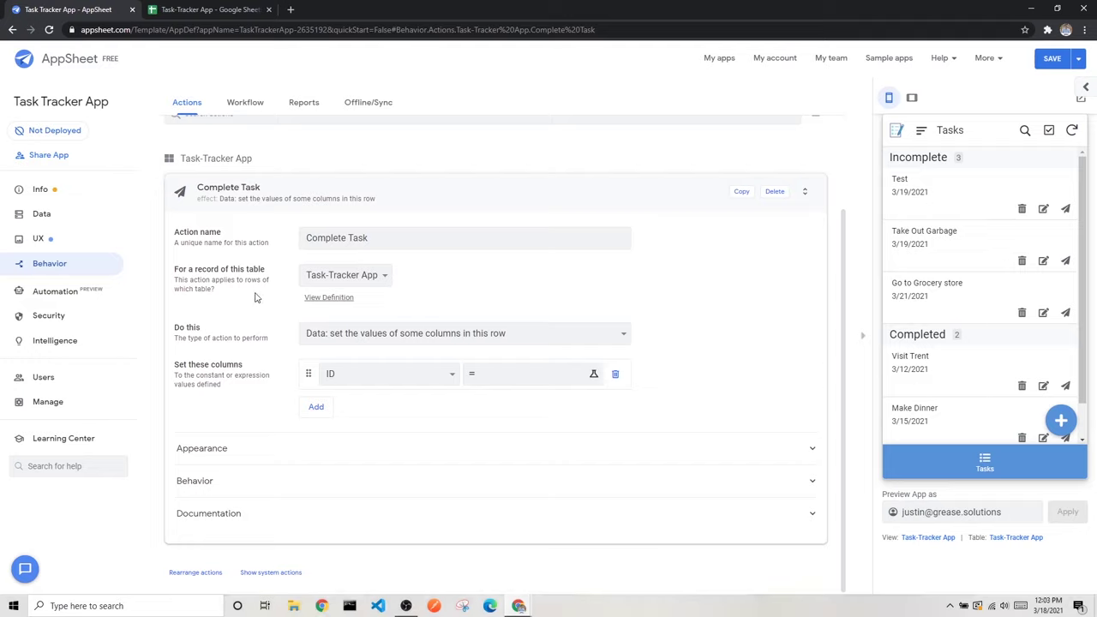
Step: Switch to the Task-Tracker App spreadsheet to look at the task data
{"action": "left_click_drag", "start_coordinate": [177, 334], "coordinate": [202, 331]}
{"action": "left_click", "coordinate": [218, 336]}
{"action": "left_click", "coordinate": [204, 9]}
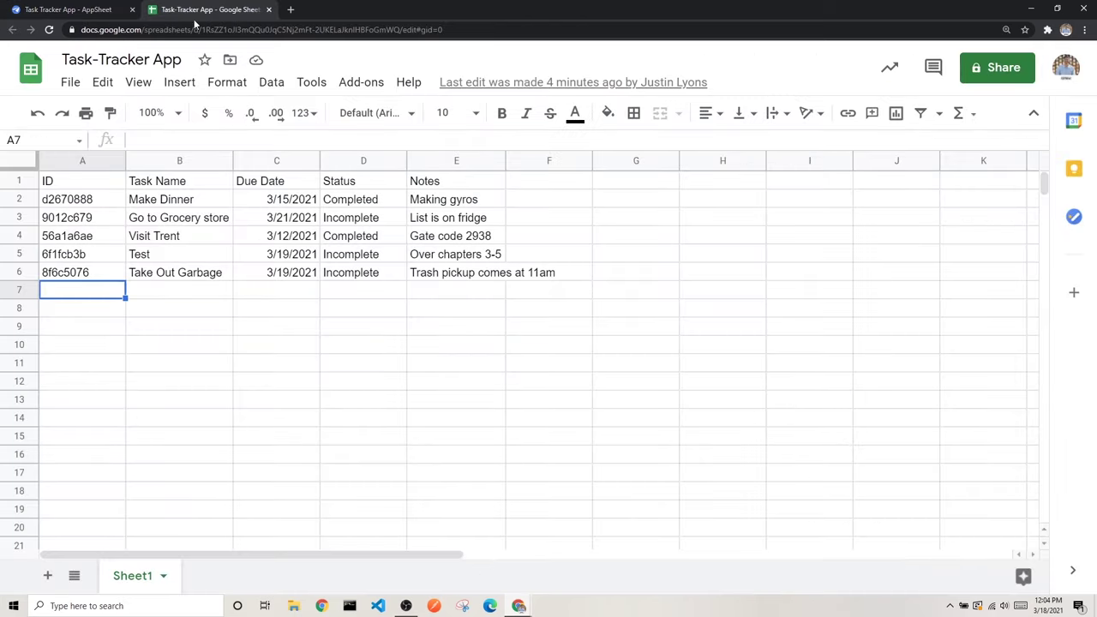
Step: Review the Test task in row 5, then change the Complete Task action's column from ID to Status
{"action": "left_click", "coordinate": [20, 253]}
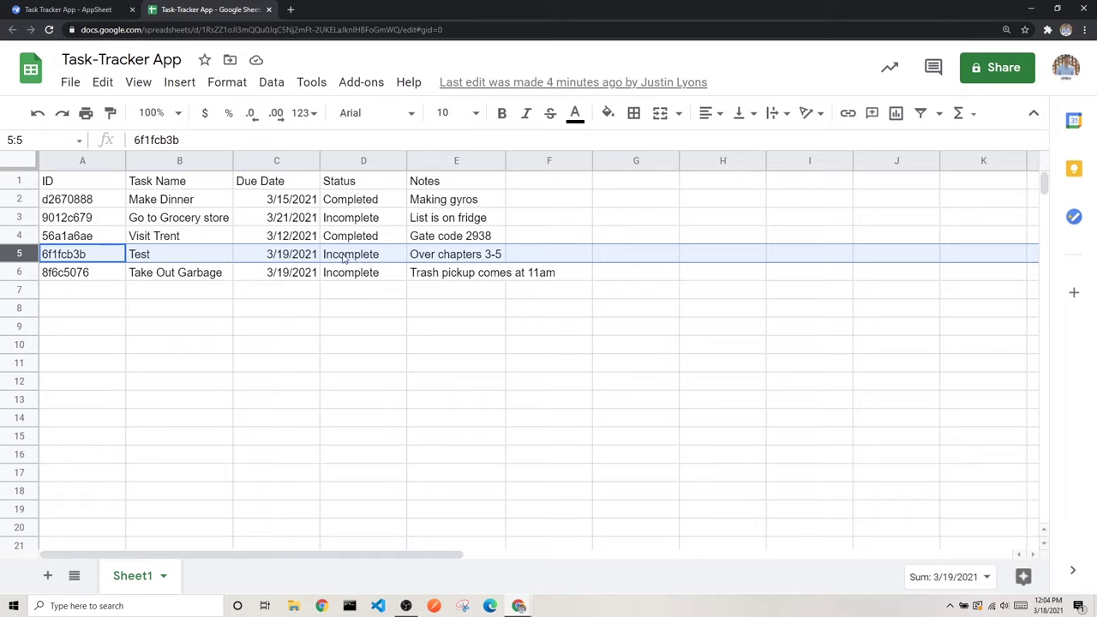
{"action": "left_click", "coordinate": [69, 10]}
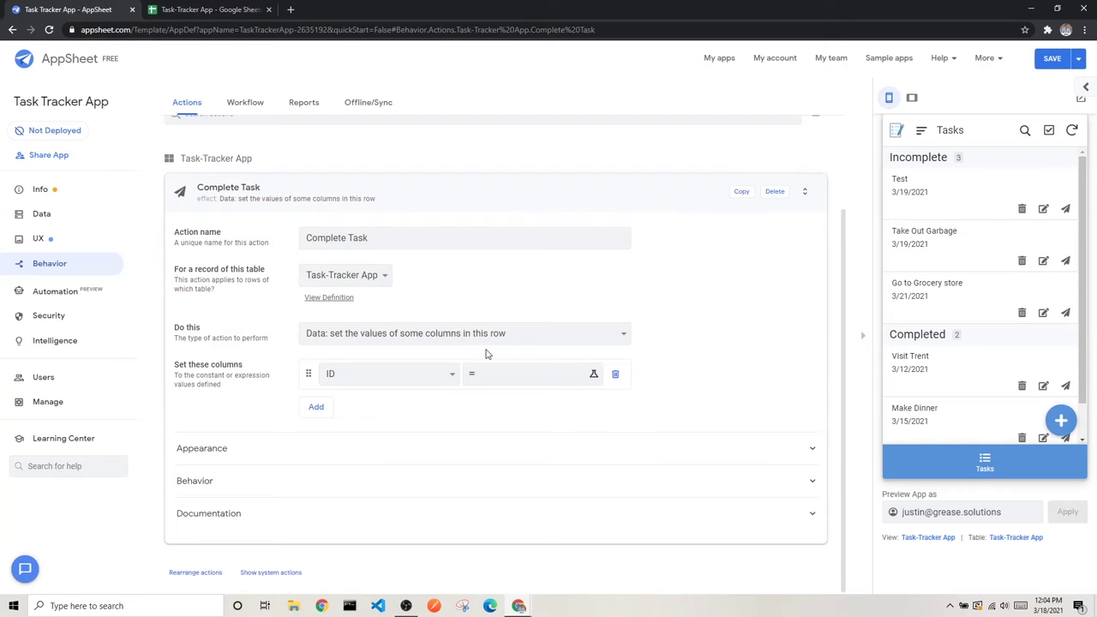
{"action": "left_click_drag", "start_coordinate": [174, 365], "coordinate": [228, 382]}
{"action": "left_click", "coordinate": [263, 367]}
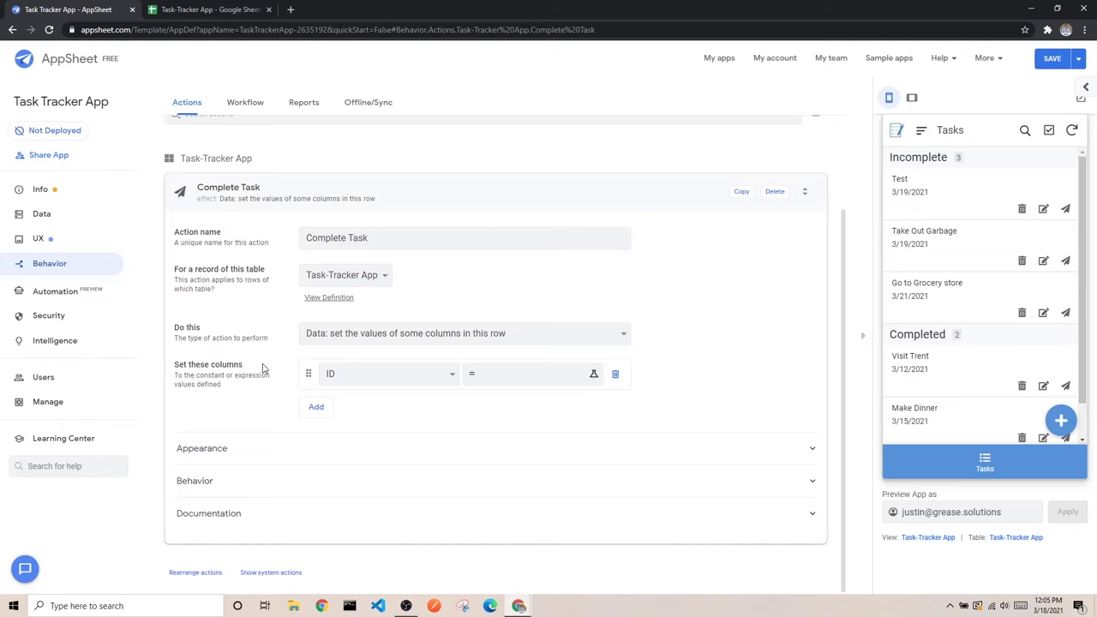
{"action": "left_click", "coordinate": [394, 381]}
{"action": "left_click", "coordinate": [365, 432]}
{"action": "left_click", "coordinate": [210, 10]}
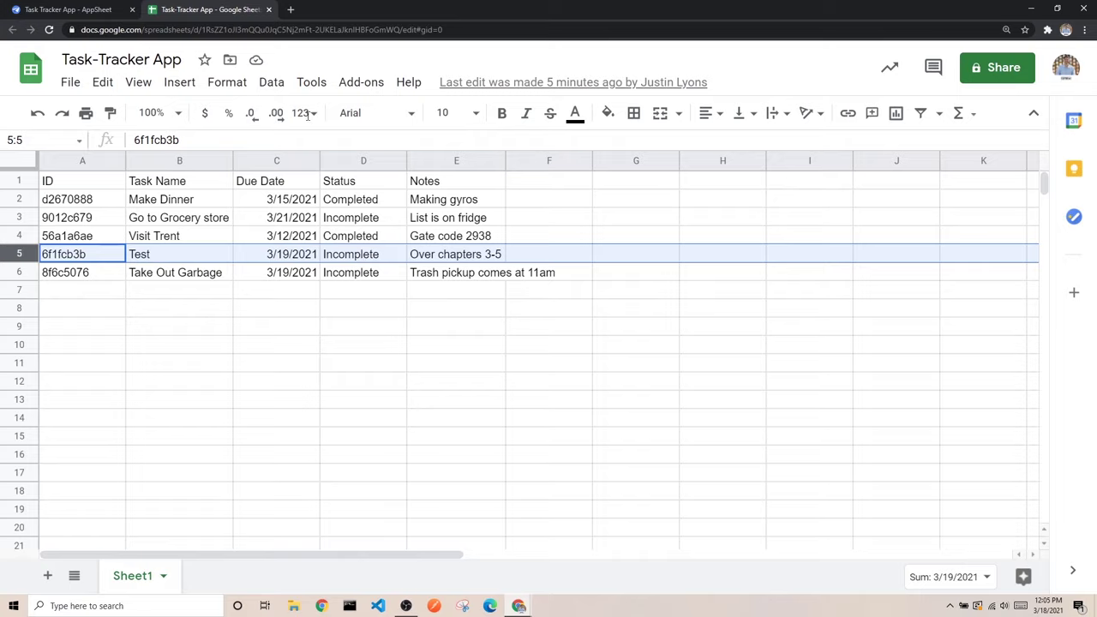
{"action": "left_click", "coordinate": [97, 7]}
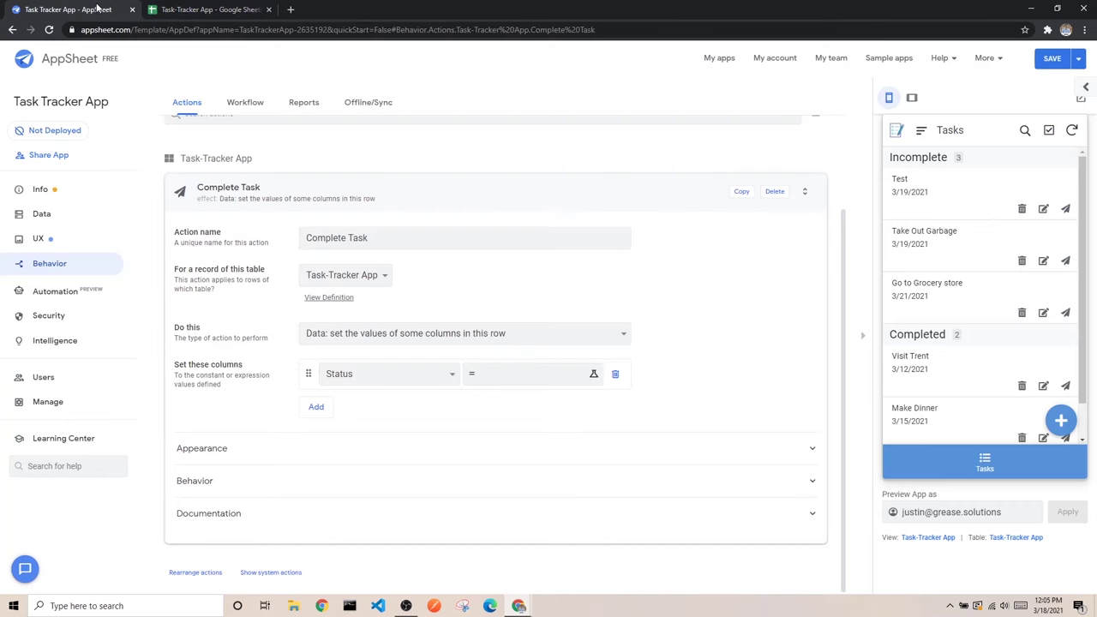
Step: Enter "Completed" as the Status value in the Expression Assistant and save it
{"action": "left_click", "coordinate": [509, 385]}
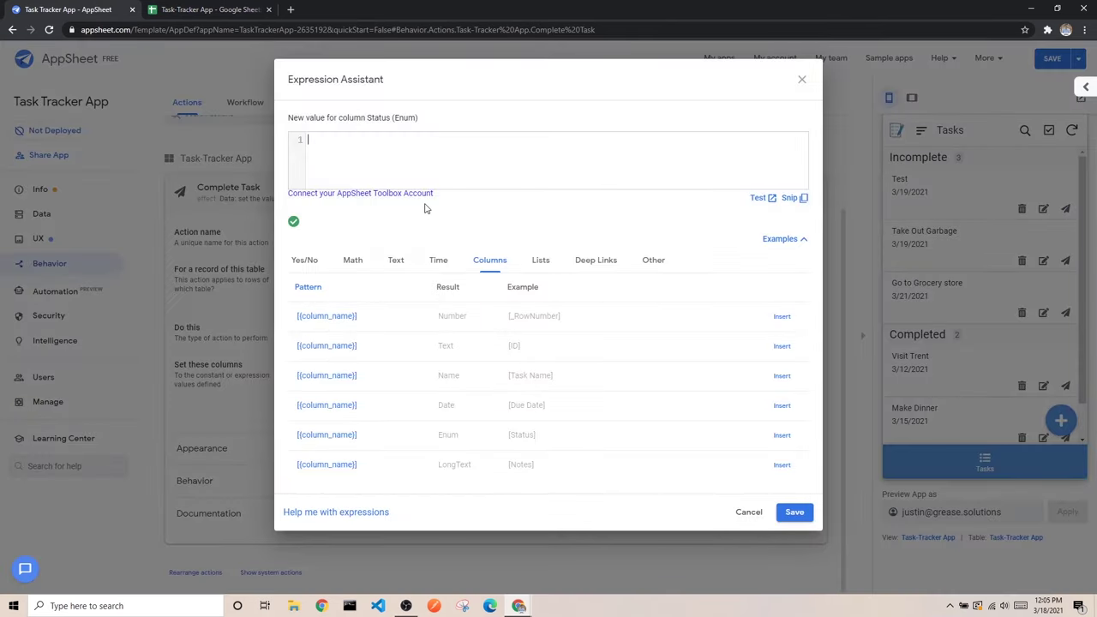
{"action": "type", "text": "\"Completed"}
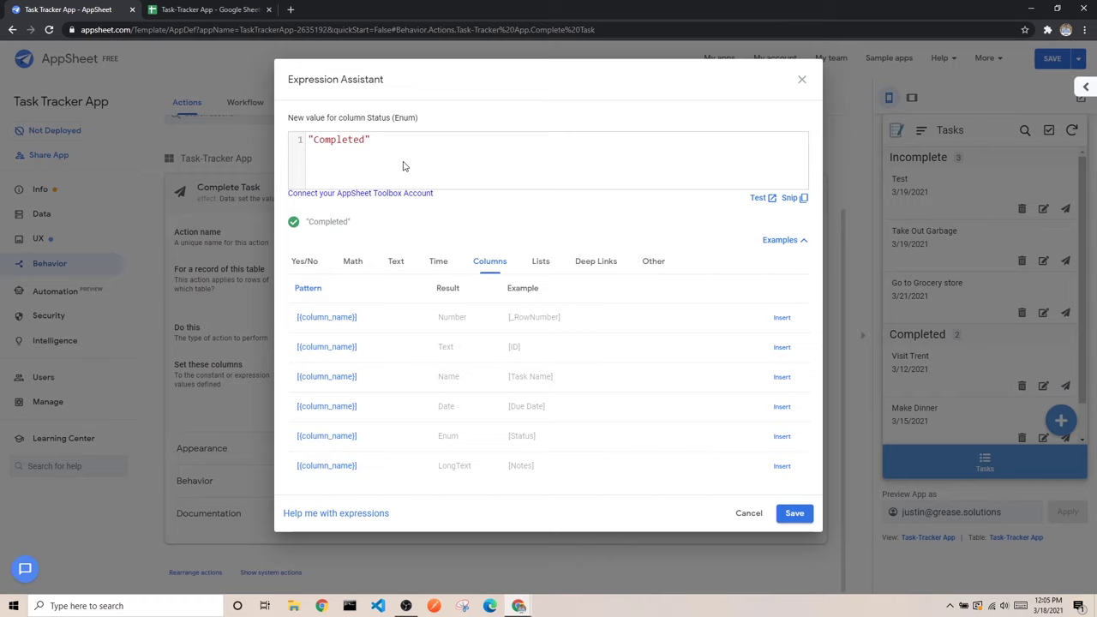
{"action": "left_click", "coordinate": [794, 513]}
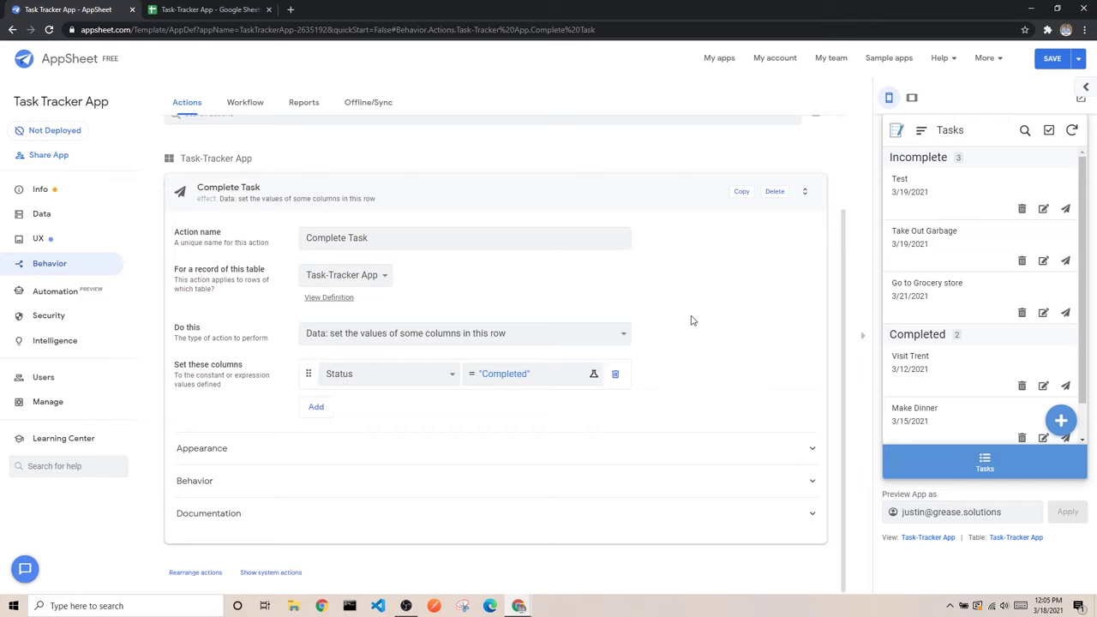
Step: Under Appearance, search 'check' and choose the solid check-mark icon for Complete Task
{"action": "left_click", "coordinate": [419, 449]}
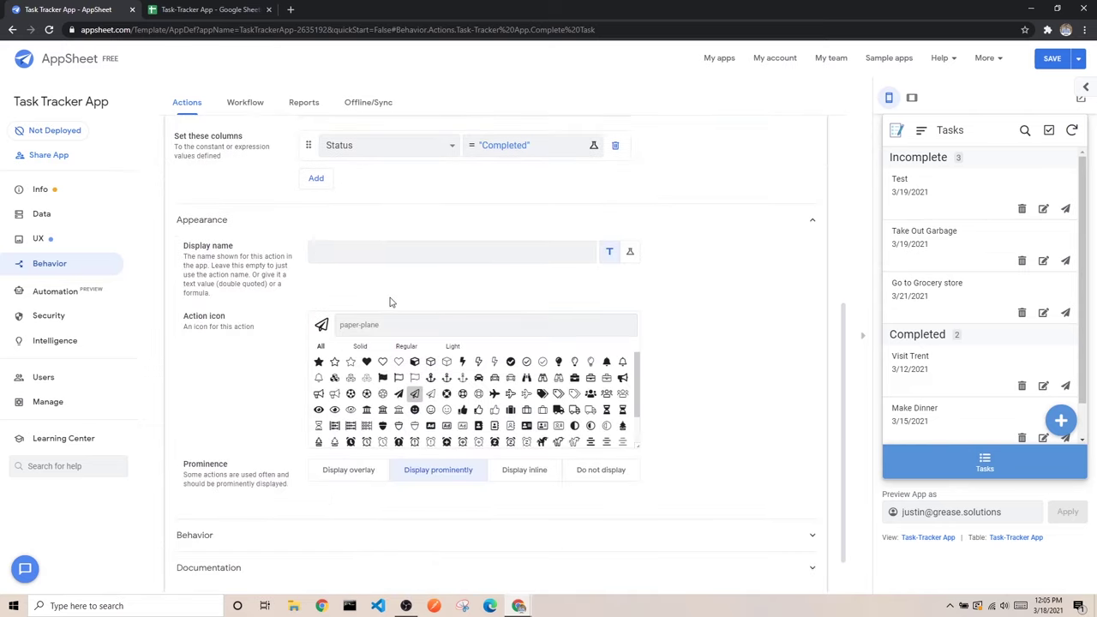
{"action": "scroll", "coordinate": [387, 254], "scroll_direction": "up", "scroll_amount": 2}
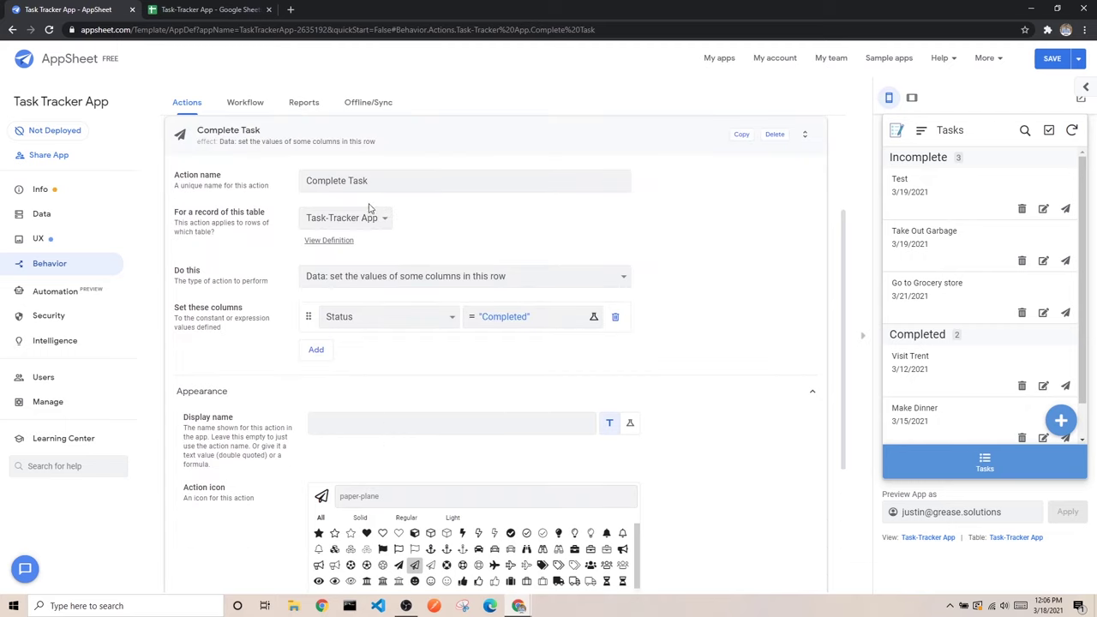
{"action": "left_click_drag", "start_coordinate": [305, 182], "coordinate": [389, 182]}
{"action": "left_click", "coordinate": [389, 182]}
{"action": "left_click", "coordinate": [371, 180]}
{"action": "scroll", "coordinate": [363, 393], "scroll_direction": "down", "scroll_amount": 2}
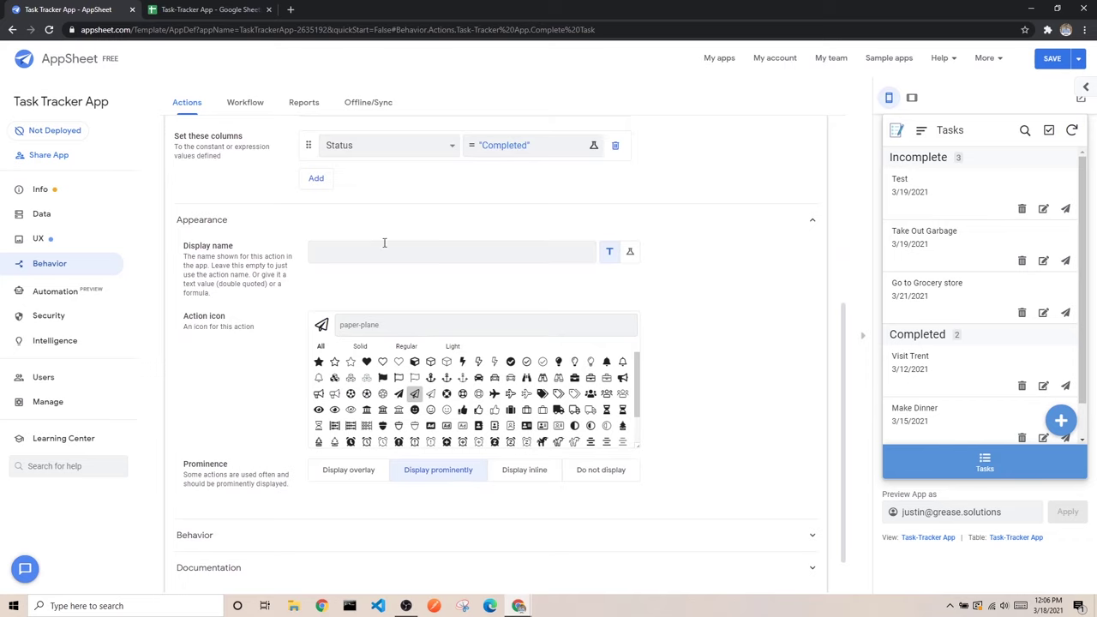
{"action": "scroll", "coordinate": [279, 292], "scroll_direction": "down", "scroll_amount": 1}
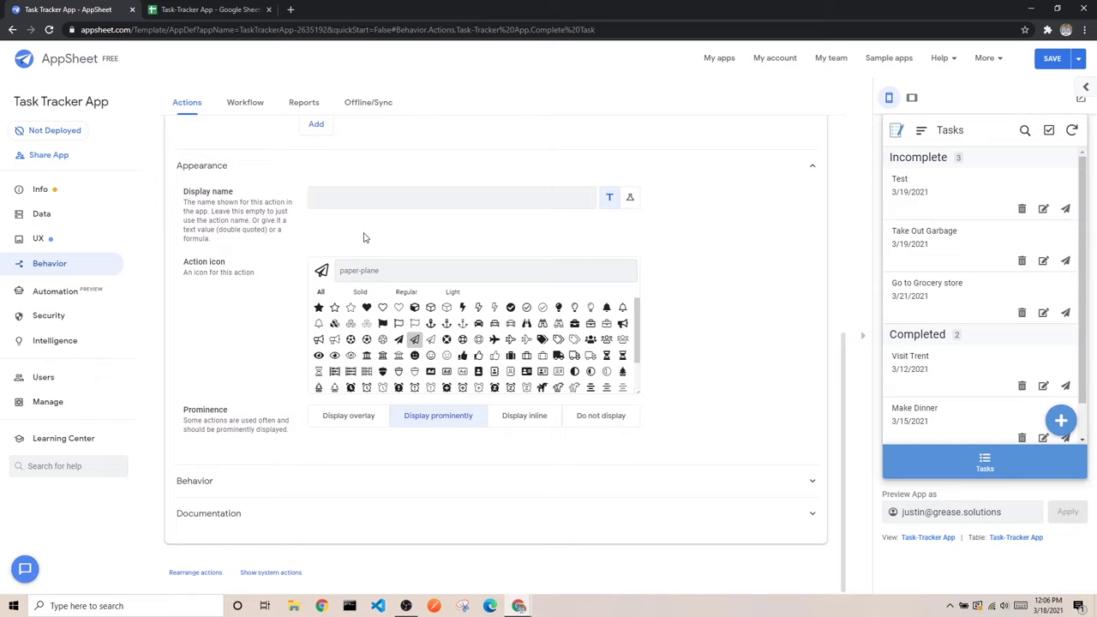
{"action": "type", "text": "check"}
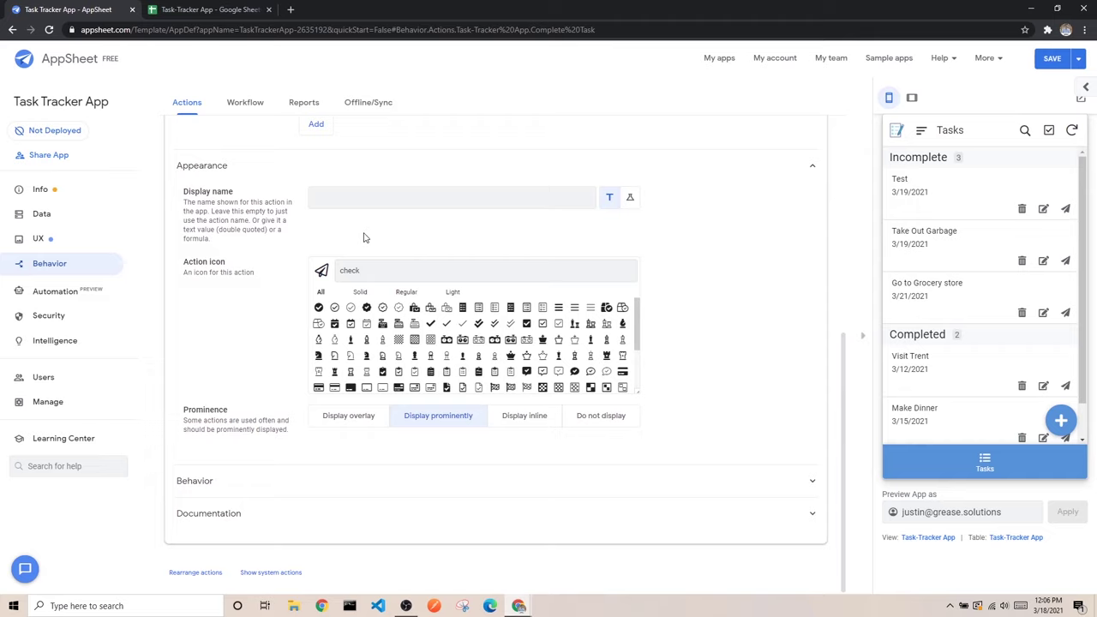
{"action": "left_click", "coordinate": [445, 325]}
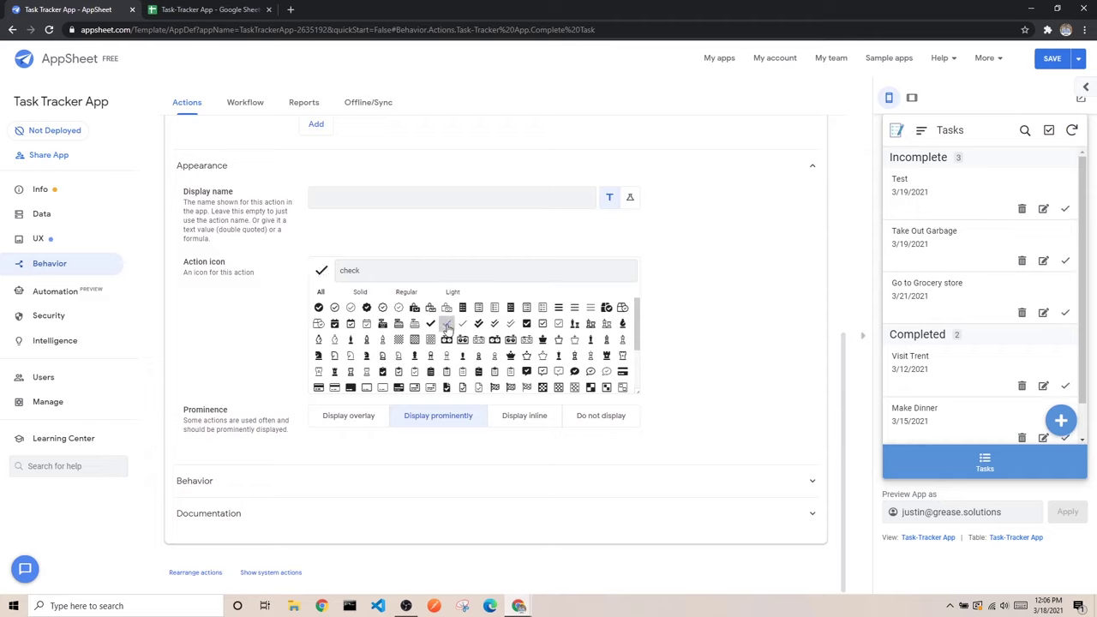
{"action": "left_click", "coordinate": [430, 326]}
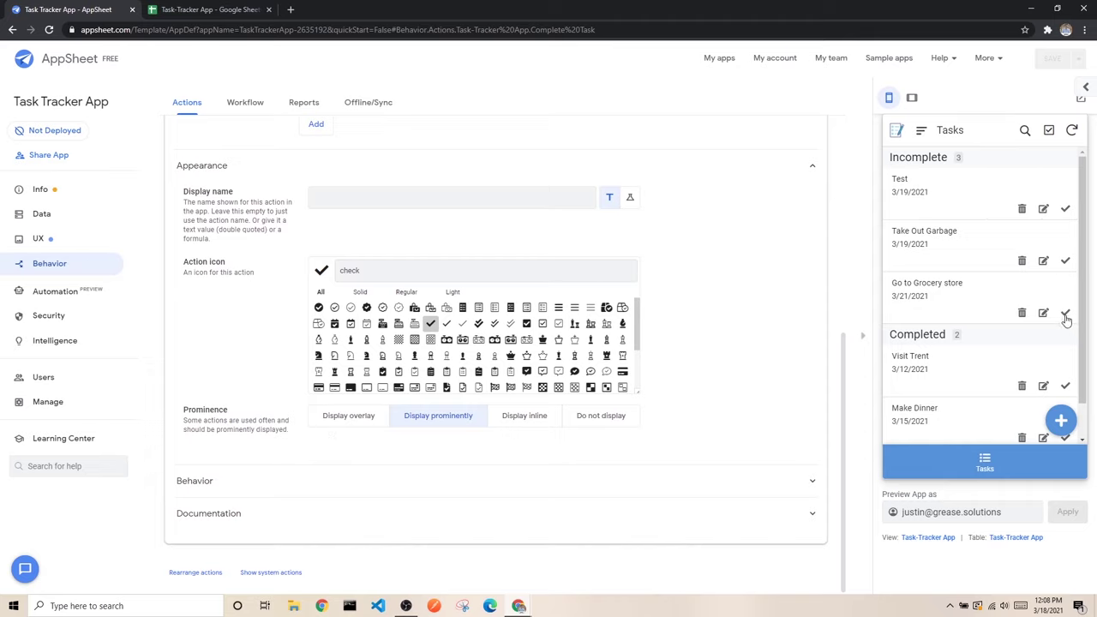
{"action": "scroll", "coordinate": [985, 322], "scroll_direction": "down", "scroll_amount": 1}
{"action": "scroll", "coordinate": [986, 322], "scroll_direction": "up", "scroll_amount": 1}
{"action": "left_click", "coordinate": [974, 194]}
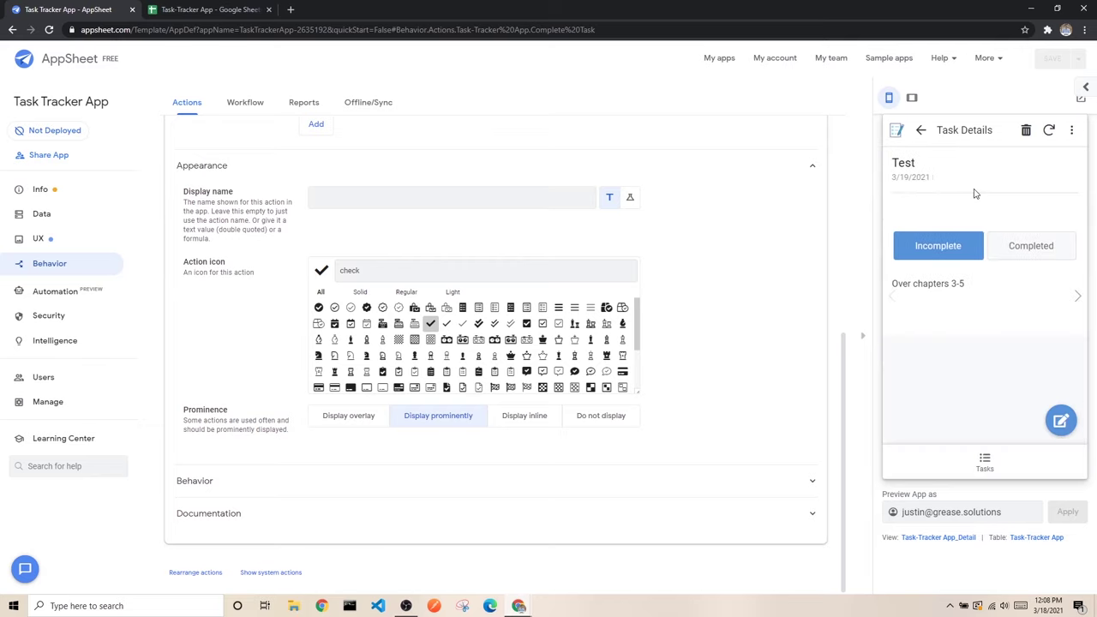
{"action": "left_click", "coordinate": [359, 420]}
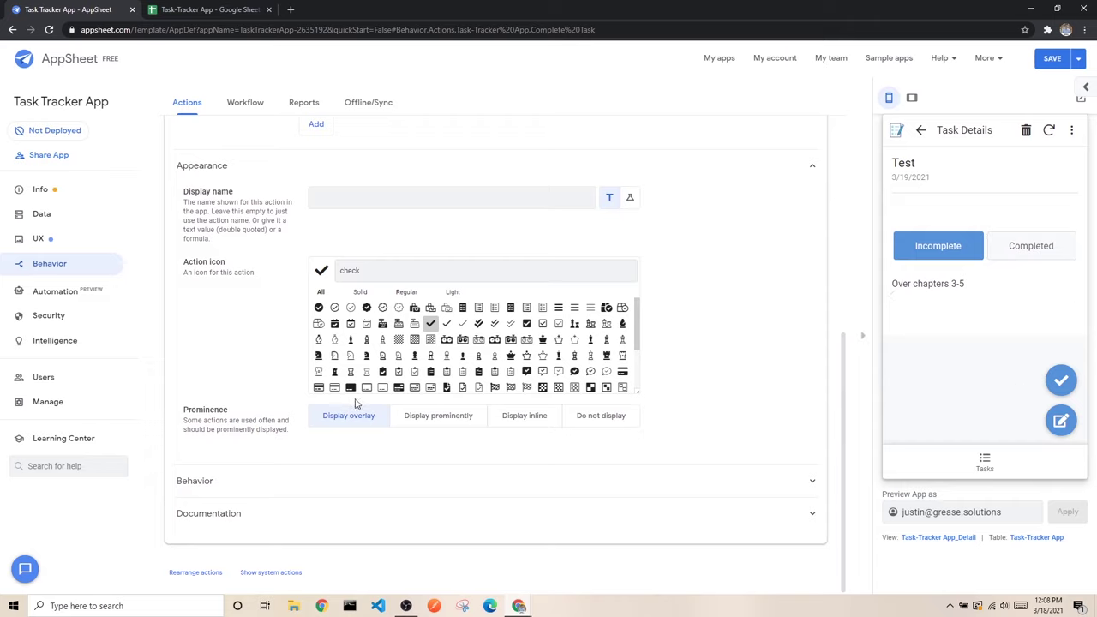
{"action": "left_click", "coordinate": [437, 418]}
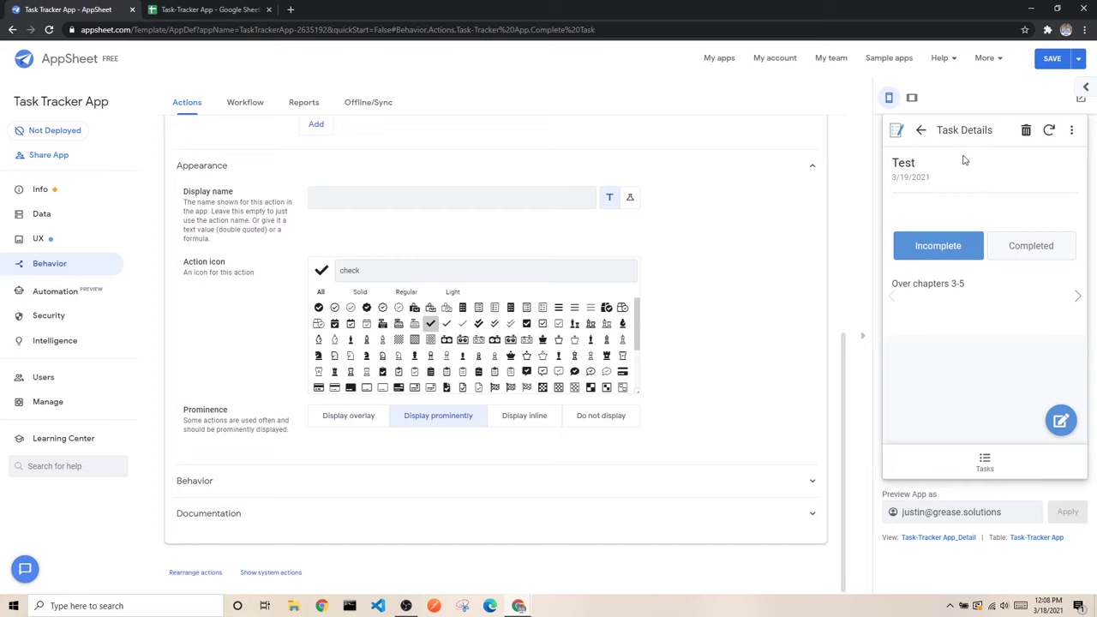
{"action": "left_click", "coordinate": [921, 130]}
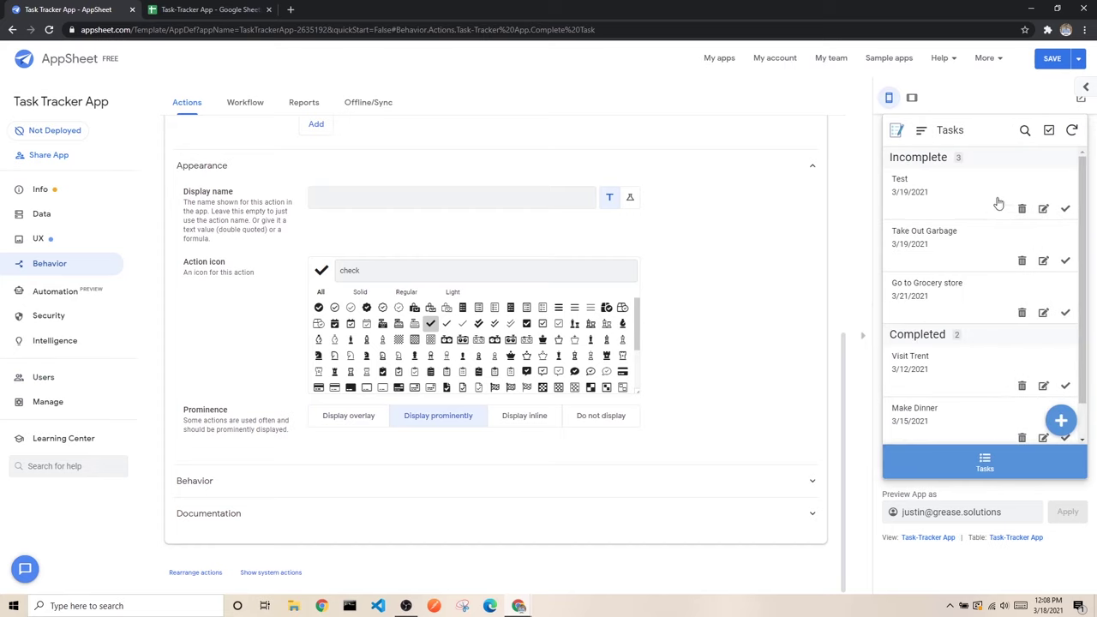
{"action": "left_click", "coordinate": [960, 176]}
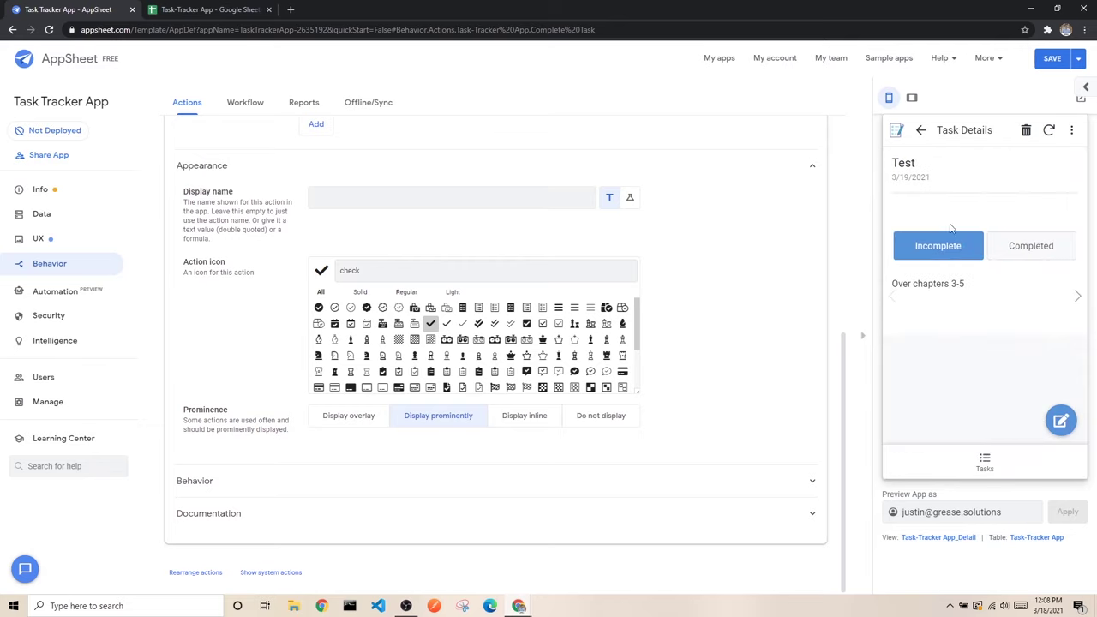
{"action": "left_click", "coordinate": [921, 130]}
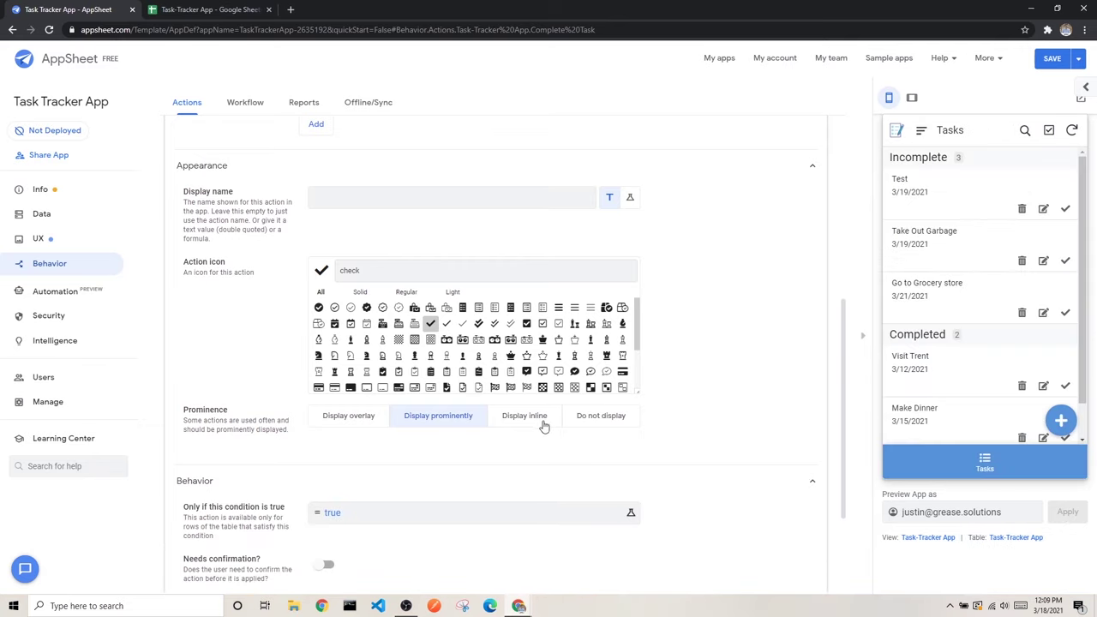
{"action": "left_click", "coordinate": [524, 415]}
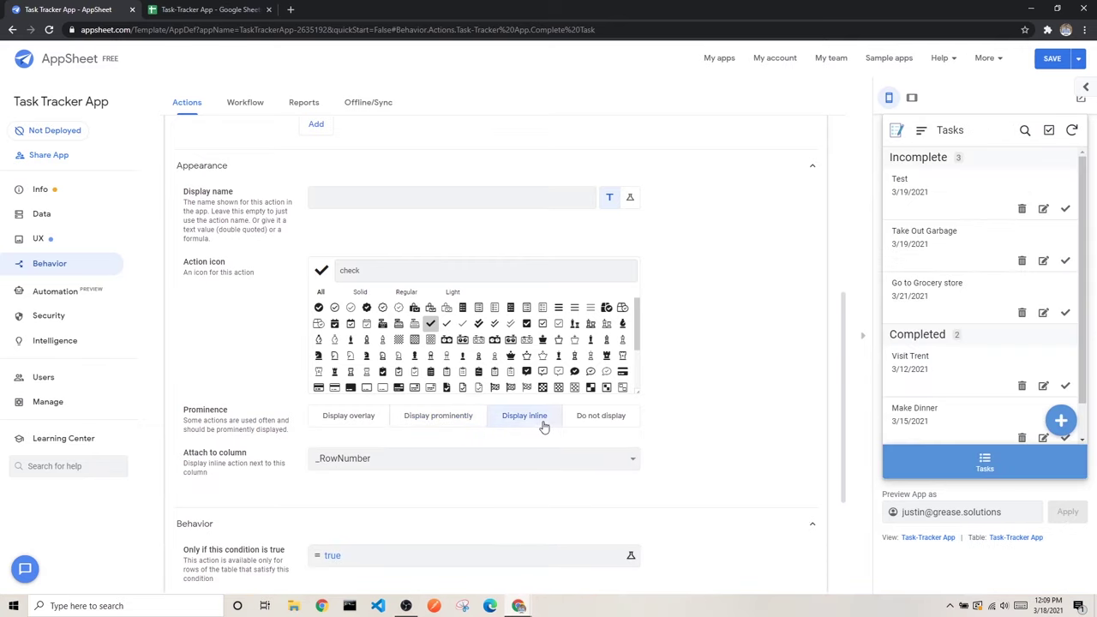
{"action": "left_click", "coordinate": [944, 195]}
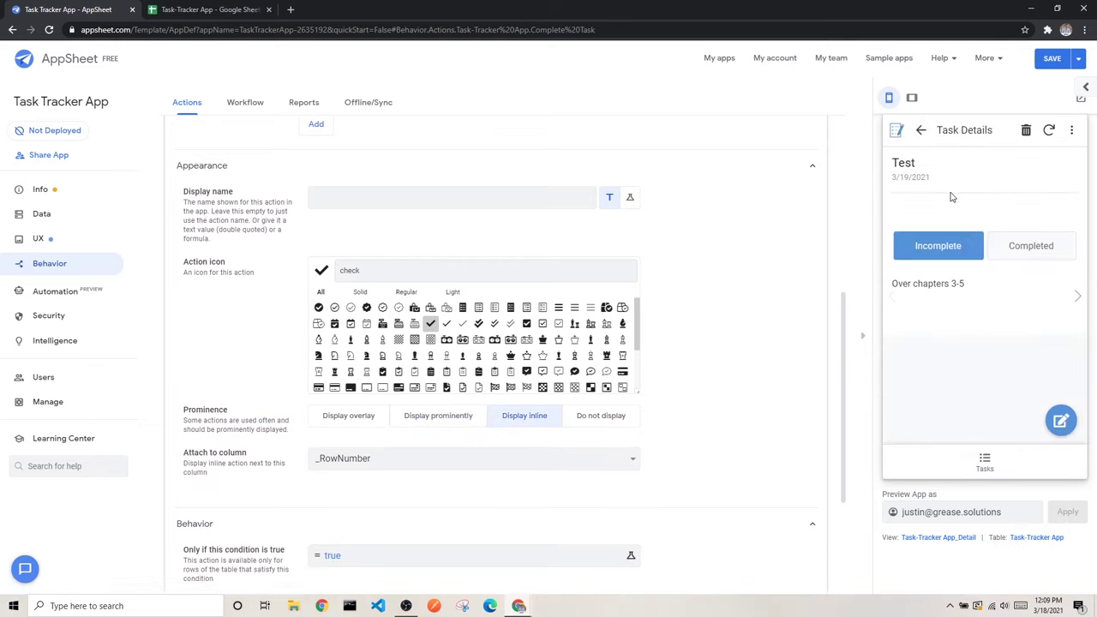
{"action": "left_click", "coordinate": [431, 460]}
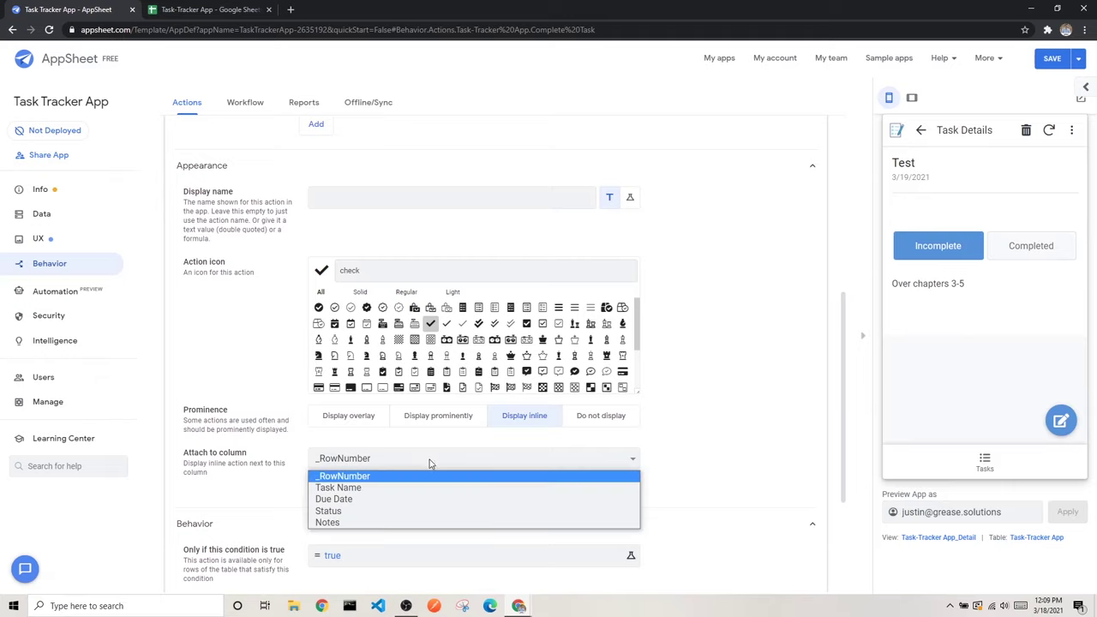
{"action": "left_click", "coordinate": [354, 523]}
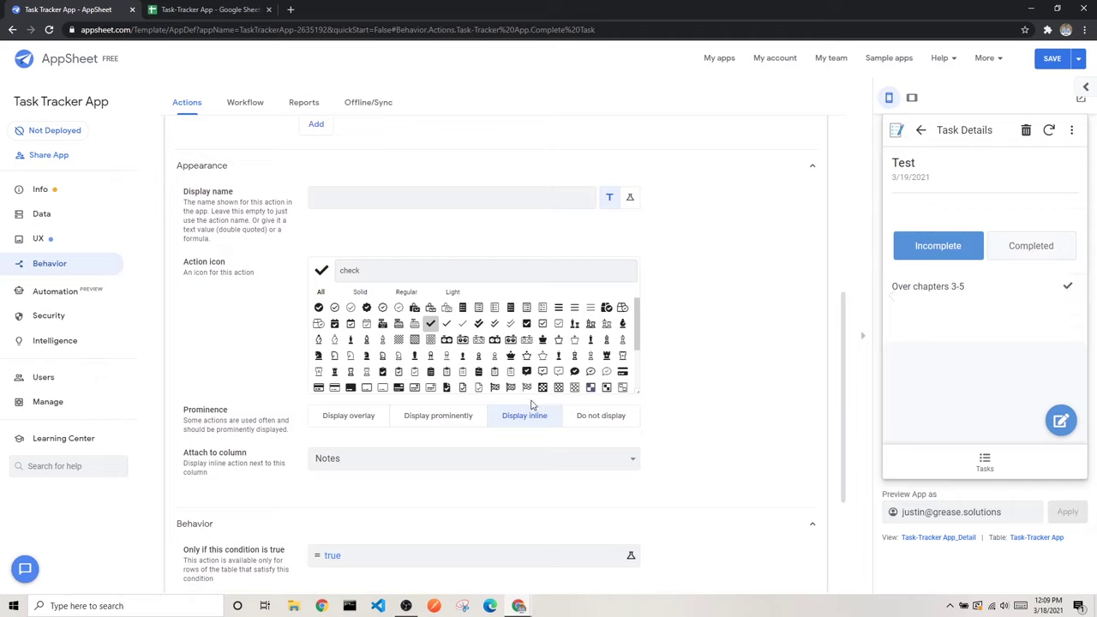
{"action": "left_click", "coordinate": [450, 425]}
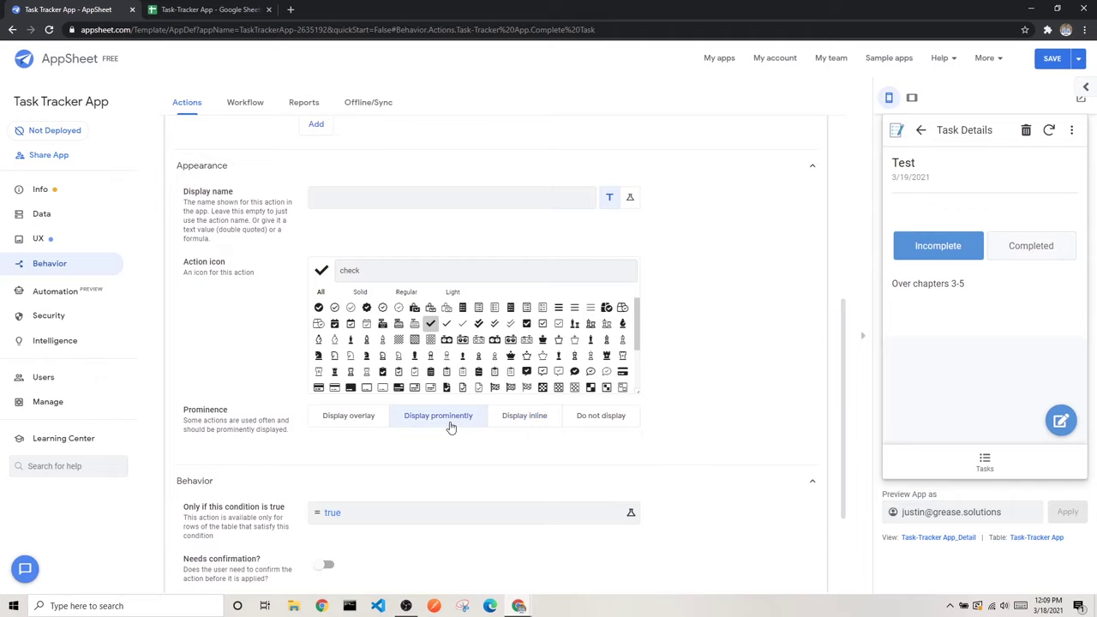
{"action": "left_click", "coordinate": [922, 131]}
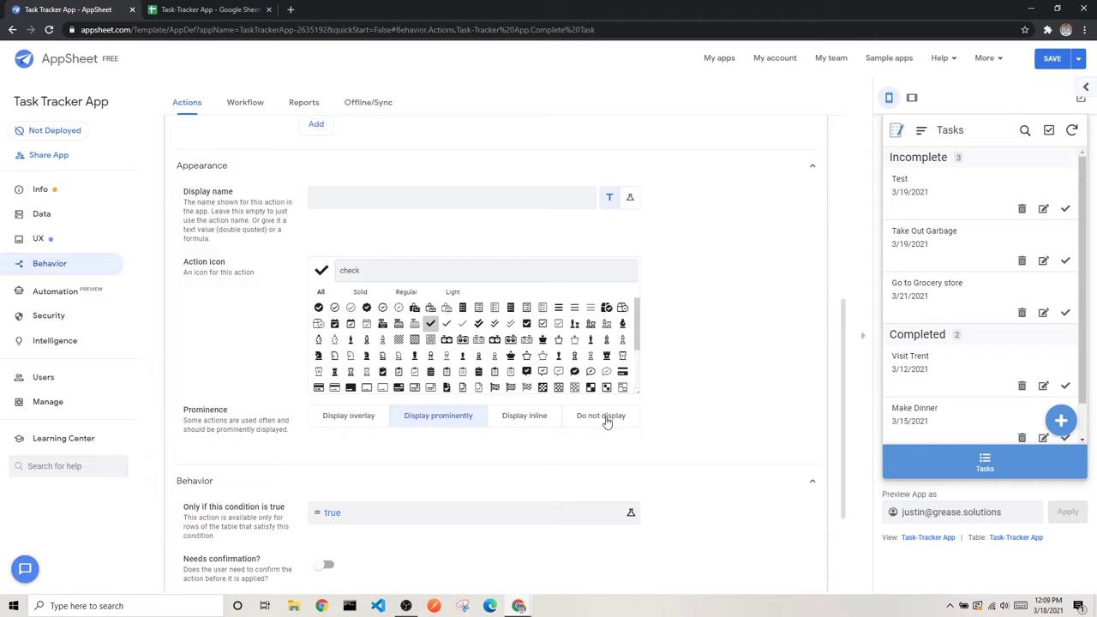
{"action": "scroll", "coordinate": [453, 399], "scroll_direction": "down", "scroll_amount": 2}
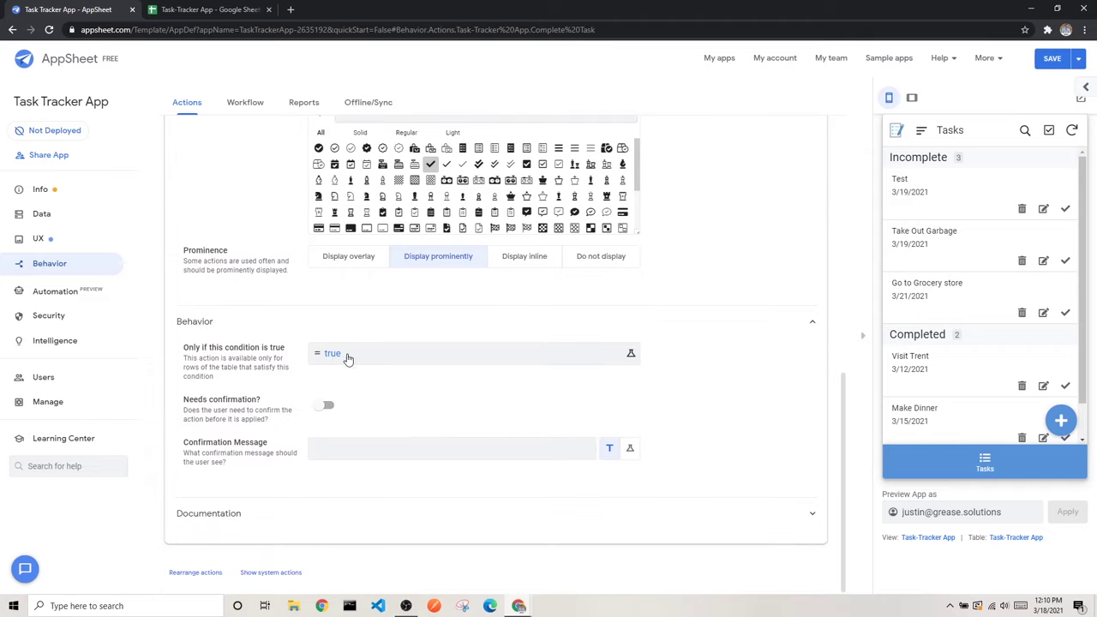
{"action": "left_click_drag", "start_coordinate": [186, 350], "coordinate": [264, 351]}
{"action": "left_click", "coordinate": [277, 328]}
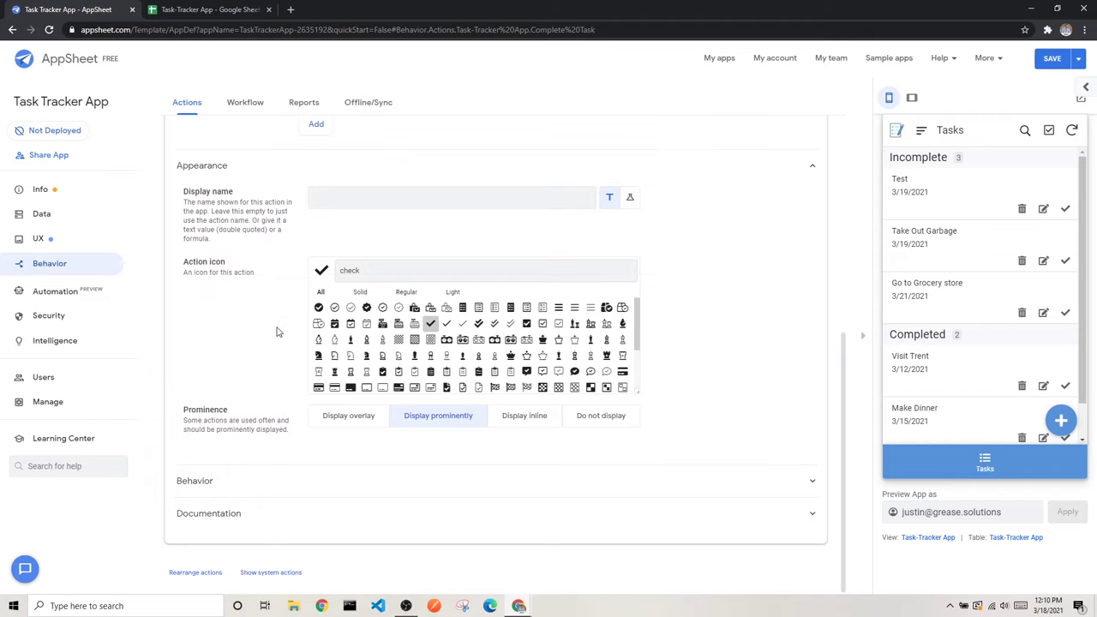
{"action": "left_click", "coordinate": [251, 471]}
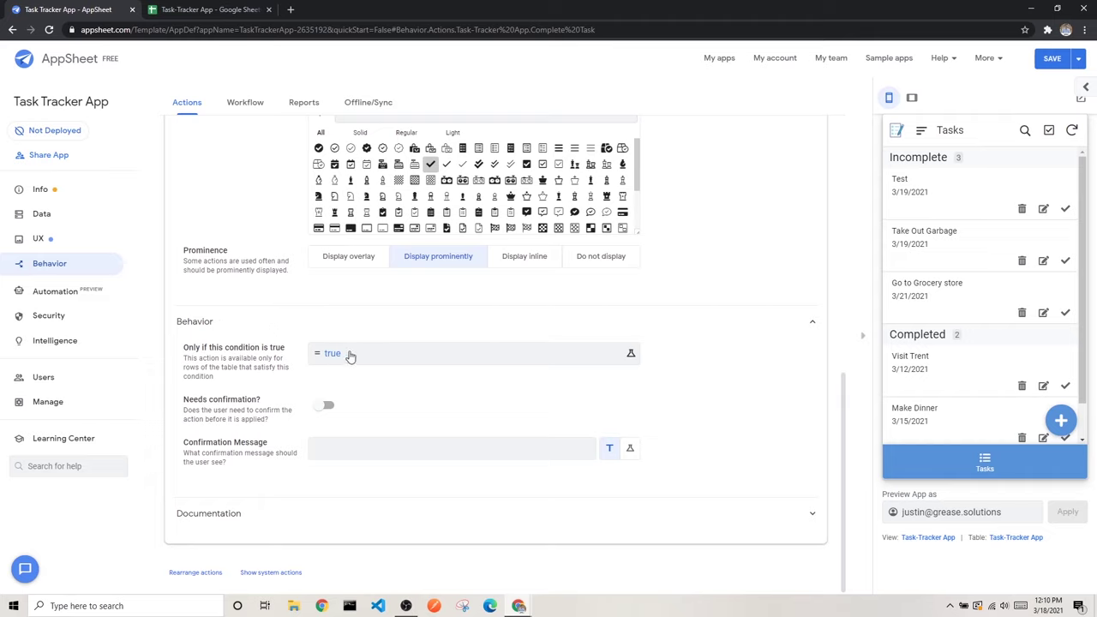
{"action": "scroll", "coordinate": [1040, 277], "scroll_direction": "down", "scroll_amount": 1}
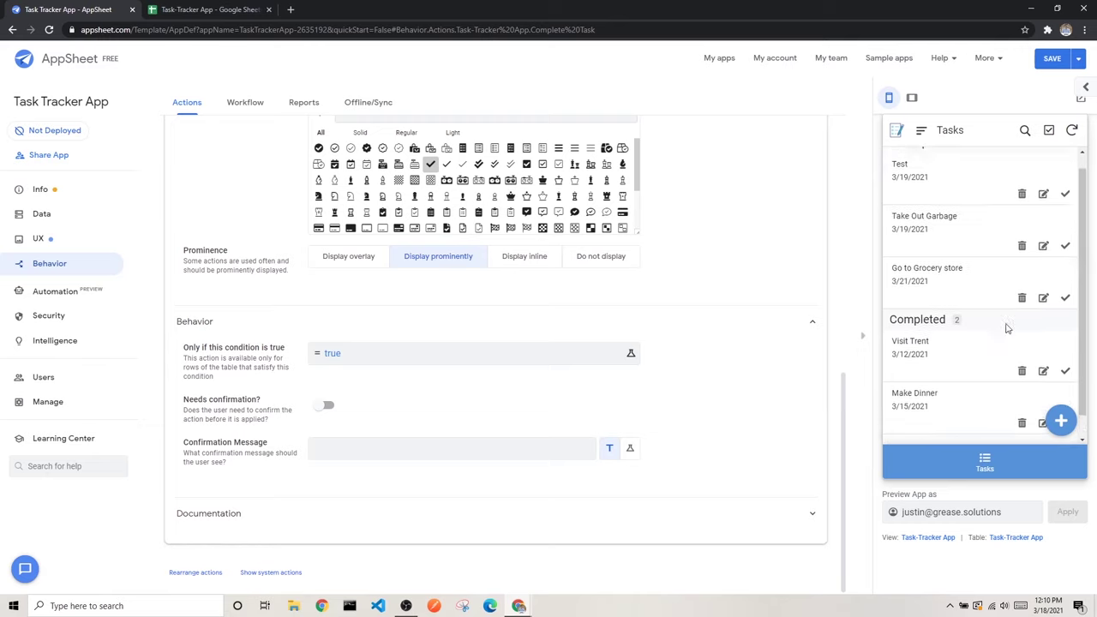
{"action": "scroll", "coordinate": [1007, 325], "scroll_direction": "up", "scroll_amount": 1}
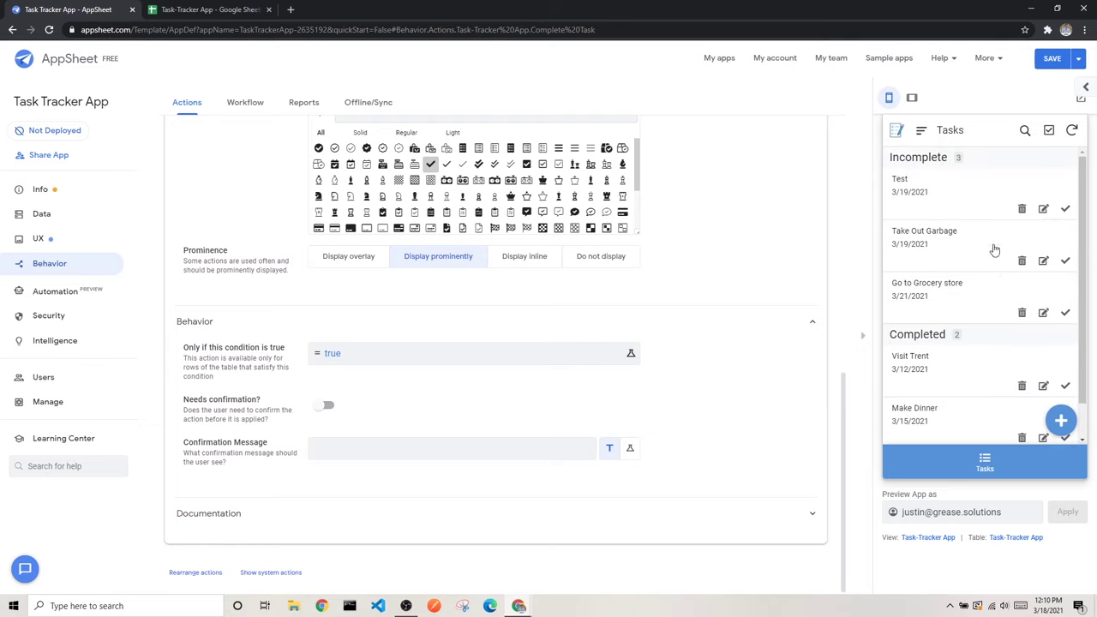
{"action": "scroll", "coordinate": [993, 301], "scroll_direction": "down", "scroll_amount": 1}
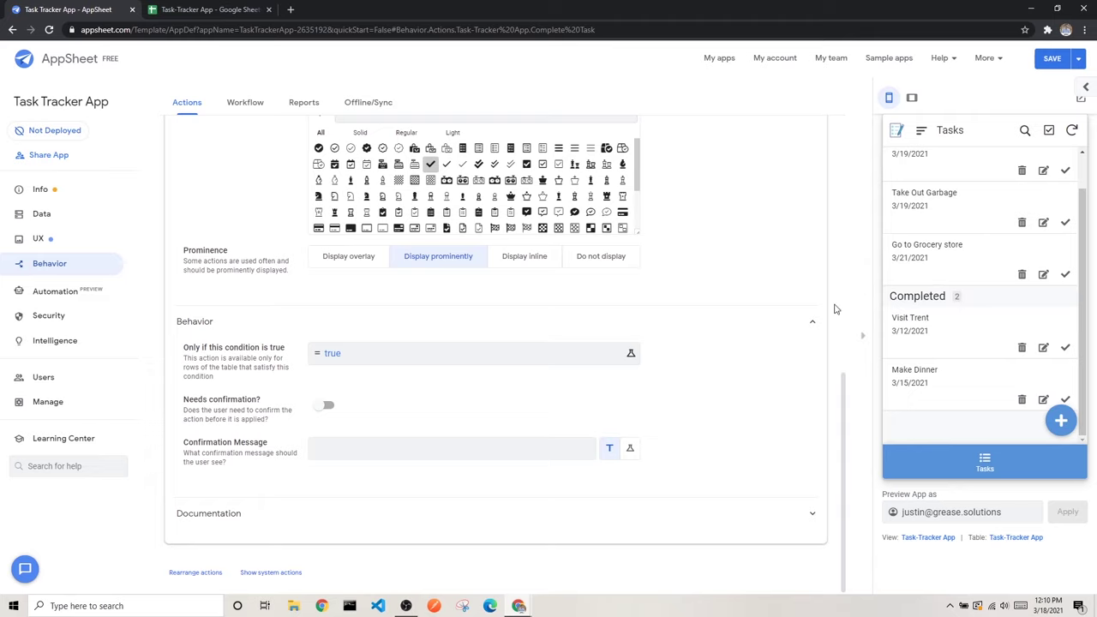
{"action": "scroll", "coordinate": [969, 316], "scroll_direction": "up", "scroll_amount": 2}
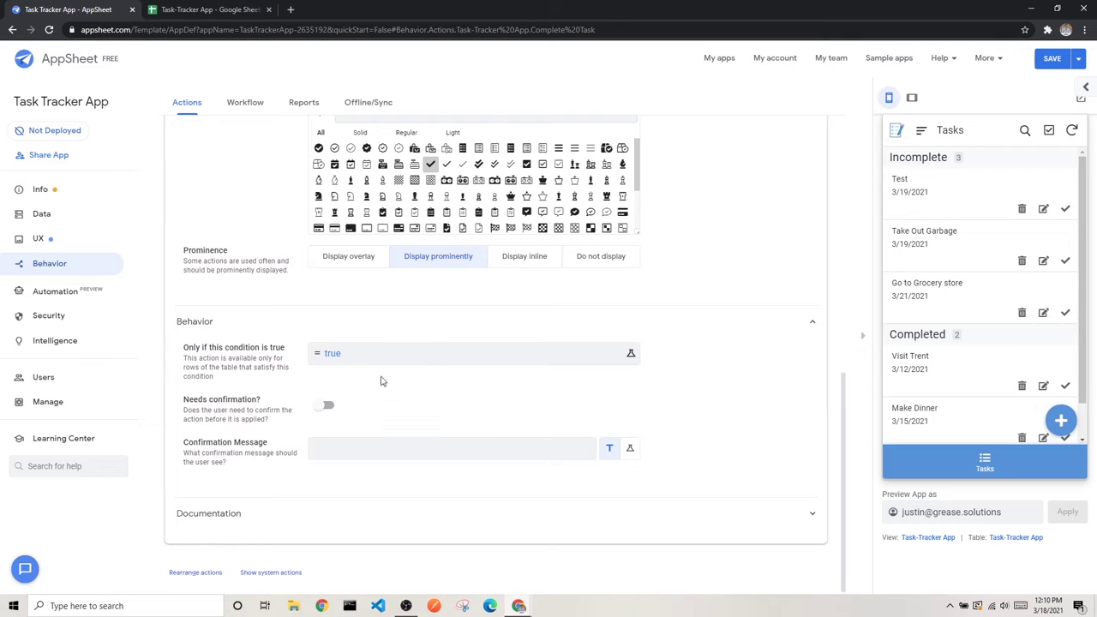
{"action": "left_click", "coordinate": [365, 360]}
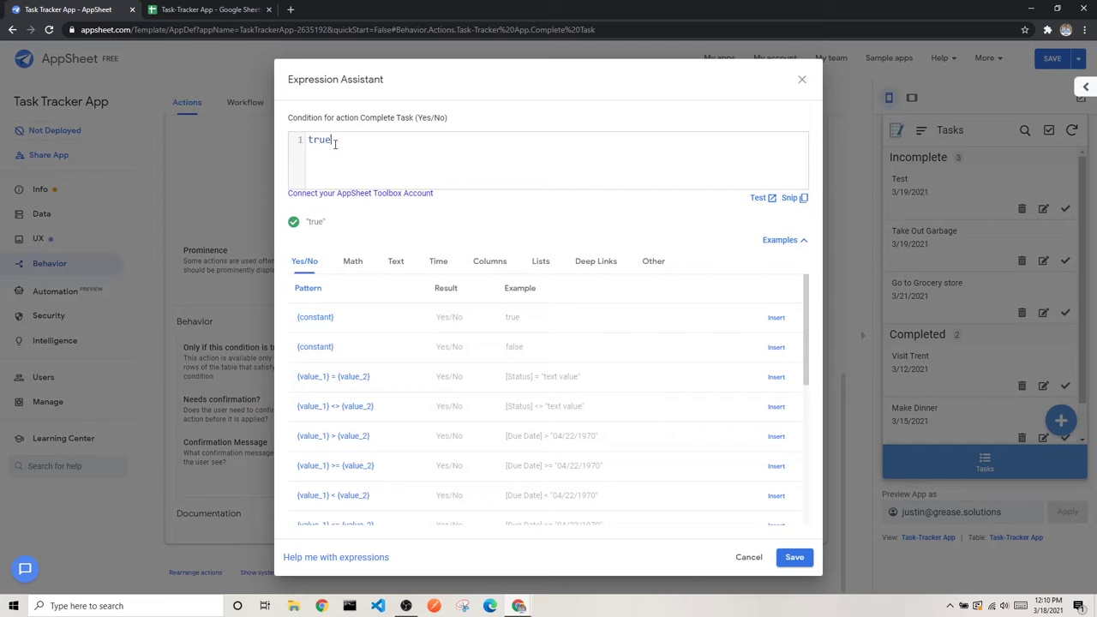
Step: Replace the true condition with [Status] = "Incomplete" and save it
{"action": "key", "text": "BackSpace"}
{"action": "key", "text": "BackSpace"}
{"action": "left_click", "coordinate": [480, 265]}
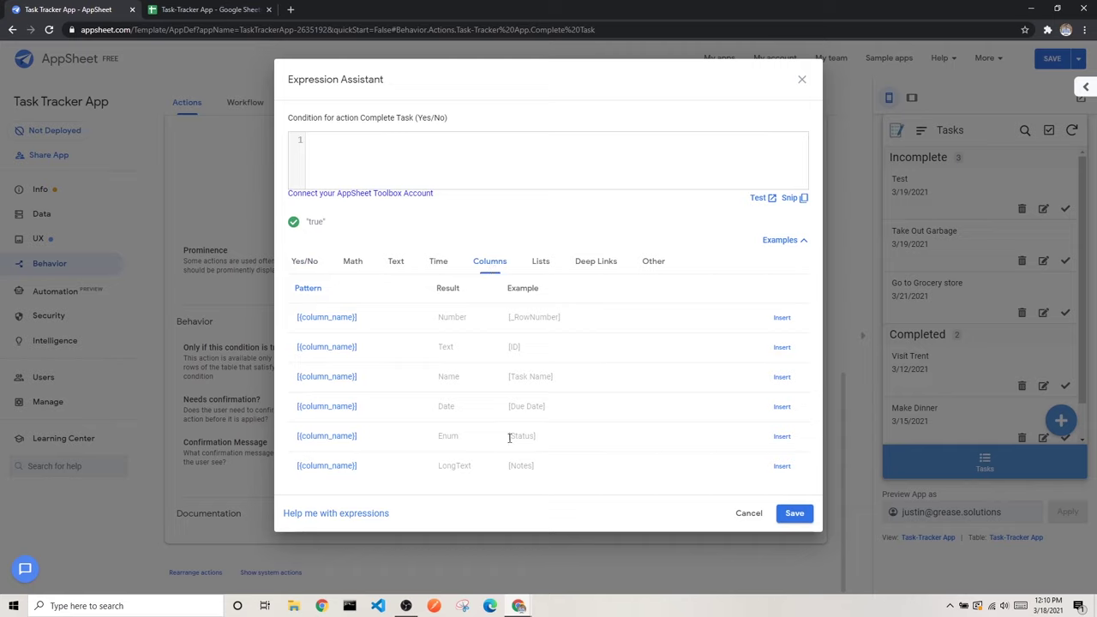
{"action": "left_click_drag", "start_coordinate": [509, 438], "coordinate": [537, 437]}
{"action": "left_click", "coordinate": [782, 437]}
{"action": "left_click_drag", "start_coordinate": [308, 140], "coordinate": [353, 139]}
{"action": "left_click", "coordinate": [360, 141]}
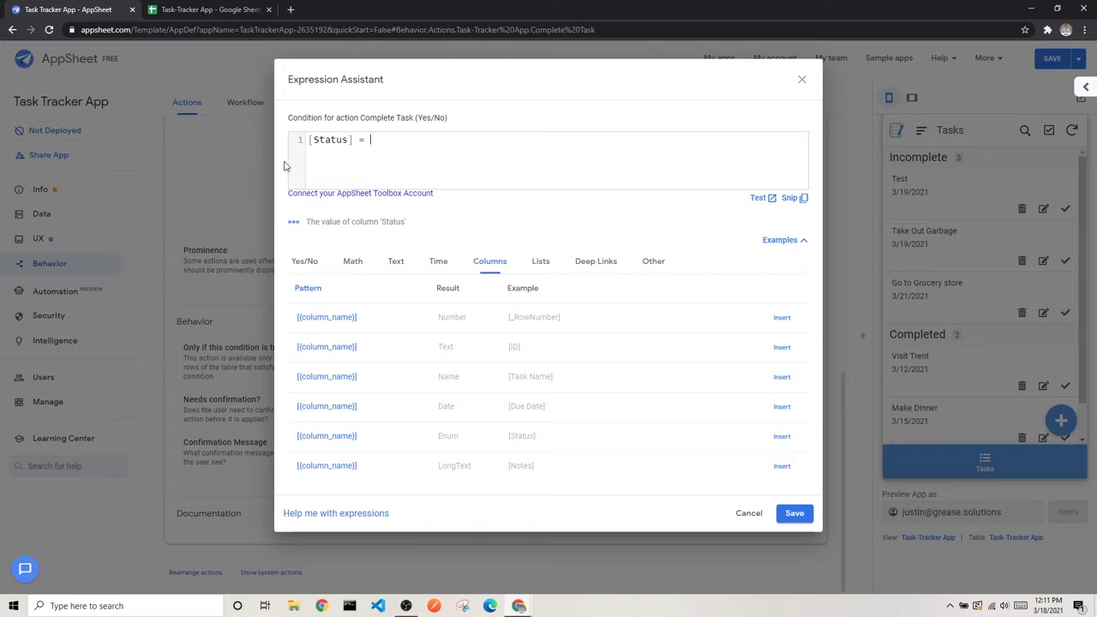
{"action": "type", "text": "= \"Incomplete"}
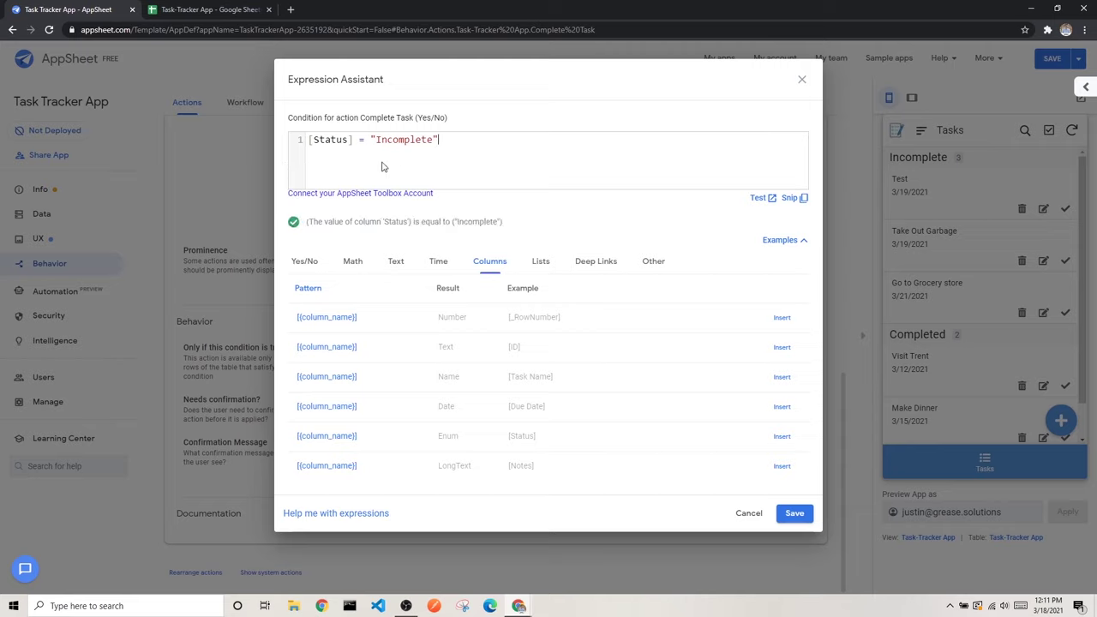
{"action": "left_click_drag", "start_coordinate": [308, 140], "coordinate": [434, 142]}
{"action": "left_click", "coordinate": [450, 146]}
{"action": "left_click", "coordinate": [792, 514]}
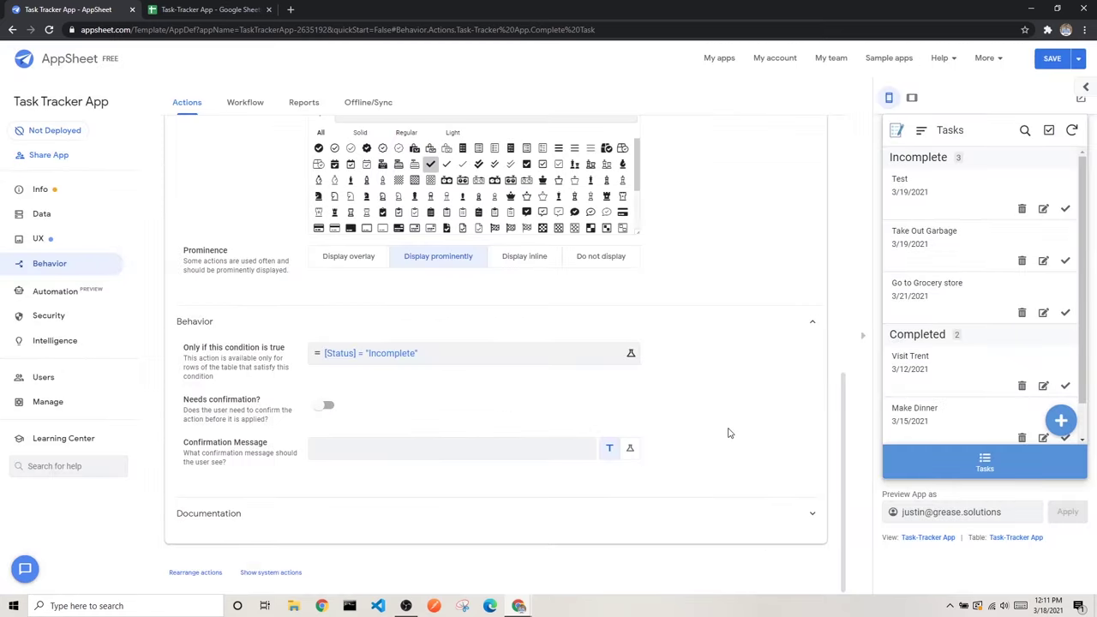
Step: Save the app, then open Go to Grocery store and Visit Trent in the preview to confirm
{"action": "scroll", "coordinate": [930, 360], "scroll_direction": "down", "scroll_amount": 1}
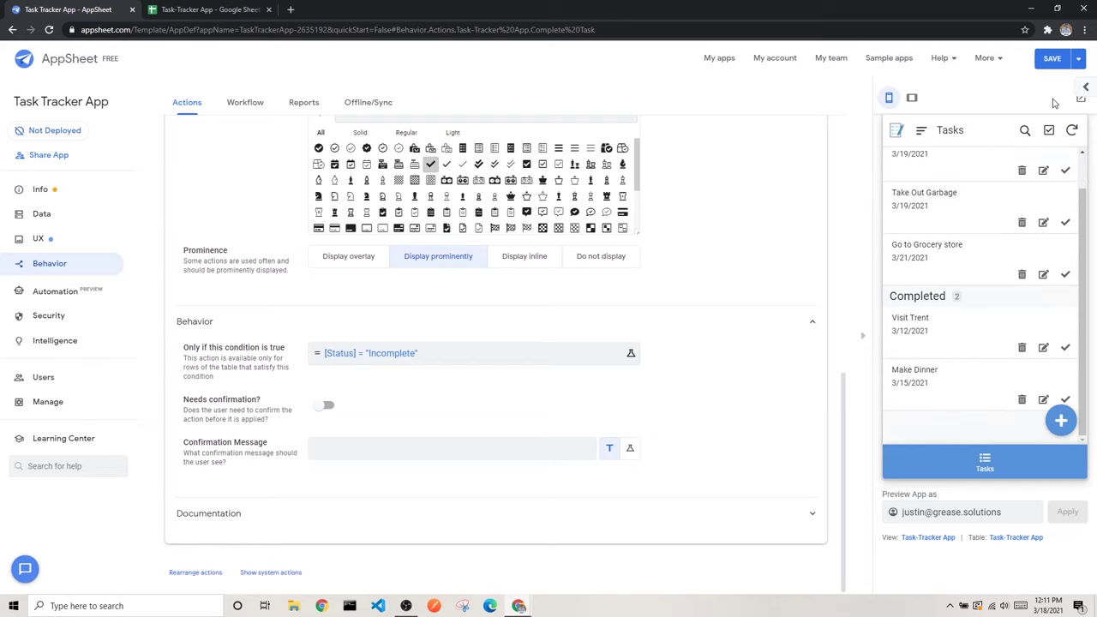
{"action": "left_click", "coordinate": [1050, 60]}
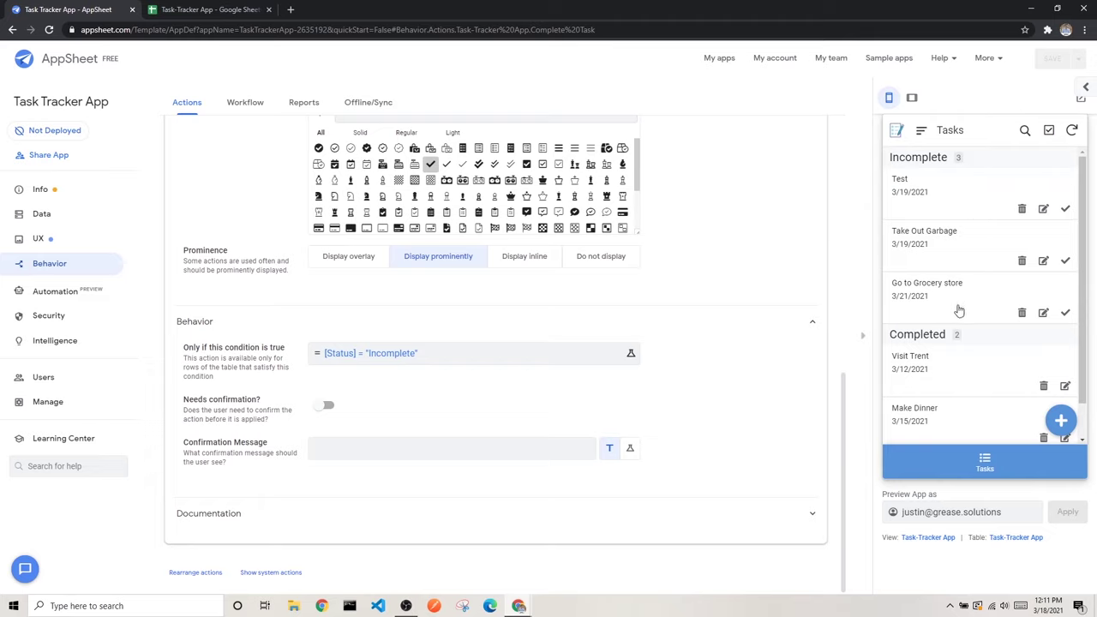
{"action": "left_click", "coordinate": [962, 311]}
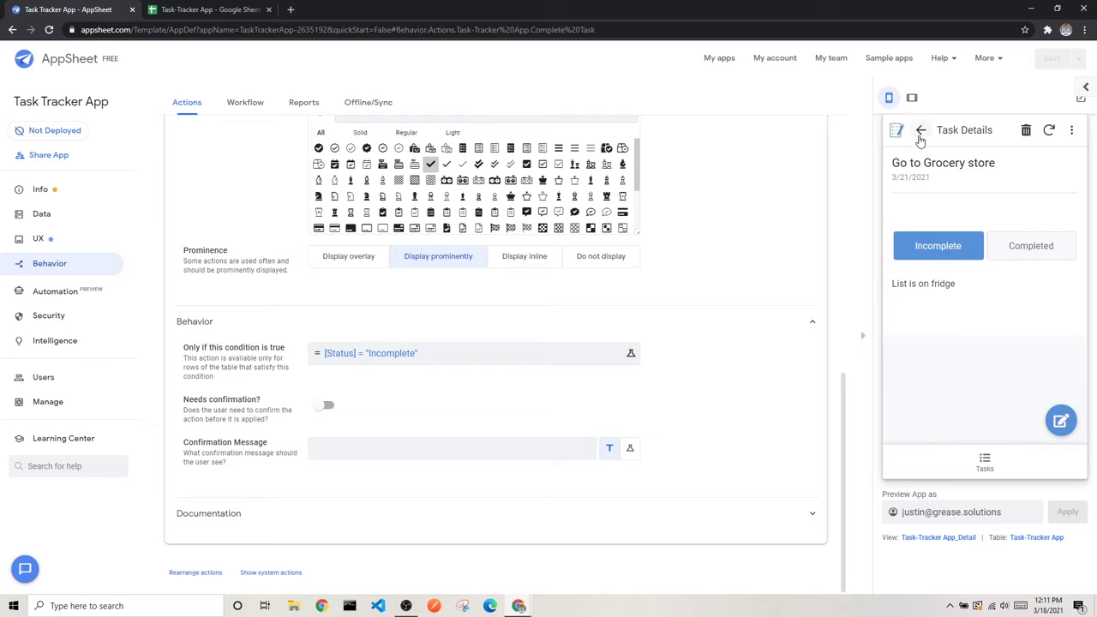
{"action": "left_click", "coordinate": [920, 130]}
{"action": "scroll", "coordinate": [971, 311], "scroll_direction": "down", "scroll_amount": 1}
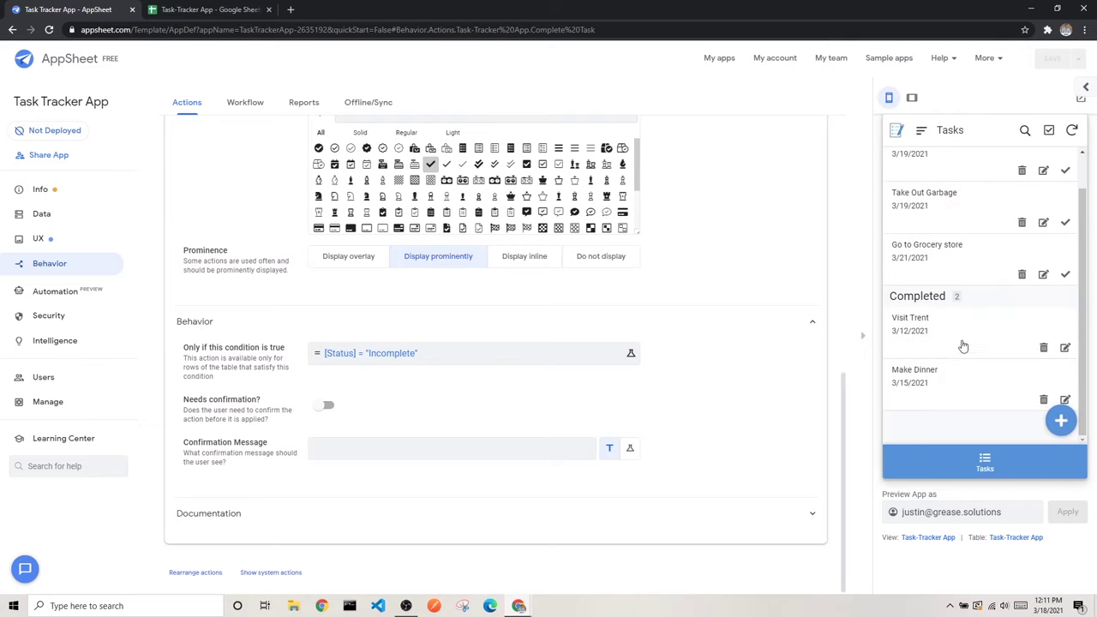
{"action": "left_click", "coordinate": [963, 344]}
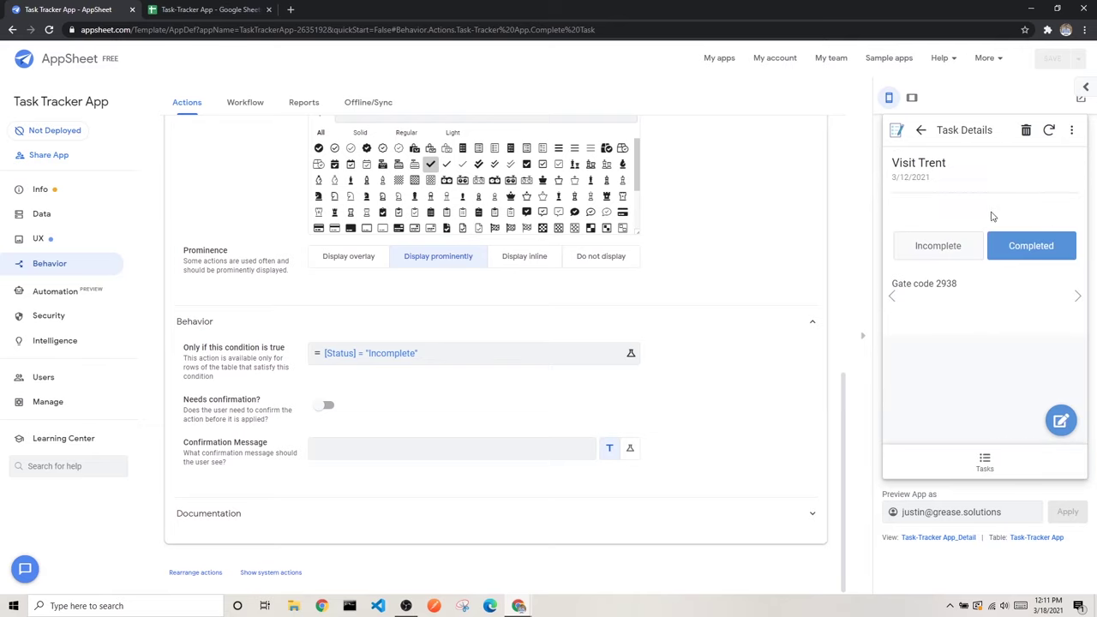
{"action": "left_click", "coordinate": [922, 135]}
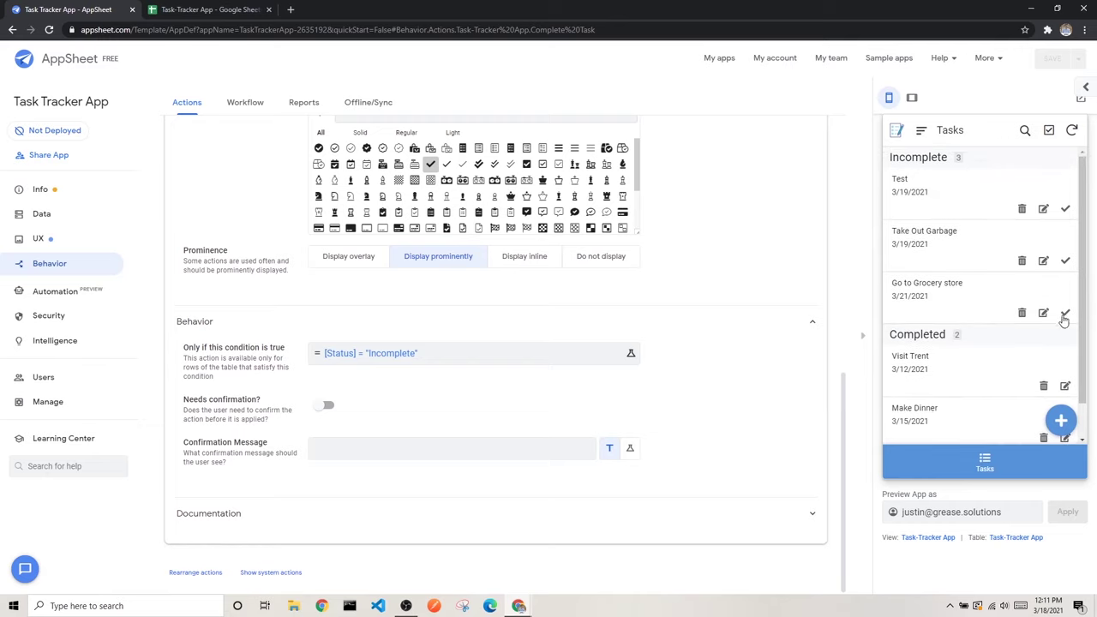
{"action": "scroll", "coordinate": [963, 341], "scroll_direction": "down", "scroll_amount": 1}
{"action": "scroll", "coordinate": [977, 360], "scroll_direction": "down", "scroll_amount": 2}
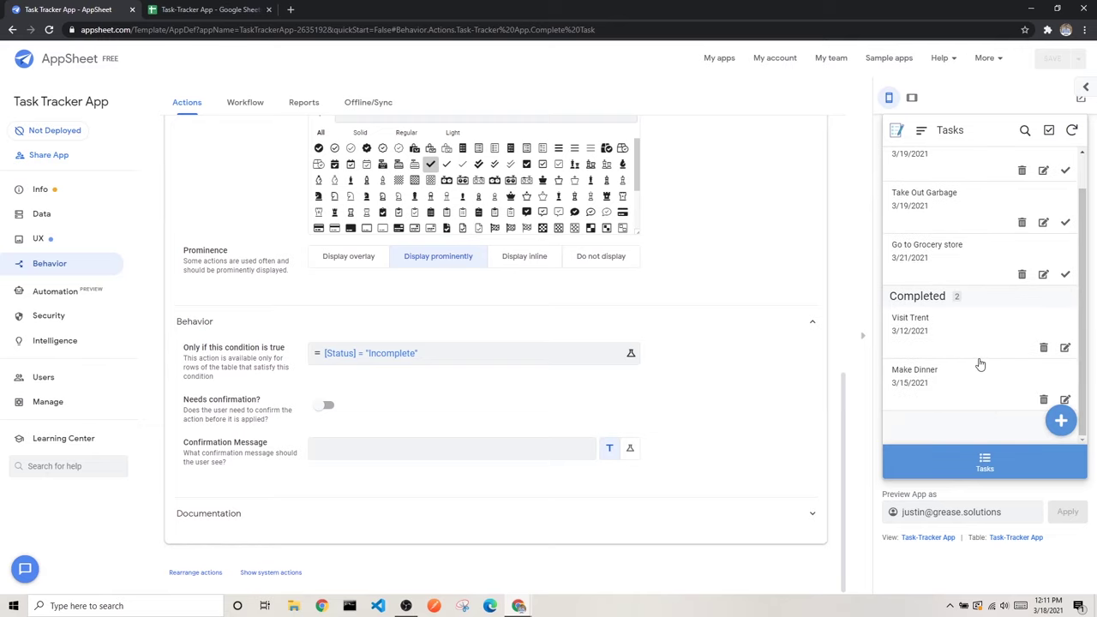
{"action": "scroll", "coordinate": [979, 363], "scroll_direction": "up", "scroll_amount": 3}
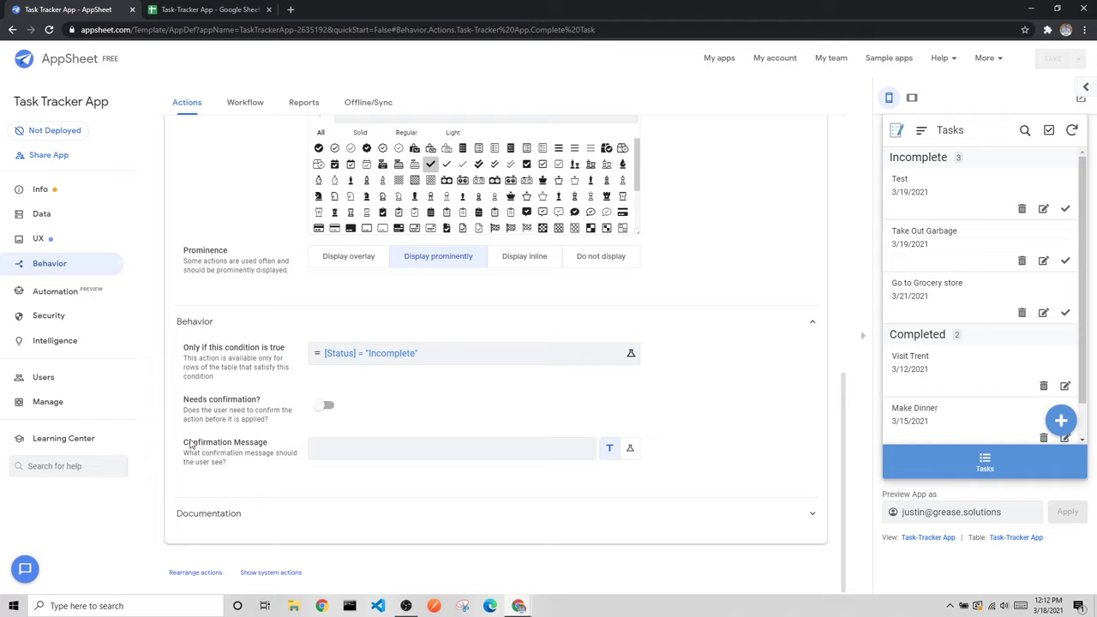
{"action": "left_click_drag", "start_coordinate": [187, 442], "coordinate": [265, 452]}
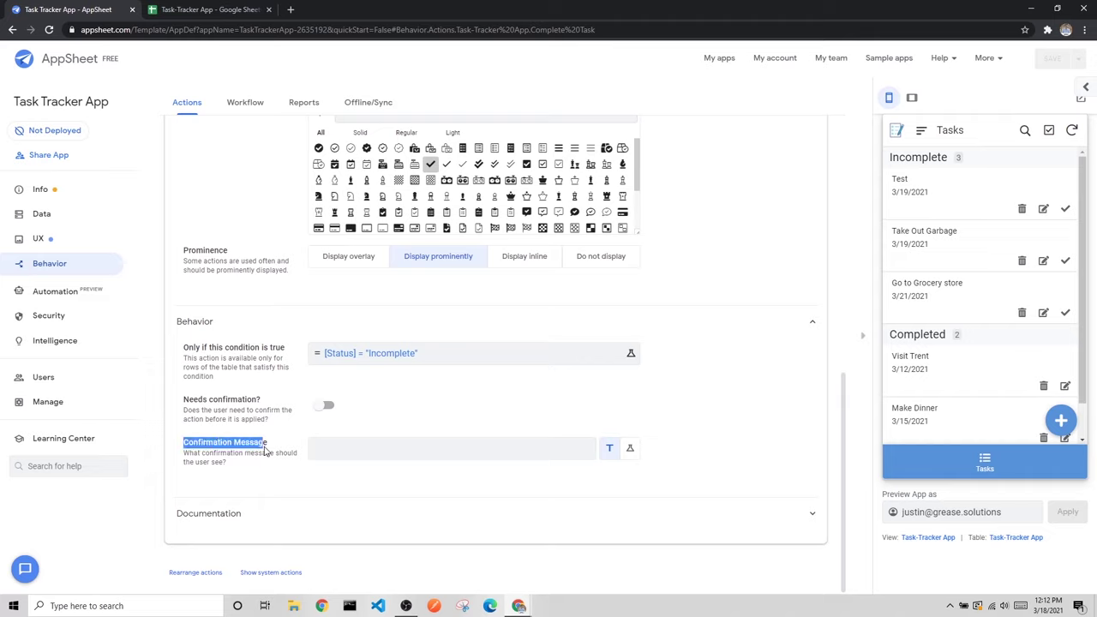
Step: Expand and collapse Documentation, then collapse and reopen the Complete Task action card
{"action": "left_click", "coordinate": [267, 445]}
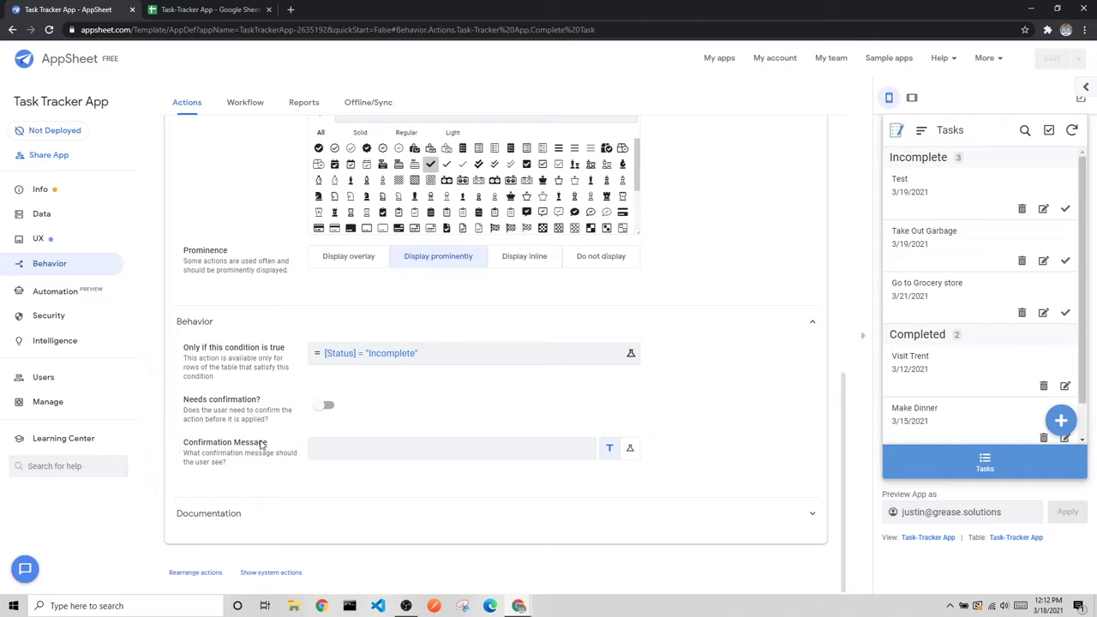
{"action": "left_click", "coordinate": [274, 515]}
{"action": "left_click", "coordinate": [265, 438]}
{"action": "scroll", "coordinate": [295, 439], "scroll_direction": "up", "scroll_amount": 5}
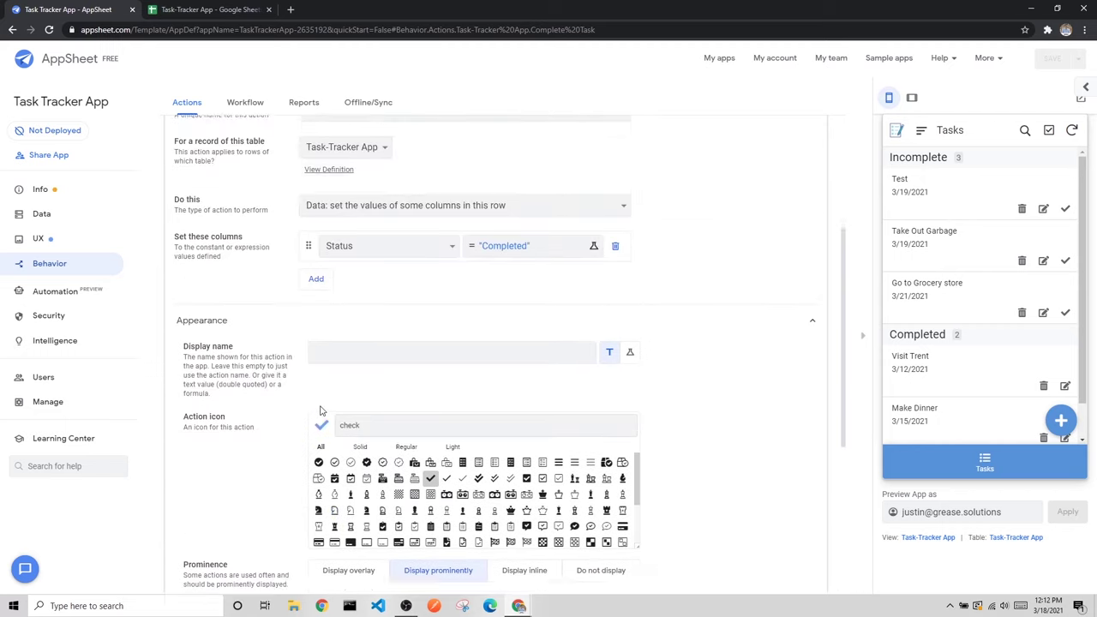
{"action": "scroll", "coordinate": [317, 405], "scroll_direction": "up", "scroll_amount": 2}
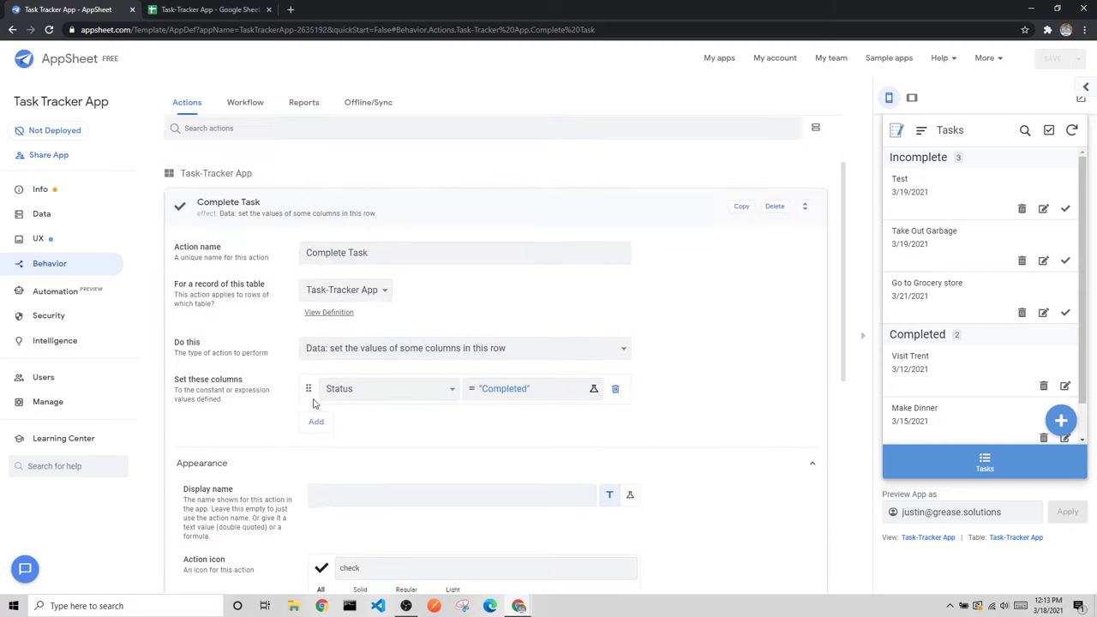
{"action": "left_click", "coordinate": [183, 215]}
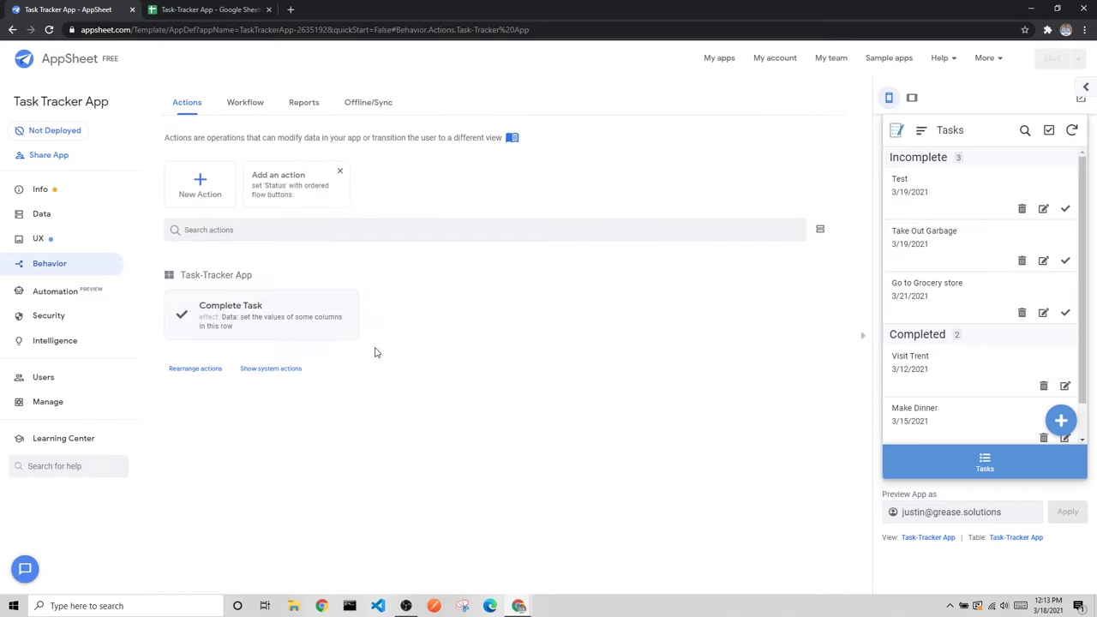
{"action": "left_click", "coordinate": [347, 339]}
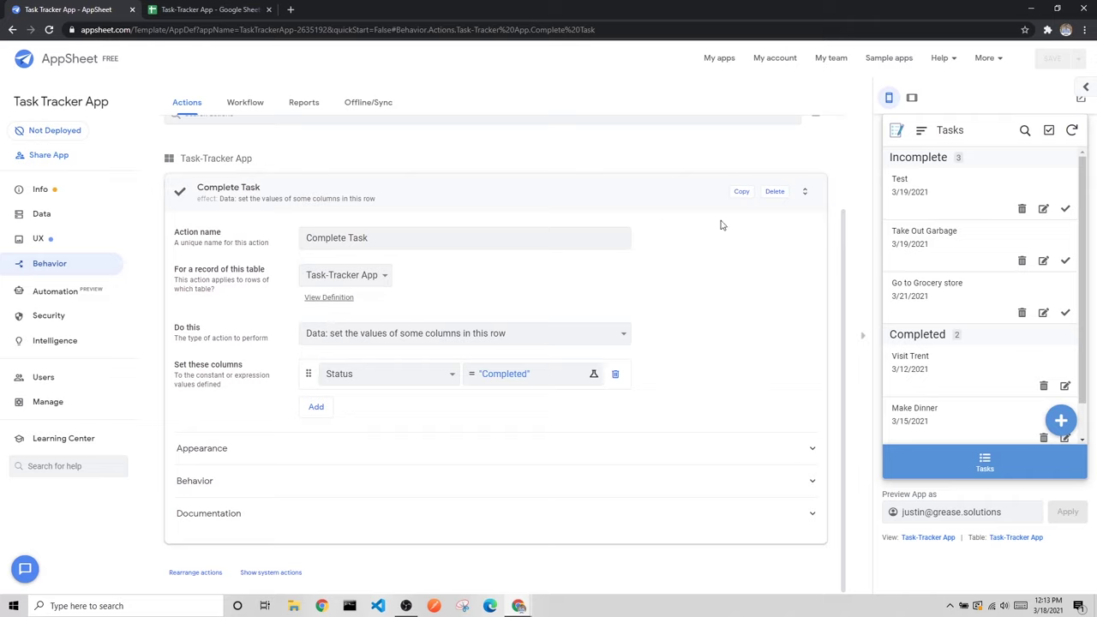
{"action": "scroll", "coordinate": [1051, 259], "scroll_direction": "down", "scroll_amount": 1}
{"action": "scroll", "coordinate": [1035, 396], "scroll_direction": "up", "scroll_amount": 1}
{"action": "scroll", "coordinate": [945, 257], "scroll_direction": "down", "scroll_amount": 2}
{"action": "scroll", "coordinate": [939, 257], "scroll_direction": "up", "scroll_amount": 2}
{"action": "left_click", "coordinate": [932, 538]}
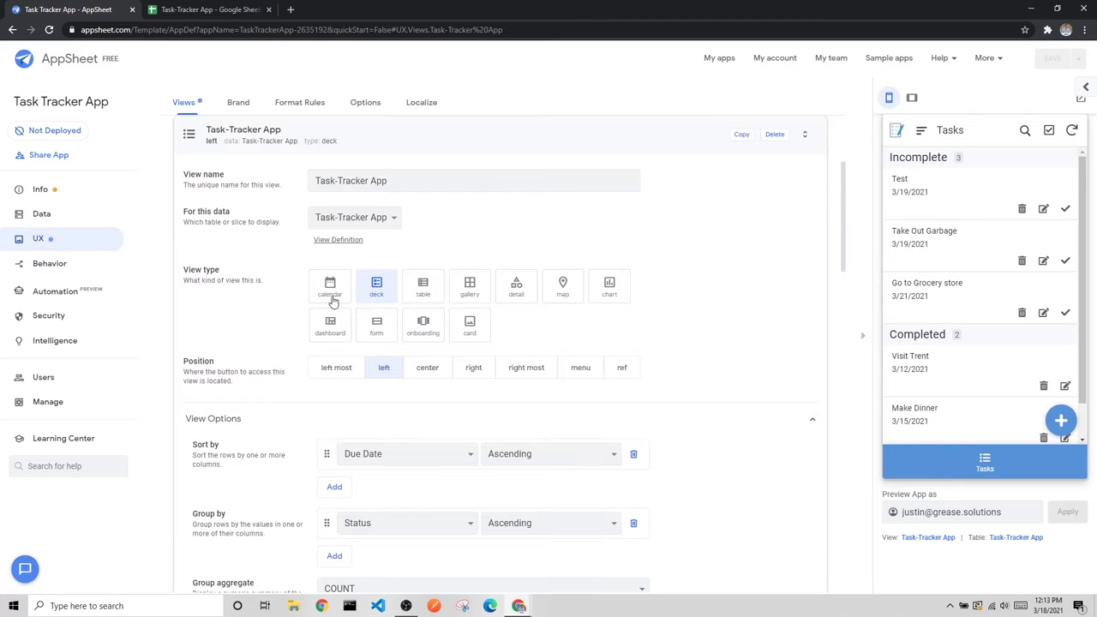
{"action": "scroll", "coordinate": [652, 232], "scroll_direction": "down", "scroll_amount": 5}
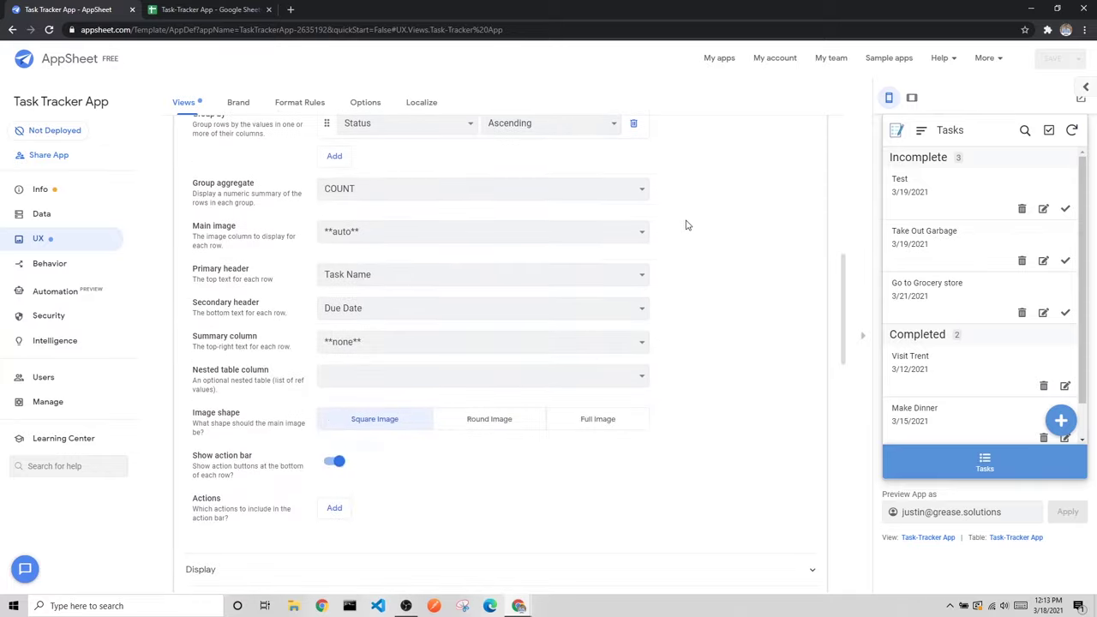
{"action": "scroll", "coordinate": [548, 338], "scroll_direction": "up", "scroll_amount": 3}
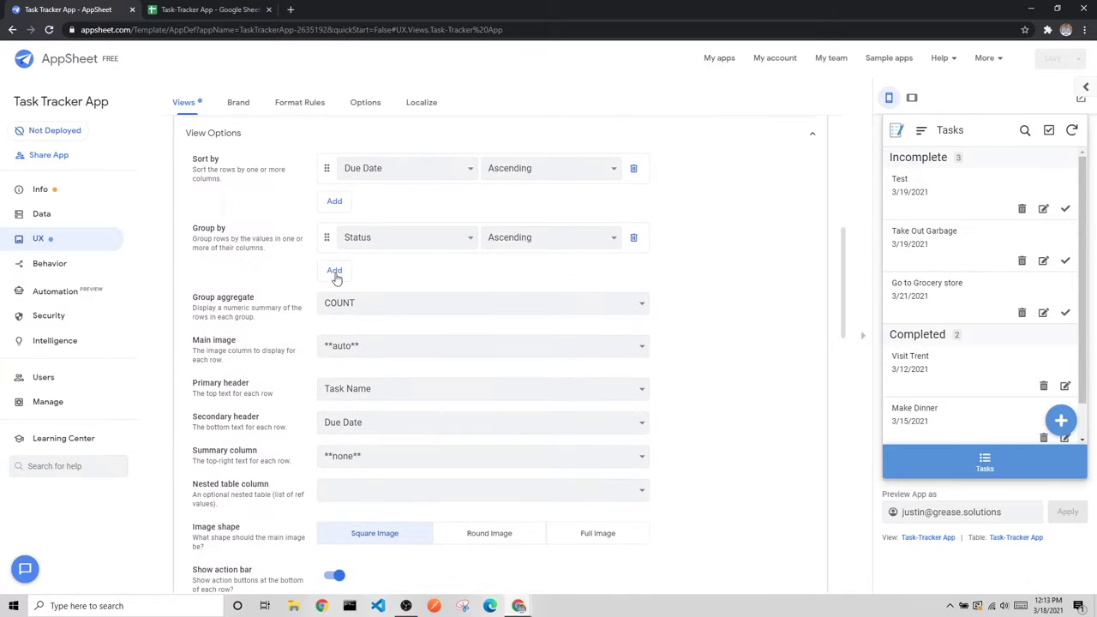
{"action": "scroll", "coordinate": [288, 295], "scroll_direction": "down", "scroll_amount": 4}
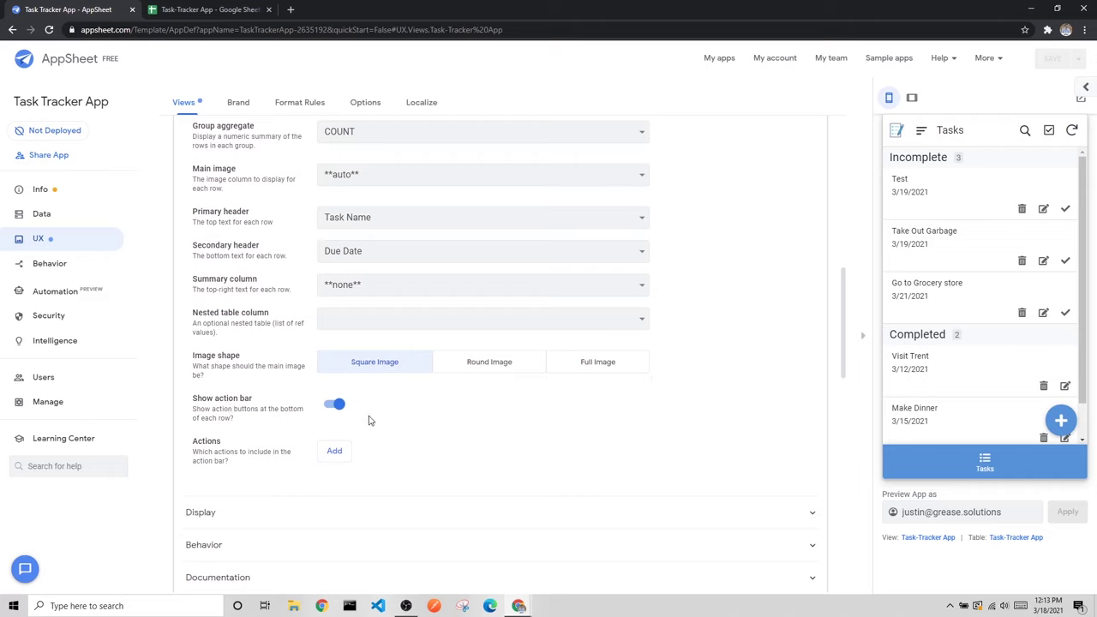
{"action": "left_click", "coordinate": [335, 404]}
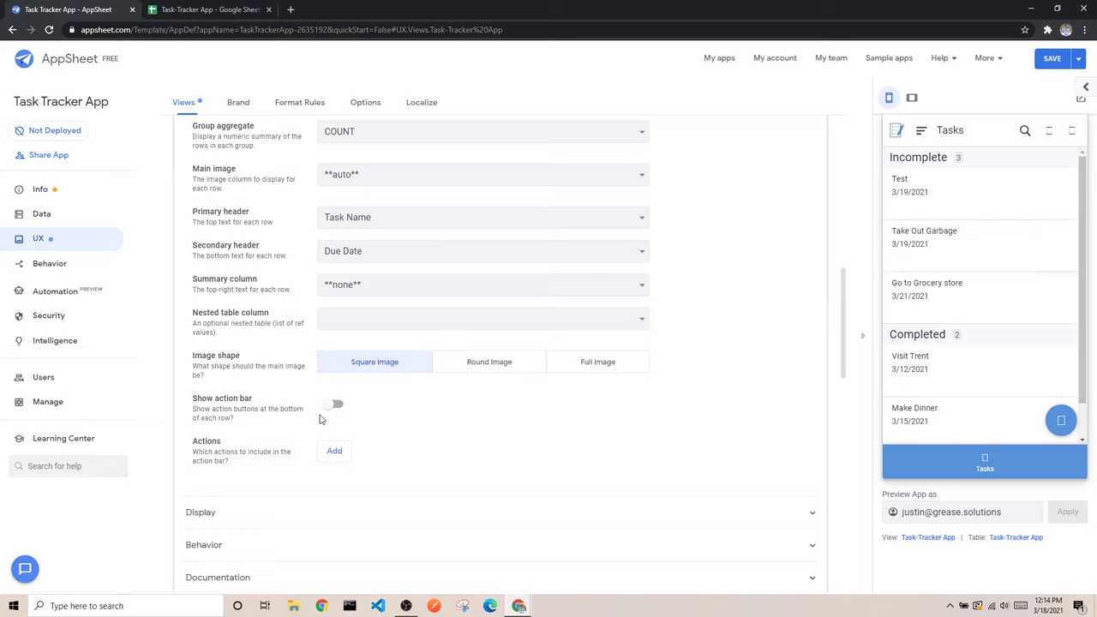
{"action": "left_click", "coordinate": [334, 406]}
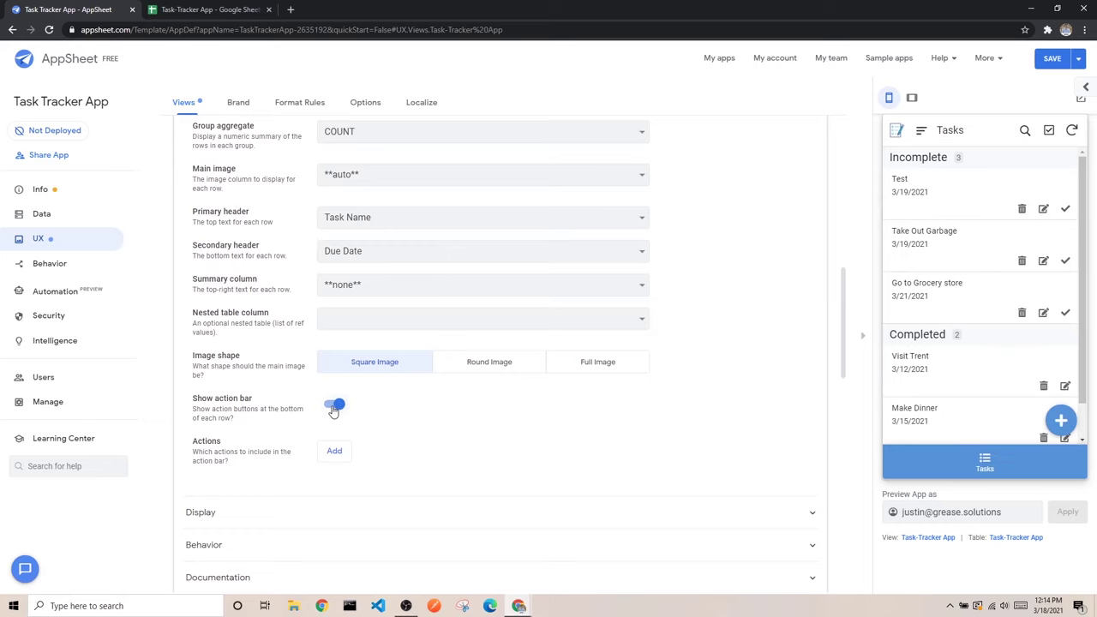
Step: Add Complete Task as the action on each task row's action bar
{"action": "left_click", "coordinate": [337, 461]}
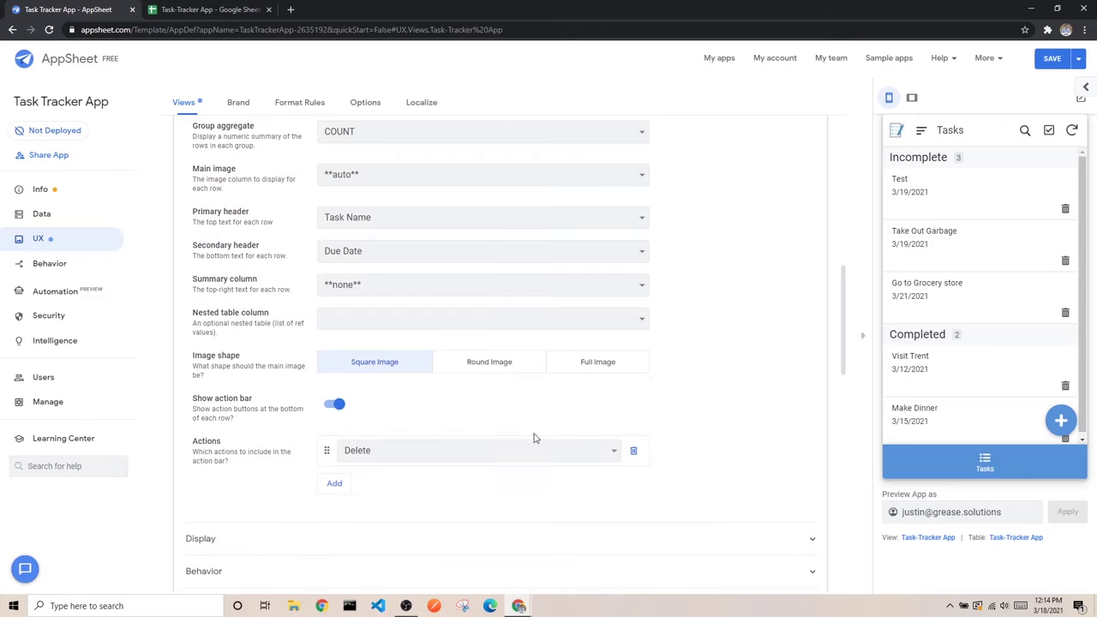
{"action": "scroll", "coordinate": [1054, 206], "scroll_direction": "down", "scroll_amount": 1}
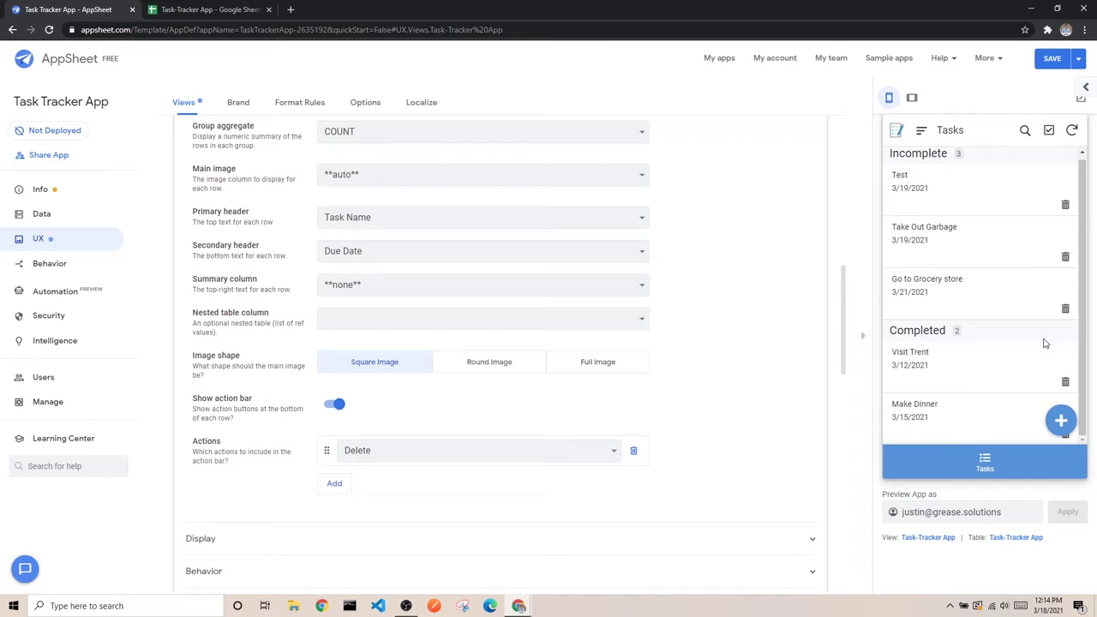
{"action": "scroll", "coordinate": [1047, 360], "scroll_direction": "up", "scroll_amount": 1}
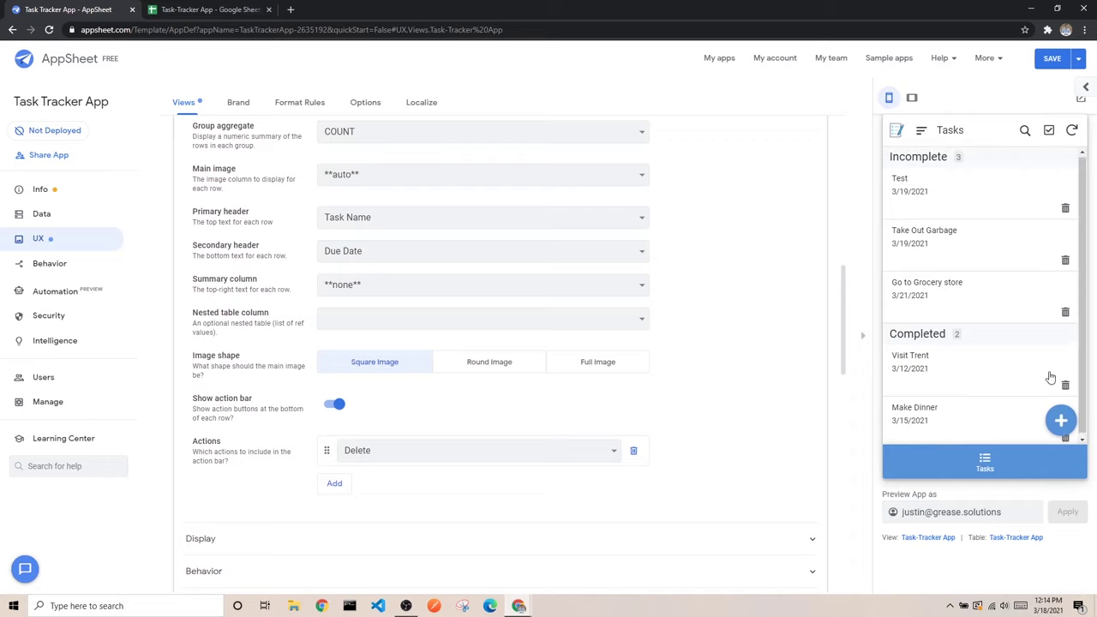
{"action": "left_click", "coordinate": [586, 456]}
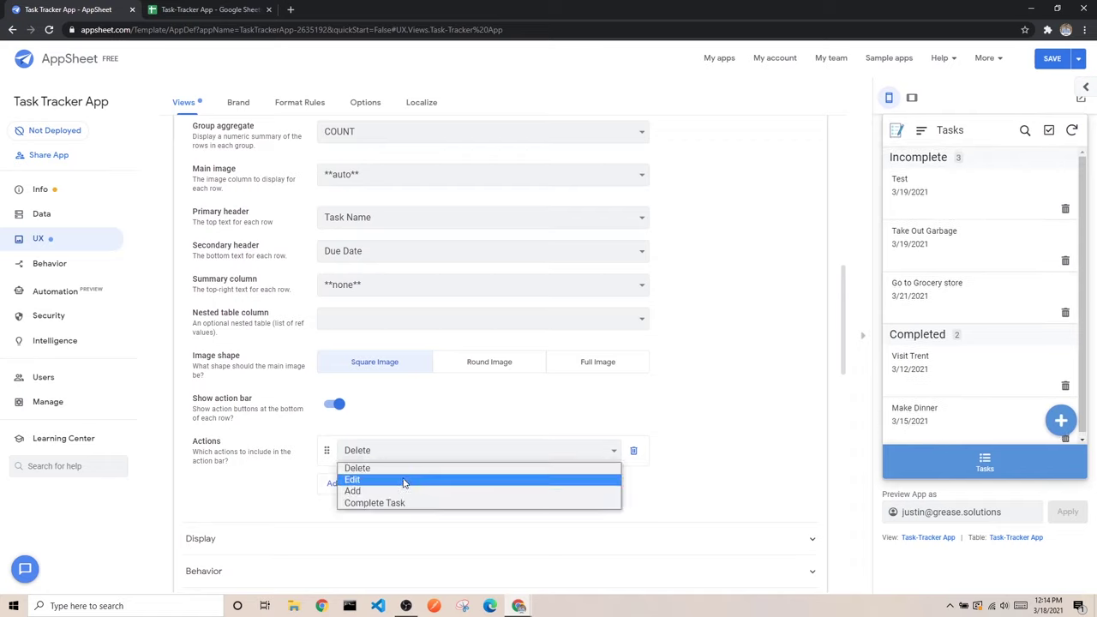
{"action": "left_click", "coordinate": [399, 504]}
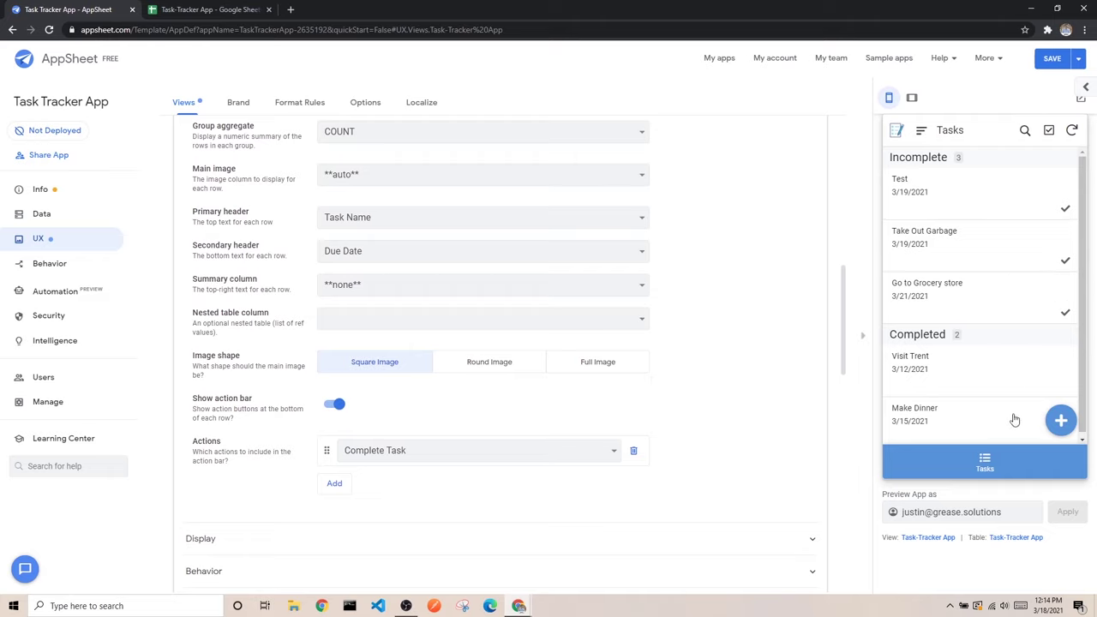
Step: Check the Test task's details in the preview, return to the list, and save the app
{"action": "left_click", "coordinate": [976, 195]}
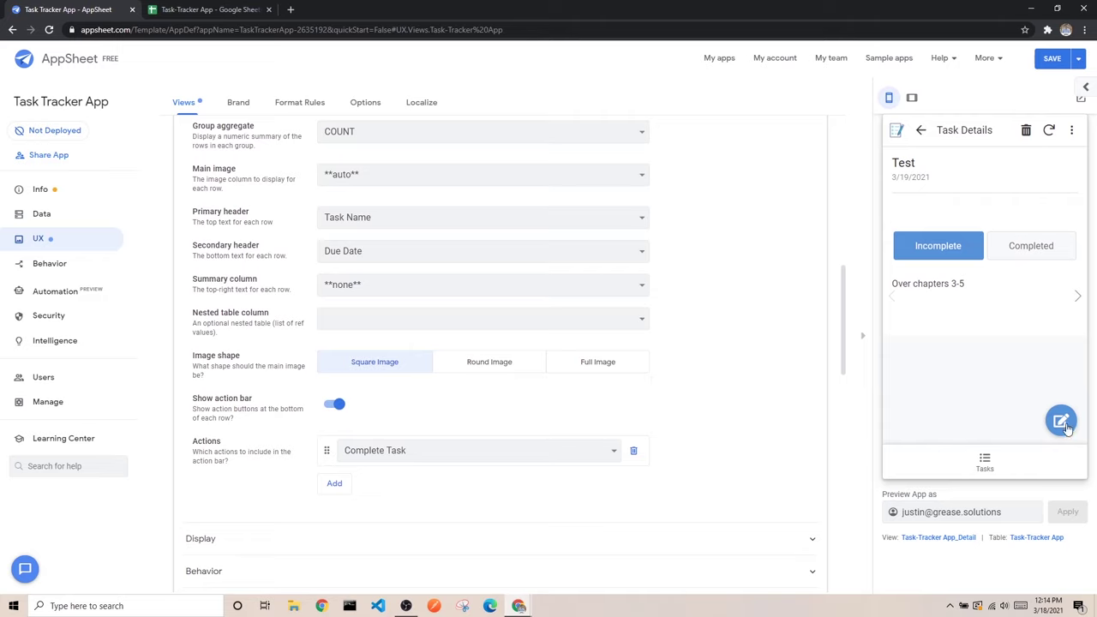
{"action": "left_click", "coordinate": [920, 130]}
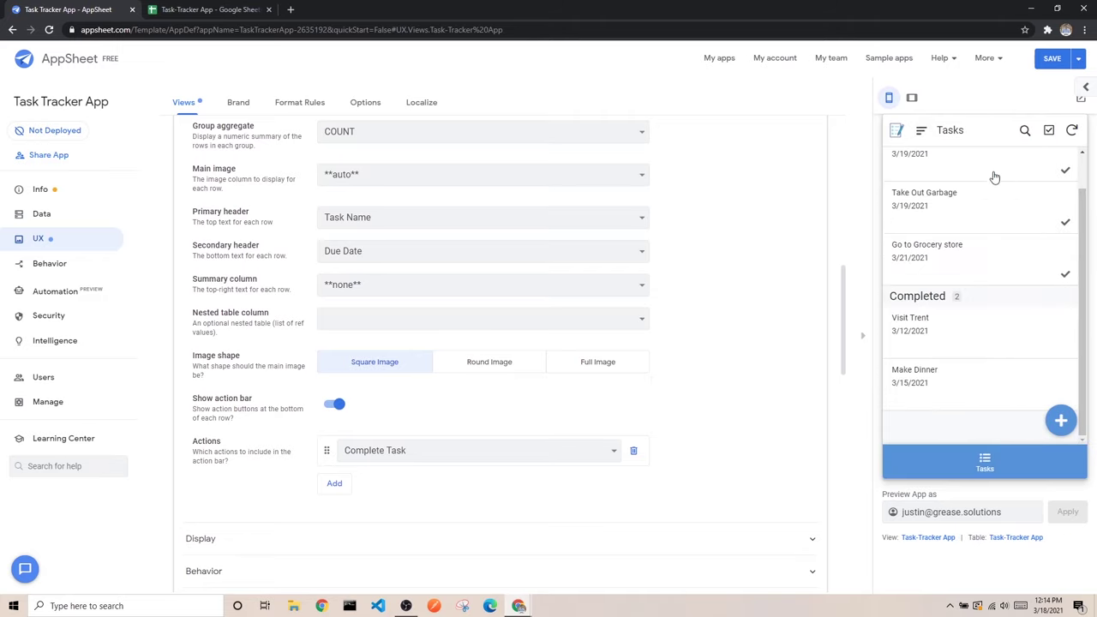
{"action": "scroll", "coordinate": [982, 327], "scroll_direction": "up", "scroll_amount": 1}
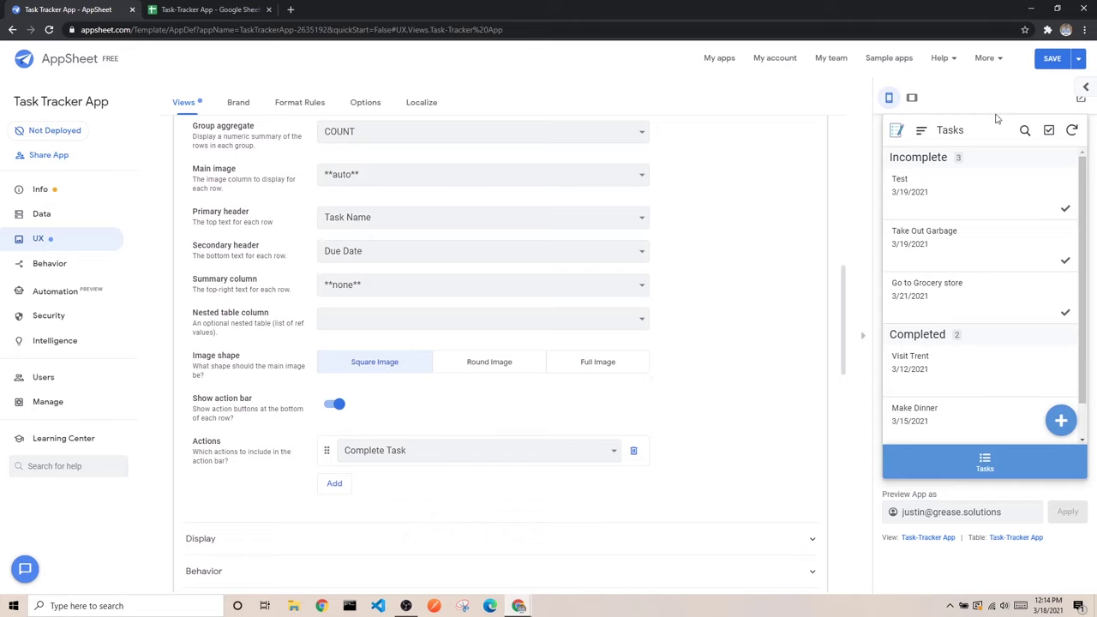
{"action": "left_click", "coordinate": [1050, 59]}
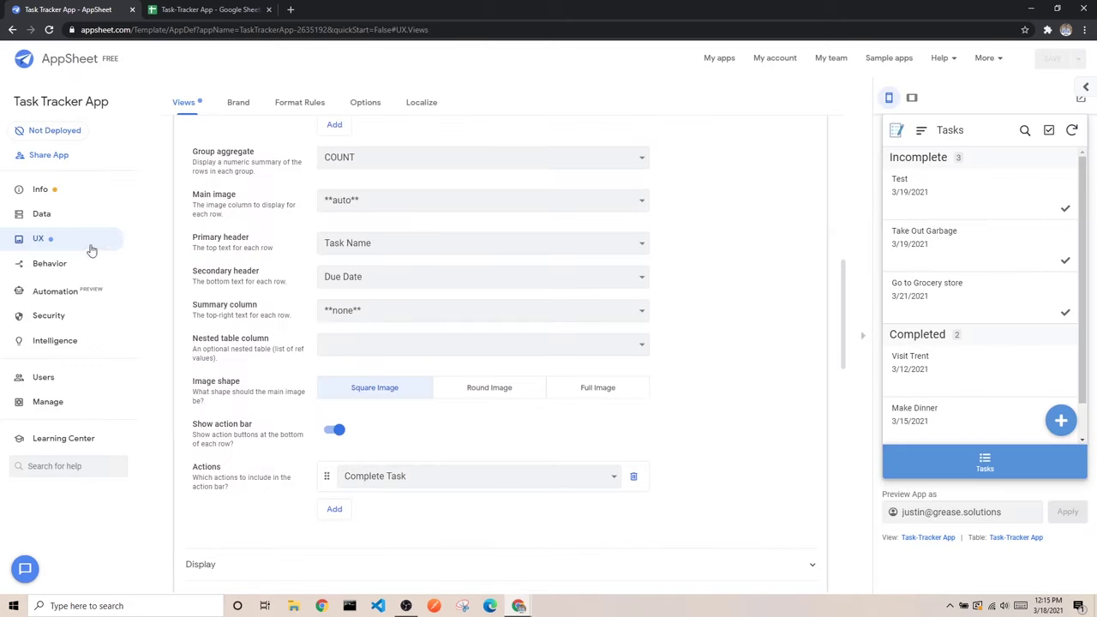
{"action": "left_click", "coordinate": [302, 104]}
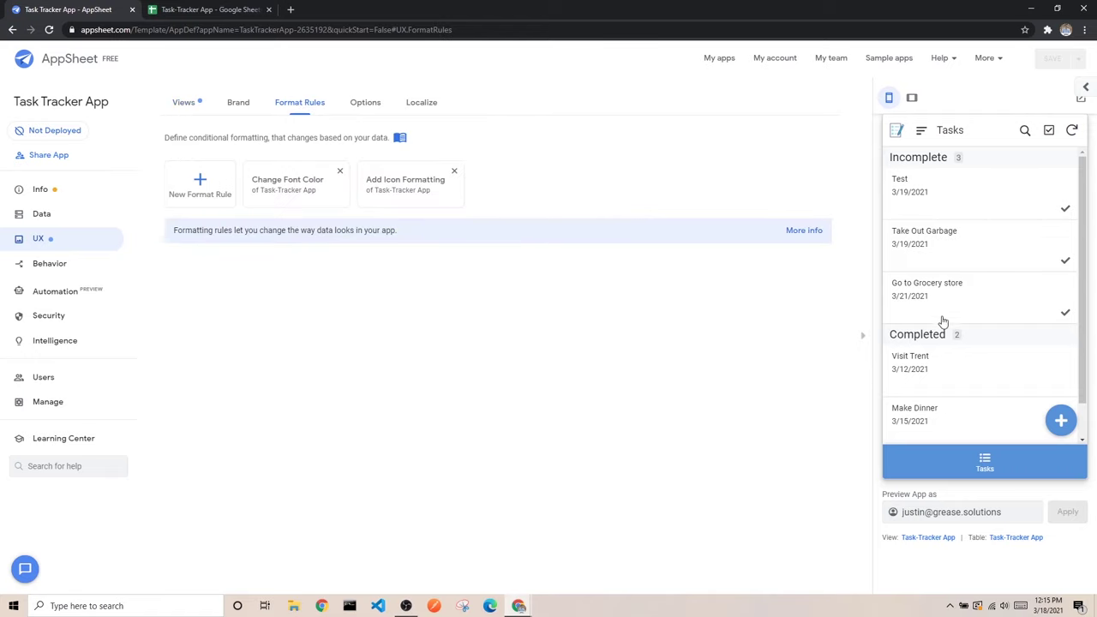
Step: Scroll through the existing Change Font Color and Add Icon Formatting rules
{"action": "scroll", "coordinate": [961, 386], "scroll_direction": "down", "scroll_amount": 1}
{"action": "scroll", "coordinate": [967, 364], "scroll_direction": "up", "scroll_amount": 1}
{"action": "scroll", "coordinate": [972, 215], "scroll_direction": "down", "scroll_amount": 1}
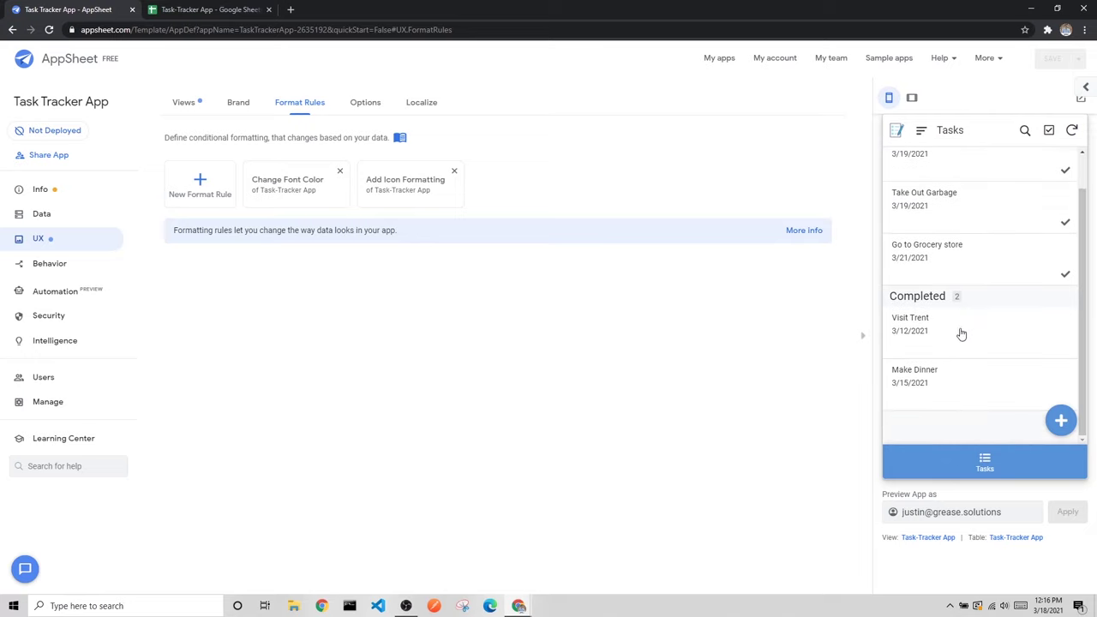
Step: Create a new format rule and name it "Red - Incomplete"
{"action": "left_click", "coordinate": [200, 185]}
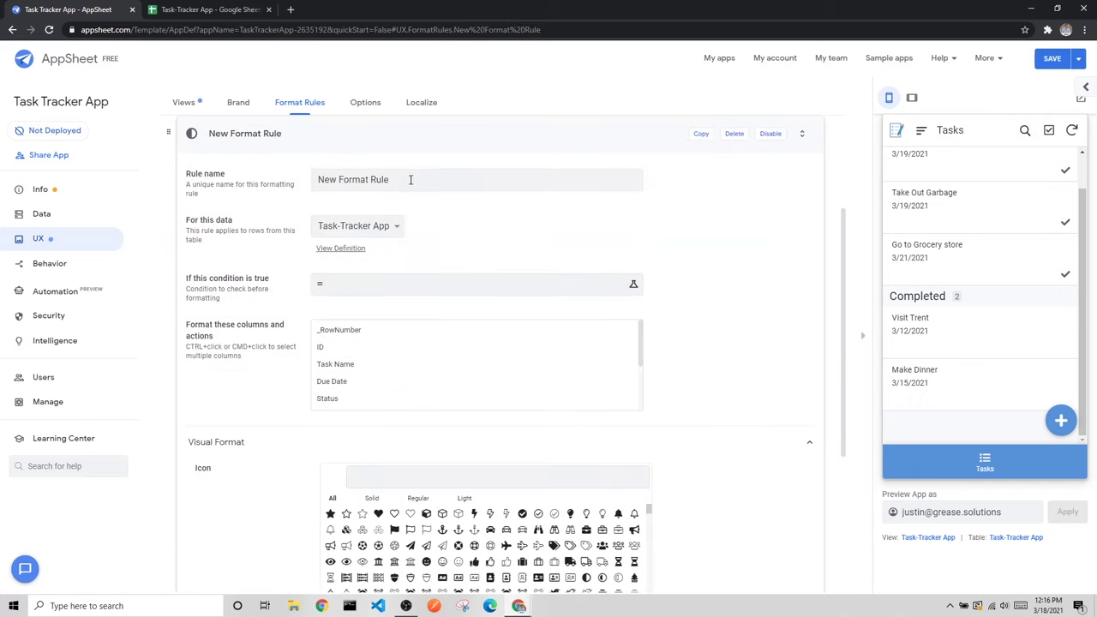
{"action": "left_click_drag", "start_coordinate": [402, 180], "coordinate": [314, 175]}
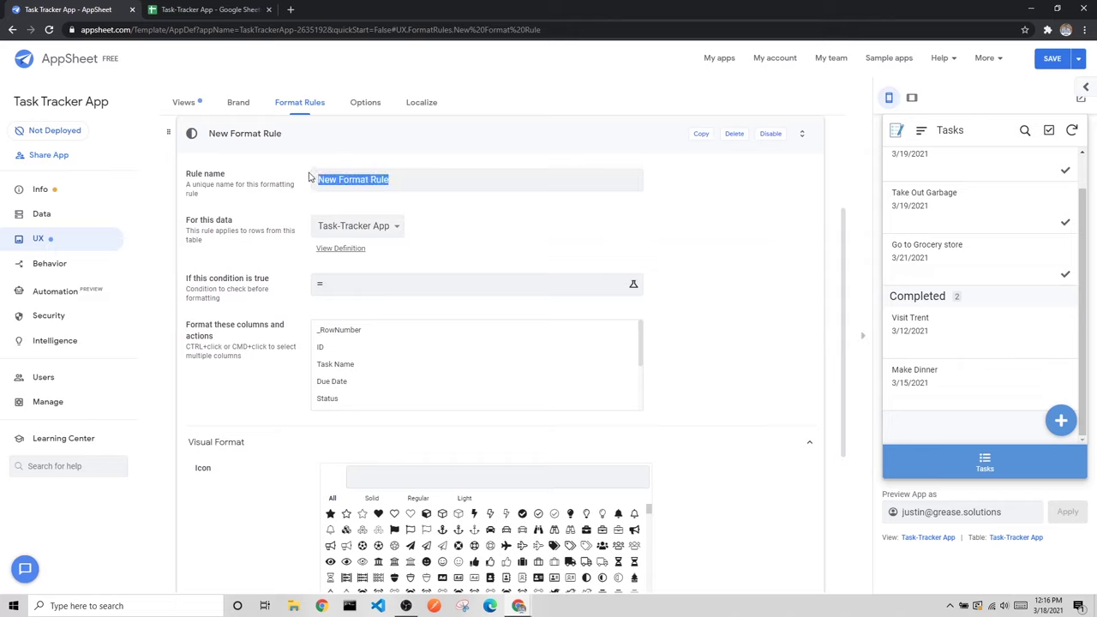
{"action": "type", "text": "Red - Incomplete"}
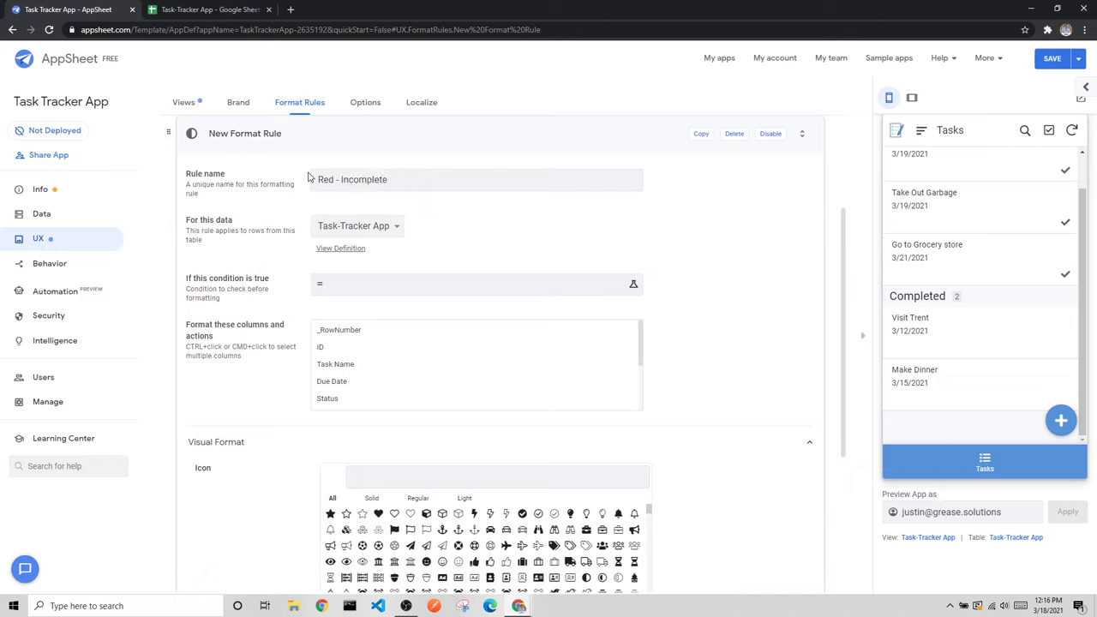
{"action": "left_click", "coordinate": [406, 206]}
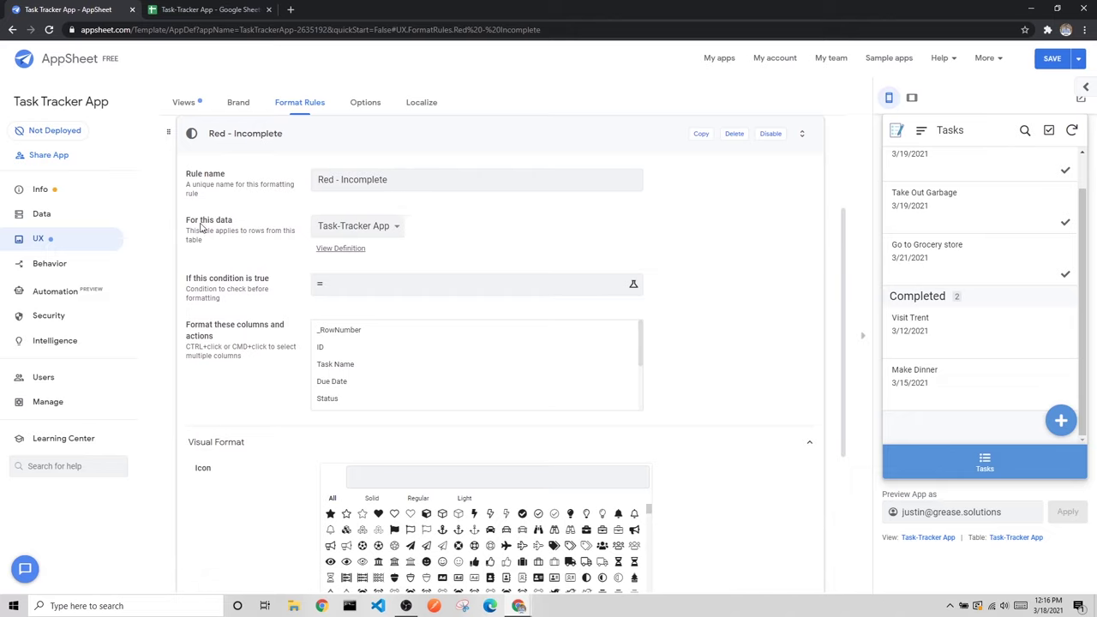
Step: Keep Task-Tracker App as the rule's data set and start its condition expression
{"action": "left_click", "coordinate": [399, 225]}
{"action": "left_click", "coordinate": [381, 244]}
{"action": "scroll", "coordinate": [446, 206], "scroll_direction": "down", "scroll_amount": 1}
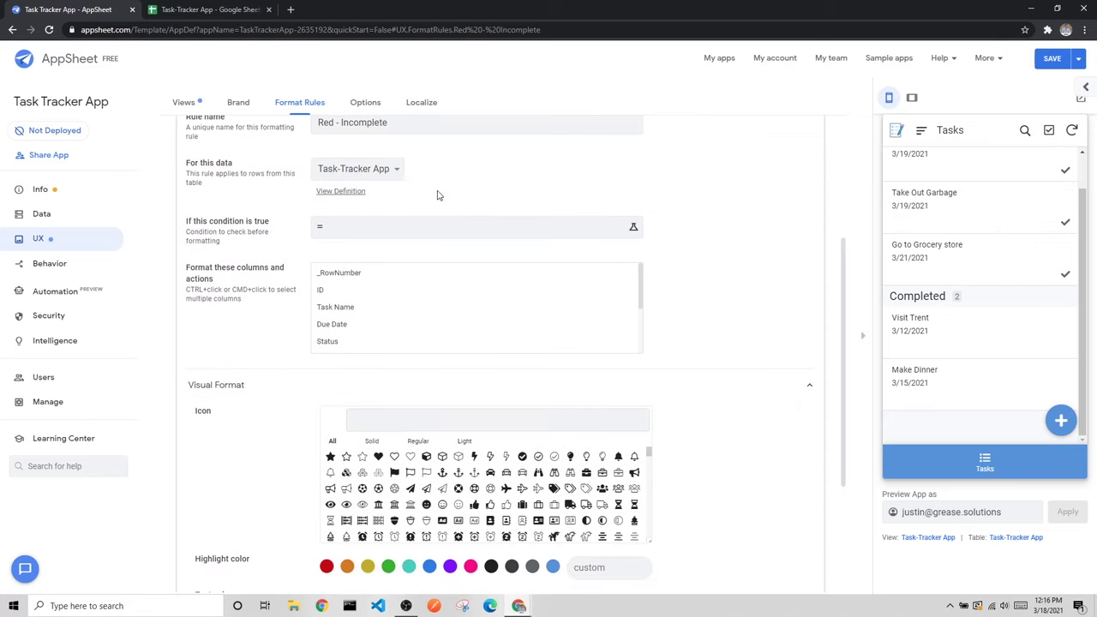
{"action": "scroll", "coordinate": [433, 206], "scroll_direction": "up", "scroll_amount": 1}
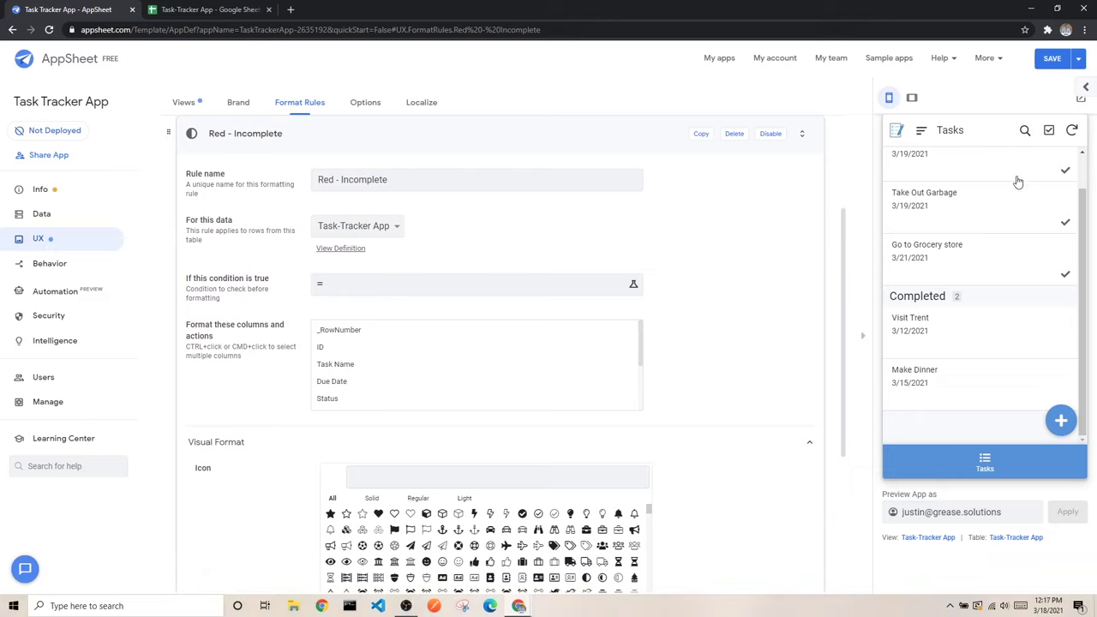
{"action": "scroll", "coordinate": [973, 229], "scroll_direction": "up", "scroll_amount": 1}
{"action": "scroll", "coordinate": [973, 230], "scroll_direction": "up", "scroll_amount": 1}
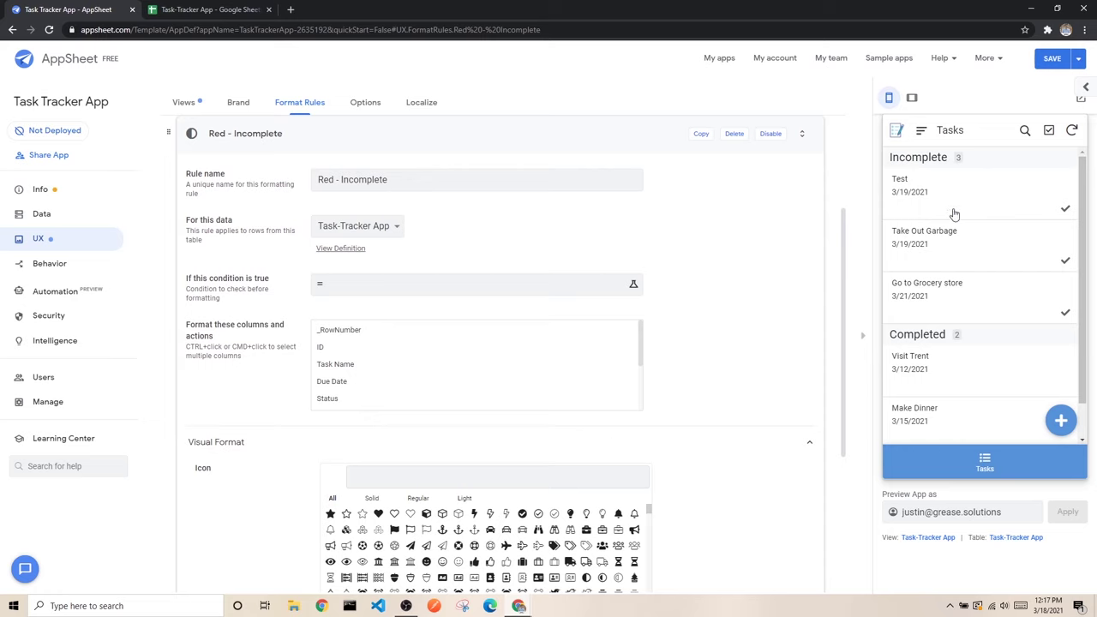
{"action": "left_click", "coordinate": [400, 288]}
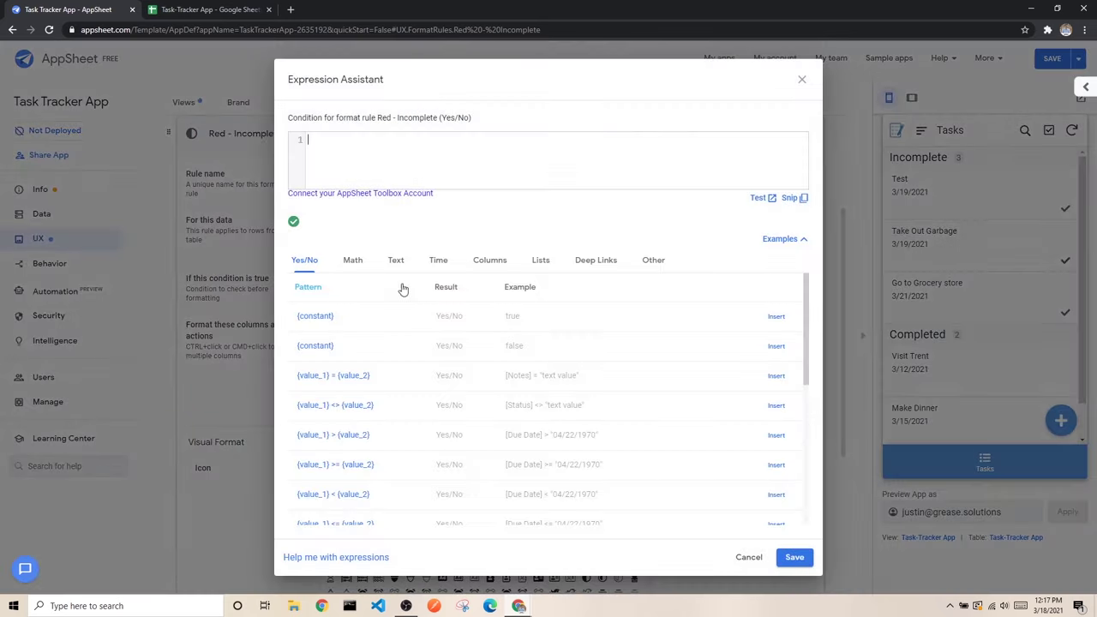
Step: Build the condition [Status] = "Incomplete" in the Expression Assistant and save it to the rule
{"action": "left_click", "coordinate": [492, 267]}
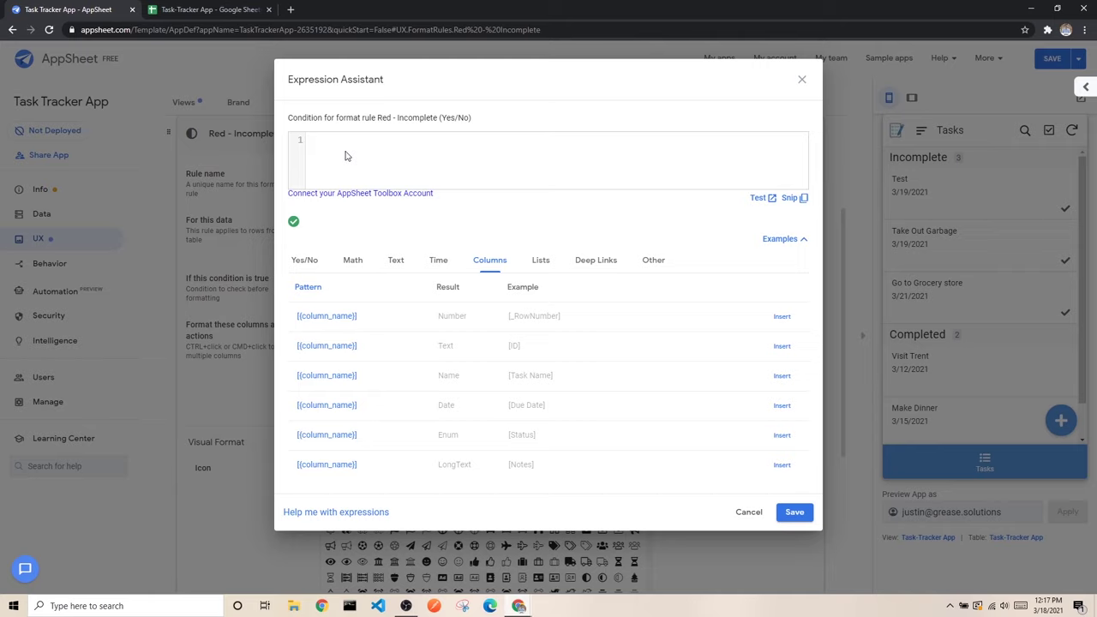
{"action": "type", "text": "["}
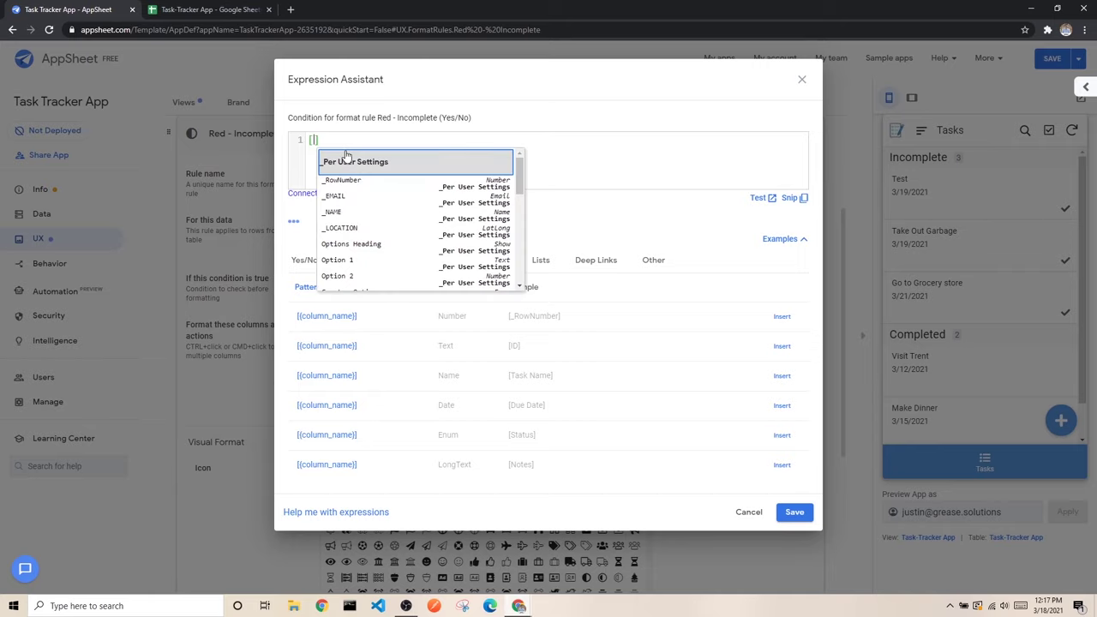
{"action": "type", "text": "Status"}
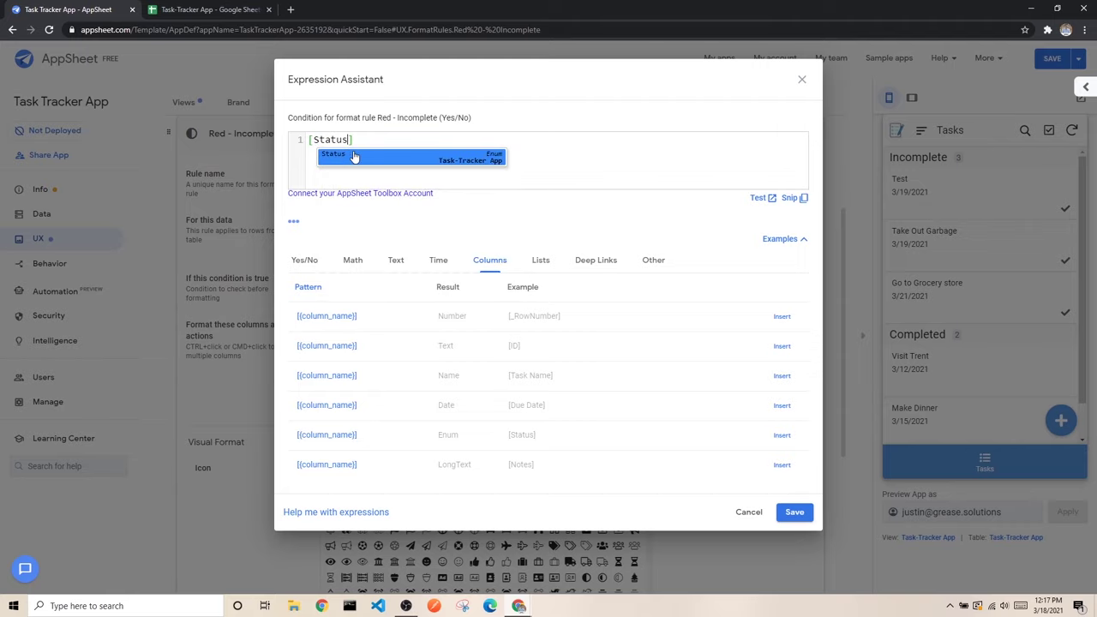
{"action": "left_click", "coordinate": [394, 160]}
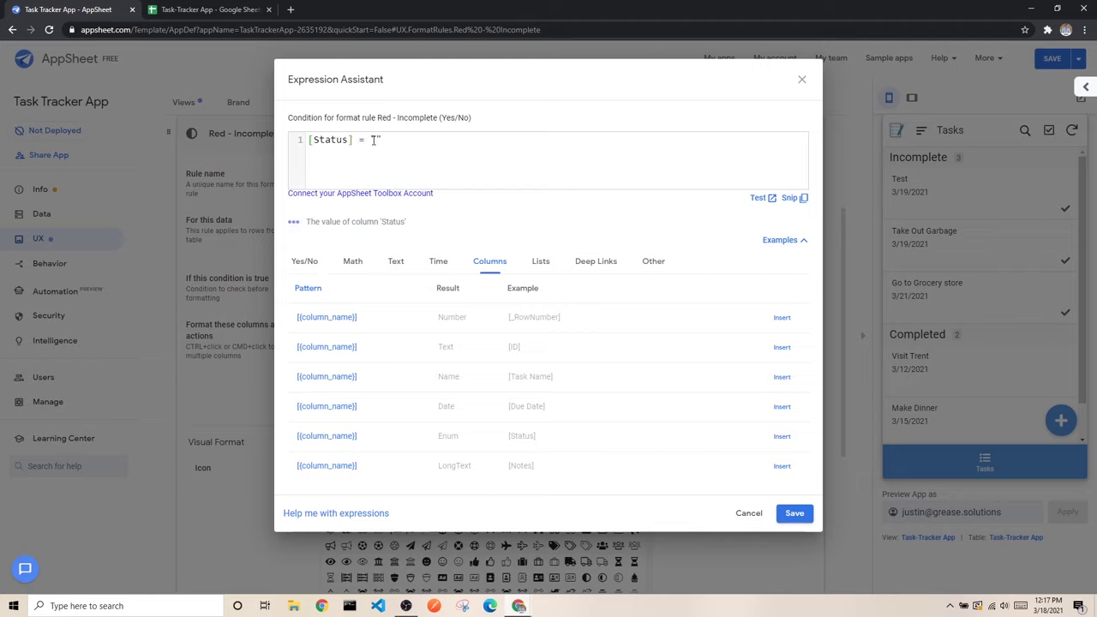
{"action": "type", "text": "= \"Incomplete"}
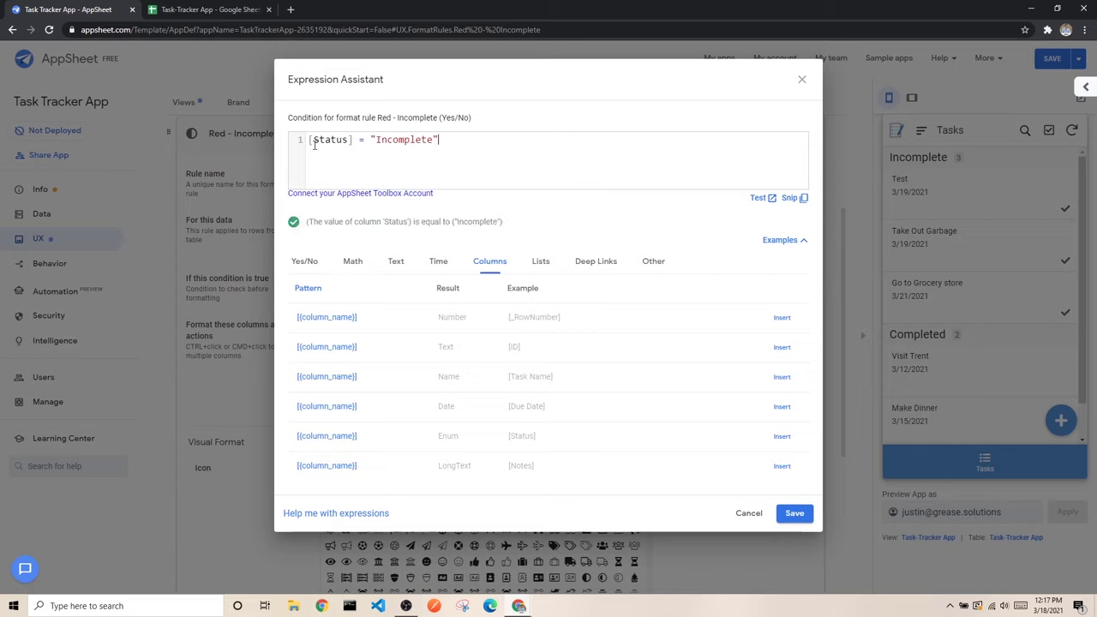
{"action": "left_click_drag", "start_coordinate": [319, 142], "coordinate": [435, 143]}
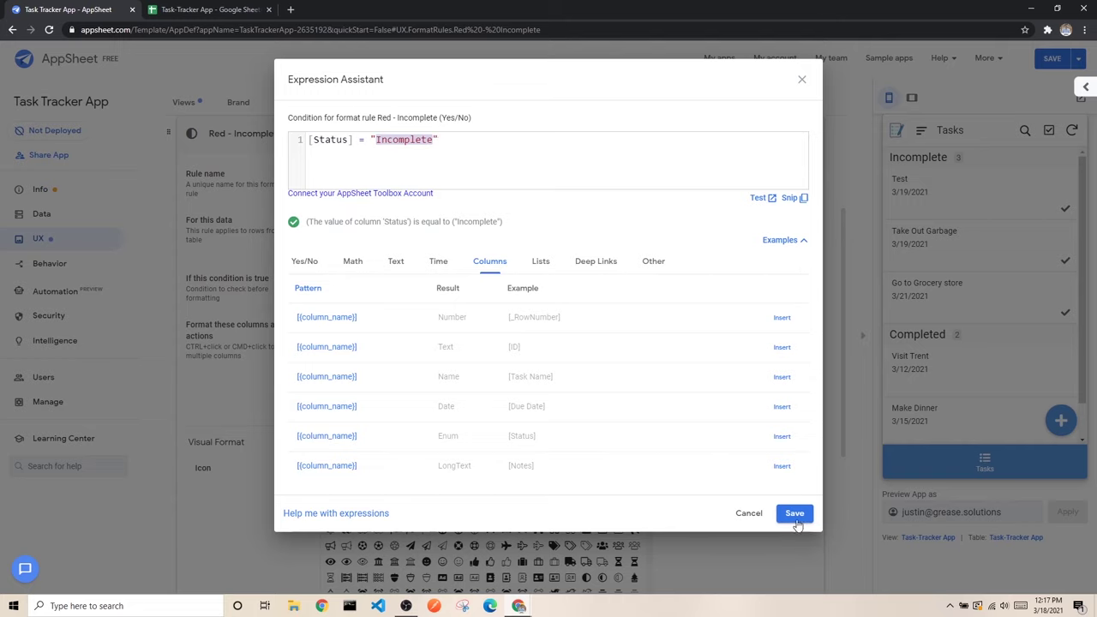
{"action": "left_click", "coordinate": [691, 172]}
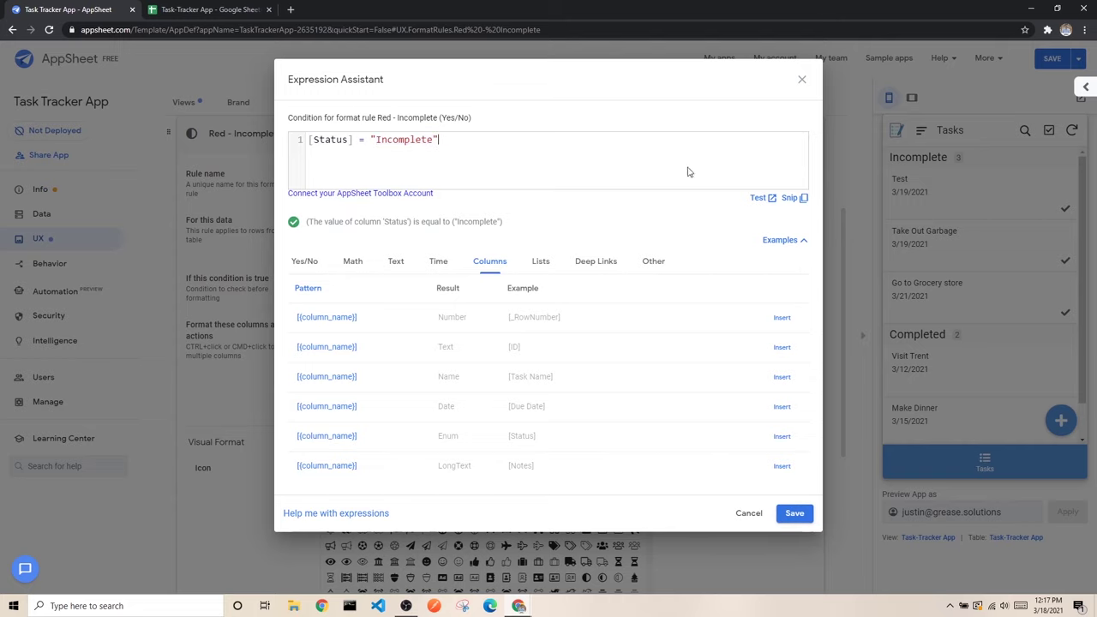
{"action": "left_click", "coordinate": [795, 512]}
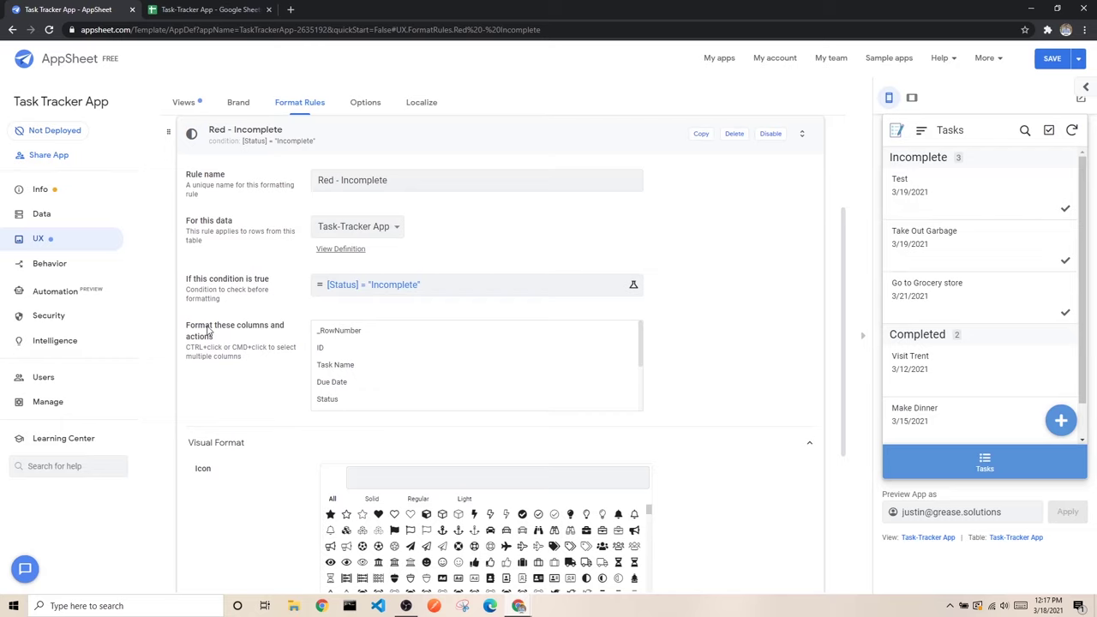
{"action": "triple_click", "coordinate": [185, 331]}
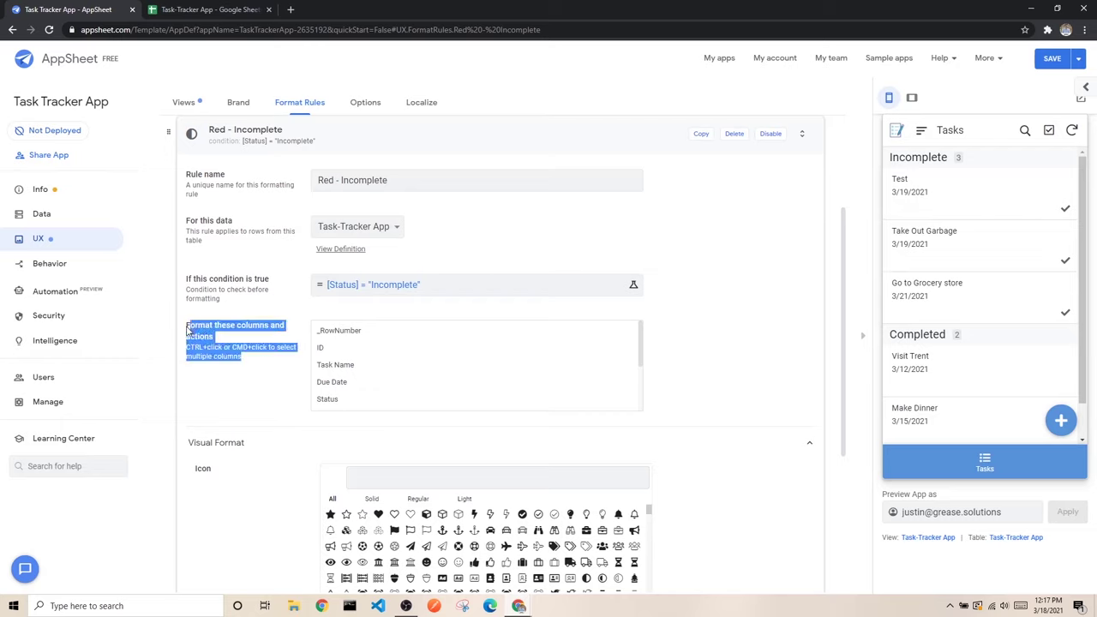
Step: Select Task Name as the column the Red - Incomplete rule formats
{"action": "left_click", "coordinate": [214, 334]}
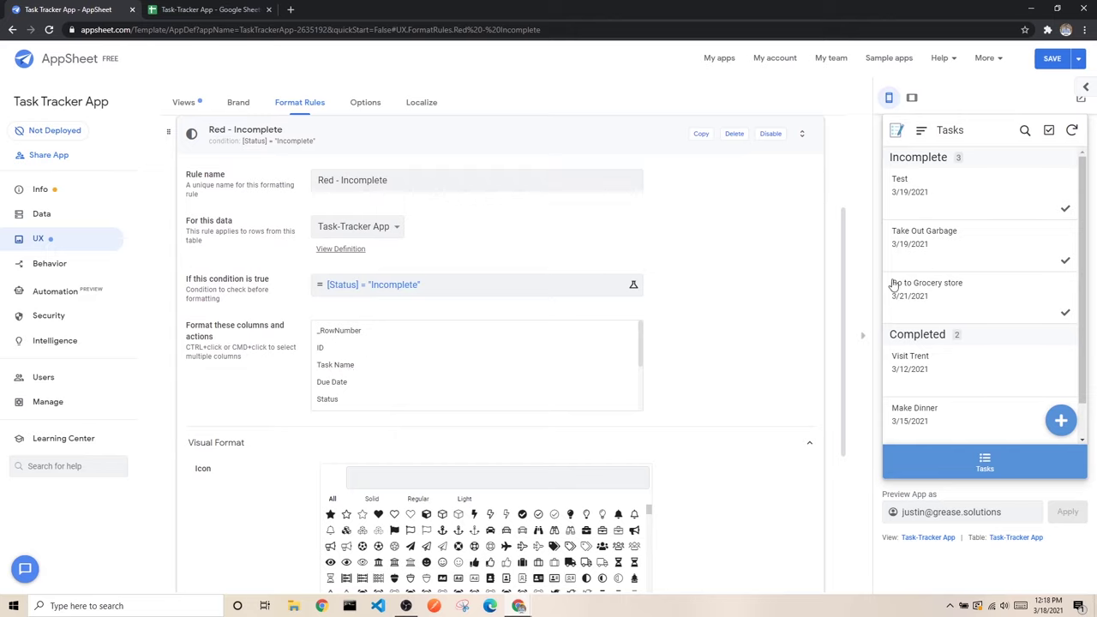
{"action": "left_click", "coordinate": [343, 370]}
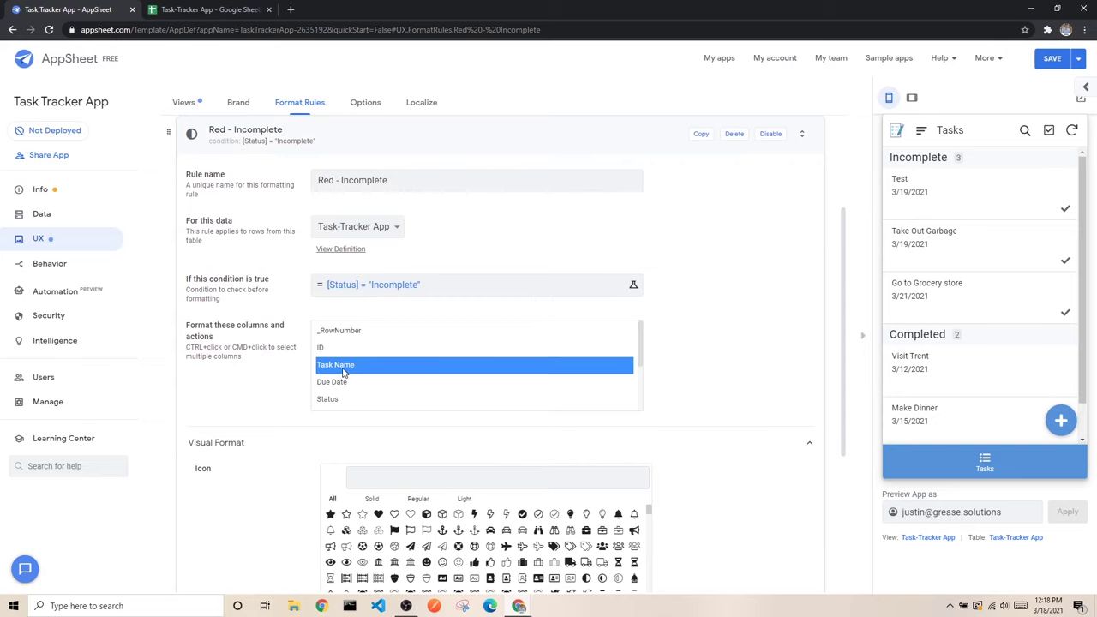
{"action": "scroll", "coordinate": [485, 362], "scroll_direction": "down", "scroll_amount": 5}
{"action": "scroll", "coordinate": [495, 366], "scroll_direction": "up", "scroll_amount": 5}
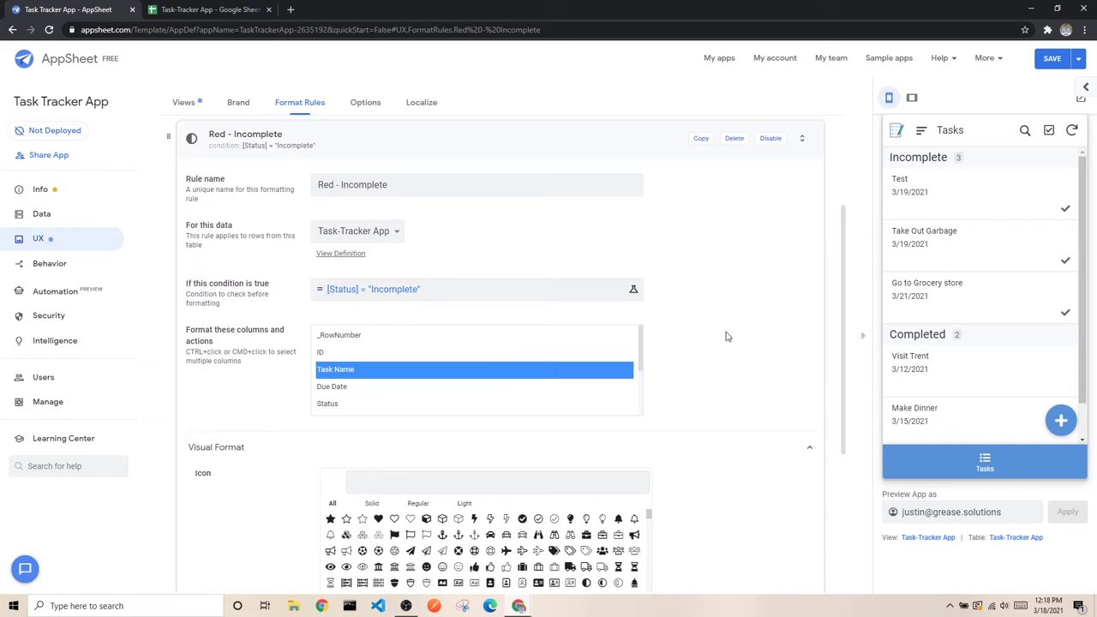
{"action": "scroll", "coordinate": [728, 283], "scroll_direction": "down", "scroll_amount": 2}
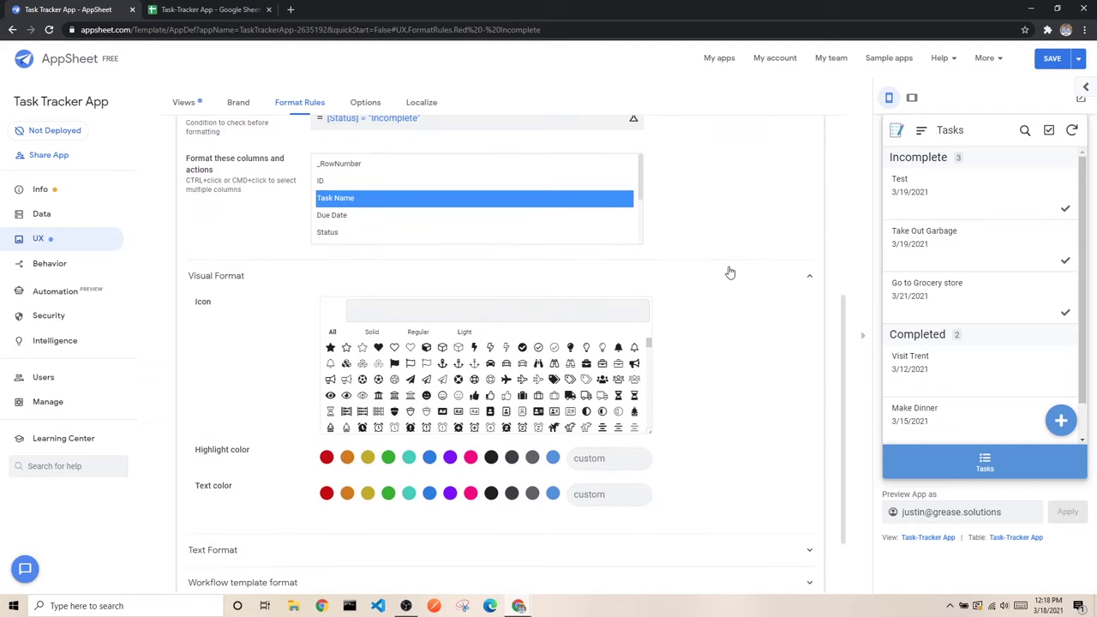
{"action": "scroll", "coordinate": [729, 272], "scroll_direction": "down", "scroll_amount": 1}
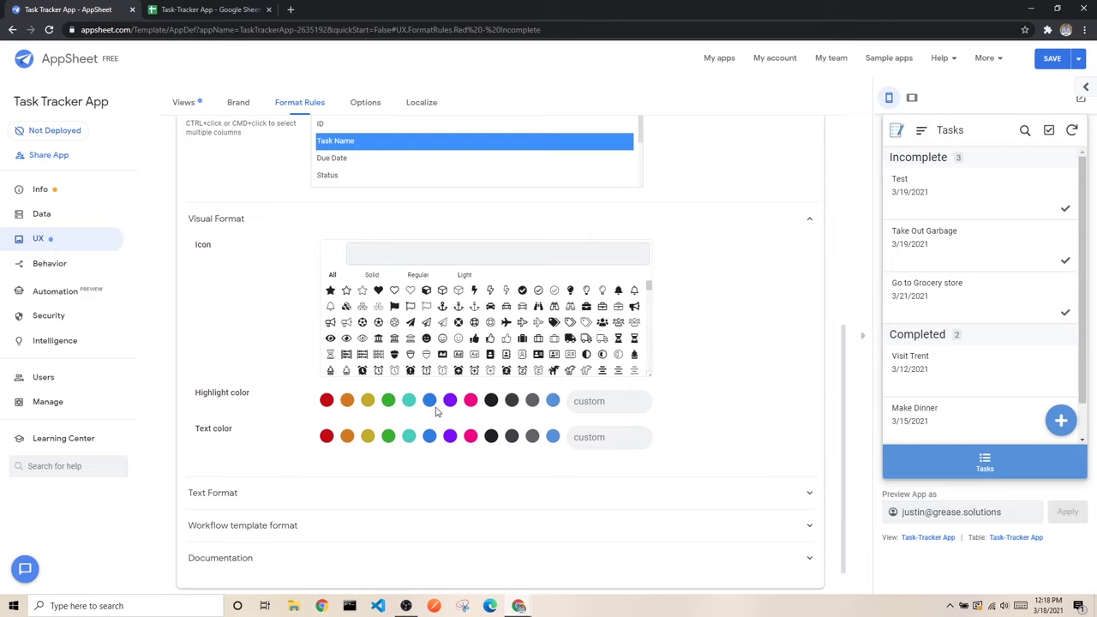
Step: Try a pink highlight and cube icon, then remove both again
{"action": "left_click", "coordinate": [470, 401]}
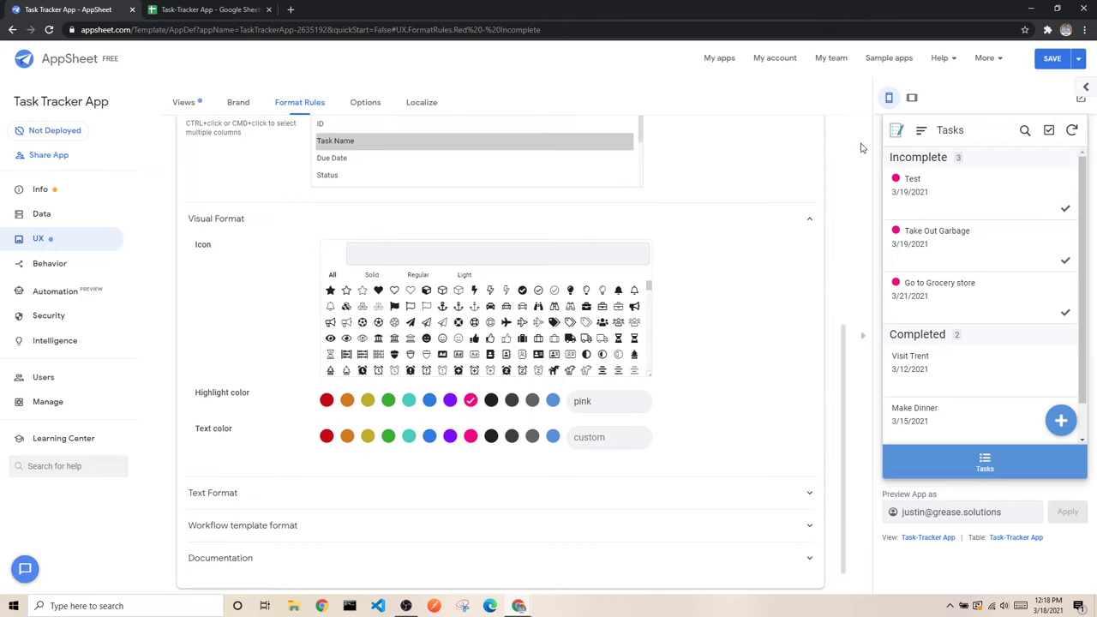
{"action": "left_click", "coordinate": [459, 293]}
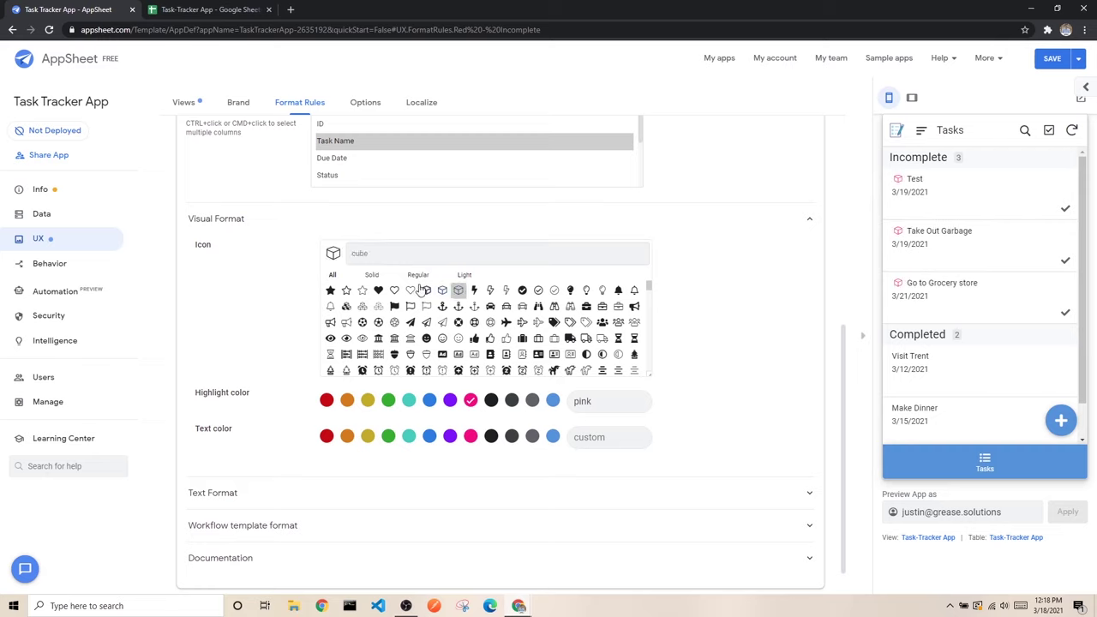
{"action": "left_click", "coordinate": [476, 401]}
{"action": "left_click", "coordinate": [460, 293]}
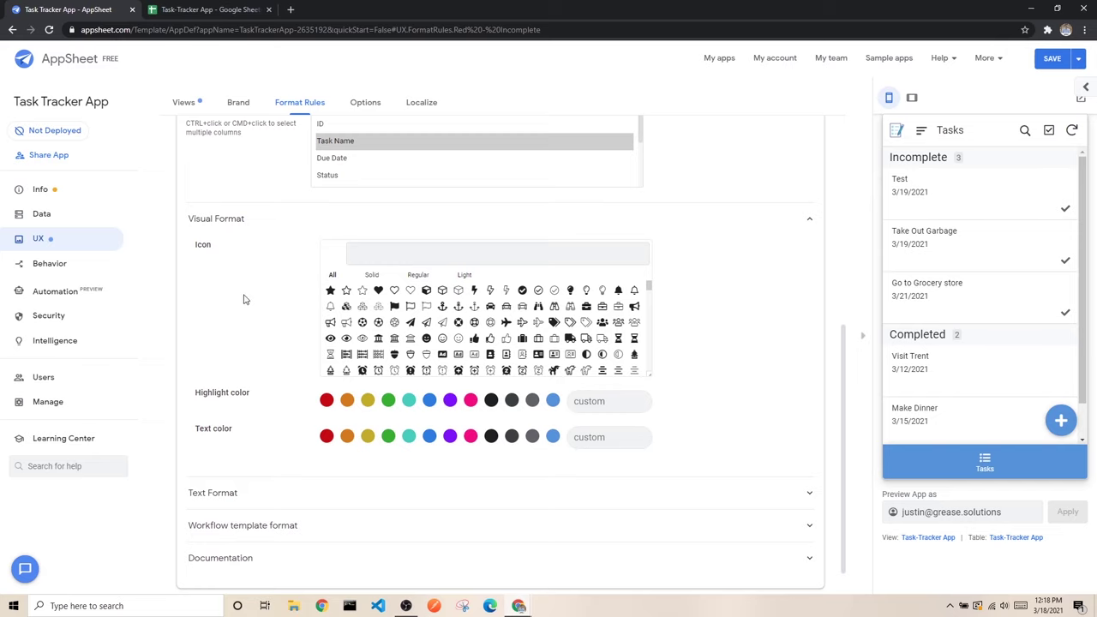
Step: Set the rule's text colour to red
{"action": "scroll", "coordinate": [280, 308], "scroll_direction": "down", "scroll_amount": 1}
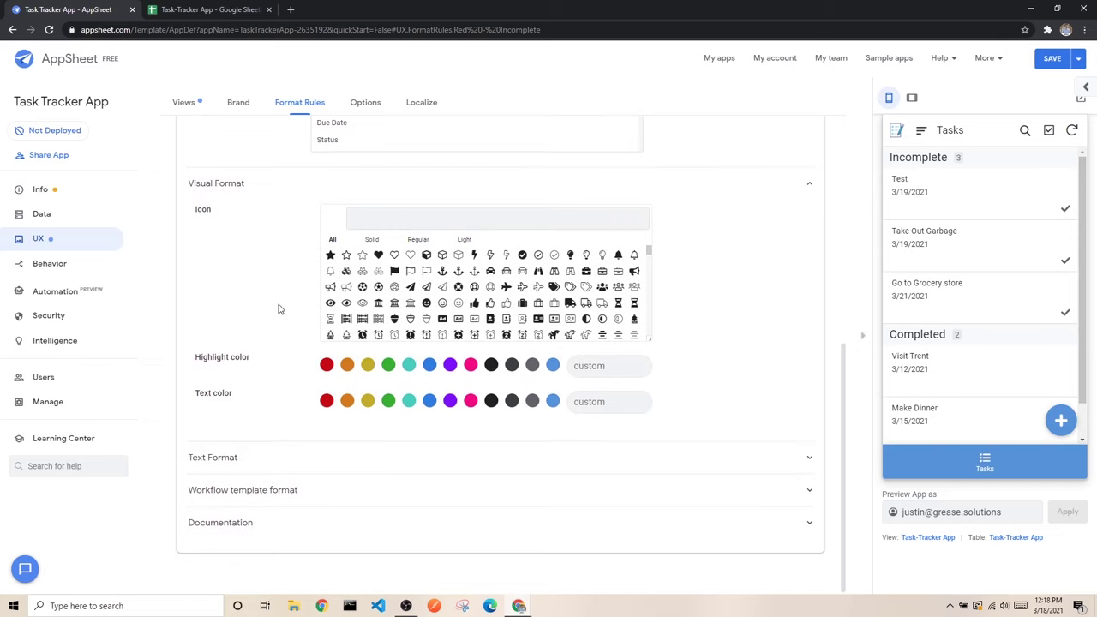
{"action": "left_click", "coordinate": [325, 408]}
{"action": "scroll", "coordinate": [714, 294], "scroll_direction": "up", "scroll_amount": 2}
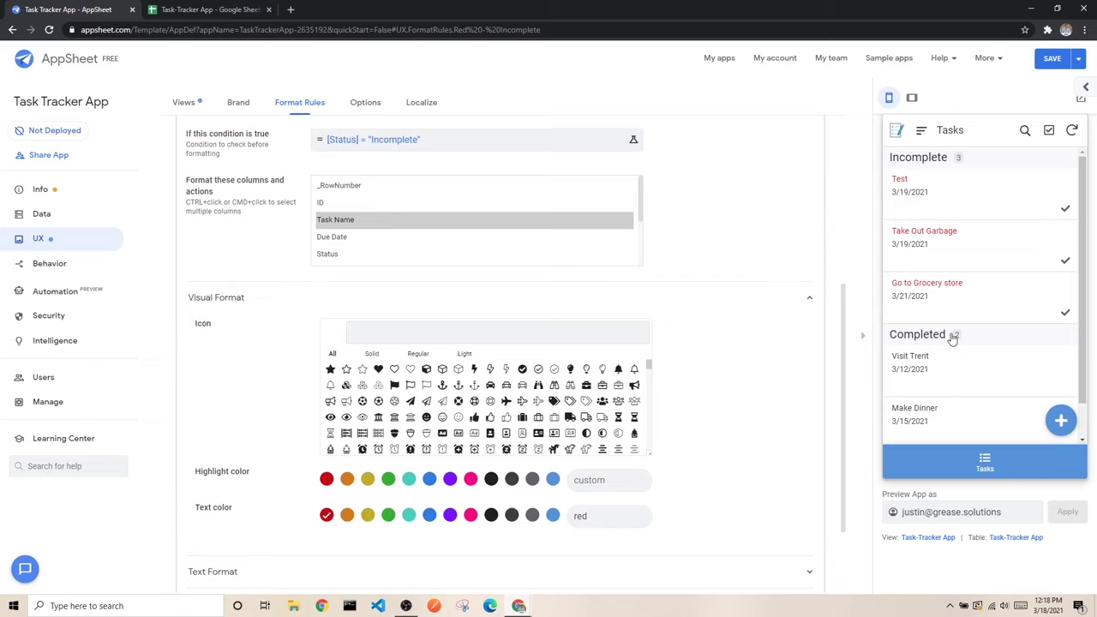
{"action": "scroll", "coordinate": [940, 371], "scroll_direction": "down", "scroll_amount": 1}
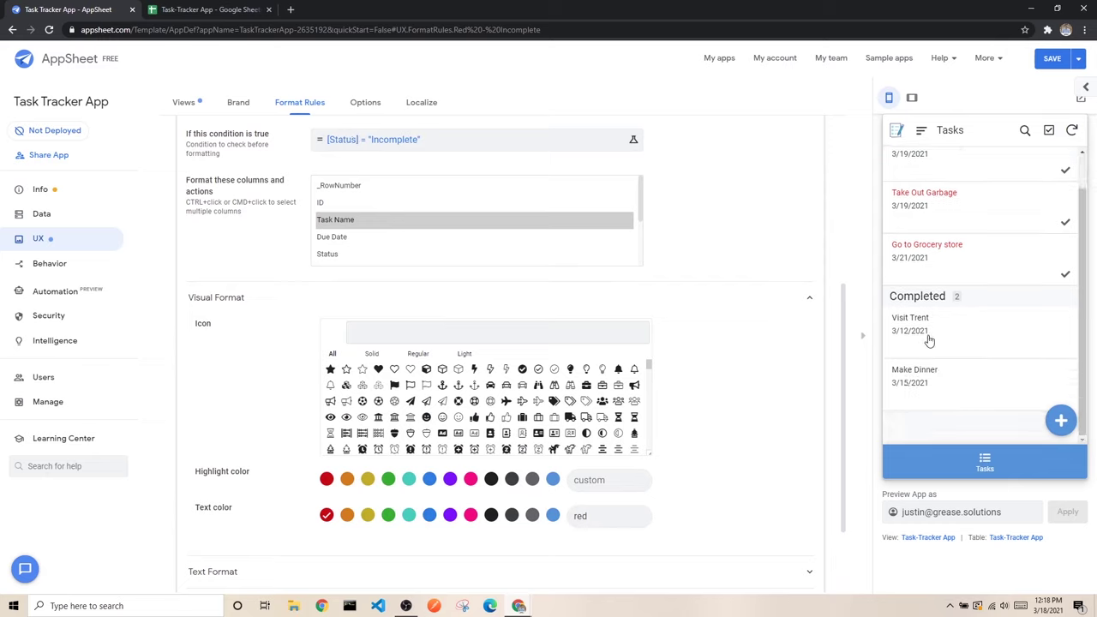
{"action": "scroll", "coordinate": [940, 370], "scroll_direction": "up", "scroll_amount": 1}
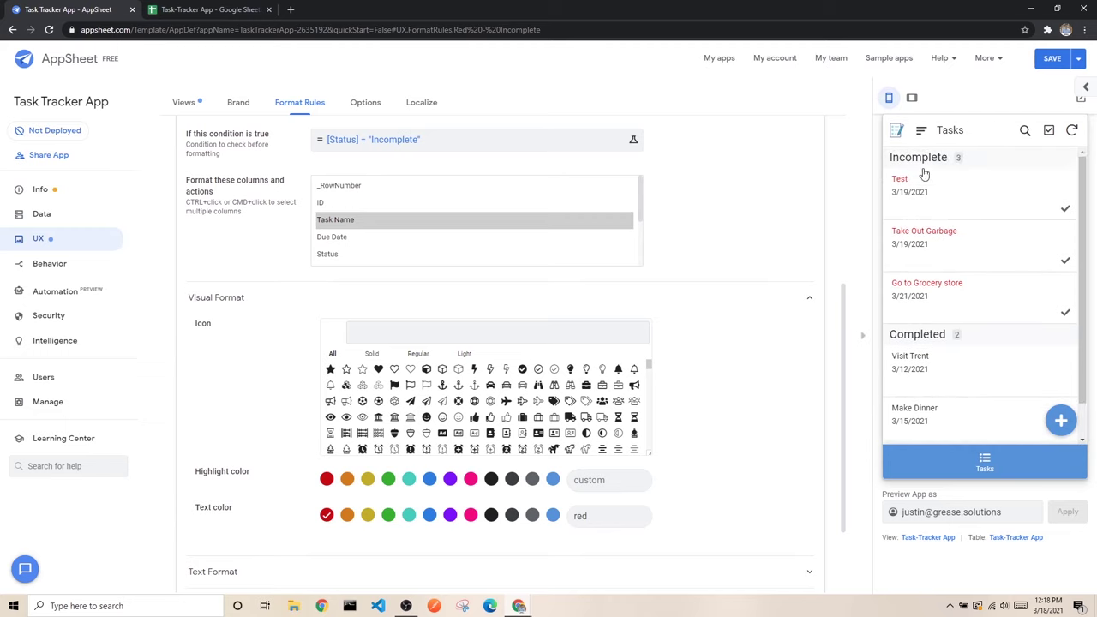
{"action": "scroll", "coordinate": [605, 297], "scroll_direction": "down", "scroll_amount": 2}
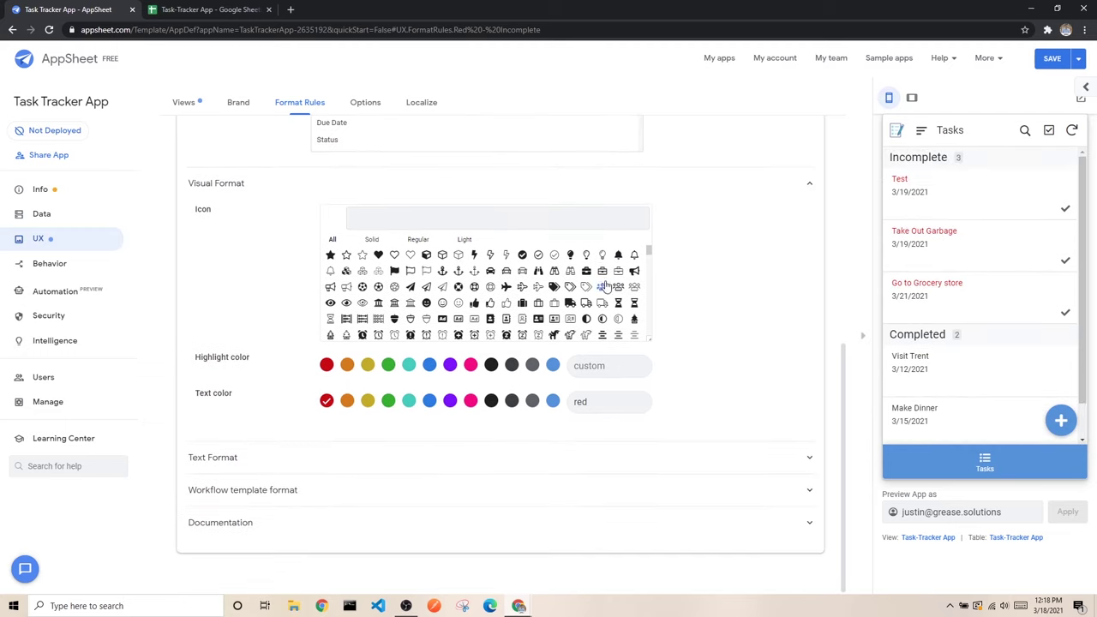
Step: Expand and collapse the Text Format and Workflow template format options to review them
{"action": "left_click", "coordinate": [311, 460]}
{"action": "scroll", "coordinate": [291, 386], "scroll_direction": "down", "scroll_amount": 3}
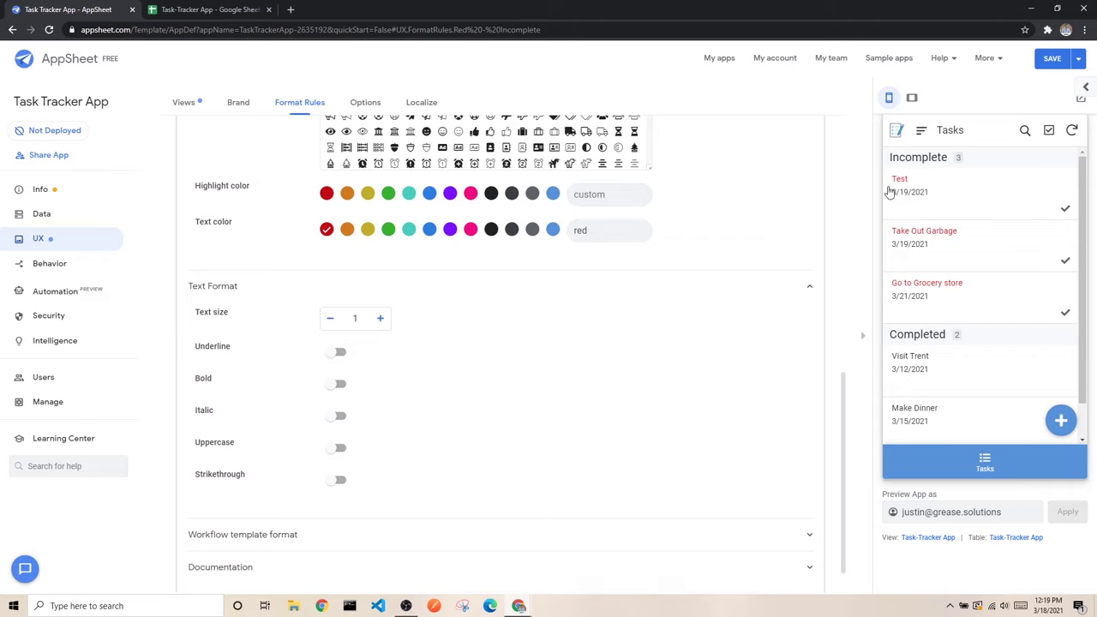
{"action": "left_click", "coordinate": [268, 291]}
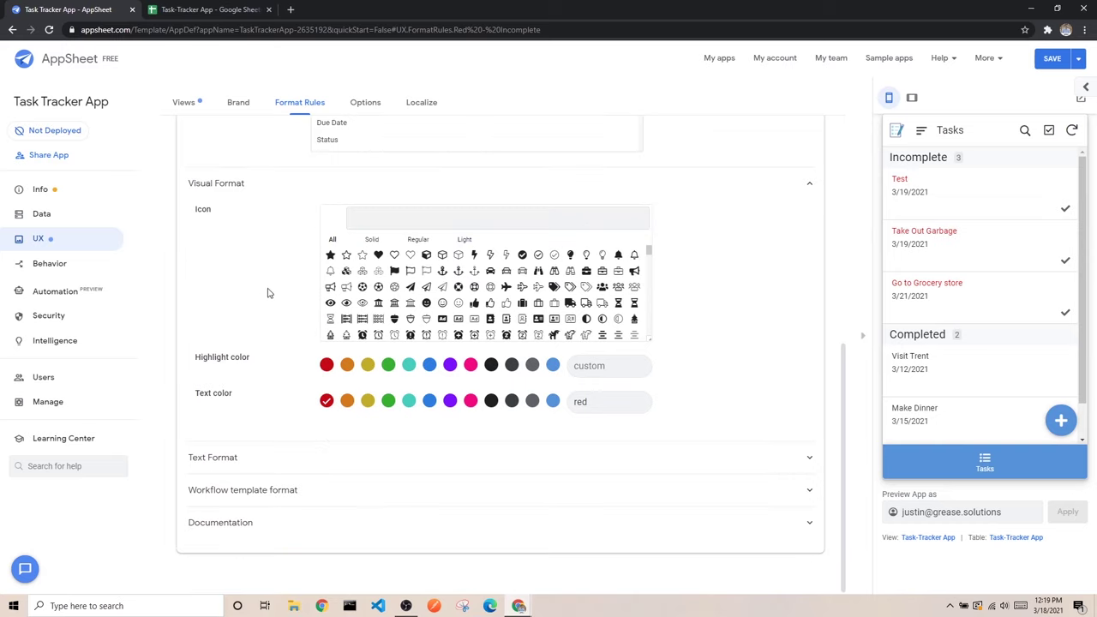
{"action": "left_click", "coordinate": [316, 500]}
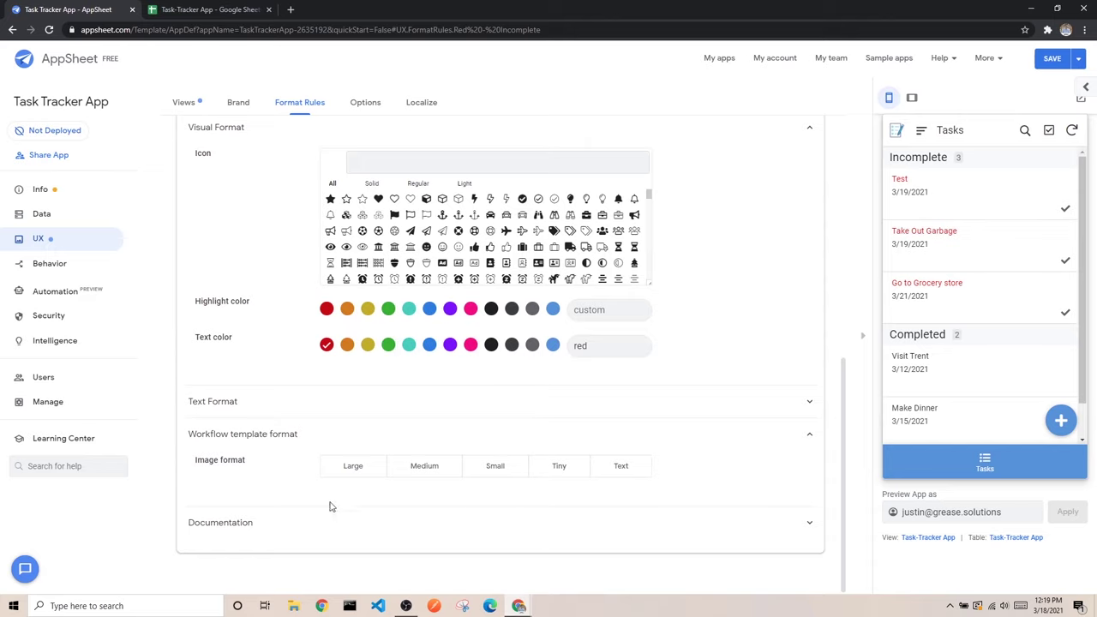
{"action": "left_click", "coordinate": [304, 441]}
Step: Save the app and collapse the Red - Incomplete rule in the list
{"action": "scroll", "coordinate": [274, 442], "scroll_direction": "up", "scroll_amount": 1}
{"action": "scroll", "coordinate": [284, 379], "scroll_direction": "up", "scroll_amount": 1}
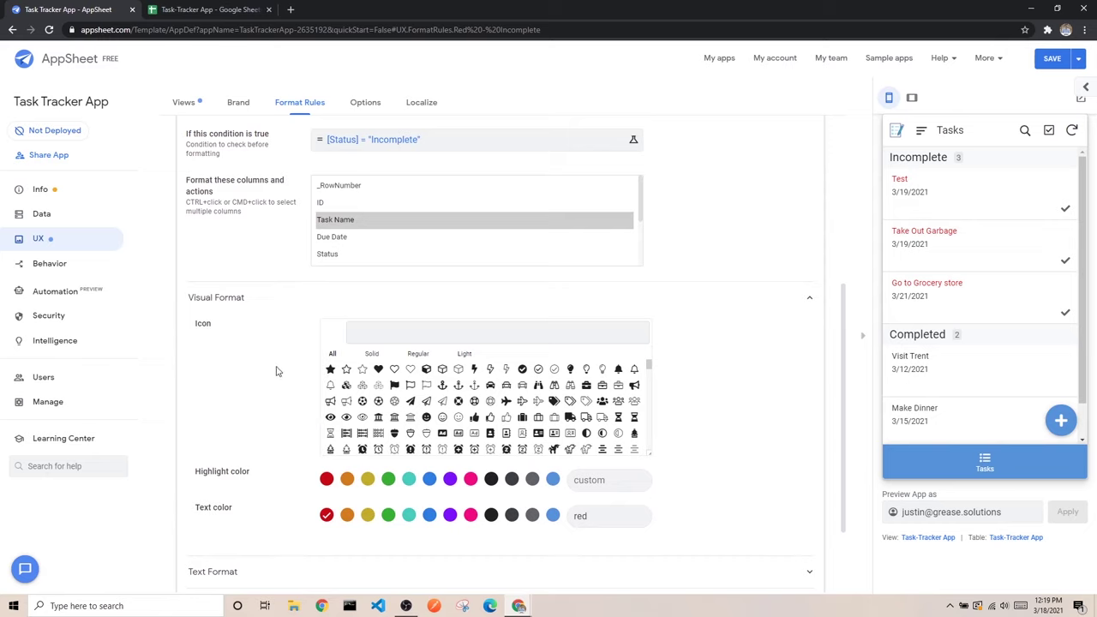
{"action": "scroll", "coordinate": [286, 323], "scroll_direction": "up", "scroll_amount": 3}
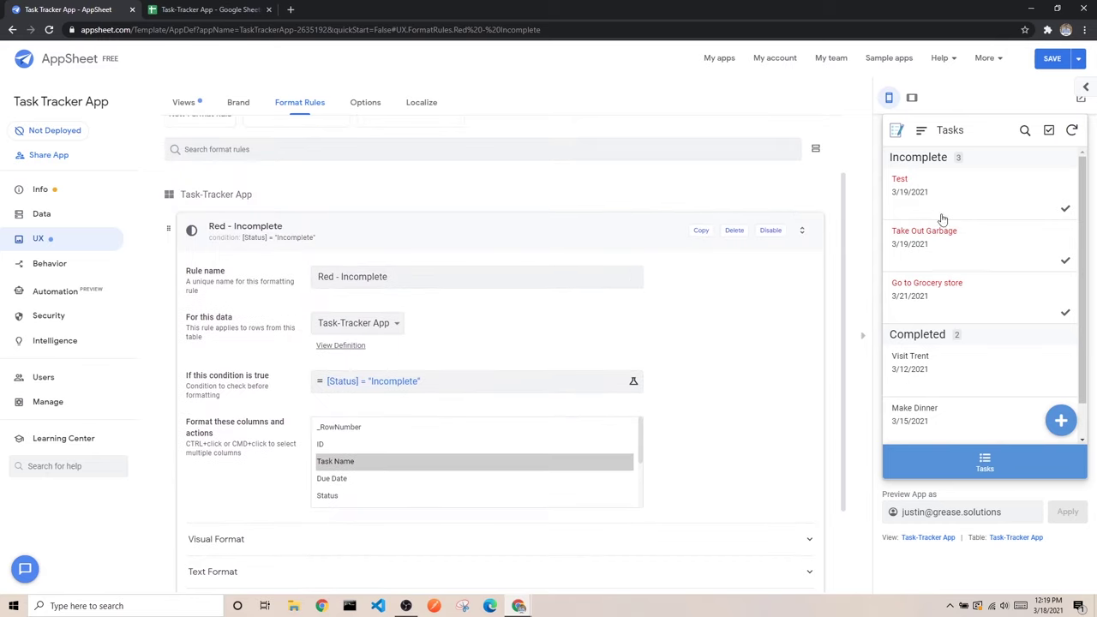
{"action": "left_click", "coordinate": [1051, 60]}
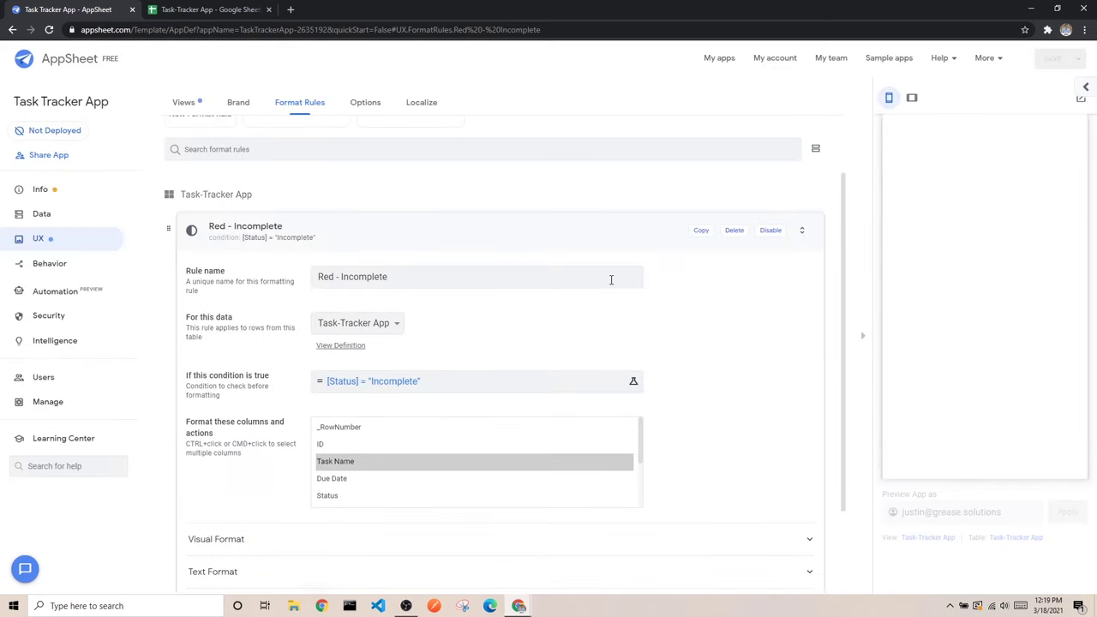
{"action": "left_click", "coordinate": [190, 237]}
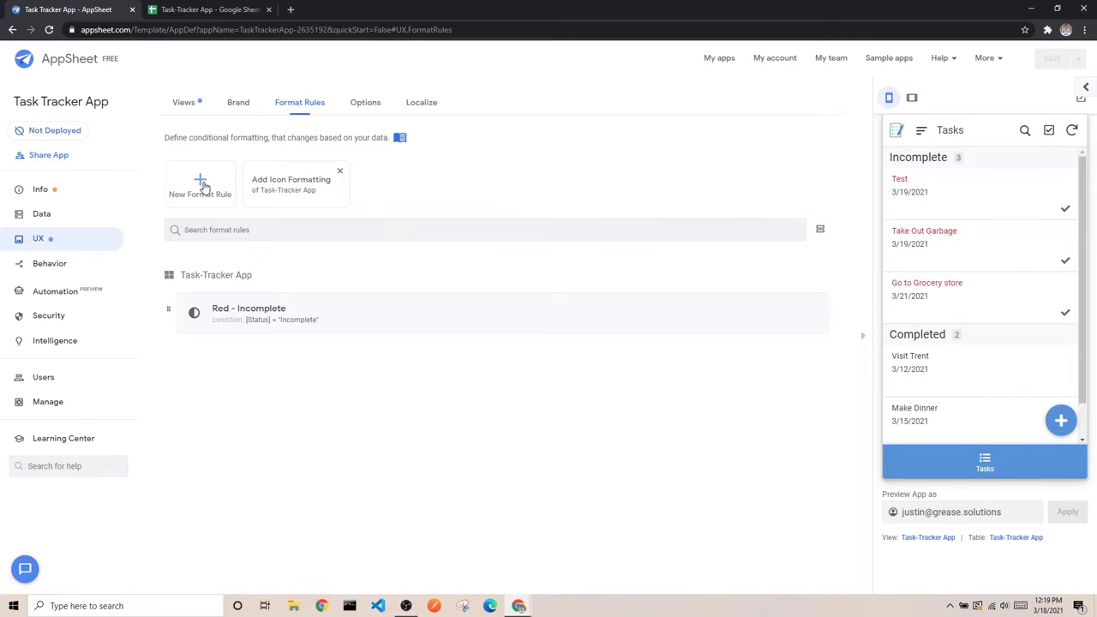
Step: Create a format rule named 'Green - Completed' for the Task-Tracker App data
{"action": "left_click", "coordinate": [202, 185]}
{"action": "left_click_drag", "start_coordinate": [406, 174], "coordinate": [309, 182]}
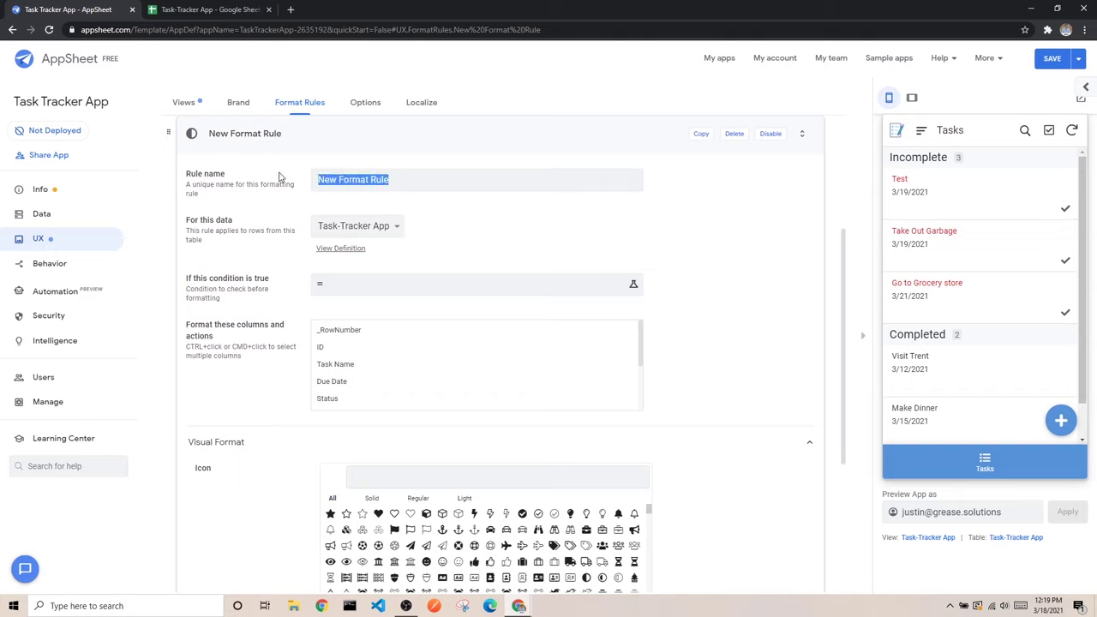
{"action": "type", "text": "Green - Completed"}
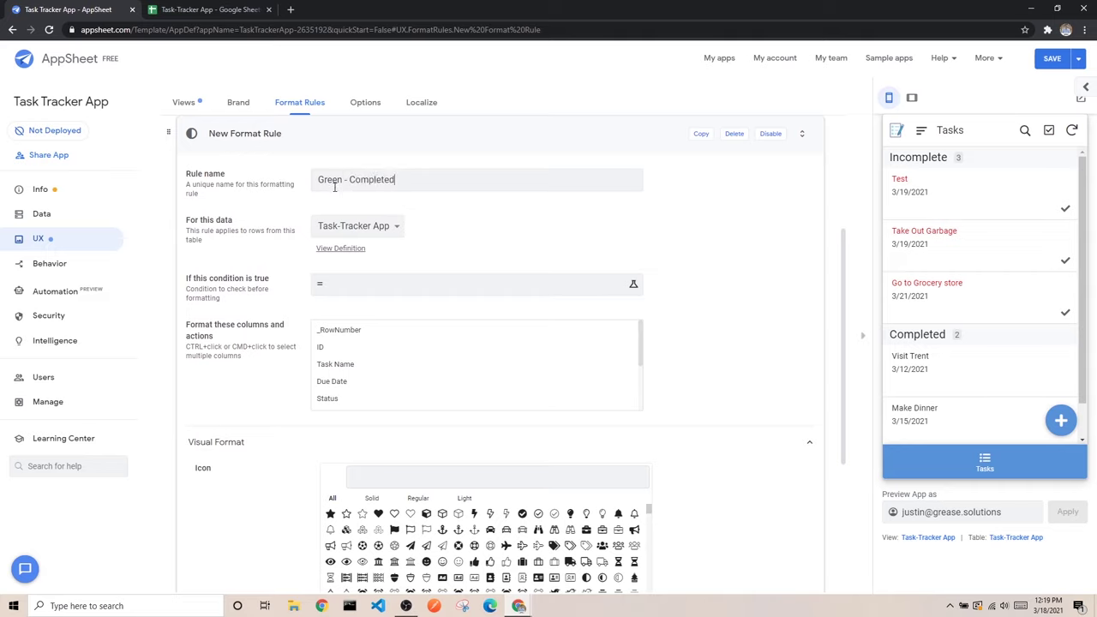
{"action": "left_click", "coordinate": [330, 202]}
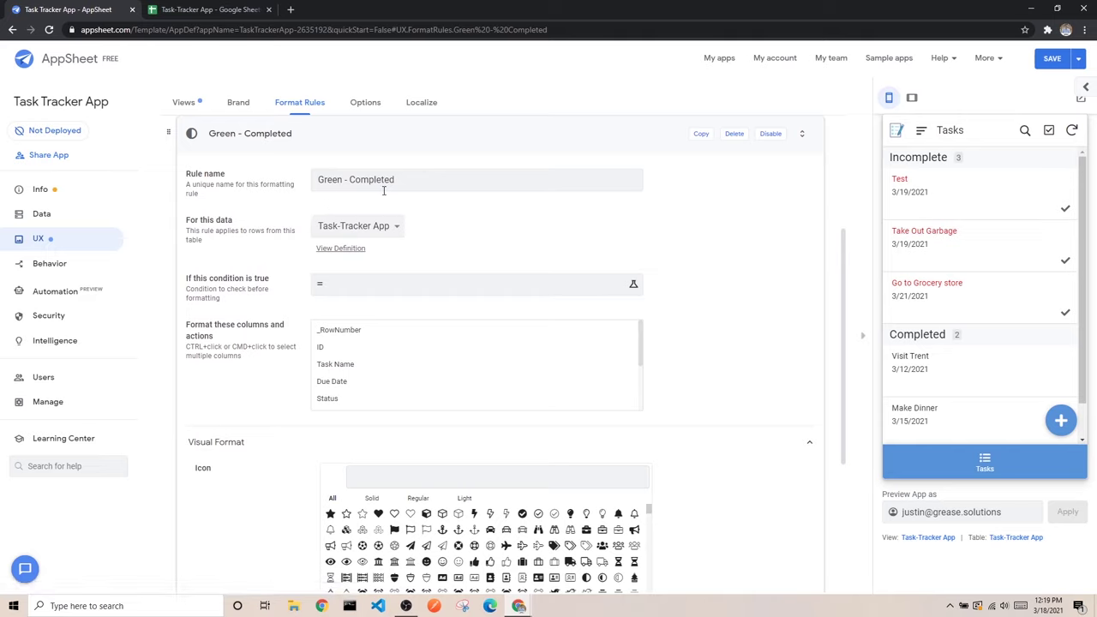
{"action": "scroll", "coordinate": [951, 355], "scroll_direction": "down", "scroll_amount": 2}
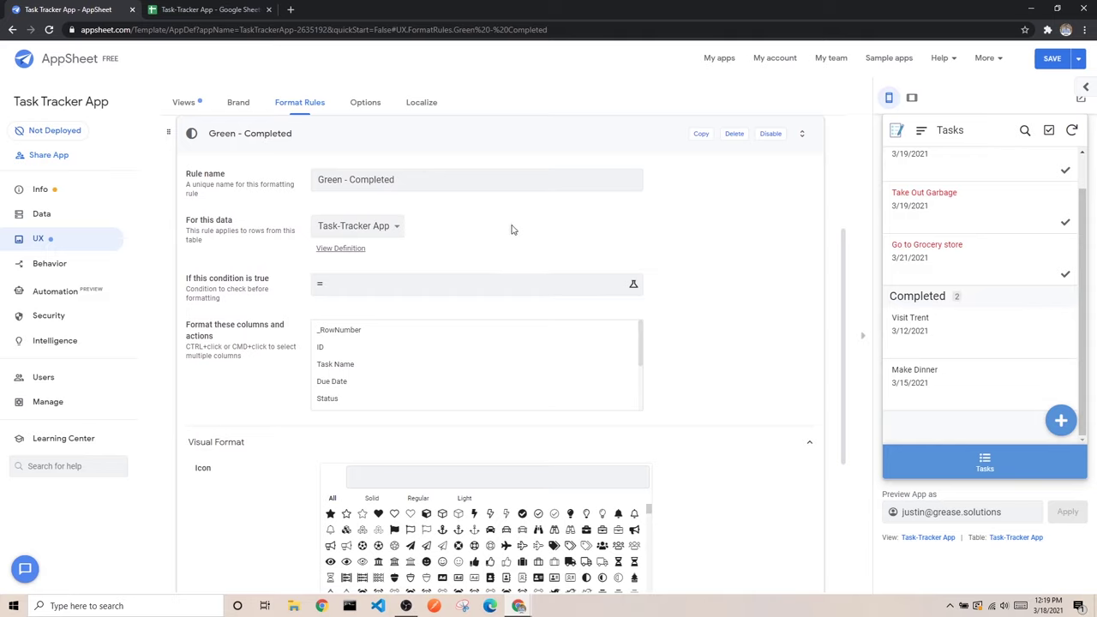
{"action": "left_click", "coordinate": [397, 227]}
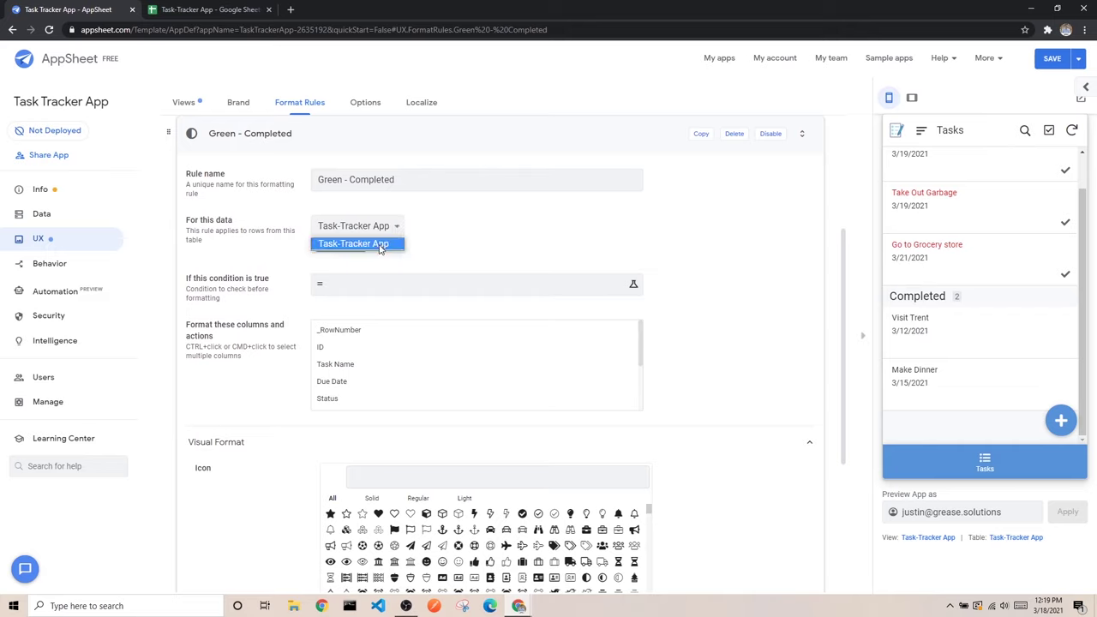
{"action": "left_click", "coordinate": [381, 246]}
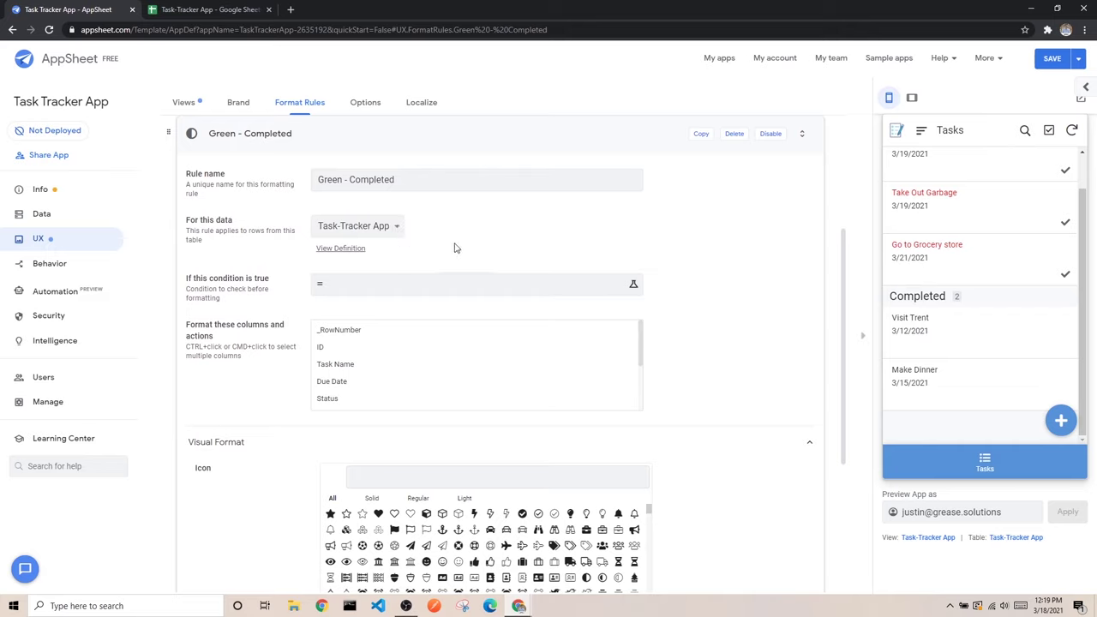
Step: Enter [Status] = "Completed" in the Expression Assistant and save it as the rule's condition
{"action": "left_click", "coordinate": [379, 292]}
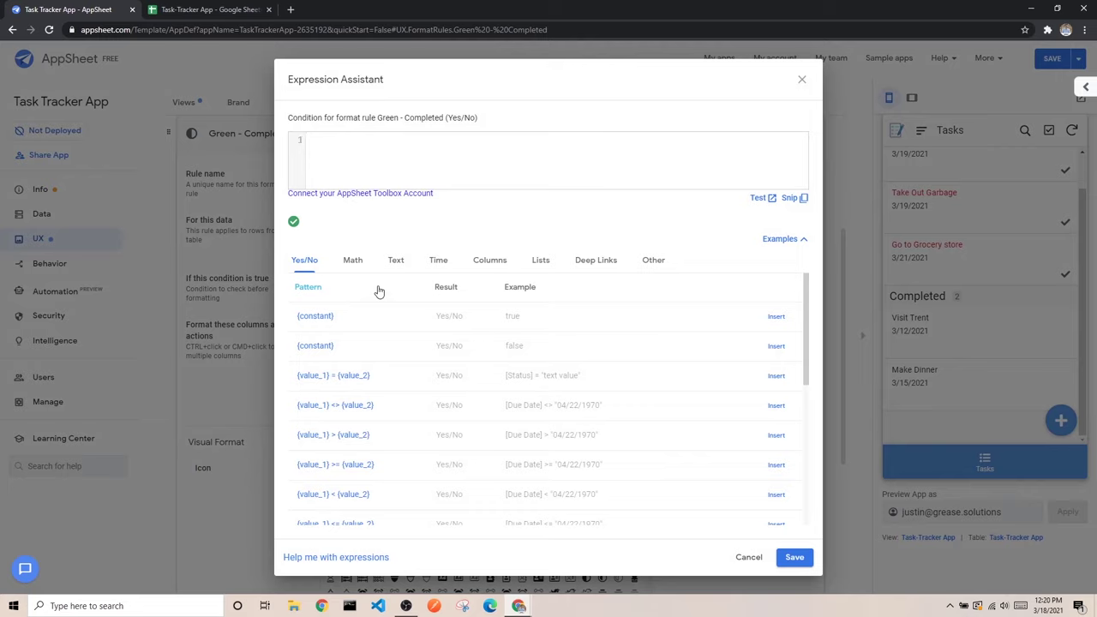
{"action": "left_click", "coordinate": [485, 265]}
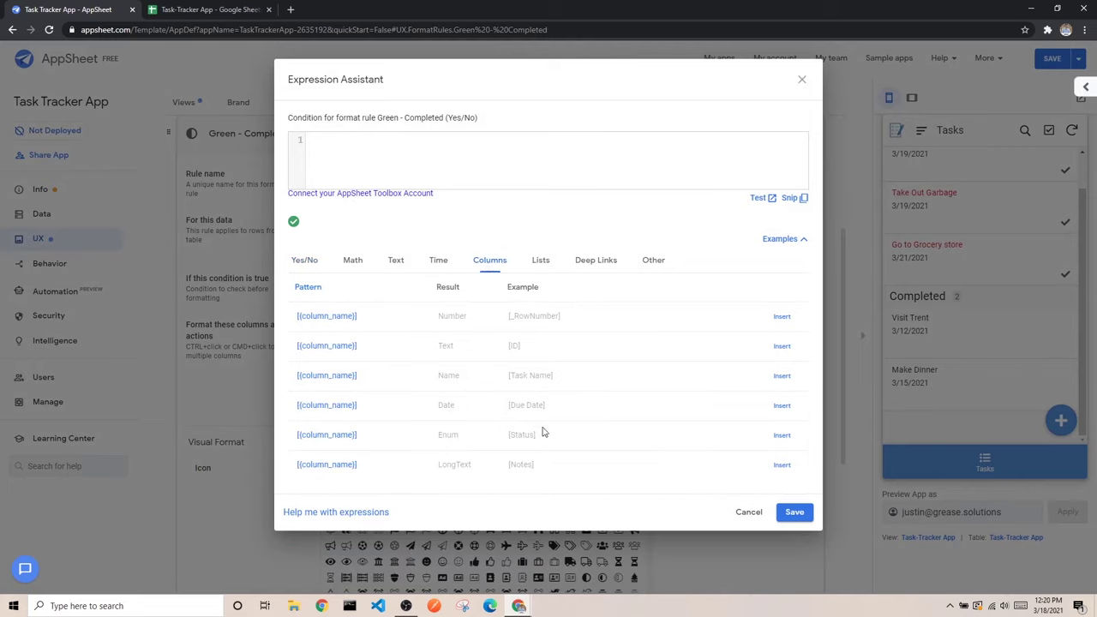
{"action": "left_click", "coordinate": [782, 435]}
{"action": "type", "text": "= \"Completed"}
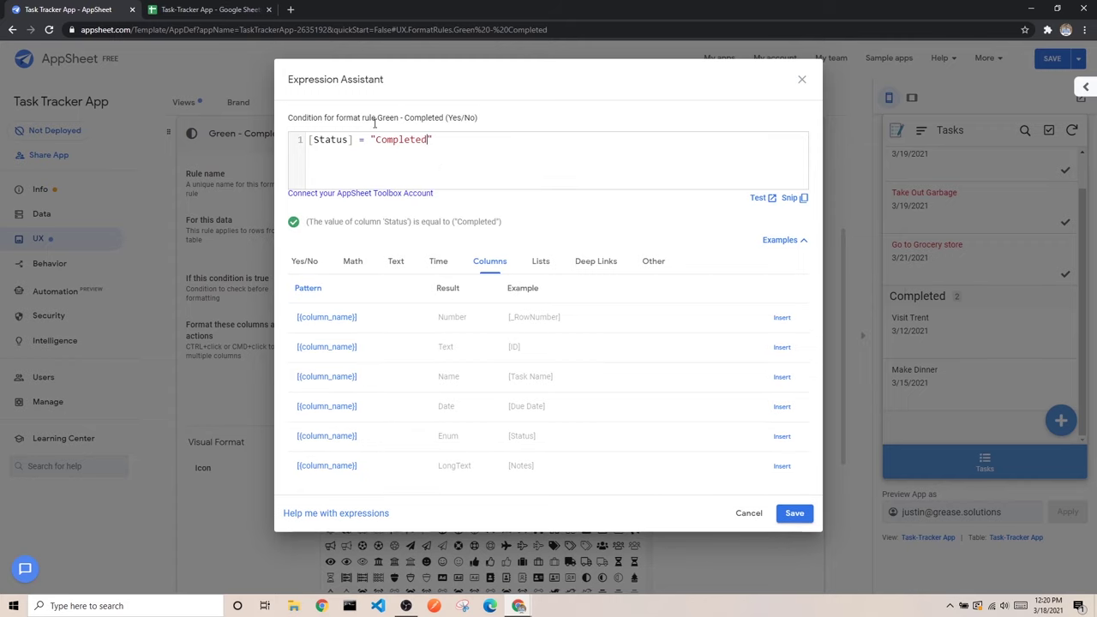
{"action": "left_click_drag", "start_coordinate": [319, 139], "coordinate": [351, 140]}
{"action": "left_click_drag", "start_coordinate": [375, 140], "coordinate": [443, 138]}
{"action": "left_click", "coordinate": [445, 140]}
{"action": "left_click", "coordinate": [797, 516]}
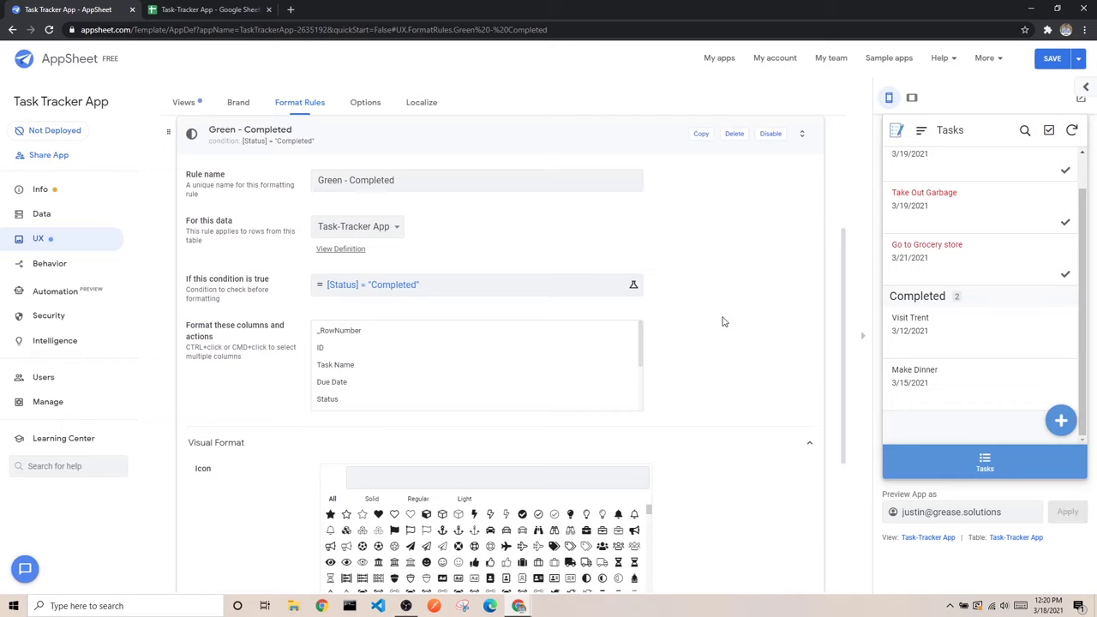
Step: Apply the Green - Completed rule to Task Name with green text colour
{"action": "left_click", "coordinate": [350, 367]}
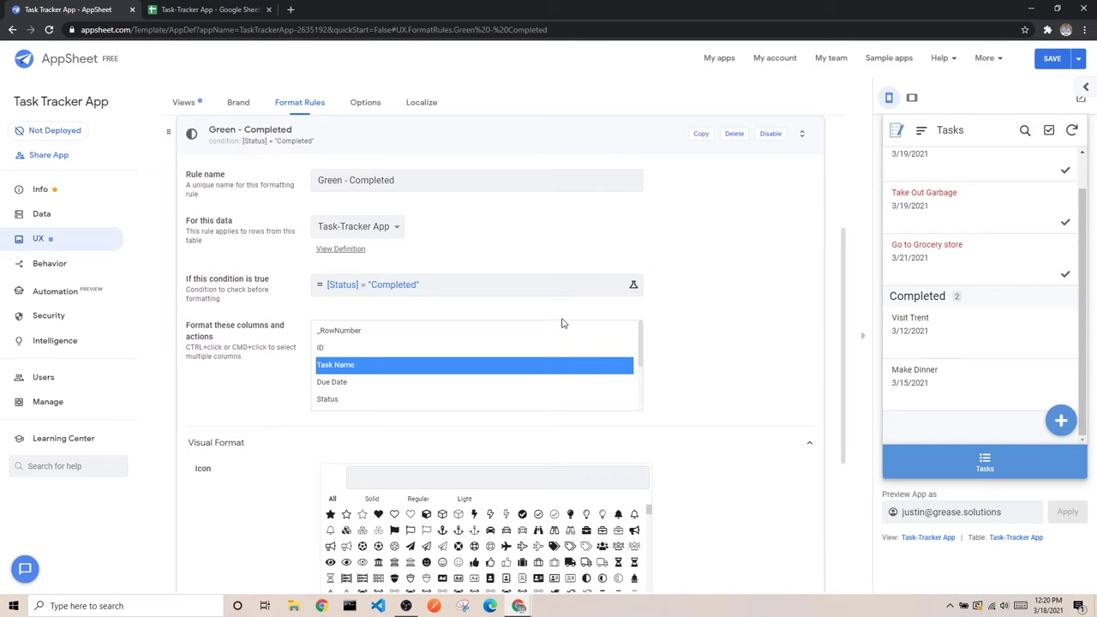
{"action": "scroll", "coordinate": [712, 364], "scroll_direction": "down", "scroll_amount": 3}
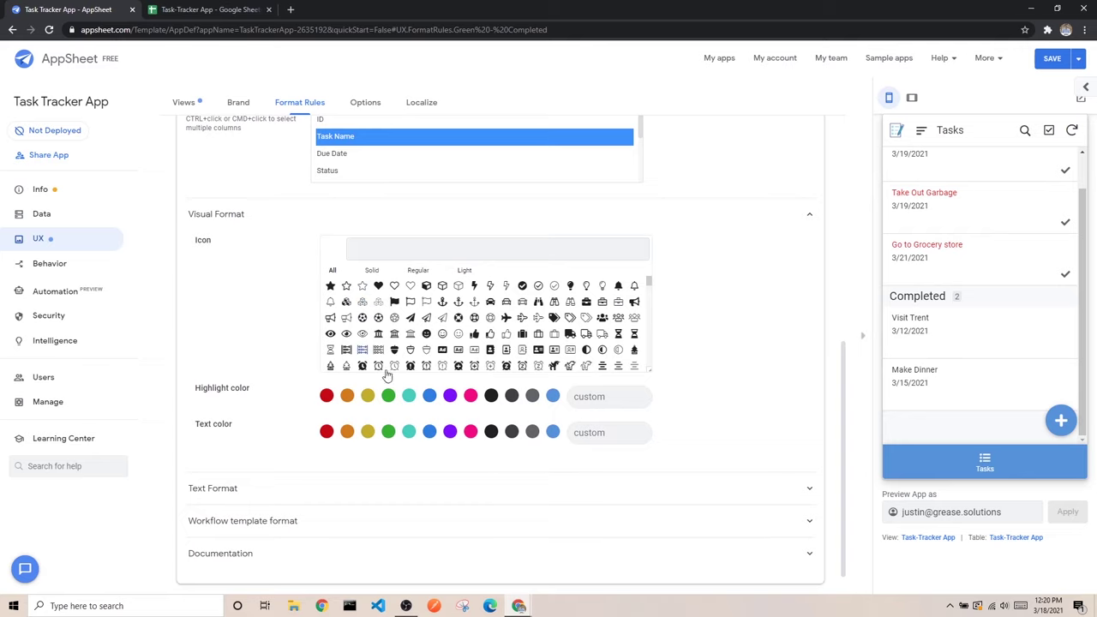
{"action": "scroll", "coordinate": [283, 370], "scroll_direction": "down", "scroll_amount": 1}
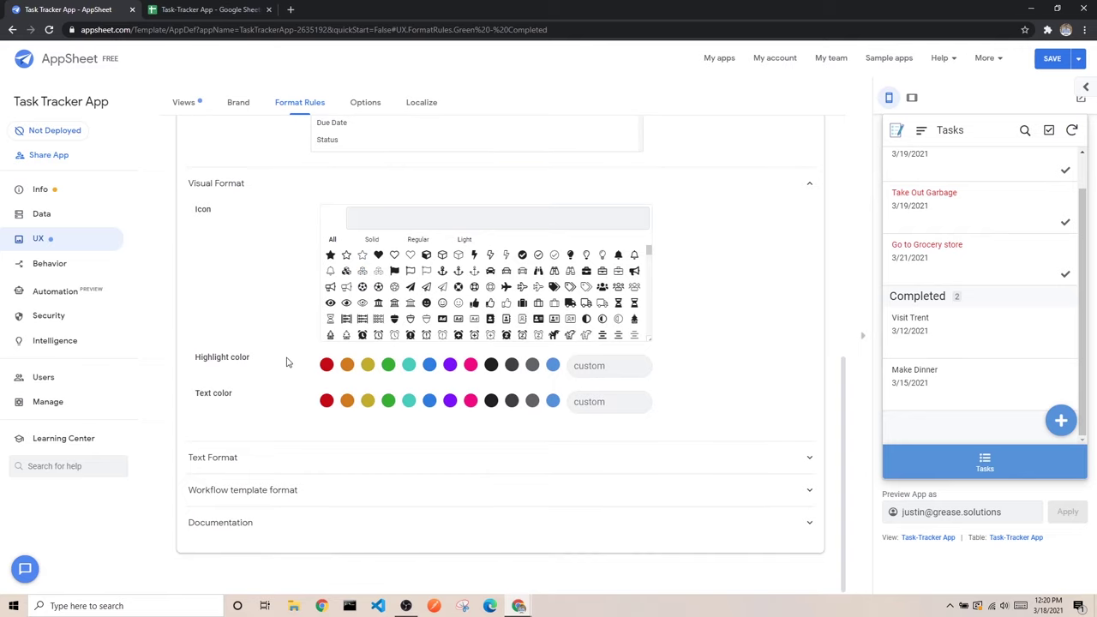
{"action": "left_click", "coordinate": [388, 402]}
Step: Turn on Strikethrough in Text Format and collapse the rule
{"action": "left_click", "coordinate": [334, 458]}
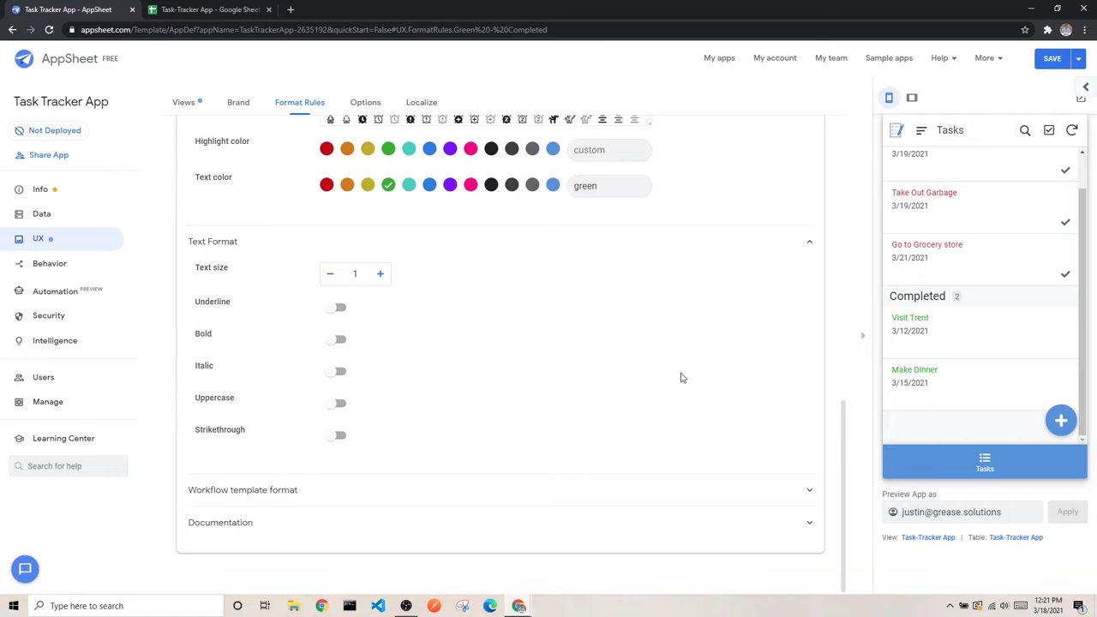
{"action": "left_click", "coordinate": [339, 437]}
{"action": "scroll", "coordinate": [555, 371], "scroll_direction": "up", "scroll_amount": 5}
{"action": "scroll", "coordinate": [587, 351], "scroll_direction": "up", "scroll_amount": 2}
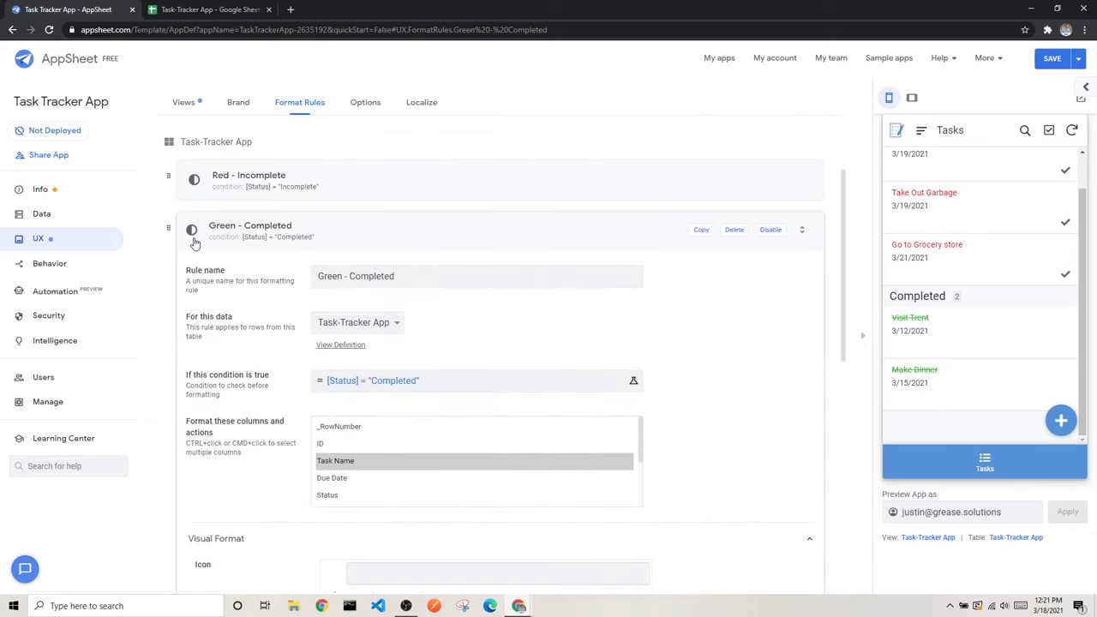
{"action": "left_click", "coordinate": [194, 241]}
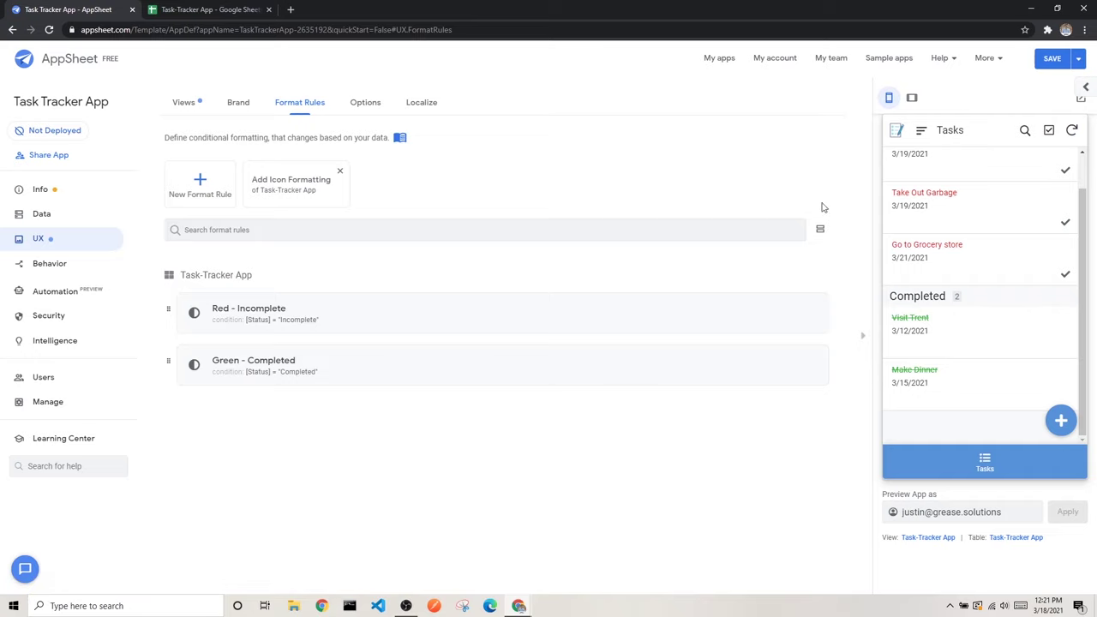
Step: Save the app with both format rules
{"action": "left_click", "coordinate": [1050, 60]}
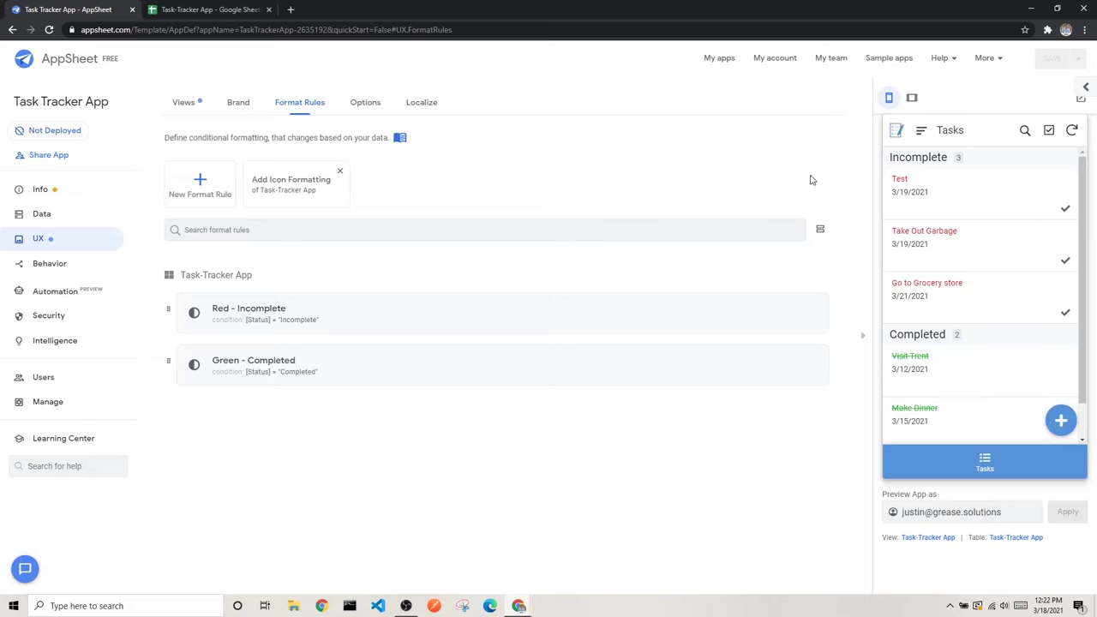
{"action": "scroll", "coordinate": [994, 206], "scroll_direction": "down", "scroll_amount": 1}
{"action": "scroll", "coordinate": [1001, 249], "scroll_direction": "up", "scroll_amount": 1}
{"action": "scroll", "coordinate": [977, 364], "scroll_direction": "down", "scroll_amount": 1}
{"action": "scroll", "coordinate": [963, 371], "scroll_direction": "up", "scroll_amount": 1}
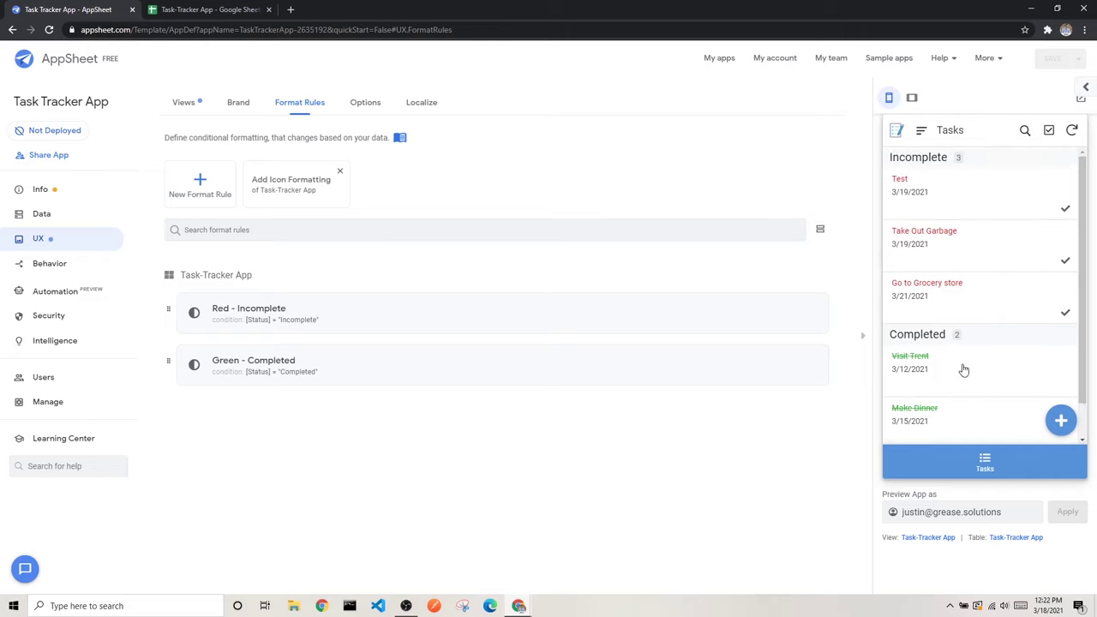
Step: Mark the Test task completed in the preview and sync the app
{"action": "left_click", "coordinate": [977, 209]}
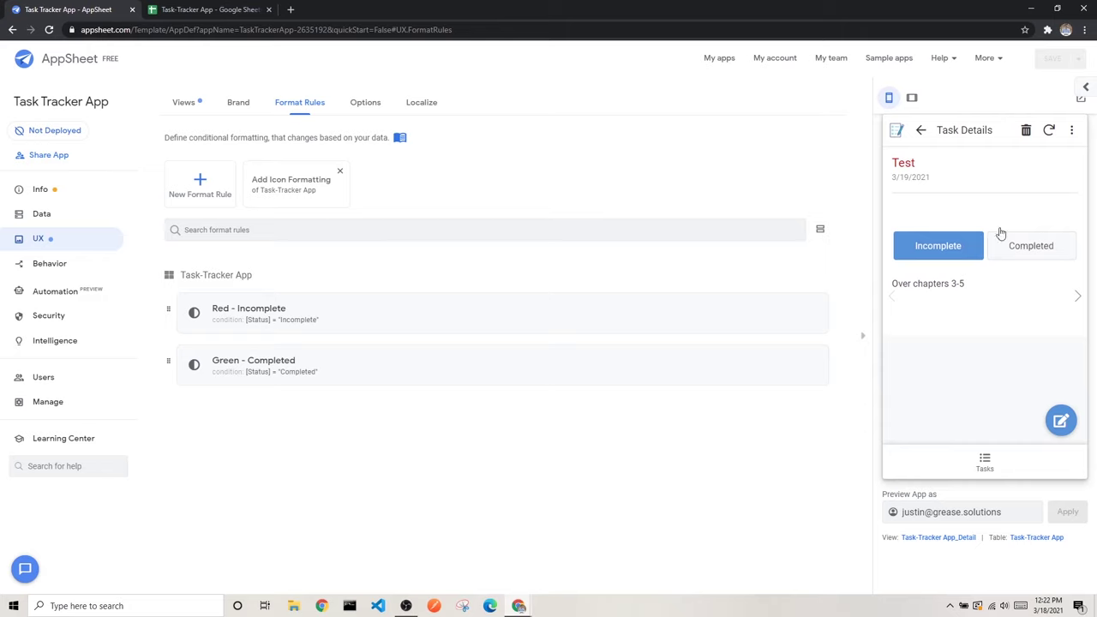
{"action": "left_click", "coordinate": [922, 133]}
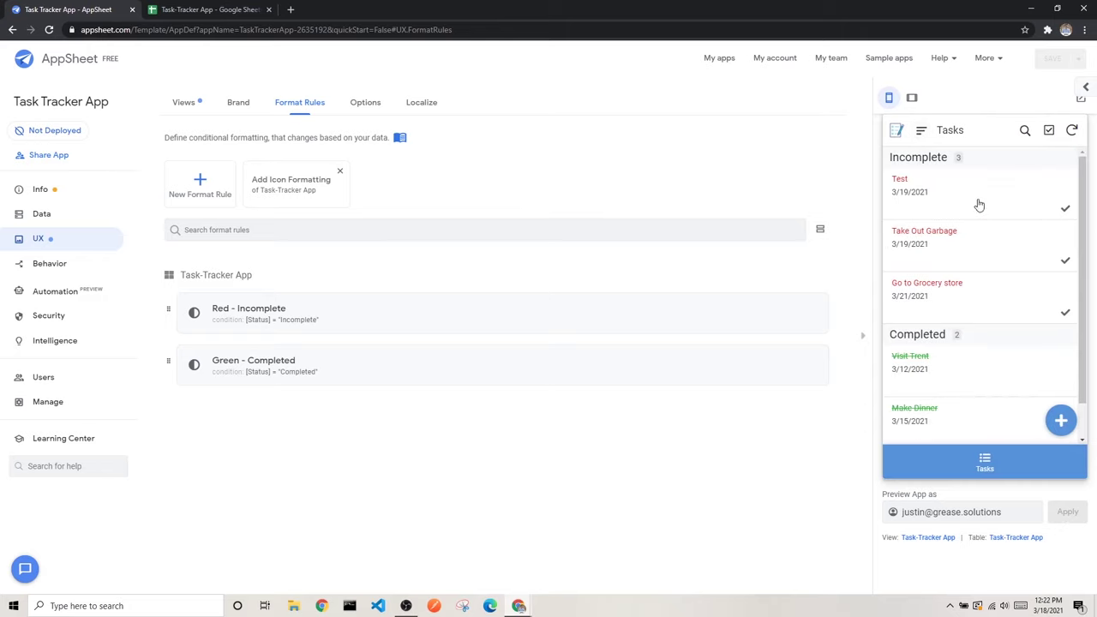
{"action": "left_click", "coordinate": [1065, 212]}
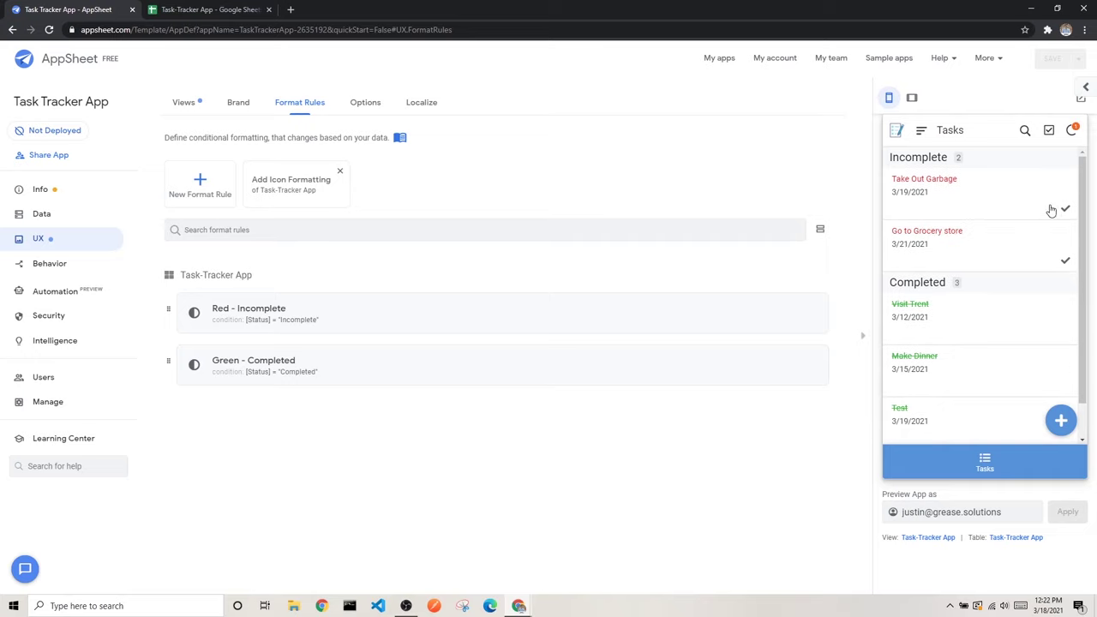
{"action": "scroll", "coordinate": [997, 237], "scroll_direction": "down", "scroll_amount": 1}
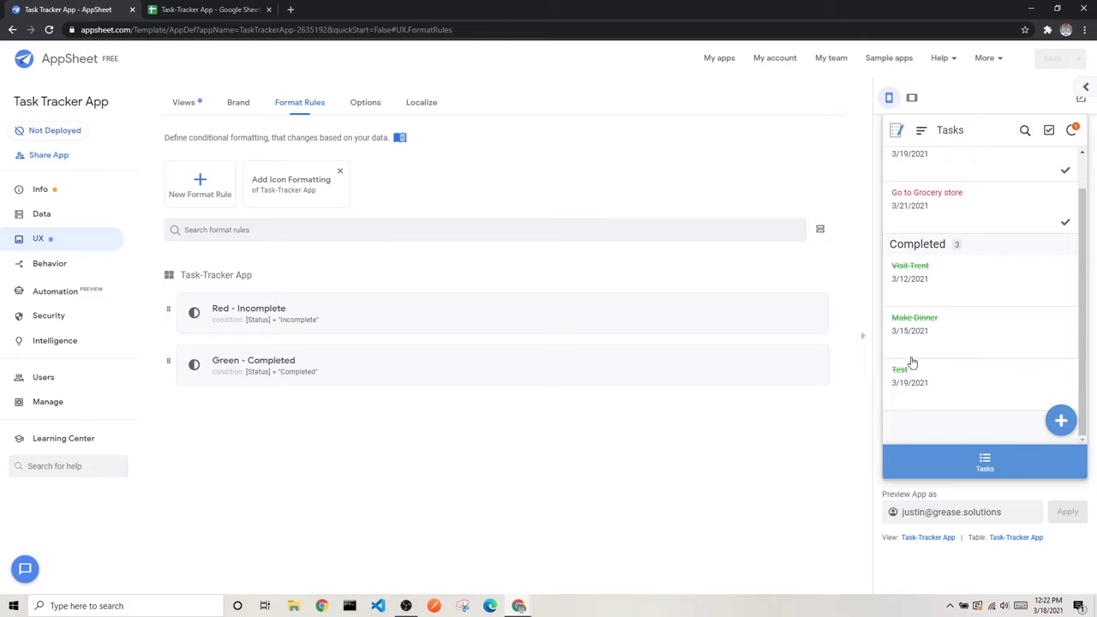
{"action": "left_click", "coordinate": [936, 375]}
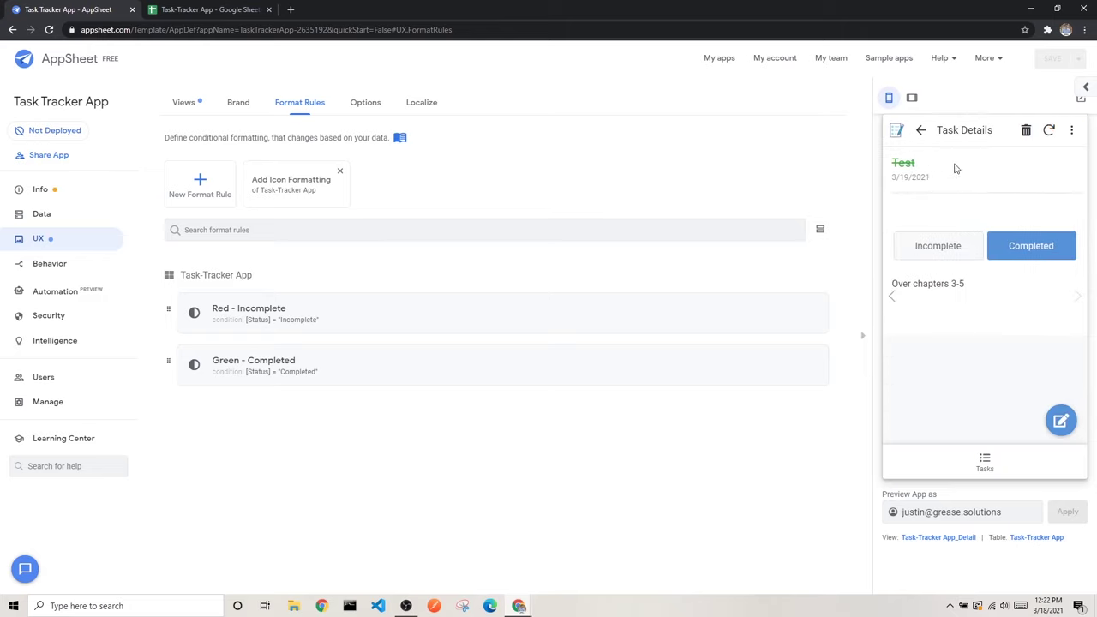
{"action": "left_click", "coordinate": [921, 130]}
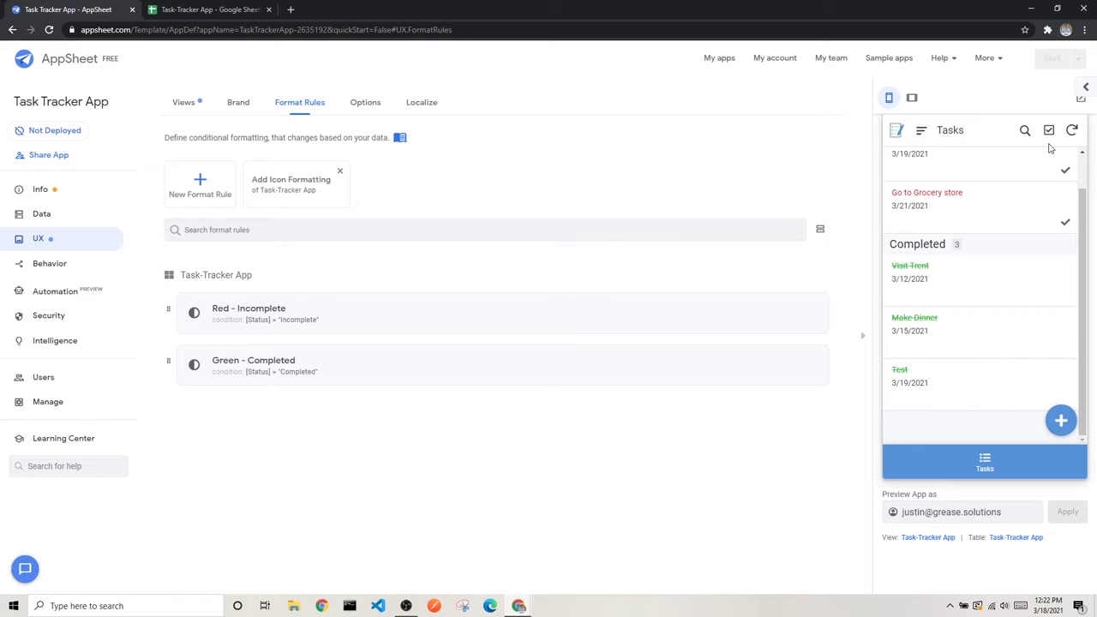
{"action": "left_click", "coordinate": [1070, 130]}
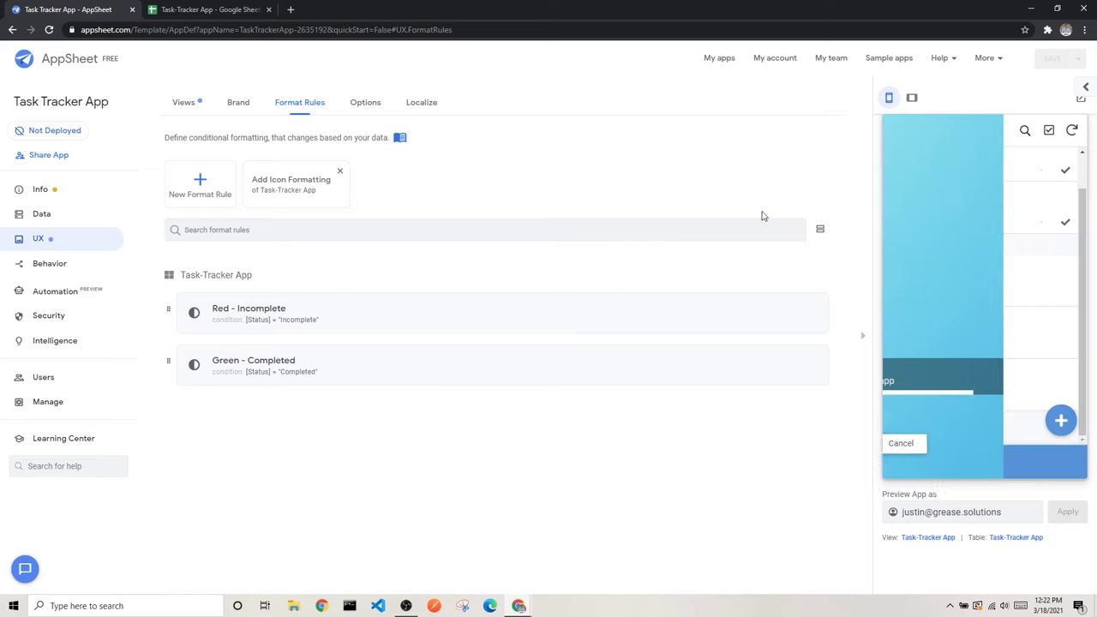
Step: Check the updated Test row in the Task-Tracker App spreadsheet
{"action": "left_click", "coordinate": [229, 9]}
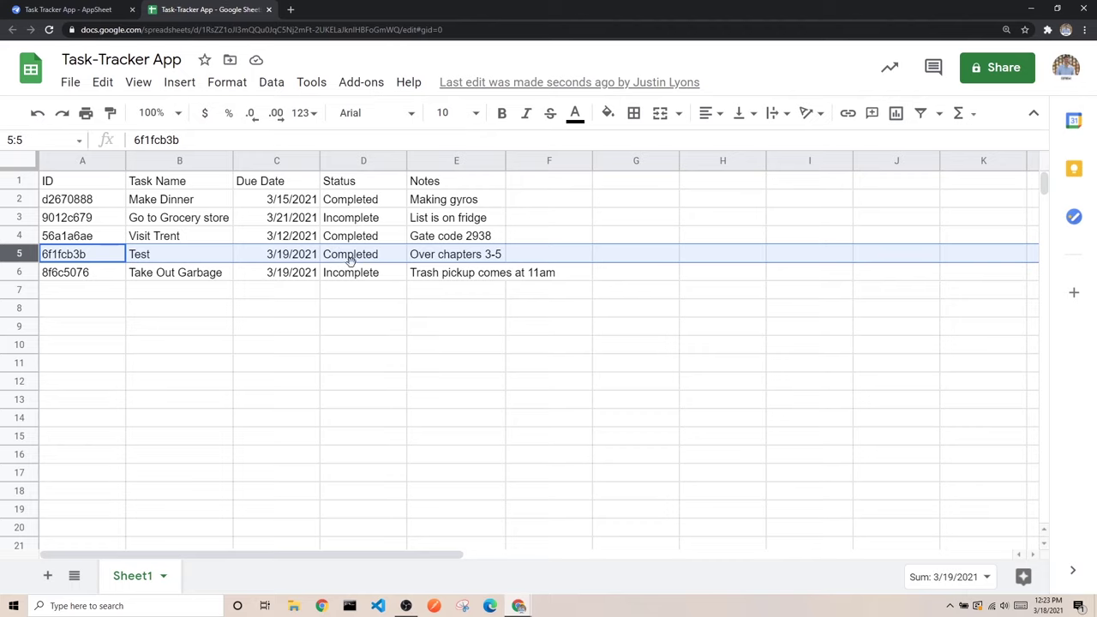
{"action": "left_click", "coordinate": [347, 309]}
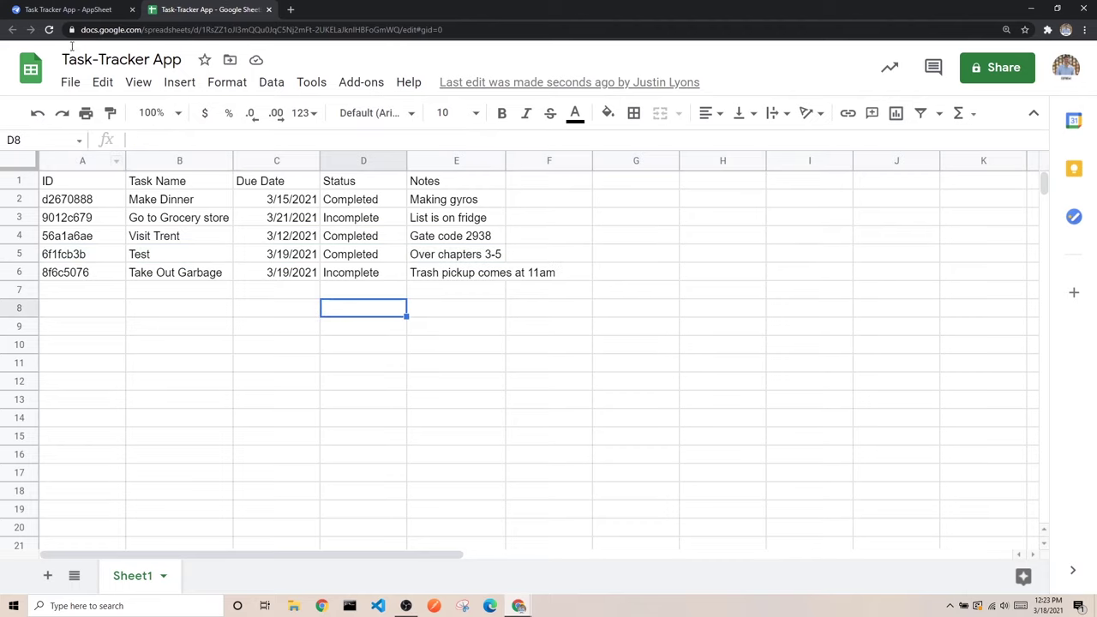
{"action": "left_click", "coordinate": [65, 10]}
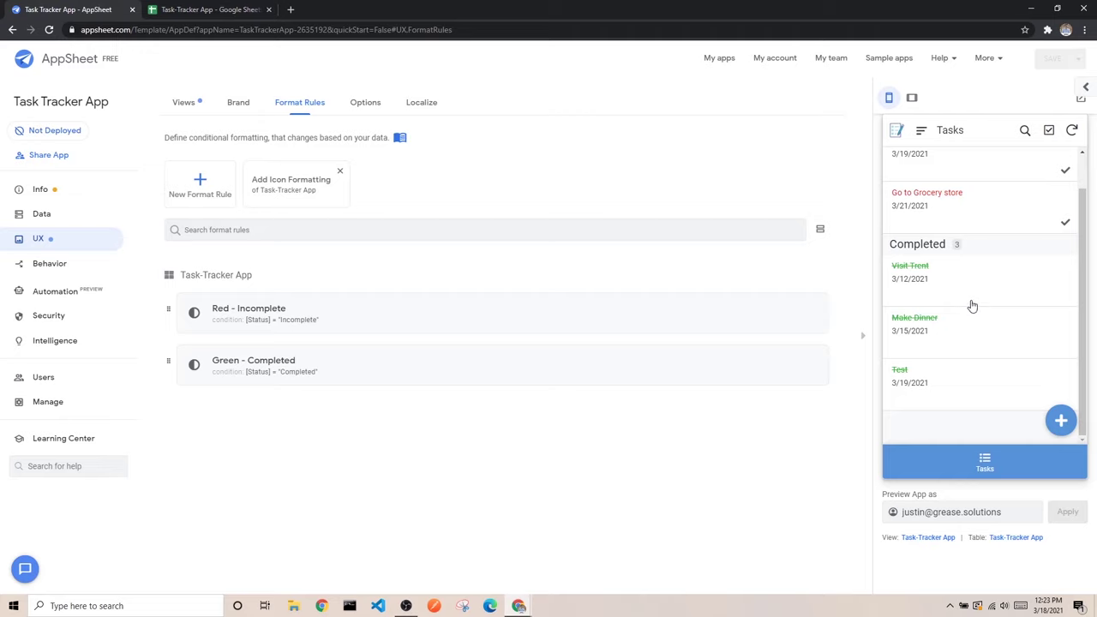
Step: Preview the New Task Form without adding a task, then open the Data table settings
{"action": "scroll", "coordinate": [964, 288], "scroll_direction": "up", "scroll_amount": 1}
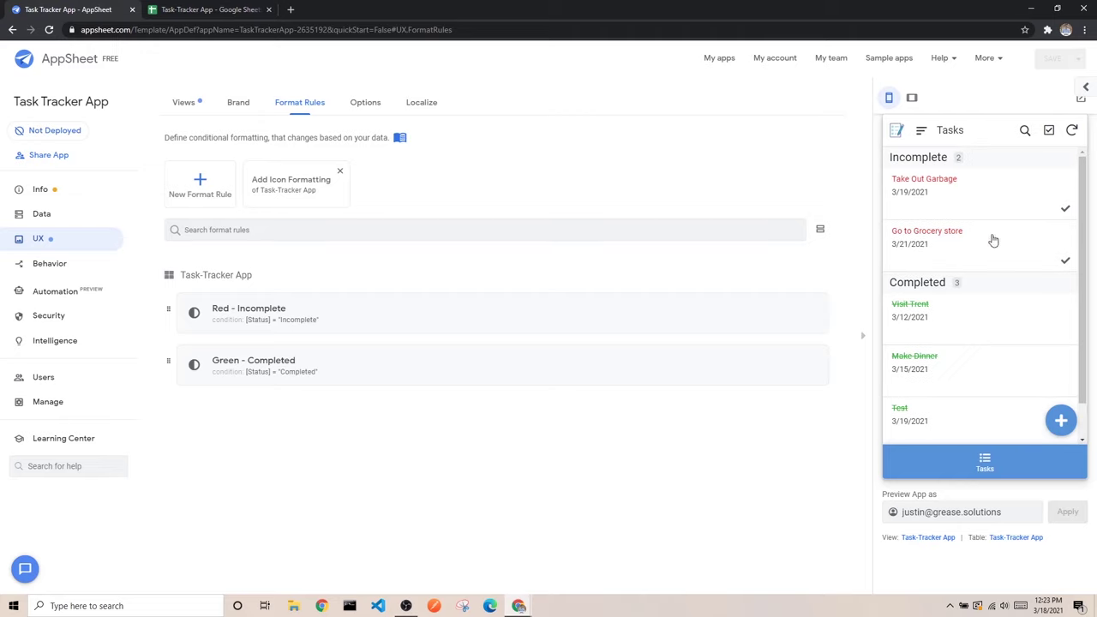
{"action": "scroll", "coordinate": [994, 351], "scroll_direction": "down", "scroll_amount": 1}
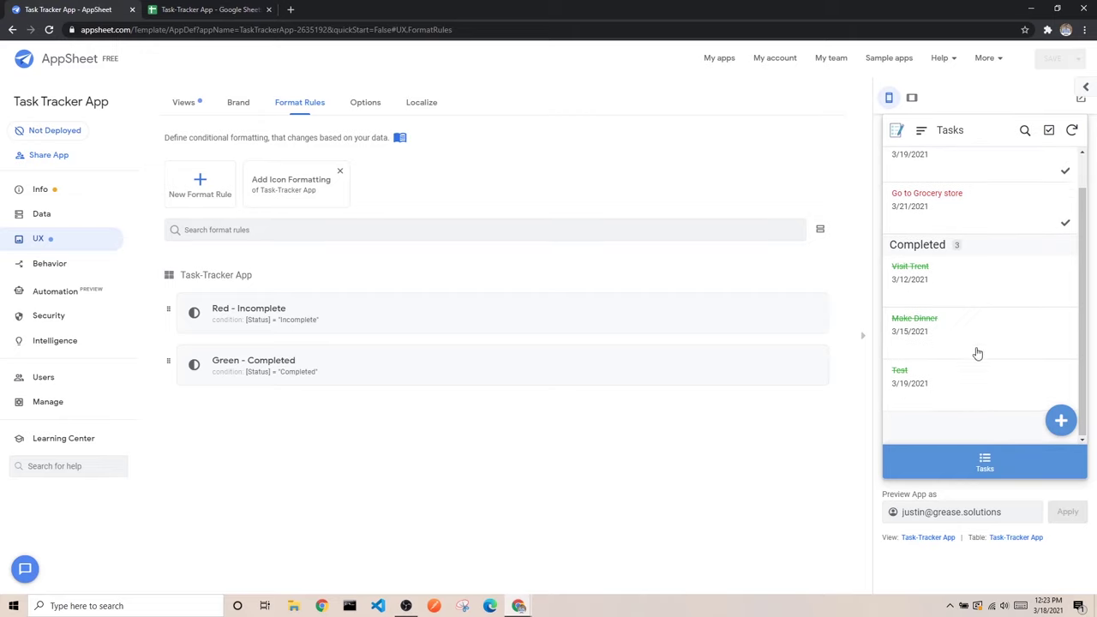
{"action": "left_click", "coordinate": [1060, 424]}
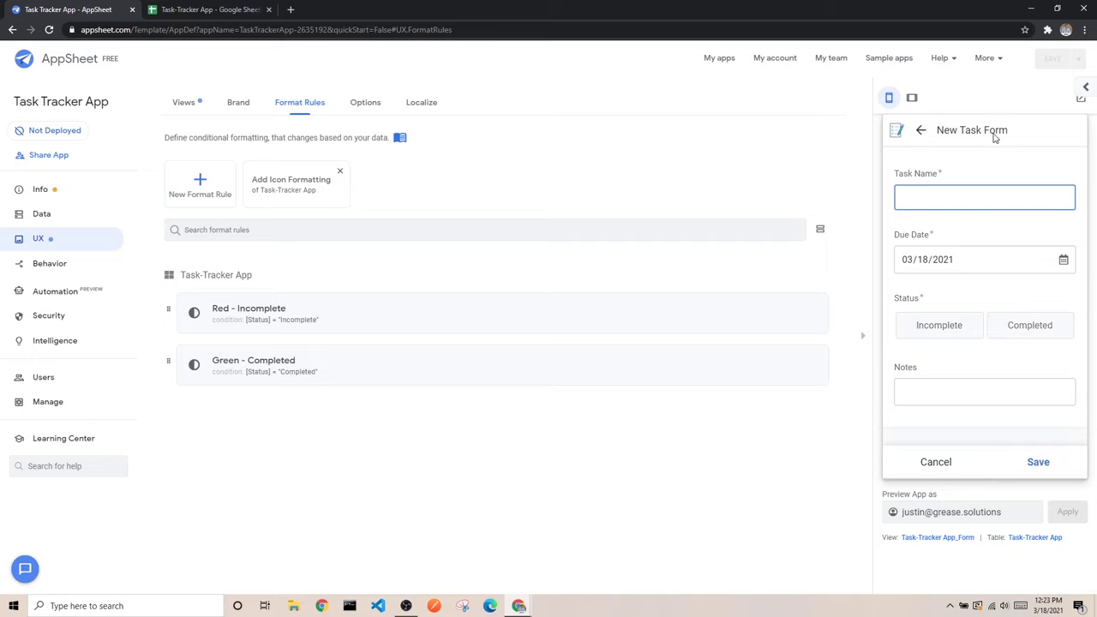
{"action": "left_click", "coordinate": [934, 463]}
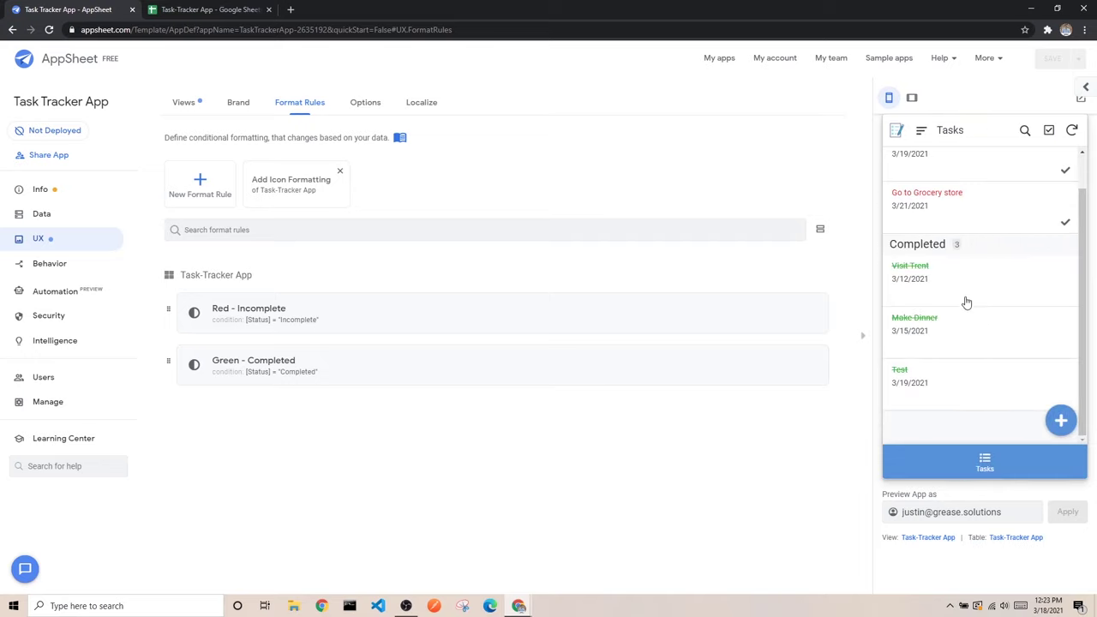
{"action": "scroll", "coordinate": [975, 288], "scroll_direction": "up", "scroll_amount": 1}
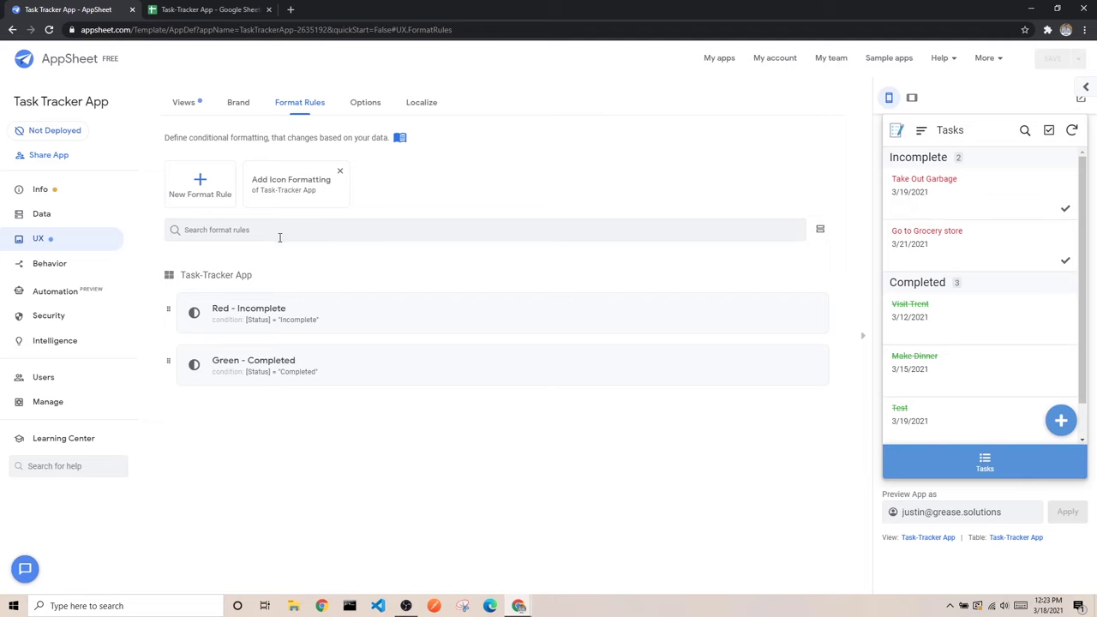
{"action": "left_click", "coordinate": [58, 218]}
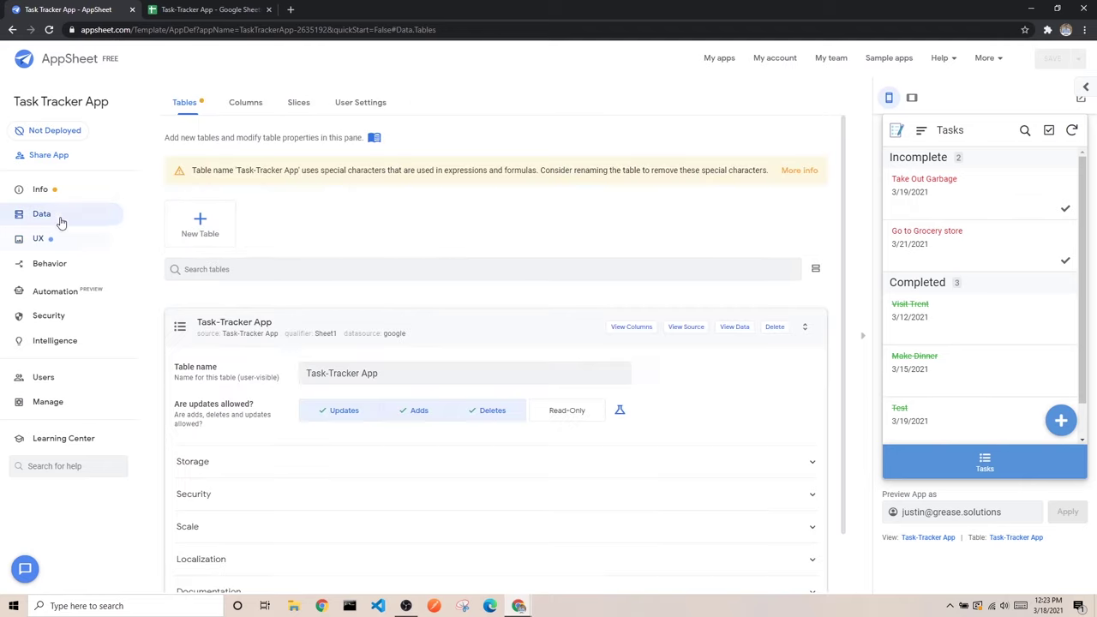
Step: Create a new slice using Task-Tracker App as its source table
{"action": "left_click", "coordinate": [299, 104]}
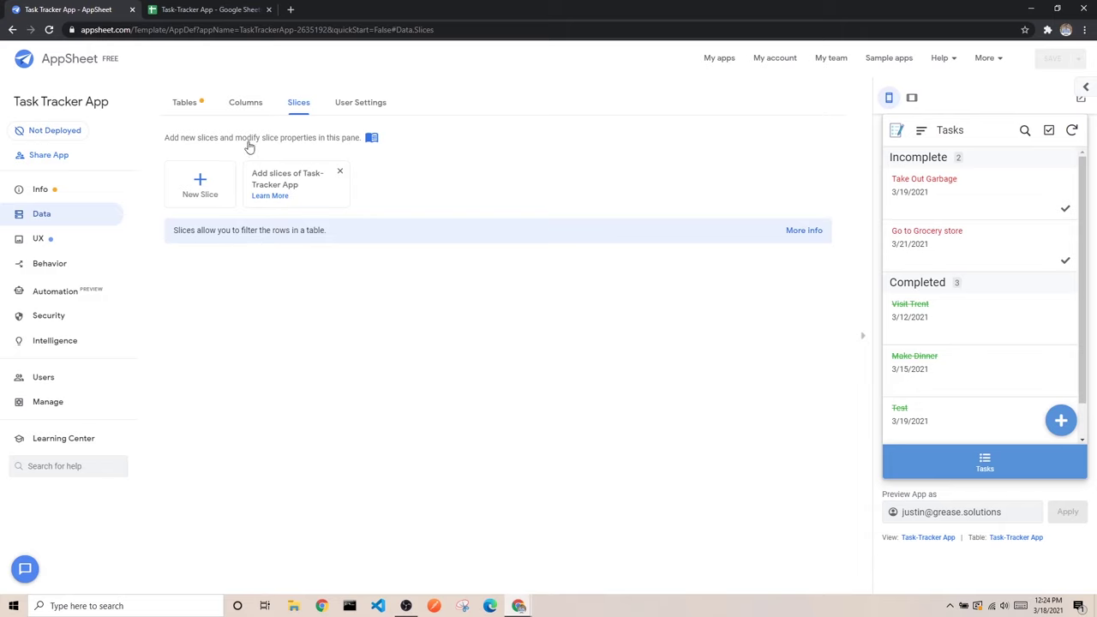
{"action": "left_click", "coordinate": [200, 182]}
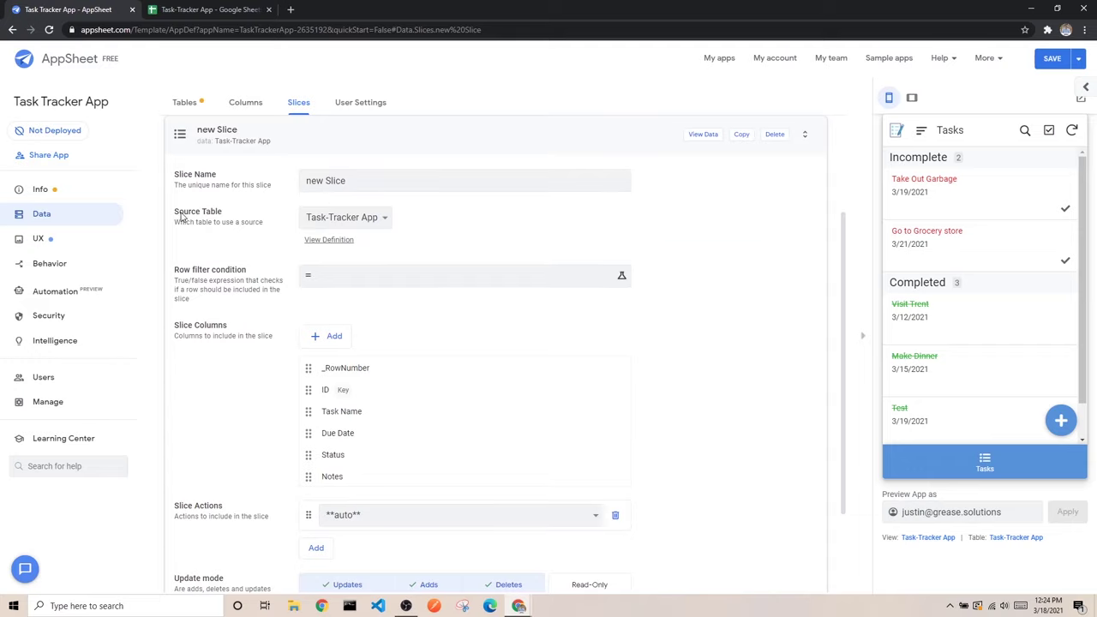
{"action": "left_click_drag", "start_coordinate": [176, 216], "coordinate": [233, 216]}
{"action": "left_click", "coordinate": [238, 215]}
{"action": "left_click", "coordinate": [369, 216]}
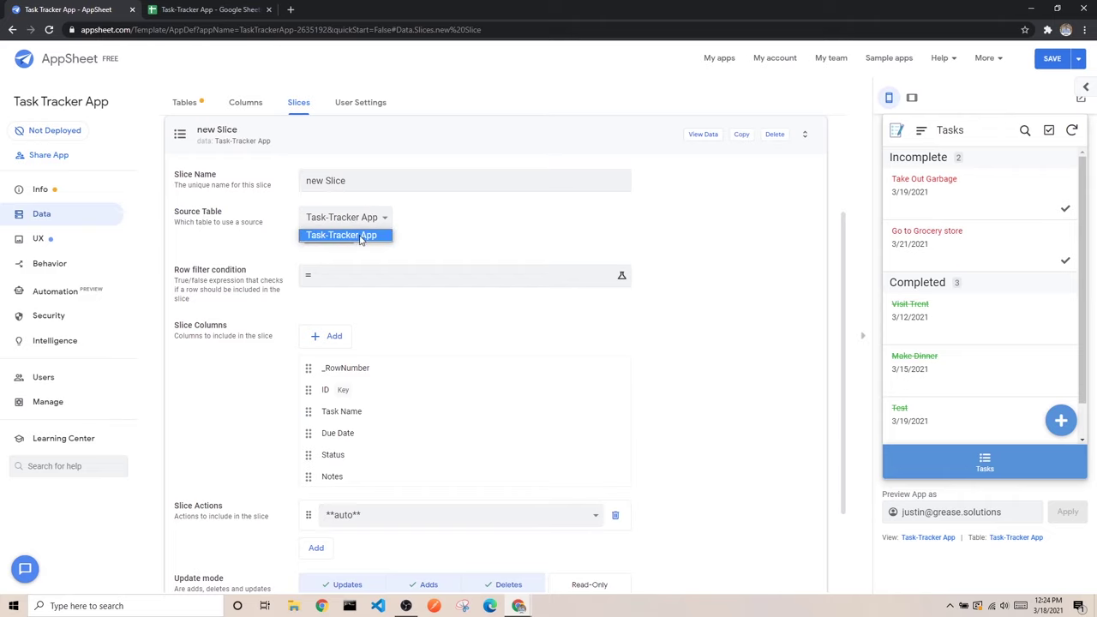
{"action": "left_click", "coordinate": [361, 236]}
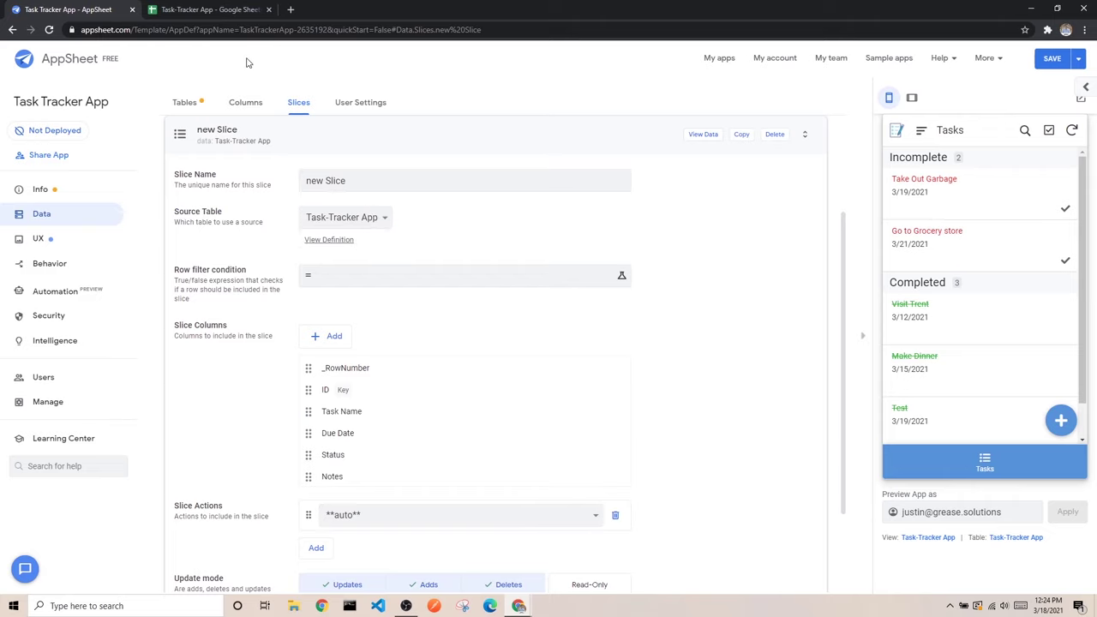
Step: Rename the slice from 'new Slice' to 'Incomplete Tasks'
{"action": "left_click", "coordinate": [216, 12]}
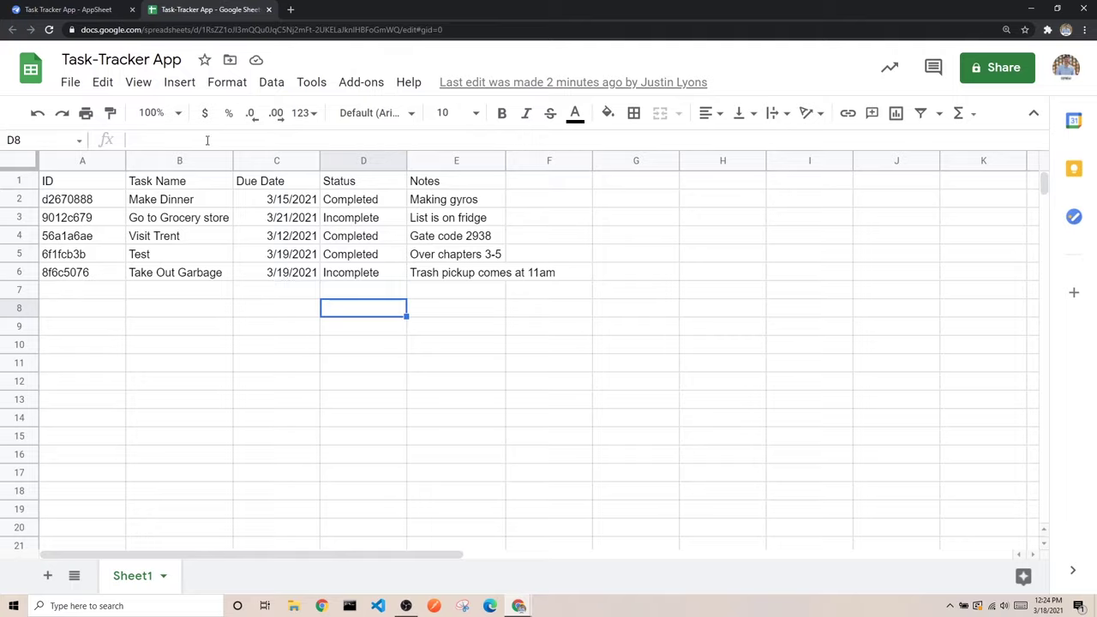
{"action": "left_click", "coordinate": [86, 10]}
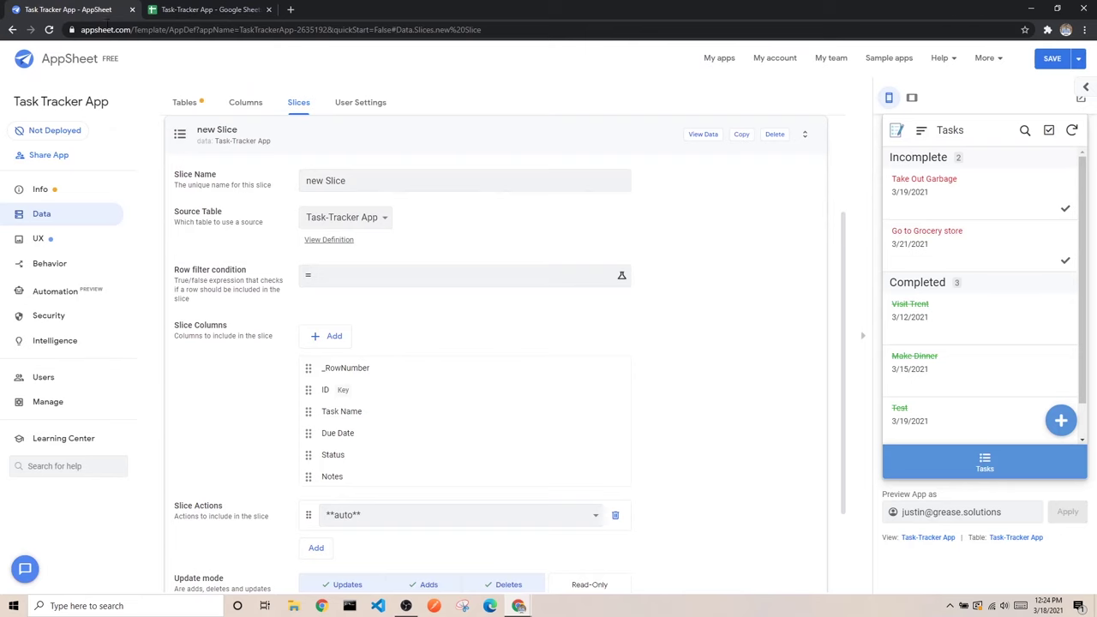
{"action": "triple_click", "coordinate": [175, 271]}
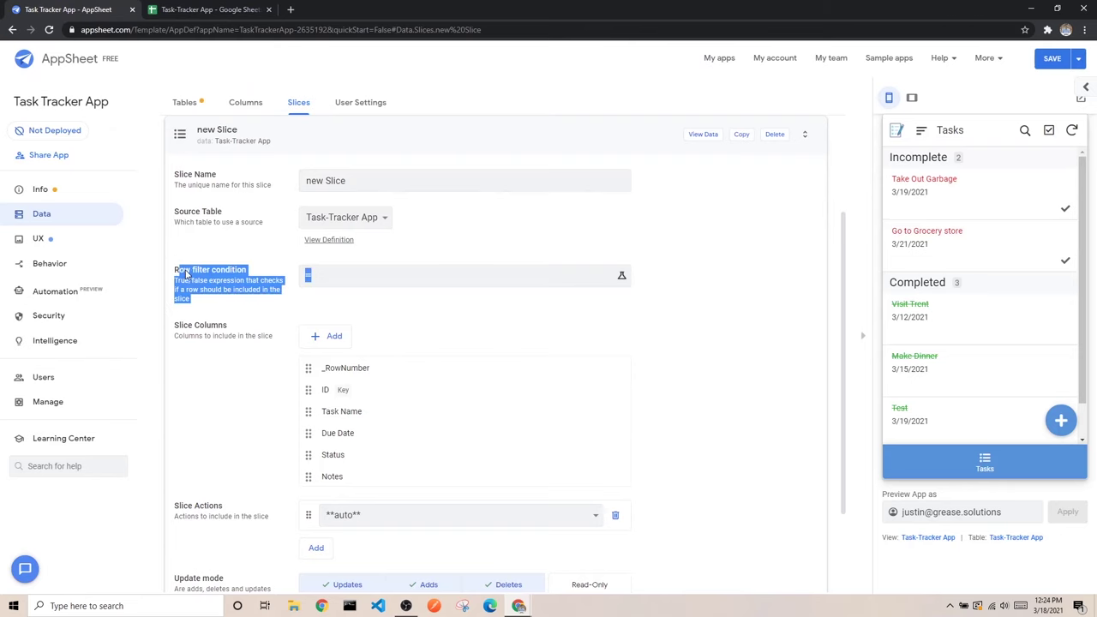
{"action": "left_click", "coordinate": [259, 272]}
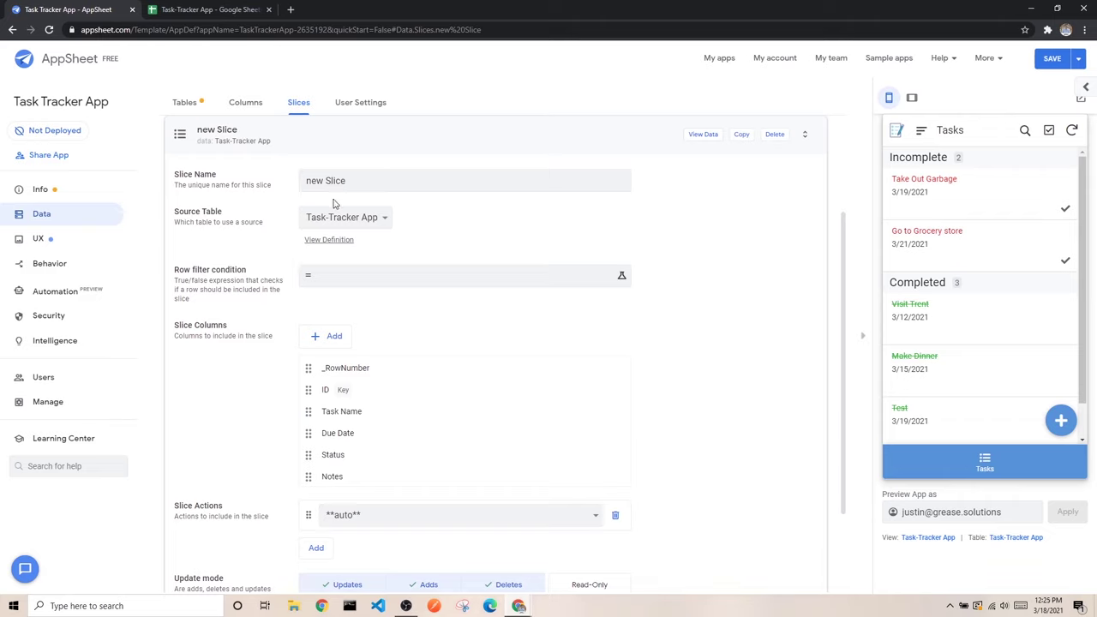
{"action": "left_click_drag", "start_coordinate": [353, 178], "coordinate": [289, 187]}
{"action": "type", "text": "Incomplete Tasks"}
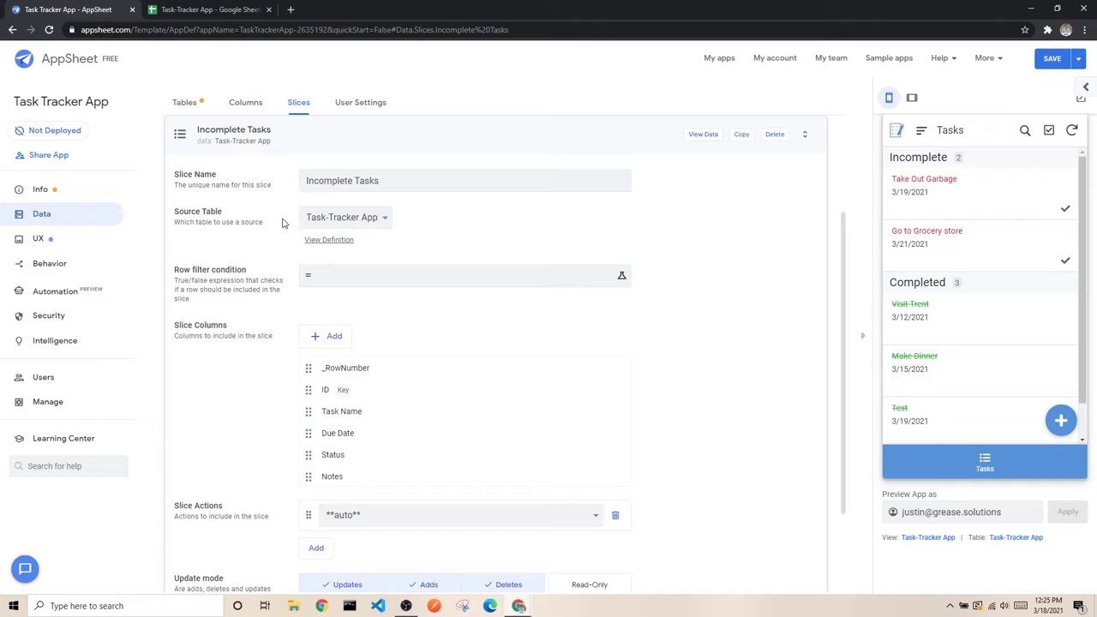
{"action": "left_click_drag", "start_coordinate": [176, 274], "coordinate": [246, 273]}
Step: Set the Incomplete Tasks row filter to [Status] = "Incomplete", then view the task spreadsheet
{"action": "left_click", "coordinate": [252, 273]}
{"action": "left_click", "coordinate": [367, 276]}
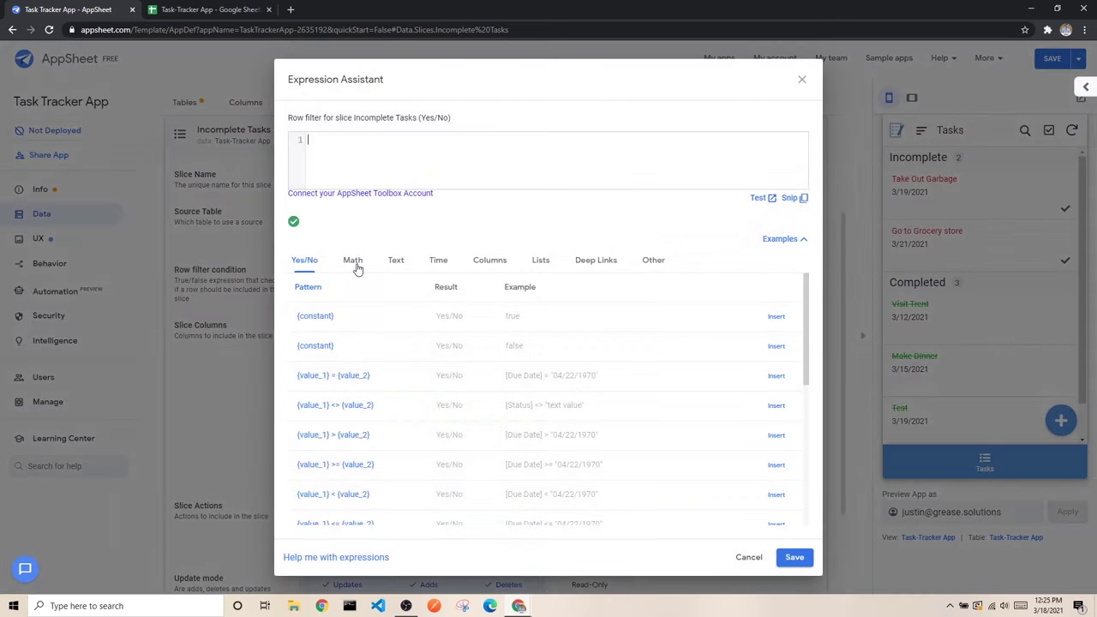
{"action": "left_click", "coordinate": [497, 267]}
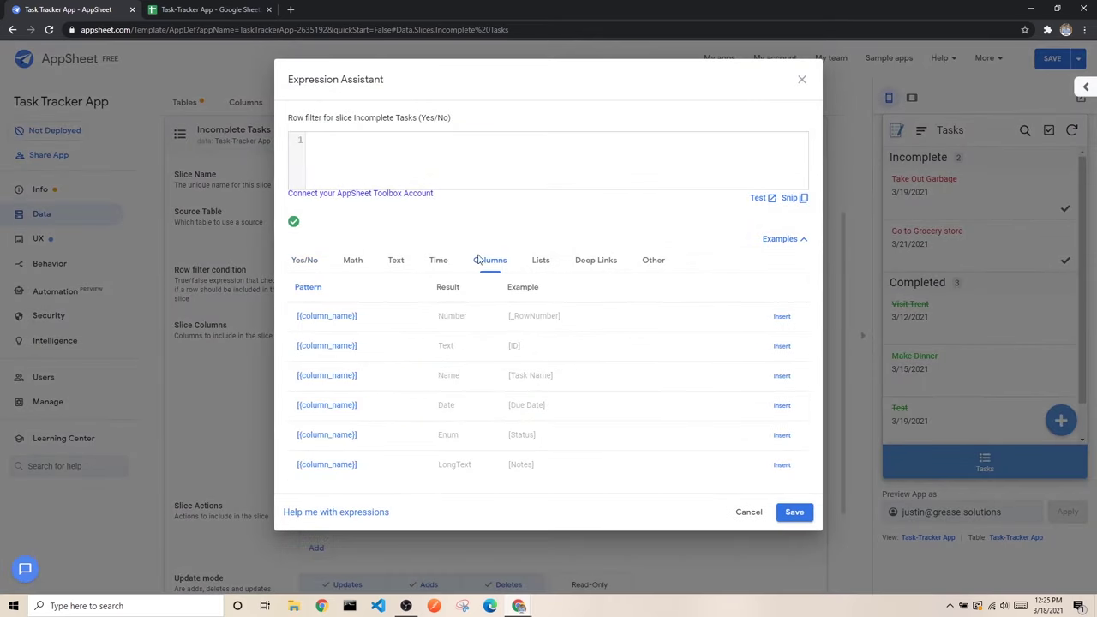
{"action": "left_click", "coordinate": [782, 435]}
{"action": "type", "text": "= \"Incomplete"}
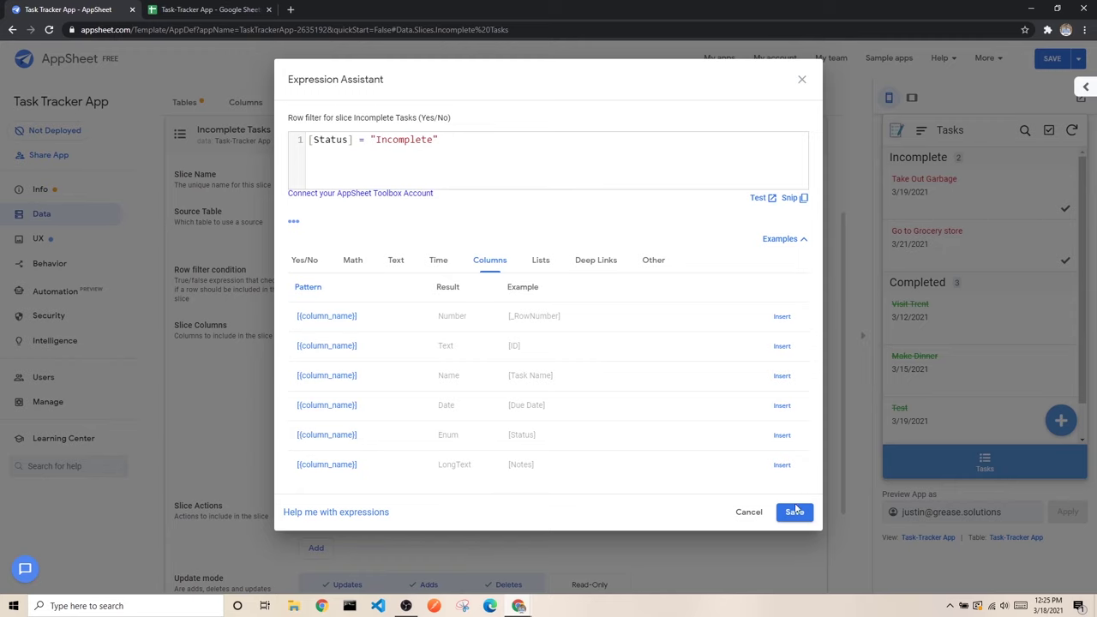
{"action": "left_click", "coordinate": [794, 512]}
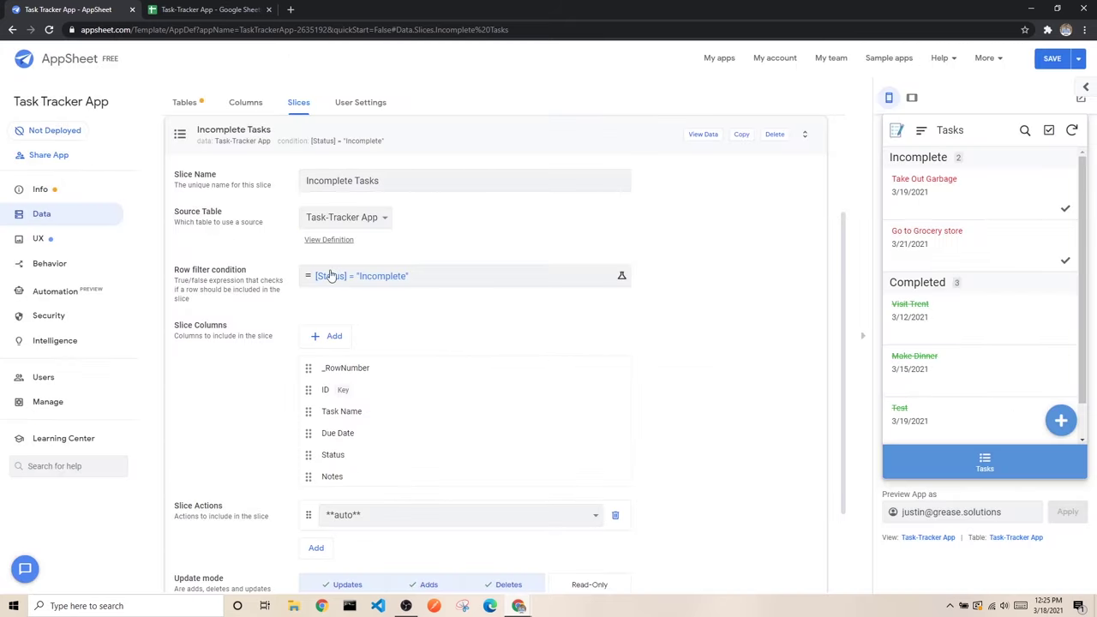
{"action": "left_click", "coordinate": [214, 15]}
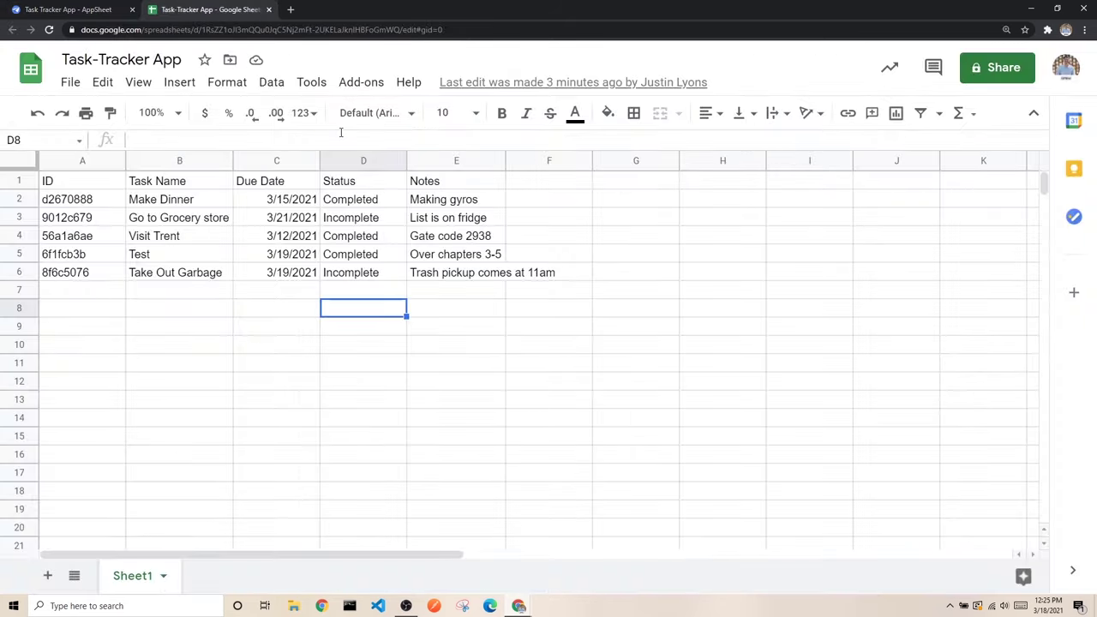
Step: Review task rows 2–6, Make Dinner through Take Out Garbage, then return to the AppSheet slice
{"action": "left_click", "coordinate": [19, 199]}
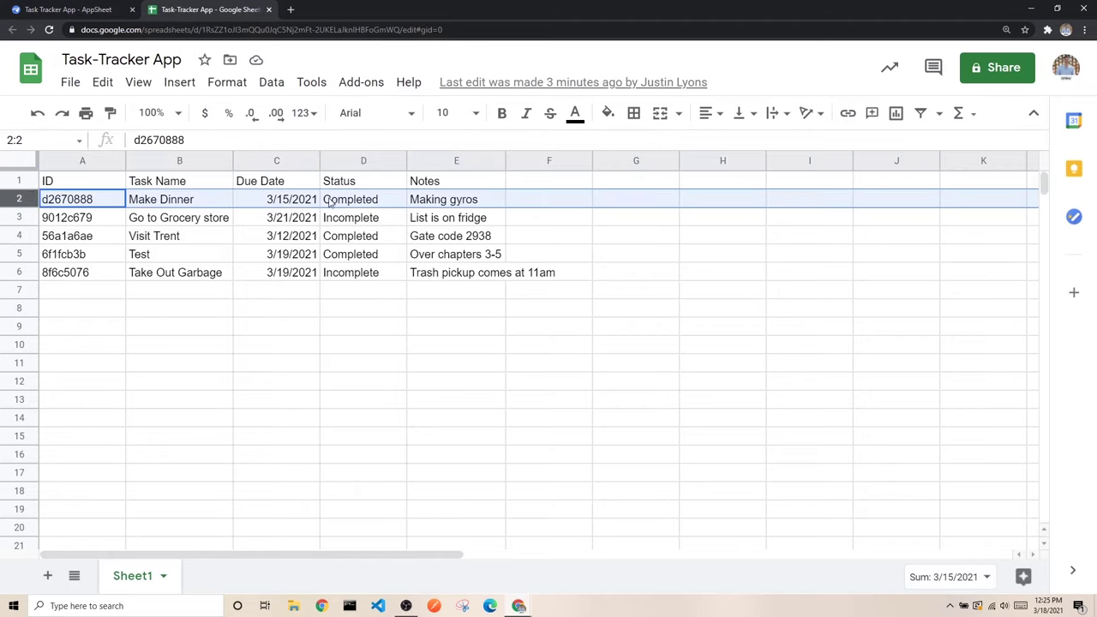
{"action": "left_click", "coordinate": [19, 217]}
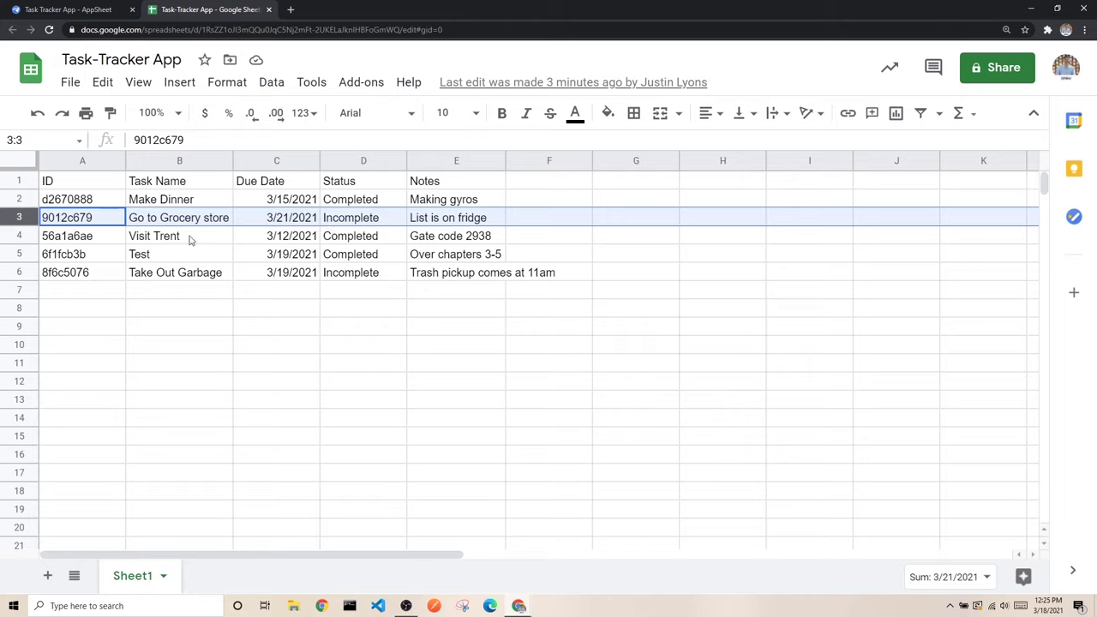
{"action": "left_click", "coordinate": [23, 236]}
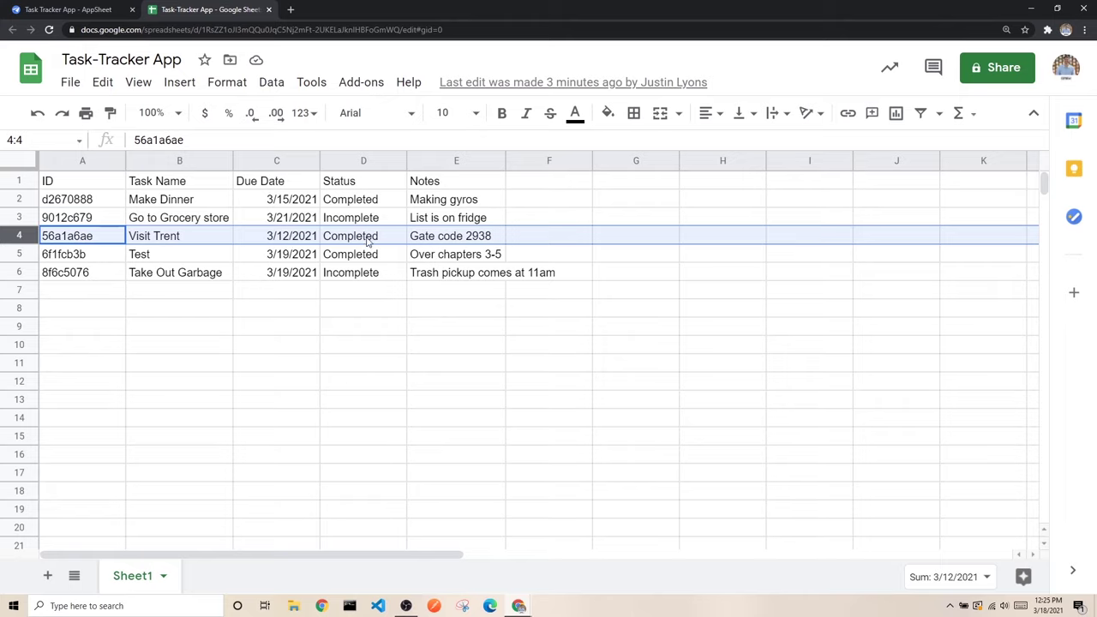
{"action": "left_click", "coordinate": [17, 254]}
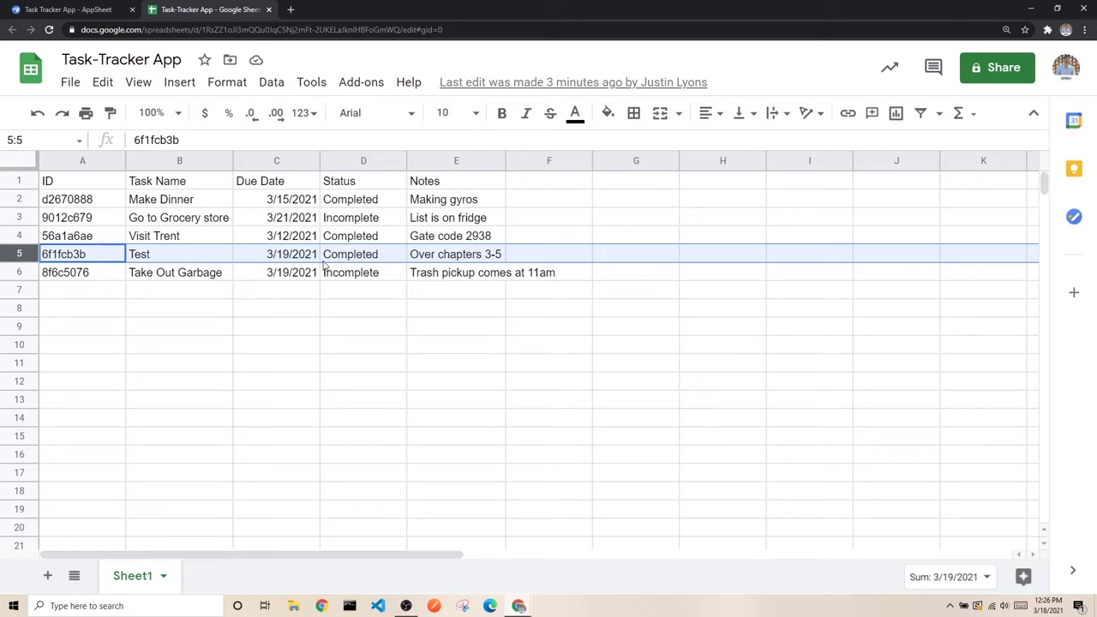
{"action": "left_click", "coordinate": [23, 272]}
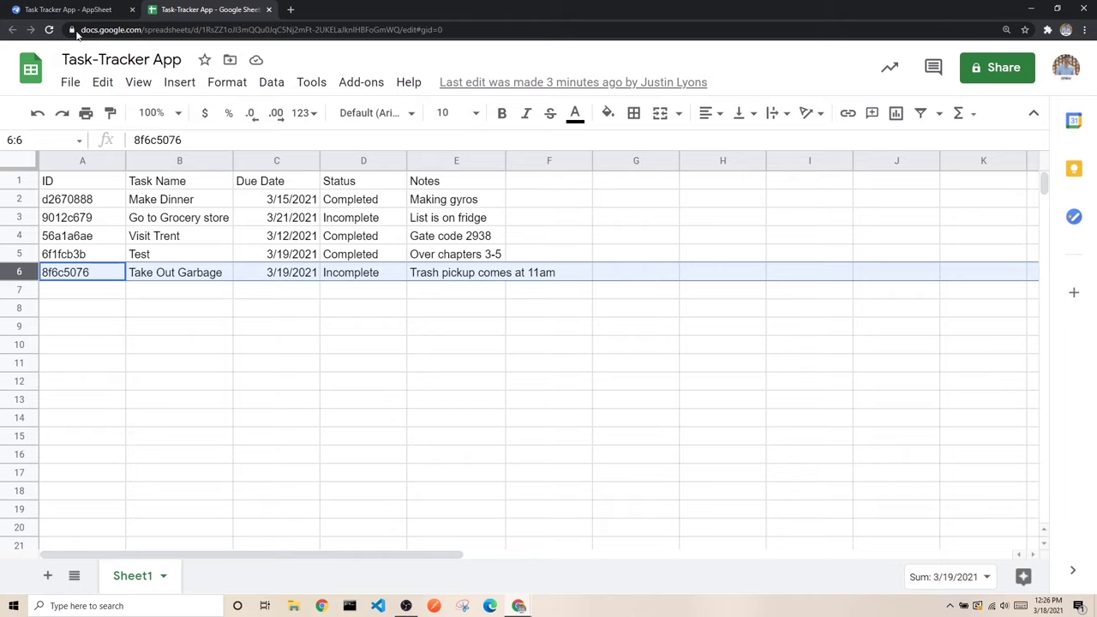
{"action": "left_click", "coordinate": [60, 10]}
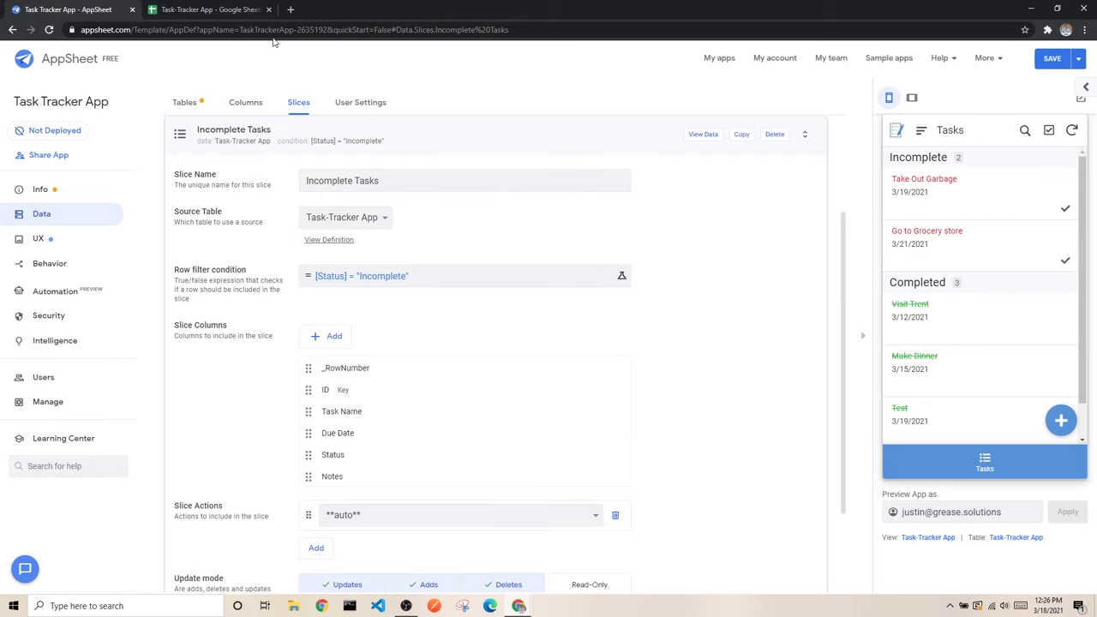
{"action": "left_click", "coordinate": [229, 9]}
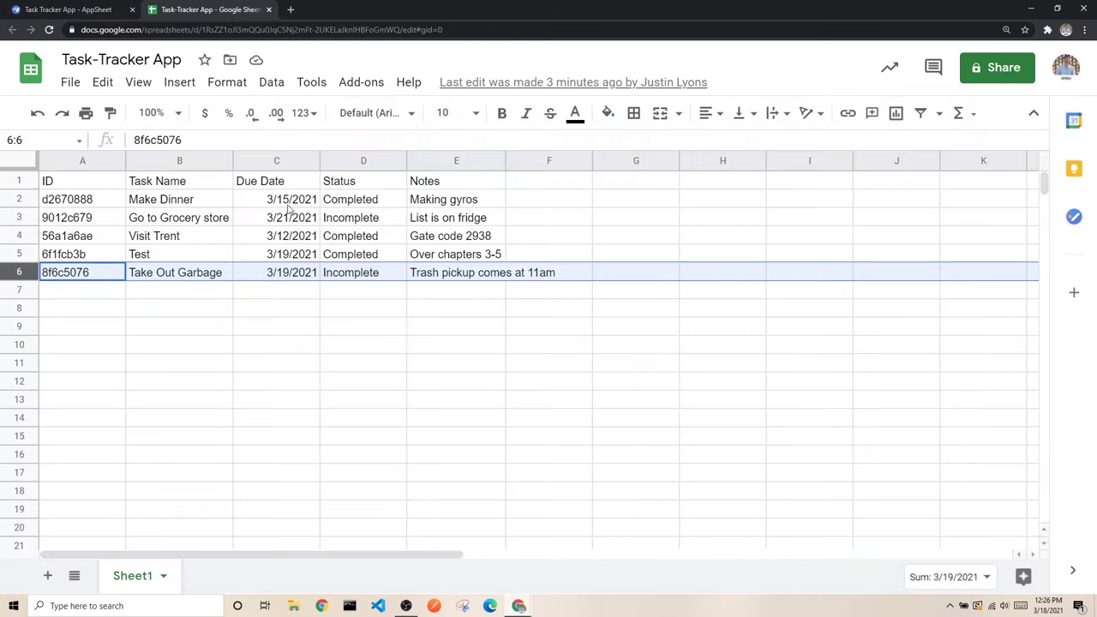
{"action": "left_click", "coordinate": [88, 289]}
{"action": "left_click", "coordinate": [52, 10]}
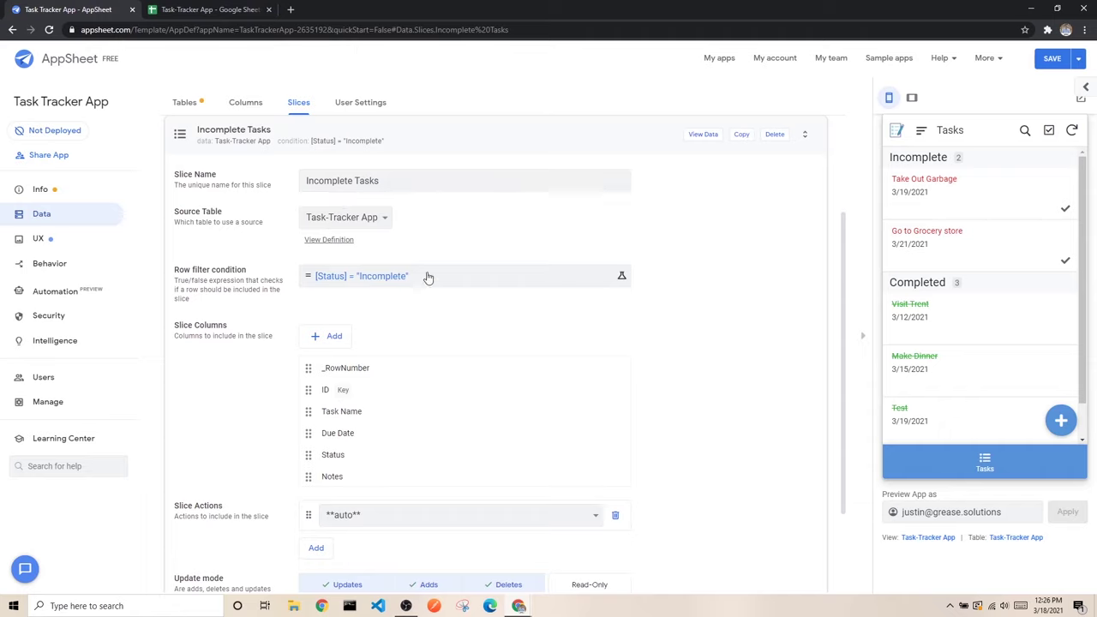
Step: Leave the Incomplete Tasks slice's Slice Actions set to auto
{"action": "scroll", "coordinate": [473, 322], "scroll_direction": "down", "scroll_amount": 1}
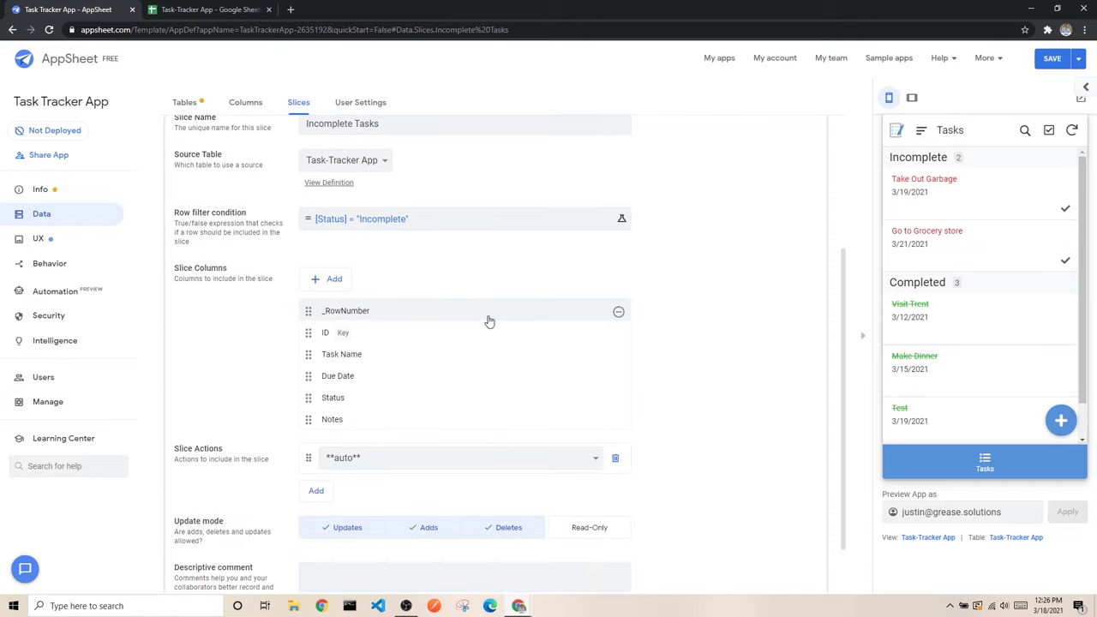
{"action": "left_click_drag", "start_coordinate": [177, 271], "coordinate": [242, 272]}
{"action": "left_click", "coordinate": [246, 269]}
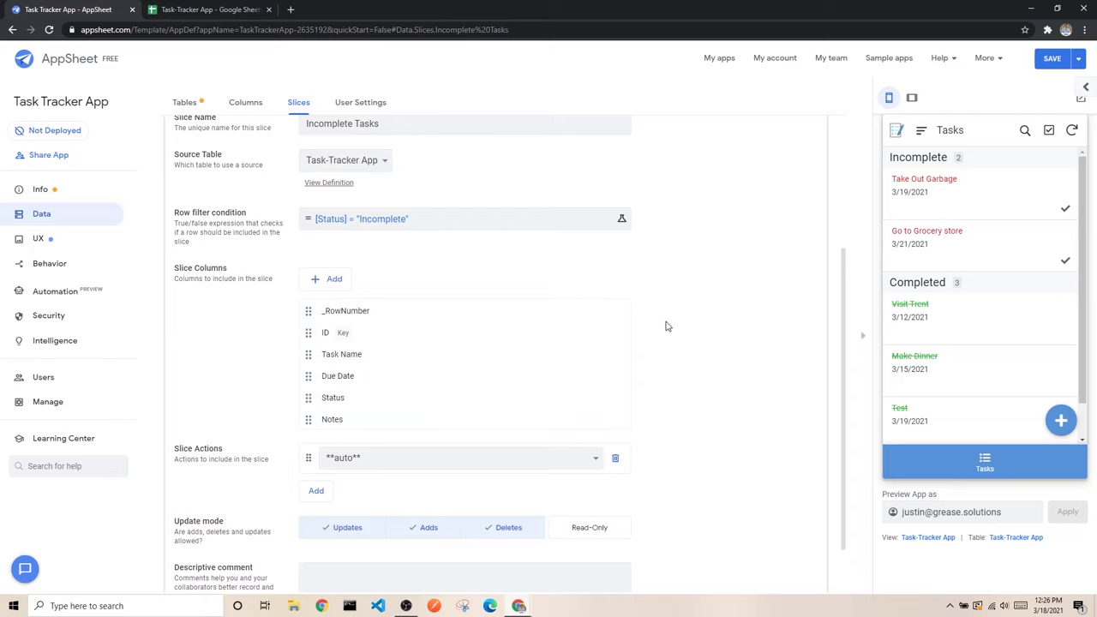
{"action": "scroll", "coordinate": [656, 340], "scroll_direction": "down", "scroll_amount": 2}
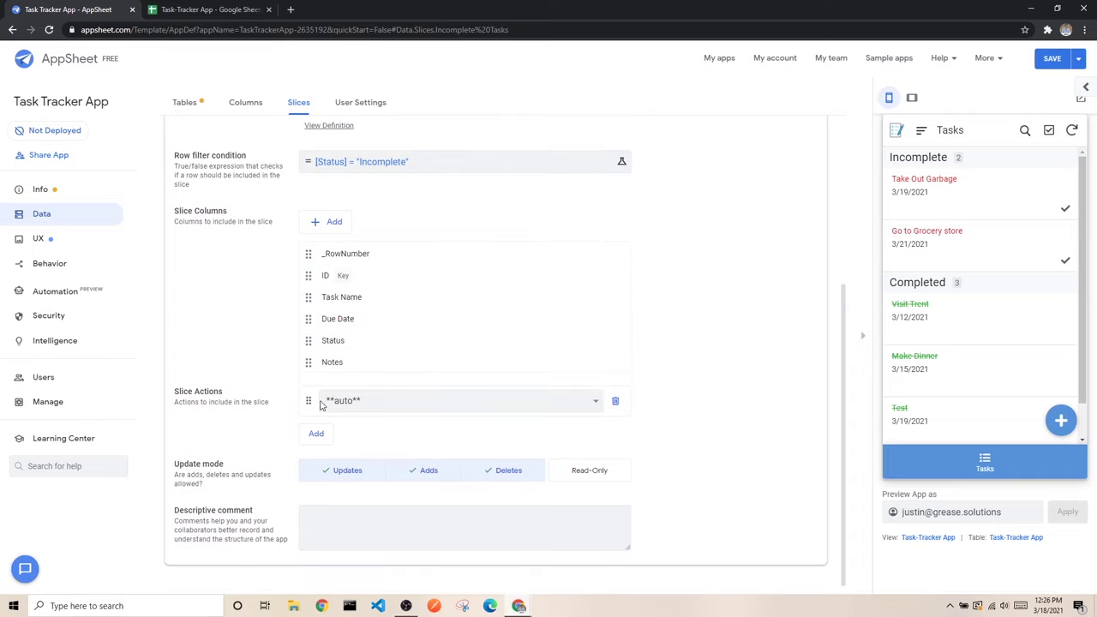
{"action": "left_click", "coordinate": [371, 410]}
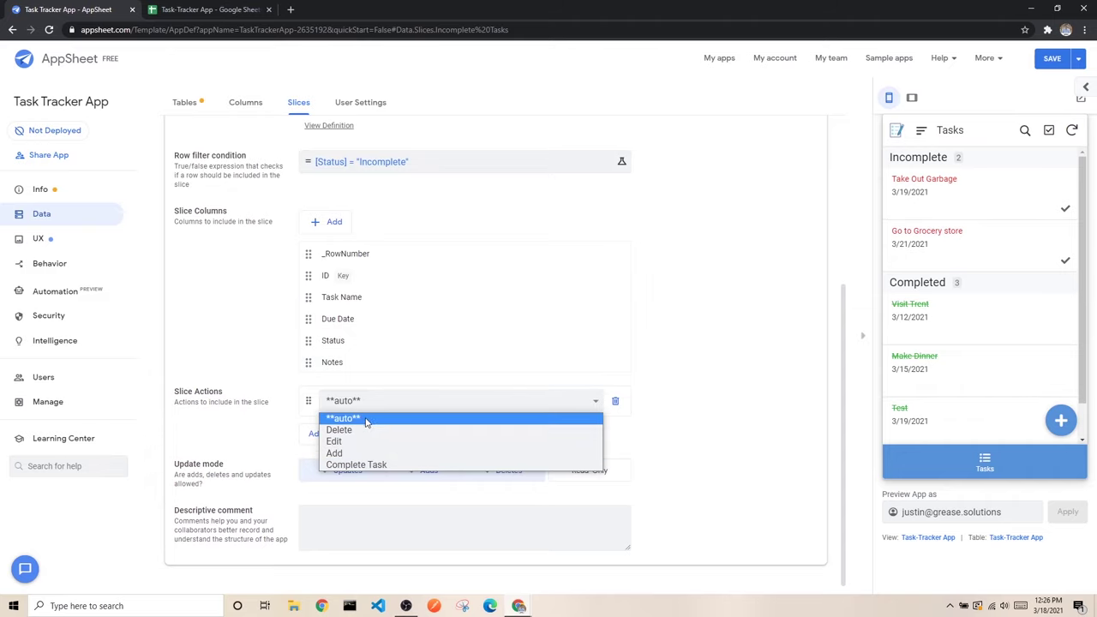
{"action": "left_click", "coordinate": [368, 418]}
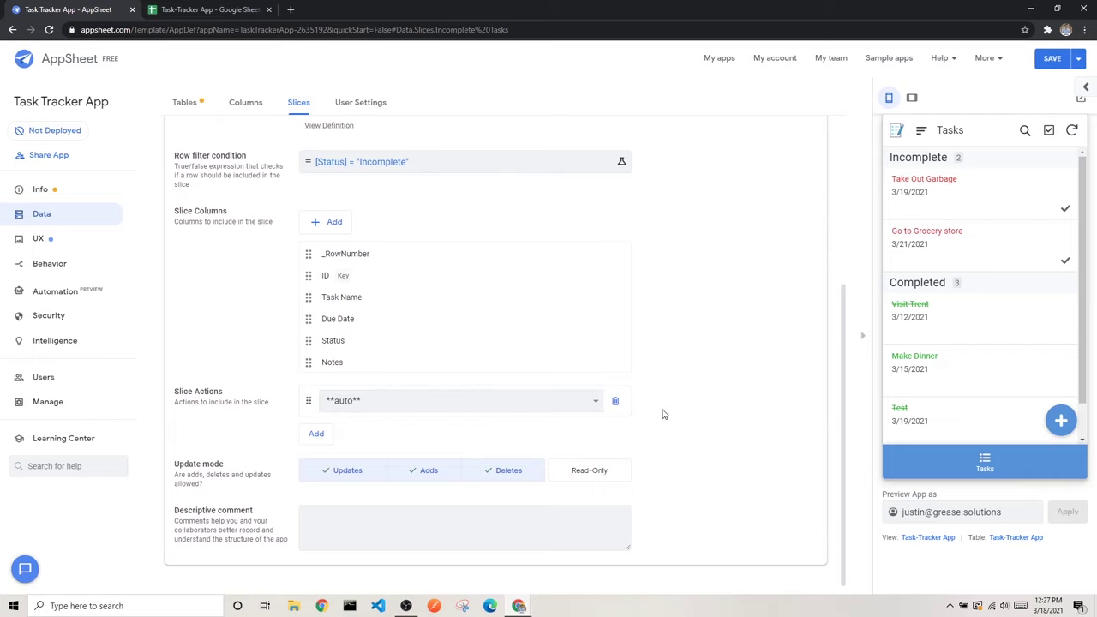
Step: Collapse the Incomplete Tasks slice and go to the UX views page
{"action": "scroll", "coordinate": [662, 386], "scroll_direction": "up", "scroll_amount": 2}
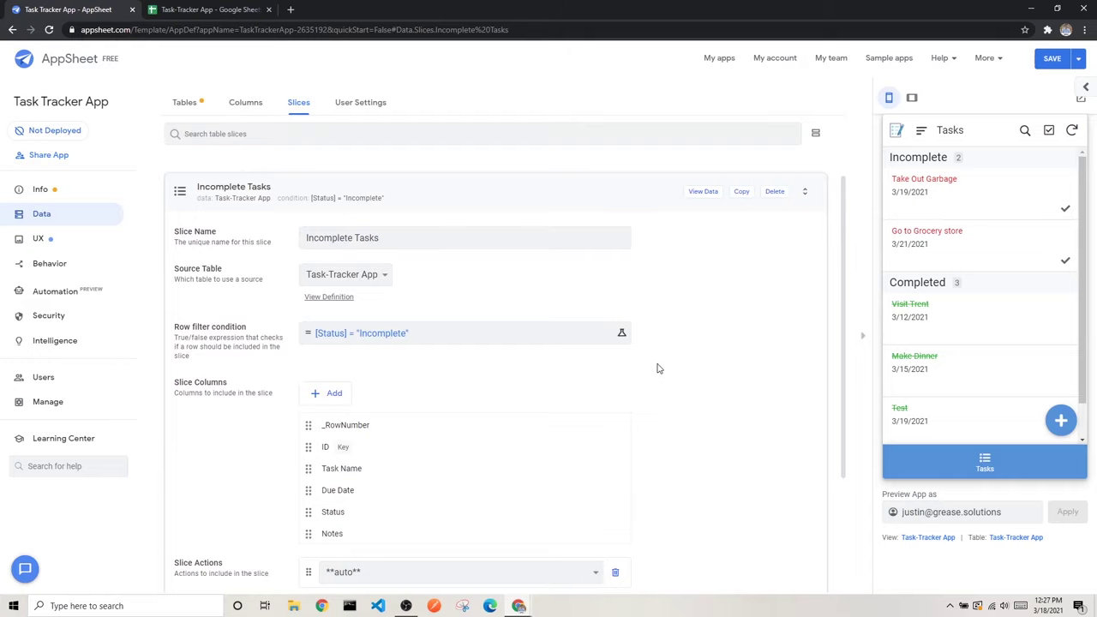
{"action": "left_click", "coordinate": [180, 202]}
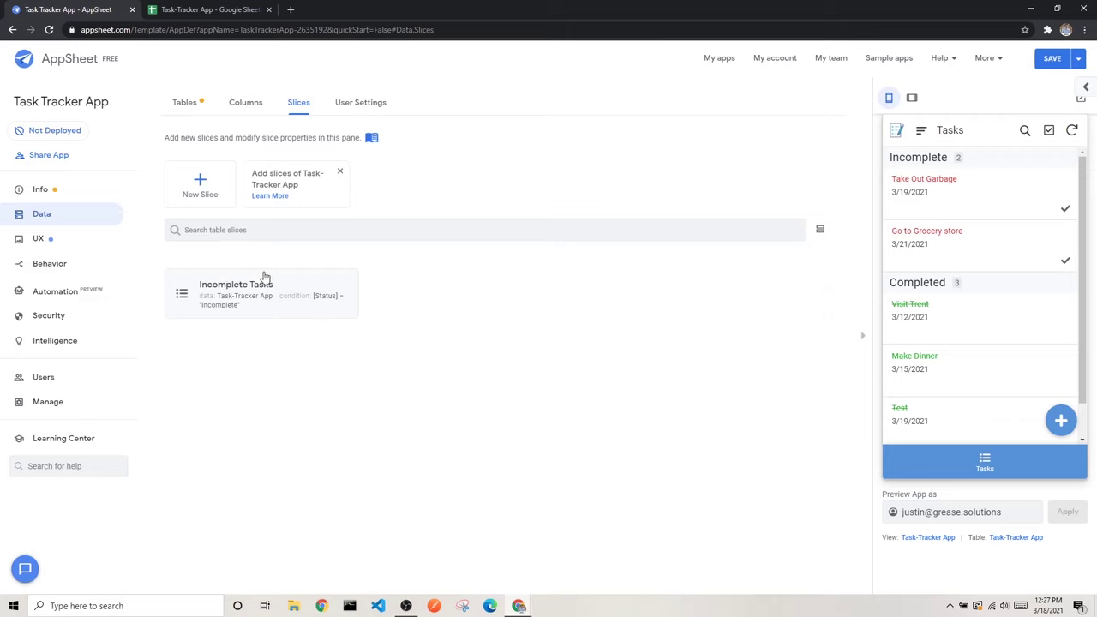
{"action": "left_click", "coordinate": [39, 240]}
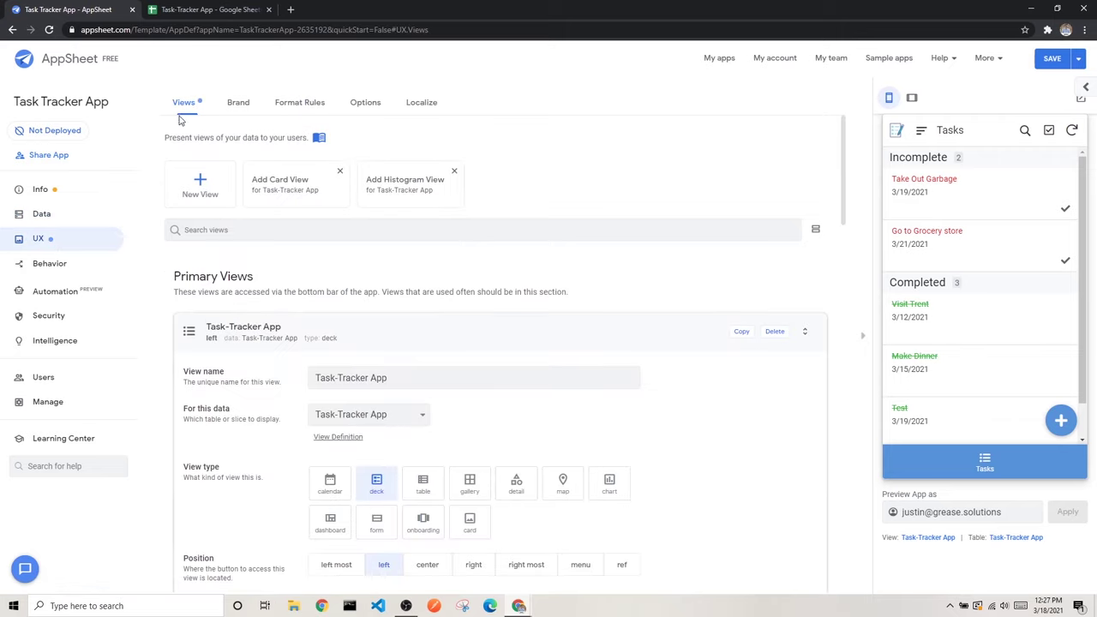
Step: Add a new view named 'Calendar'
{"action": "left_click", "coordinate": [195, 328]}
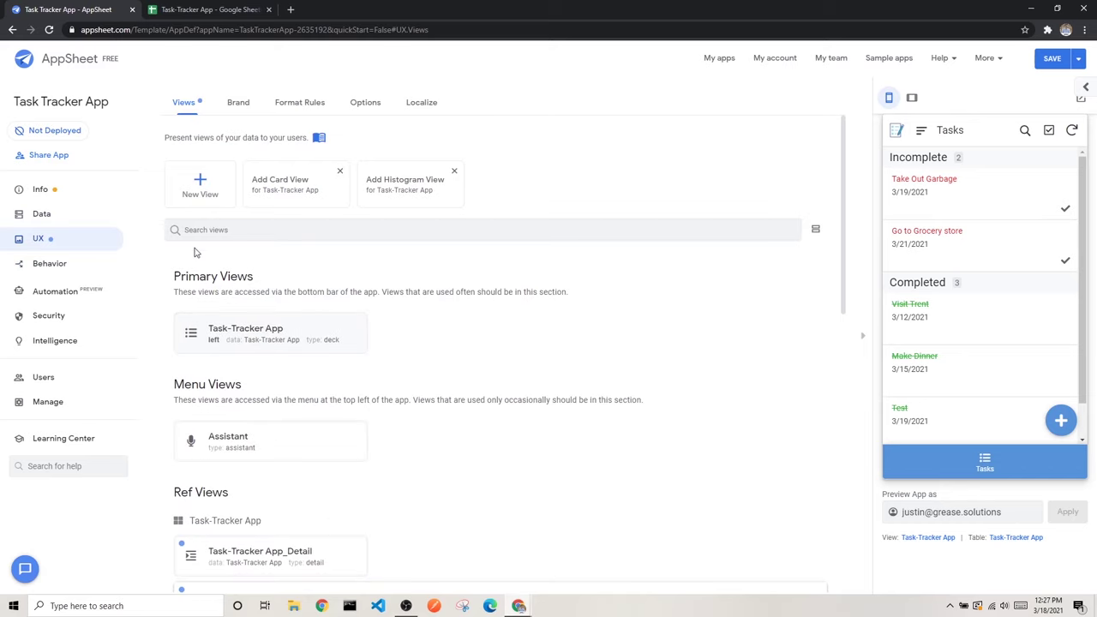
{"action": "left_click", "coordinate": [199, 184]}
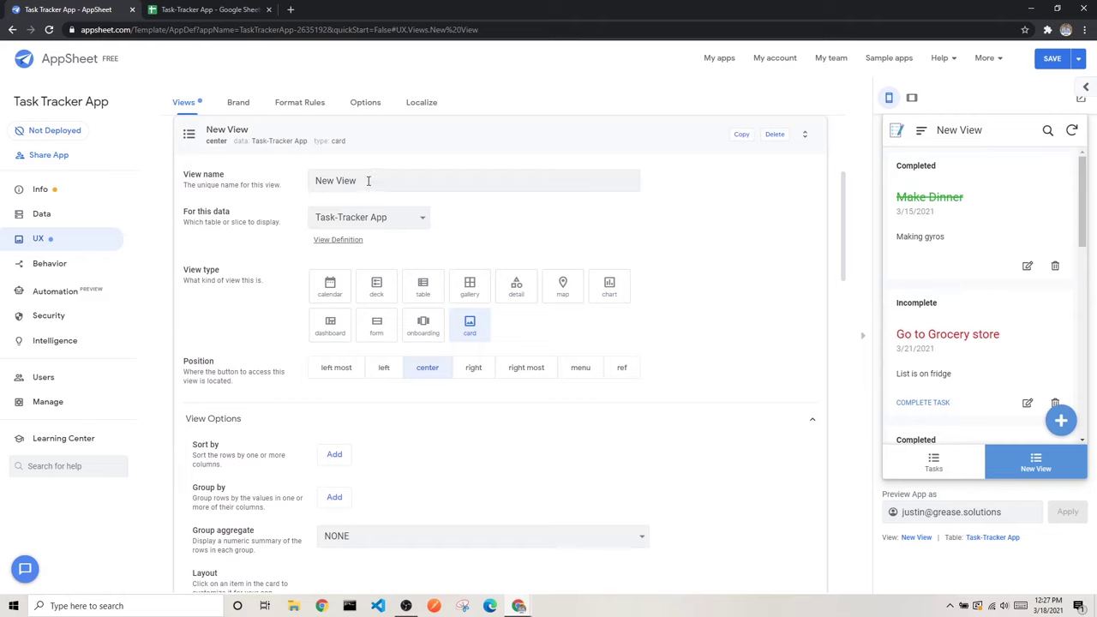
{"action": "left_click_drag", "start_coordinate": [354, 182], "coordinate": [308, 181]}
{"action": "type", "text": "Calendar"}
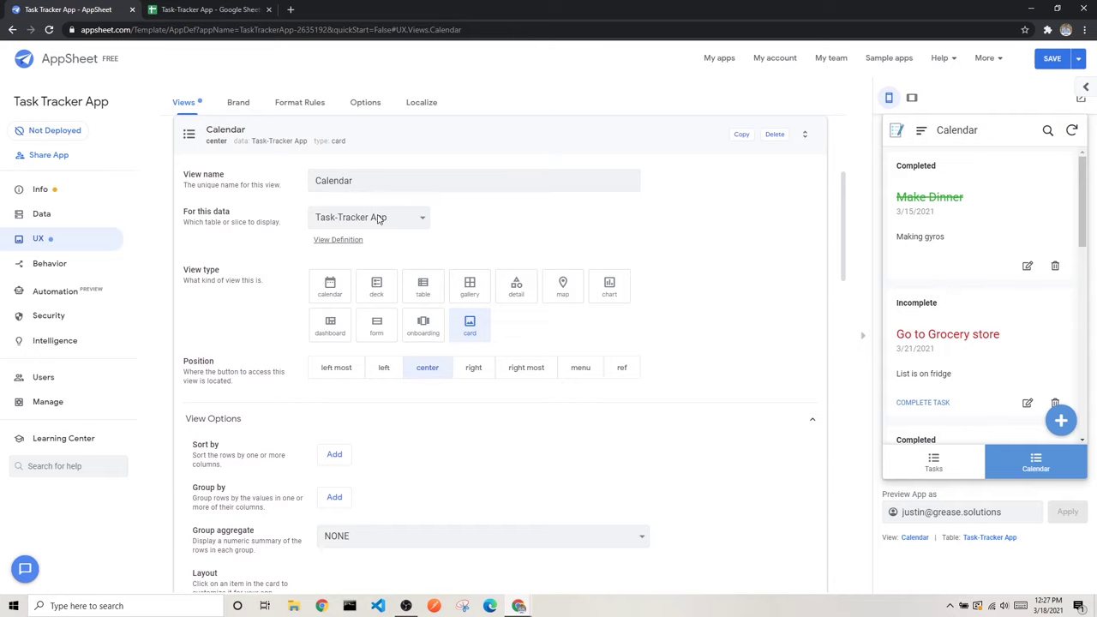
Step: Point the Calendar view at Incomplete Tasks (slice) and make it a calendar type
{"action": "left_click", "coordinate": [404, 219]}
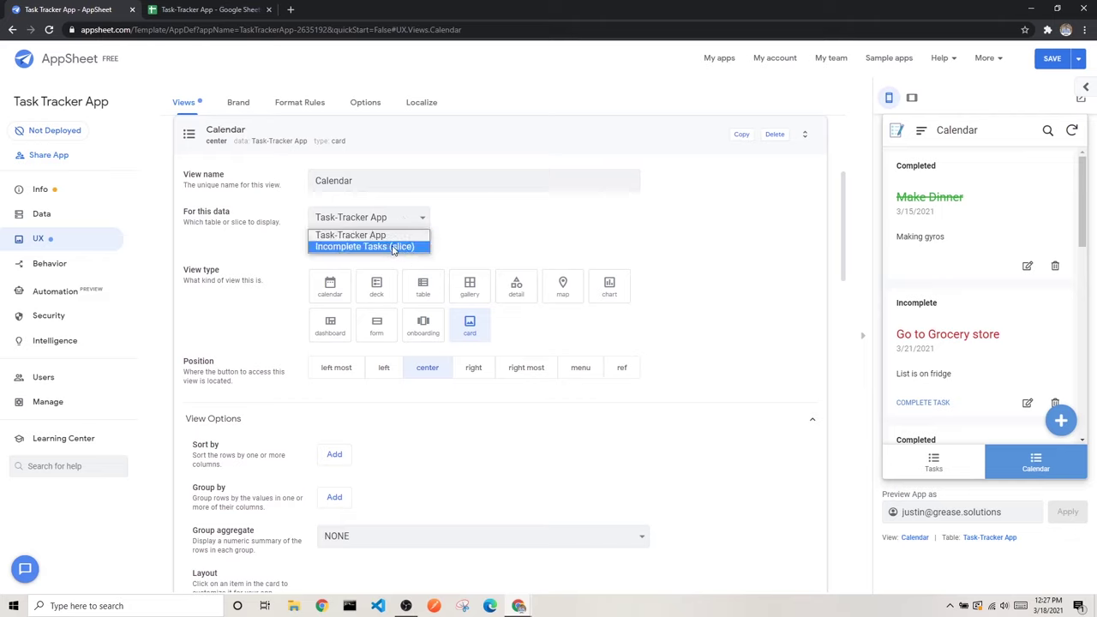
{"action": "left_click", "coordinate": [406, 251]}
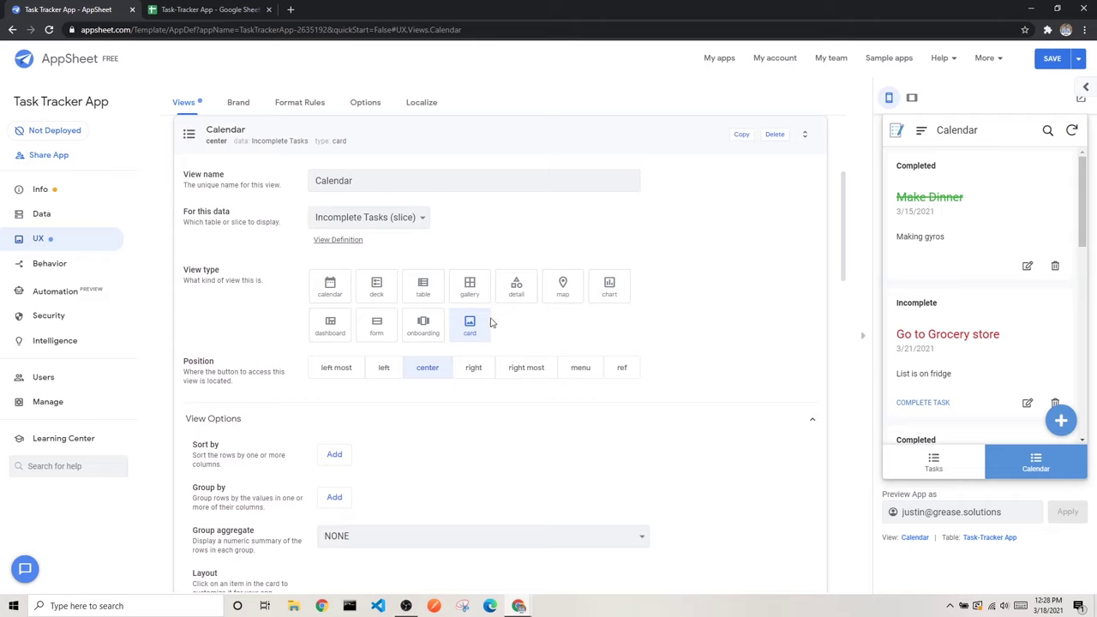
{"action": "left_click", "coordinate": [335, 292]}
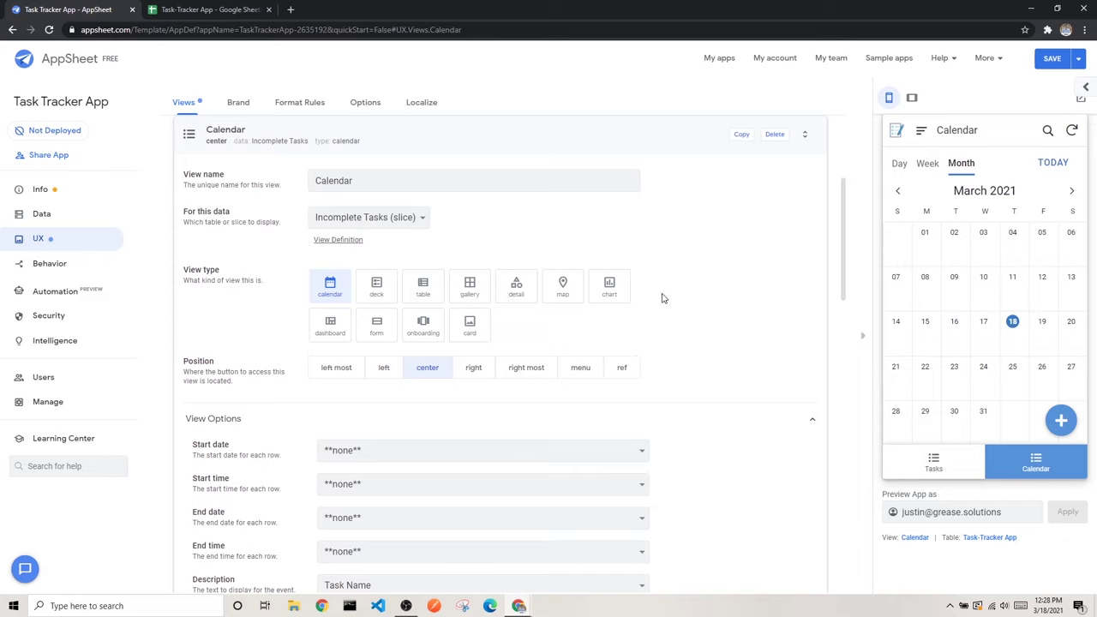
{"action": "scroll", "coordinate": [660, 269], "scroll_direction": "down", "scroll_amount": 3}
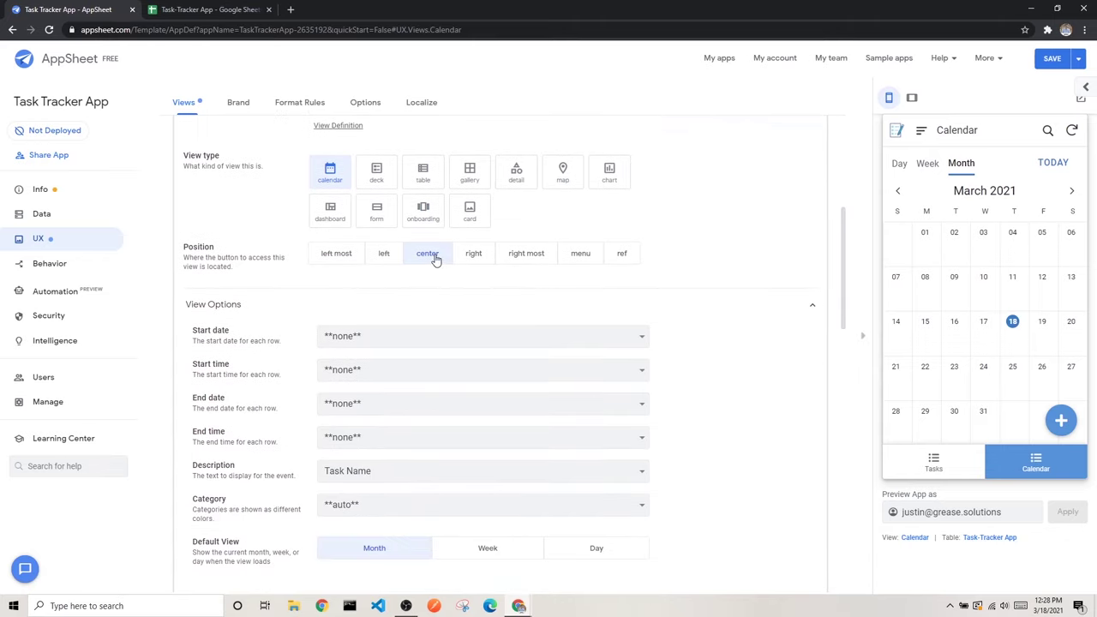
Step: Try the left, far-right and menu positions, then settle the Calendar view on right
{"action": "left_click", "coordinate": [473, 259]}
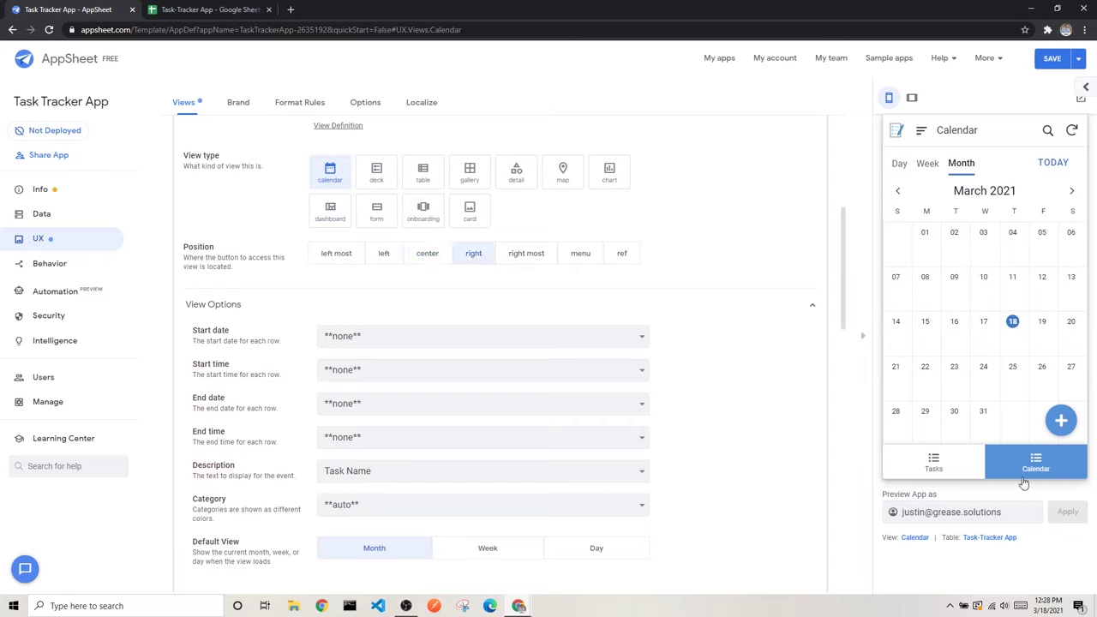
{"action": "left_click", "coordinate": [347, 257]}
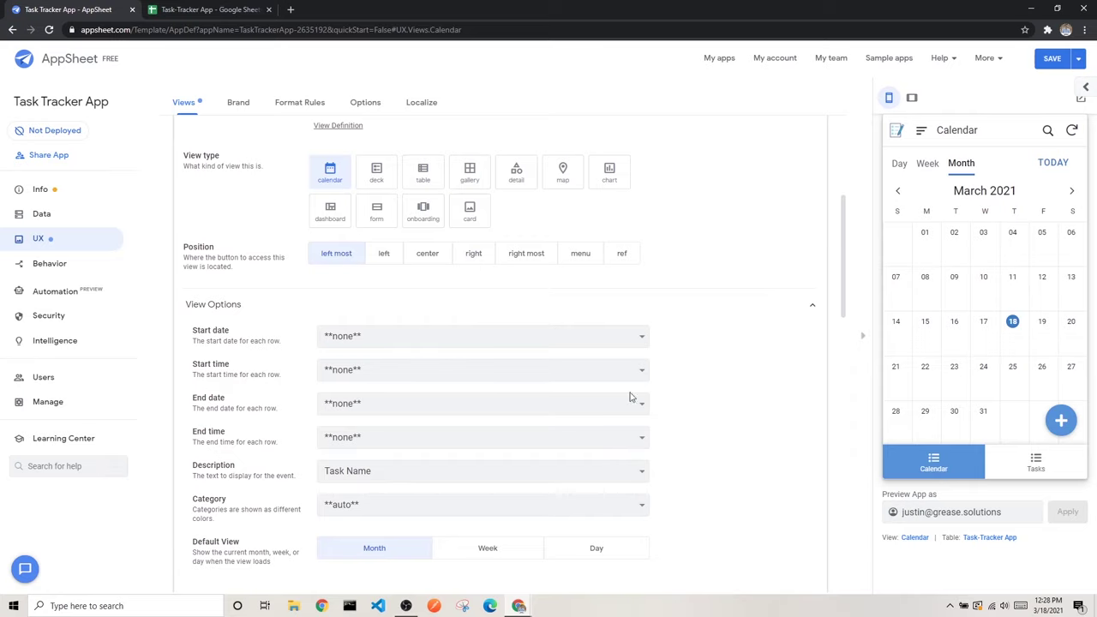
{"action": "left_click", "coordinate": [517, 255]}
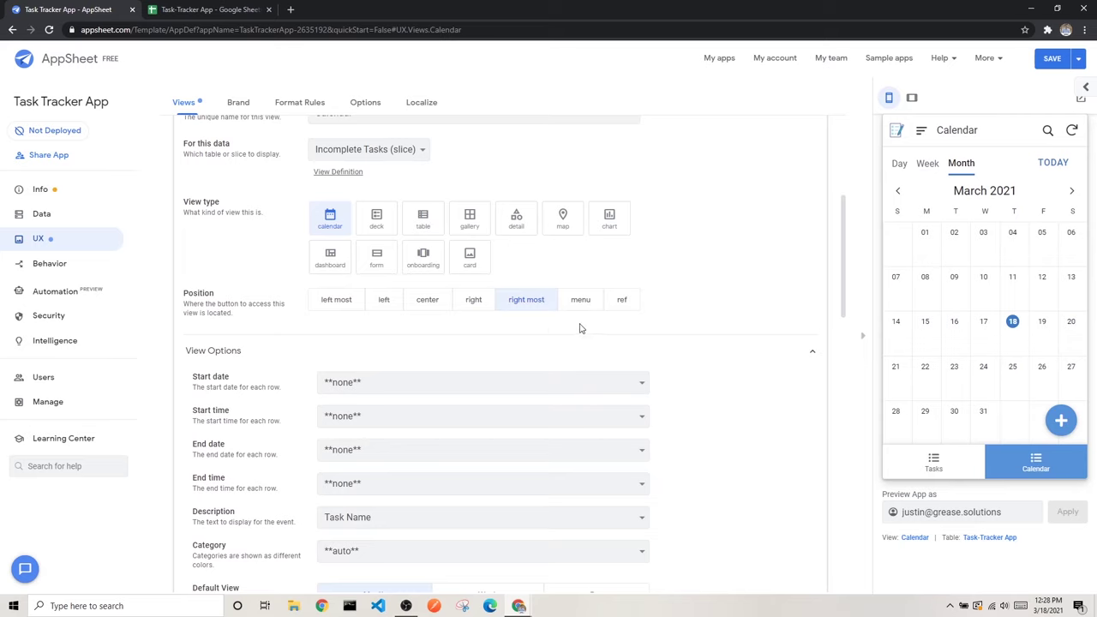
{"action": "scroll", "coordinate": [529, 317], "scroll_direction": "down", "scroll_amount": 1}
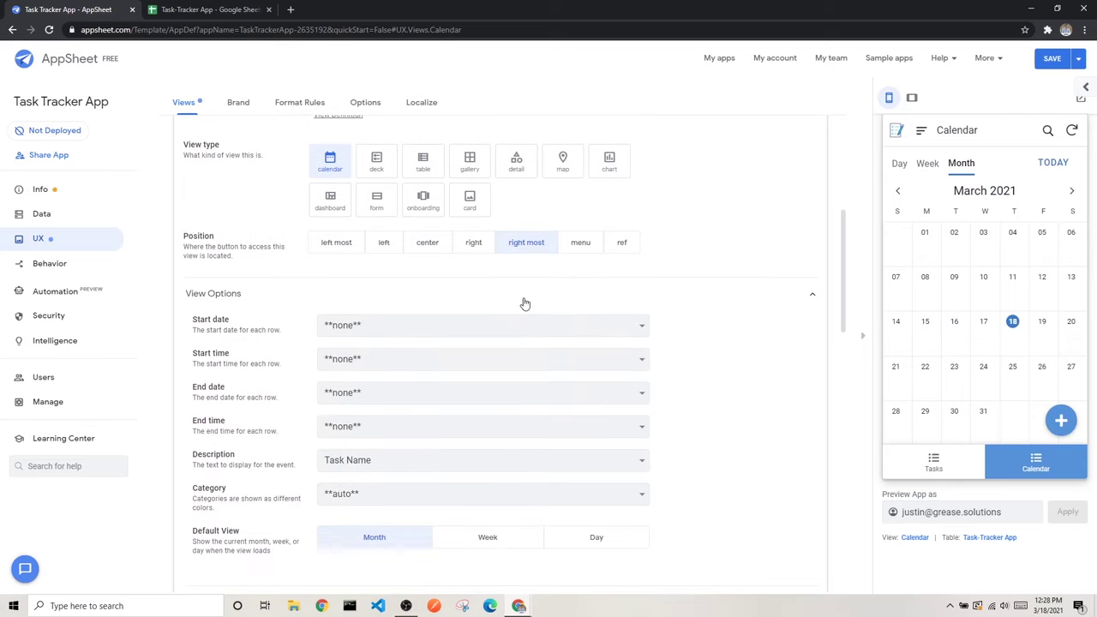
{"action": "left_click", "coordinate": [580, 248]}
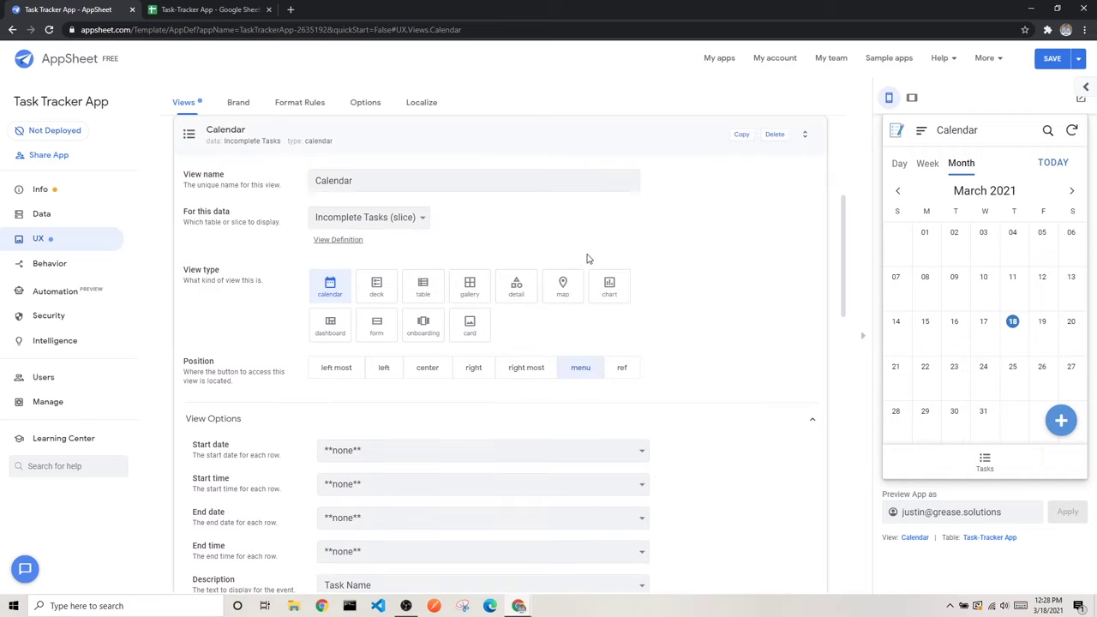
{"action": "left_click", "coordinate": [921, 130]}
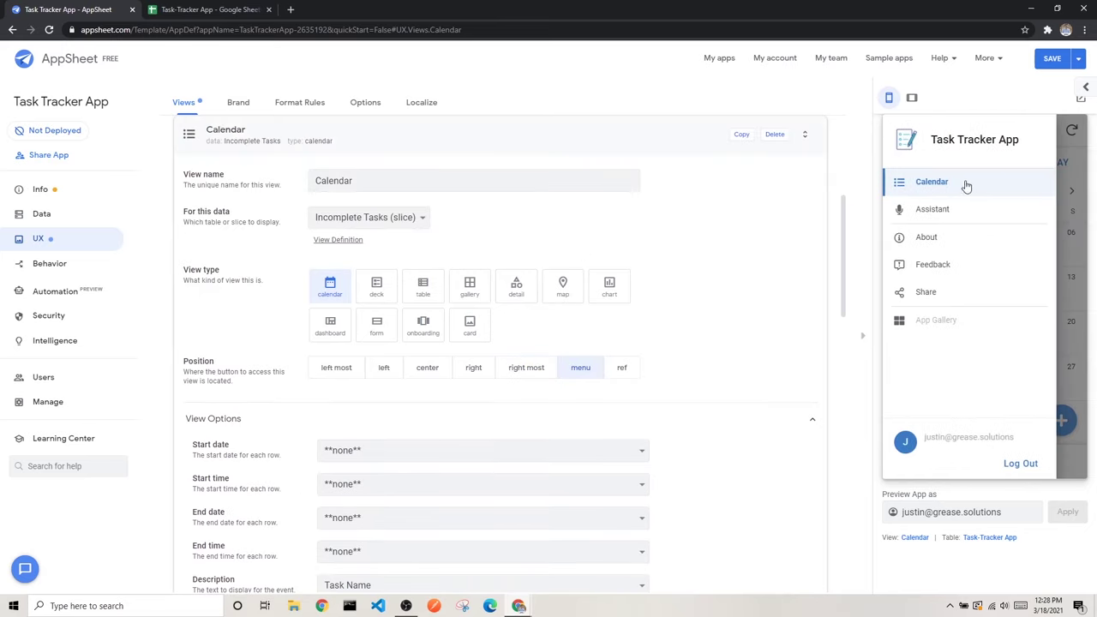
{"action": "left_click", "coordinate": [1085, 227]}
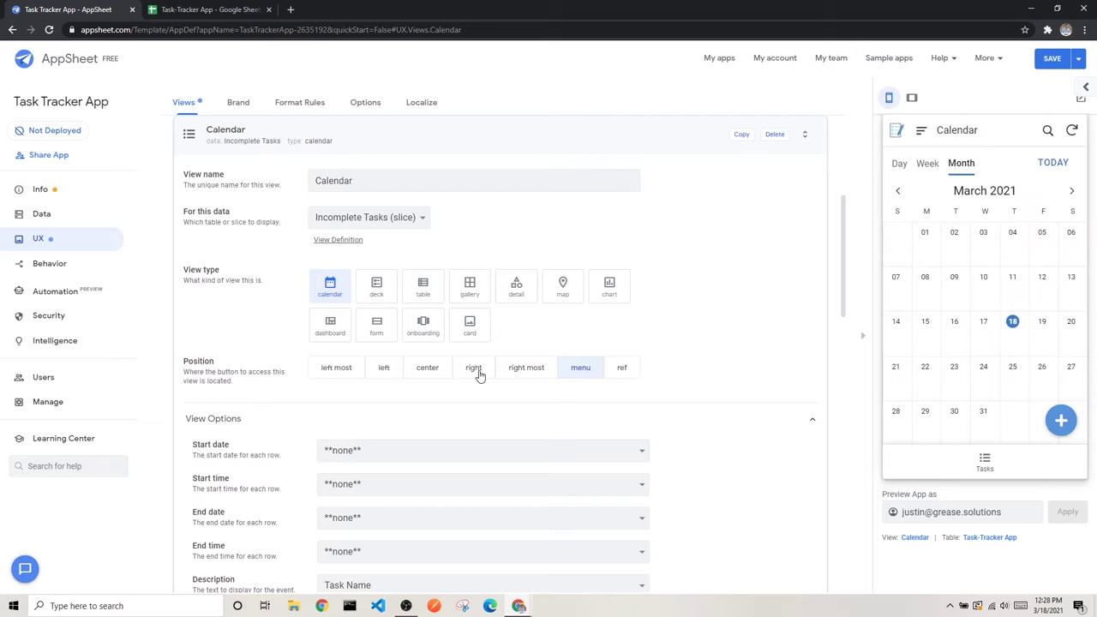
{"action": "left_click", "coordinate": [478, 372]}
{"action": "scroll", "coordinate": [711, 313], "scroll_direction": "down", "scroll_amount": 2}
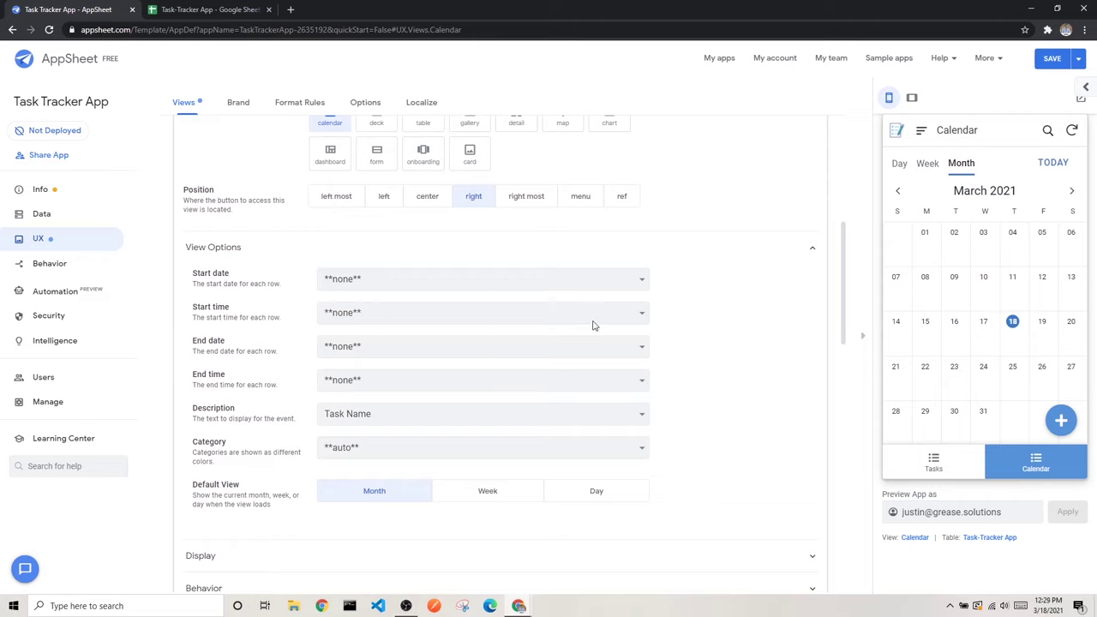
Step: Set Start date, Start time, End date and End time all to Due Date
{"action": "left_click", "coordinate": [423, 282]}
{"action": "left_click", "coordinate": [369, 308]}
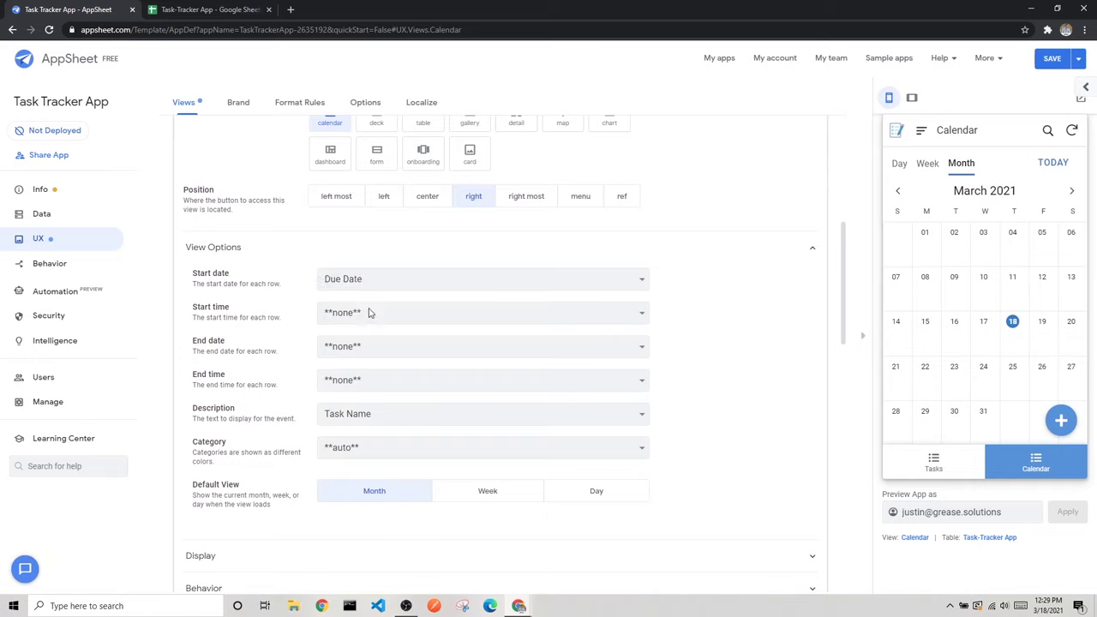
{"action": "left_click", "coordinate": [377, 315]}
{"action": "left_click", "coordinate": [367, 341]}
{"action": "left_click", "coordinate": [371, 347]}
{"action": "left_click", "coordinate": [364, 377]}
{"action": "left_click", "coordinate": [370, 384]}
{"action": "left_click", "coordinate": [367, 410]}
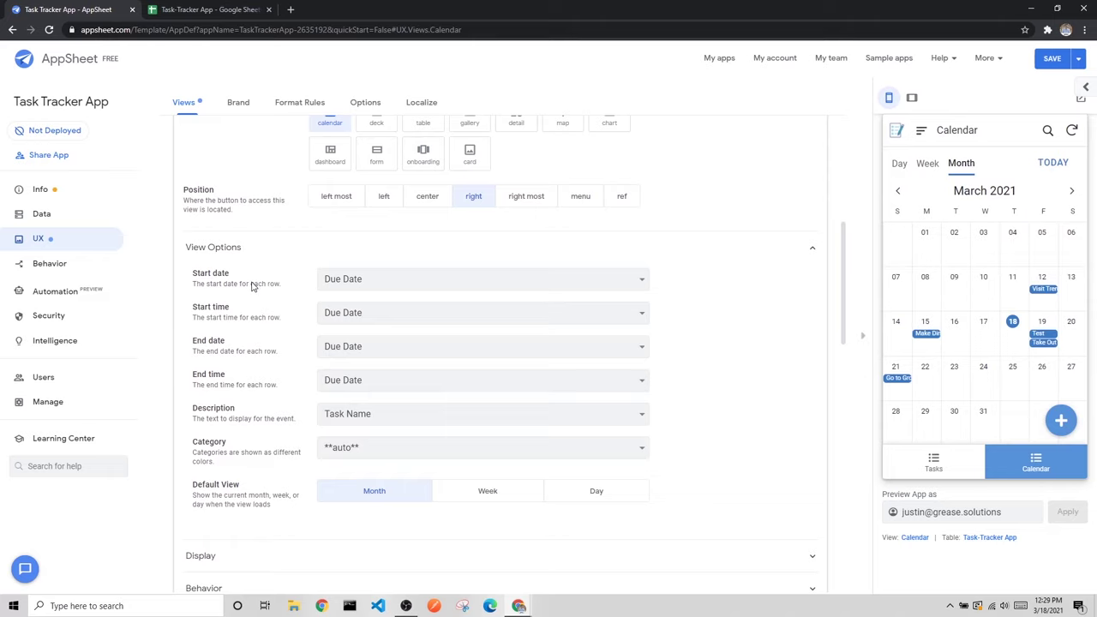
{"action": "left_click", "coordinate": [223, 9]}
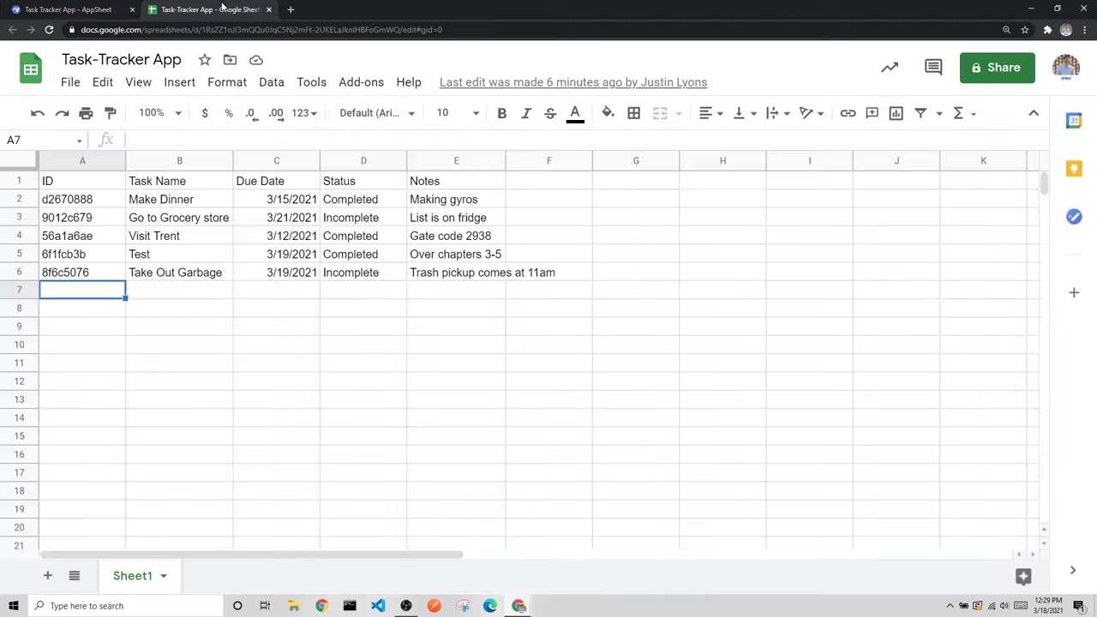
{"action": "left_click", "coordinate": [552, 183]}
{"action": "left_click", "coordinate": [650, 188]}
{"action": "left_click", "coordinate": [704, 189]}
{"action": "left_click", "coordinate": [556, 182]}
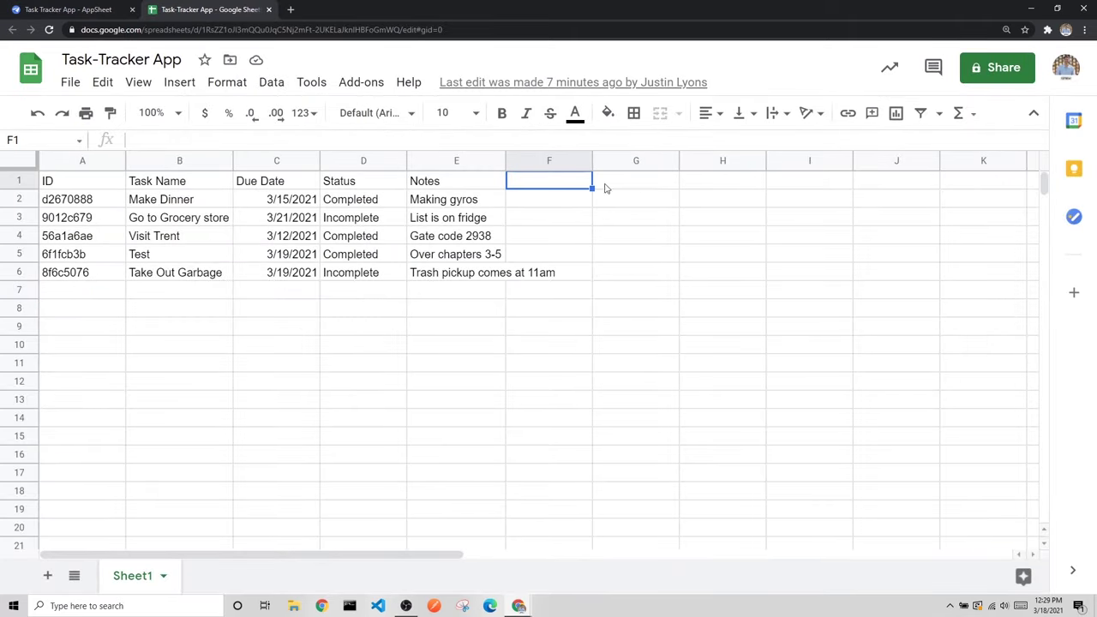
{"action": "left_click", "coordinate": [294, 183]}
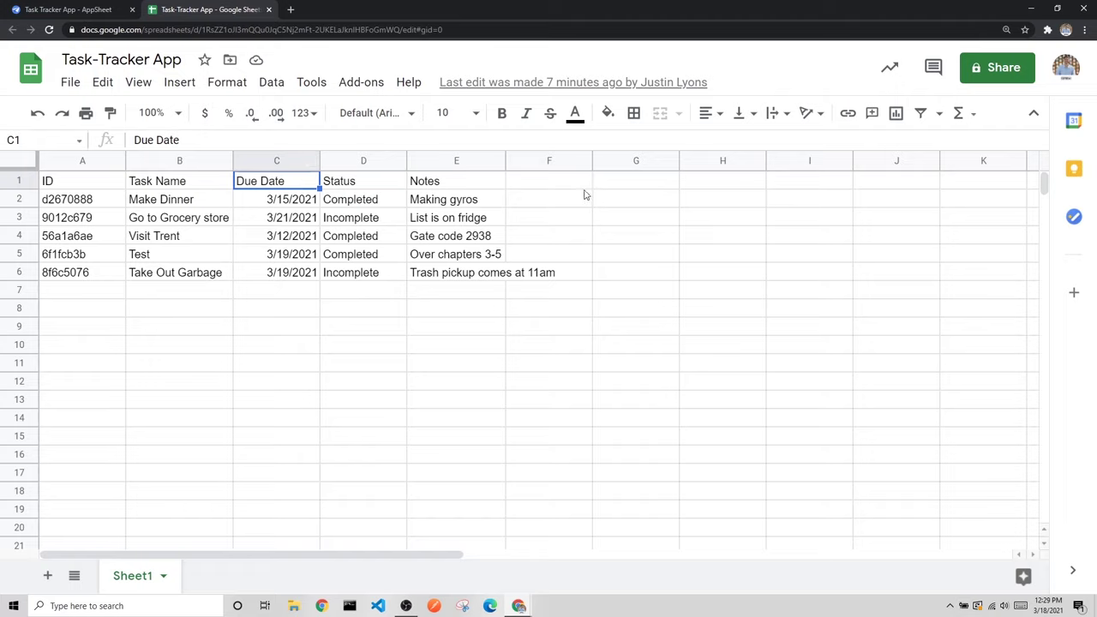
{"action": "left_click", "coordinate": [525, 189]}
{"action": "left_click", "coordinate": [632, 184]}
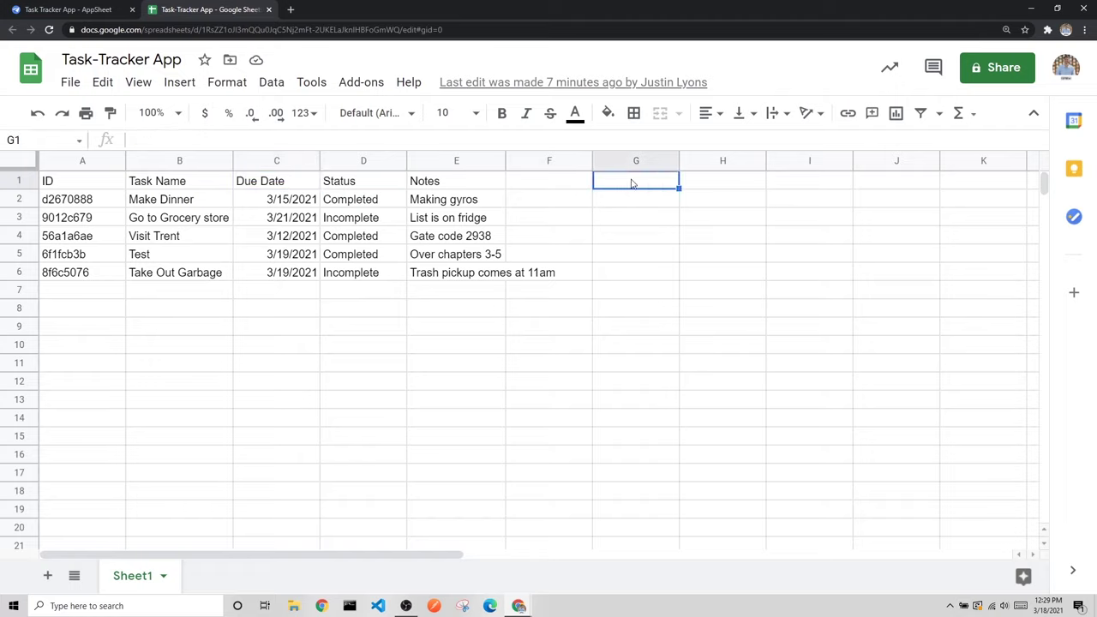
{"action": "left_click", "coordinate": [718, 187]}
{"action": "left_click", "coordinate": [89, 9]}
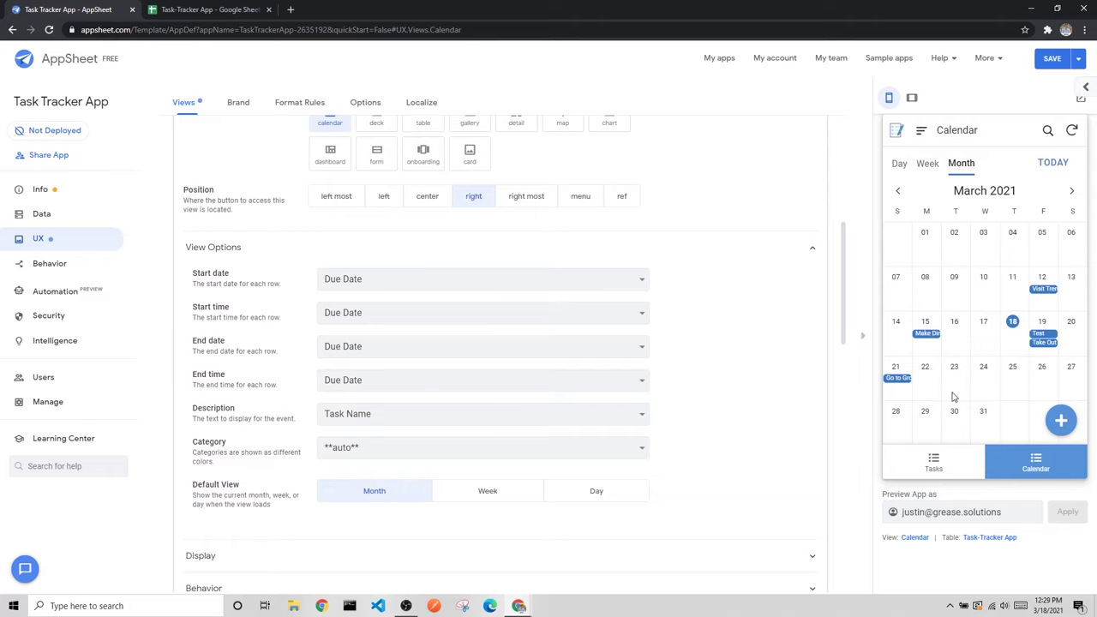
{"action": "scroll", "coordinate": [677, 356], "scroll_direction": "down", "scroll_amount": 1}
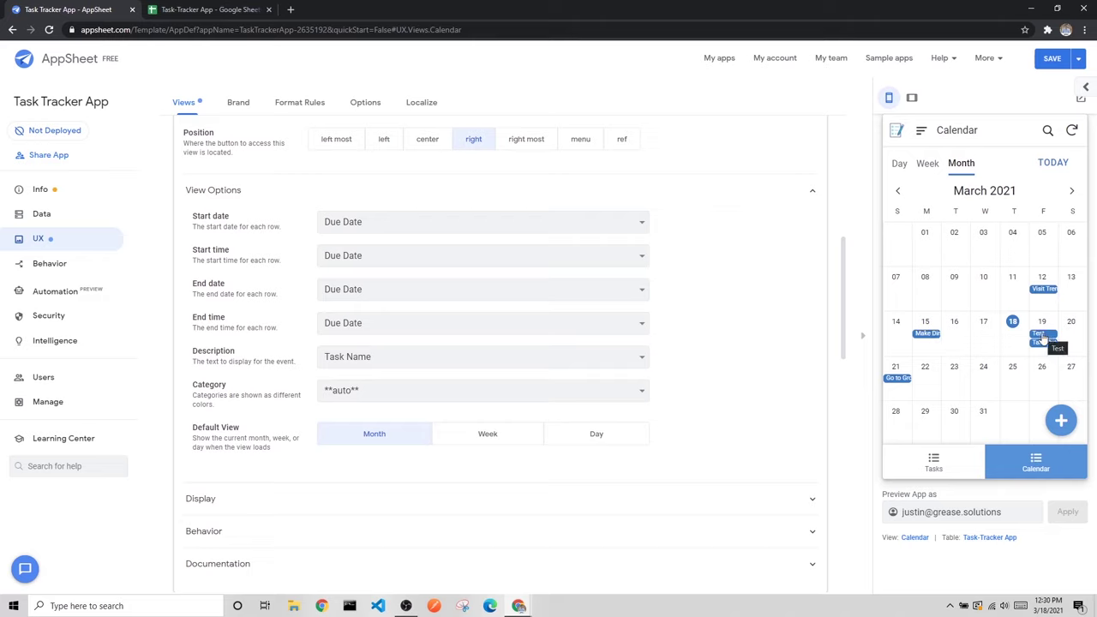
{"action": "scroll", "coordinate": [500, 331], "scroll_direction": "up", "scroll_amount": 2}
{"action": "scroll", "coordinate": [502, 335], "scroll_direction": "up", "scroll_amount": 2}
{"action": "scroll", "coordinate": [514, 343], "scroll_direction": "down", "scroll_amount": 2}
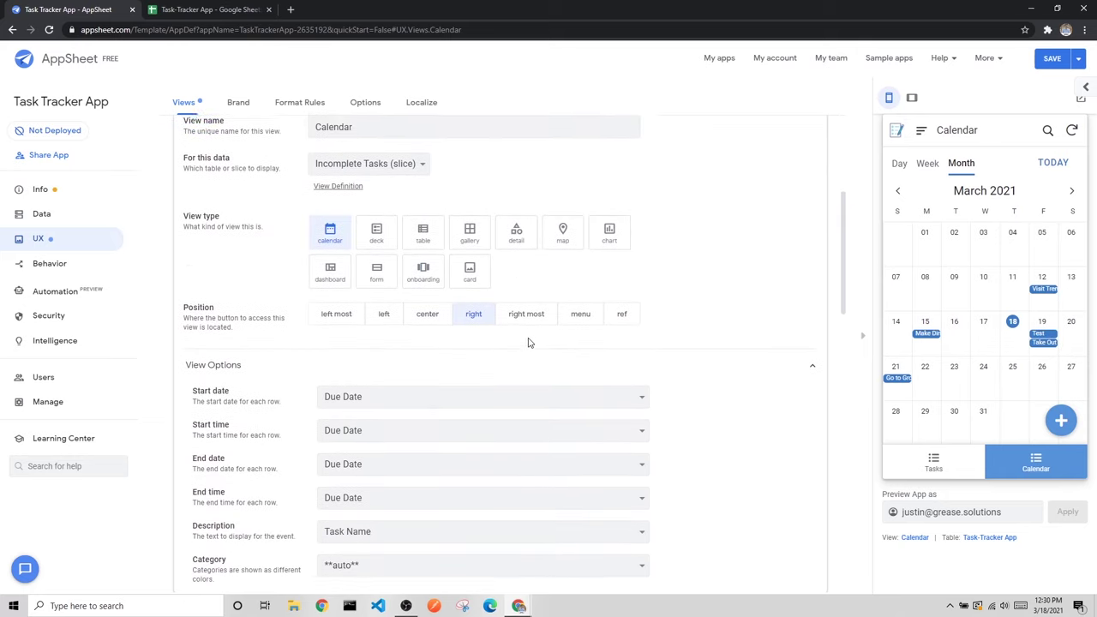
{"action": "scroll", "coordinate": [522, 338], "scroll_direction": "up", "scroll_amount": 2}
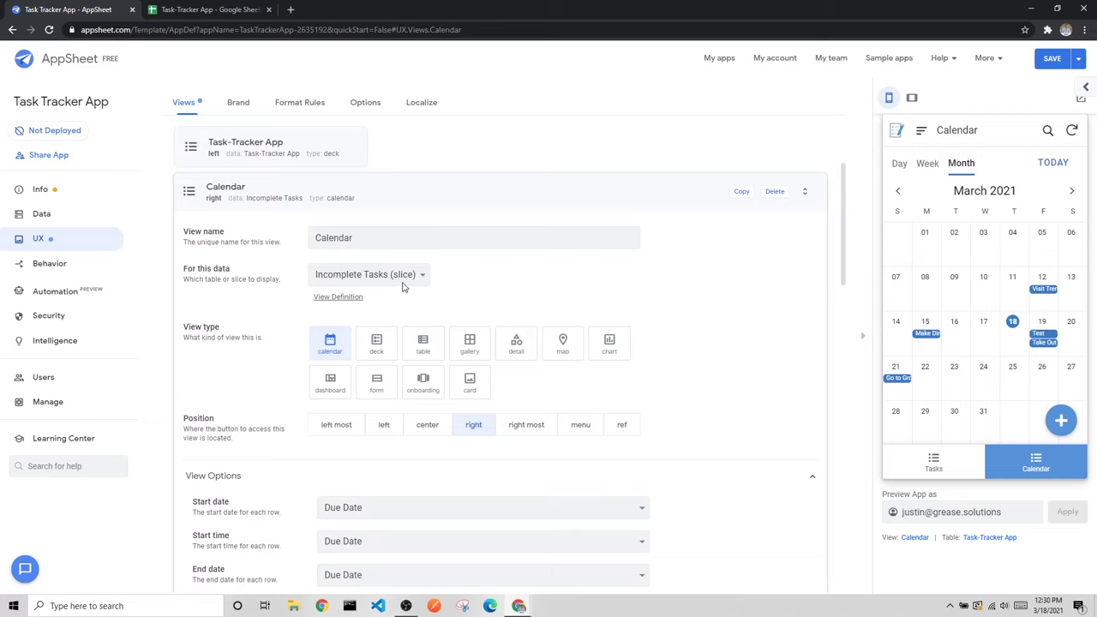
{"action": "scroll", "coordinate": [735, 287], "scroll_direction": "down", "scroll_amount": 4}
{"action": "scroll", "coordinate": [728, 271], "scroll_direction": "down", "scroll_amount": 1}
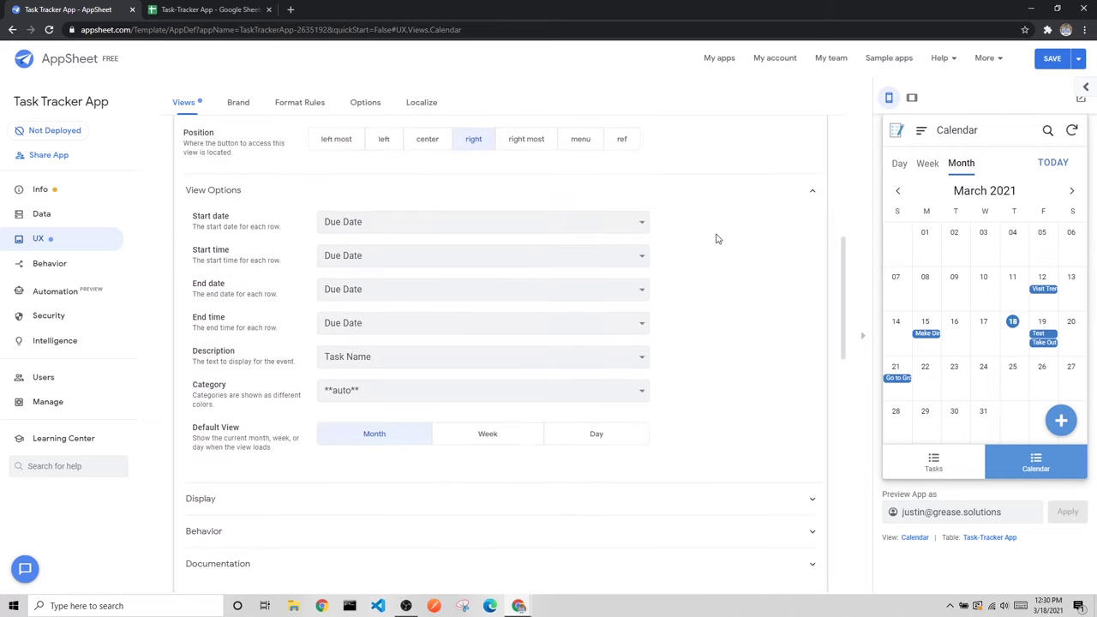
{"action": "left_click", "coordinate": [1047, 65]}
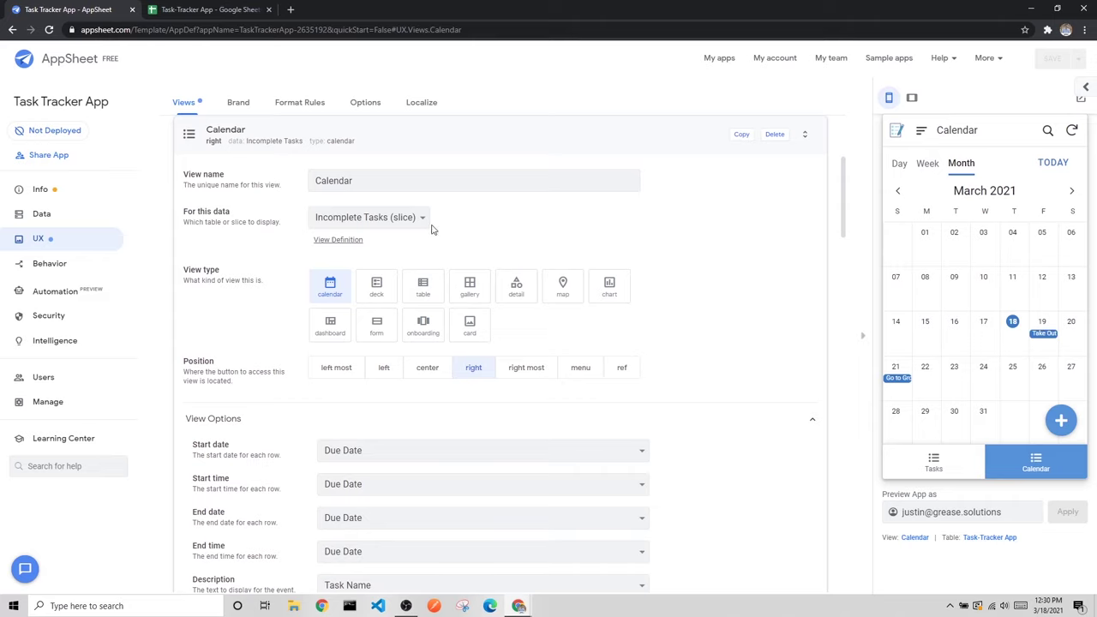
Step: Scroll down to the Calendar view's event description, category and default view settings
{"action": "scroll", "coordinate": [599, 247], "scroll_direction": "down", "scroll_amount": 3}
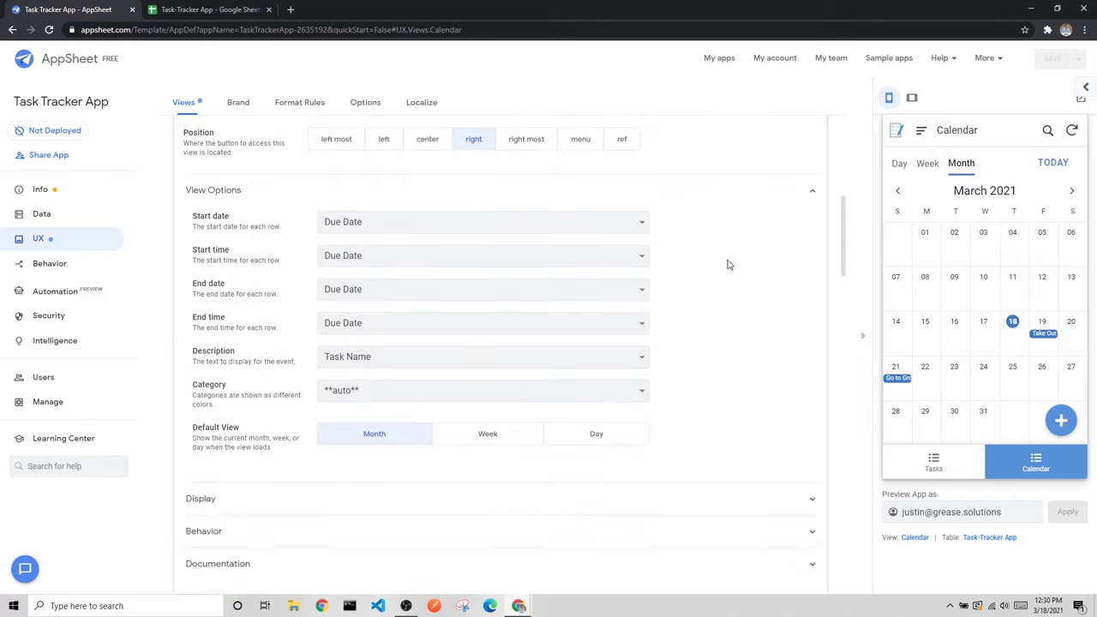
{"action": "scroll", "coordinate": [514, 308], "scroll_direction": "down", "scroll_amount": 1}
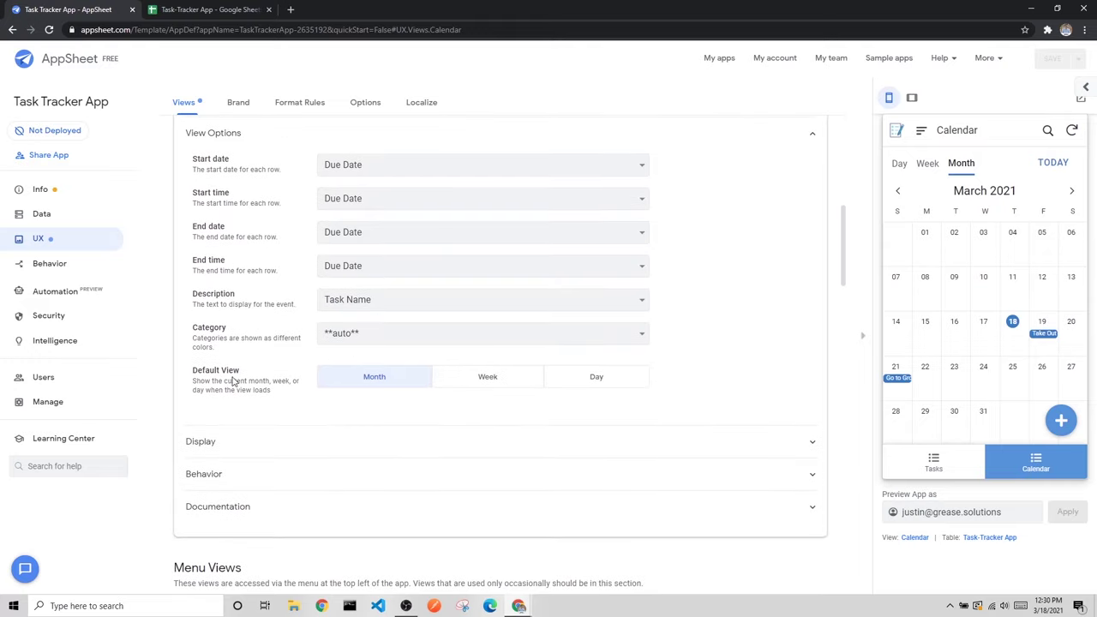
Step: Keep the calendar's default view on Month after trying Week and Day, then expand Display
{"action": "left_click", "coordinate": [470, 388]}
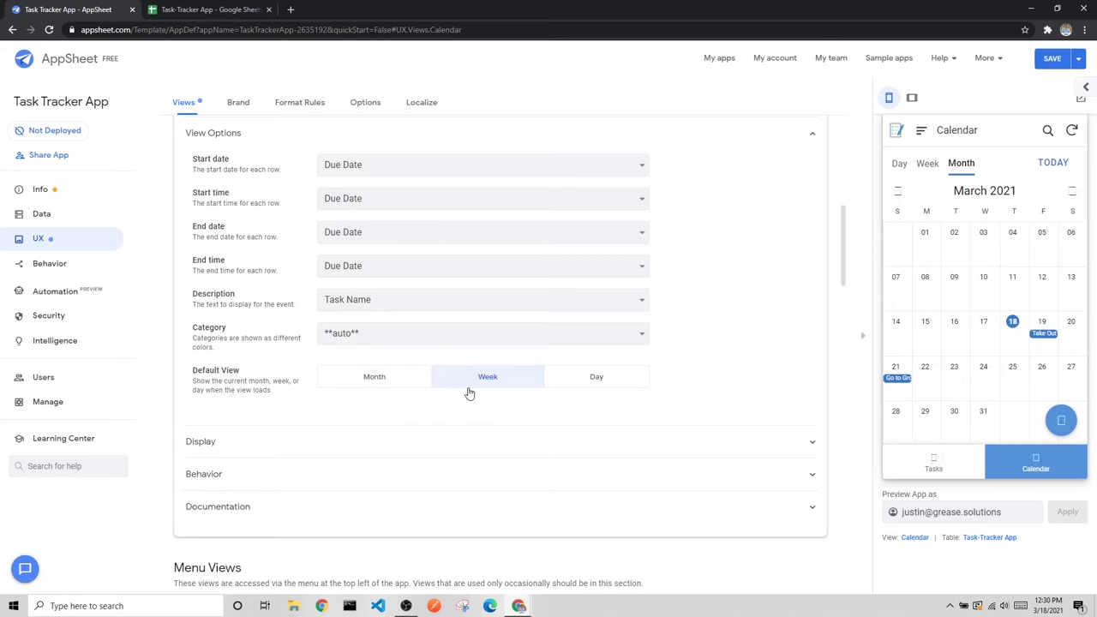
{"action": "left_click", "coordinate": [595, 375]}
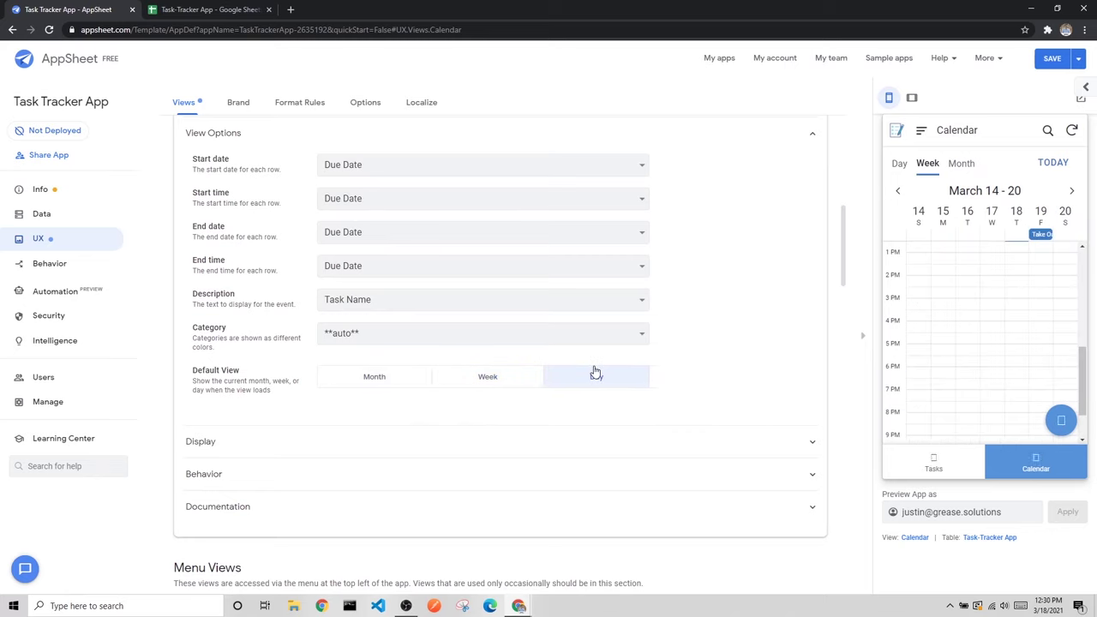
{"action": "left_click", "coordinate": [370, 386]}
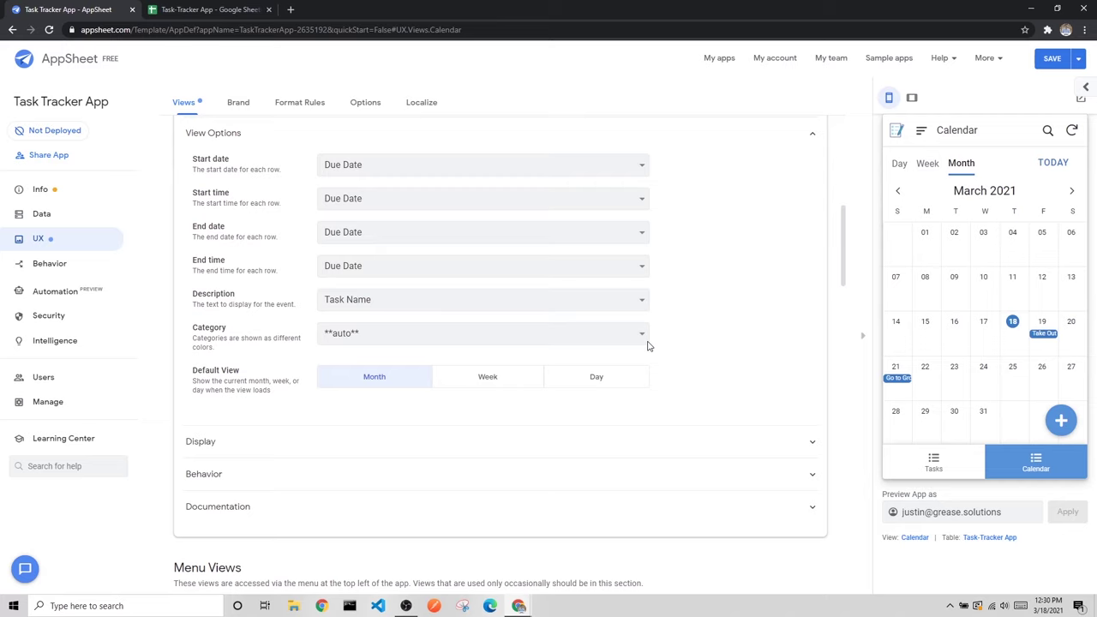
{"action": "scroll", "coordinate": [698, 309], "scroll_direction": "down", "scroll_amount": 1}
{"action": "left_click", "coordinate": [410, 386]}
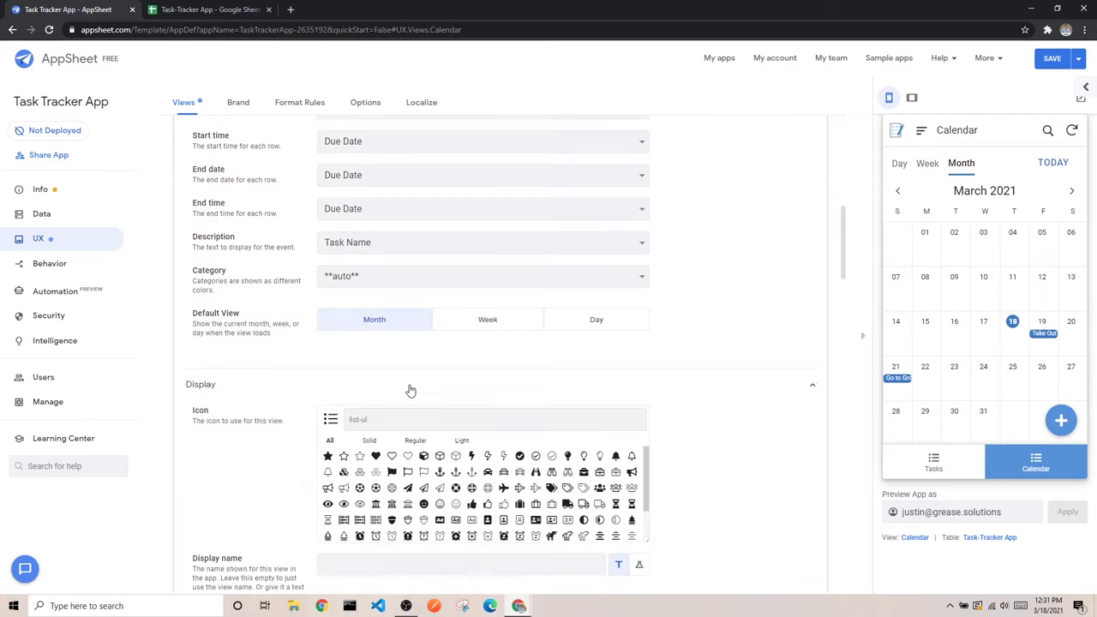
Step: Give the Calendar view a calendar icon and bring up its Show if expression editor
{"action": "scroll", "coordinate": [412, 390], "scroll_direction": "down", "scroll_amount": 2}
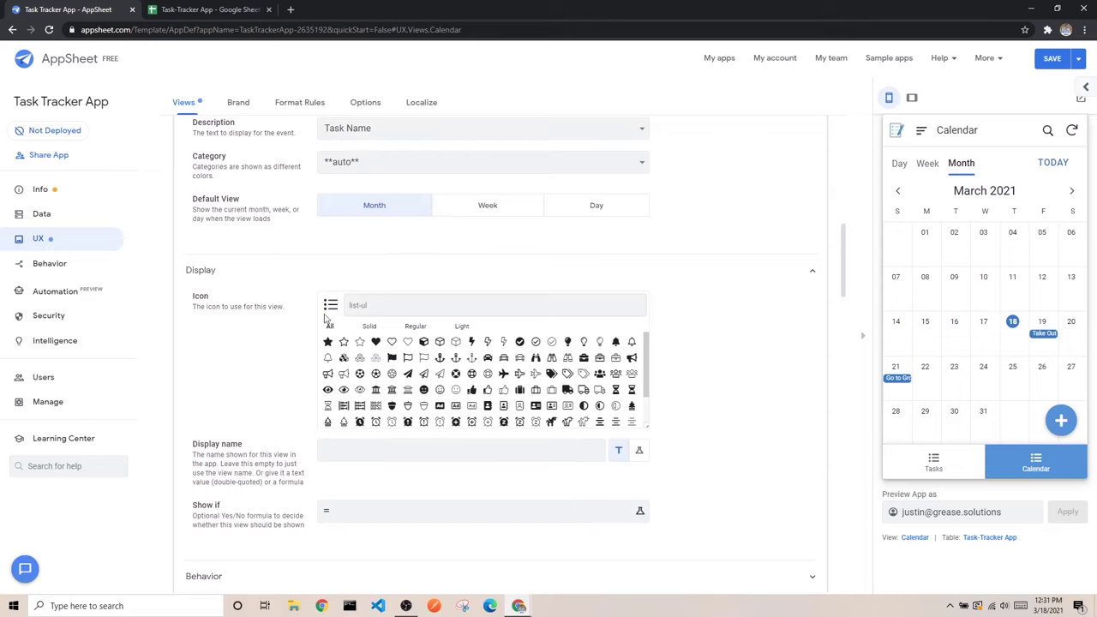
{"action": "type", "text": "calen"}
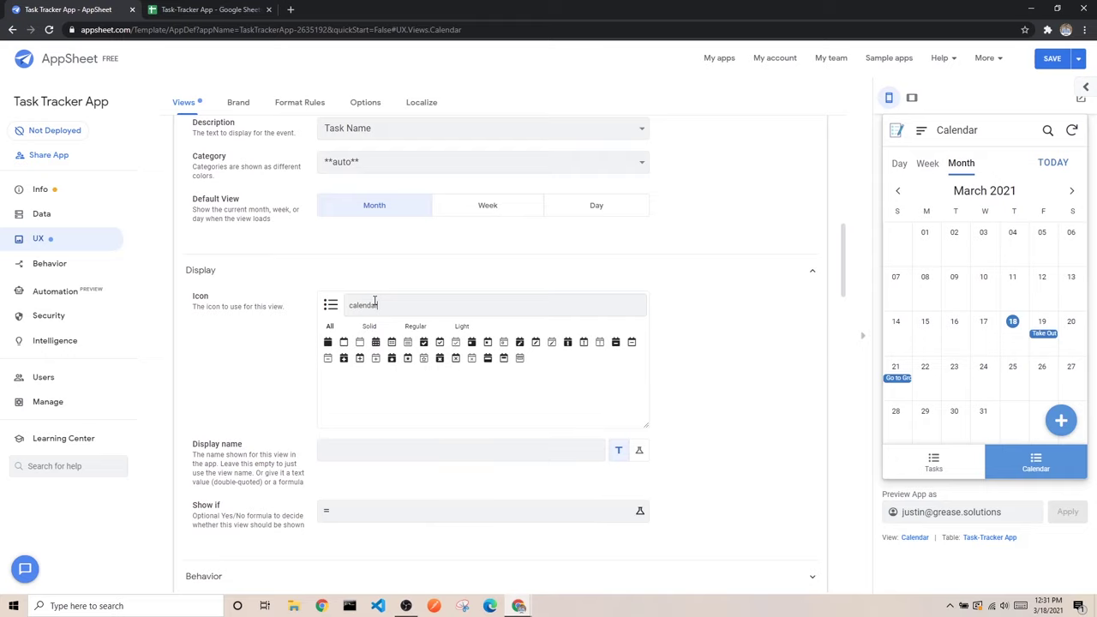
{"action": "type", "text": "dar"}
{"action": "left_click", "coordinate": [391, 342]}
{"action": "scroll", "coordinate": [264, 405], "scroll_direction": "down", "scroll_amount": 2}
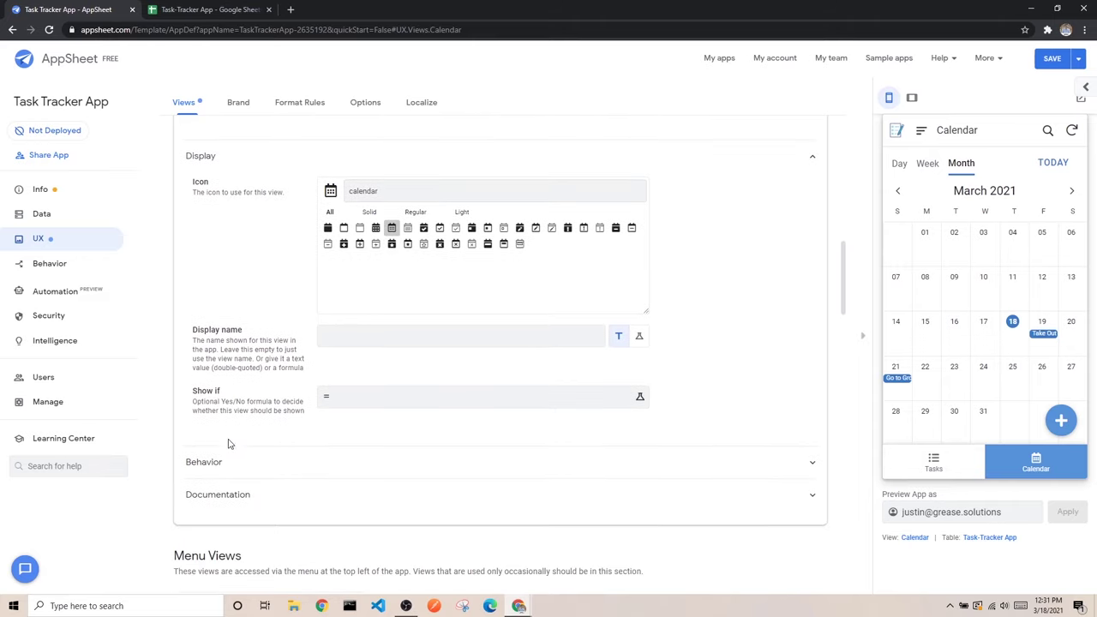
{"action": "left_click", "coordinate": [359, 406]}
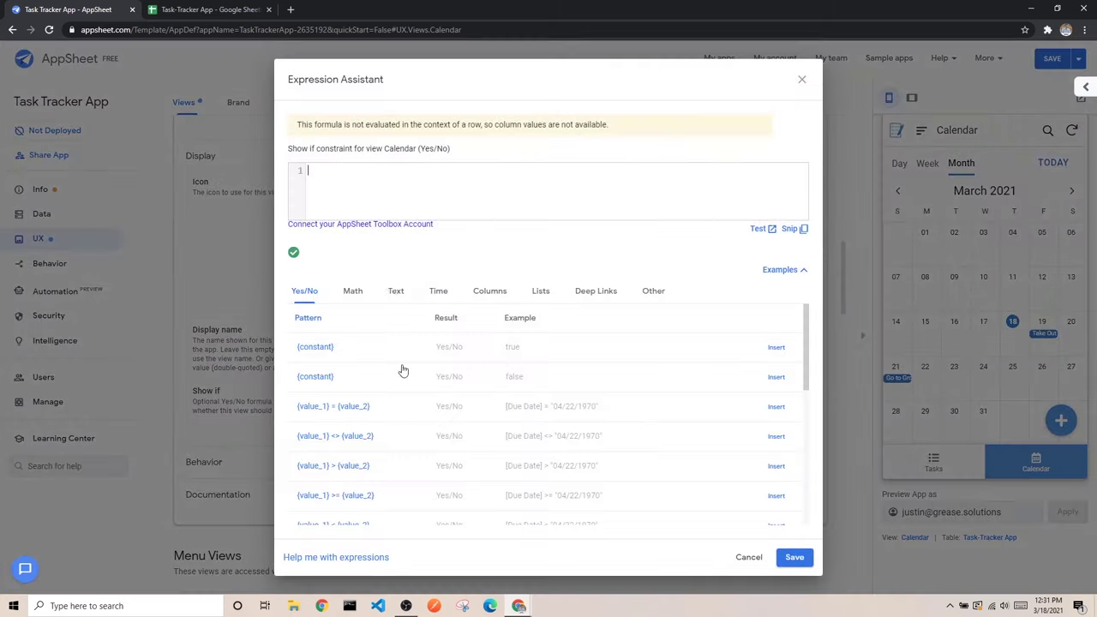
Step: Leave Show if blank, briefly check the Behavior section, and return to View Options
{"action": "left_click", "coordinate": [801, 79]}
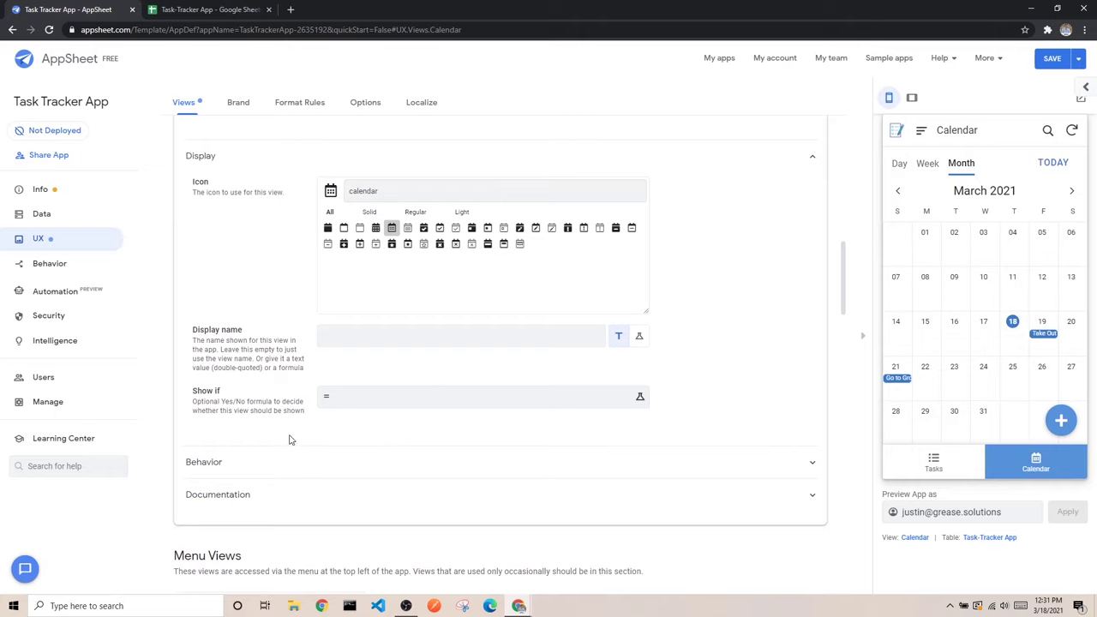
{"action": "left_click", "coordinate": [285, 463]}
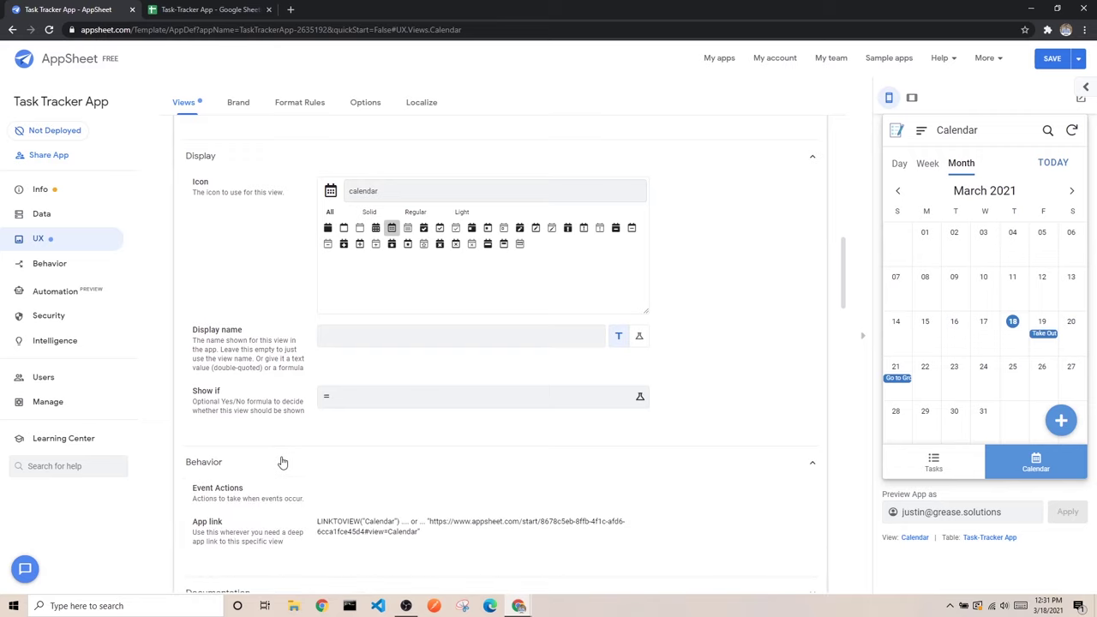
{"action": "scroll", "coordinate": [287, 458], "scroll_direction": "down", "scroll_amount": 1}
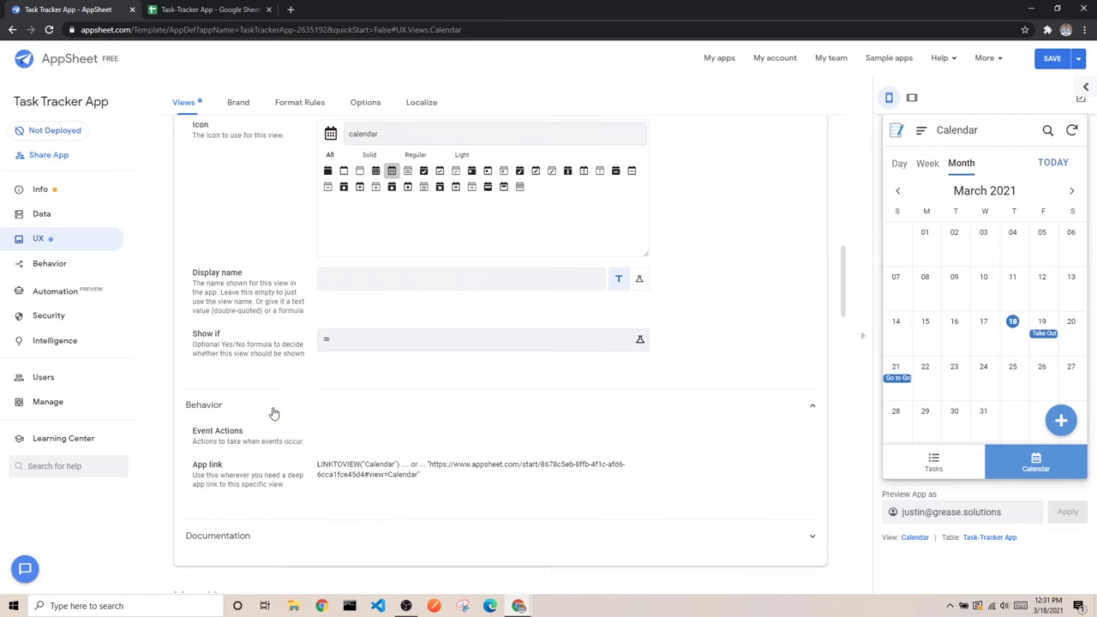
{"action": "left_click", "coordinate": [273, 413]}
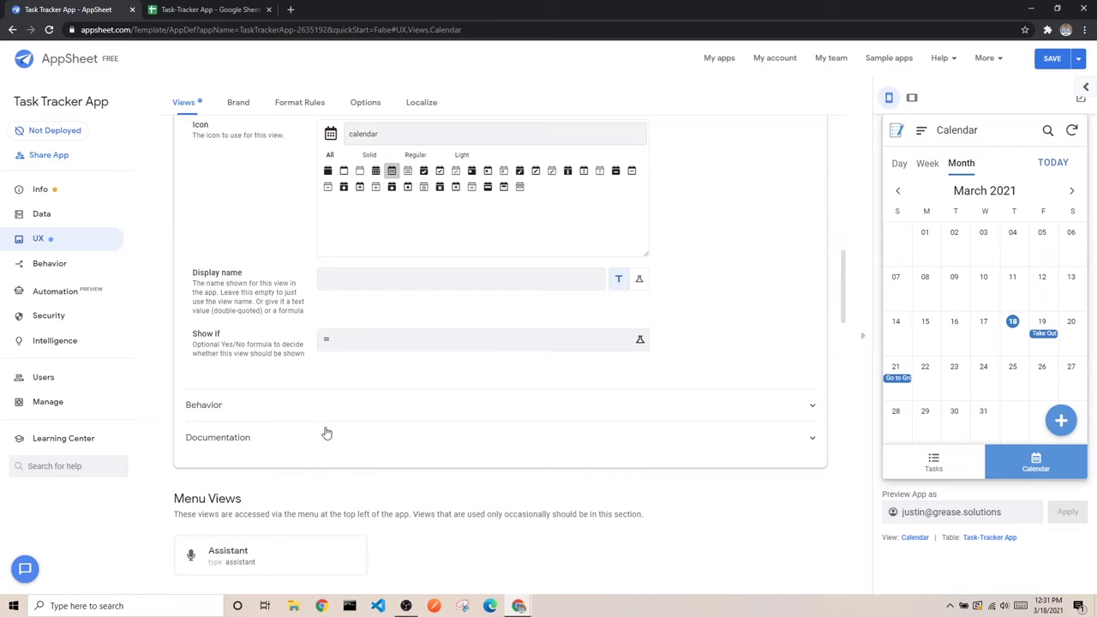
{"action": "scroll", "coordinate": [327, 433], "scroll_direction": "up", "scroll_amount": 4}
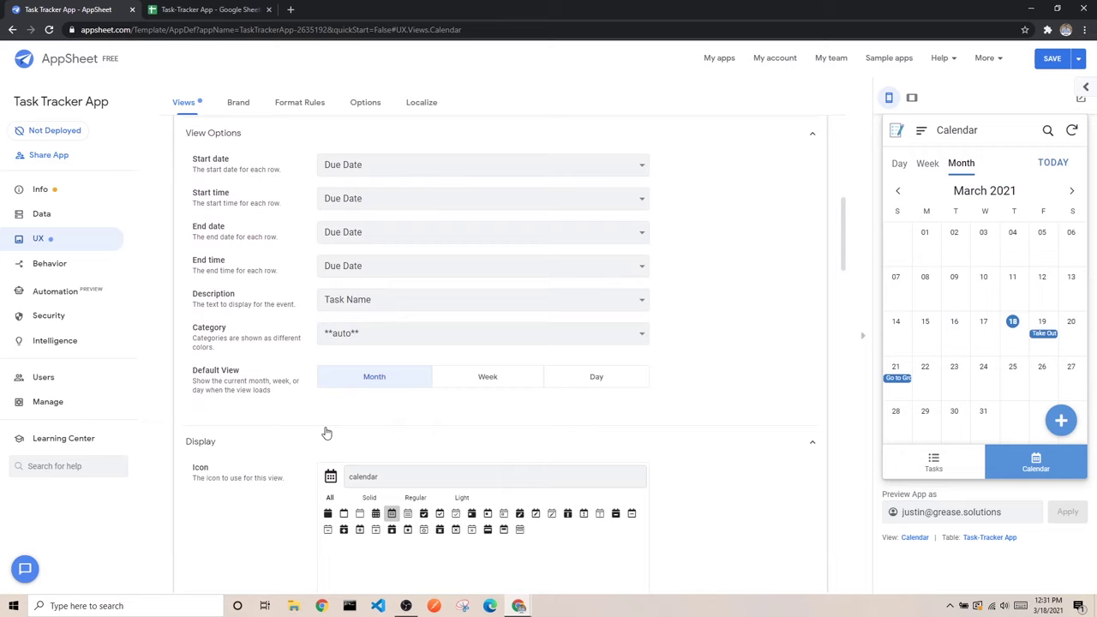
{"action": "scroll", "coordinate": [326, 433], "scroll_direction": "up", "scroll_amount": 1}
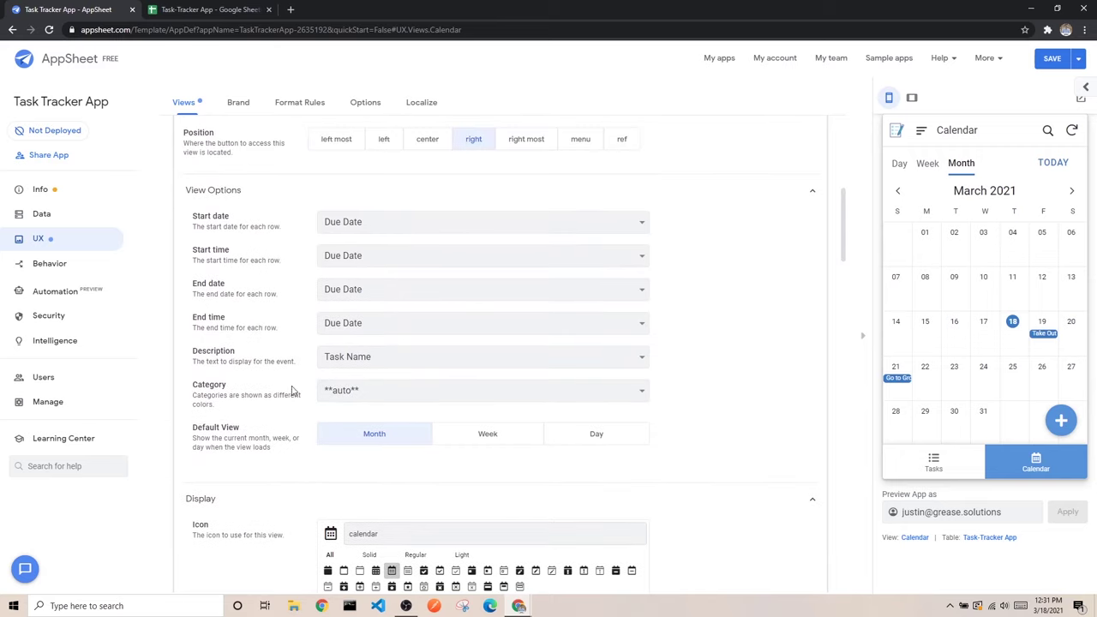
Step: Set the Calendar view's event Category to Status
{"action": "left_click_drag", "start_coordinate": [193, 386], "coordinate": [226, 386]}
{"action": "left_click", "coordinate": [194, 402]}
{"action": "left_click", "coordinate": [640, 389]}
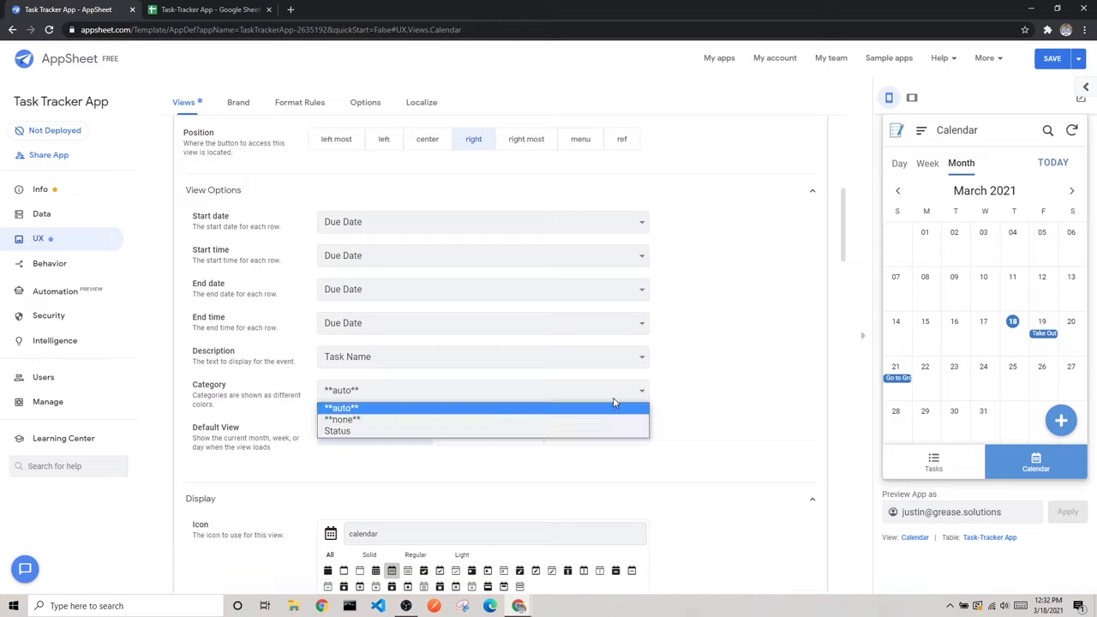
{"action": "left_click", "coordinate": [349, 435]}
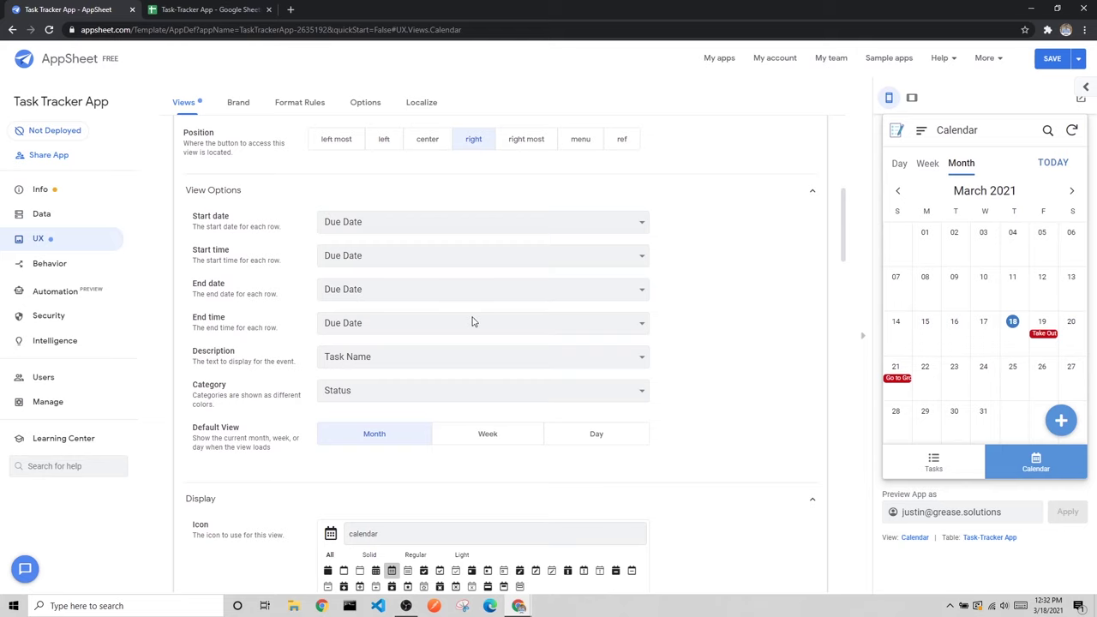
{"action": "scroll", "coordinate": [471, 321], "scroll_direction": "up", "scroll_amount": 3}
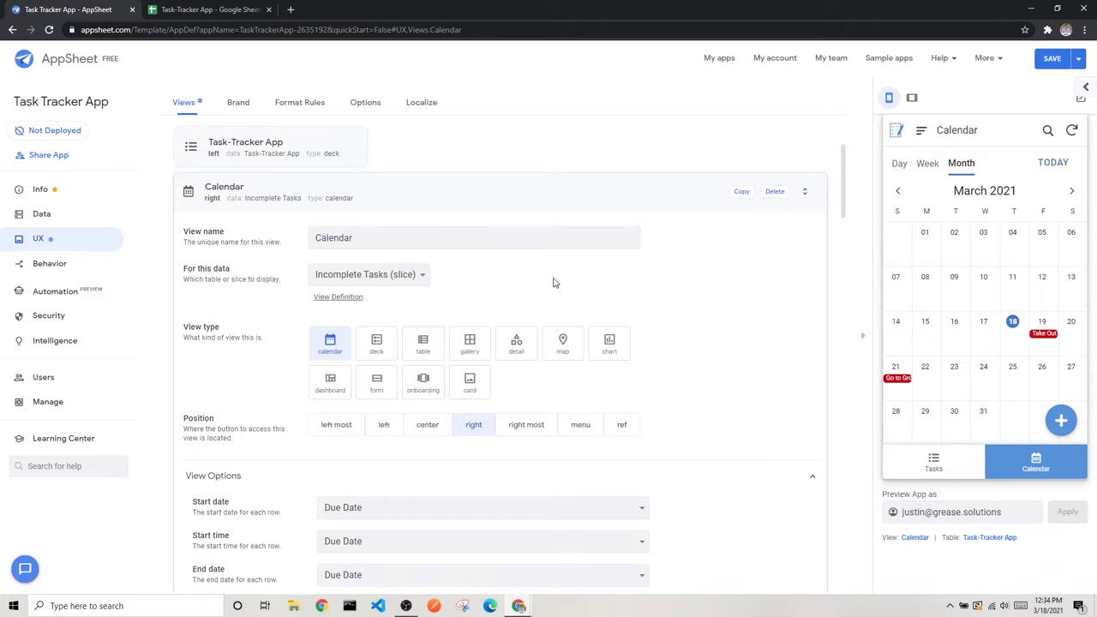
Step: Collapse the Calendar, Task-Tracker App_Detail and Task-Tracker App_Form editors, revealing the Incomplete Tasks ref views
{"action": "left_click", "coordinate": [196, 197]}
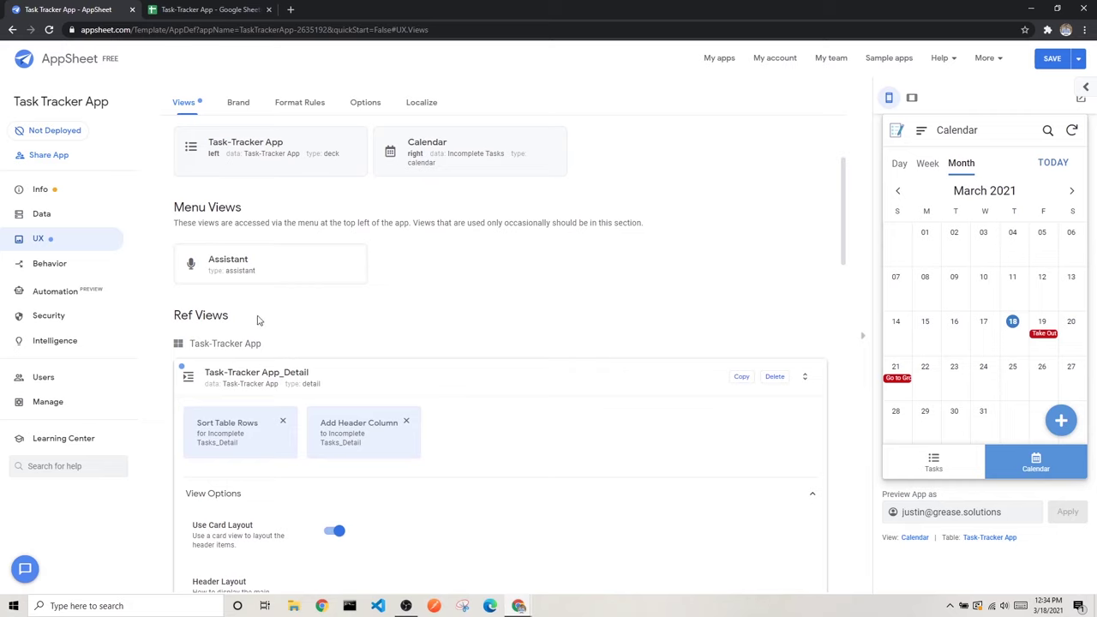
{"action": "left_click", "coordinate": [188, 373]}
{"action": "left_click", "coordinate": [195, 422]}
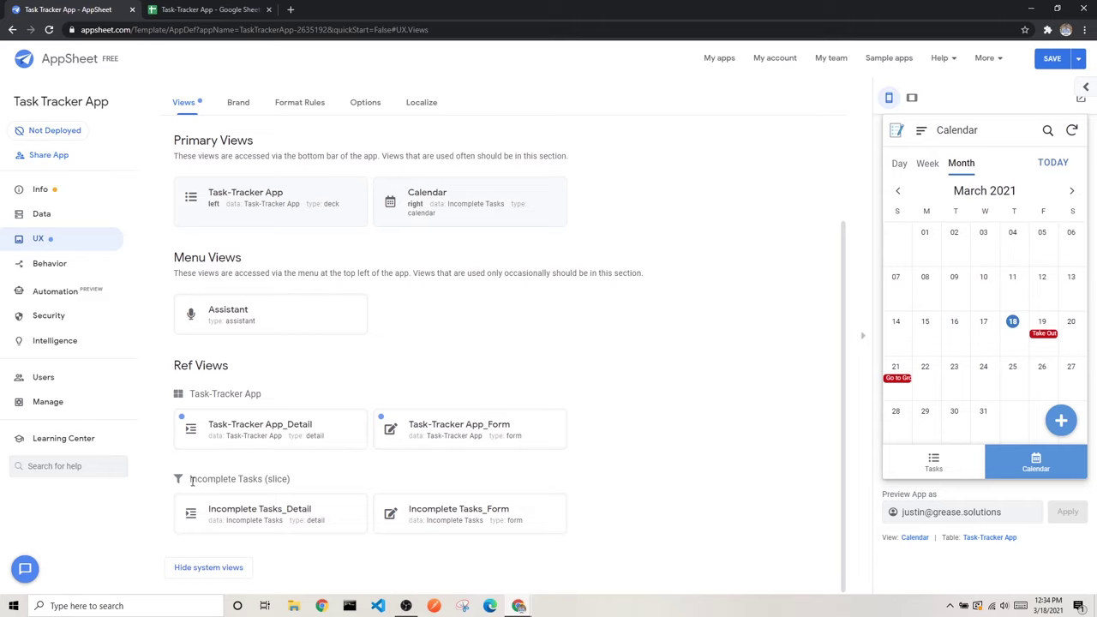
{"action": "left_click_drag", "start_coordinate": [191, 480], "coordinate": [295, 486]}
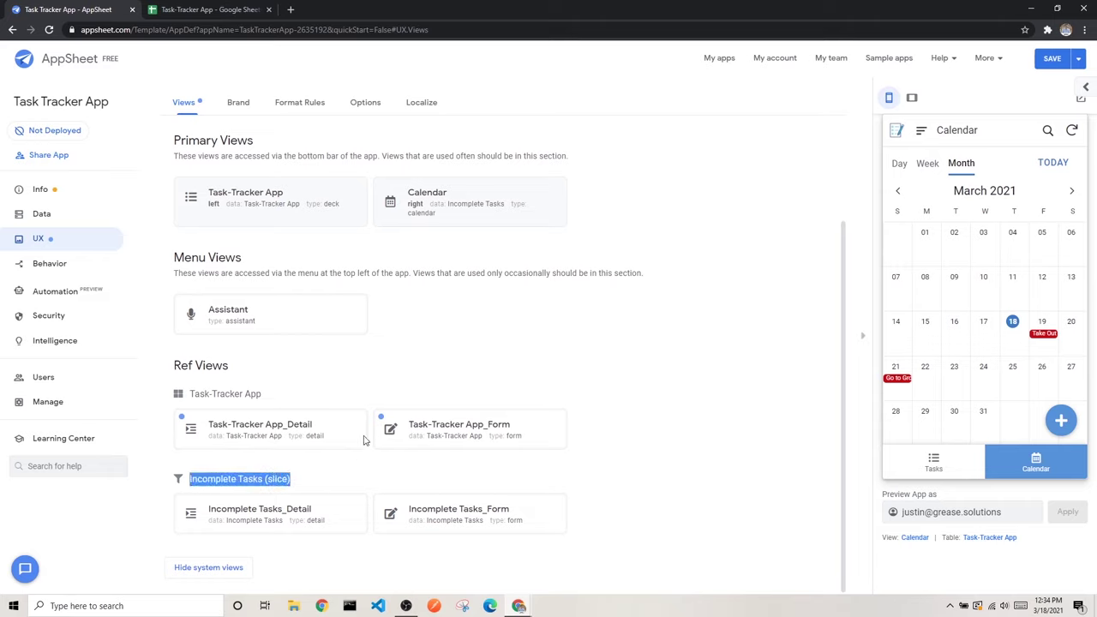
Step: Open the Take Out Garbage task from the calendar's Friday Mar 19 day view in the preview
{"action": "left_click", "coordinate": [333, 473]}
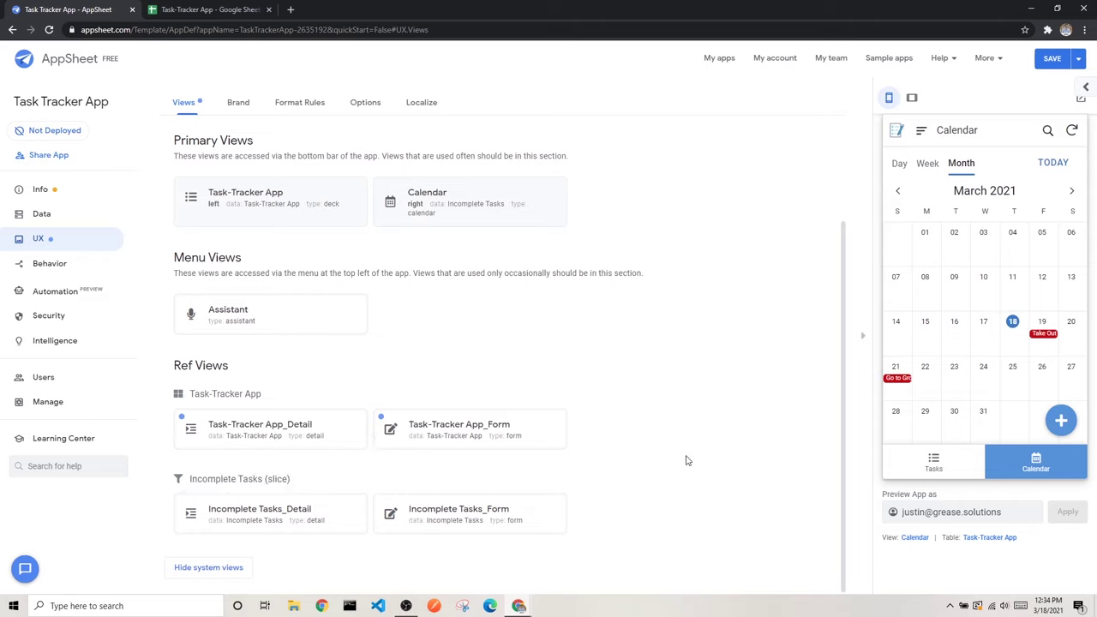
{"action": "left_click", "coordinate": [1044, 342]}
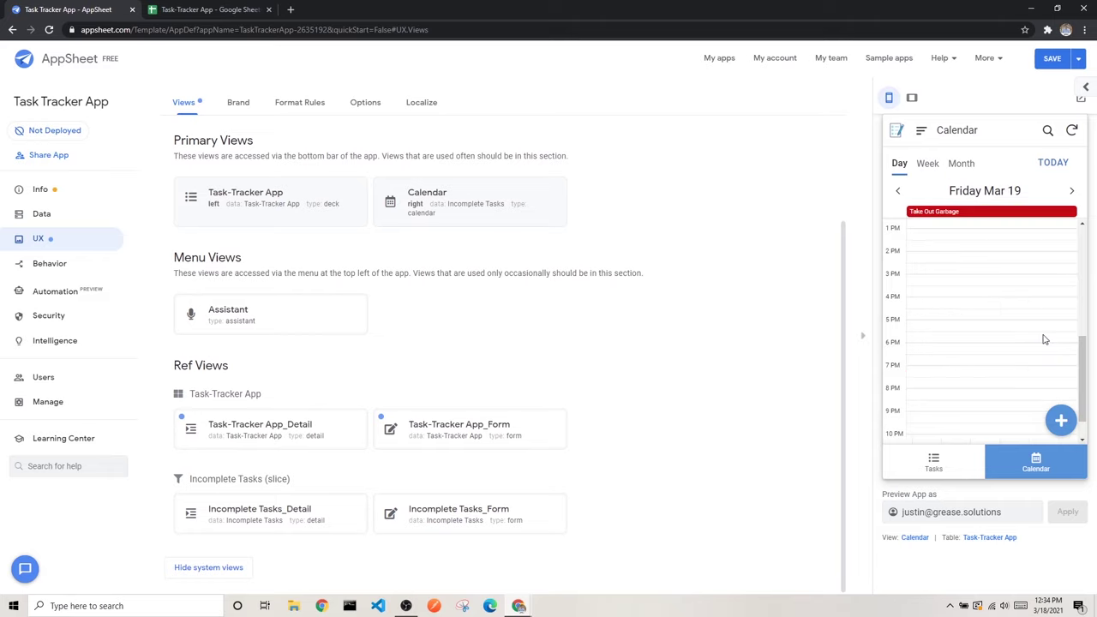
{"action": "left_click", "coordinate": [965, 213]}
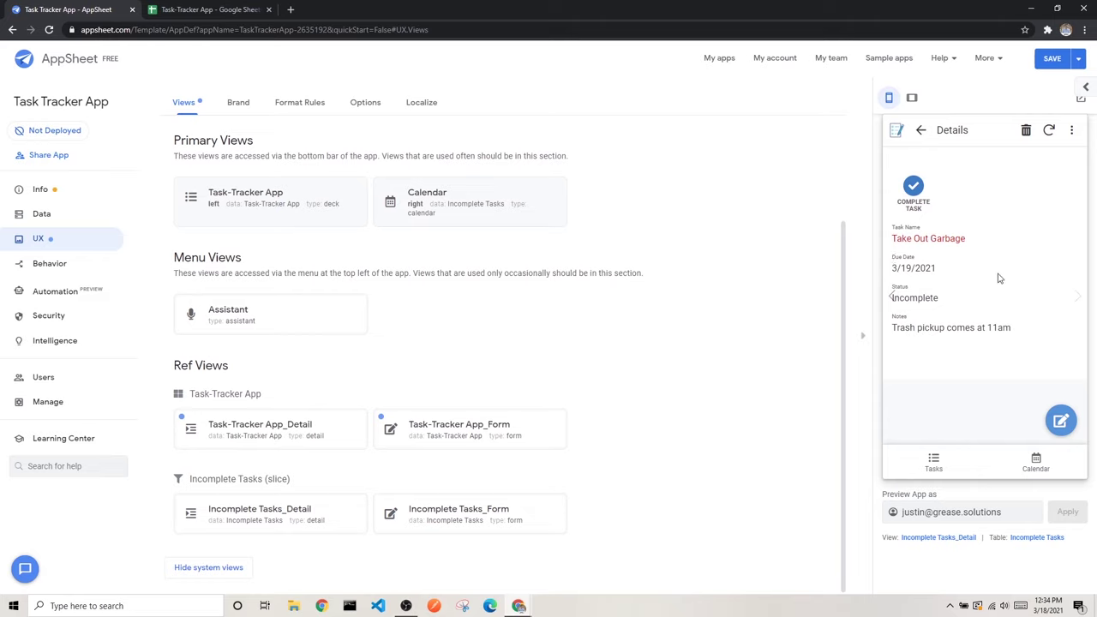
Step: Open Take Out Garbage from the Tasks list and again from the calendar, ending on the Tasks list
{"action": "left_click", "coordinate": [943, 467]}
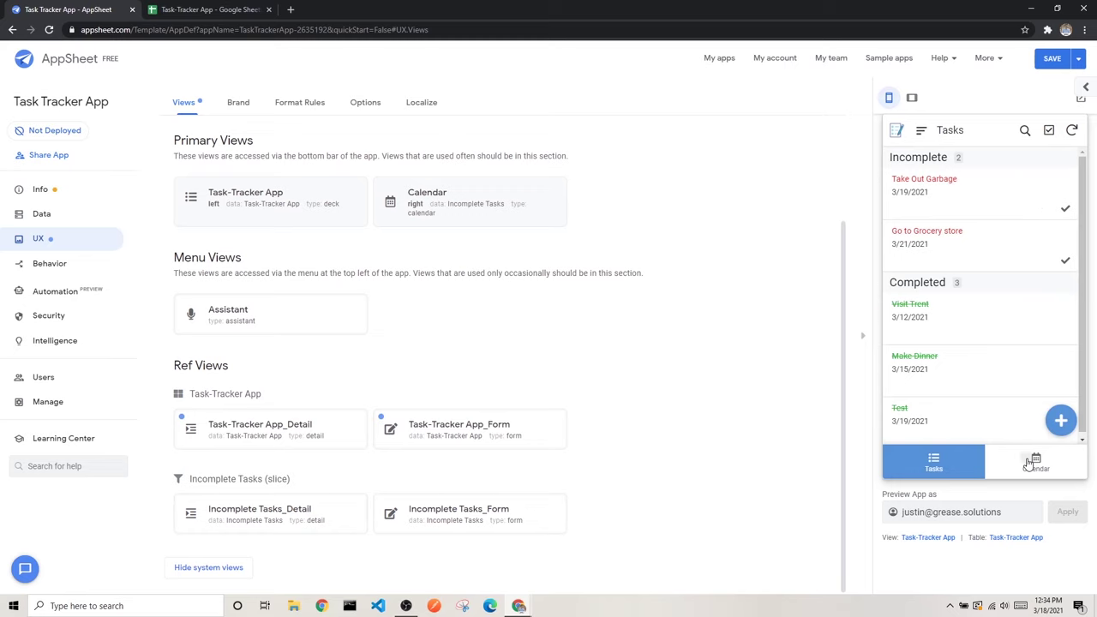
{"action": "left_click", "coordinate": [1031, 463]}
{"action": "left_click", "coordinate": [934, 463]}
{"action": "left_click", "coordinate": [989, 202]}
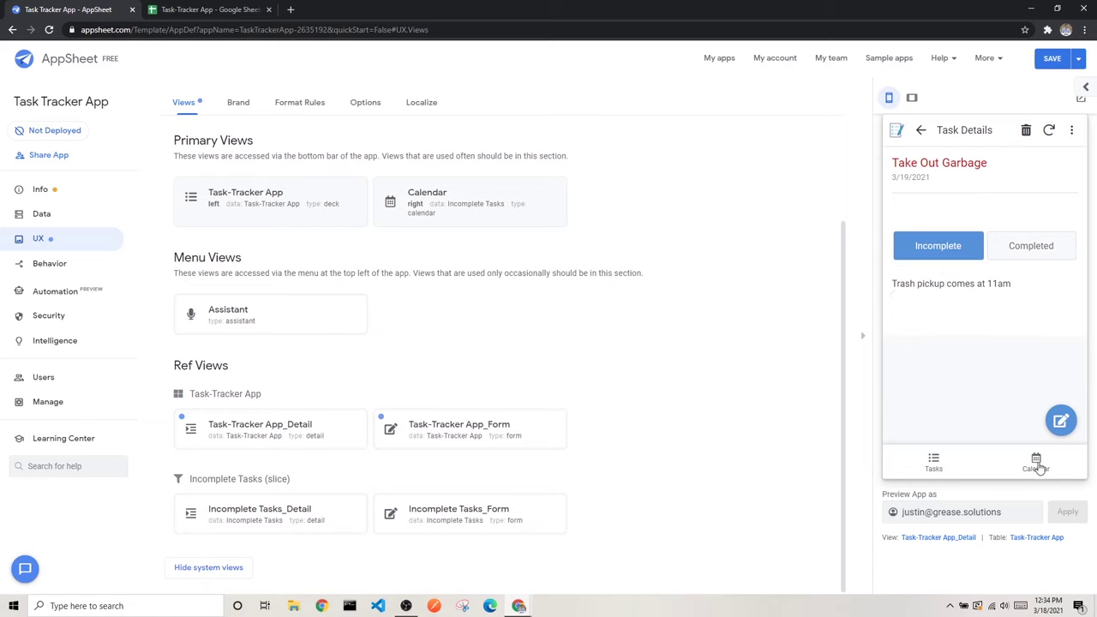
{"action": "left_click", "coordinate": [1037, 467]}
{"action": "left_click", "coordinate": [987, 213]}
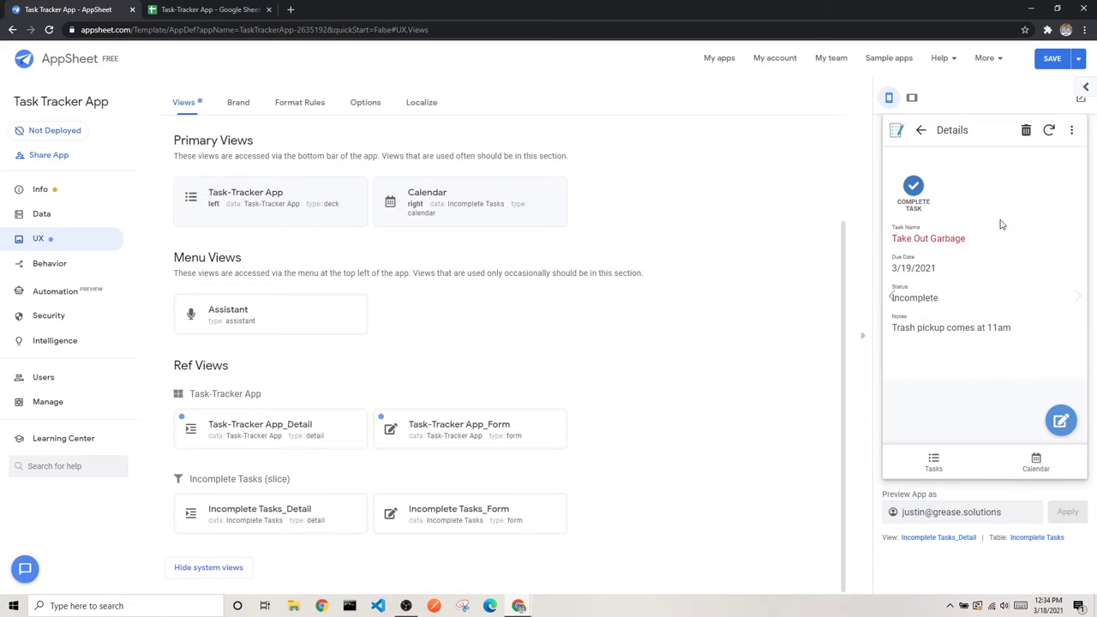
{"action": "left_click", "coordinate": [927, 467]}
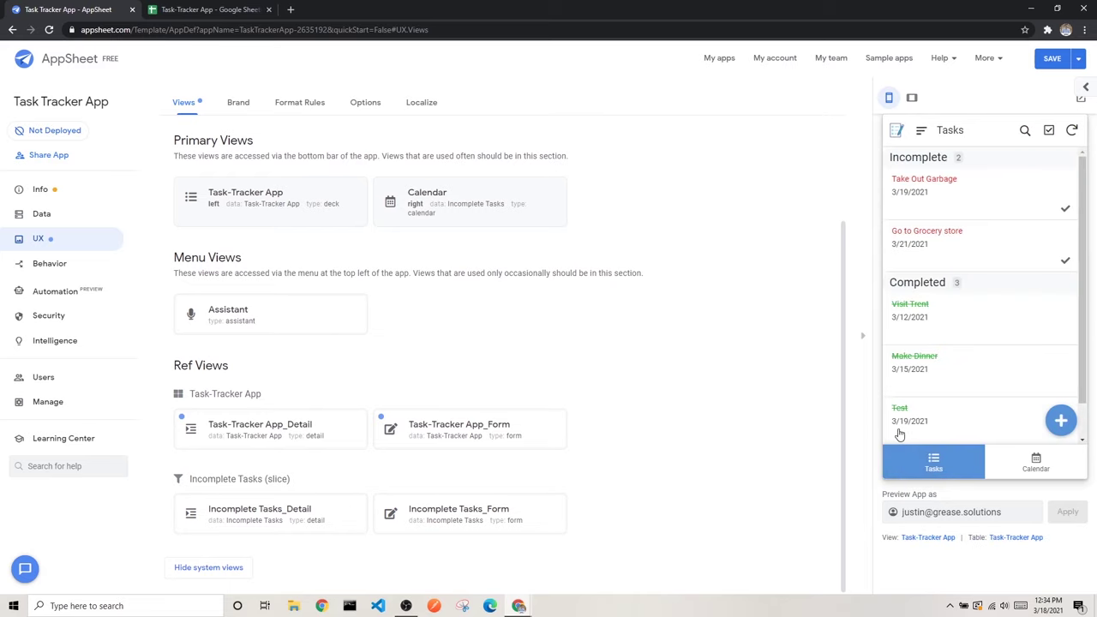
Step: Duplicate the Task-Tracker App_Detail view and base the copy on Incomplete Tasks (slice)
{"action": "left_click", "coordinate": [320, 434]}
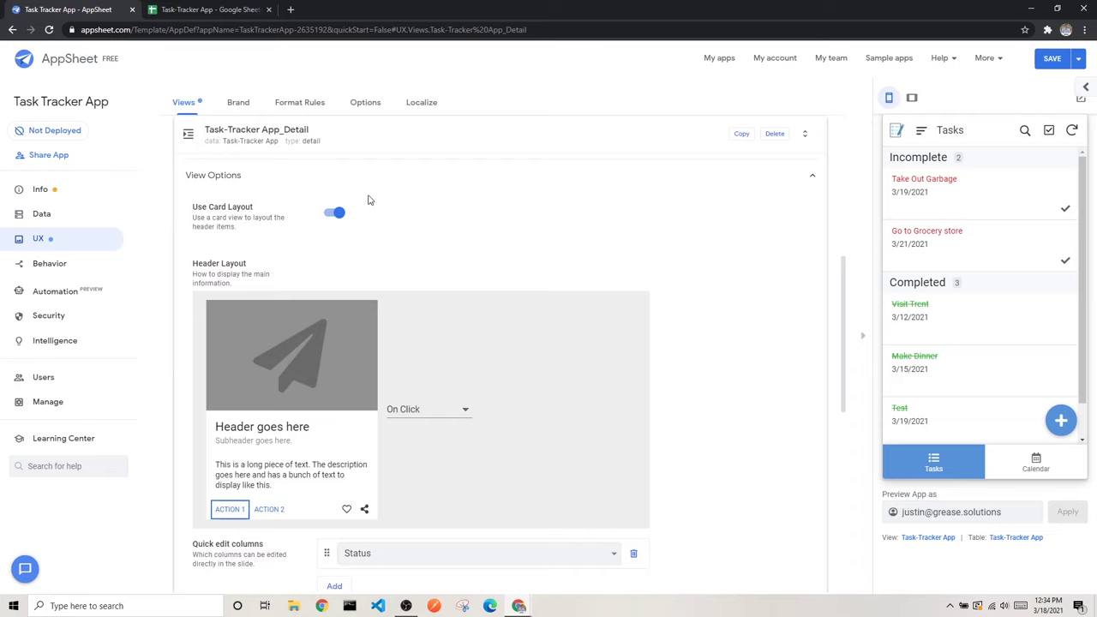
{"action": "left_click", "coordinate": [740, 135]}
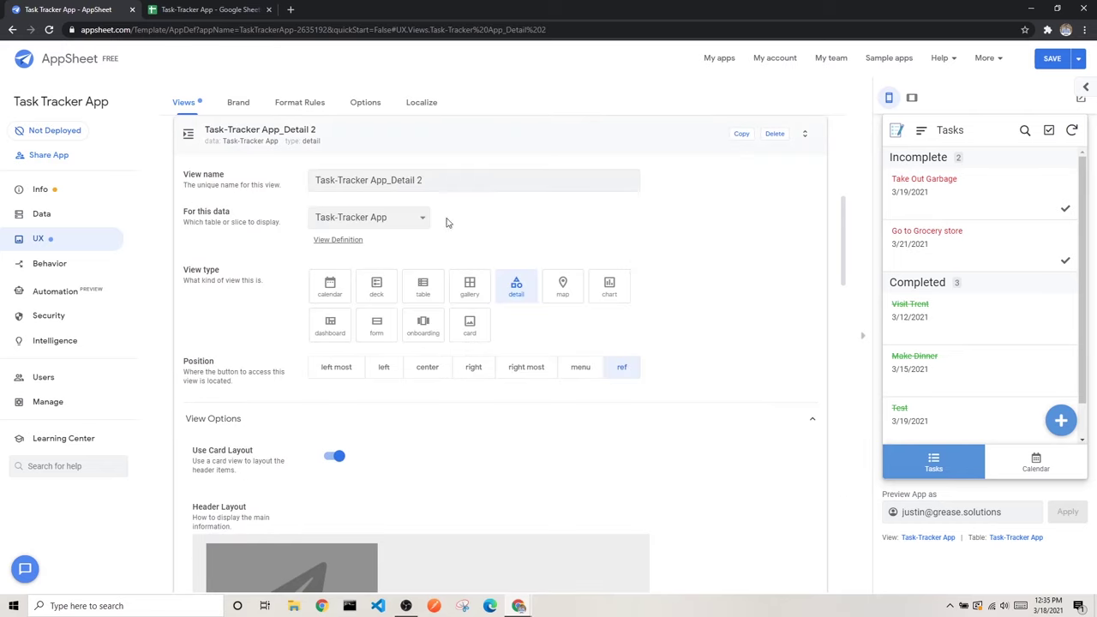
{"action": "scroll", "coordinate": [192, 254], "scroll_direction": "up", "scroll_amount": 1}
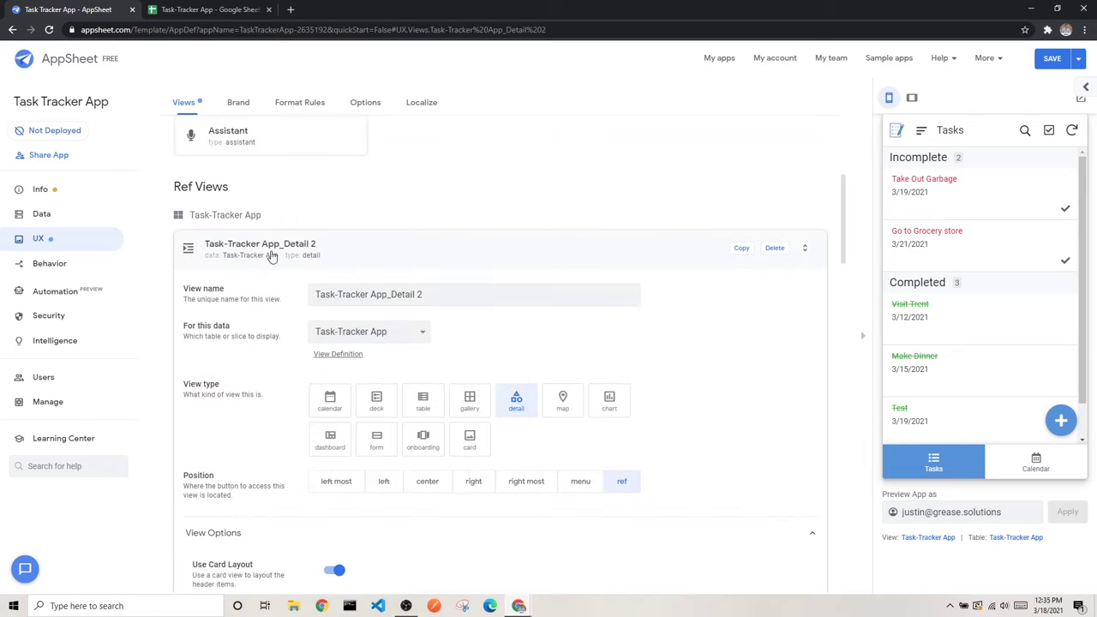
{"action": "left_click", "coordinate": [390, 336]}
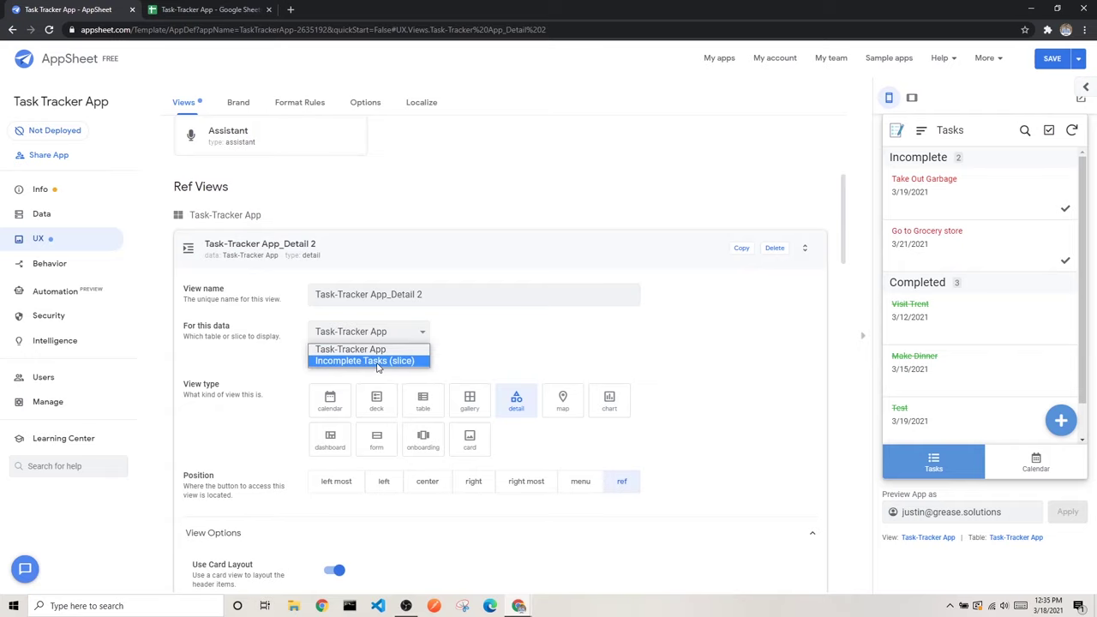
{"action": "left_click", "coordinate": [377, 361]}
{"action": "scroll", "coordinate": [380, 367], "scroll_direction": "down", "scroll_amount": 1}
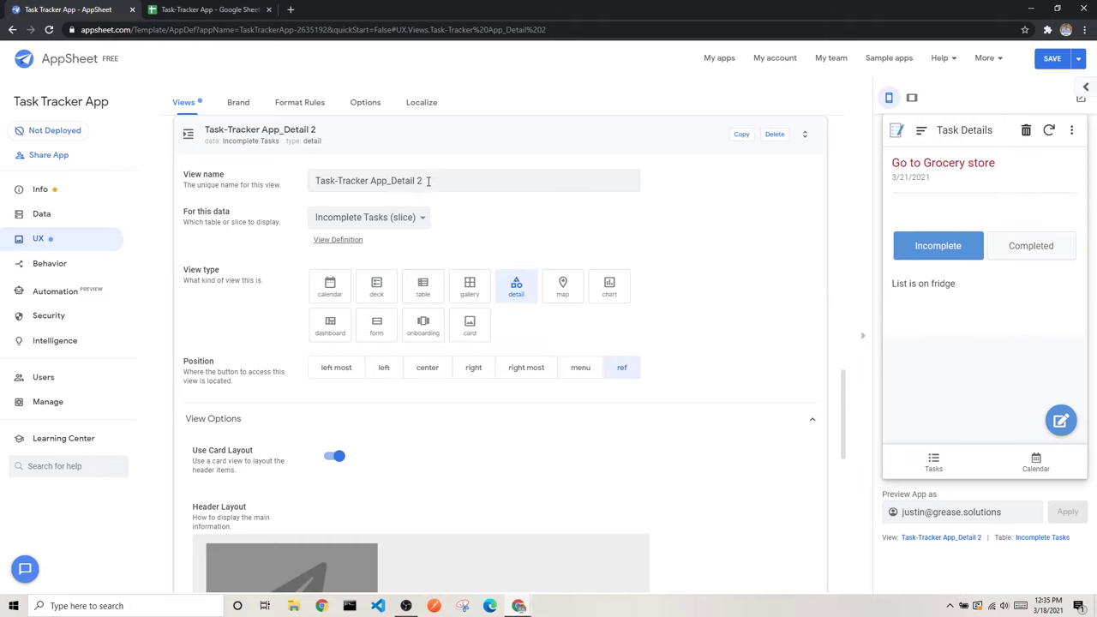
Step: Name the copied view Incomplete Tasks (slice) Detail, close its settings and save the app
{"action": "left_click_drag", "start_coordinate": [429, 181], "coordinate": [323, 180]}
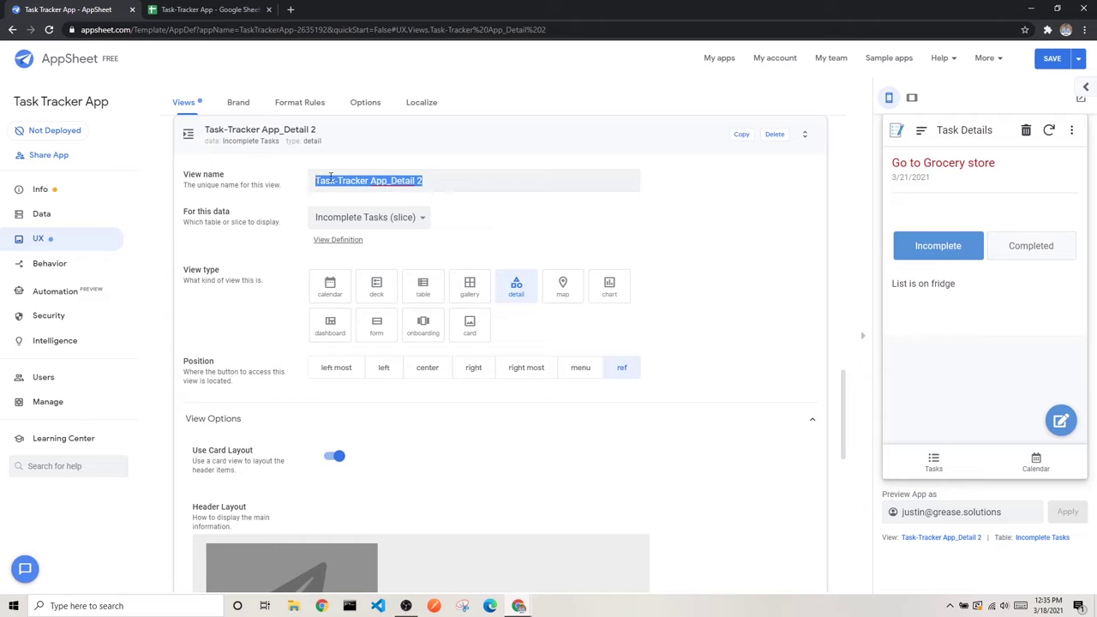
{"action": "type", "text": "Incomplete"}
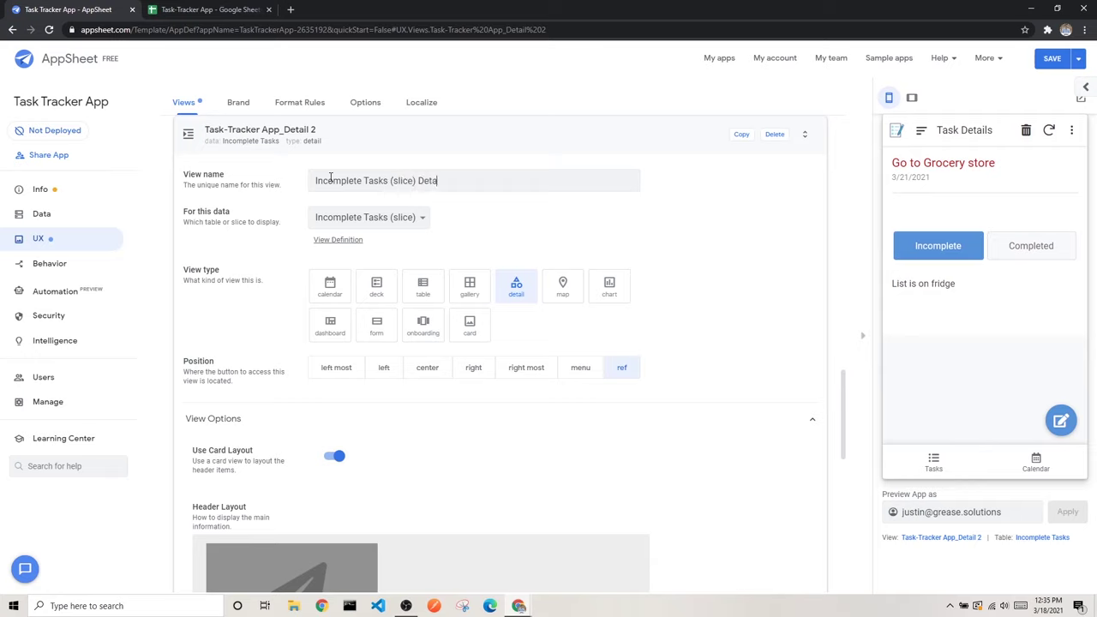
{"action": "left_click", "coordinate": [533, 217]}
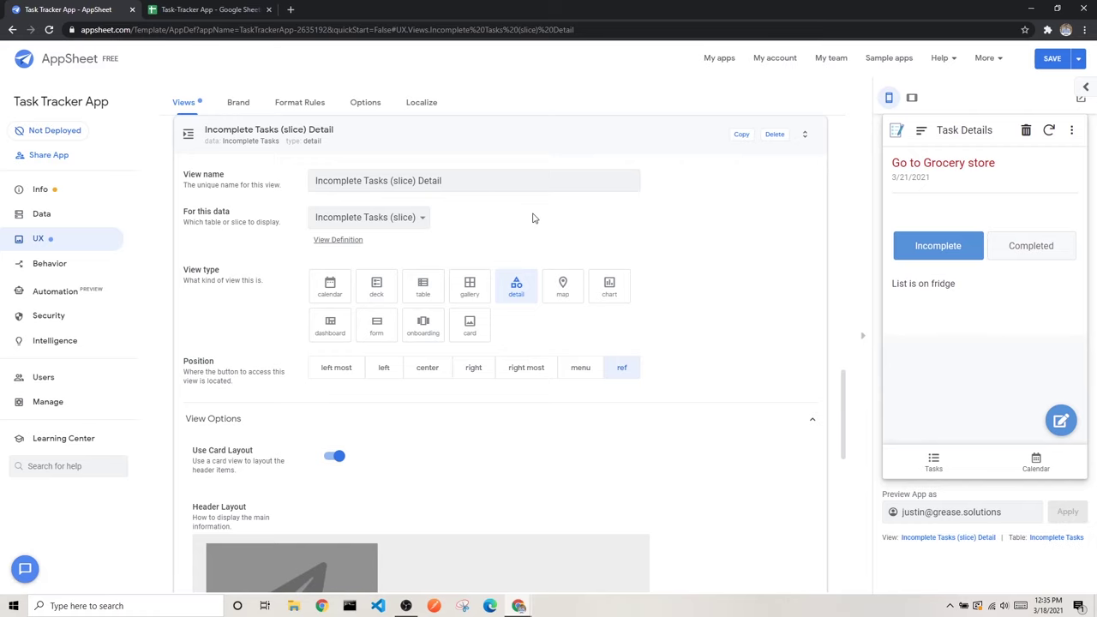
{"action": "left_click", "coordinate": [192, 139]}
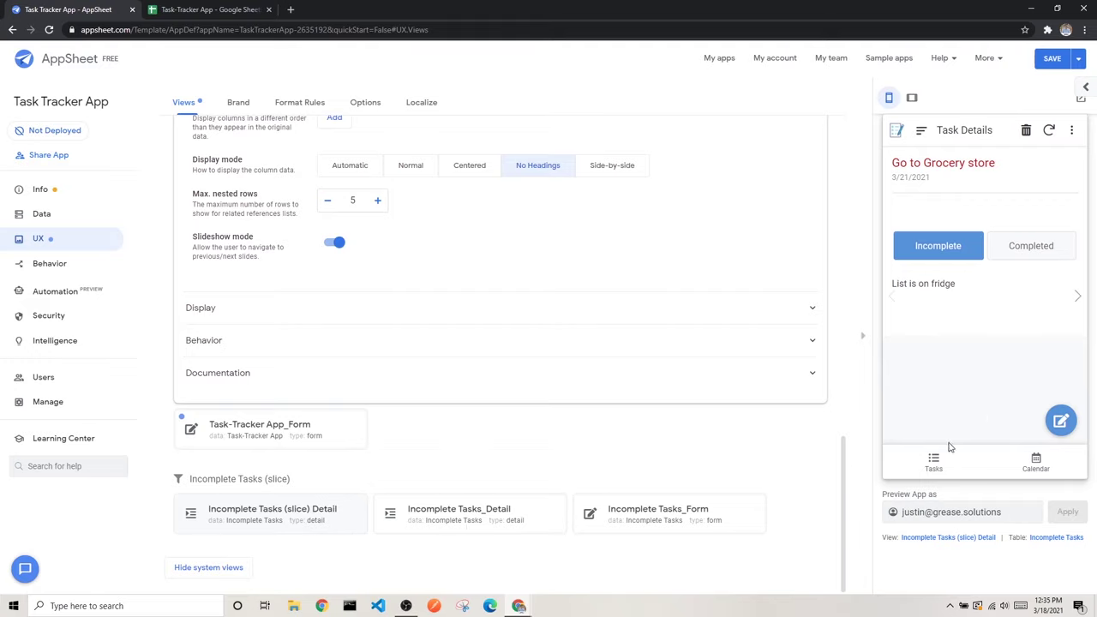
{"action": "left_click", "coordinate": [1051, 63]}
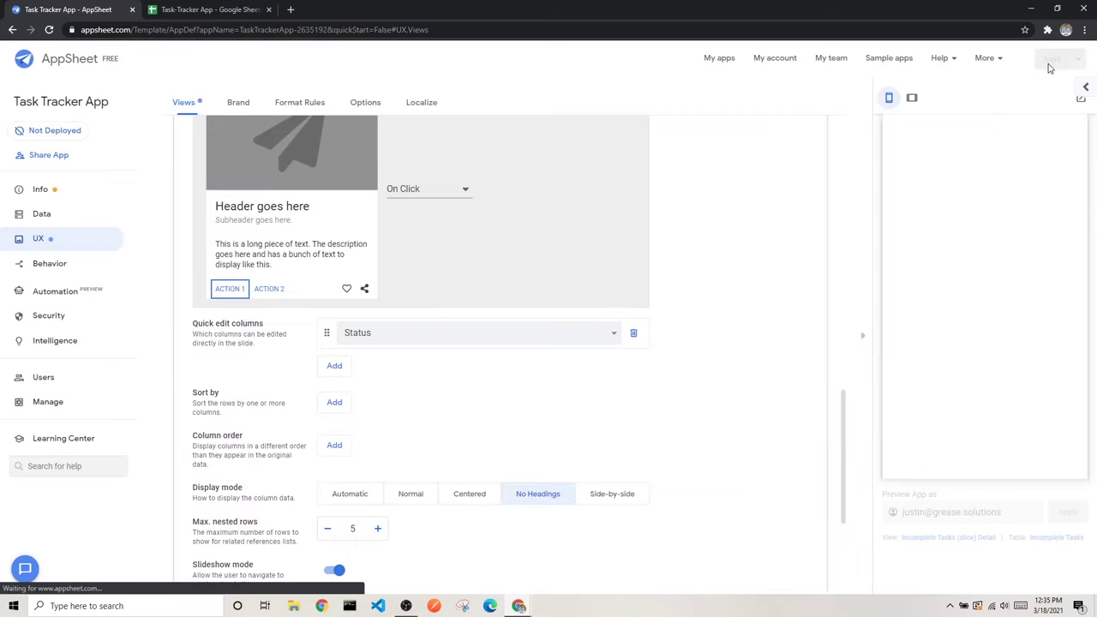
Step: Collapse the detail view settings and open Take Out Garbage from the calendar's Friday Mar 19 day view
{"action": "scroll", "coordinate": [320, 255], "scroll_direction": "up", "scroll_amount": 5}
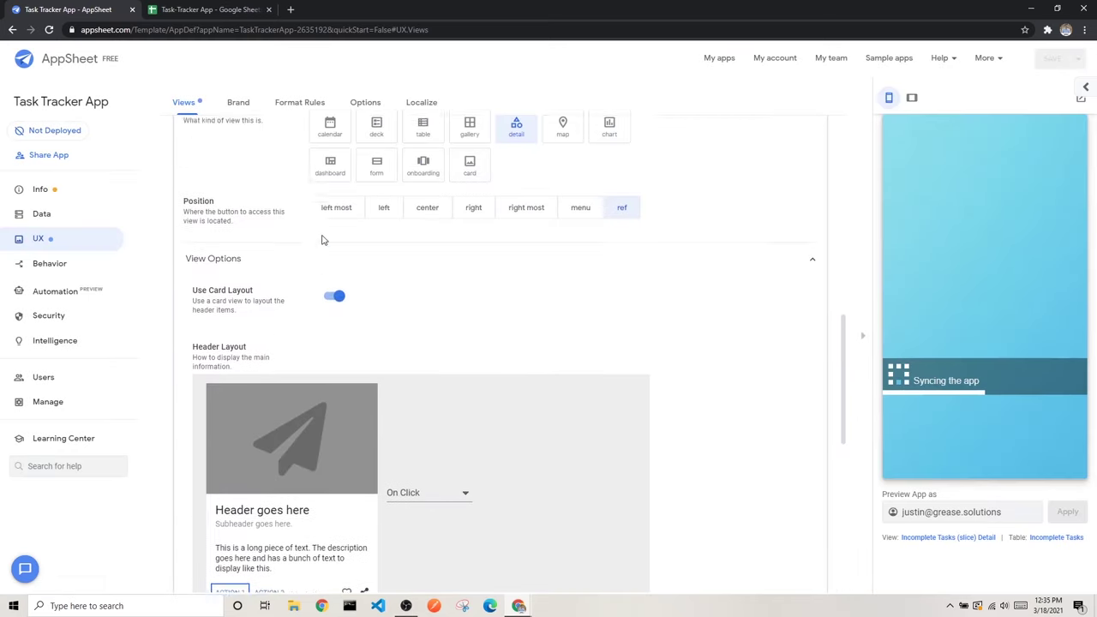
{"action": "scroll", "coordinate": [259, 280], "scroll_direction": "up", "scroll_amount": 2}
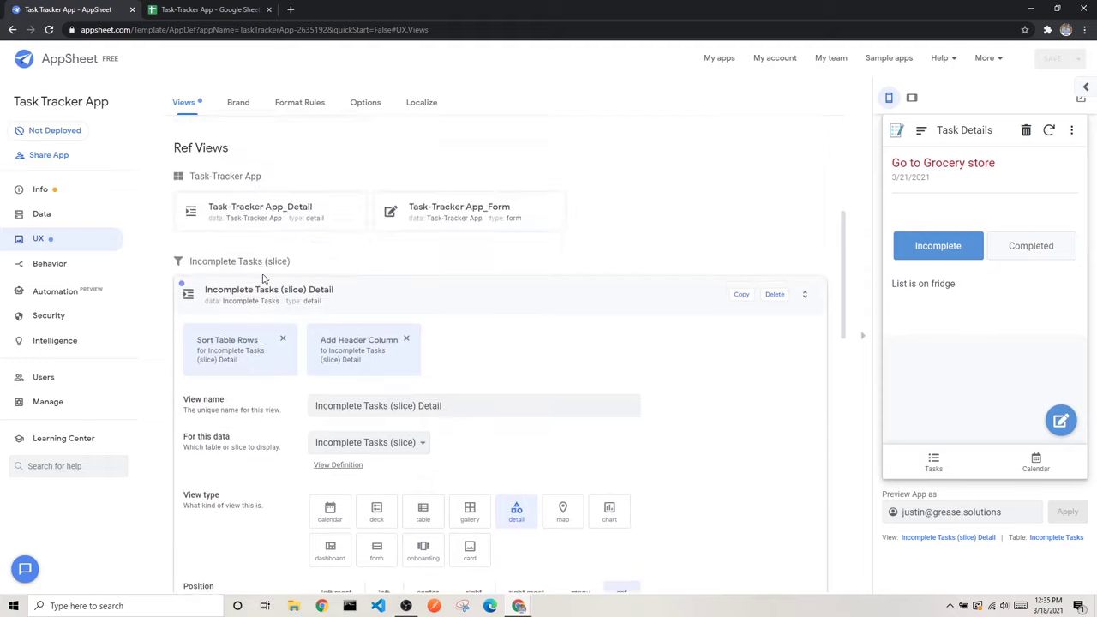
{"action": "left_click", "coordinate": [192, 298]}
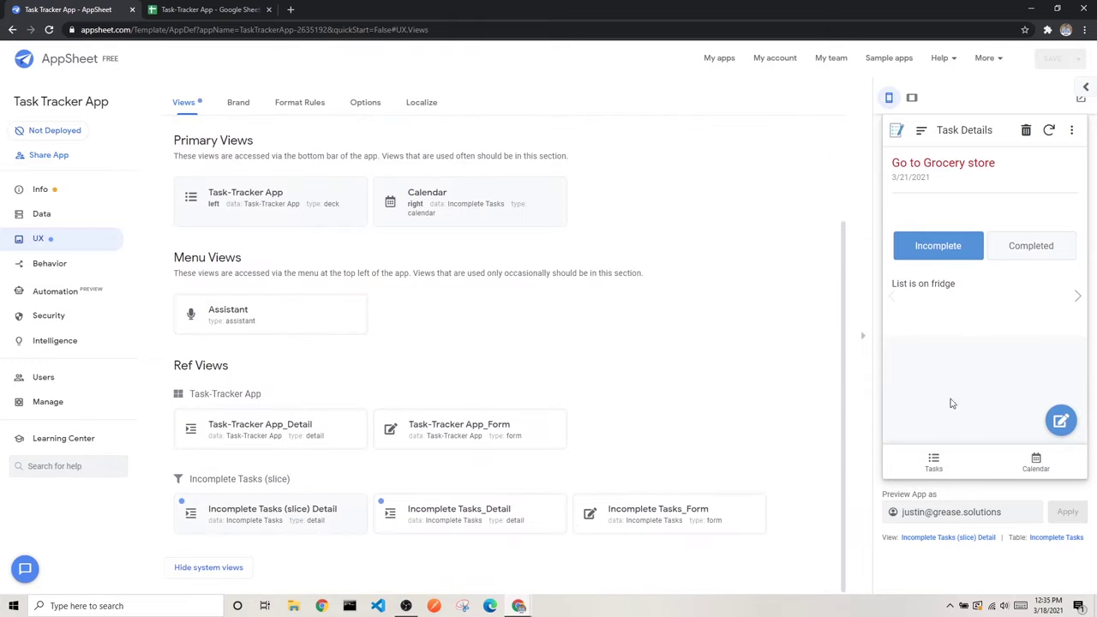
{"action": "left_click", "coordinate": [1031, 471]}
{"action": "left_click", "coordinate": [1046, 330]}
{"action": "left_click", "coordinate": [969, 214]}
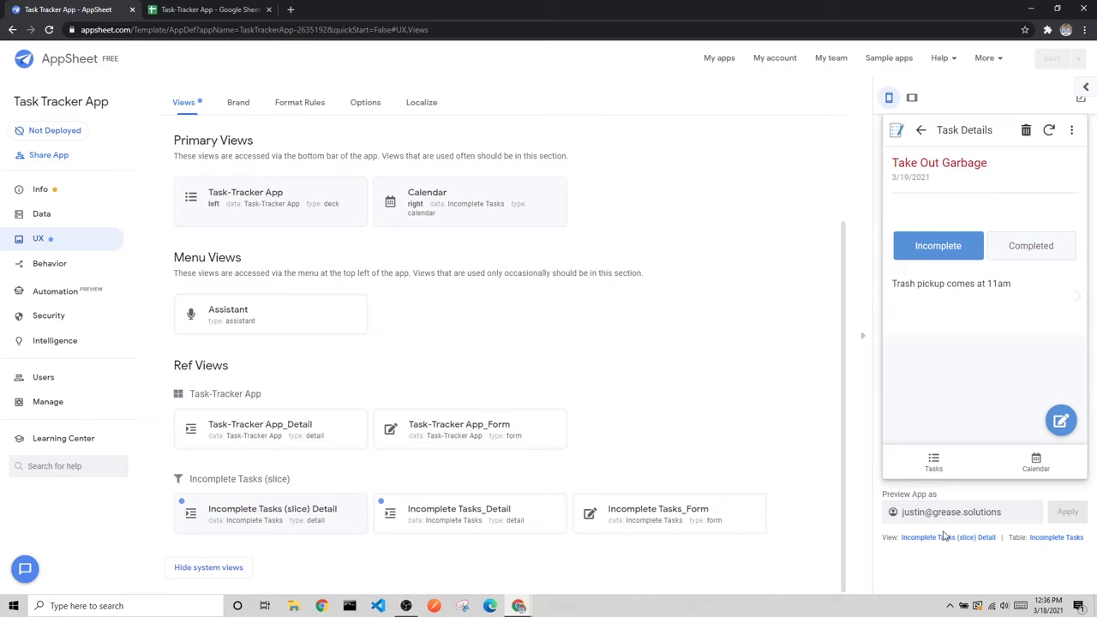
Step: Open Take Out Garbage from the Tasks list, then from the calendar, ending on the day view
{"action": "left_click", "coordinate": [933, 463]}
{"action": "left_click", "coordinate": [967, 210]}
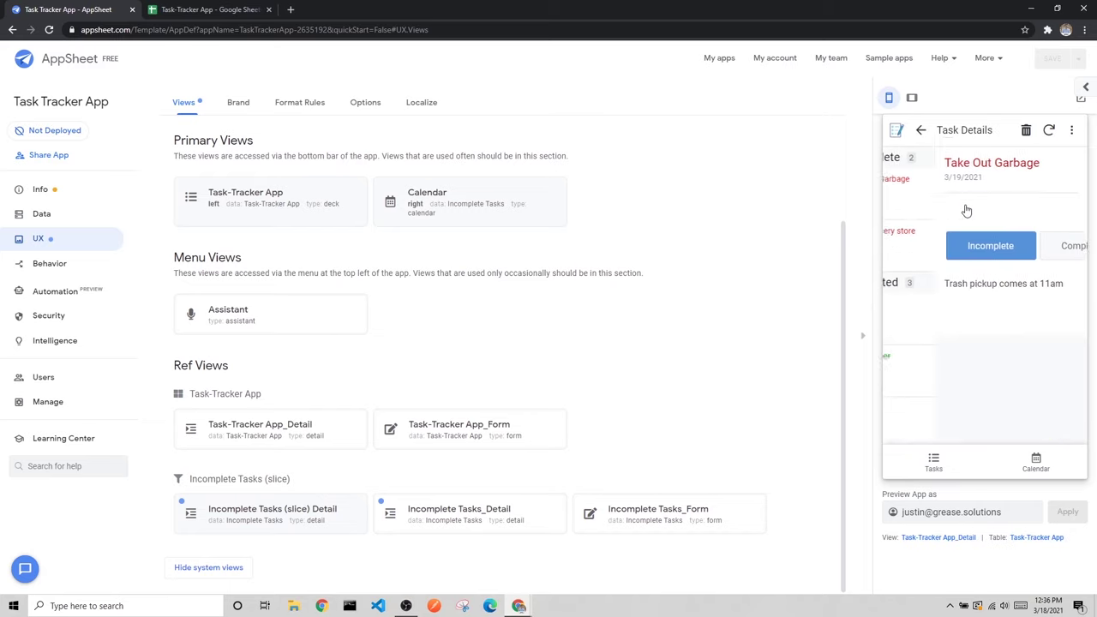
{"action": "left_click", "coordinate": [1033, 466]}
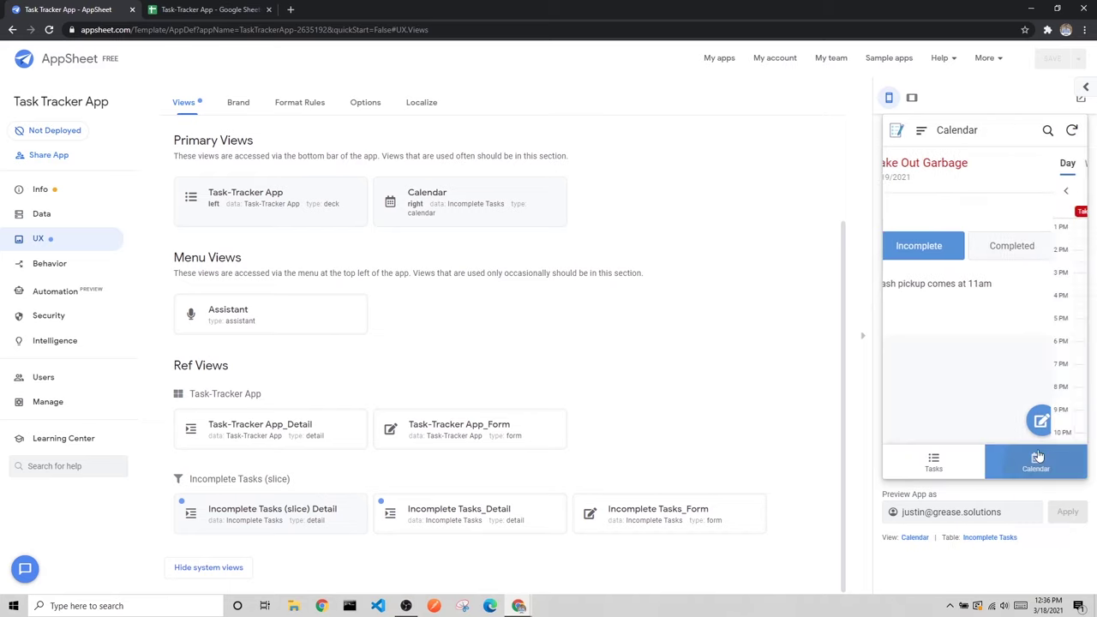
{"action": "left_click", "coordinate": [990, 213]}
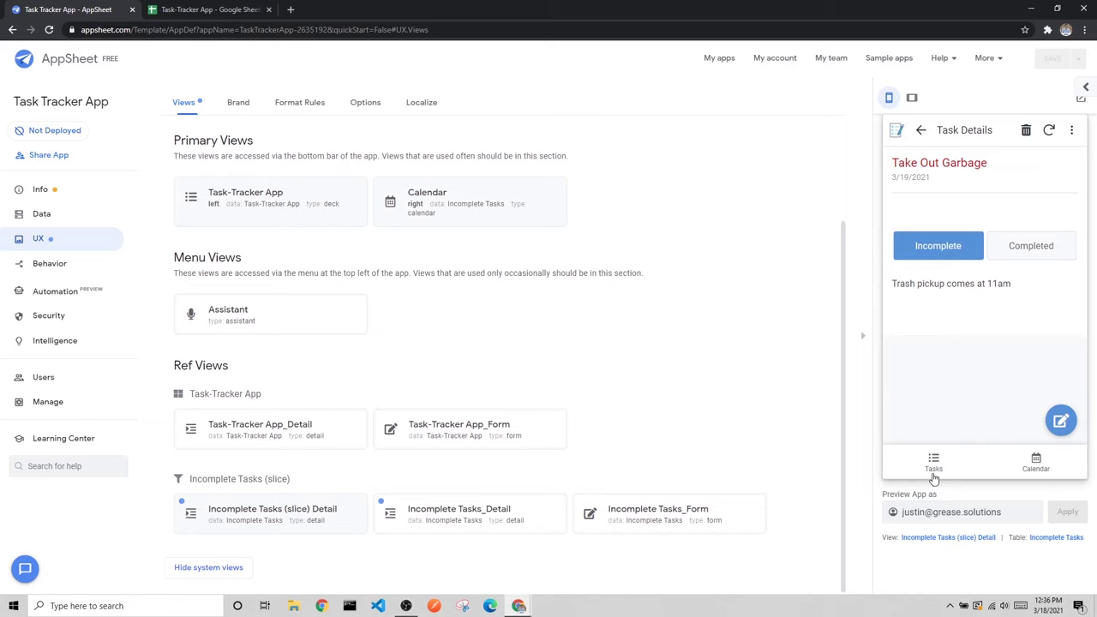
{"action": "left_click", "coordinate": [1029, 467]}
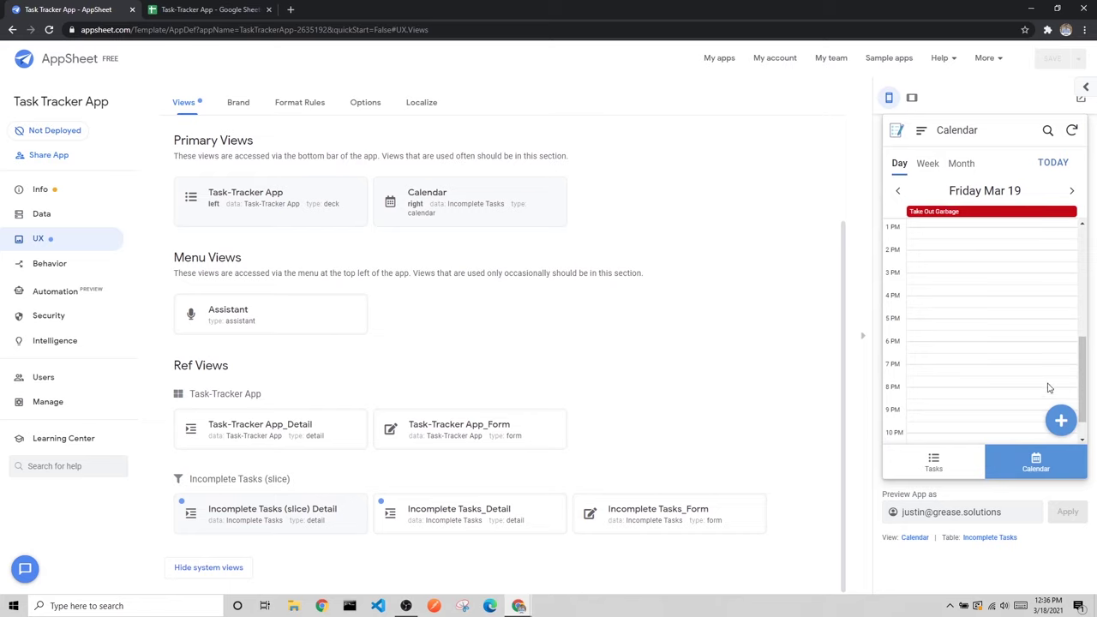
Step: Open and cancel the new-task form from the calendar and the Tasks list, ending on the calendar
{"action": "left_click", "coordinate": [1061, 421]}
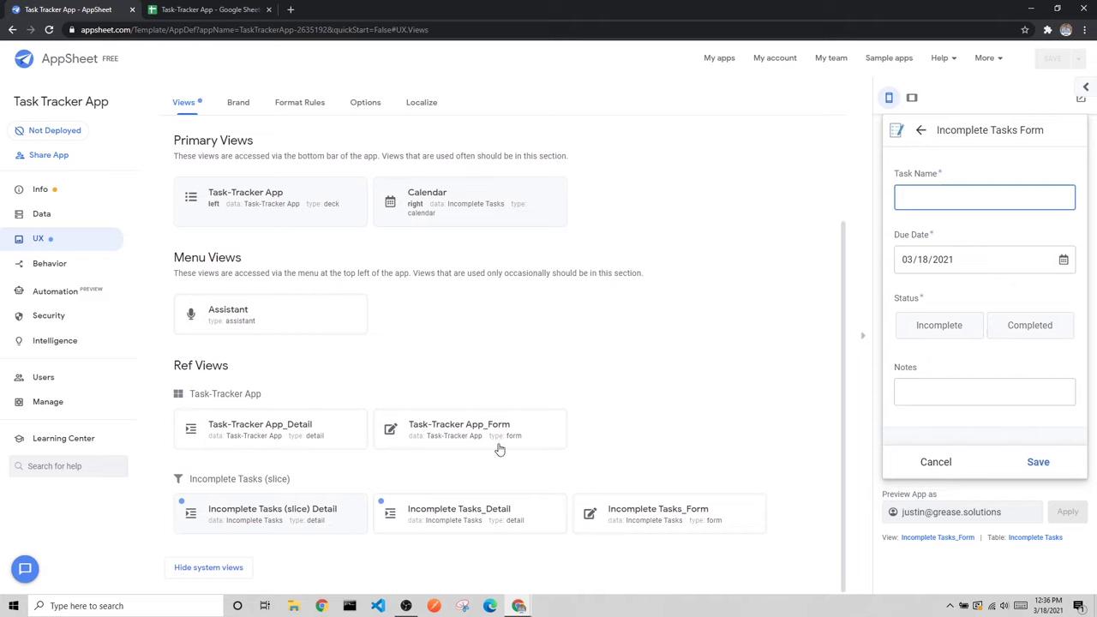
{"action": "left_click", "coordinate": [944, 138]}
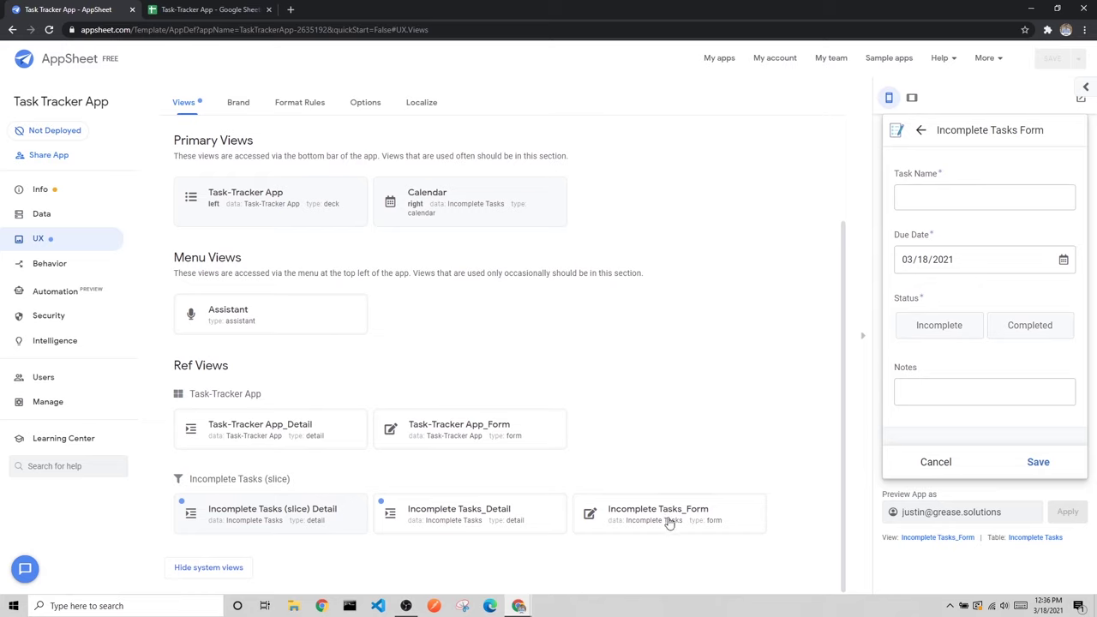
{"action": "left_click", "coordinate": [935, 462]}
{"action": "left_click", "coordinate": [933, 460]}
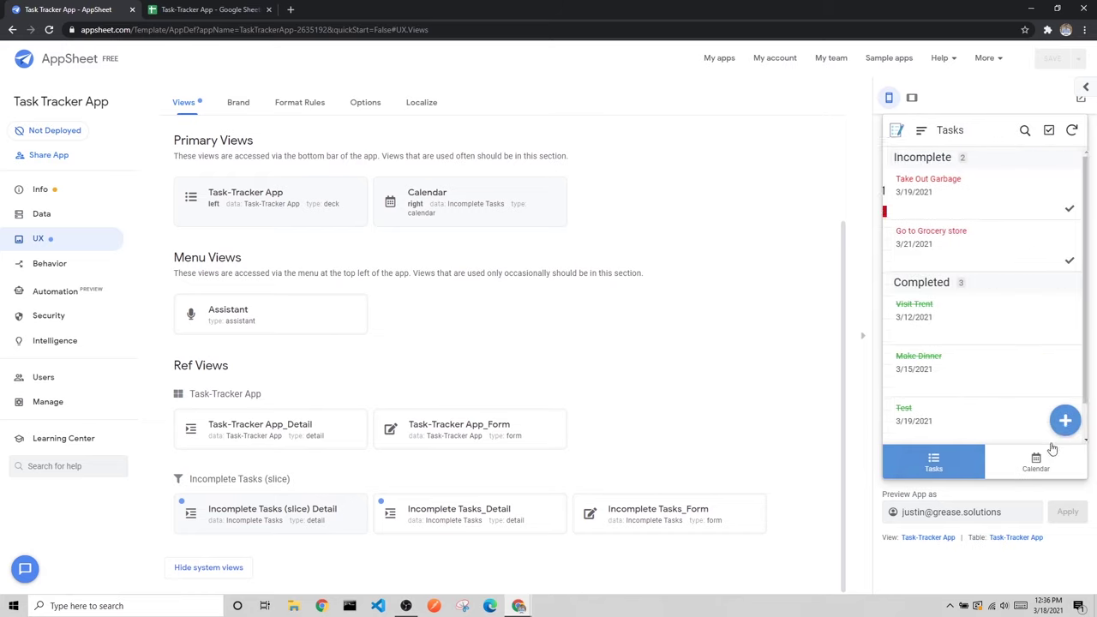
{"action": "left_click", "coordinate": [1074, 419]}
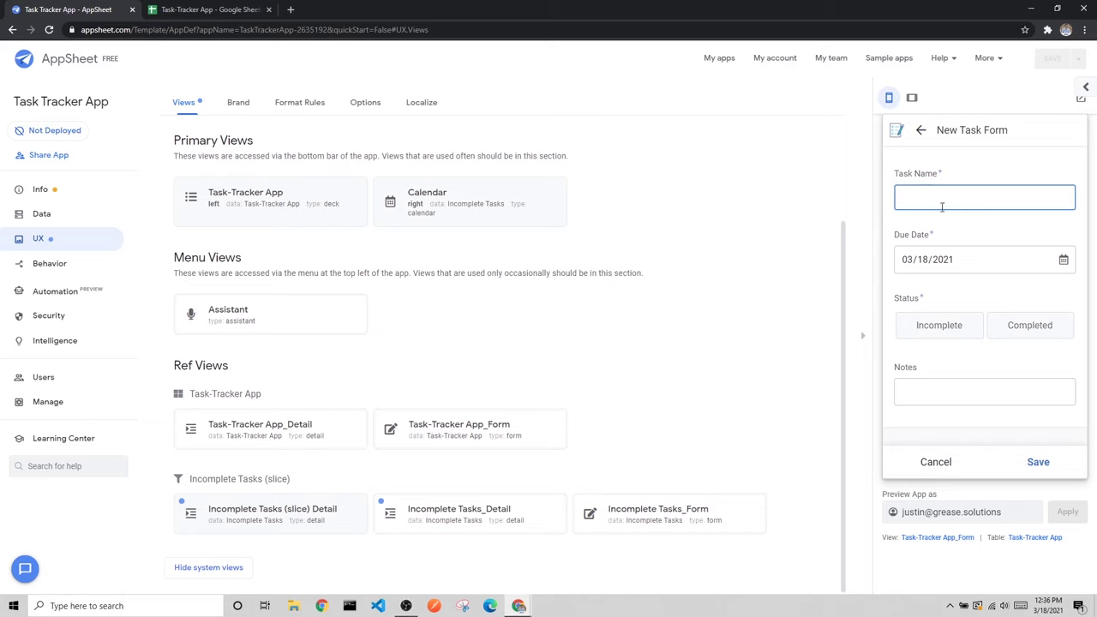
{"action": "left_click", "coordinate": [944, 469]}
{"action": "left_click", "coordinate": [1054, 466]}
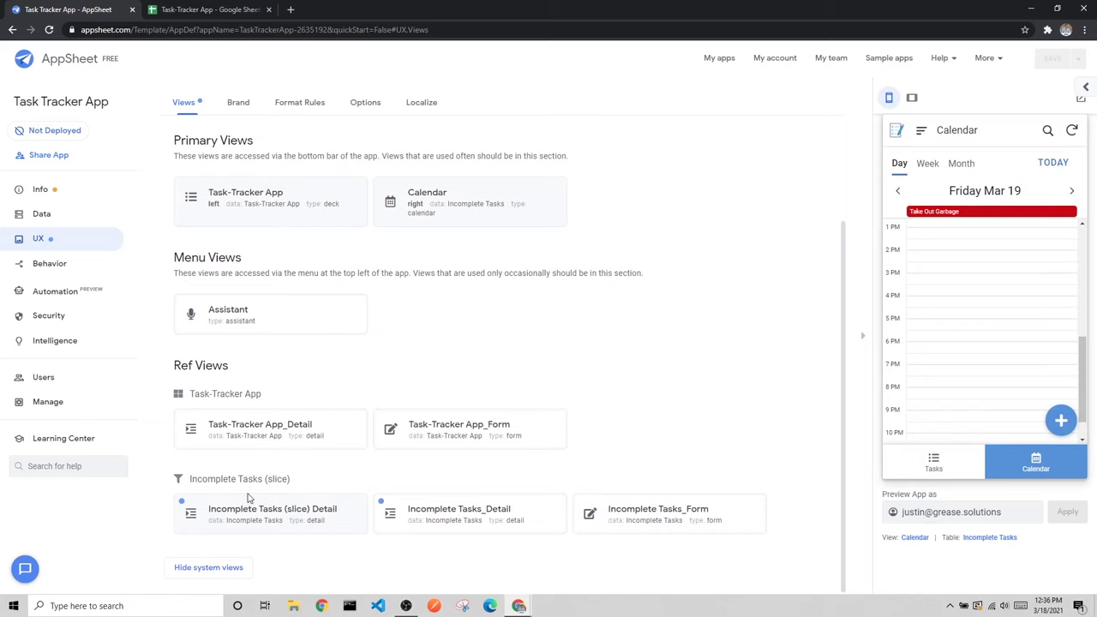
Step: Give the Incomplete Tasks_Form view the display name New Task Form and save the app
{"action": "left_click_drag", "start_coordinate": [267, 479], "coordinate": [293, 480]}
{"action": "left_click", "coordinate": [632, 524]}
{"action": "scroll", "coordinate": [540, 389], "scroll_direction": "down", "scroll_amount": 1}
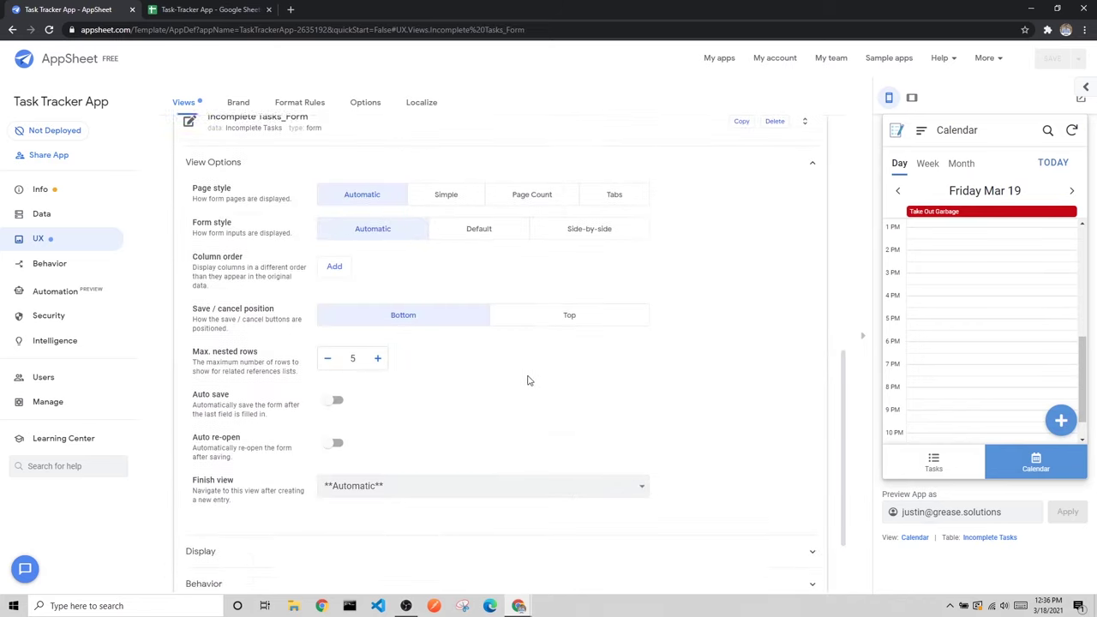
{"action": "scroll", "coordinate": [519, 365], "scroll_direction": "down", "scroll_amount": 2}
{"action": "left_click", "coordinate": [340, 439]}
{"action": "scroll", "coordinate": [345, 431], "scroll_direction": "down", "scroll_amount": 1}
{"action": "left_click", "coordinate": [374, 414]}
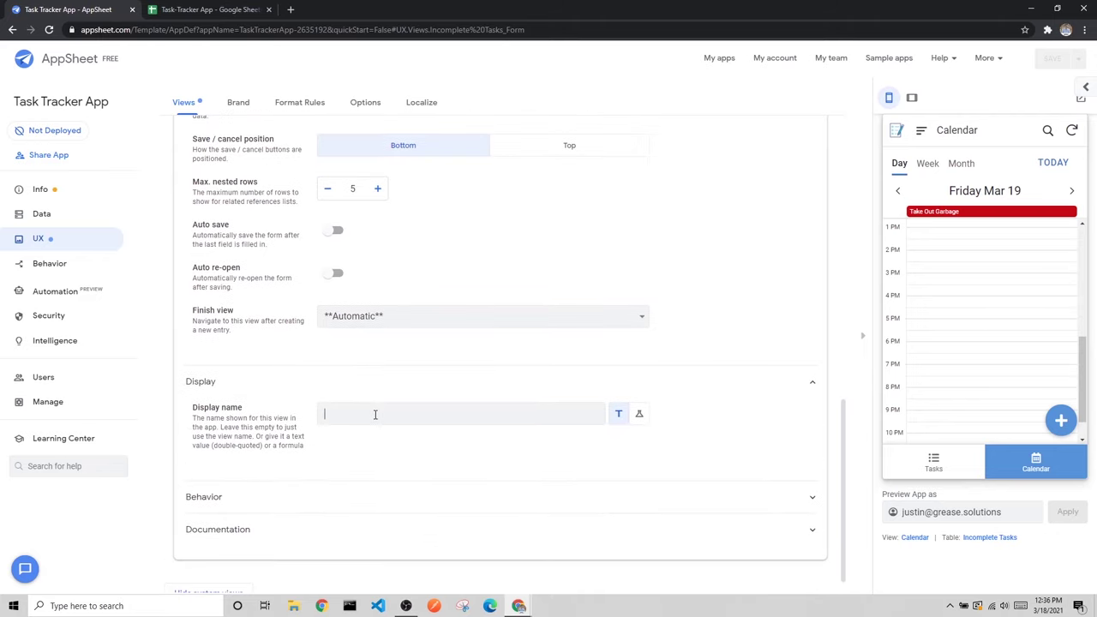
{"action": "type", "text": "New Task Form"}
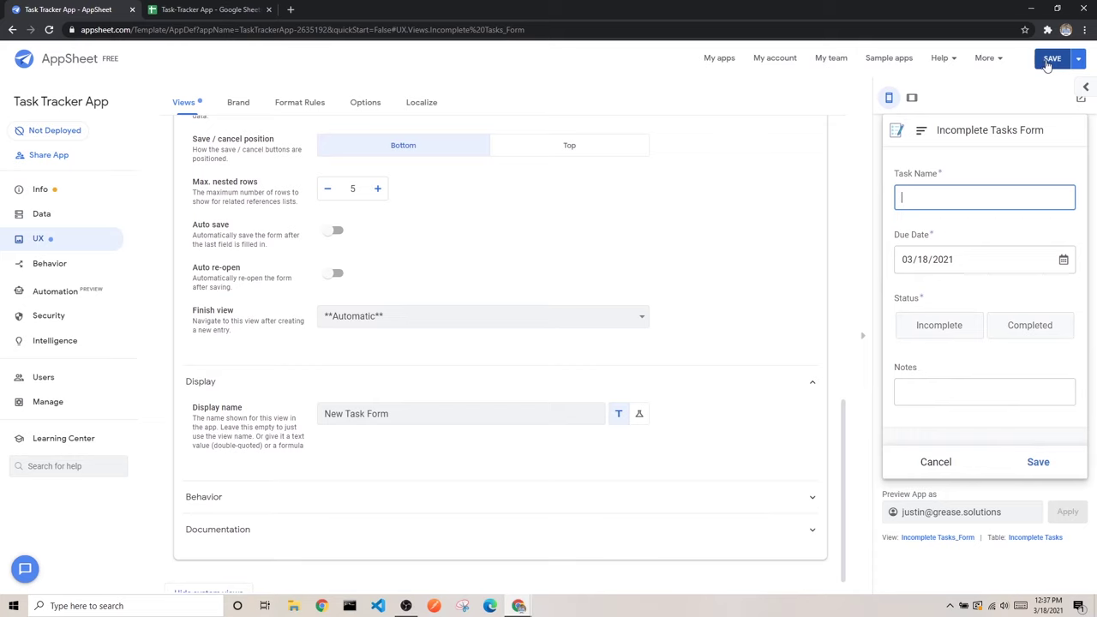
{"action": "left_click", "coordinate": [1049, 60]}
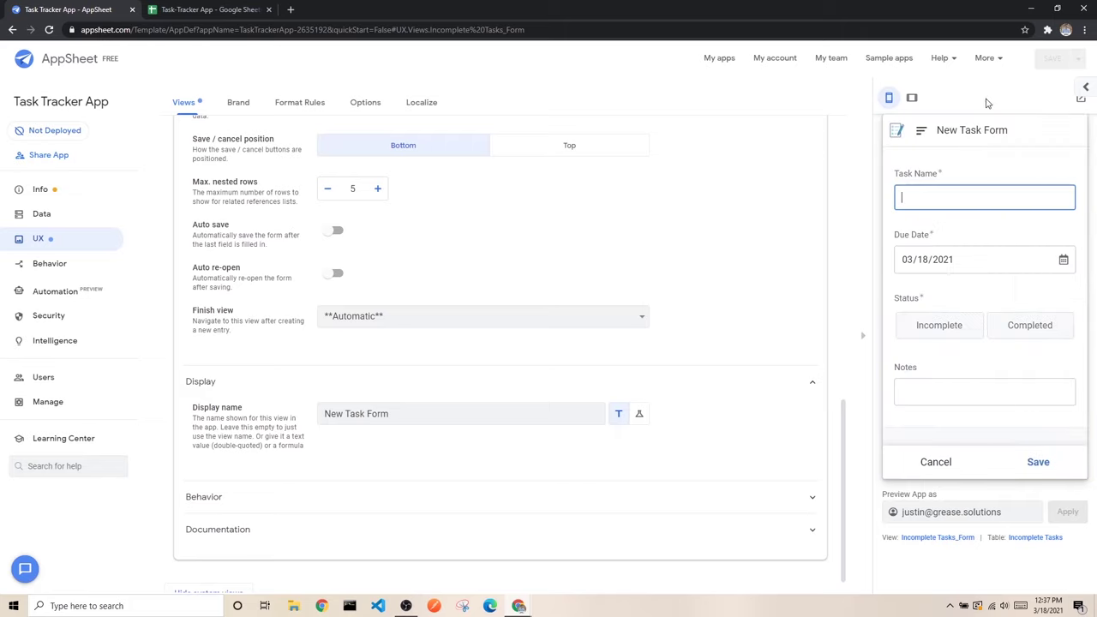
Step: Test the New Task Form from the calendar and the Tasks list, then close the form view's settings
{"action": "left_click", "coordinate": [923, 467]}
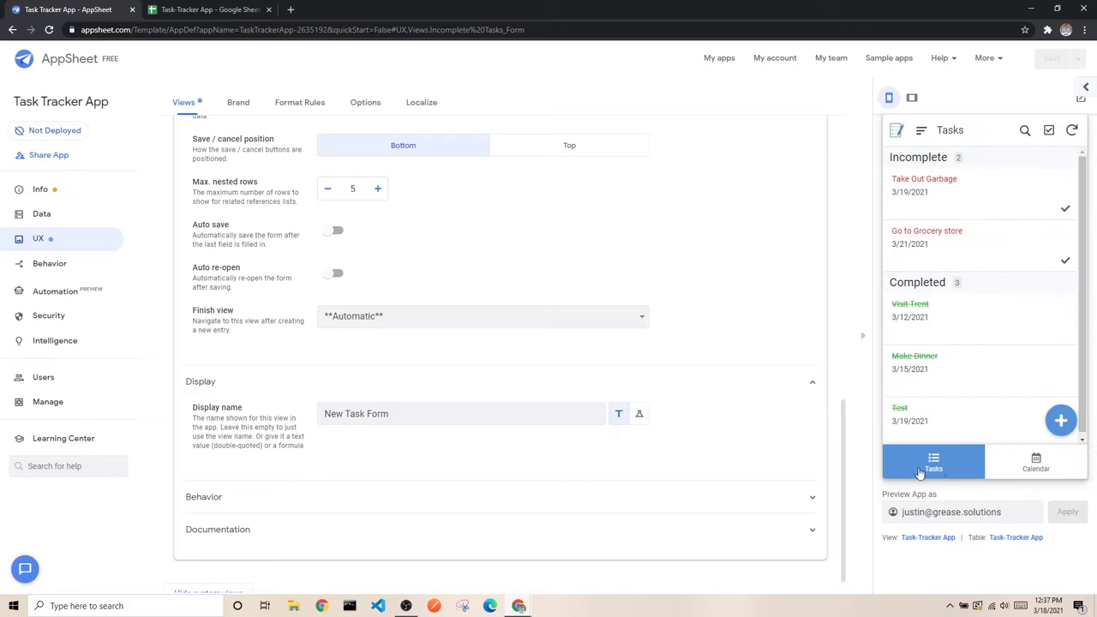
{"action": "left_click", "coordinate": [1049, 463]}
{"action": "left_click", "coordinate": [1062, 423]}
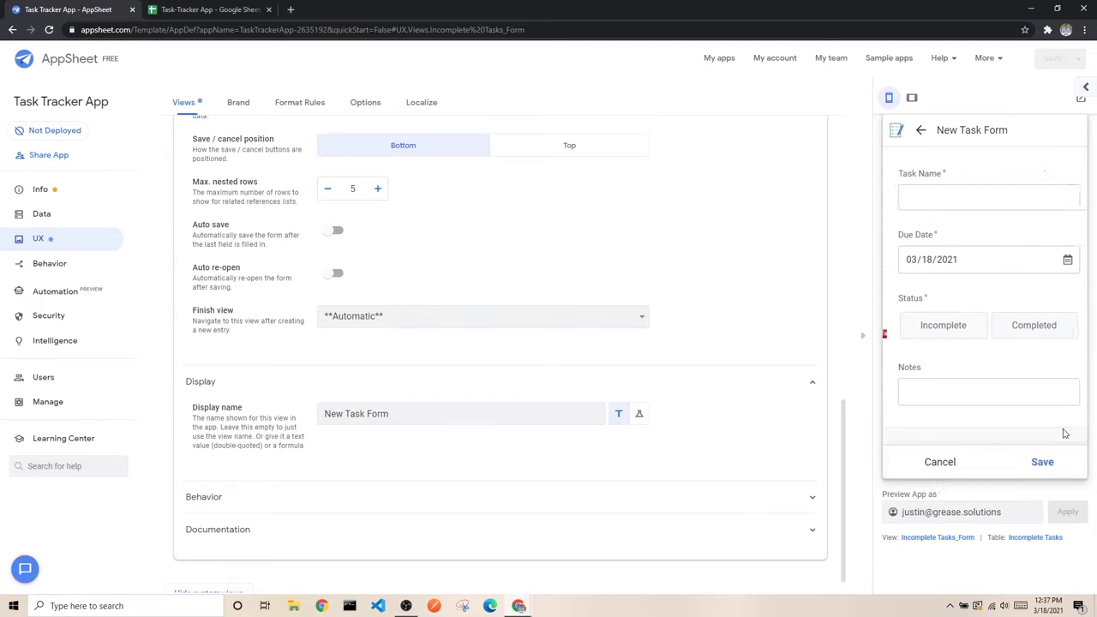
{"action": "left_click", "coordinate": [938, 463]}
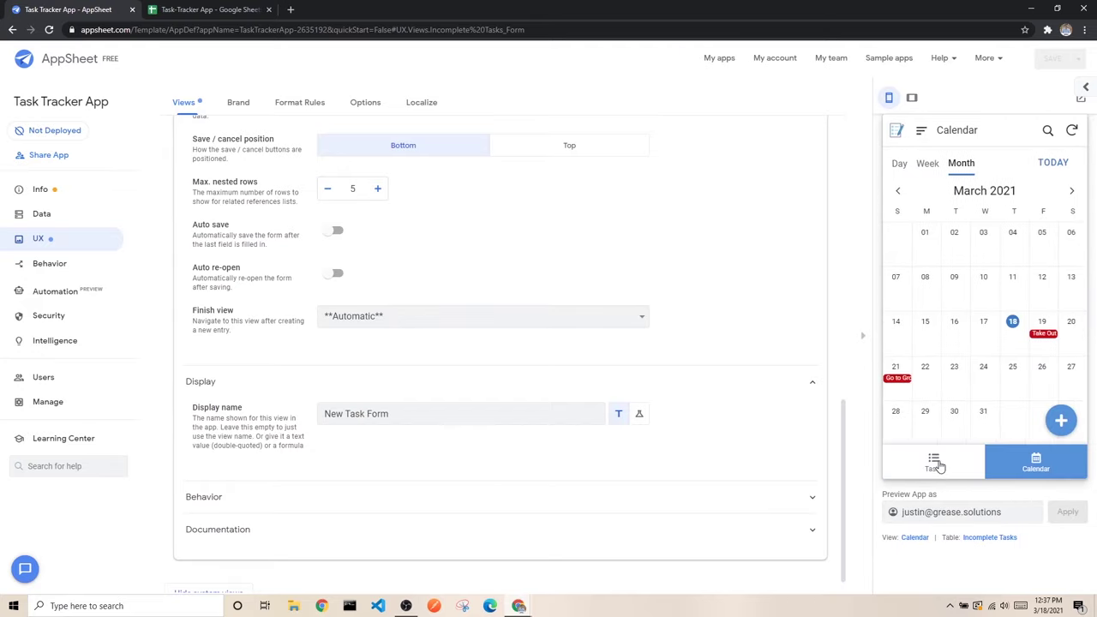
{"action": "left_click", "coordinate": [938, 464]}
{"action": "left_click", "coordinate": [1059, 420]}
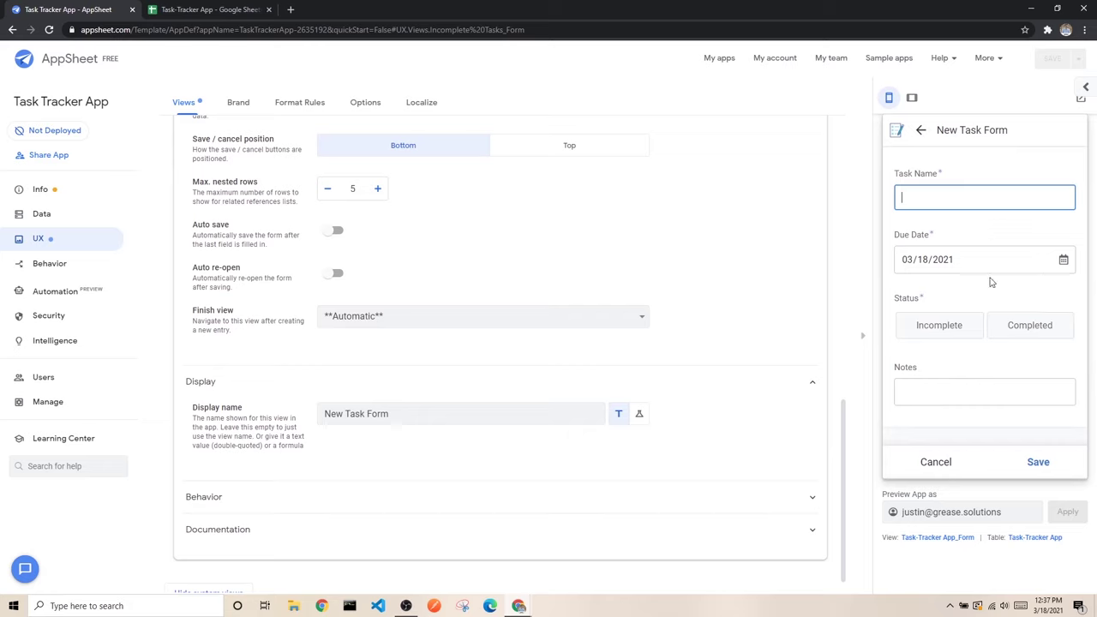
{"action": "left_click", "coordinate": [938, 462]}
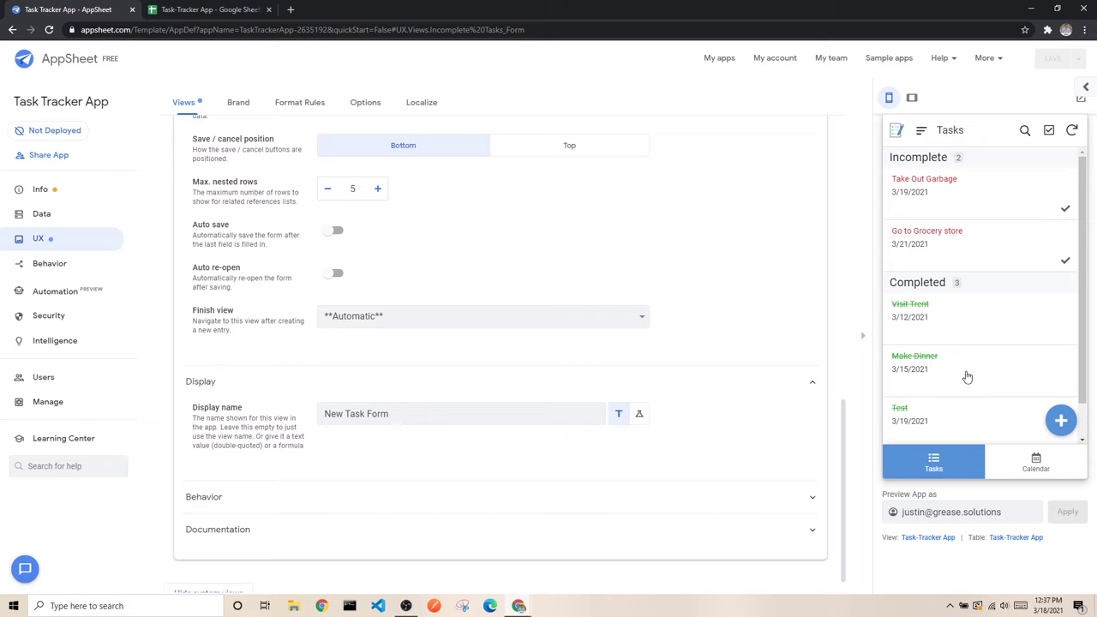
{"action": "left_click", "coordinate": [1024, 467]}
{"action": "left_click", "coordinate": [943, 466]}
{"action": "left_click", "coordinate": [386, 385]}
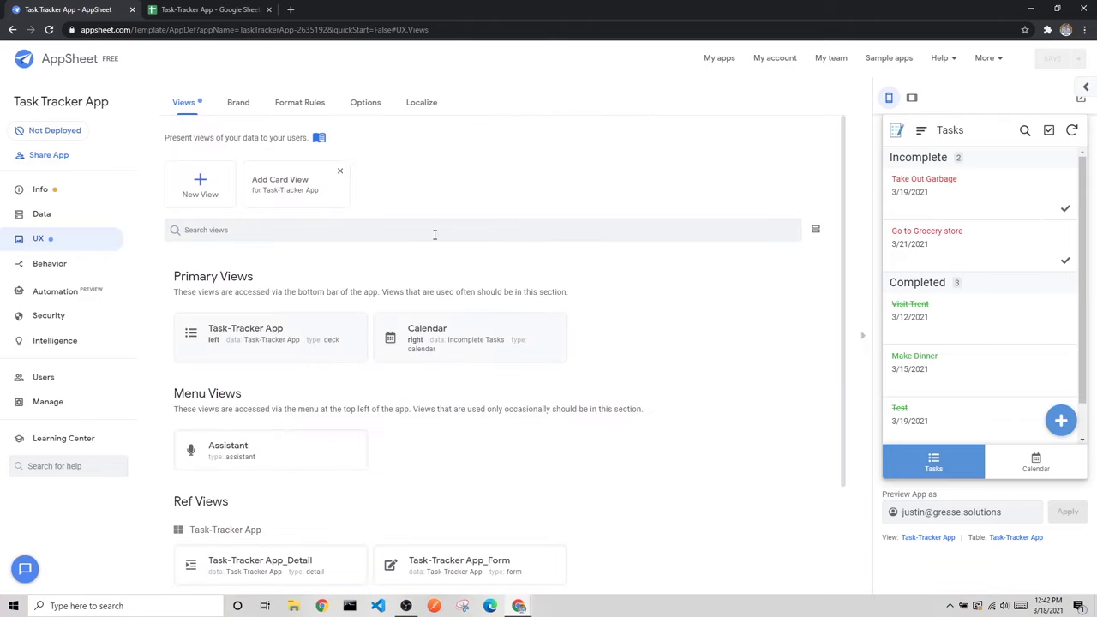
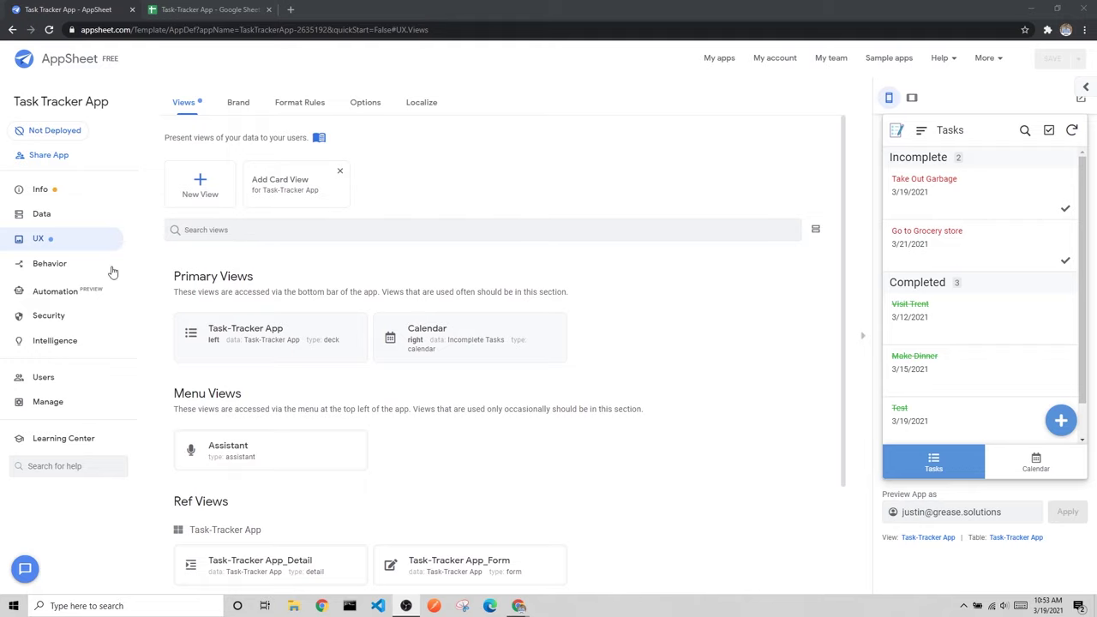
Step: Browse the Automation Bots, Events, Processes and Tasks pages, and open the task help article in a new tab
{"action": "left_click", "coordinate": [55, 295]}
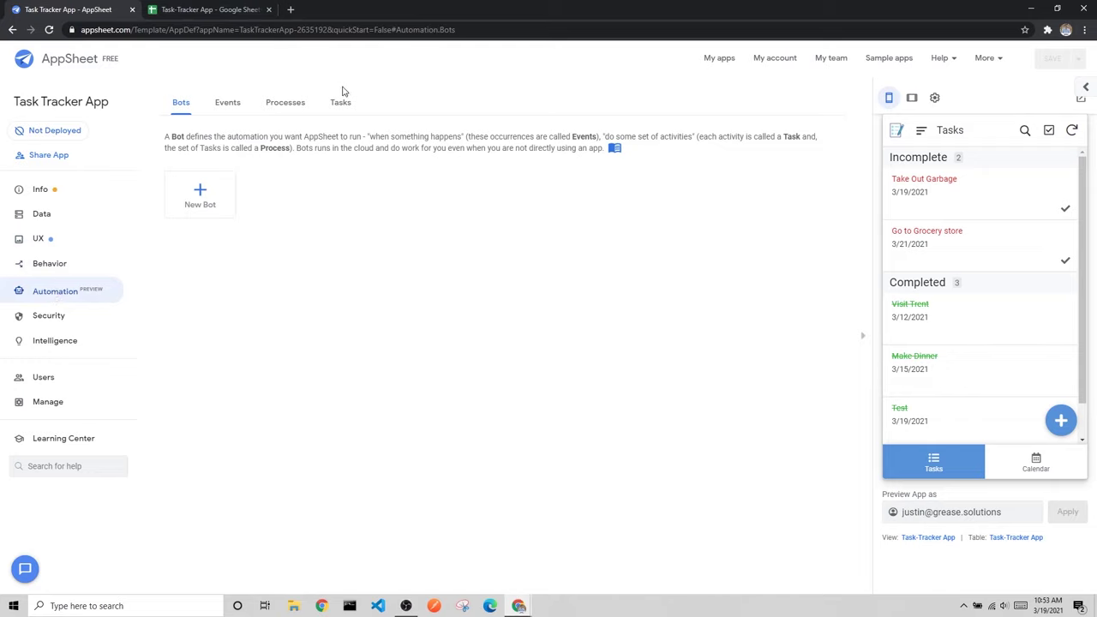
{"action": "left_click", "coordinate": [227, 105]}
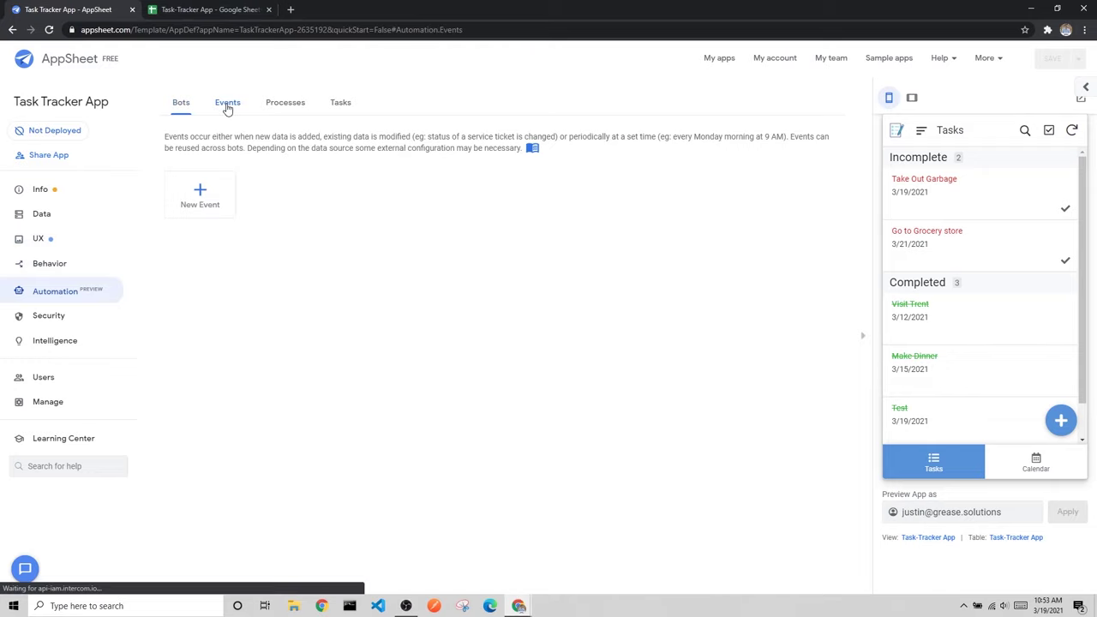
{"action": "left_click", "coordinate": [289, 105]}
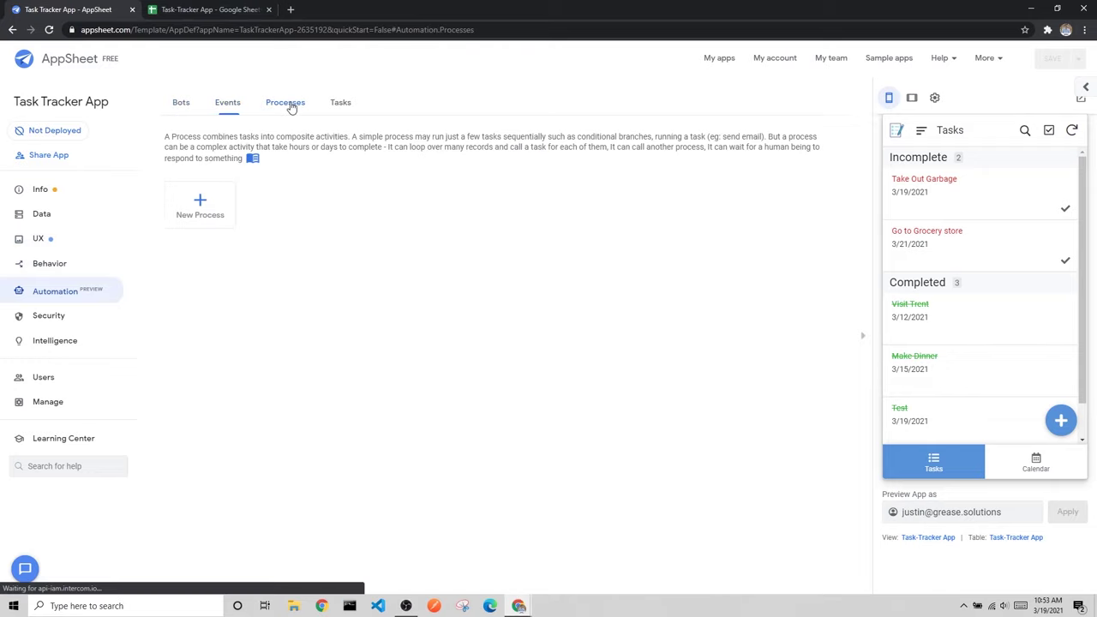
{"action": "left_click", "coordinate": [338, 104]}
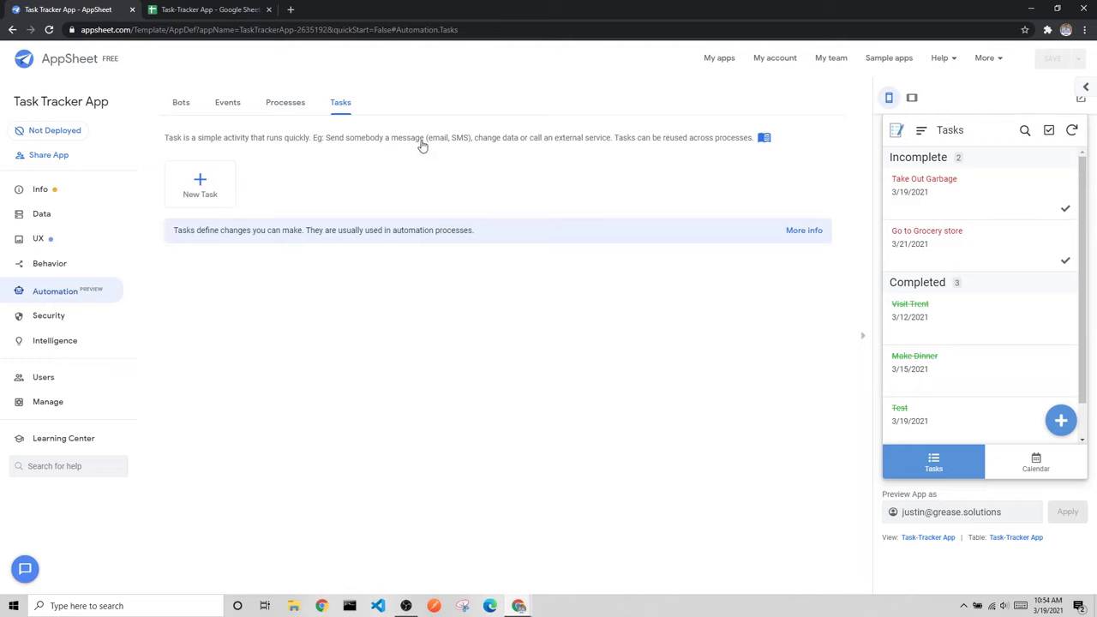
{"action": "right_click", "coordinate": [638, 144]}
{"action": "left_click", "coordinate": [662, 150]}
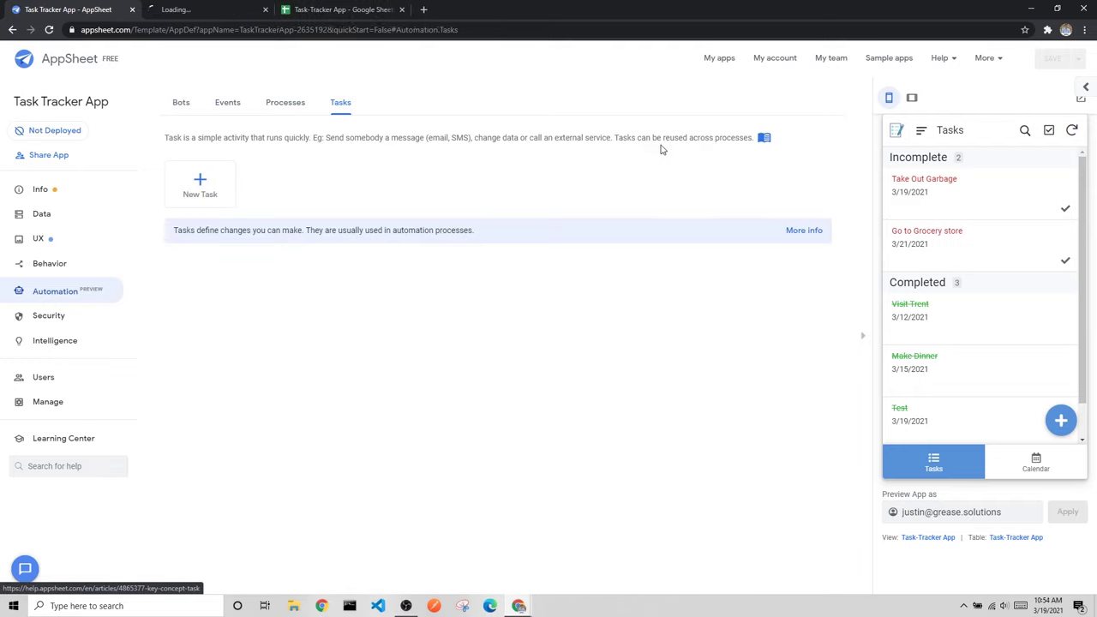
Step: Read through the Key concept: task help article
{"action": "left_click", "coordinate": [191, 10]}
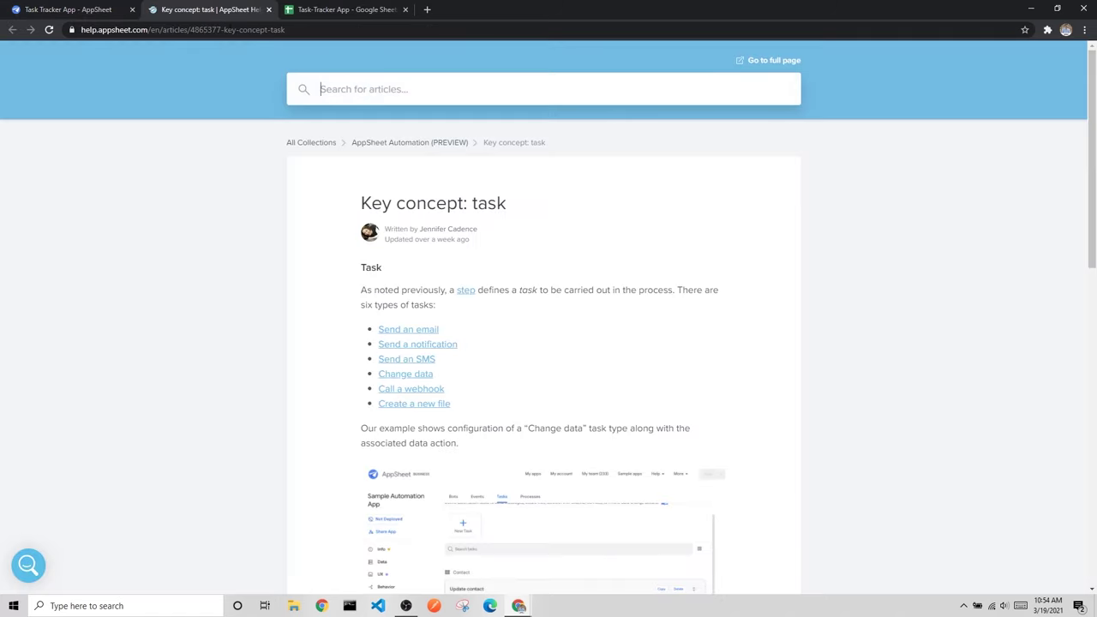
{"action": "left_click_drag", "start_coordinate": [364, 204], "coordinate": [507, 202]}
{"action": "scroll", "coordinate": [502, 215], "scroll_direction": "down", "scroll_amount": 2}
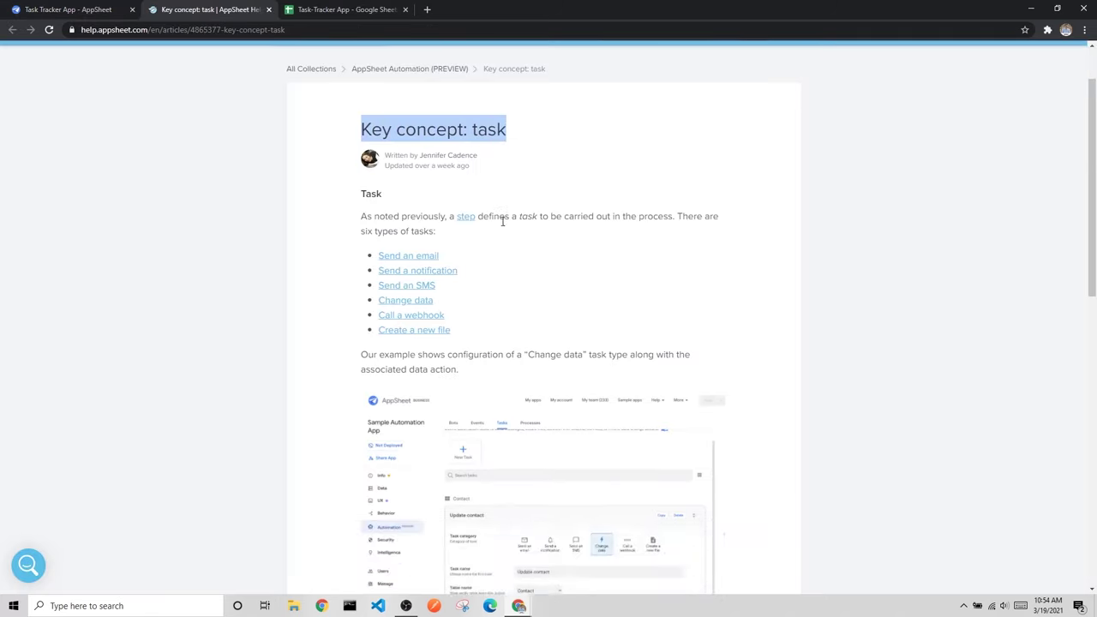
{"action": "scroll", "coordinate": [502, 215], "scroll_direction": "up", "scroll_amount": 2}
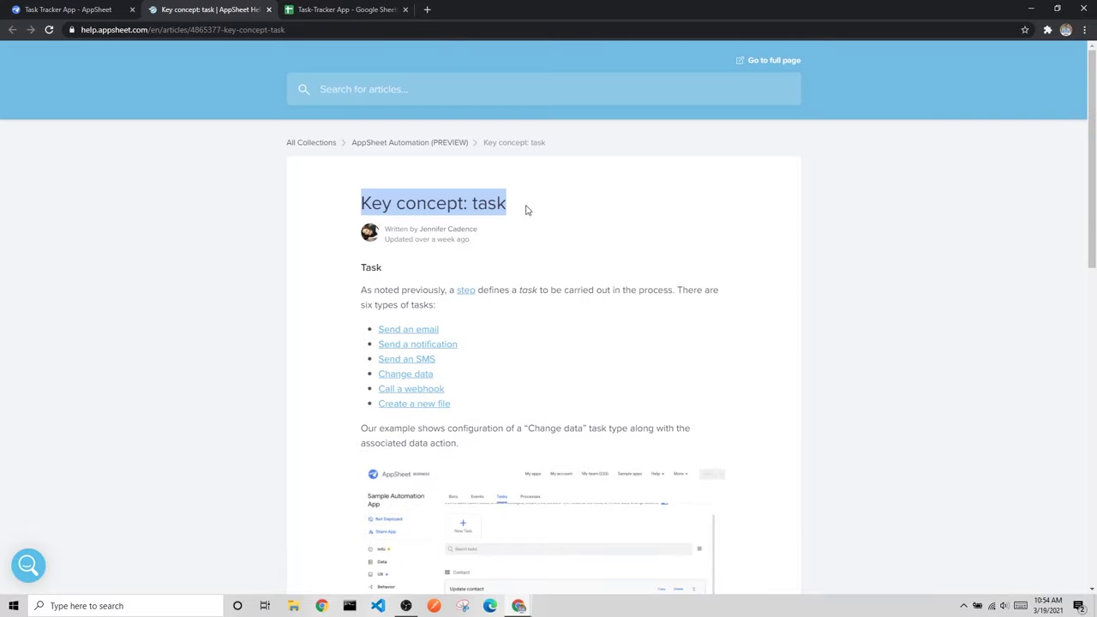
Step: Return to the Automation Bots page in AppSheet and close the task help article
{"action": "left_click", "coordinate": [93, 9]}
{"action": "left_click", "coordinate": [298, 107]}
{"action": "left_click", "coordinate": [230, 103]}
{"action": "left_click", "coordinate": [180, 102]}
{"action": "left_click", "coordinate": [227, 12]}
{"action": "left_click", "coordinate": [100, 12]}
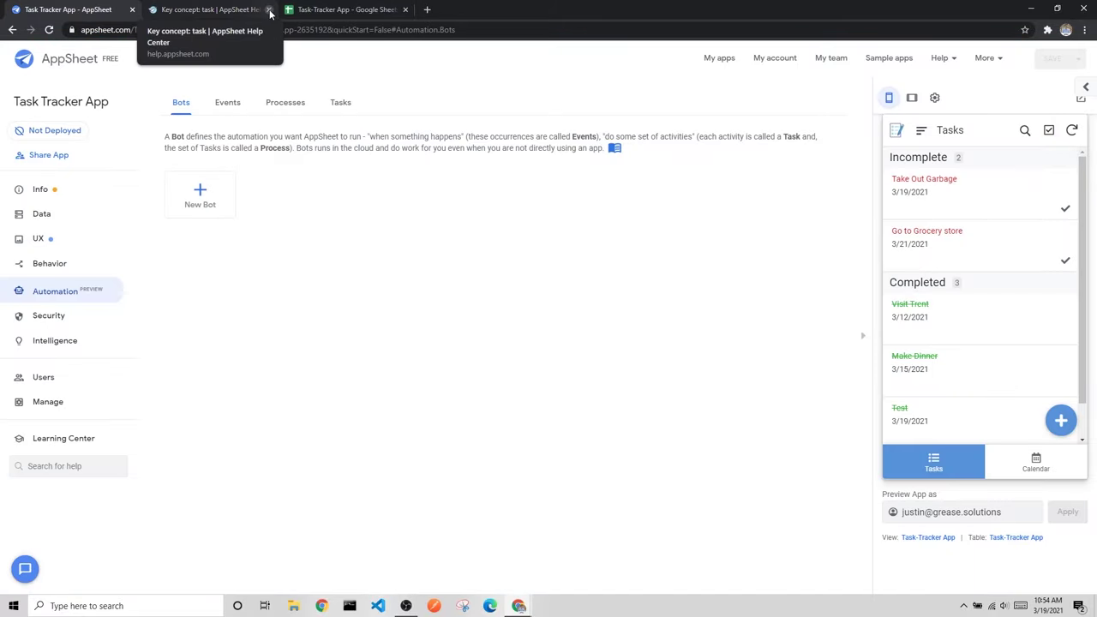
{"action": "left_click", "coordinate": [268, 11]}
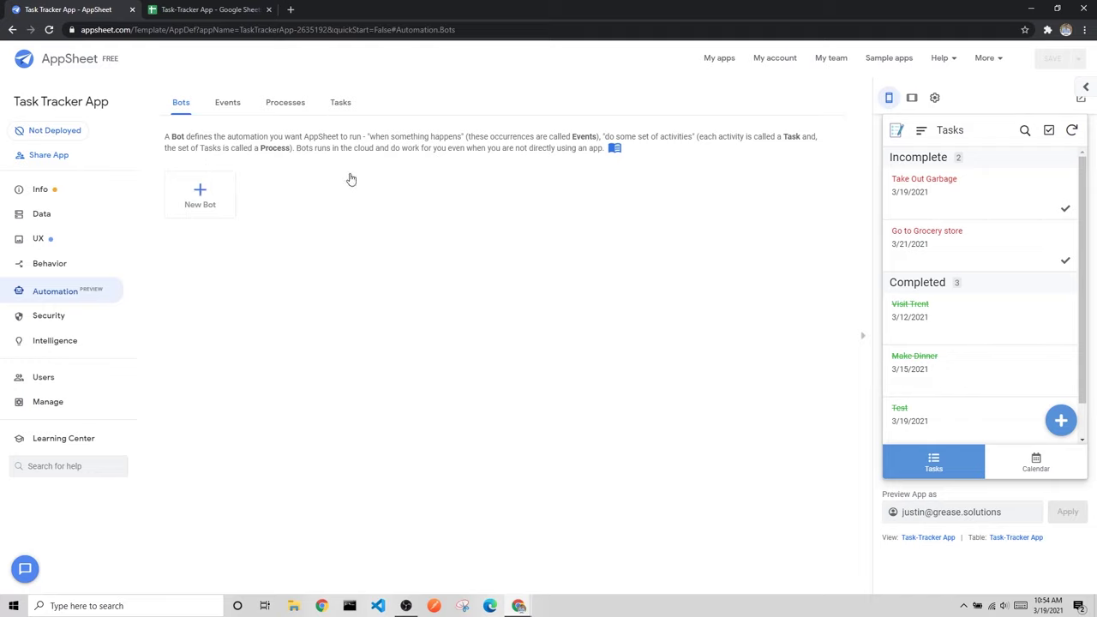
Step: Create a new bot named 'Email Notification Bot'
{"action": "left_click", "coordinate": [205, 196]}
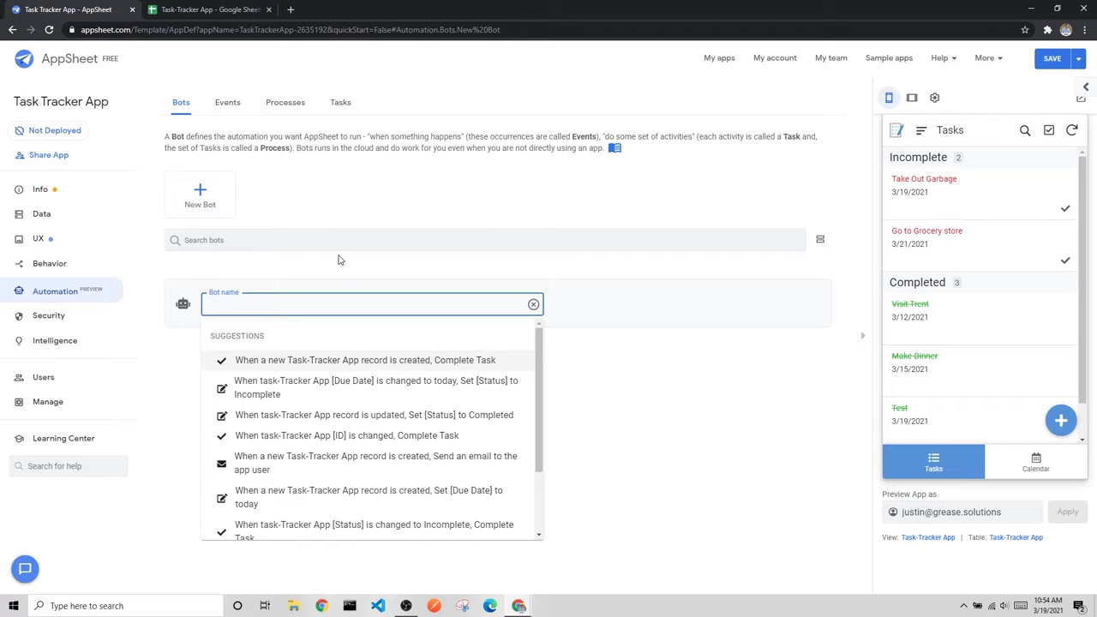
{"action": "type", "text": "Email Notification "}
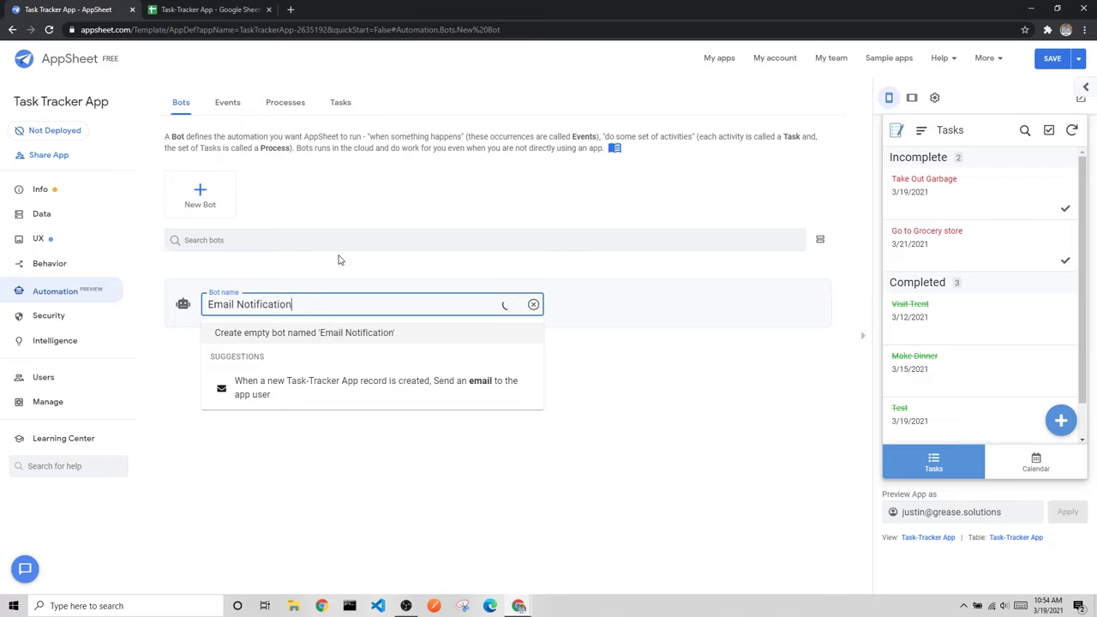
{"action": "type", "text": "Bot"}
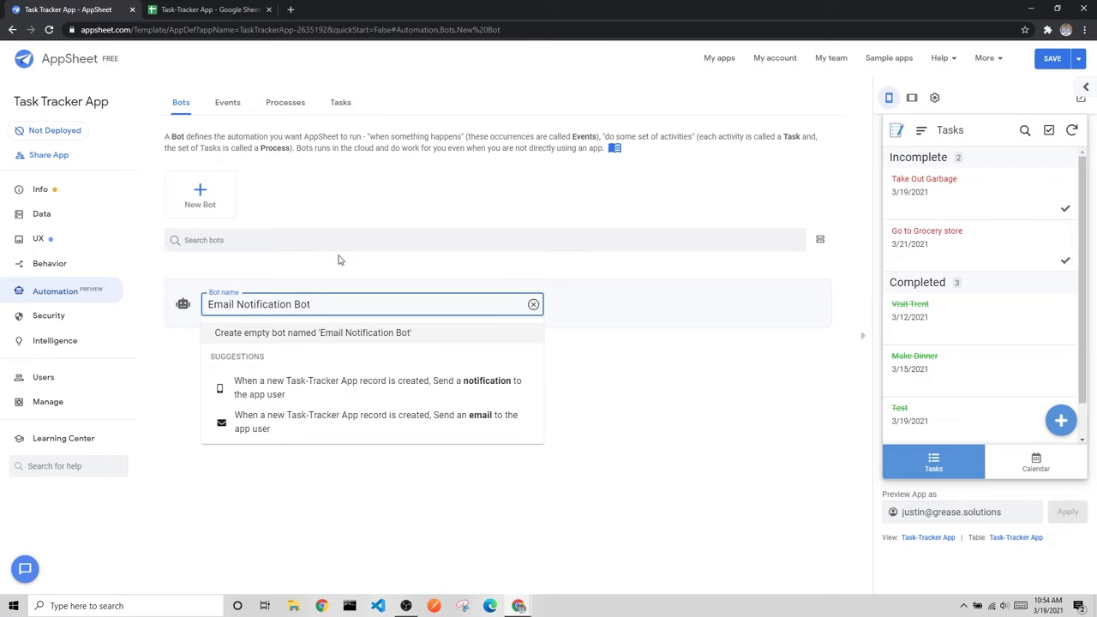
{"action": "key", "text": "Return"}
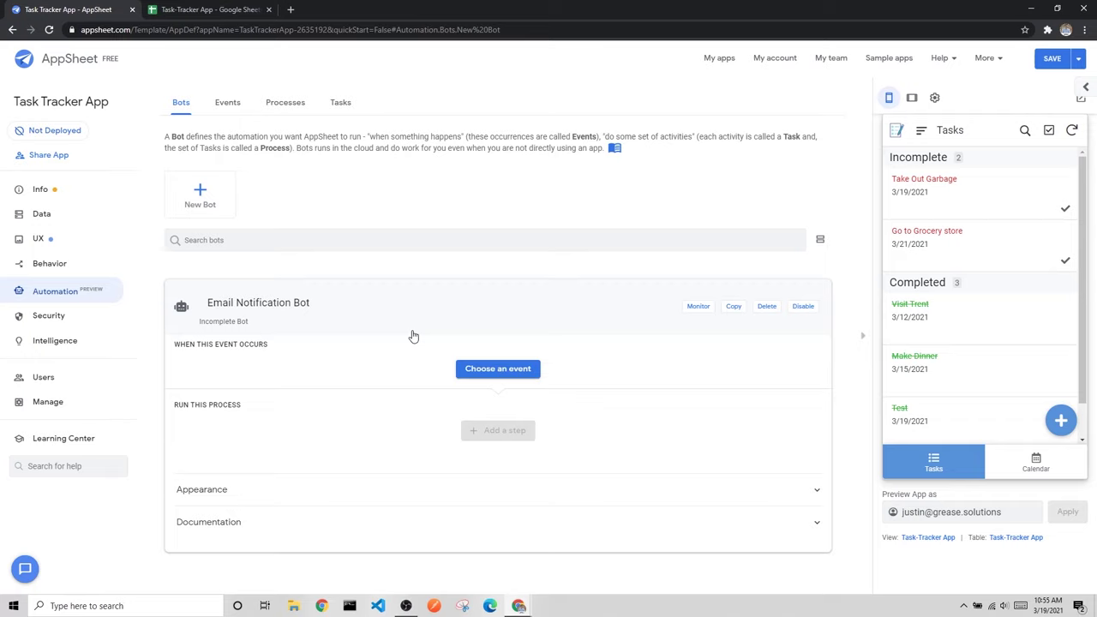
{"action": "left_click", "coordinate": [500, 371]}
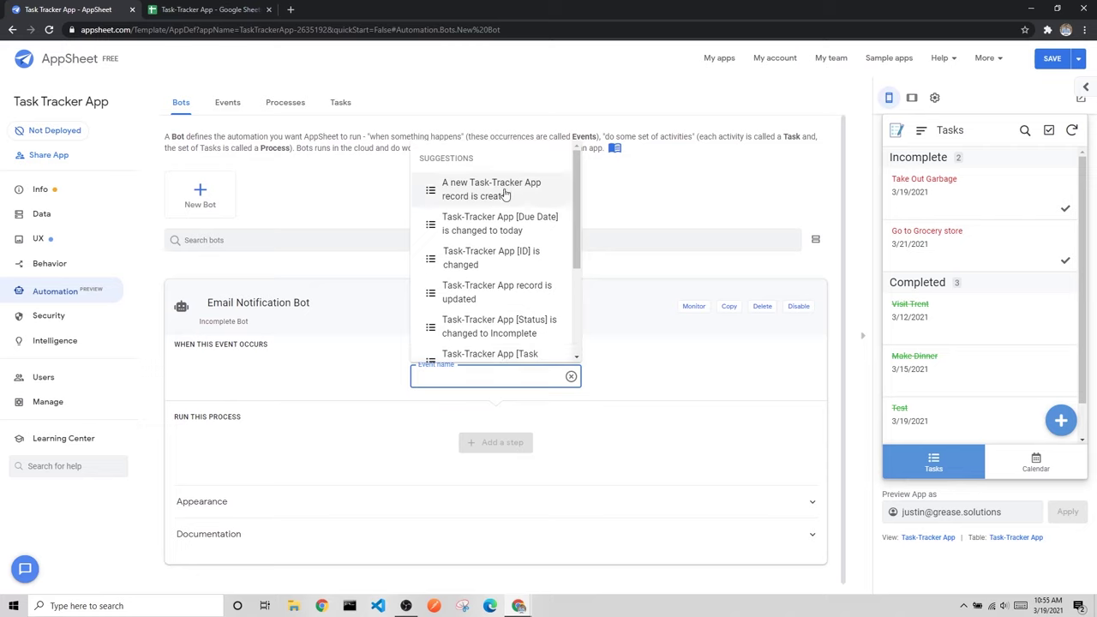
Step: Add a new trigger event named 'Email Event' to the bot
{"action": "scroll", "coordinate": [511, 219], "scroll_direction": "down", "scroll_amount": 2}
{"action": "scroll", "coordinate": [512, 240], "scroll_direction": "down", "scroll_amount": 3}
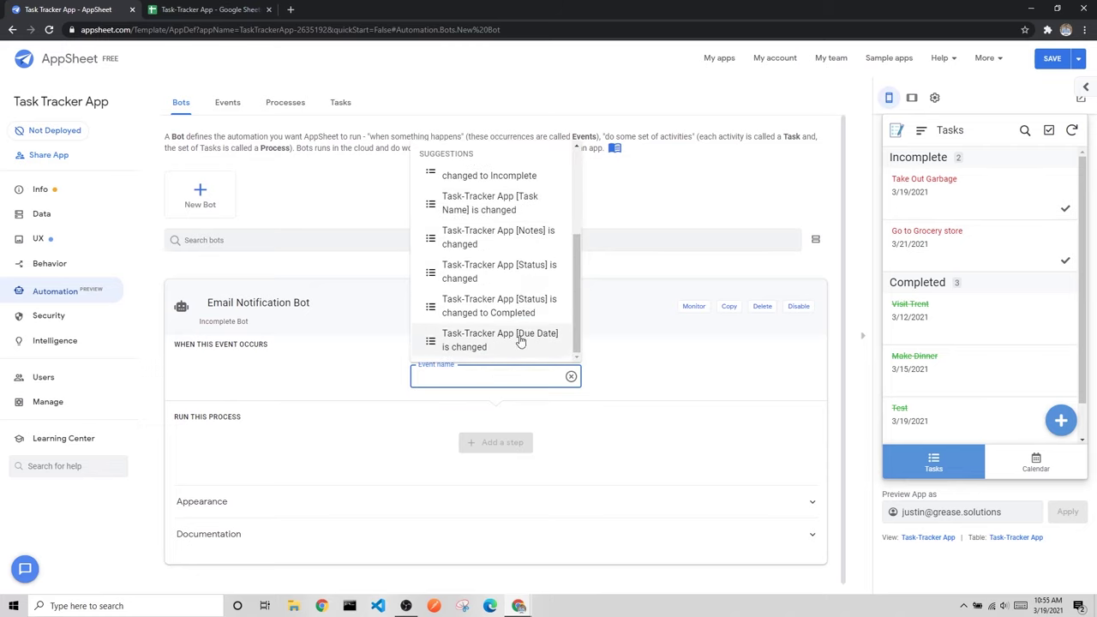
{"action": "scroll", "coordinate": [514, 325], "scroll_direction": "up", "scroll_amount": 5}
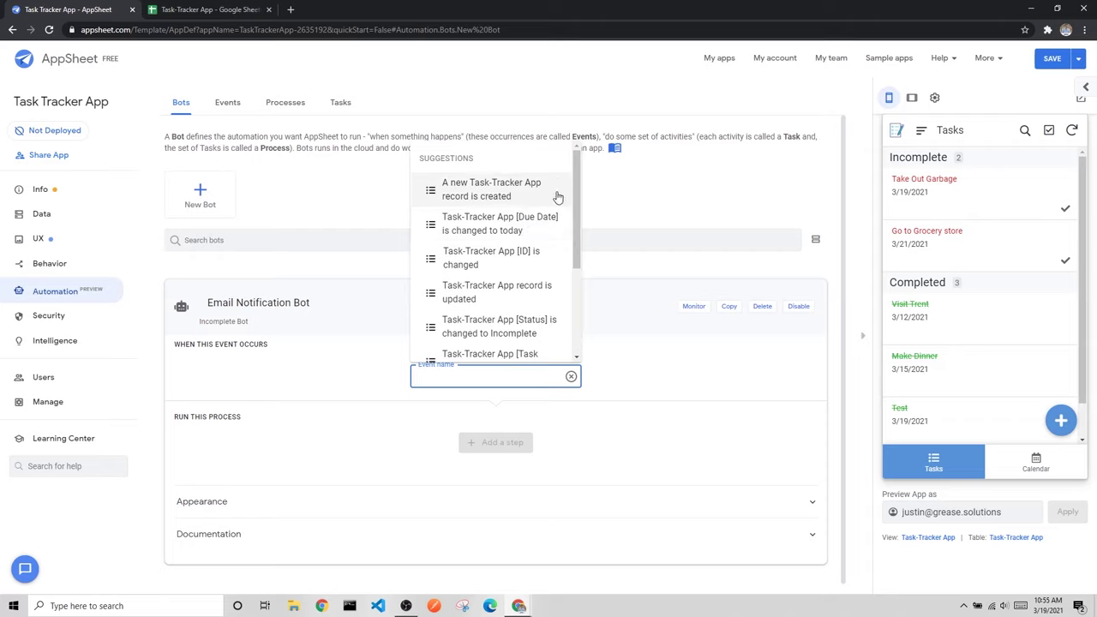
{"action": "type", "text": "E"}
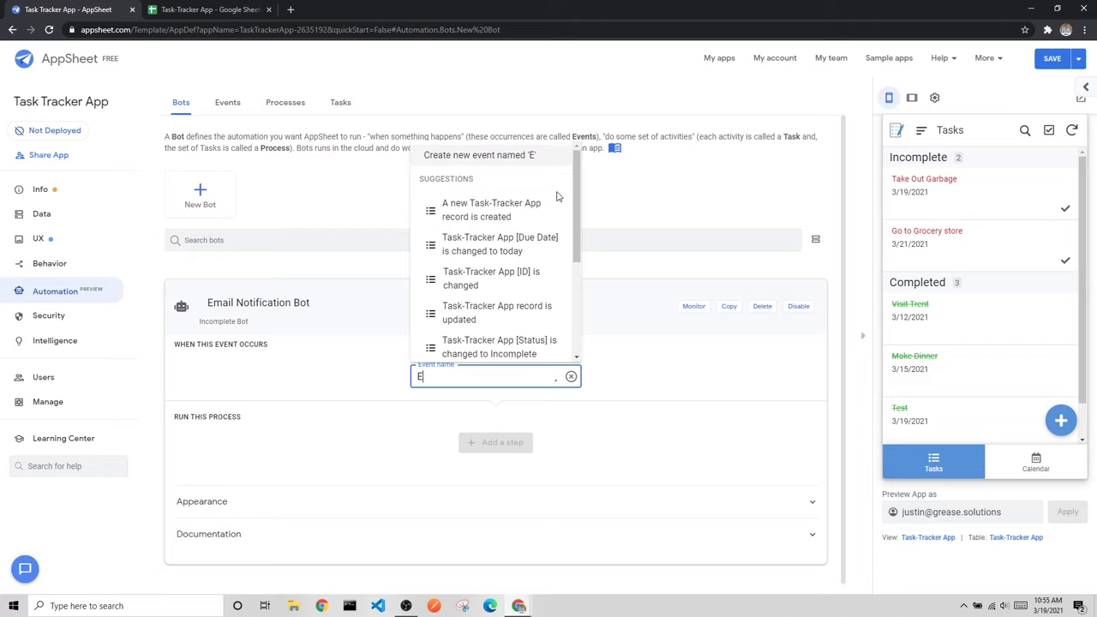
{"action": "type", "text": "mail Event"}
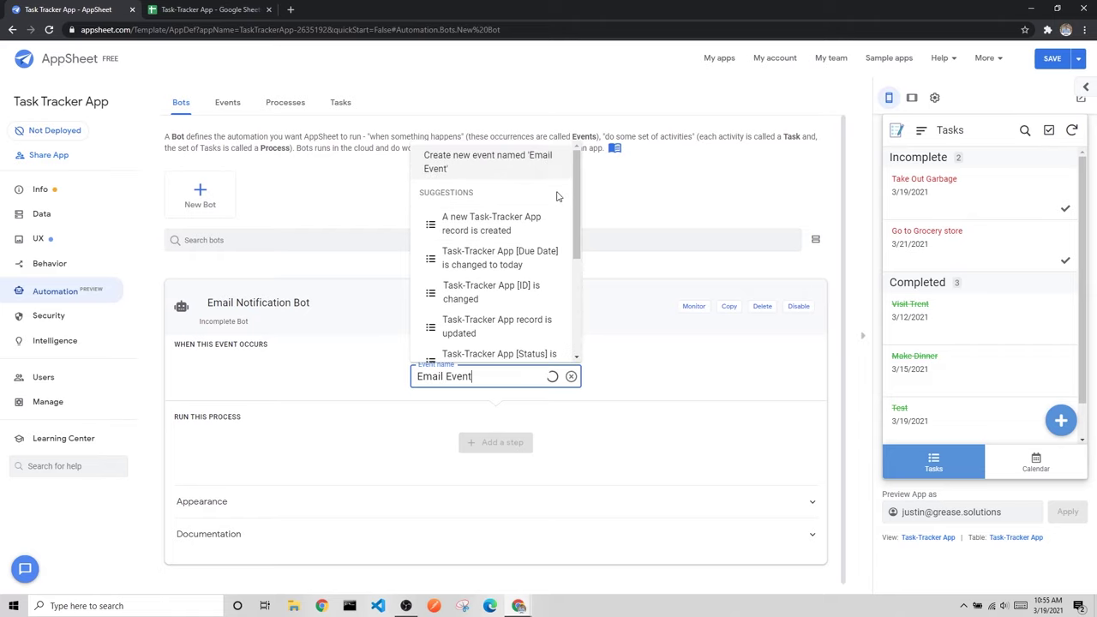
{"action": "key", "text": "Return"}
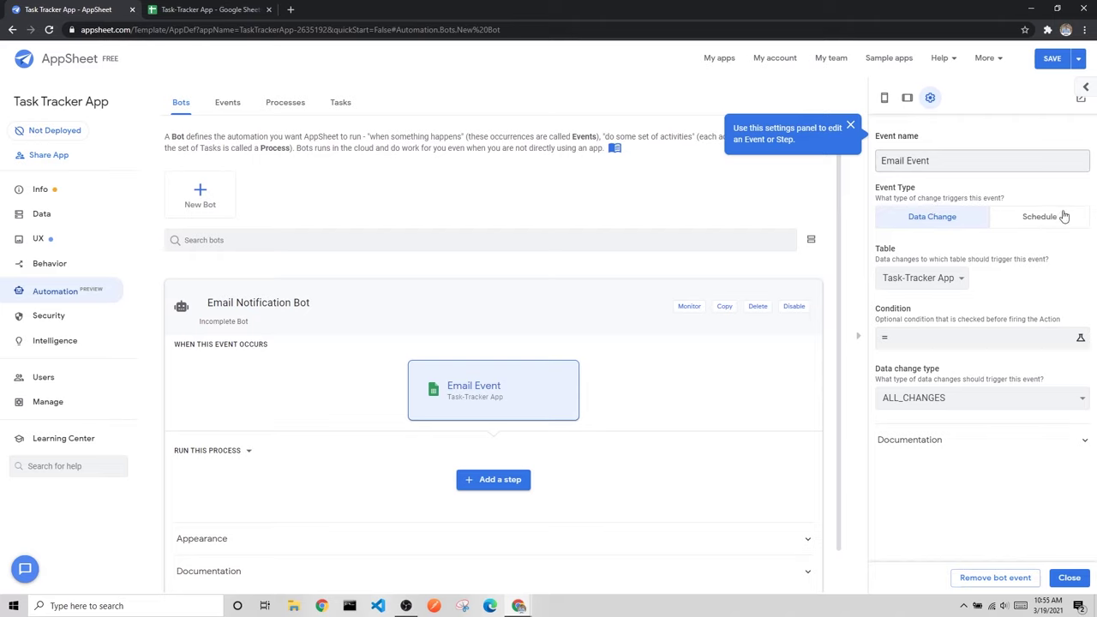
Step: Review the event's Task-Tracker App table and condition, leaving both unchanged
{"action": "left_click", "coordinate": [932, 282]}
{"action": "left_click", "coordinate": [927, 297]}
{"action": "left_click", "coordinate": [927, 284]}
{"action": "left_click", "coordinate": [929, 296]}
{"action": "left_click", "coordinate": [926, 284]}
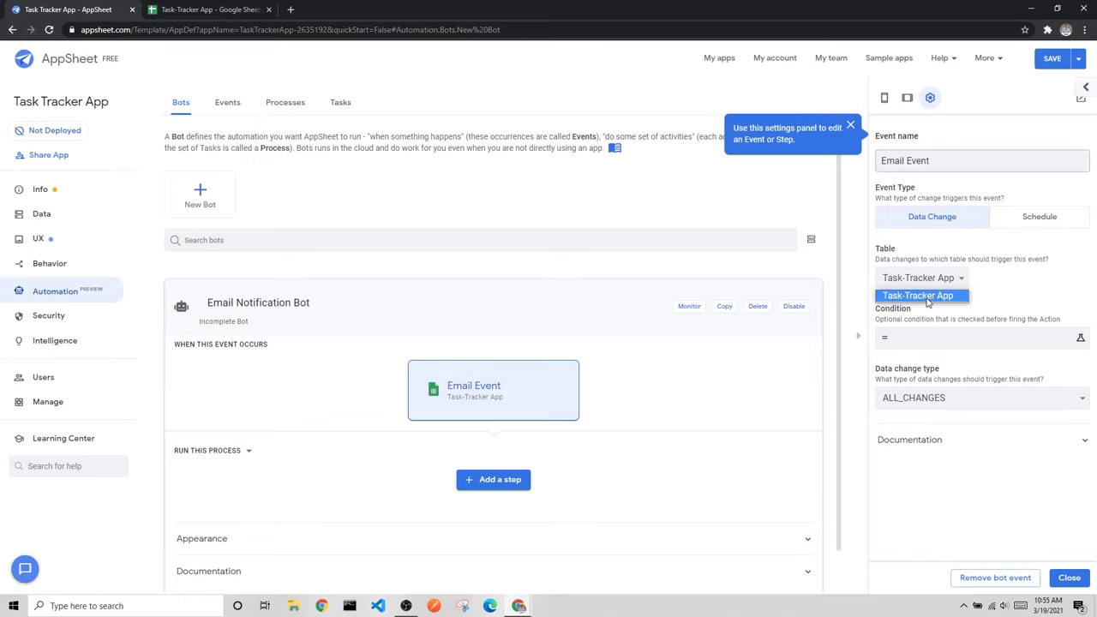
{"action": "left_click", "coordinate": [927, 297]}
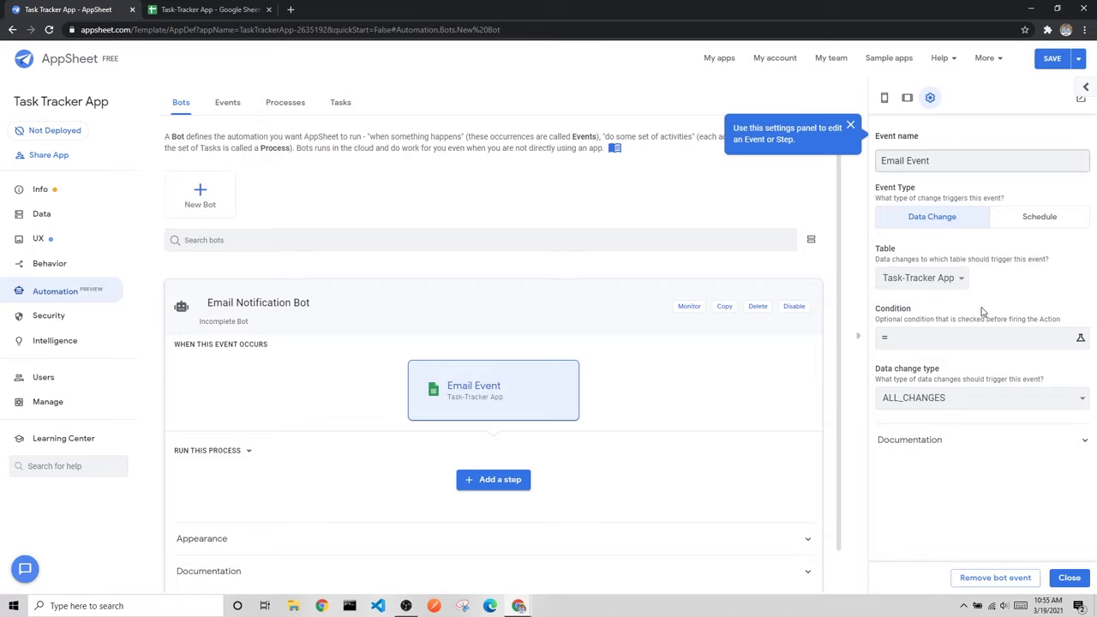
{"action": "left_click", "coordinate": [906, 338]}
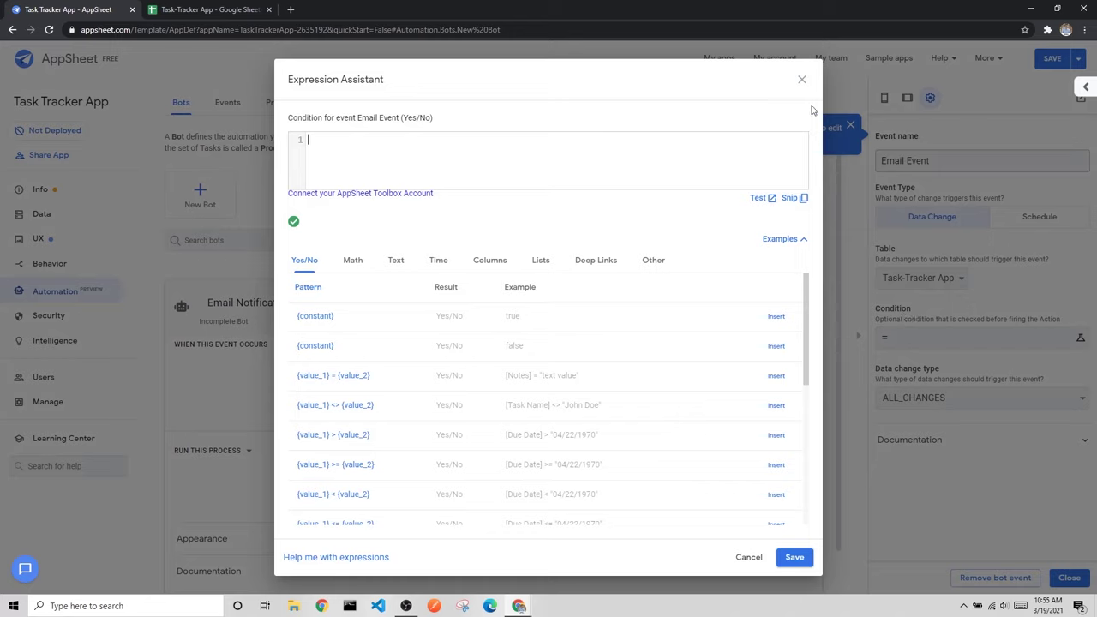
{"action": "left_click", "coordinate": [802, 79]}
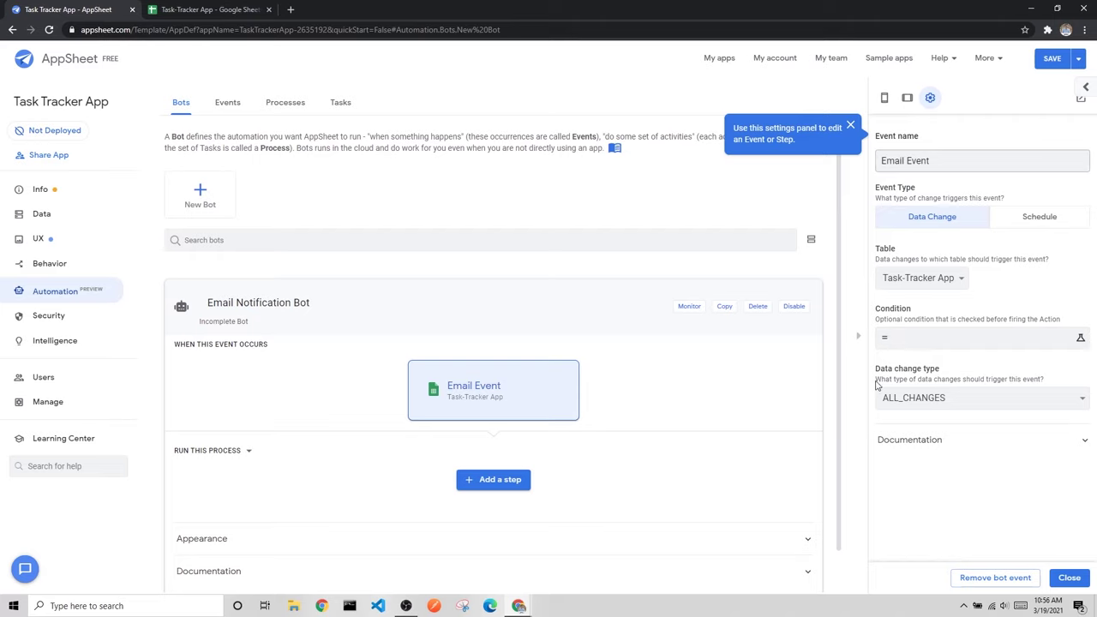
{"action": "left_click_drag", "start_coordinate": [877, 383], "coordinate": [988, 371]}
{"action": "left_click", "coordinate": [977, 338]}
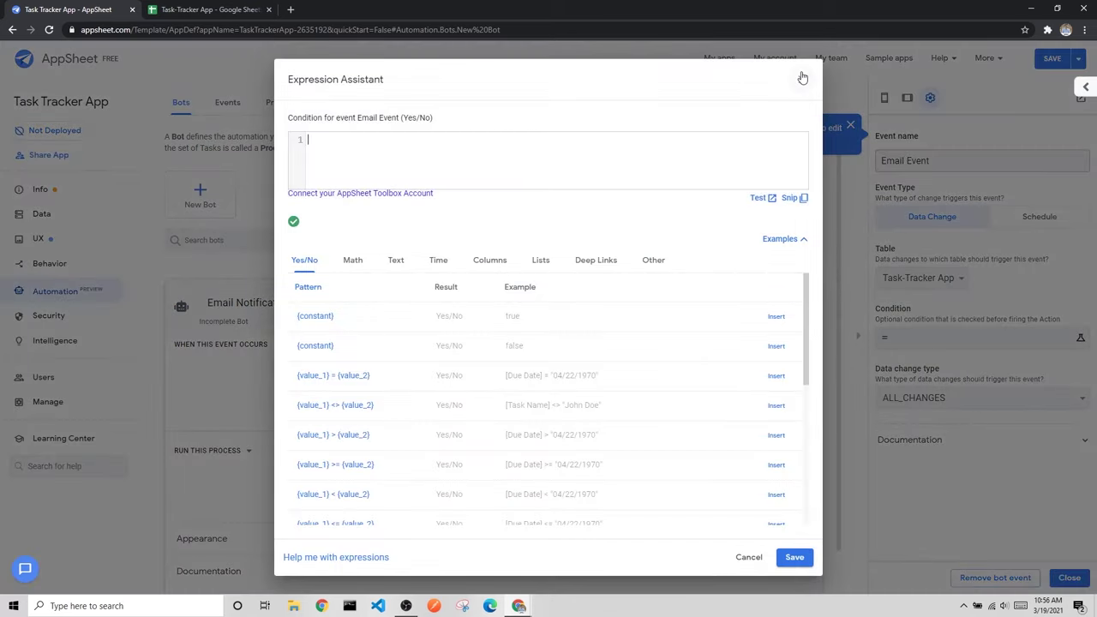
{"action": "left_click", "coordinate": [803, 76]}
Step: Keep ALL_CHANGES as the data change type, then switch the event type to Schedule
{"action": "left_click", "coordinate": [949, 401]}
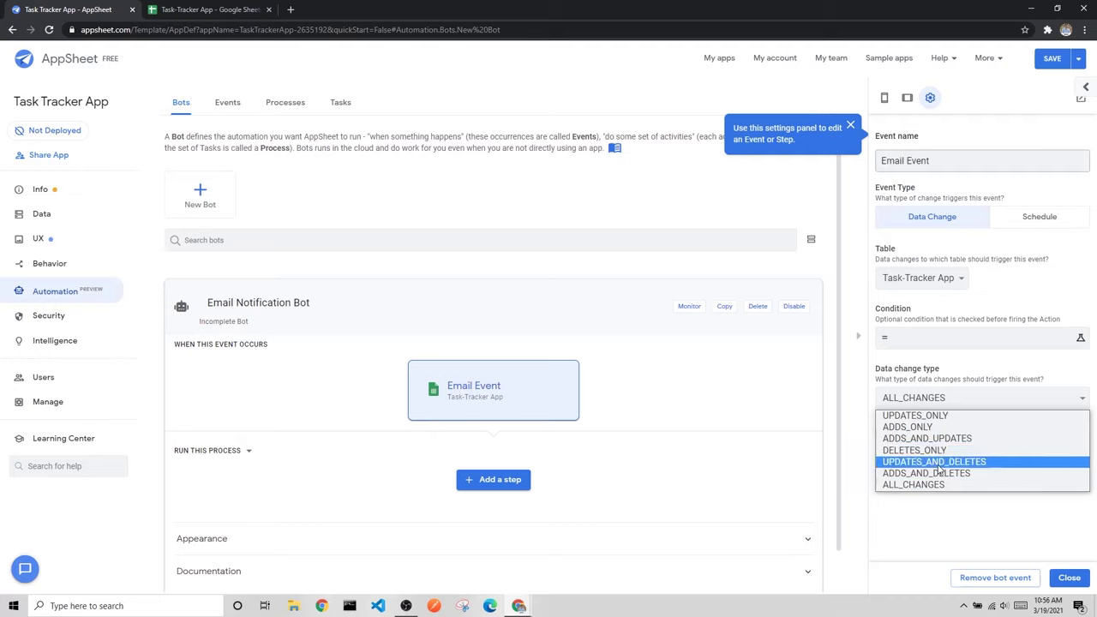
{"action": "left_click", "coordinate": [939, 487]}
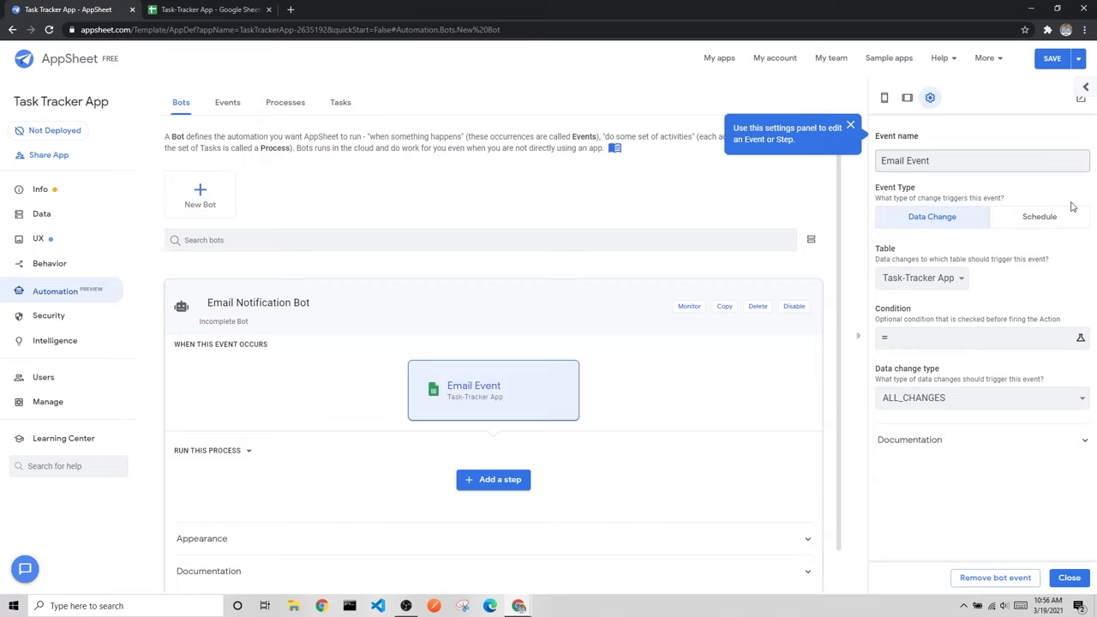
{"action": "left_click", "coordinate": [1037, 220]}
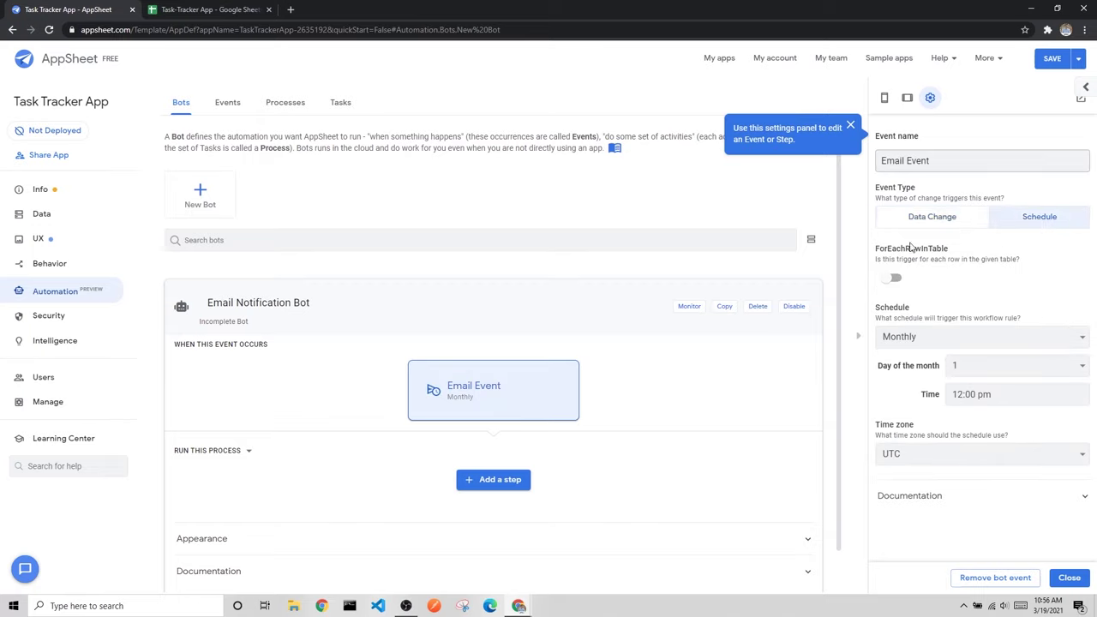
Step: Set the schedule to run Daily at 7:00 am
{"action": "left_click_drag", "start_coordinate": [879, 254], "coordinate": [966, 253]}
{"action": "left_click", "coordinate": [966, 262]}
{"action": "left_click", "coordinate": [965, 334]}
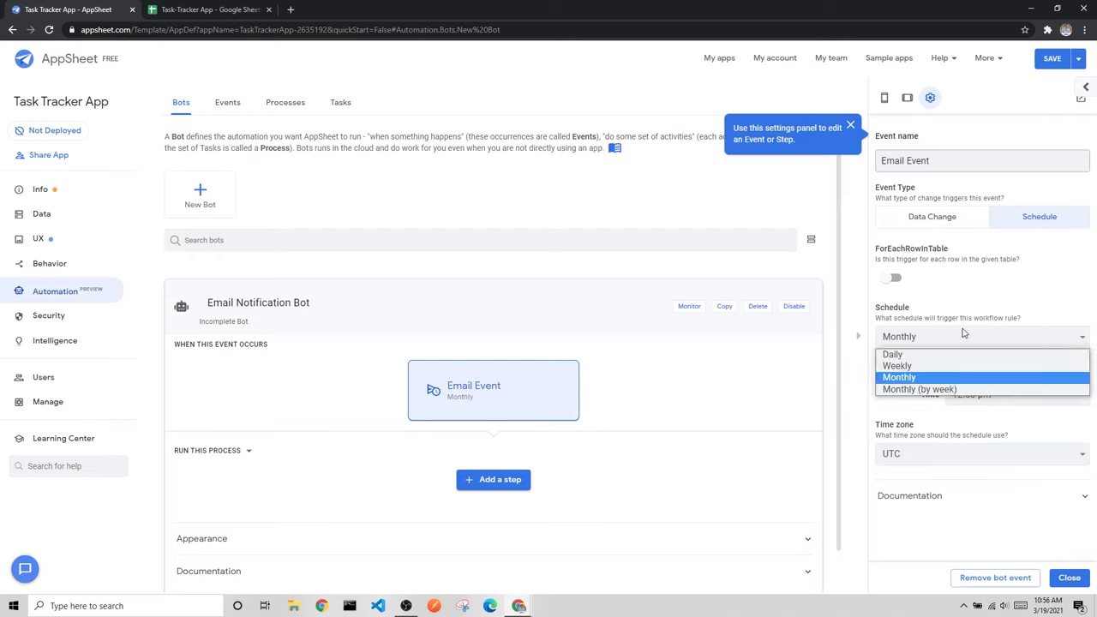
{"action": "left_click", "coordinate": [891, 354]}
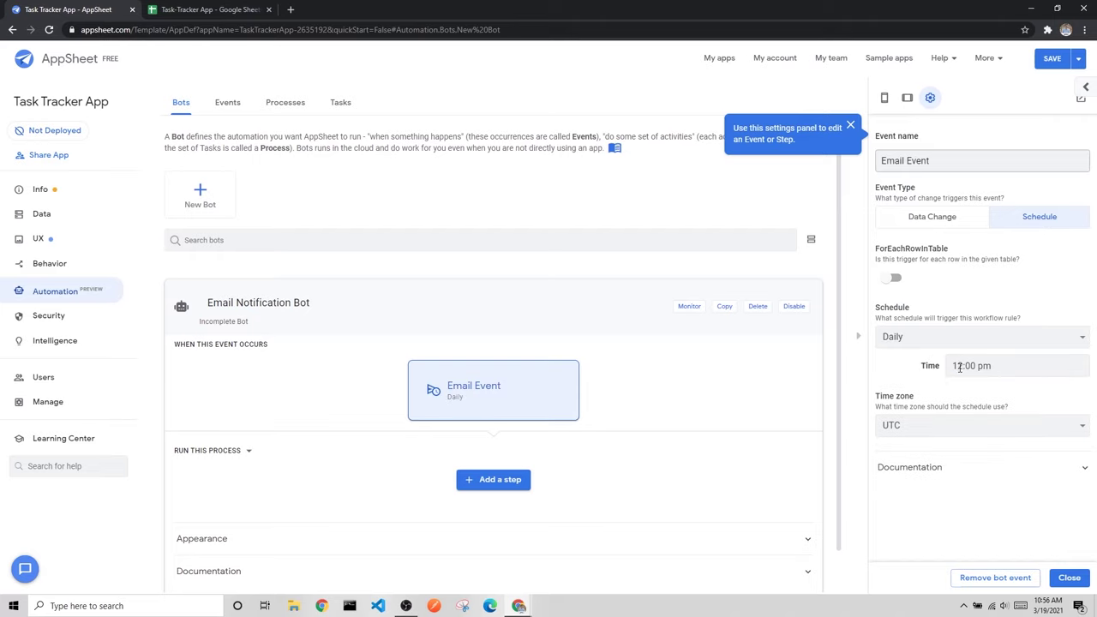
{"action": "key", "text": "Down"}
{"action": "key", "text": "Down"}
{"action": "key", "text": "Down"}
{"action": "key", "text": "Down"}
{"action": "key", "text": "Down"}
Step: Enable ForEachRowInTable on the Task-Tracker App table, then view its spreadsheet
{"action": "left_click", "coordinate": [894, 281]}
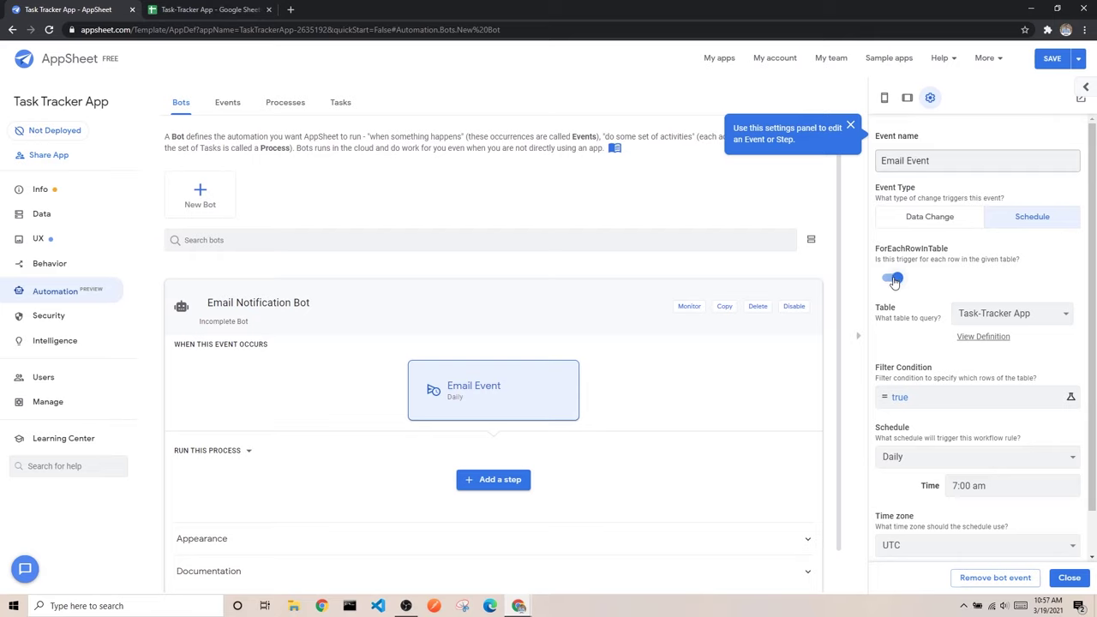
{"action": "left_click", "coordinate": [1013, 316]}
{"action": "left_click", "coordinate": [1016, 335]}
{"action": "left_click", "coordinate": [162, 6]}
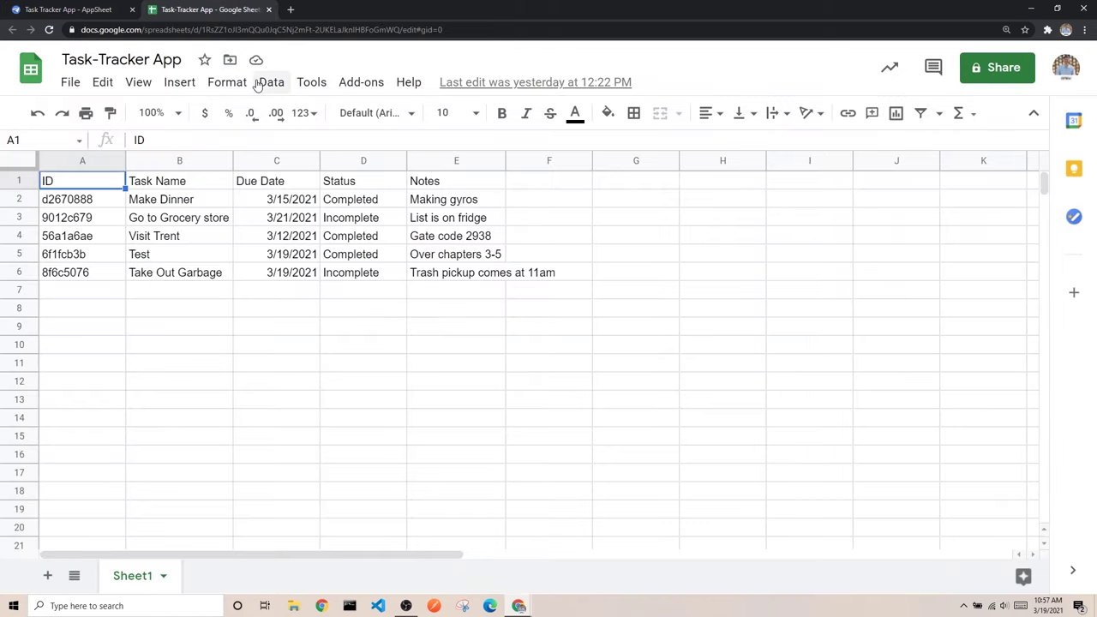
{"action": "left_click", "coordinate": [266, 222]}
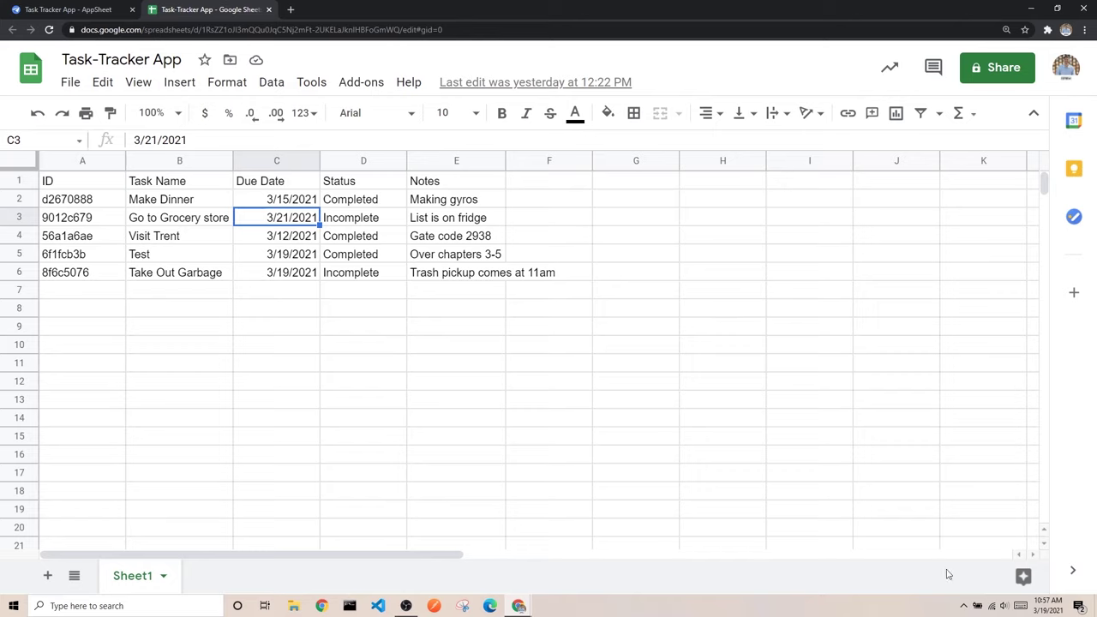
{"action": "mouse_move", "coordinate": [1045, 612]}
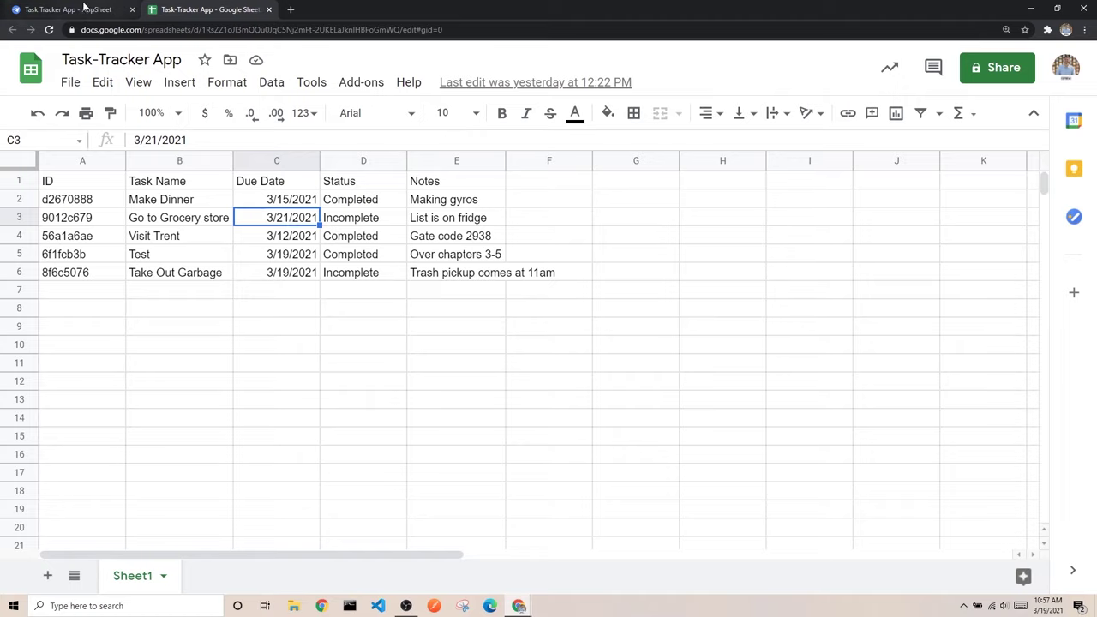
{"action": "left_click", "coordinate": [111, 10]}
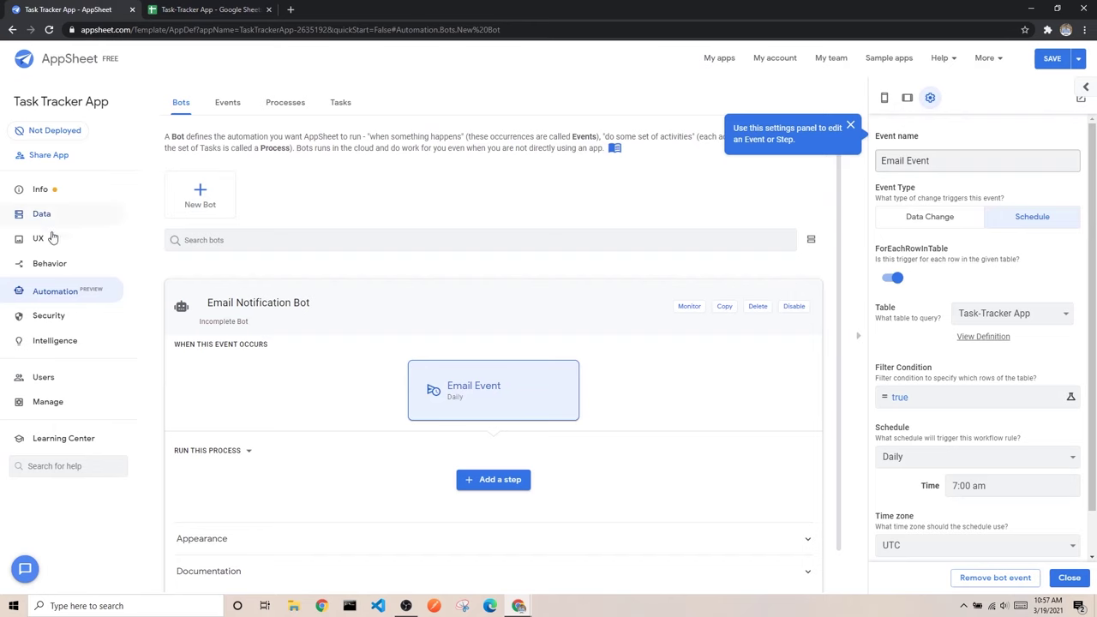
{"action": "left_click", "coordinate": [206, 10]}
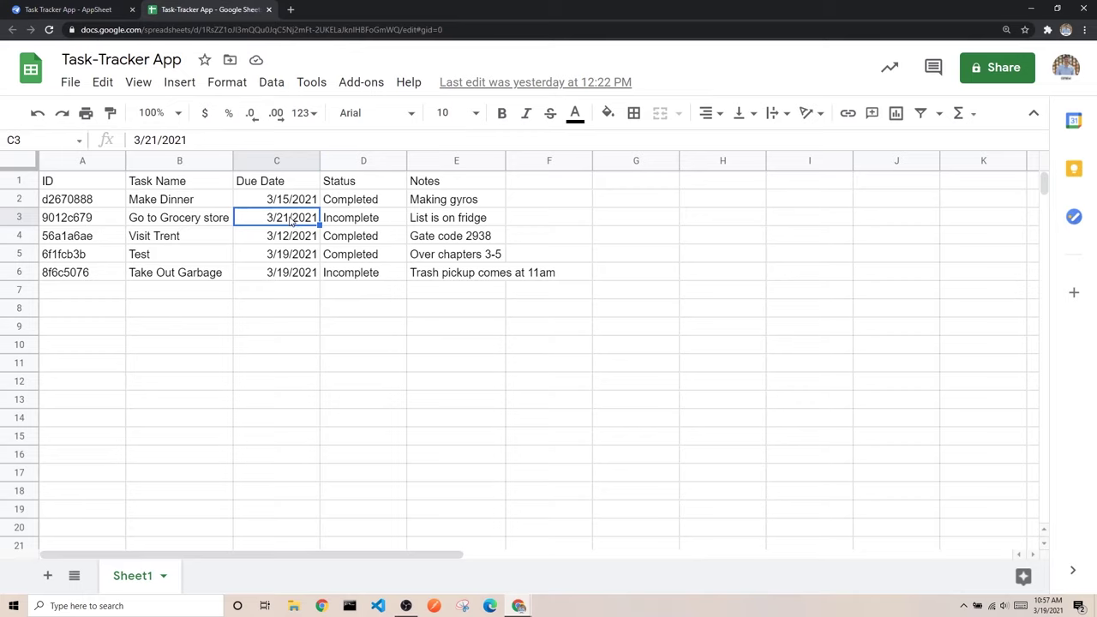
{"action": "left_click", "coordinate": [390, 220]}
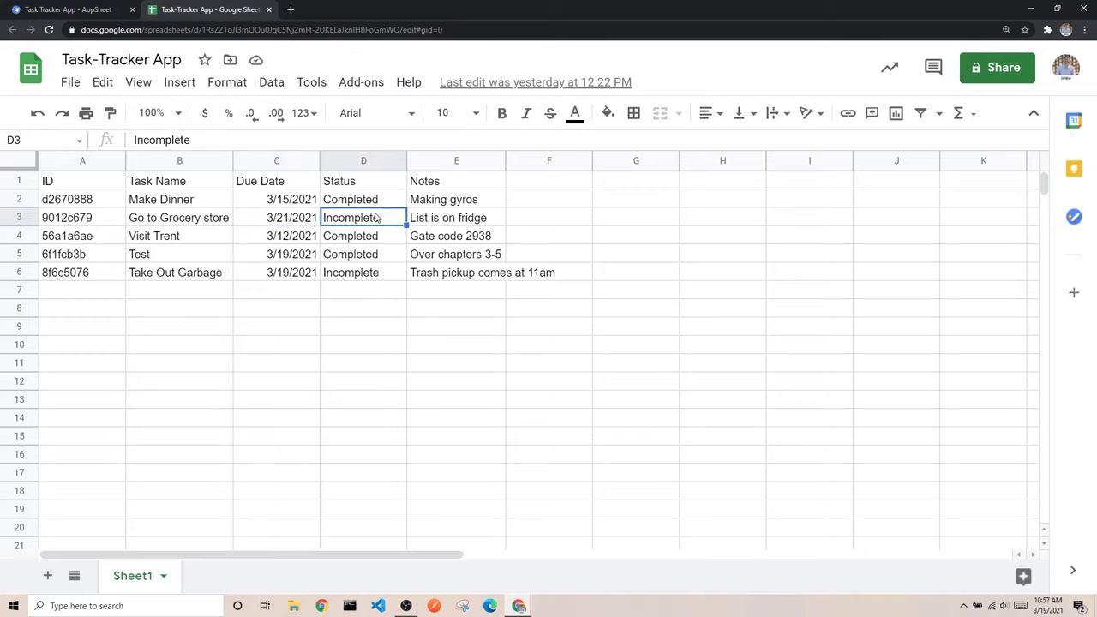
{"action": "left_click", "coordinate": [294, 222]}
{"action": "left_click", "coordinate": [53, 10]}
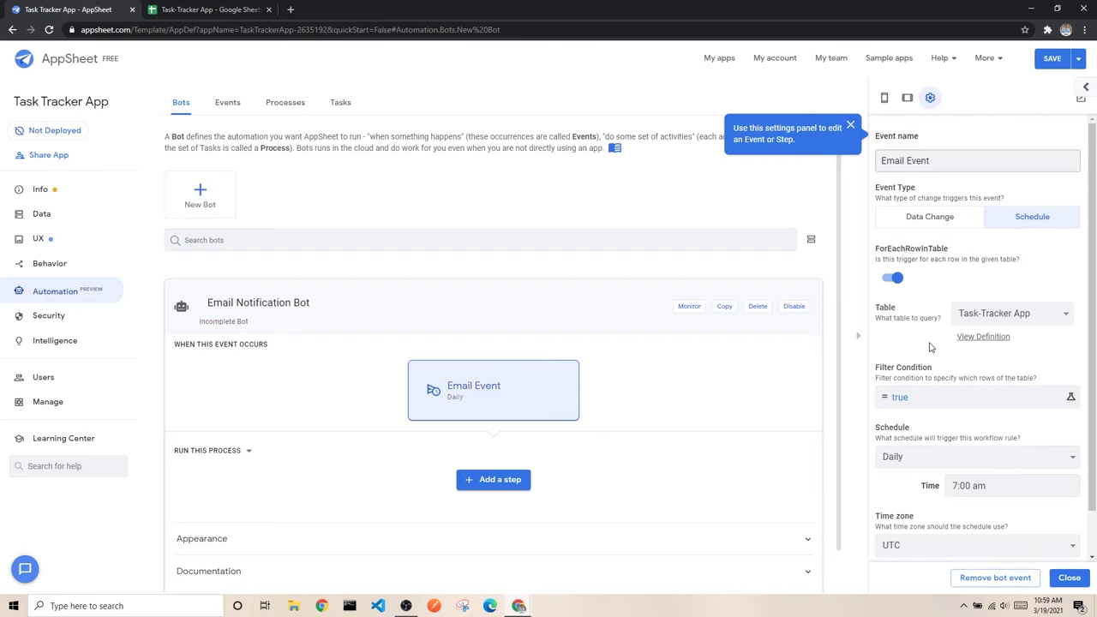
Step: Clear the 'true' filter condition and list the Time functions in the Expression Assistant
{"action": "left_click", "coordinate": [946, 399]}
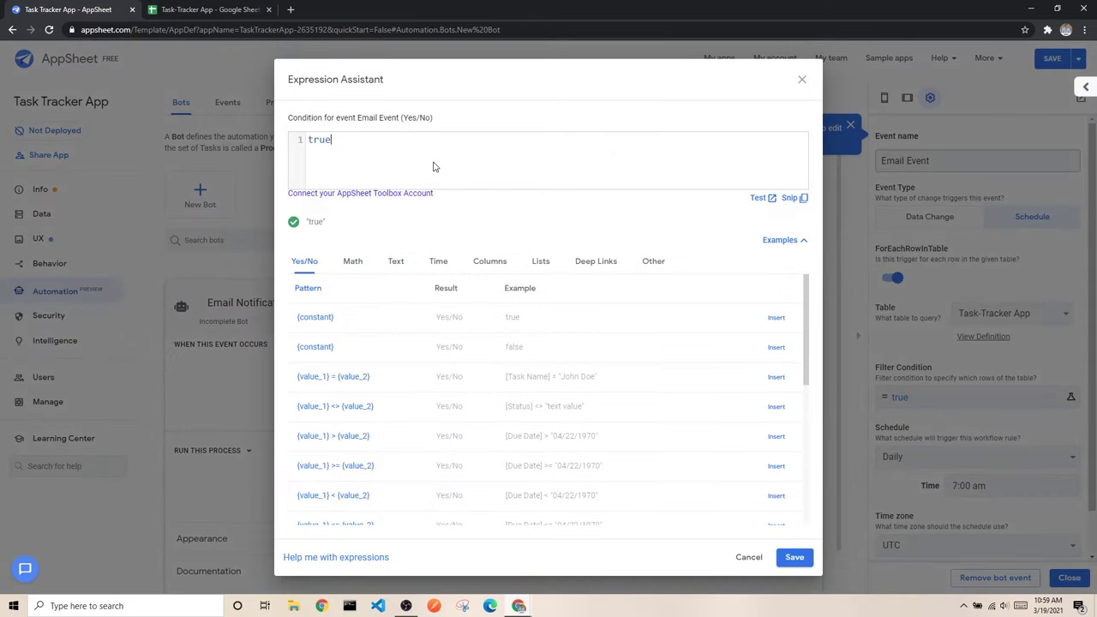
{"action": "key", "text": "BackSpace"}
{"action": "key", "text": "BackSpace"}
{"action": "key", "text": "BackSpace"}
{"action": "key", "text": "BackSpace"}
{"action": "left_click", "coordinate": [436, 266]}
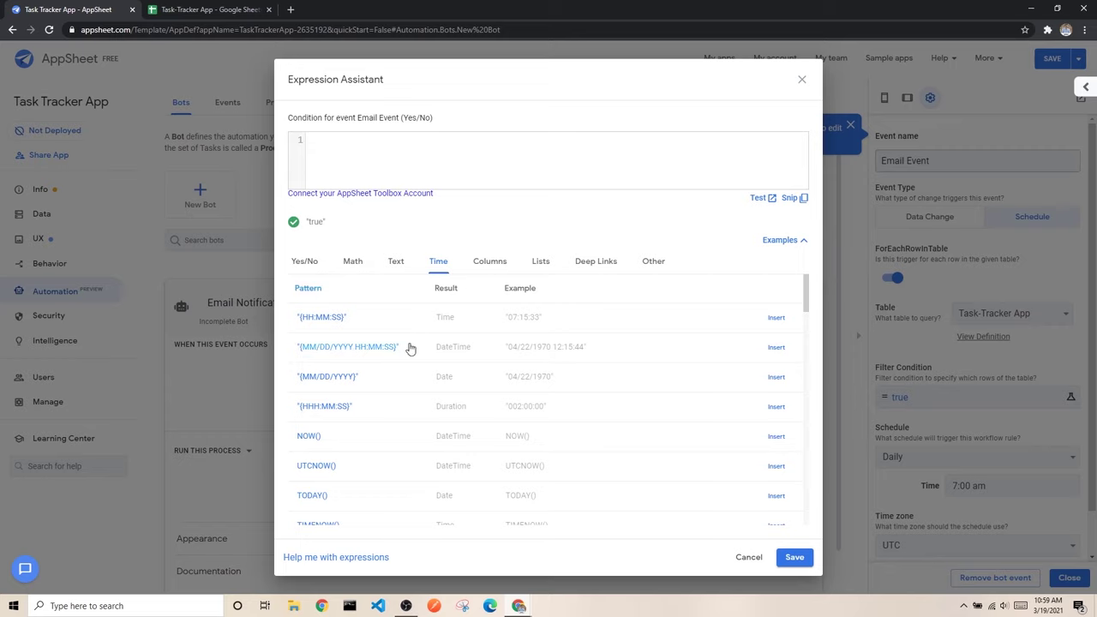
{"action": "scroll", "coordinate": [407, 344], "scroll_direction": "down", "scroll_amount": 1}
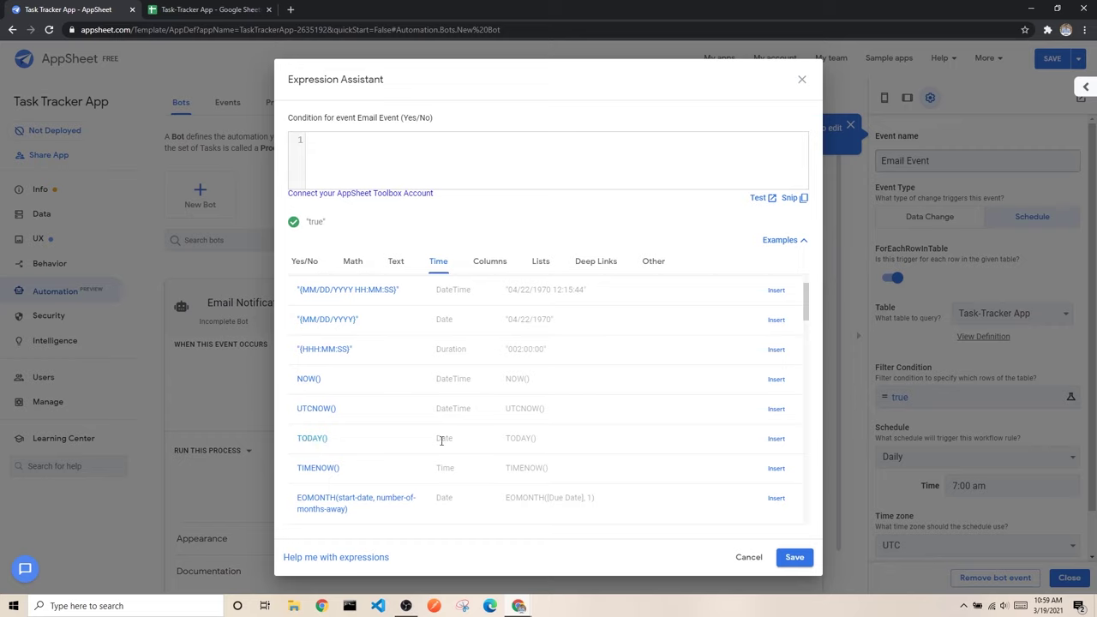
Step: Inspect the TODAY() function's Date result type and example, and look up its documentation
{"action": "left_click_drag", "start_coordinate": [509, 438], "coordinate": [536, 440]}
{"action": "left_click", "coordinate": [526, 442]}
{"action": "left_click_drag", "start_coordinate": [437, 439], "coordinate": [454, 443]}
{"action": "left_click", "coordinate": [448, 448]}
{"action": "left_click_drag", "start_coordinate": [507, 440], "coordinate": [549, 444]}
{"action": "left_click", "coordinate": [531, 450]}
{"action": "left_click", "coordinate": [312, 439]}
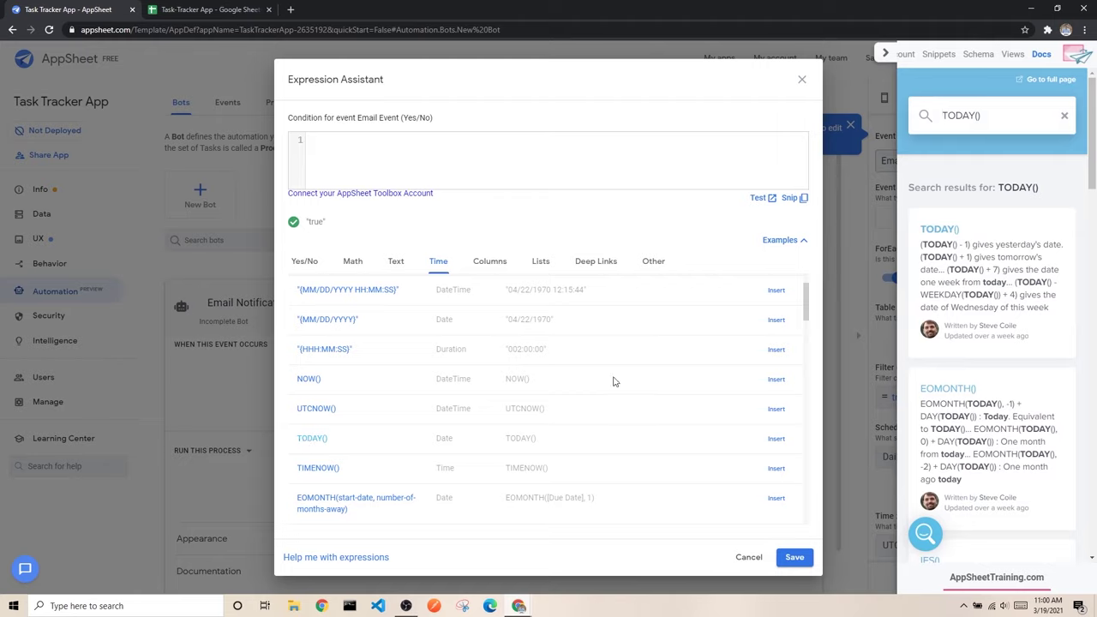
Step: Show the TODAY() documentation results, then return to the empty condition expression
{"action": "left_click", "coordinate": [1048, 30]}
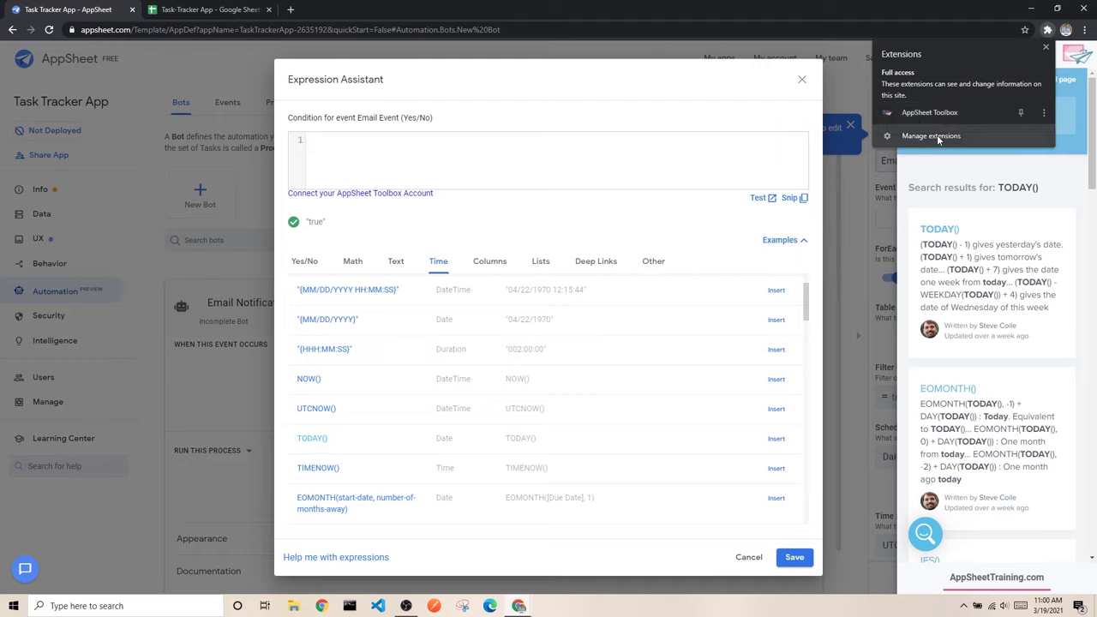
{"action": "left_click", "coordinate": [1045, 46]}
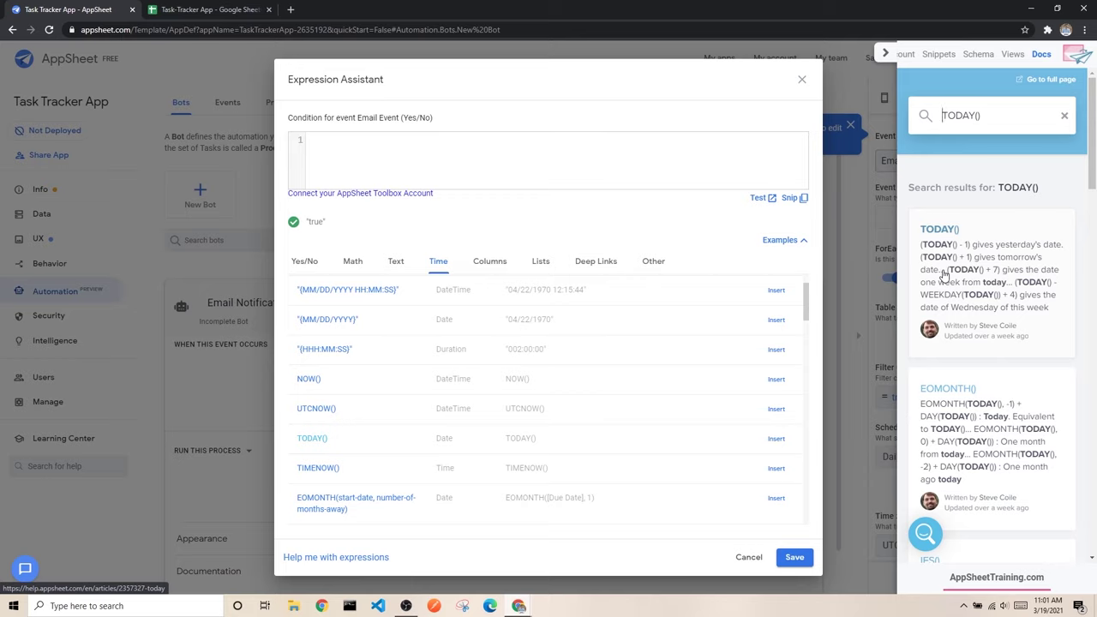
{"action": "left_click", "coordinate": [375, 159]}
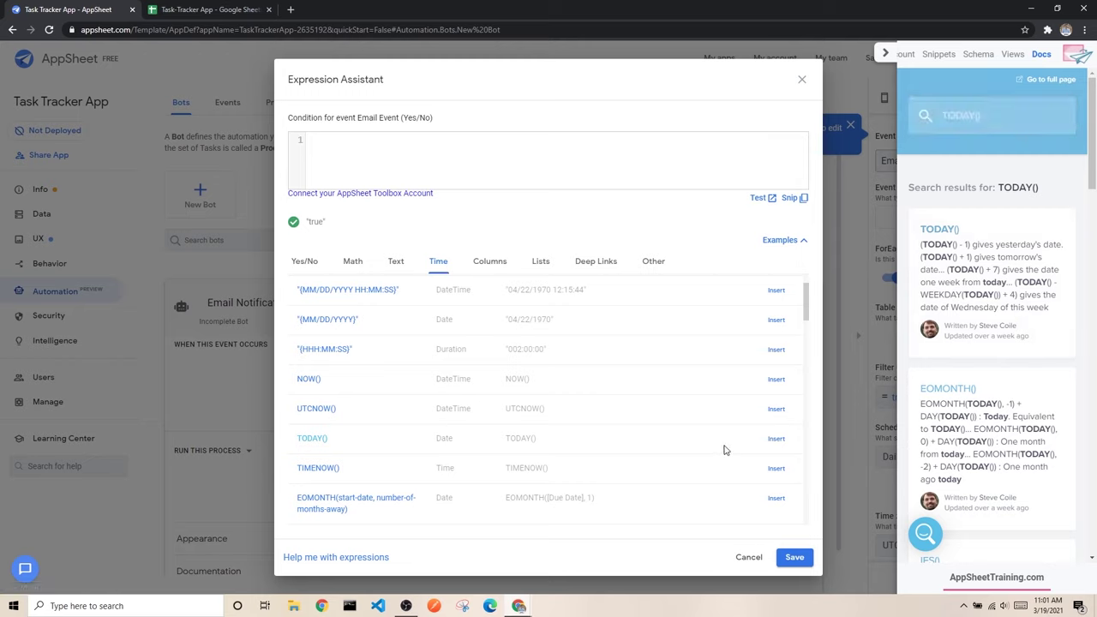
Step: Enter (TODAY()+1)= as the start of the filter condition
{"action": "left_click", "coordinate": [775, 439]}
{"action": "type", "text": "(TODAY("}
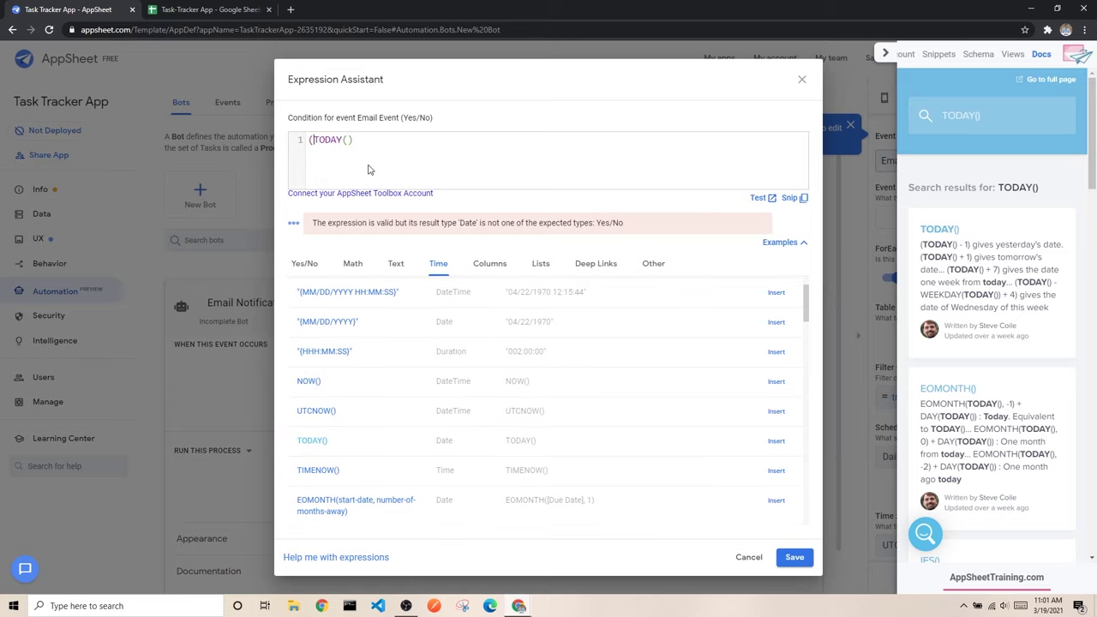
{"action": "left_click", "coordinate": [363, 138]}
{"action": "type", "text": "+"}
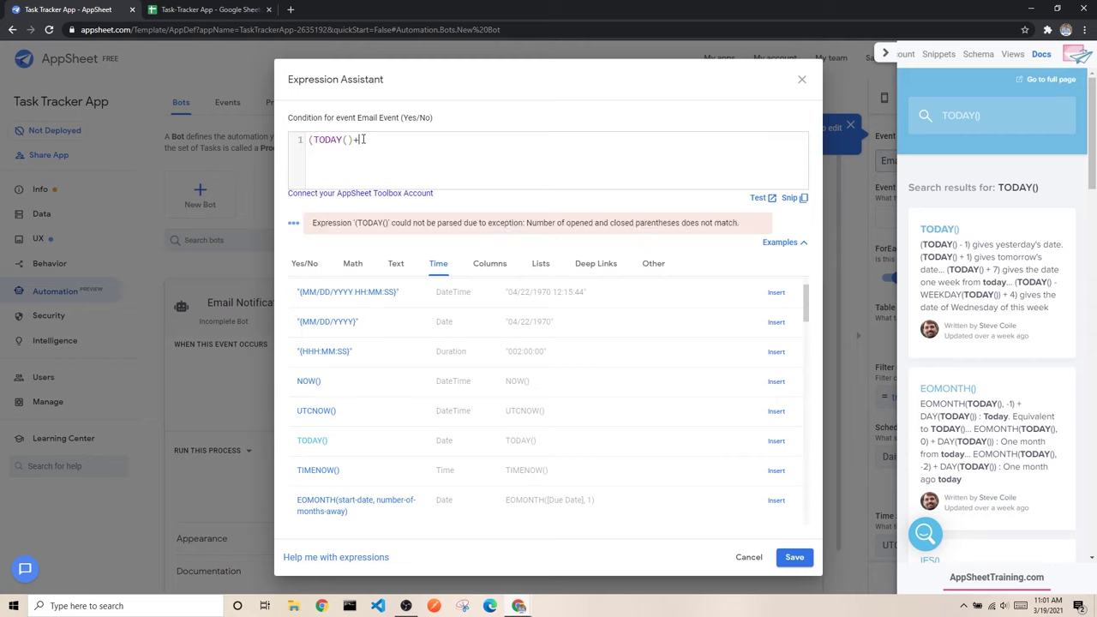
{"action": "type", "text": "1)"}
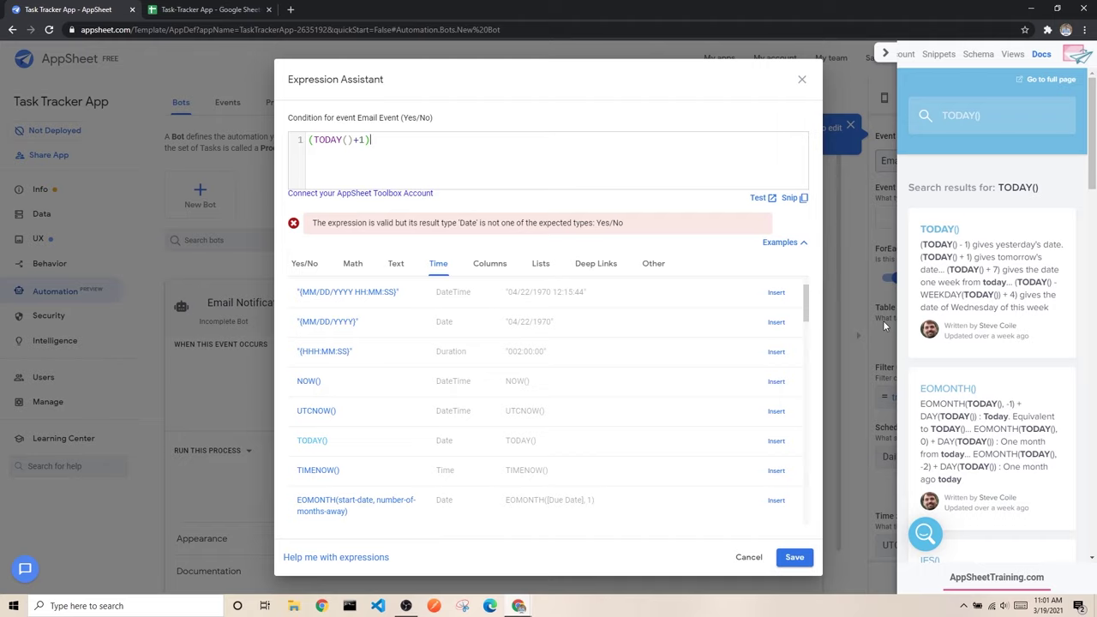
{"action": "type", "text": "="}
Step: Add [Due Date] from the Columns list, save the condition, and view the spreadsheet
{"action": "left_click", "coordinate": [495, 269]}
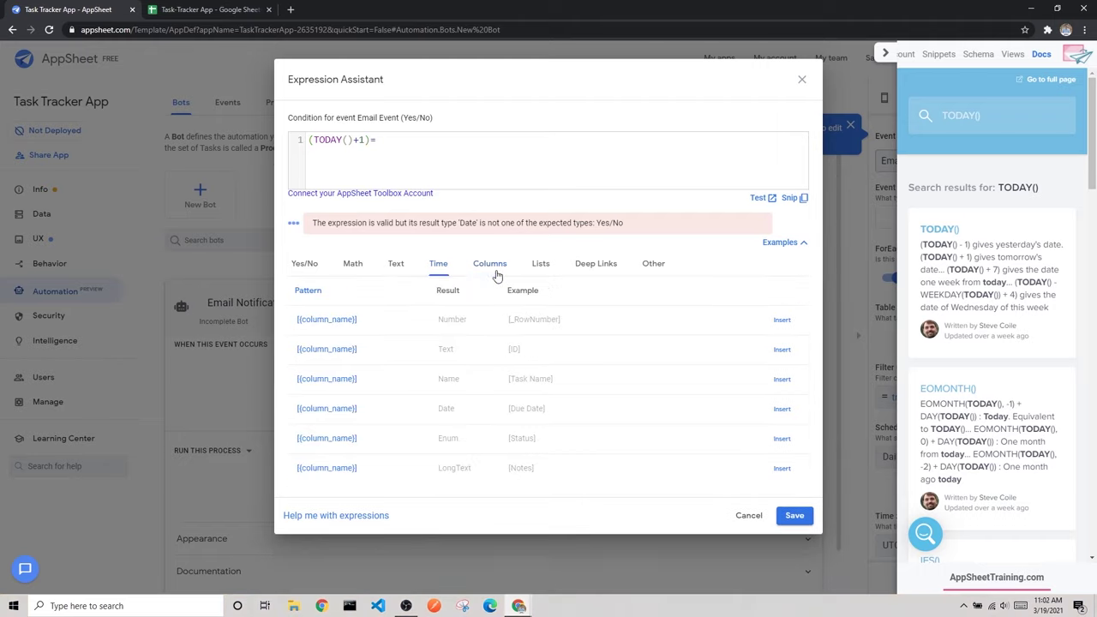
{"action": "left_click_drag", "start_coordinate": [511, 411], "coordinate": [553, 414]}
{"action": "left_click", "coordinate": [553, 414]}
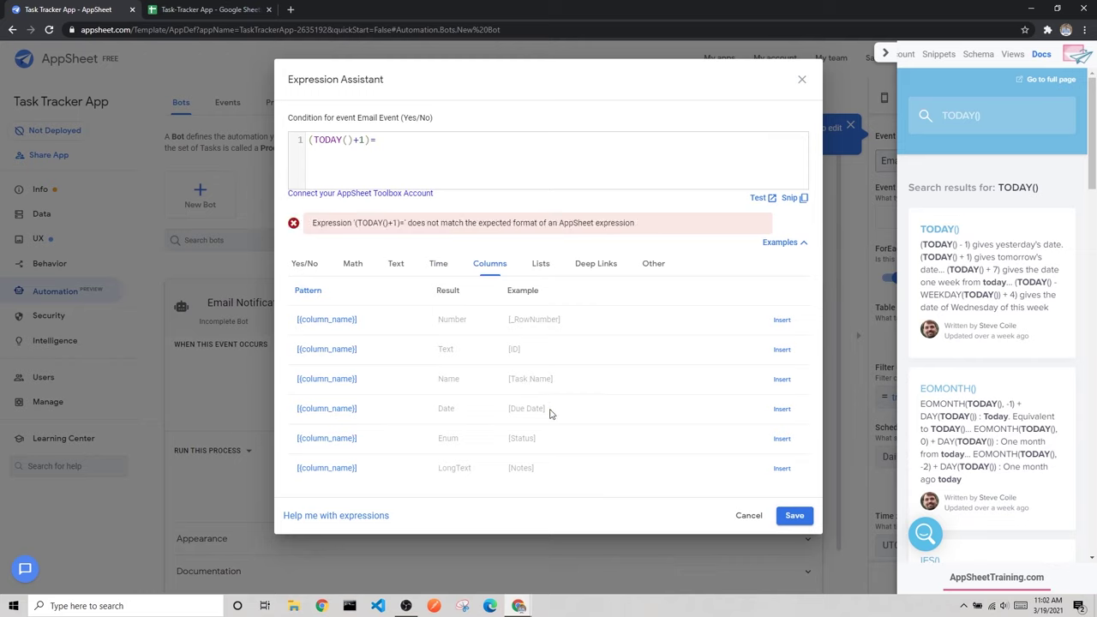
{"action": "left_click", "coordinate": [782, 410]}
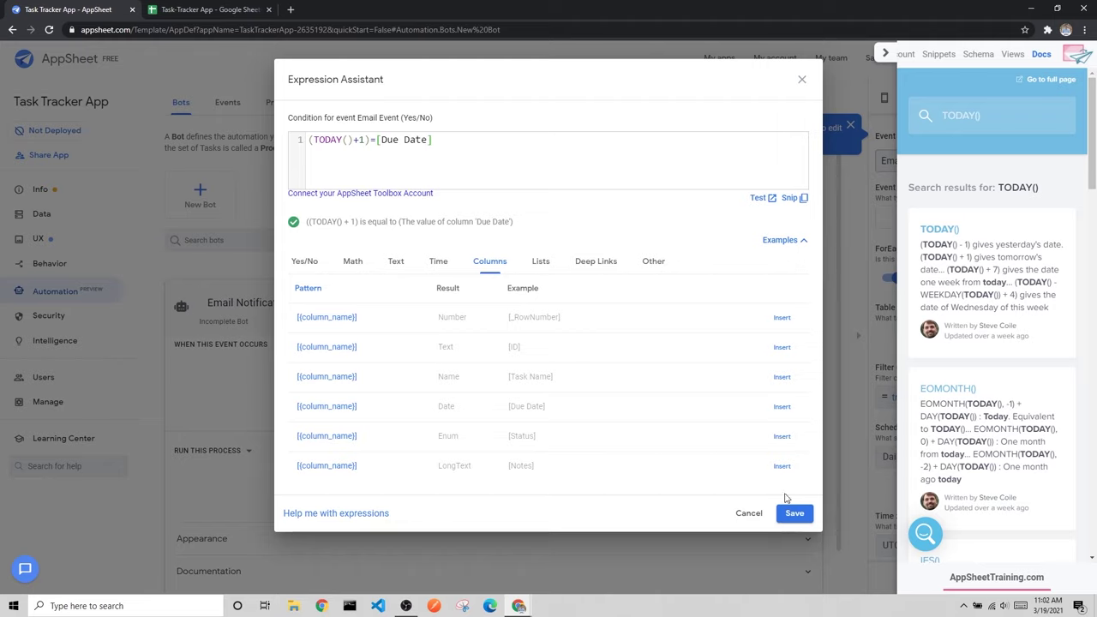
{"action": "left_click", "coordinate": [791, 518]}
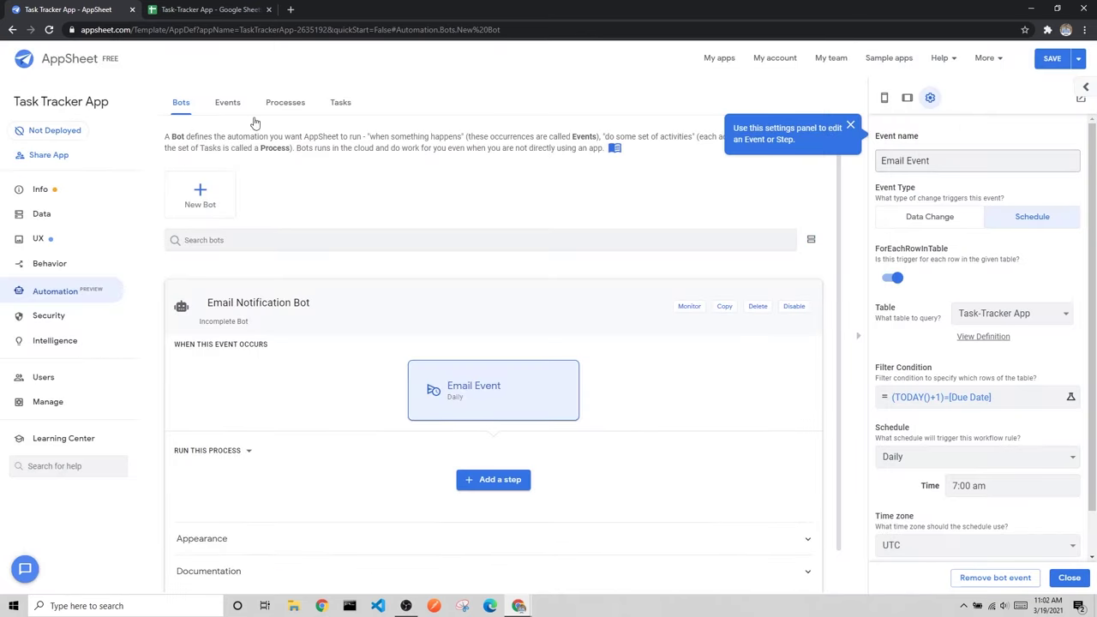
{"action": "left_click", "coordinate": [206, 9]}
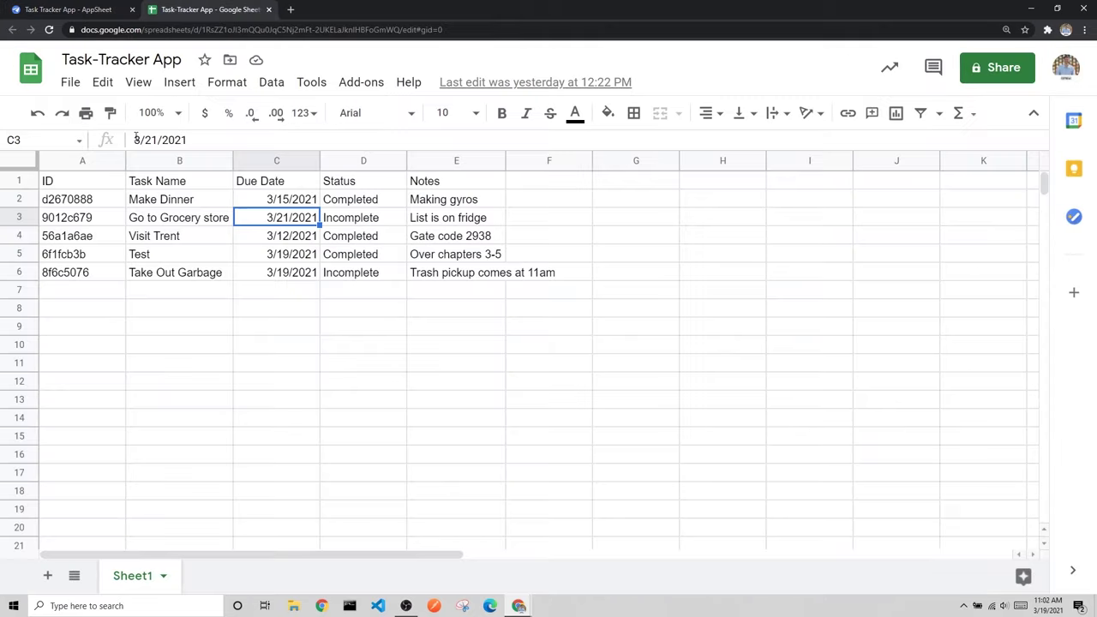
Step: Inspect the task rows, focusing on Go to Grocery store due 3/21/2021, then return to AppSheet
{"action": "left_click", "coordinate": [19, 199]}
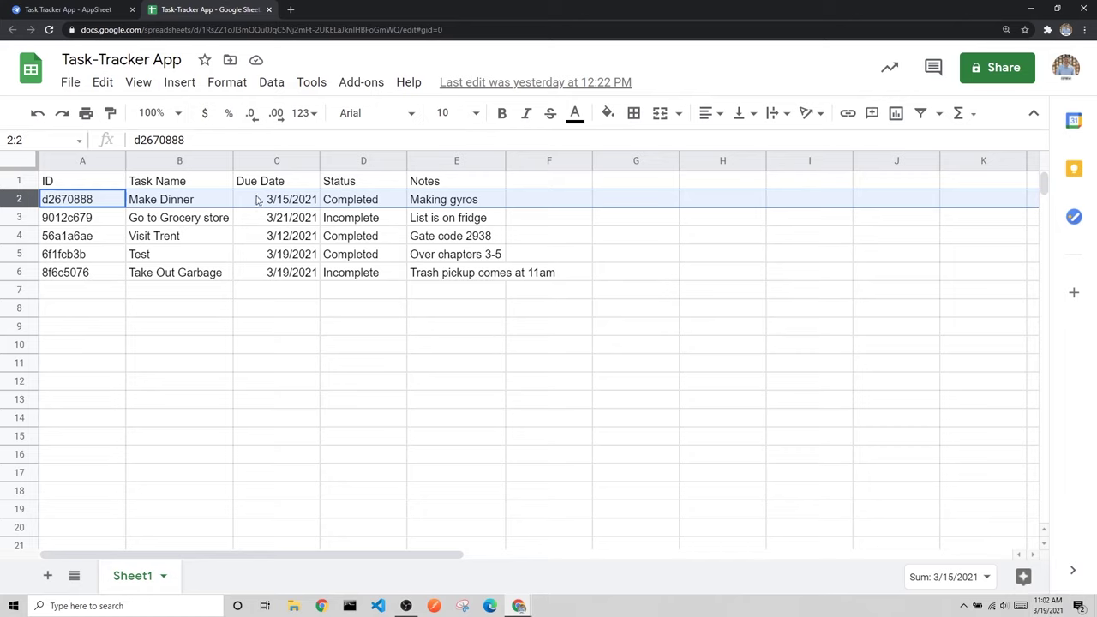
{"action": "left_click", "coordinate": [21, 217]}
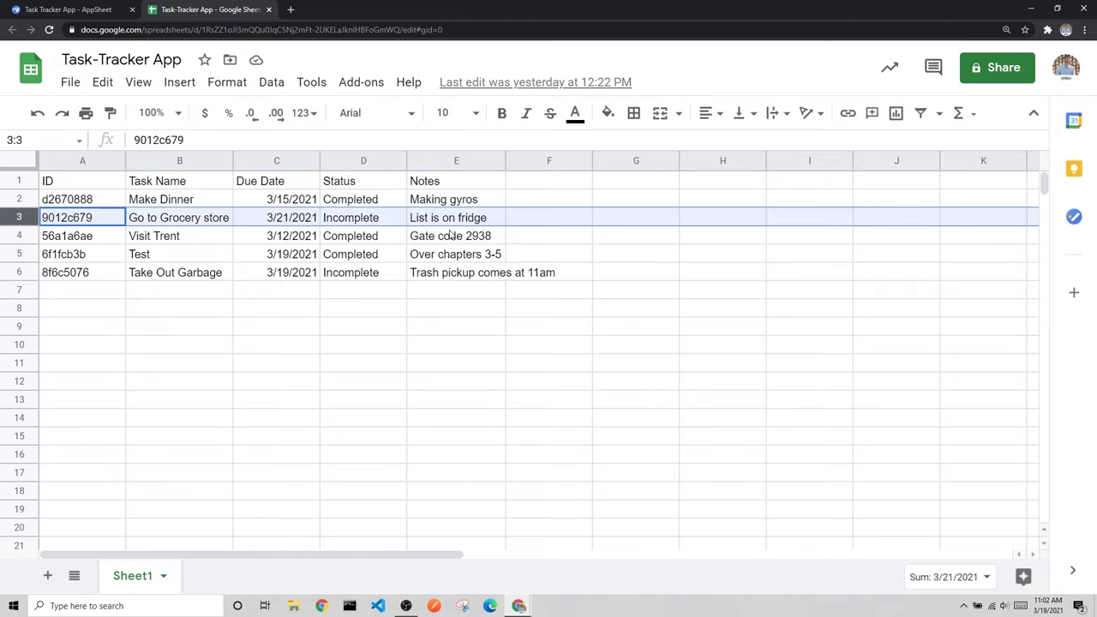
{"action": "left_click", "coordinate": [22, 235]}
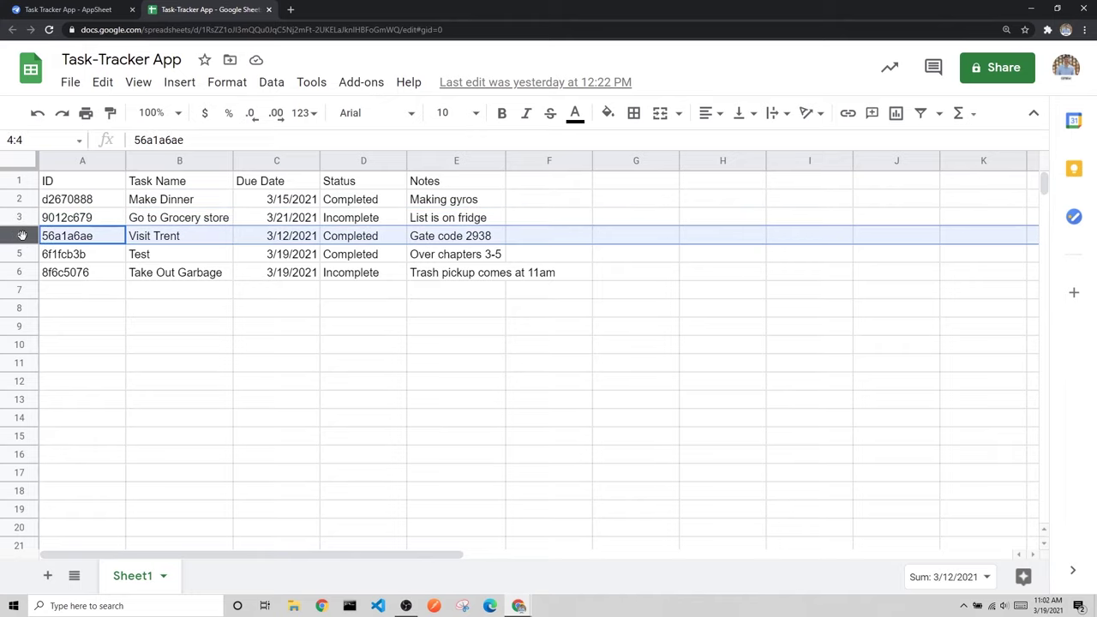
{"action": "left_click", "coordinate": [21, 253]}
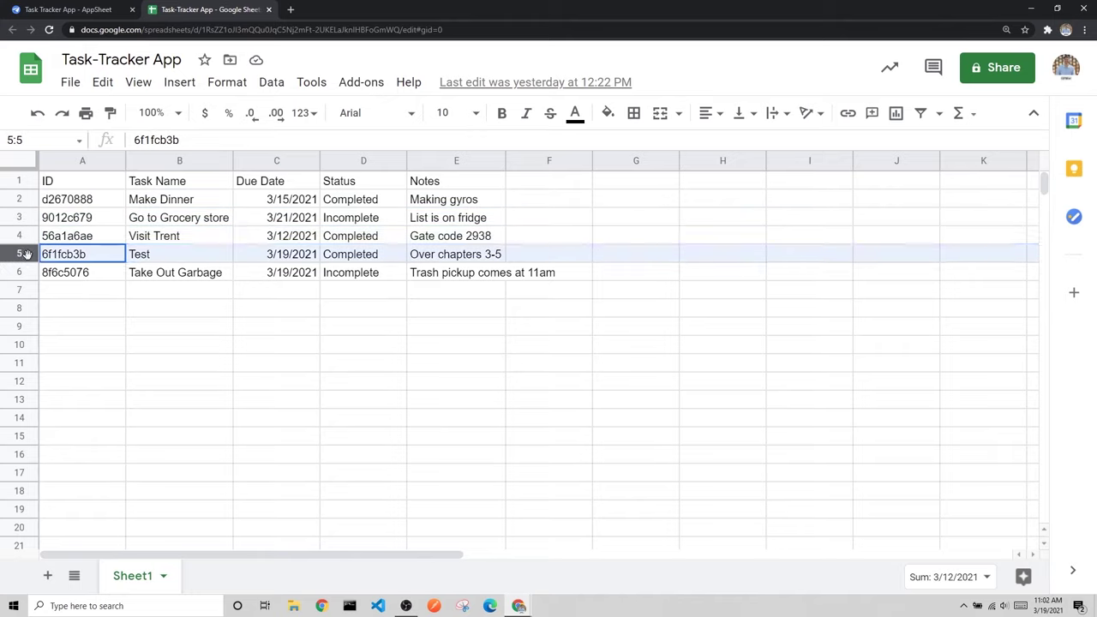
{"action": "left_click", "coordinate": [24, 272]}
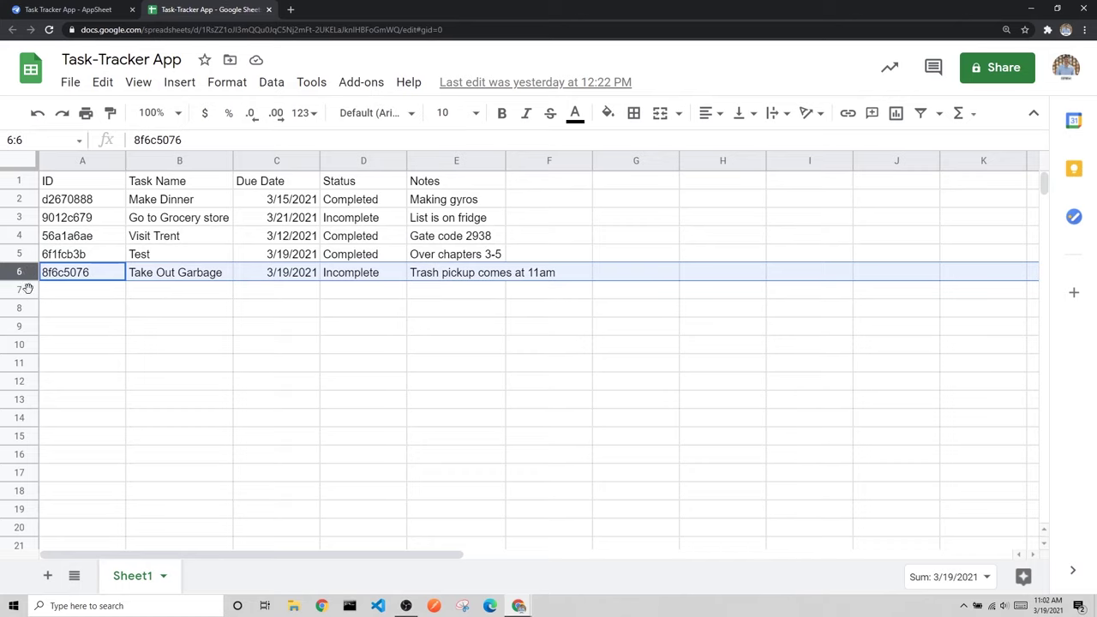
{"action": "left_click", "coordinate": [26, 290]}
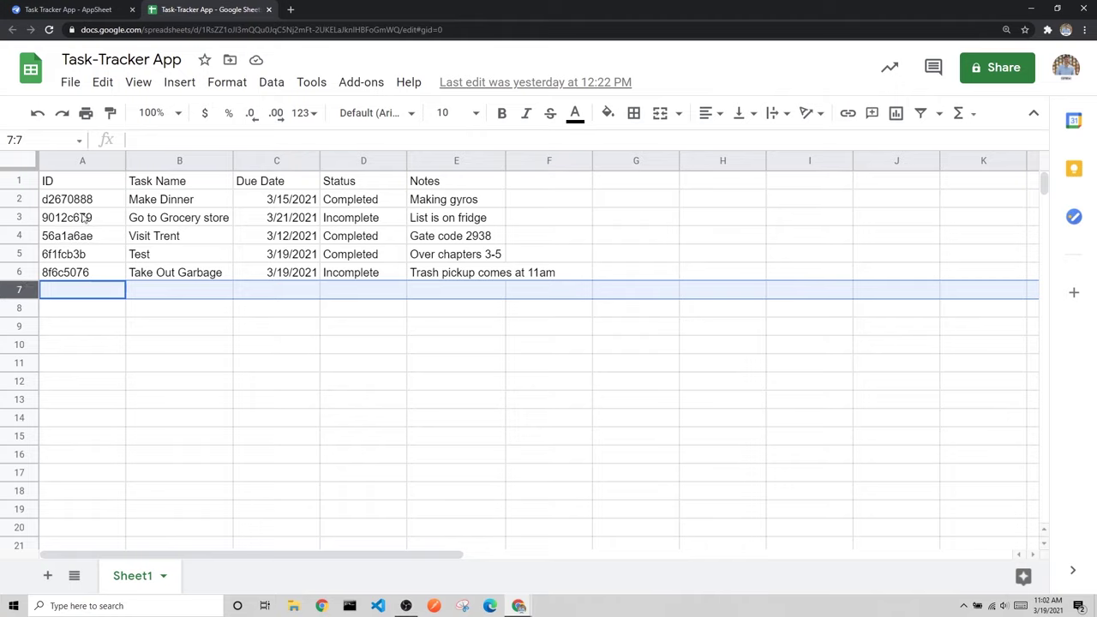
{"action": "left_click", "coordinate": [290, 221]}
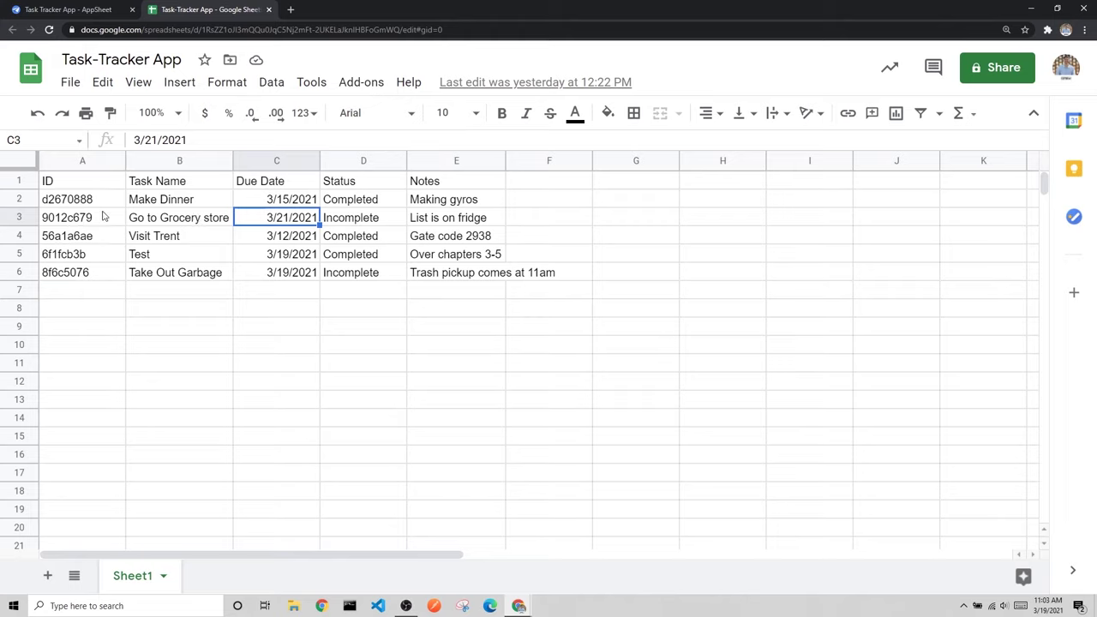
{"action": "left_click", "coordinate": [22, 217]}
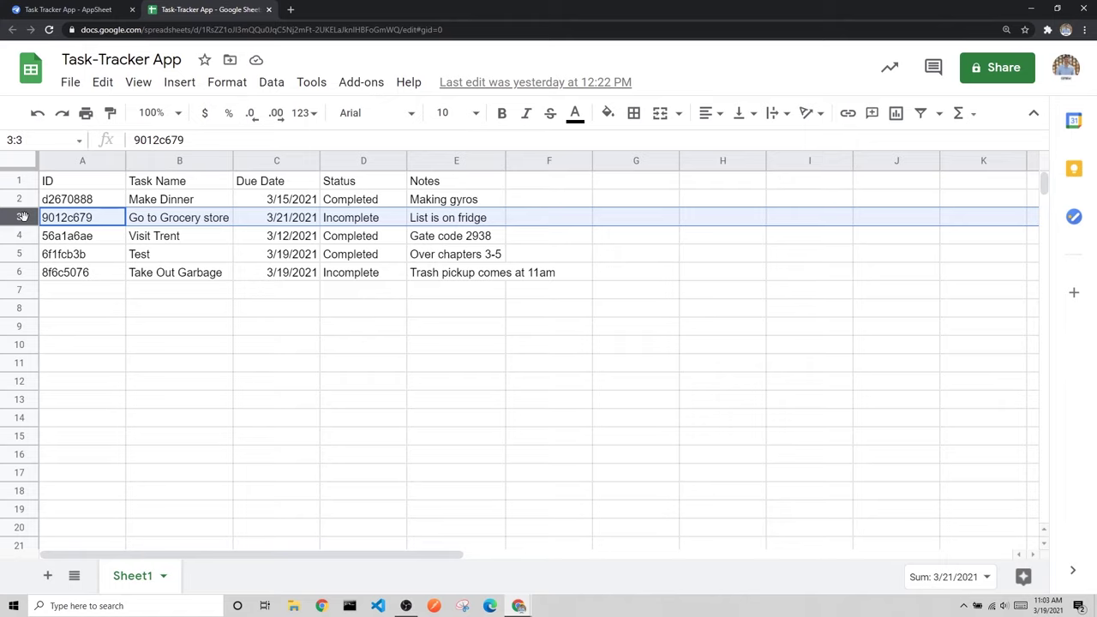
{"action": "left_click", "coordinate": [52, 10]}
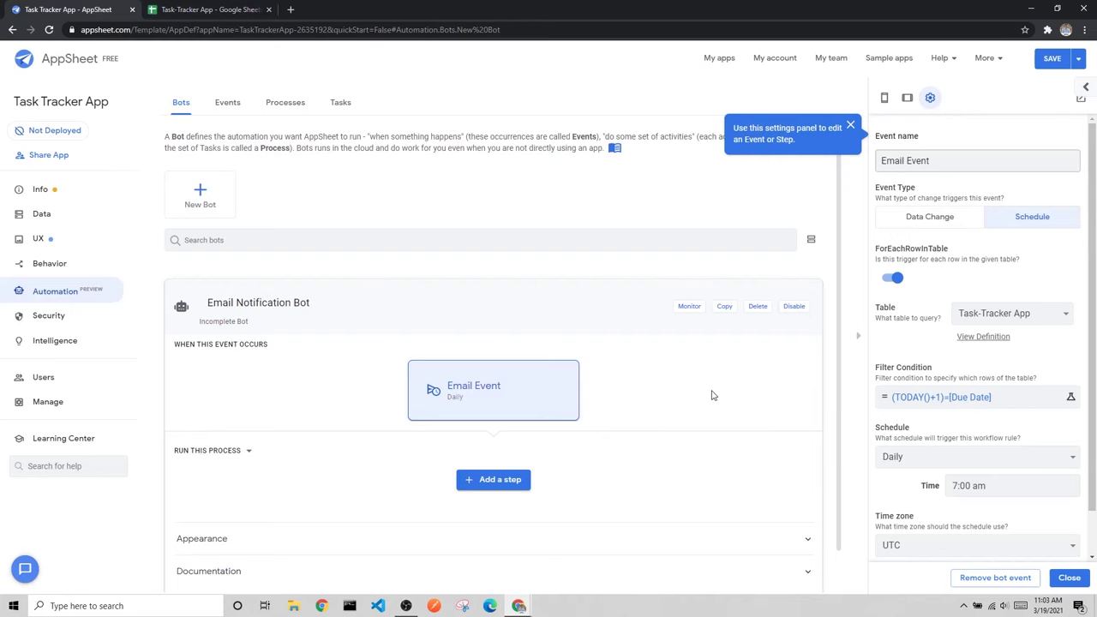
Step: Set the Email Event schedule's time zone to Central Standard Time
{"action": "scroll", "coordinate": [949, 330], "scroll_direction": "down", "scroll_amount": 1}
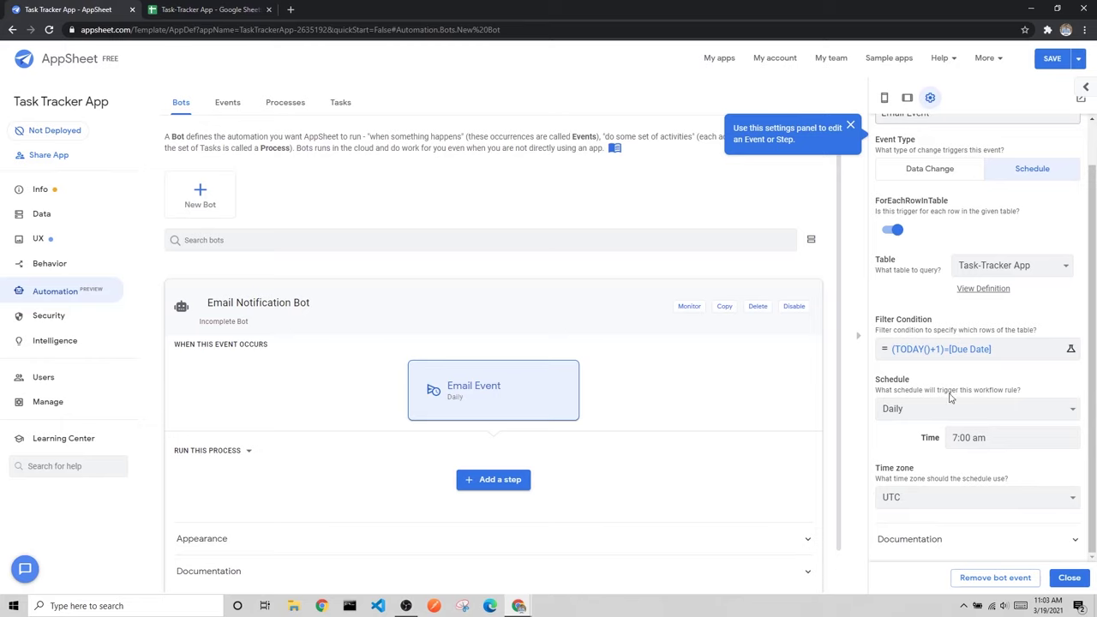
{"action": "left_click", "coordinate": [939, 502]}
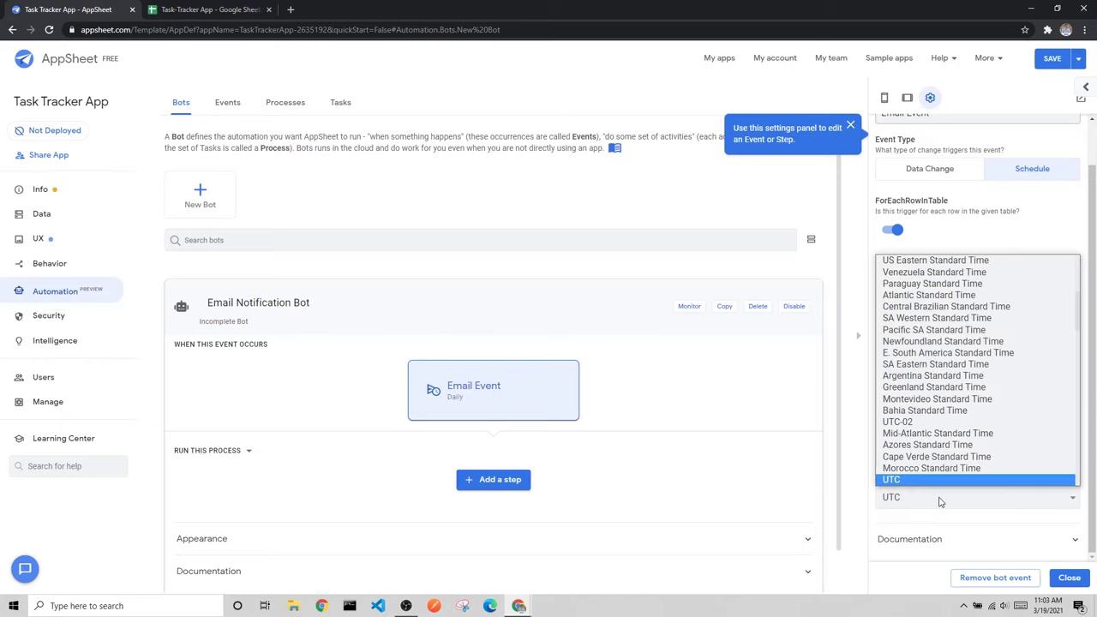
{"action": "scroll", "coordinate": [955, 475], "scroll_direction": "down", "scroll_amount": 1}
{"action": "scroll", "coordinate": [955, 437], "scroll_direction": "up", "scroll_amount": 7}
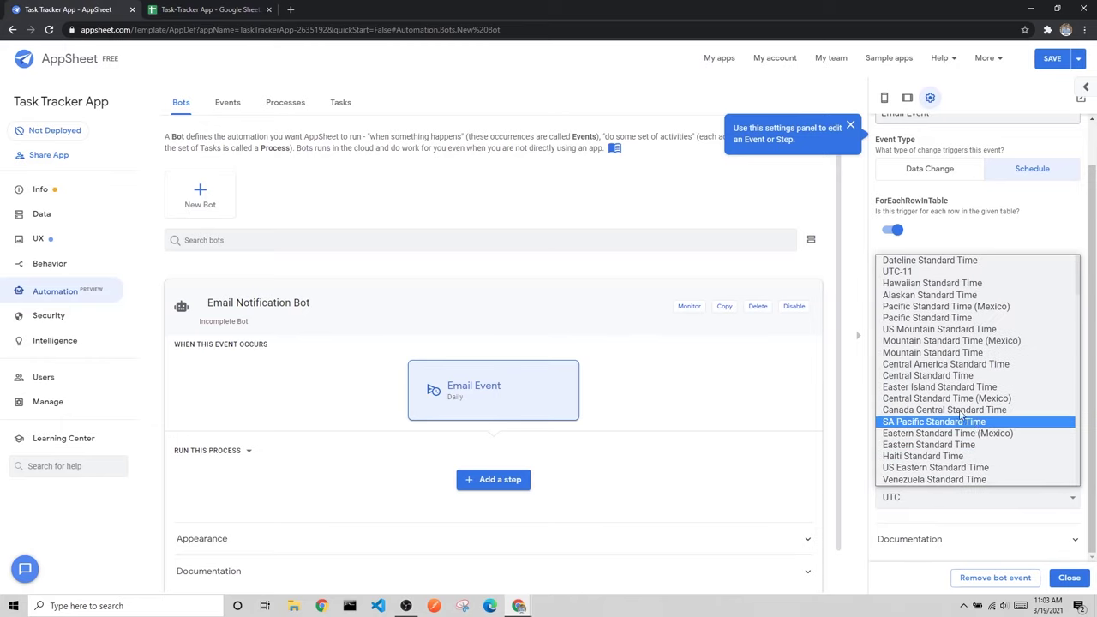
{"action": "left_click", "coordinate": [939, 374]}
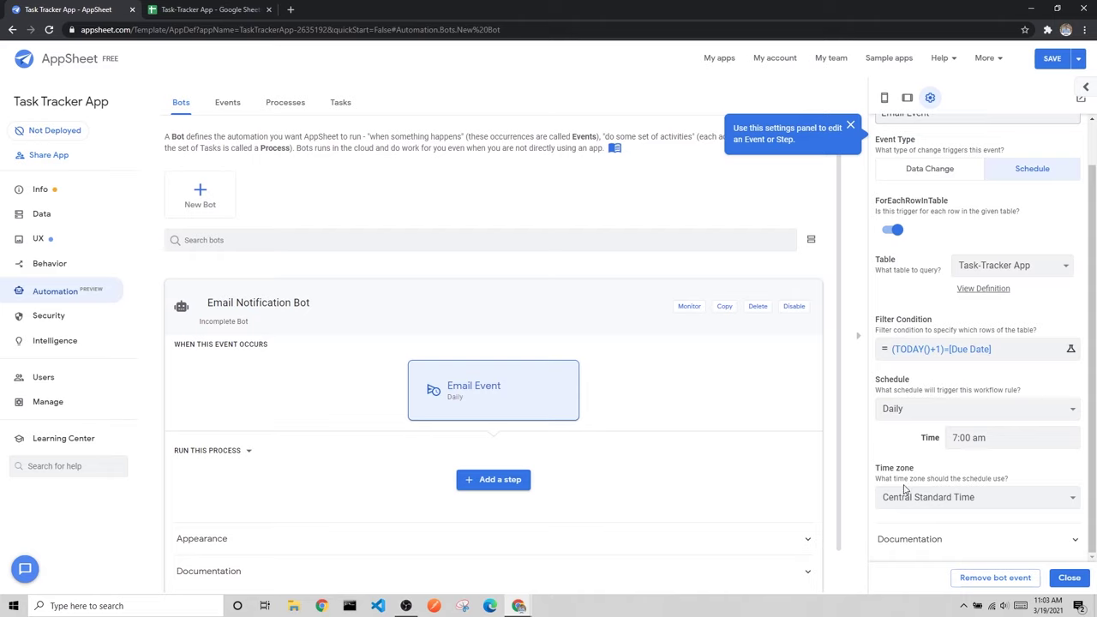
Step: Begin adding the first step to the Email Event's new process
{"action": "scroll", "coordinate": [952, 510], "scroll_direction": "up", "scroll_amount": 1}
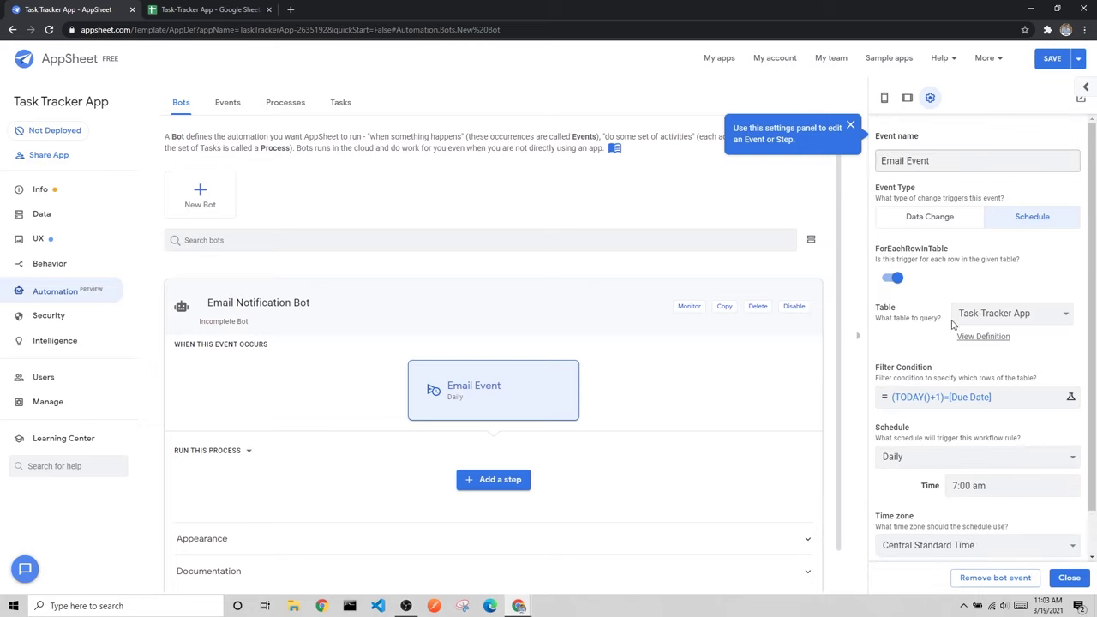
{"action": "scroll", "coordinate": [950, 253], "scroll_direction": "down", "scroll_amount": 1}
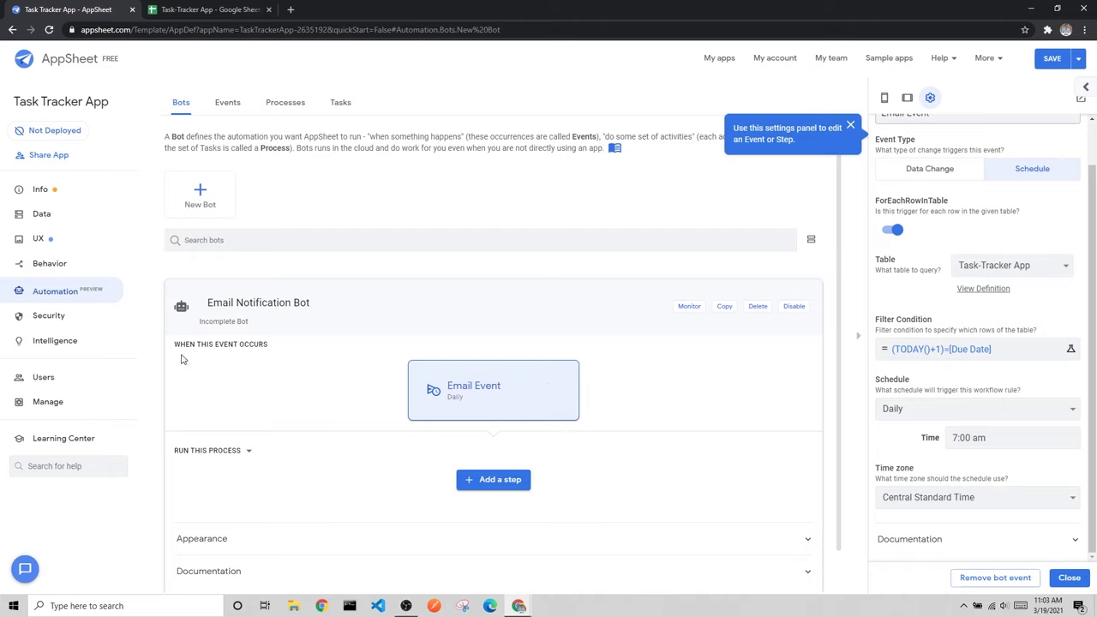
{"action": "left_click_drag", "start_coordinate": [176, 345], "coordinate": [267, 345]}
{"action": "left_click", "coordinate": [289, 349]}
{"action": "scroll", "coordinate": [613, 377], "scroll_direction": "down", "scroll_amount": 1}
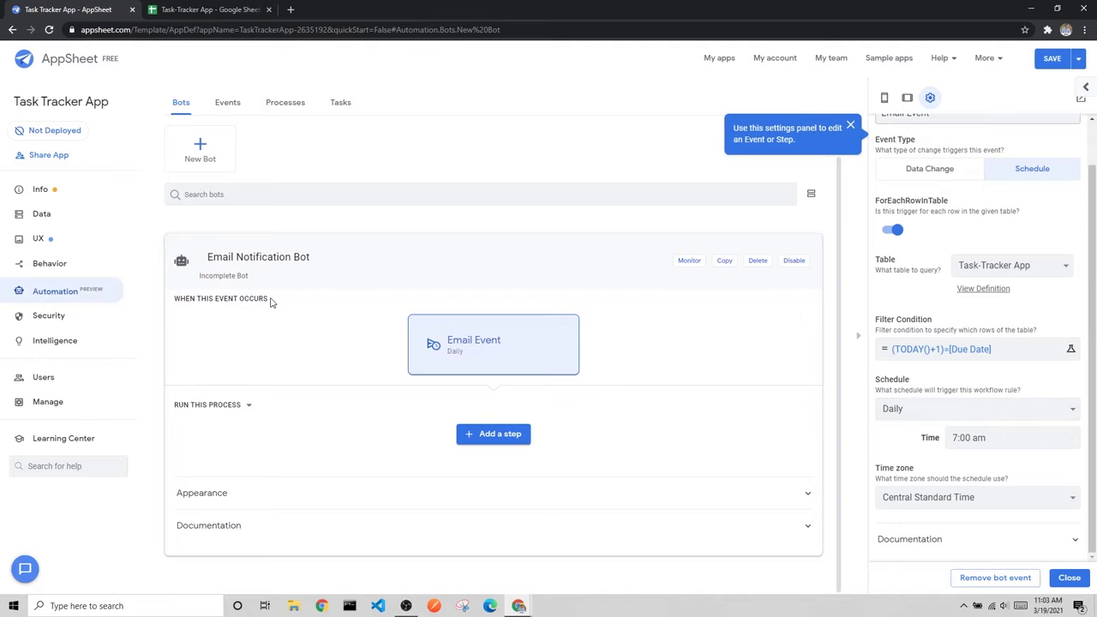
{"action": "left_click", "coordinate": [493, 434]}
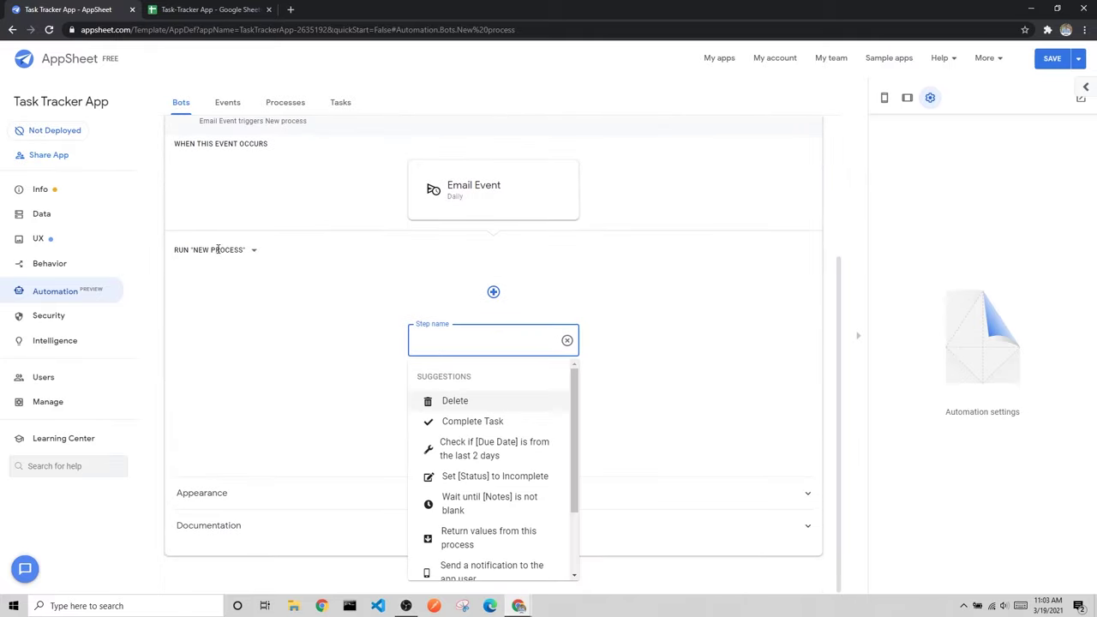
Step: Add the suggested step 'Check if [Status] is Completed' as the process's first step
{"action": "scroll", "coordinate": [519, 421], "scroll_direction": "down", "scroll_amount": 2}
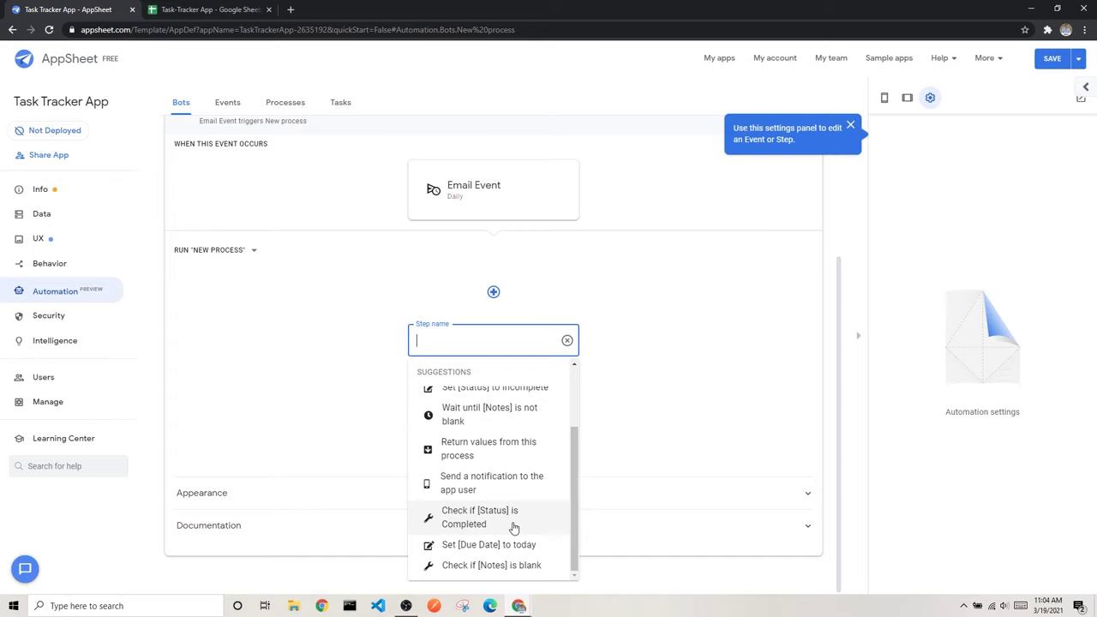
{"action": "left_click", "coordinate": [514, 529]}
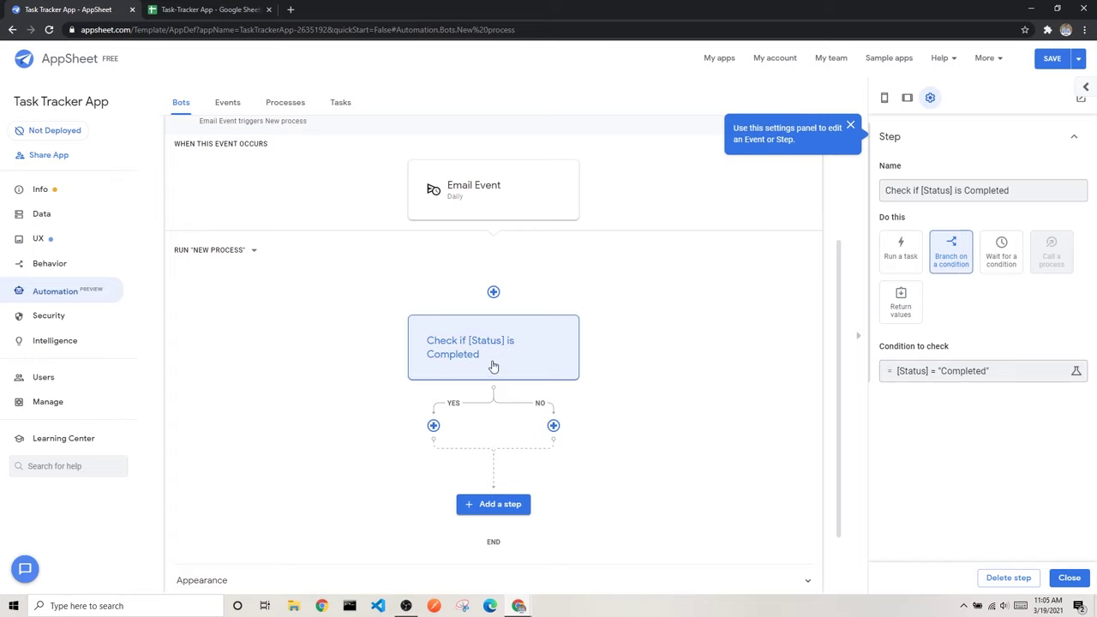
Step: Check the task statuses in the Task-Tracker spreadsheet, then return to the bot editor
{"action": "left_click_drag", "start_coordinate": [879, 347], "coordinate": [962, 350]}
{"action": "left_click", "coordinate": [953, 355]}
{"action": "left_click", "coordinate": [199, 12]}
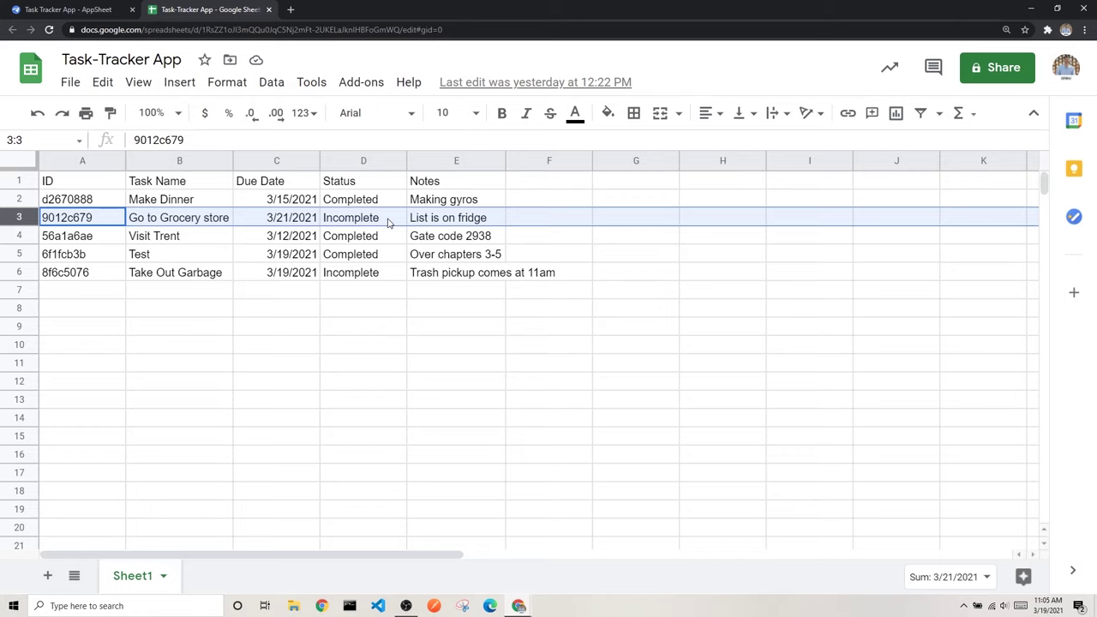
{"action": "left_click", "coordinate": [85, 10]}
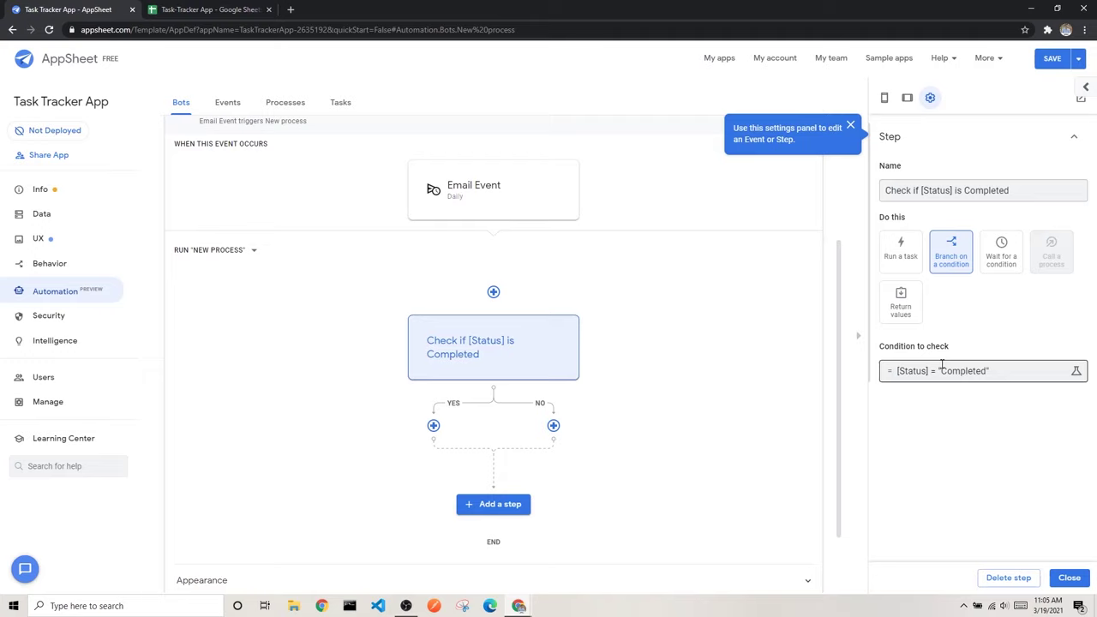
Step: Rename the branch step to 'Check if [Status] is Incomplete'
{"action": "left_click_drag", "start_coordinate": [1012, 192], "coordinate": [965, 190]}
{"action": "key", "text": "BackSpace"}
{"action": "type", "text": "Incomplete"}
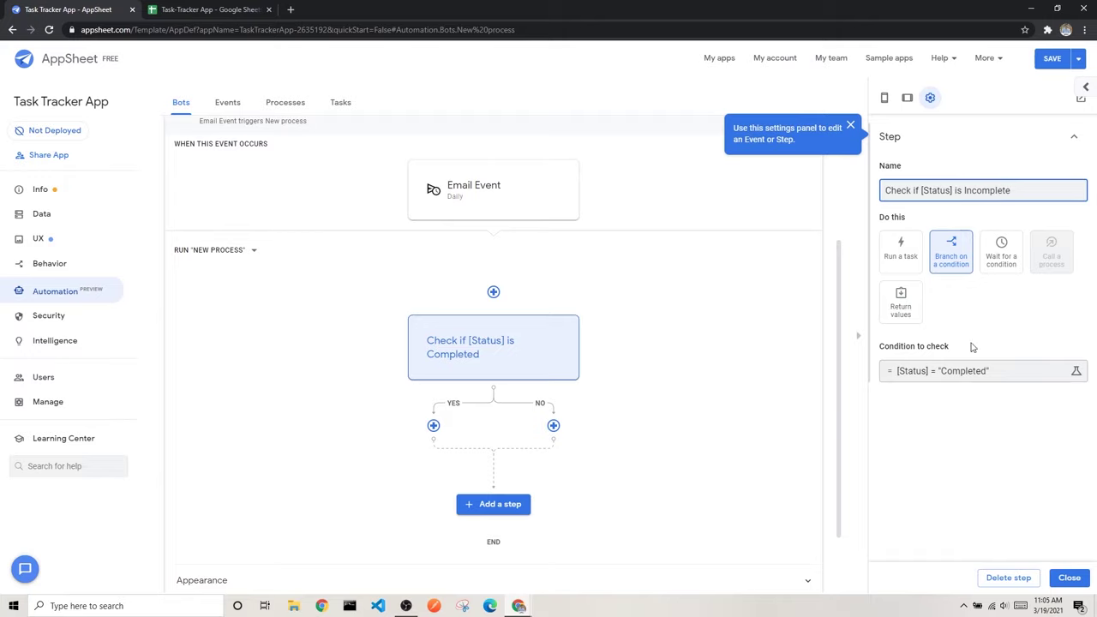
{"action": "left_click", "coordinate": [987, 371]}
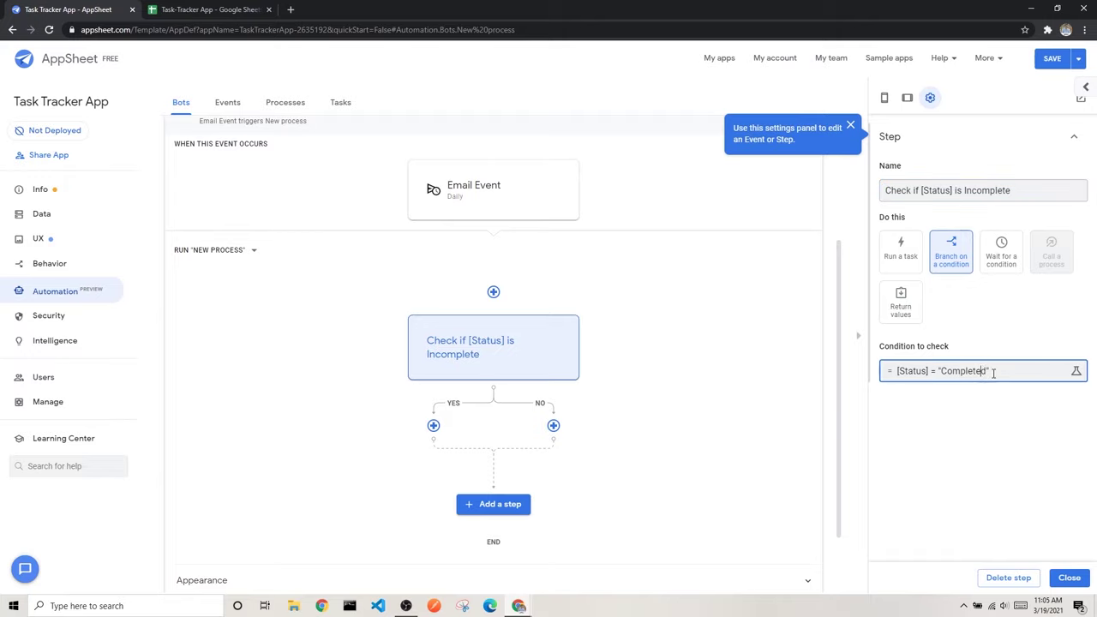
Step: Change the branch condition to [Status] = "Incomplete" in the Expression Assistant and save it
{"action": "left_click", "coordinate": [1076, 374]}
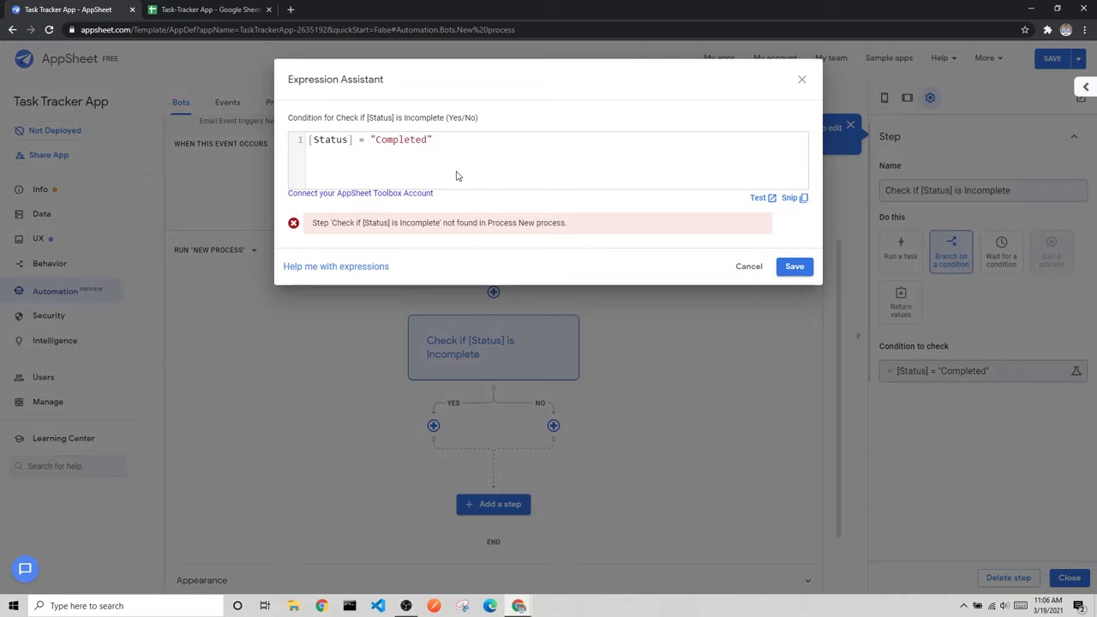
{"action": "key", "text": "BackSpace"}
{"action": "key", "text": "BackSpace"}
{"action": "key", "text": "BackSpace"}
{"action": "key", "text": "BackSpace"}
{"action": "key", "text": "BackSpace"}
{"action": "key", "text": "BackSpace"}
{"action": "key", "text": "BackSpace"}
{"action": "key", "text": "BackSpace"}
{"action": "type", "text": "Incomple"}
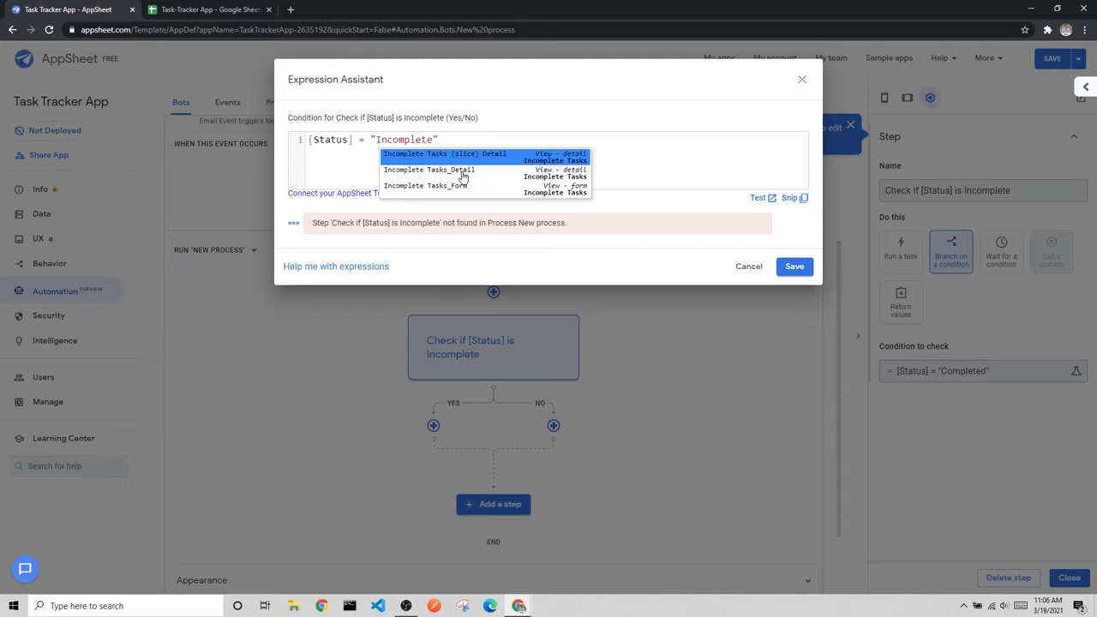
{"action": "left_click", "coordinate": [549, 163]}
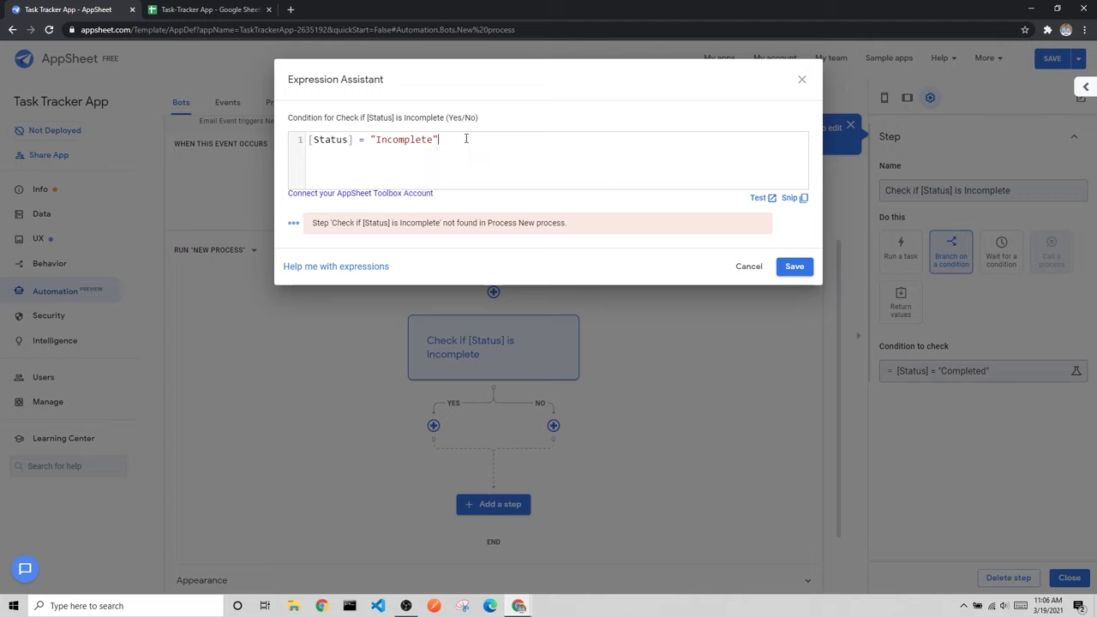
{"action": "left_click", "coordinate": [794, 267]}
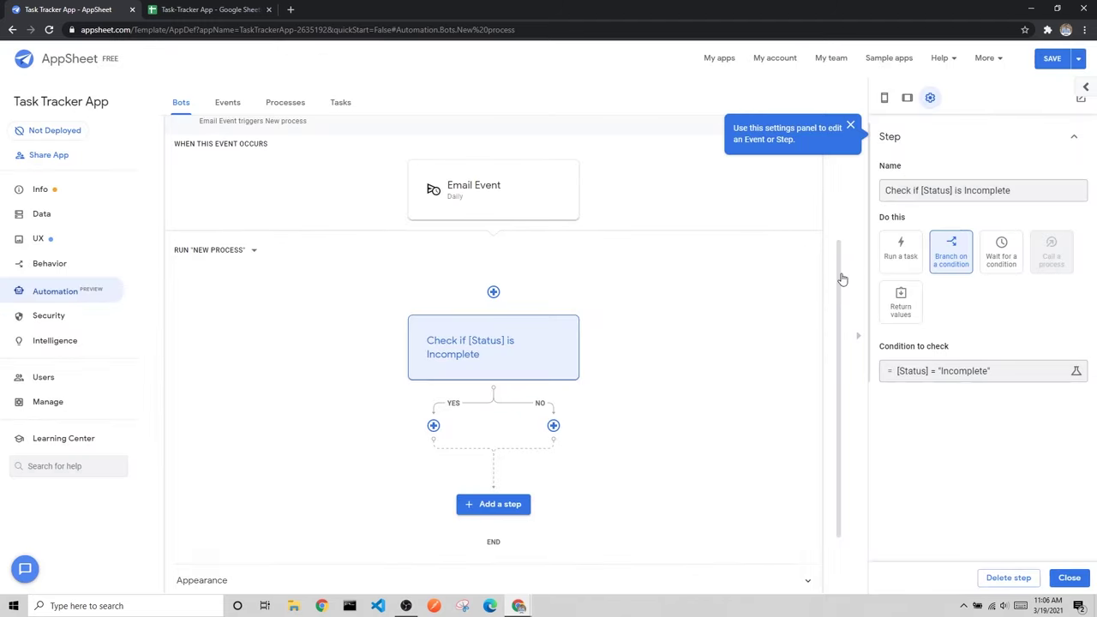
{"action": "scroll", "coordinate": [656, 329], "scroll_direction": "down", "scroll_amount": 1}
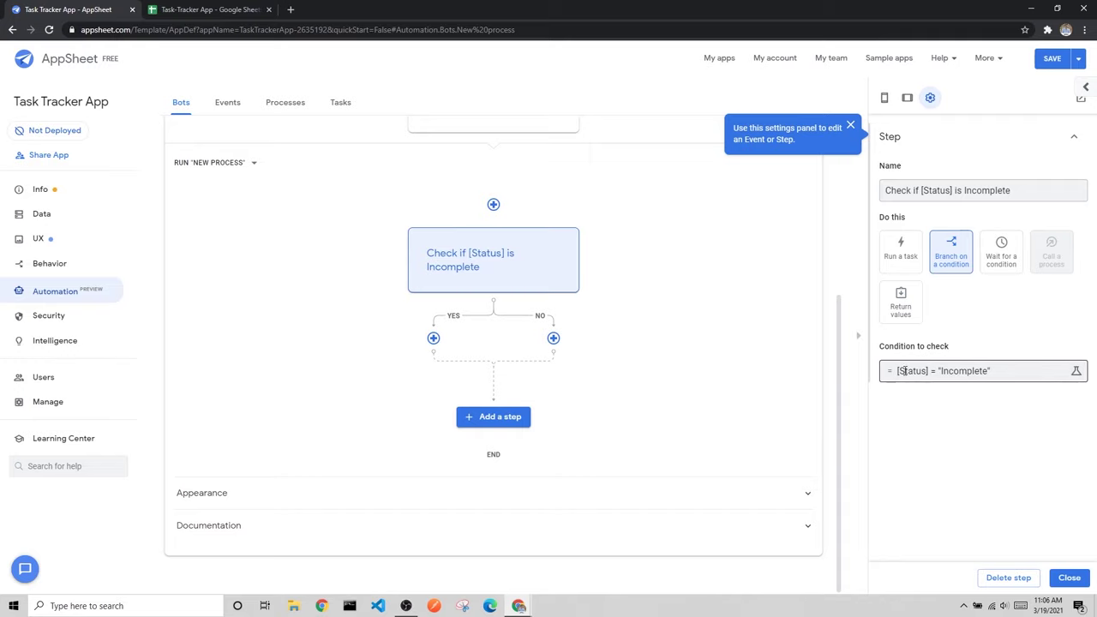
{"action": "scroll", "coordinate": [535, 313], "scroll_direction": "up", "scroll_amount": 1}
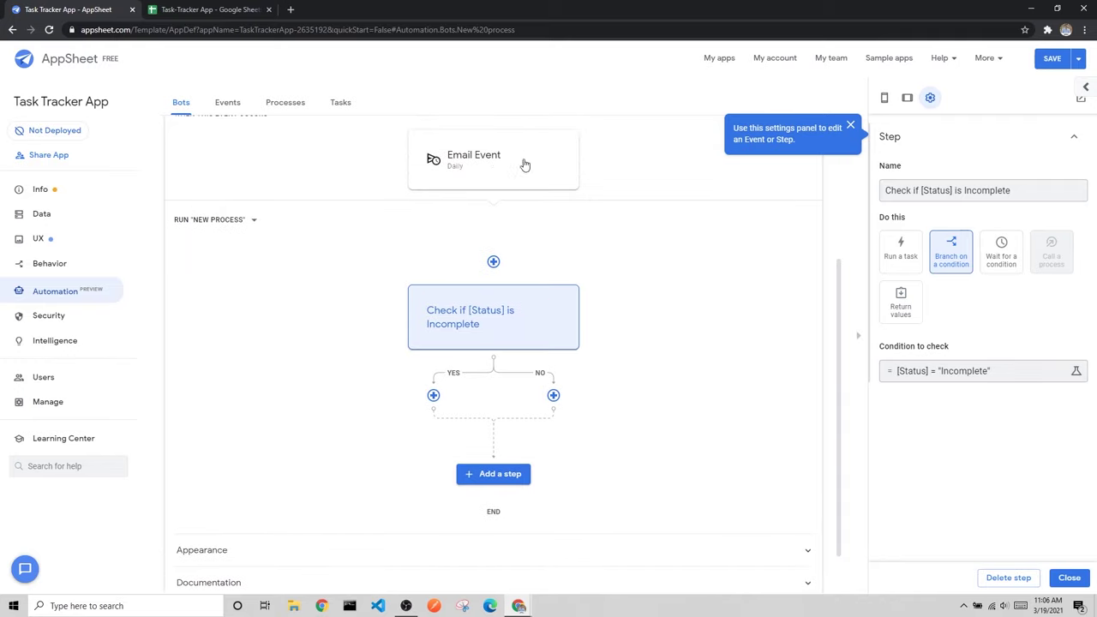
{"action": "left_click", "coordinate": [197, 11]}
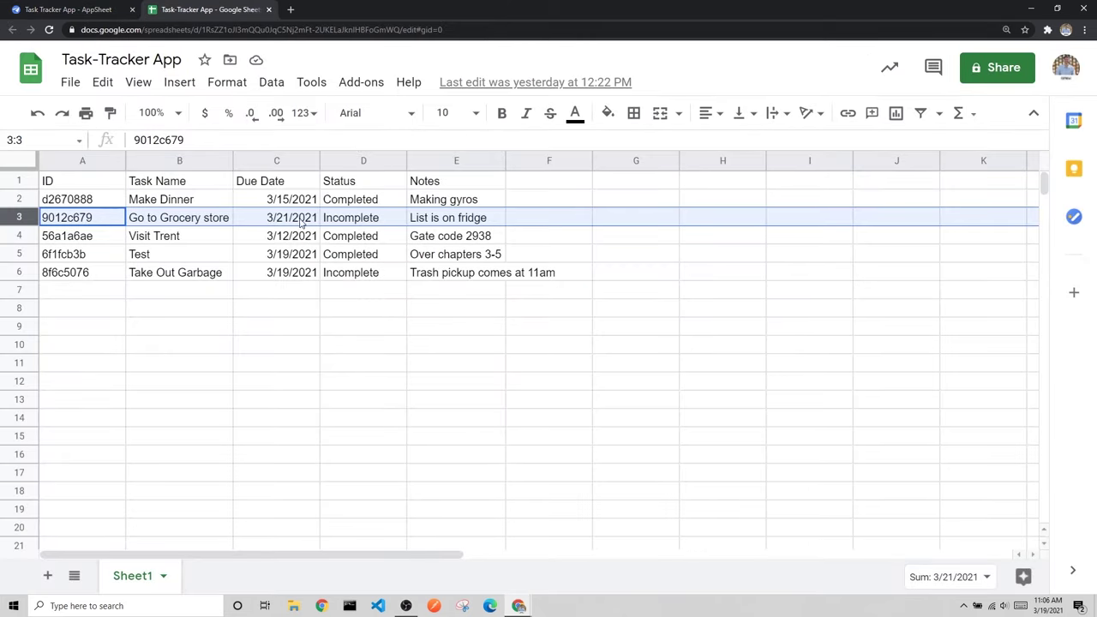
{"action": "key", "text": "ctrl+shift+Tab"}
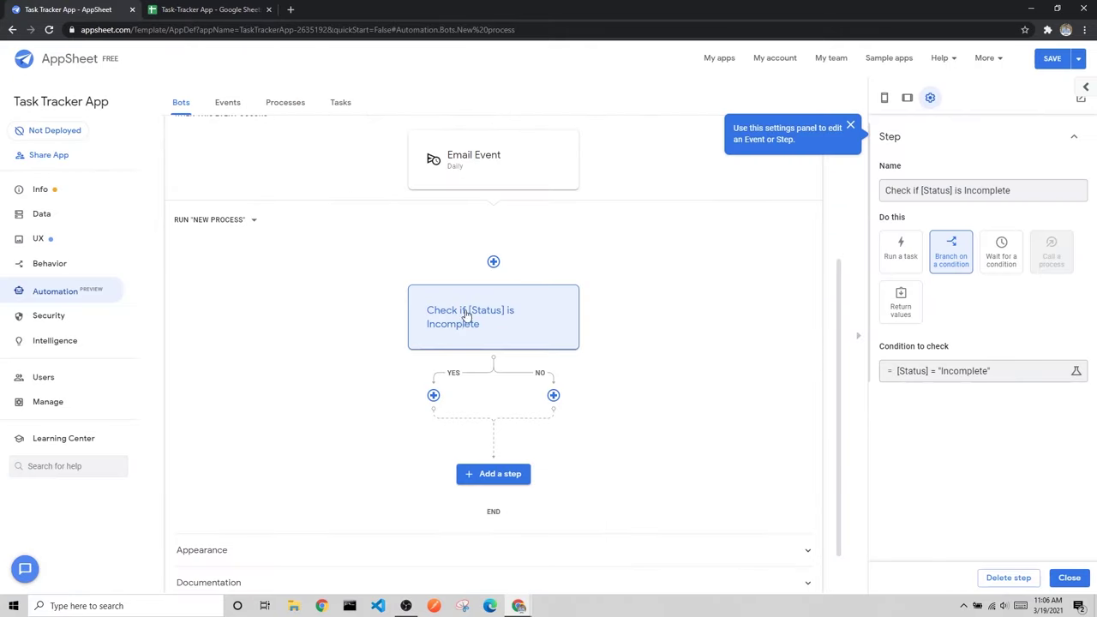
{"action": "left_click", "coordinate": [209, 8]}
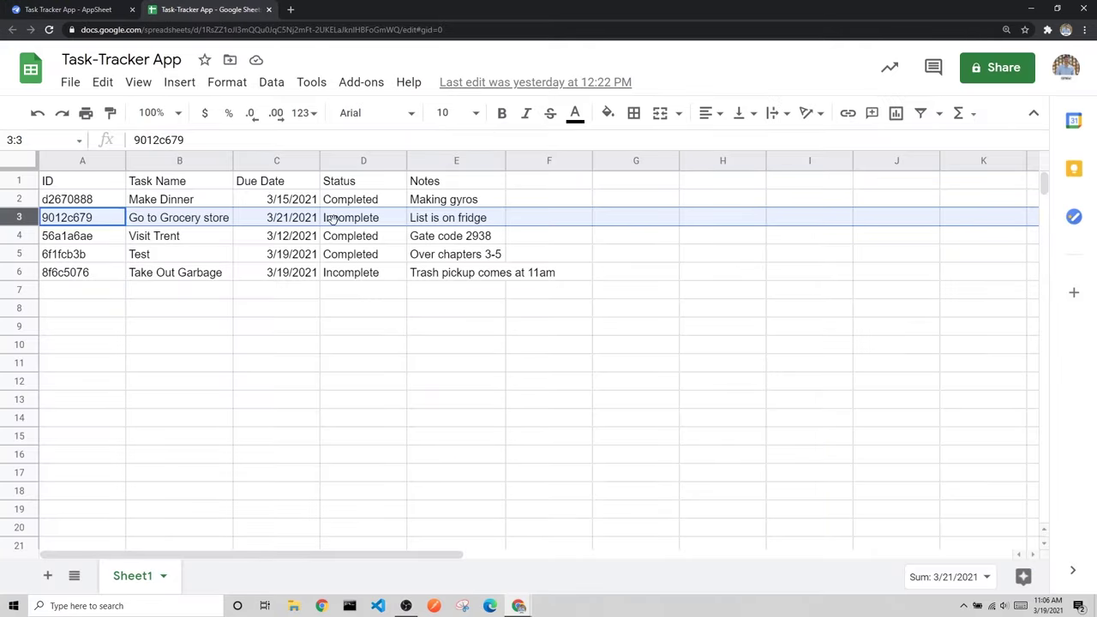
{"action": "left_click", "coordinate": [60, 9]}
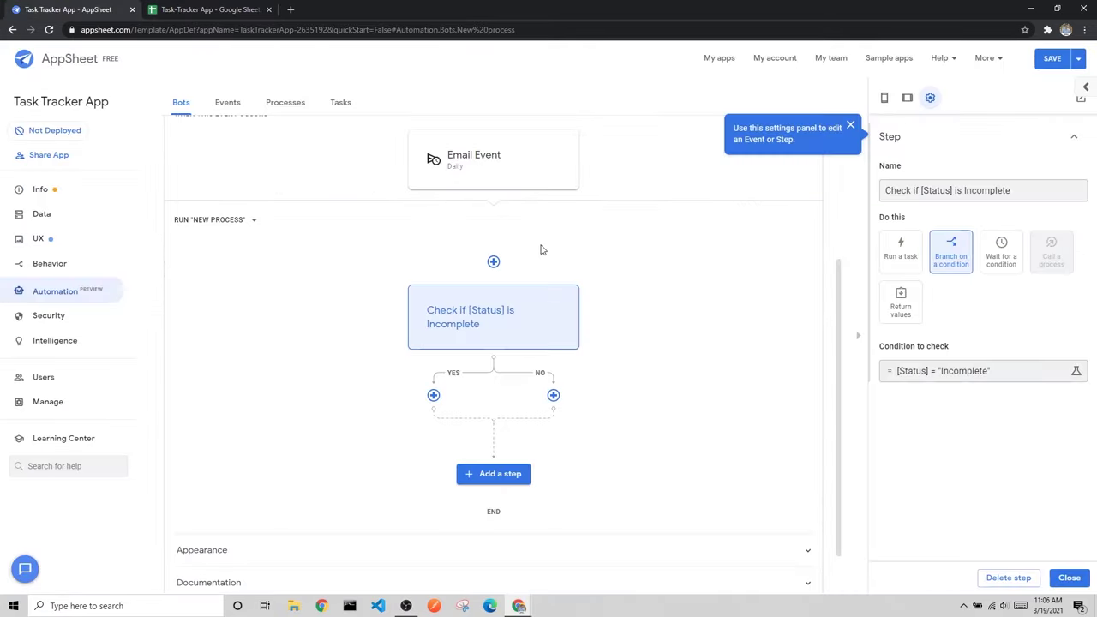
Step: Add a YES-path step from the Email suggestion 'Send an email to the app user'
{"action": "left_click", "coordinate": [434, 396]}
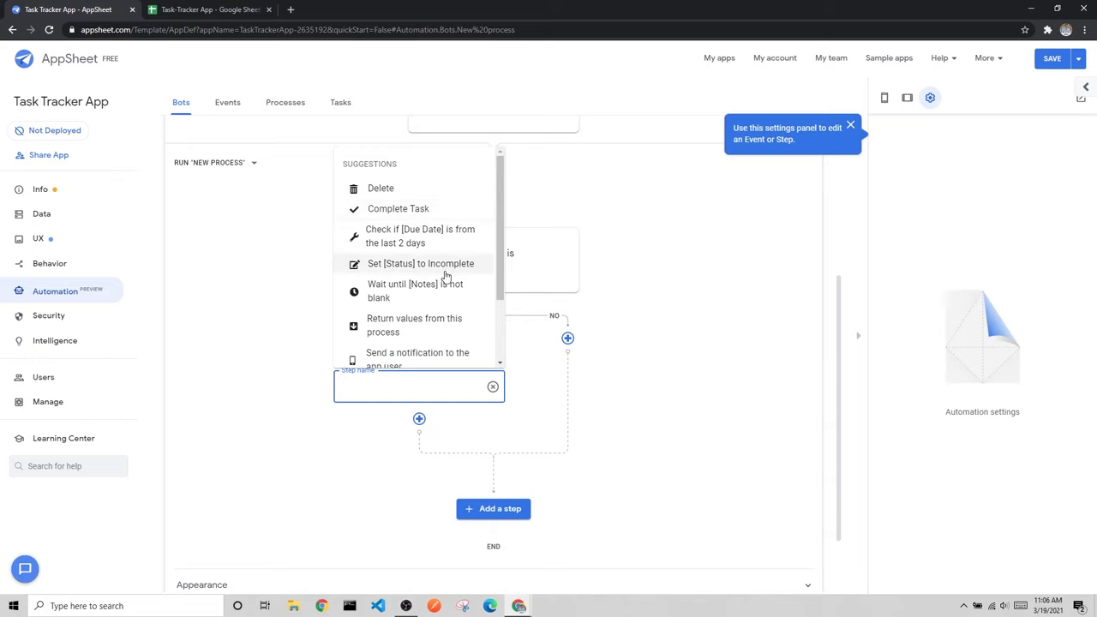
{"action": "scroll", "coordinate": [441, 301], "scroll_direction": "down", "scroll_amount": 1}
{"action": "scroll", "coordinate": [438, 314], "scroll_direction": "down", "scroll_amount": 1}
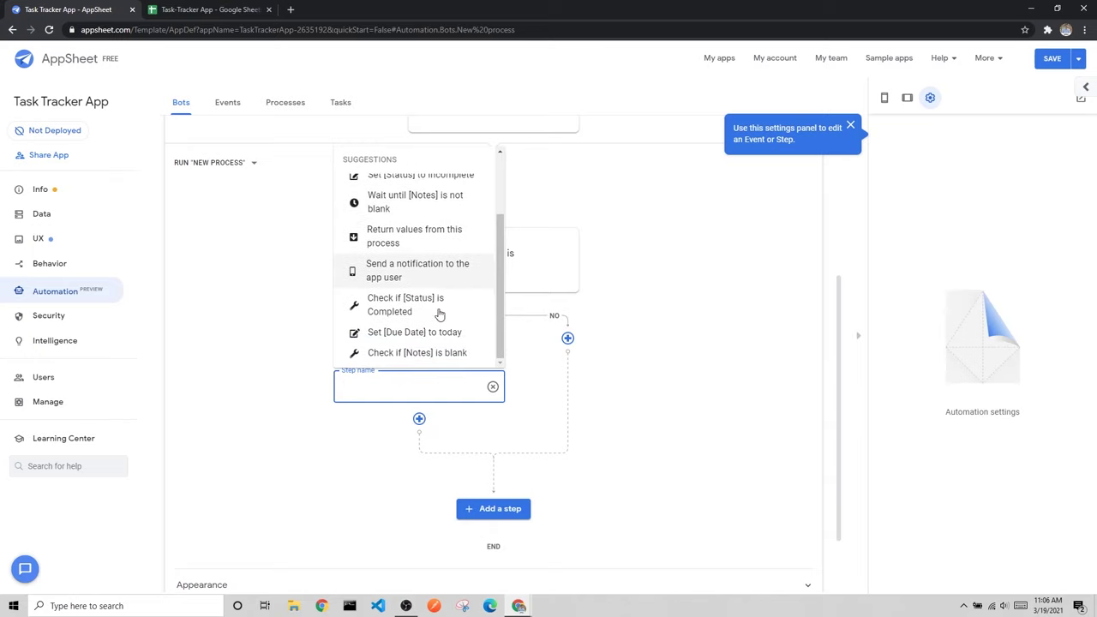
{"action": "scroll", "coordinate": [441, 338], "scroll_direction": "up", "scroll_amount": 3}
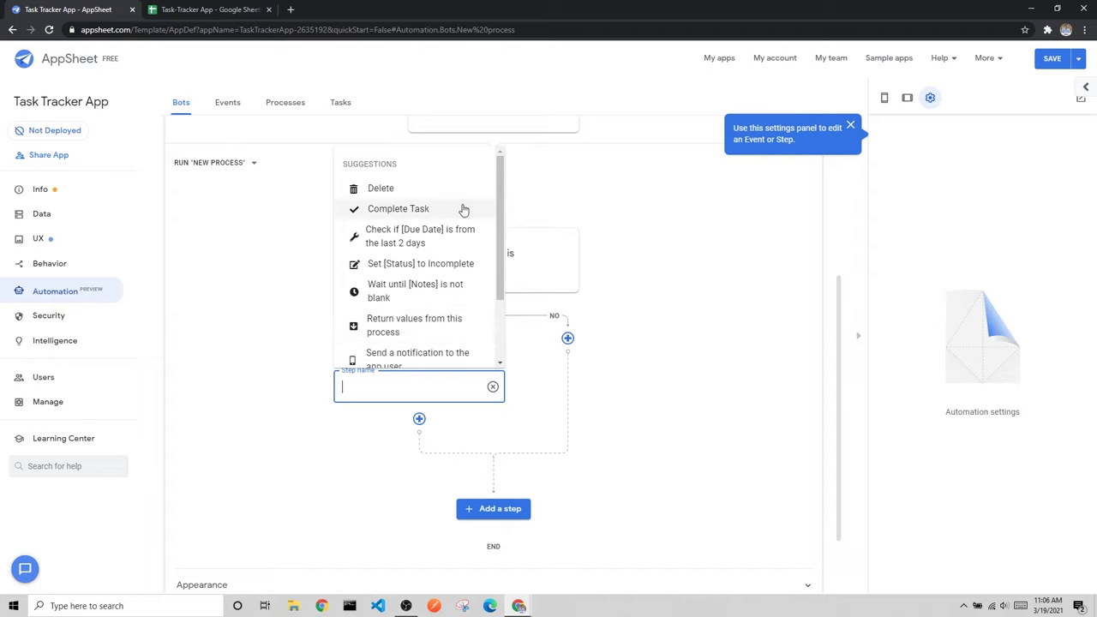
{"action": "type", "text": "Email"}
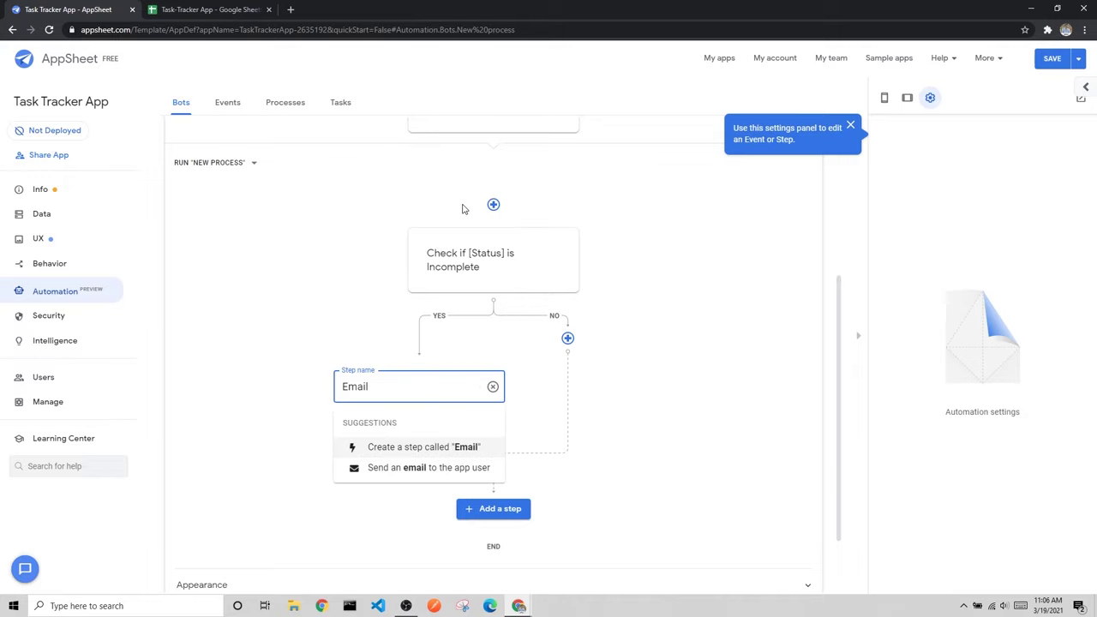
{"action": "left_click", "coordinate": [424, 469]}
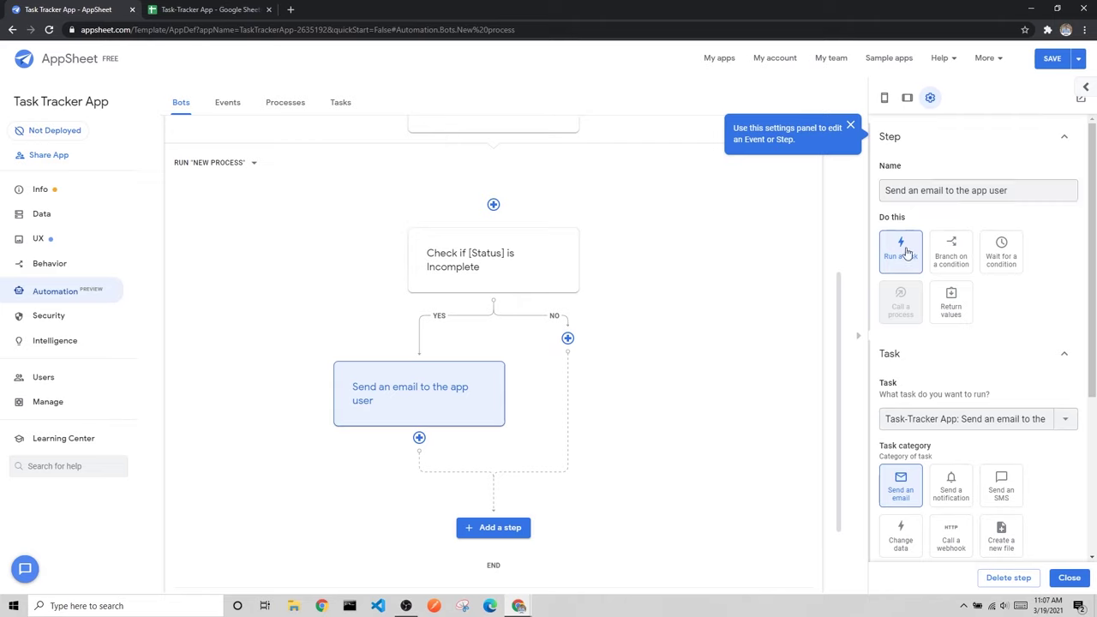
Step: Switch off 'Use default content?' on the email step sending to USEREMAIL()
{"action": "scroll", "coordinate": [910, 273], "scroll_direction": "down", "scroll_amount": 2}
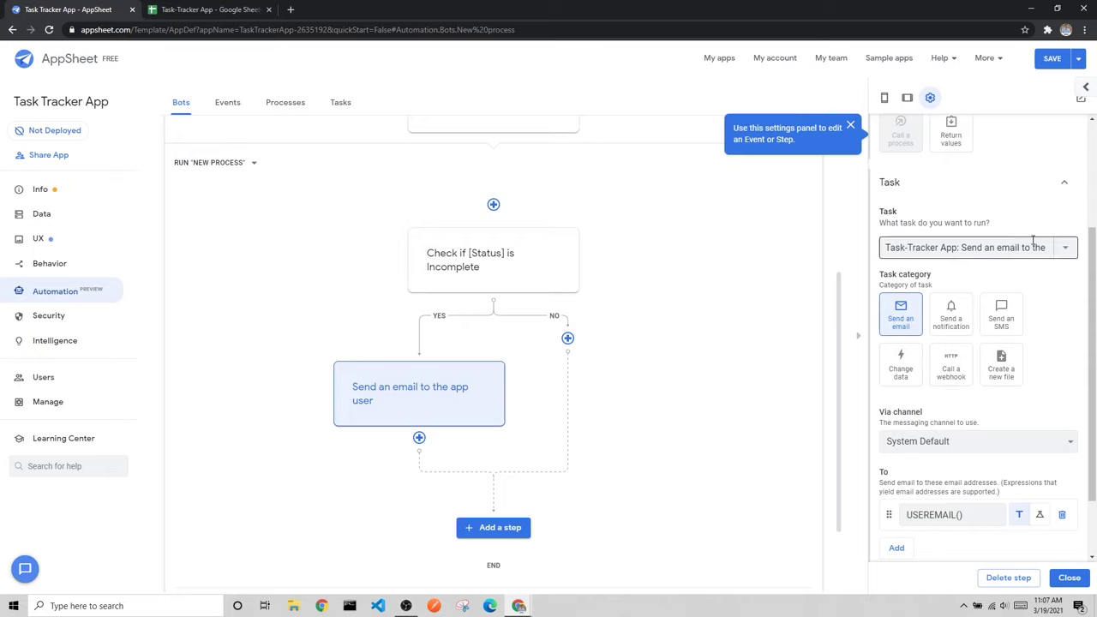
{"action": "scroll", "coordinate": [962, 252], "scroll_direction": "down", "scroll_amount": 1}
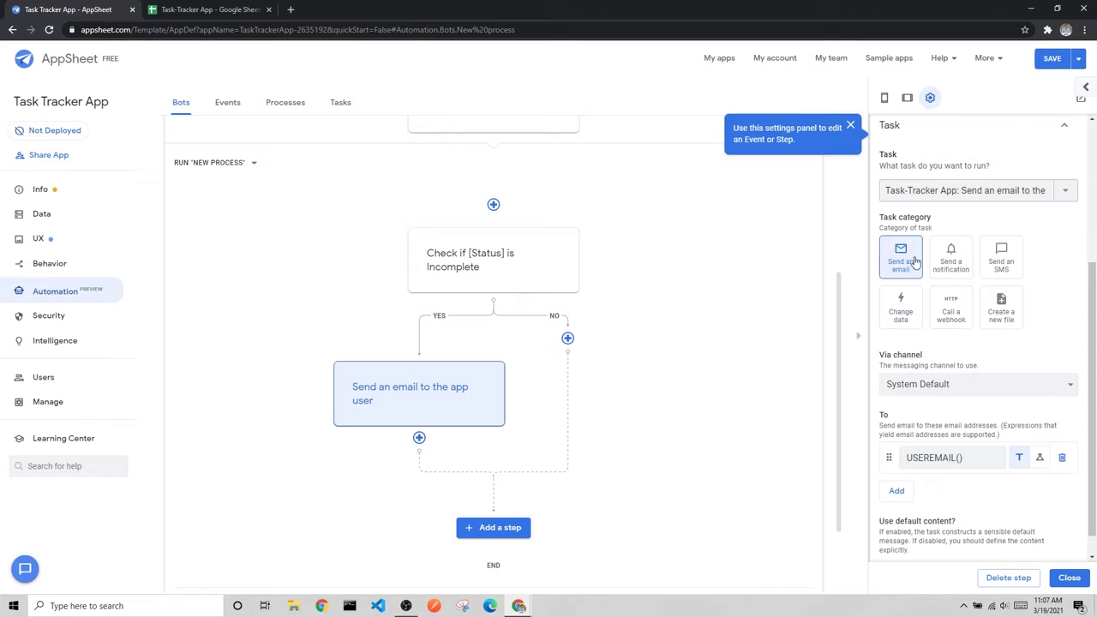
{"action": "scroll", "coordinate": [911, 260], "scroll_direction": "down", "scroll_amount": 1}
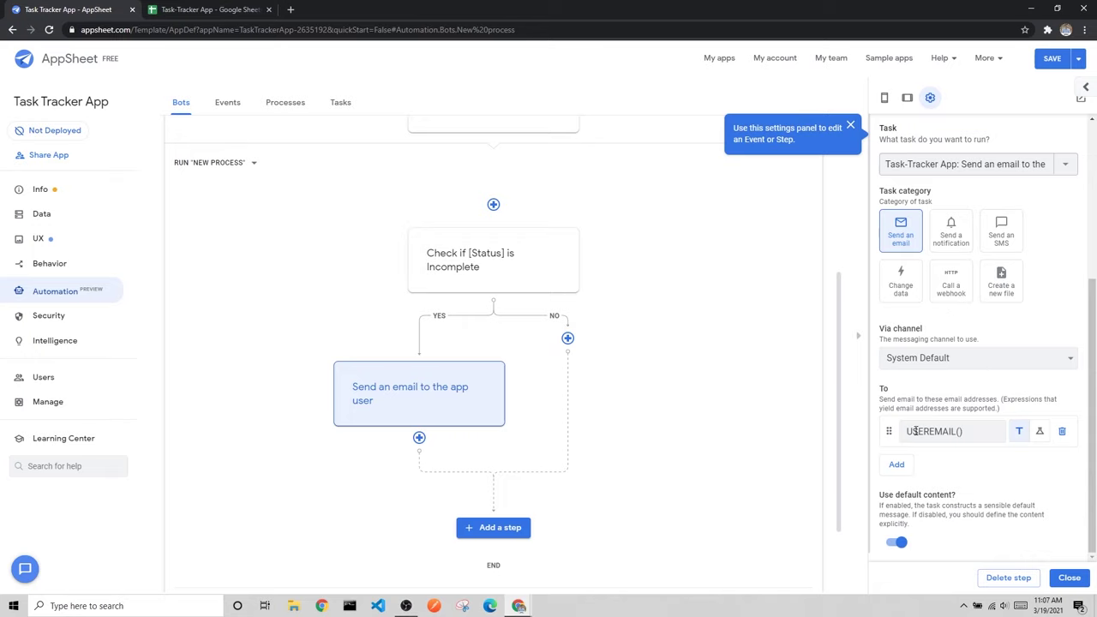
{"action": "left_click_drag", "start_coordinate": [908, 432], "coordinate": [964, 432]}
{"action": "left_click", "coordinate": [970, 390]}
{"action": "left_click", "coordinate": [898, 543]}
{"action": "scroll", "coordinate": [964, 480], "scroll_direction": "down", "scroll_amount": 2}
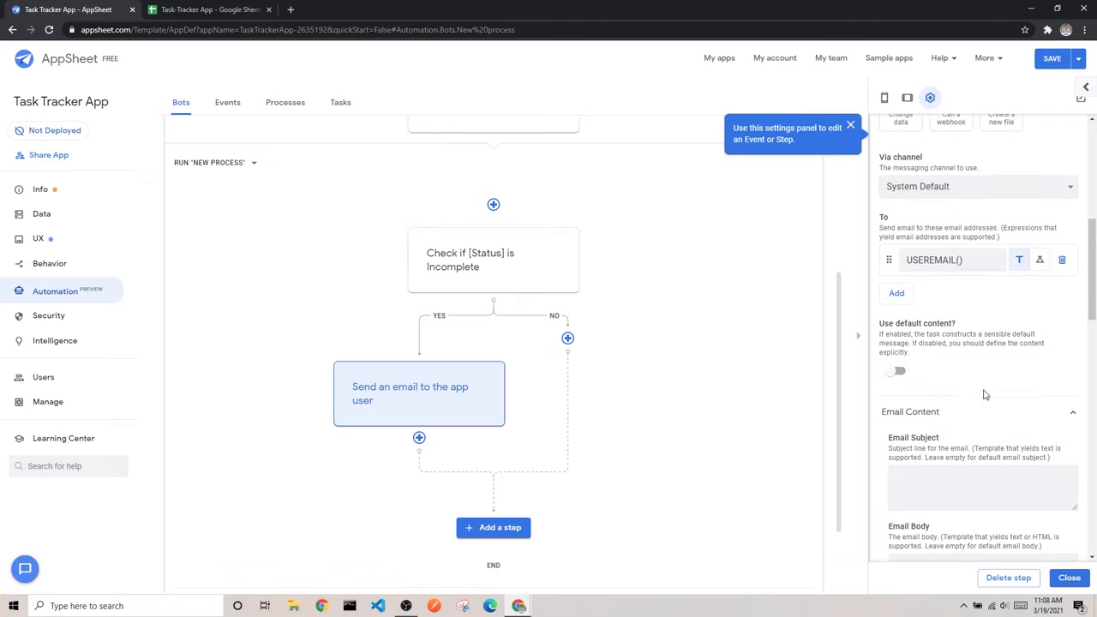
Step: Set the email subject to 'Reminder!'
{"action": "scroll", "coordinate": [983, 392], "scroll_direction": "down", "scroll_amount": 1}
{"action": "left_click", "coordinate": [942, 373]}
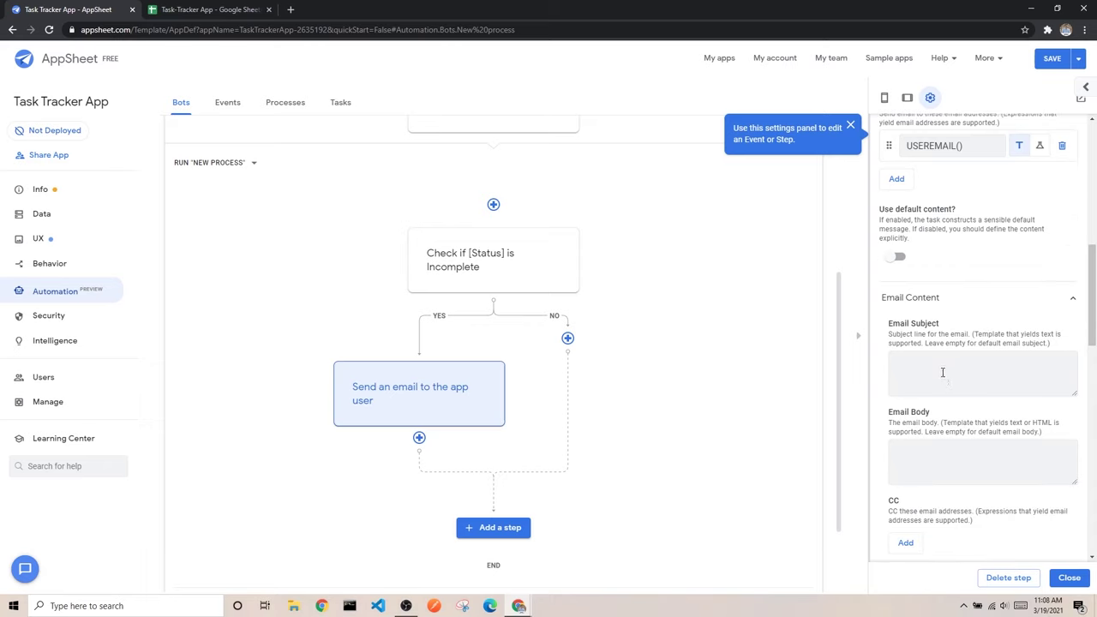
{"action": "type", "text": "Reminder!"}
Step: Start the email body with 'You have <<>>', caret placed inside the brackets
{"action": "scroll", "coordinate": [962, 408], "scroll_direction": "down", "scroll_amount": 2}
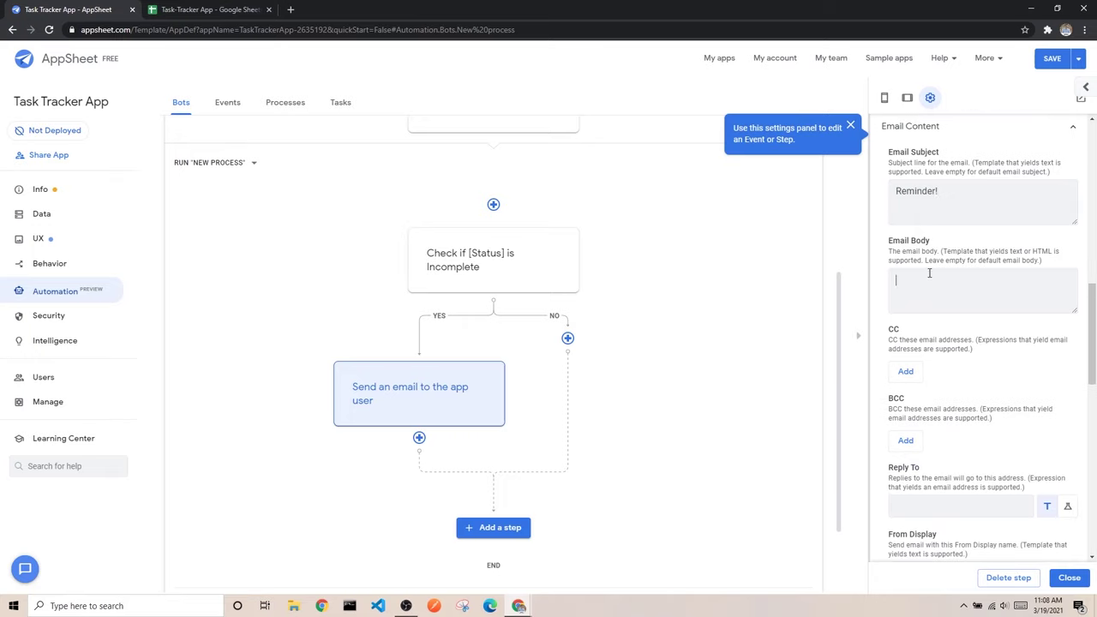
{"action": "scroll", "coordinate": [934, 274], "scroll_direction": "up", "scroll_amount": 1}
{"action": "type", "text": "You have"}
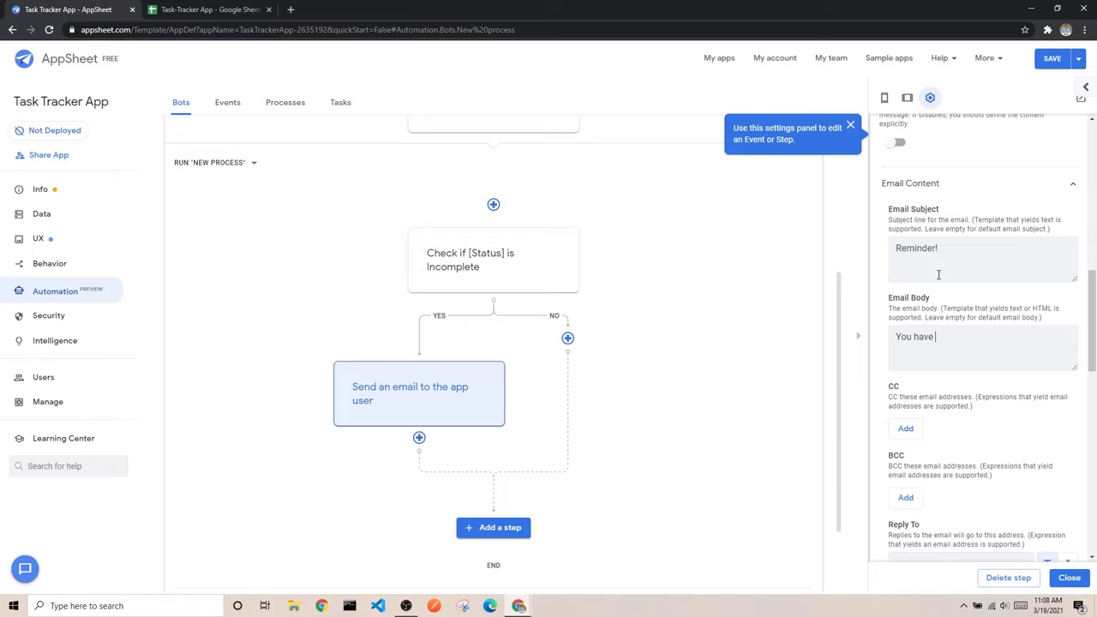
{"action": "type", "text": "<<>>"}
{"action": "key", "text": "Left"}
{"action": "key", "text": "Left"}
{"action": "left_click", "coordinate": [164, 12]}
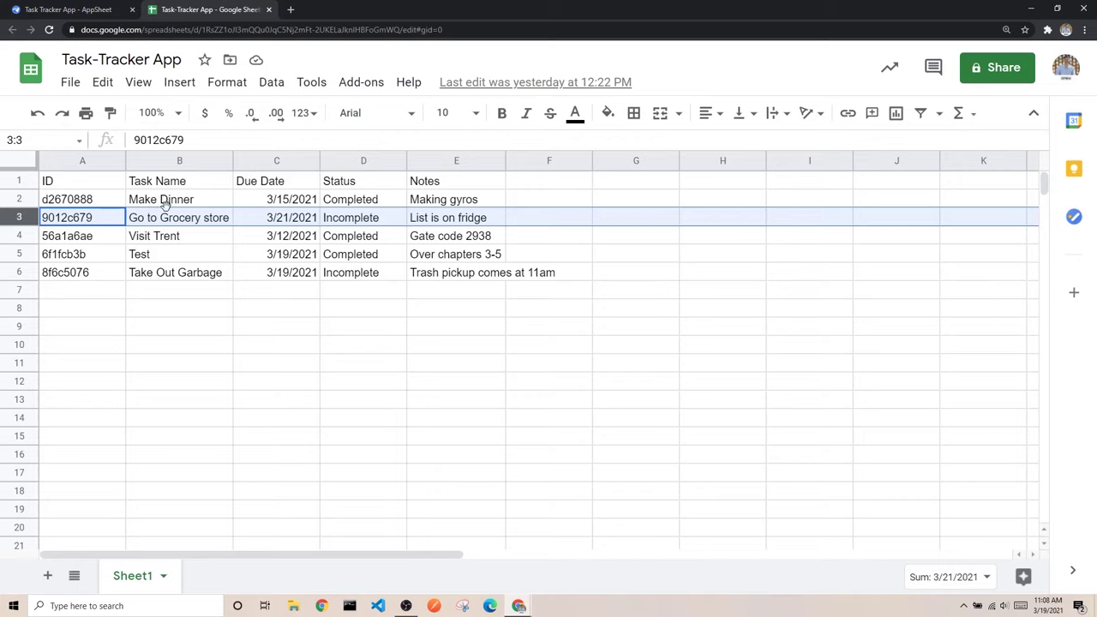
{"action": "left_click", "coordinate": [199, 159]}
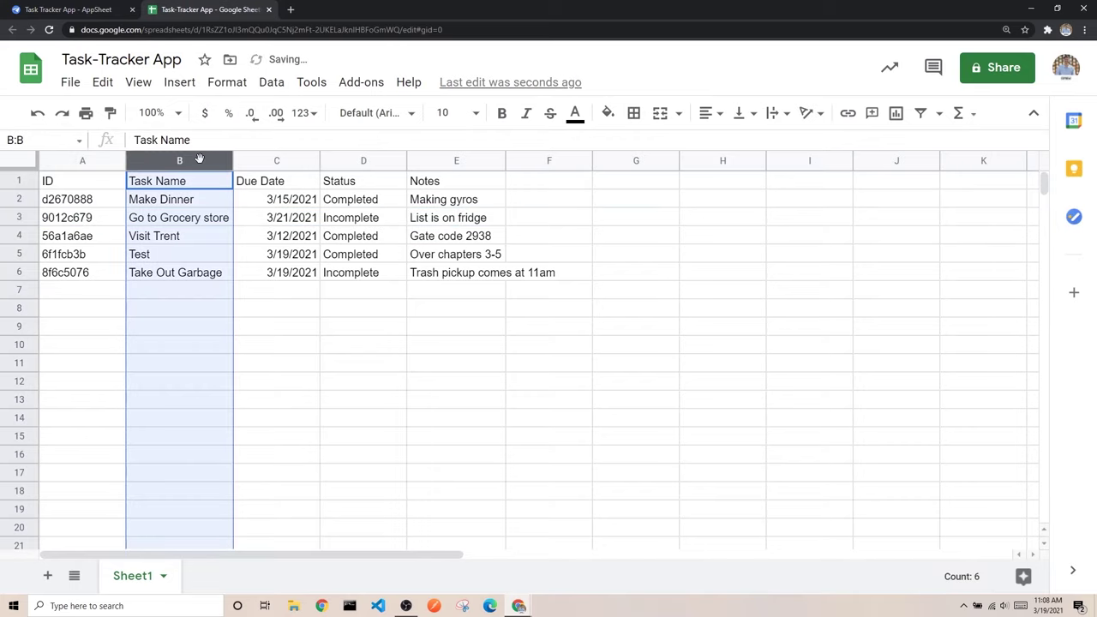
{"action": "left_click", "coordinate": [316, 332]}
{"action": "left_click", "coordinate": [276, 218]}
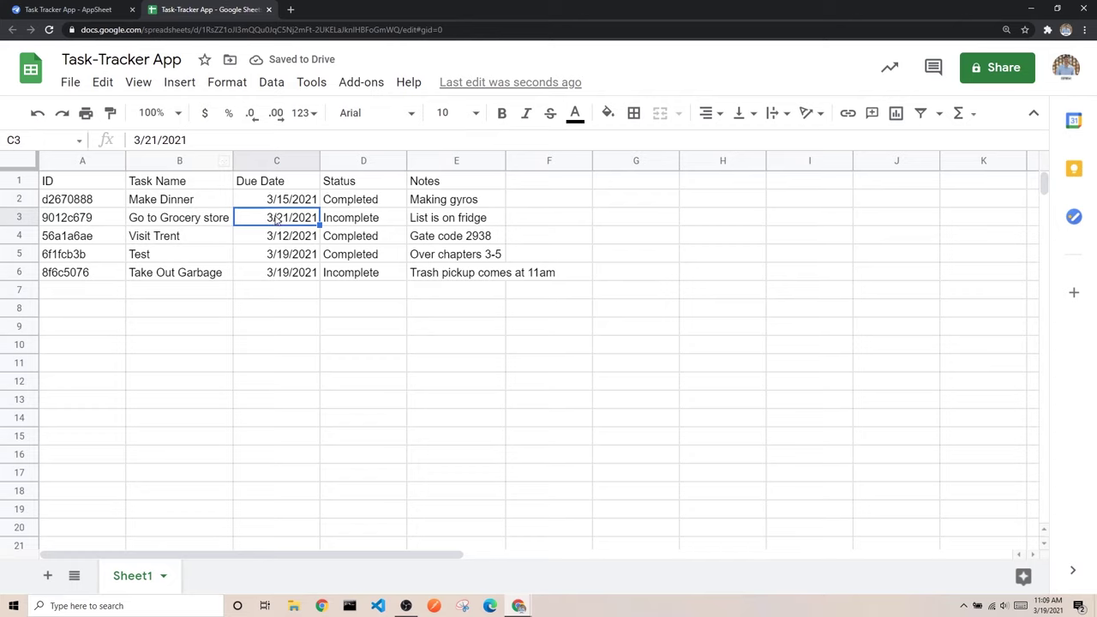
{"action": "left_click", "coordinate": [352, 217]}
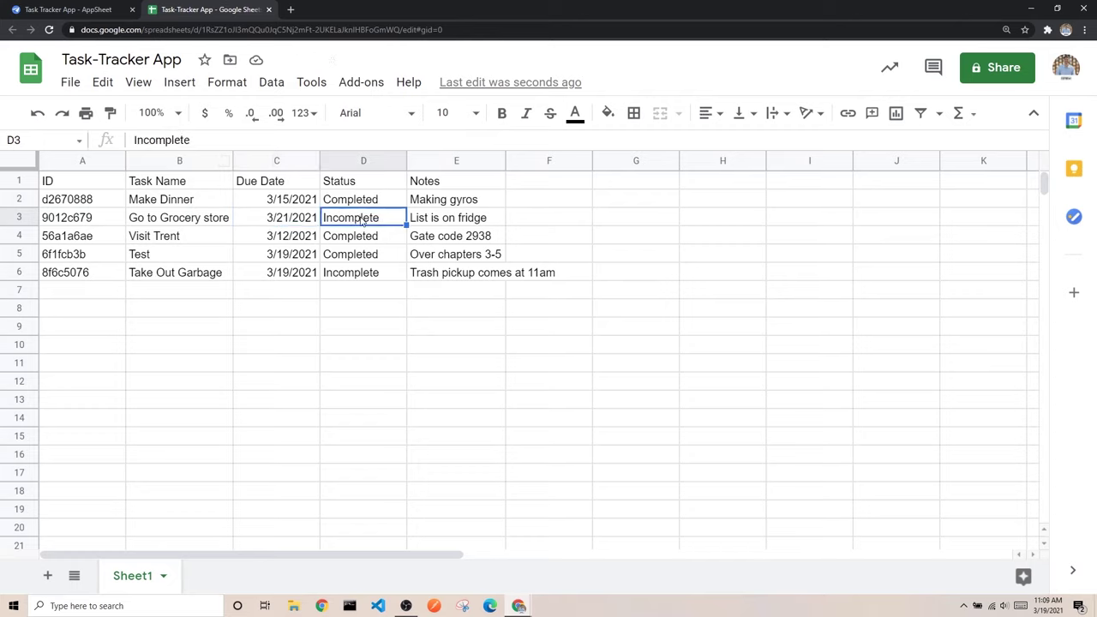
{"action": "left_click", "coordinate": [206, 223]}
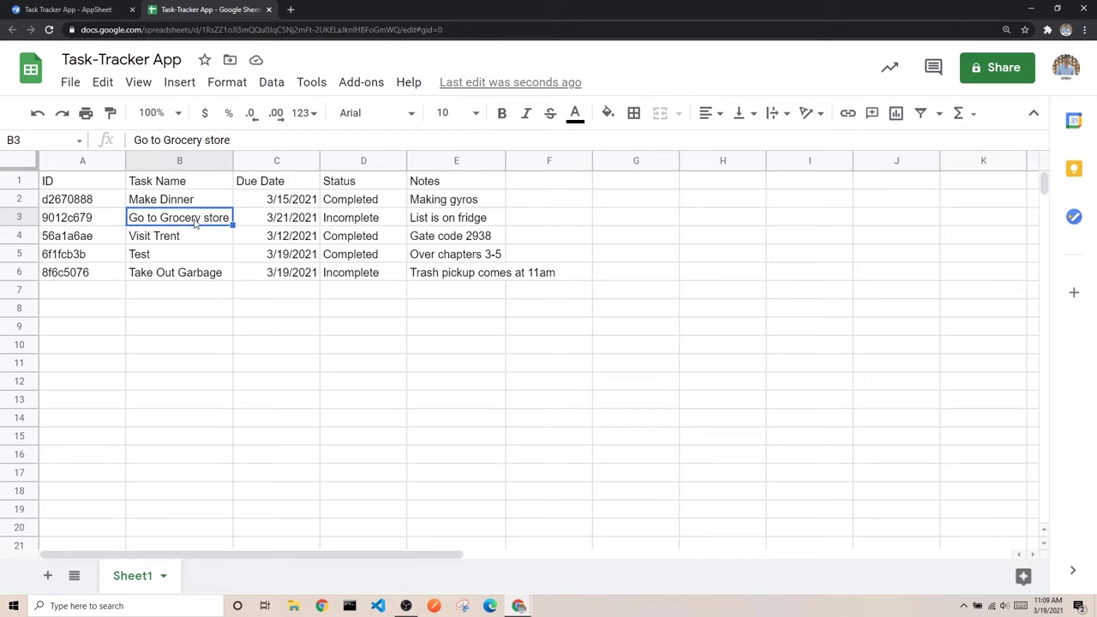
{"action": "left_click", "coordinate": [177, 184]}
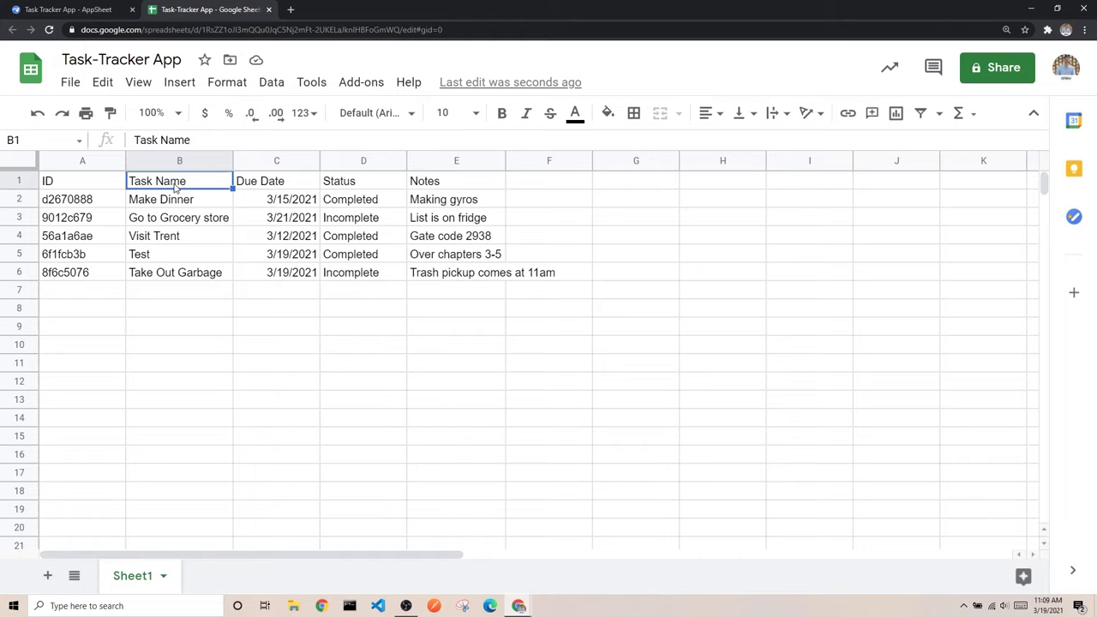
{"action": "left_click", "coordinate": [64, 9]}
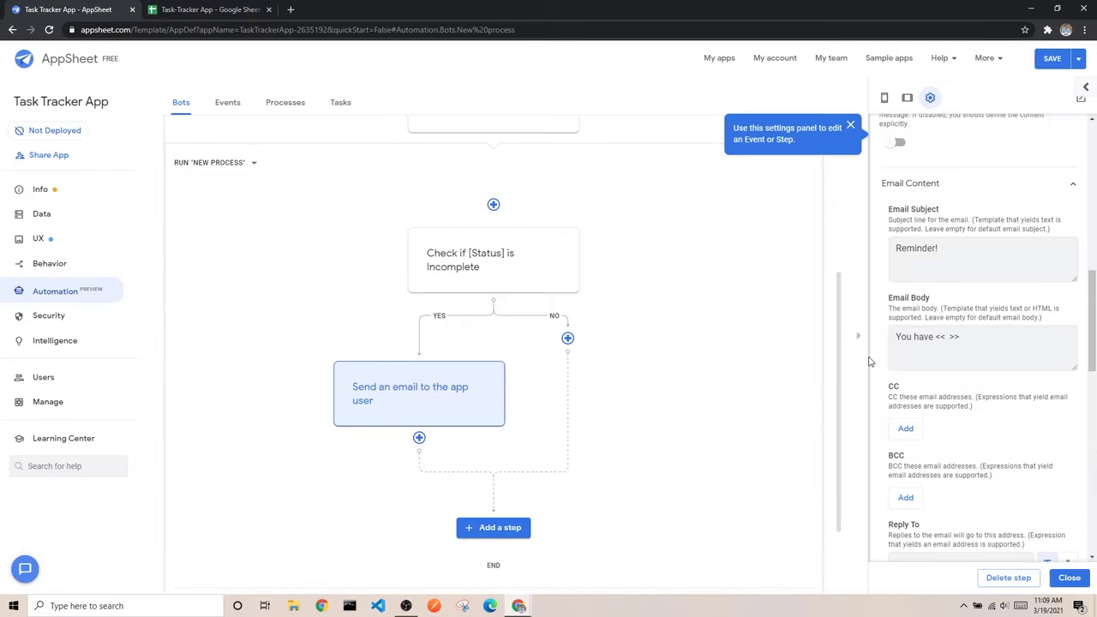
Step: Type '[Task Name] >> Coming up tomorrow' into the body and check the task names in the sheet
{"action": "type", "text": "[Task Name] >> Coming up tomorrow."}
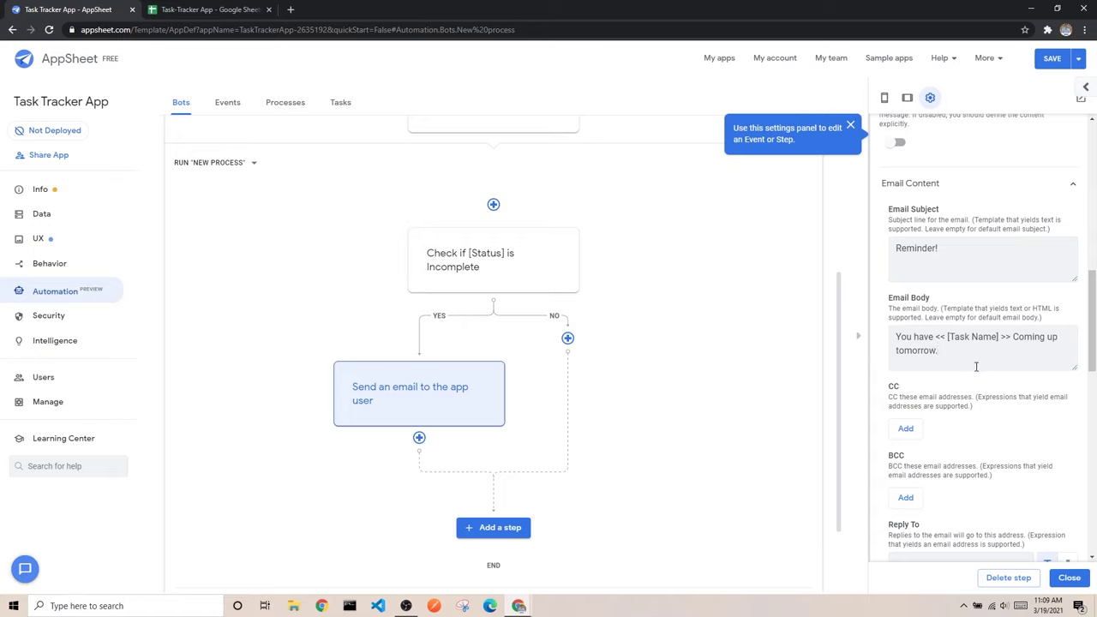
{"action": "left_click", "coordinate": [193, 19]}
{"action": "left_click", "coordinate": [160, 220]}
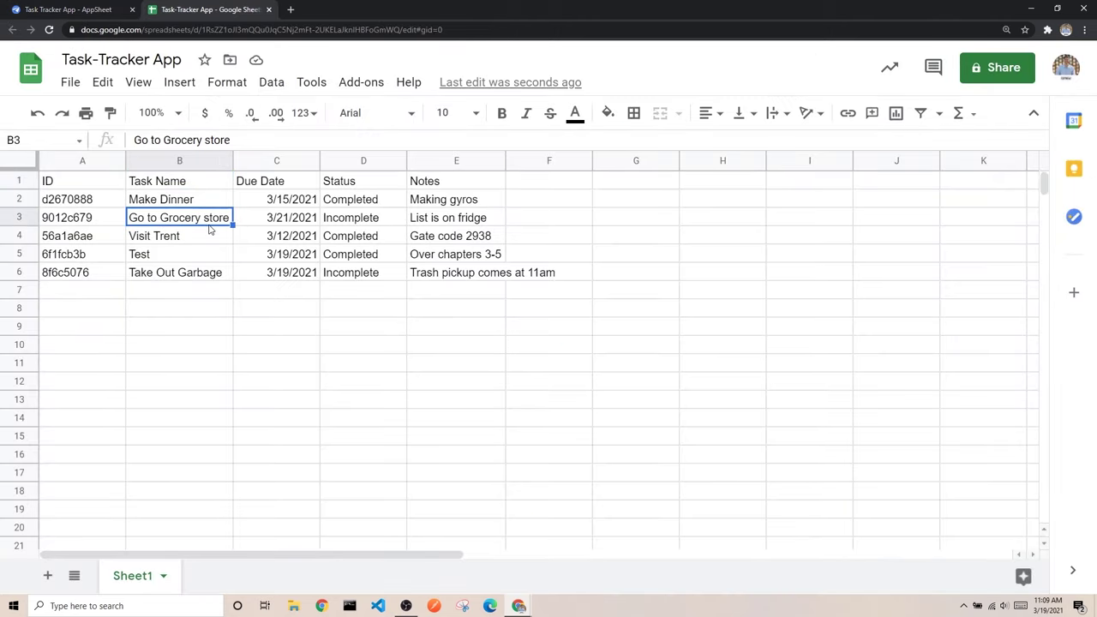
{"action": "left_click", "coordinate": [45, 8]}
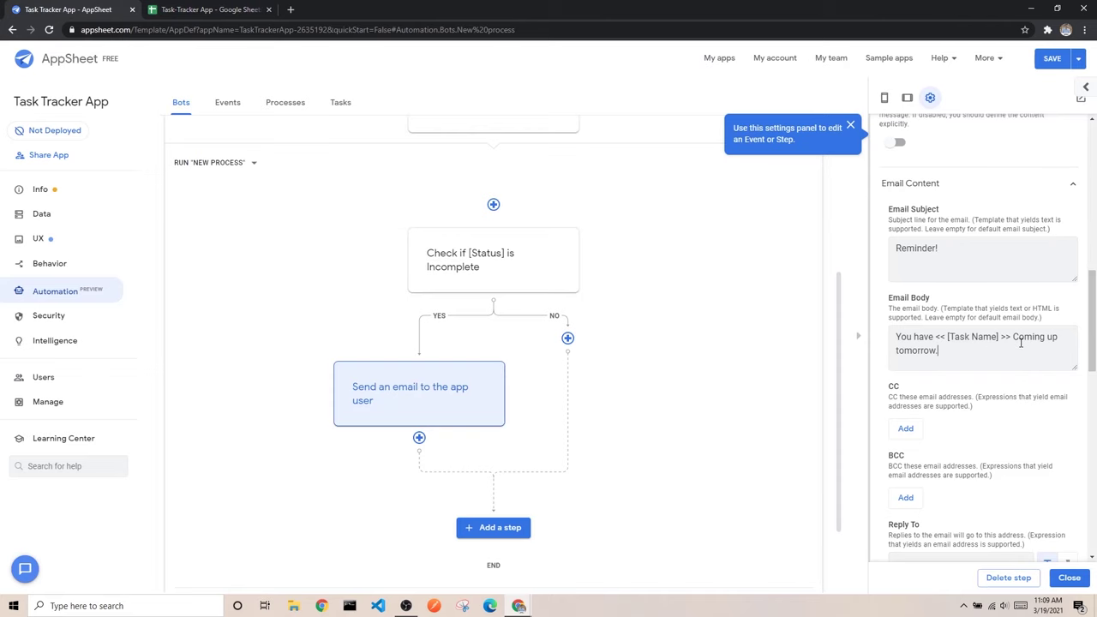
Step: Lowercase 'Coming' so the body reads 'You have <<[Task Name]>> coming up tomorrow'
{"action": "key", "text": "BackSpace"}
{"action": "type", "text": "c"}
{"action": "scroll", "coordinate": [984, 346], "scroll_direction": "down", "scroll_amount": 3}
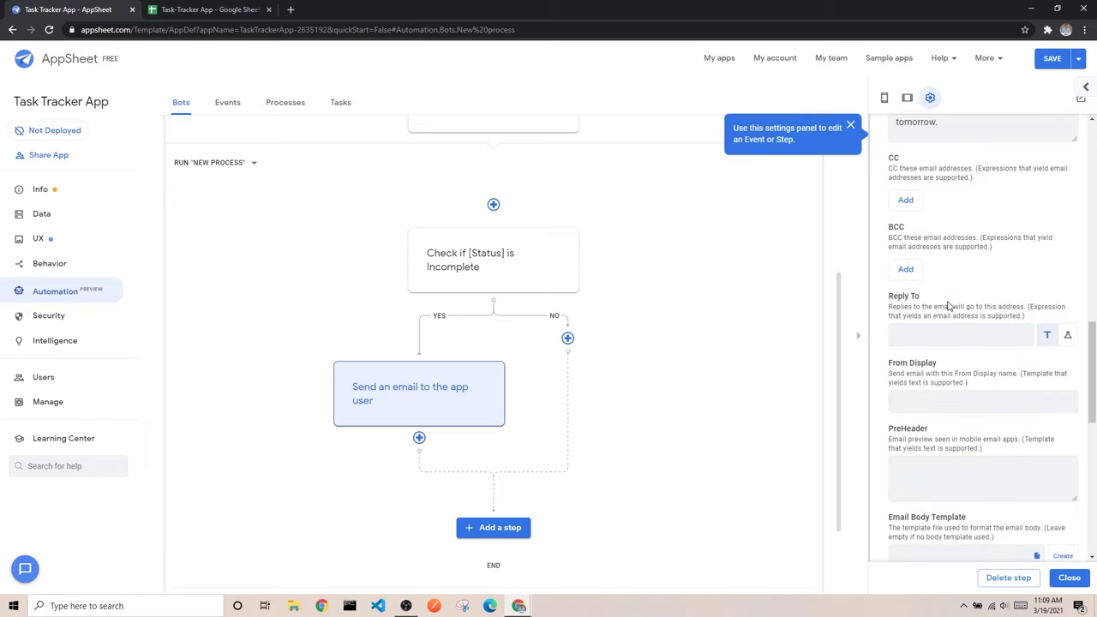
{"action": "scroll", "coordinate": [967, 258], "scroll_direction": "down", "scroll_amount": 3}
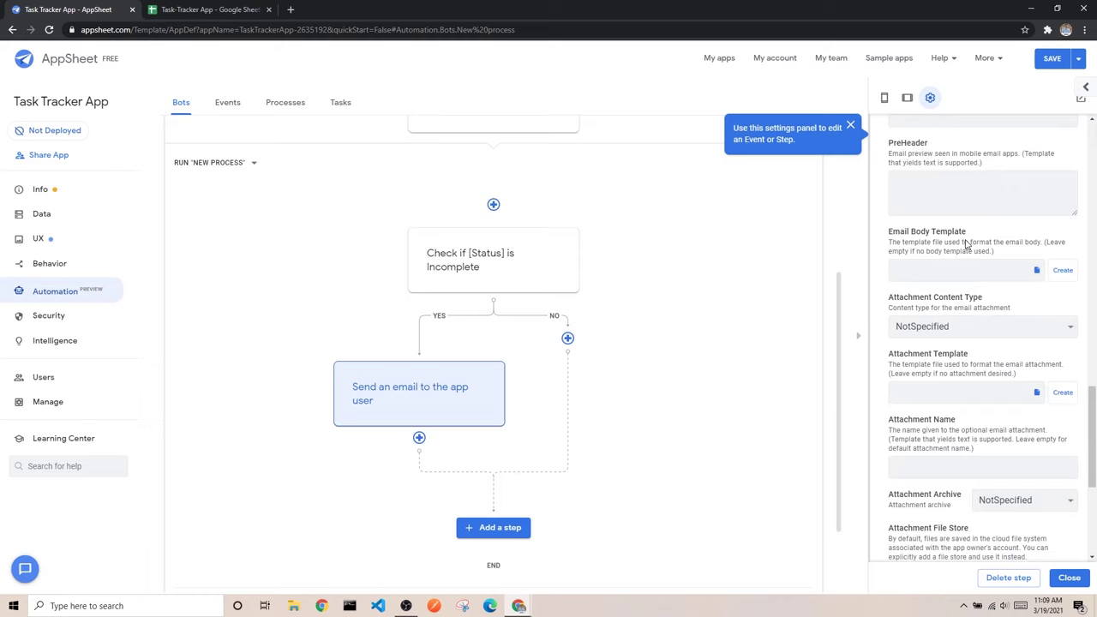
{"action": "scroll", "coordinate": [965, 244], "scroll_direction": "down", "scroll_amount": 3}
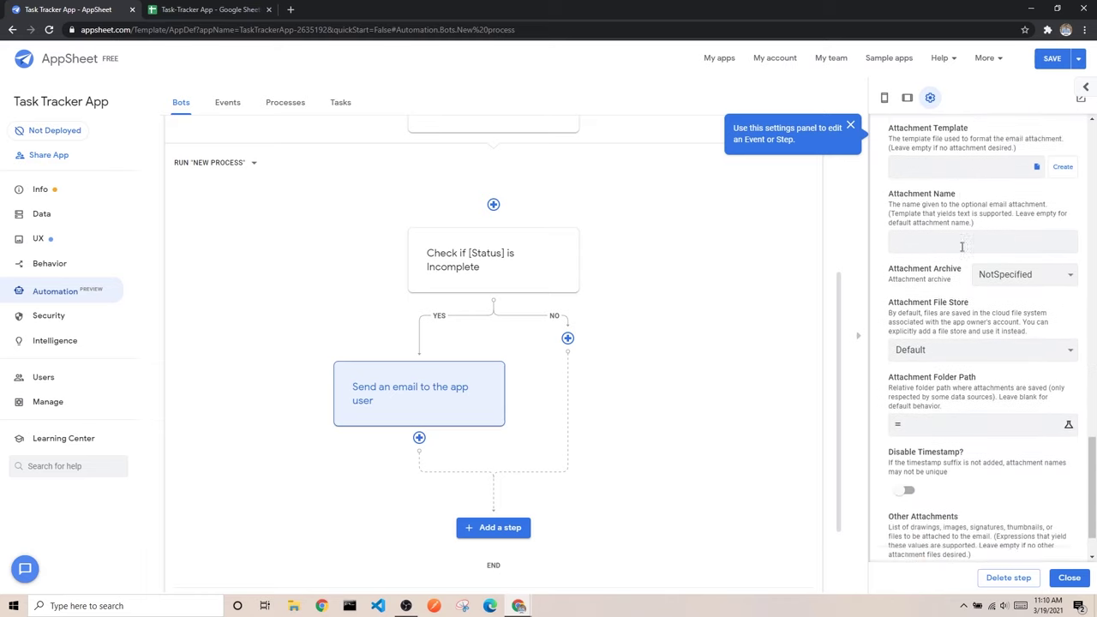
{"action": "scroll", "coordinate": [962, 246], "scroll_direction": "up", "scroll_amount": 1}
{"action": "scroll", "coordinate": [981, 374], "scroll_direction": "up", "scroll_amount": 3}
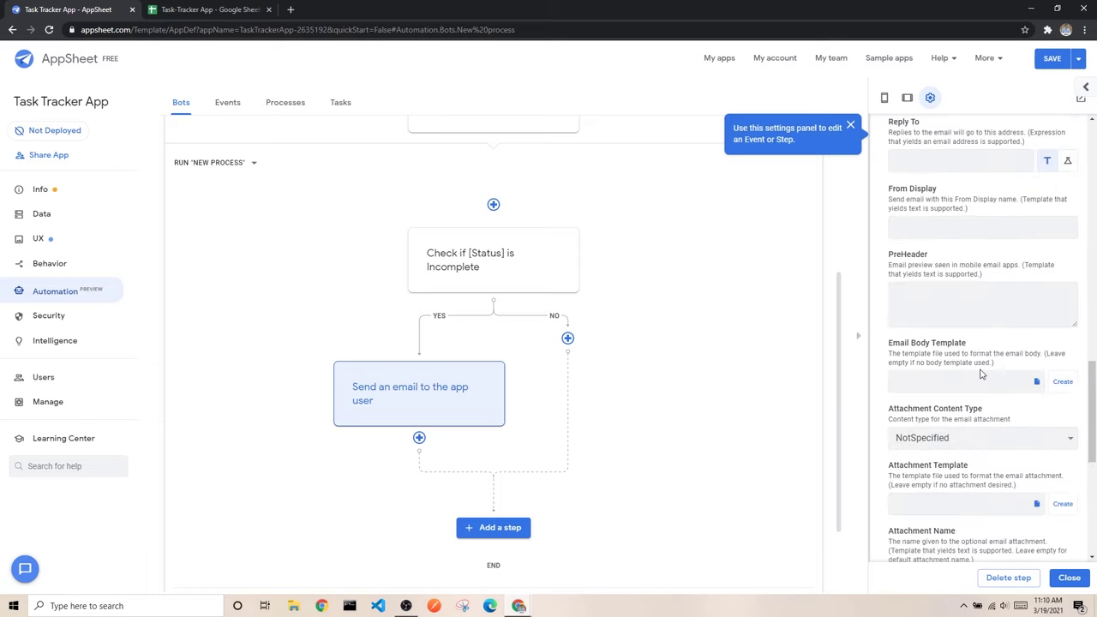
{"action": "scroll", "coordinate": [981, 373], "scroll_direction": "up", "scroll_amount": 6}
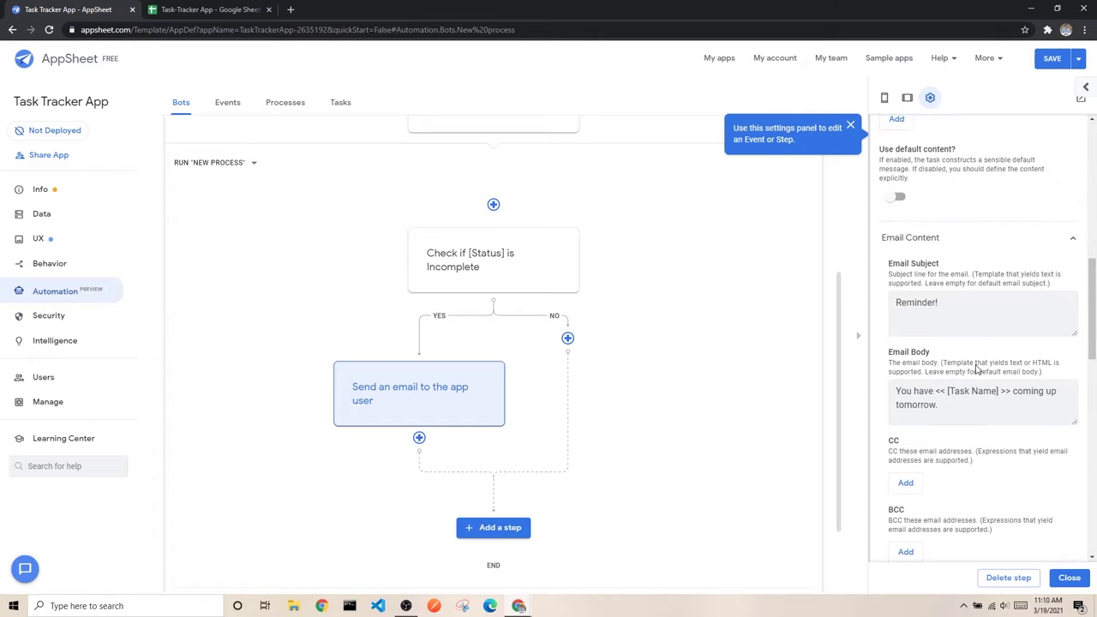
{"action": "scroll", "coordinate": [977, 368], "scroll_direction": "up", "scroll_amount": 1}
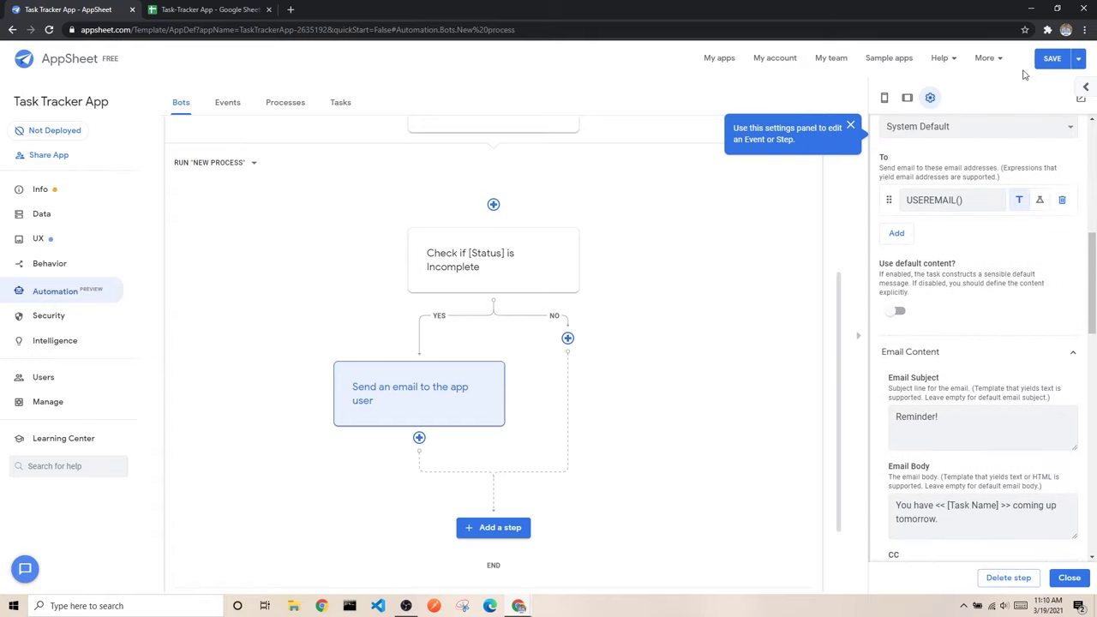
Step: Save the bot, close it, and open the Email Event's settings from the Events list
{"action": "left_click", "coordinate": [1052, 68]}
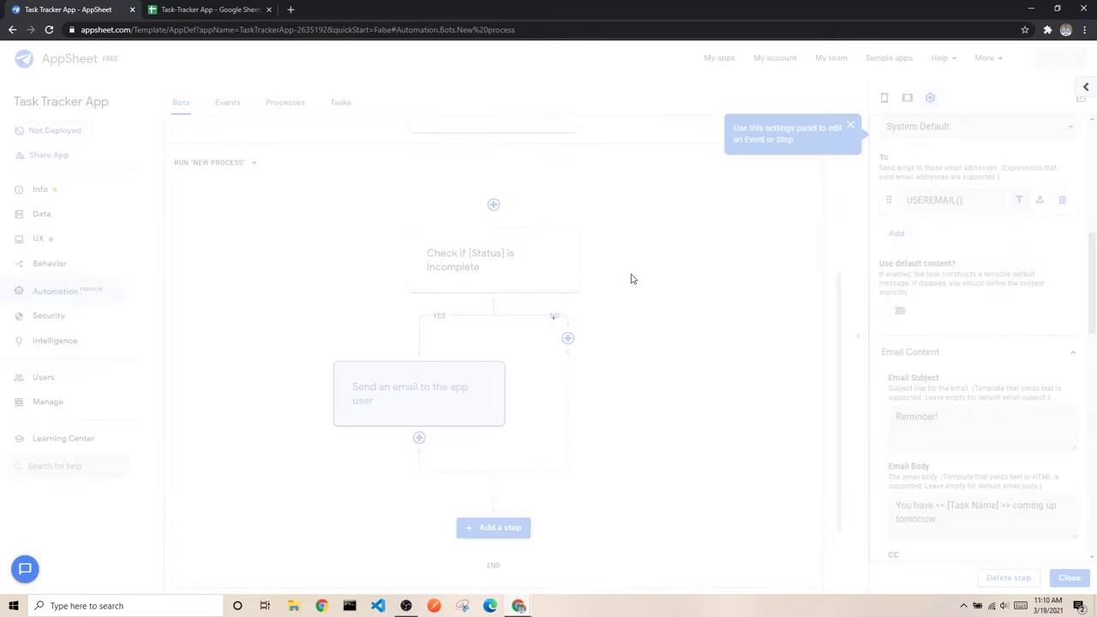
{"action": "scroll", "coordinate": [332, 247], "scroll_direction": "up", "scroll_amount": 2}
{"action": "scroll", "coordinate": [332, 246], "scroll_direction": "up", "scroll_amount": 2}
{"action": "left_click", "coordinate": [185, 307]}
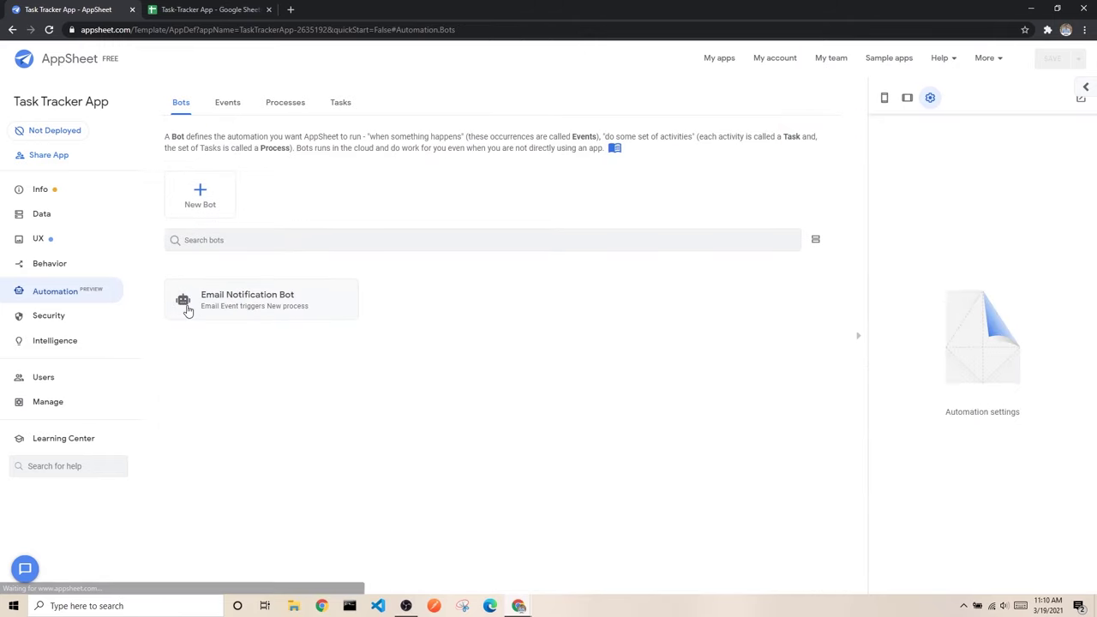
{"action": "left_click", "coordinate": [238, 103]}
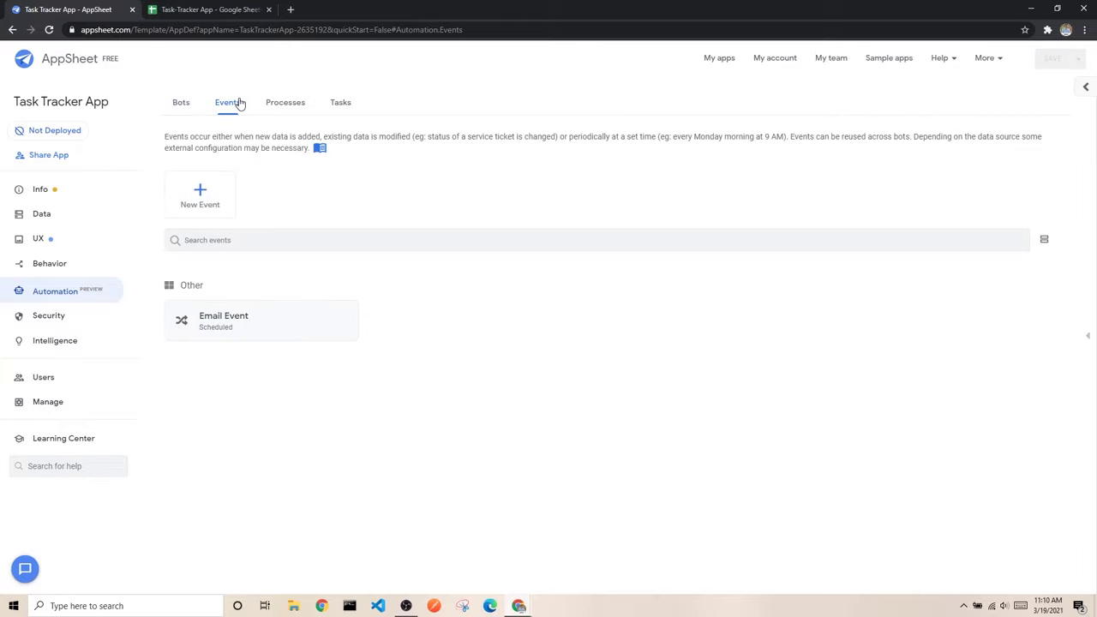
{"action": "left_click", "coordinate": [249, 332]}
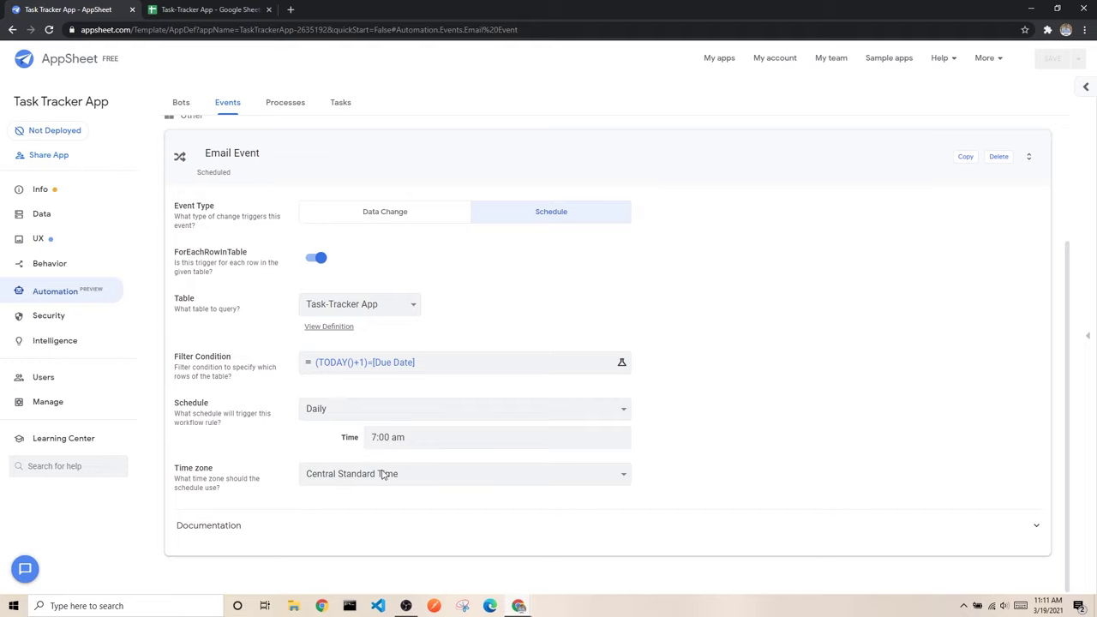
{"action": "scroll", "coordinate": [206, 369], "scroll_direction": "up", "scroll_amount": 3}
{"action": "double_click", "coordinate": [180, 328]}
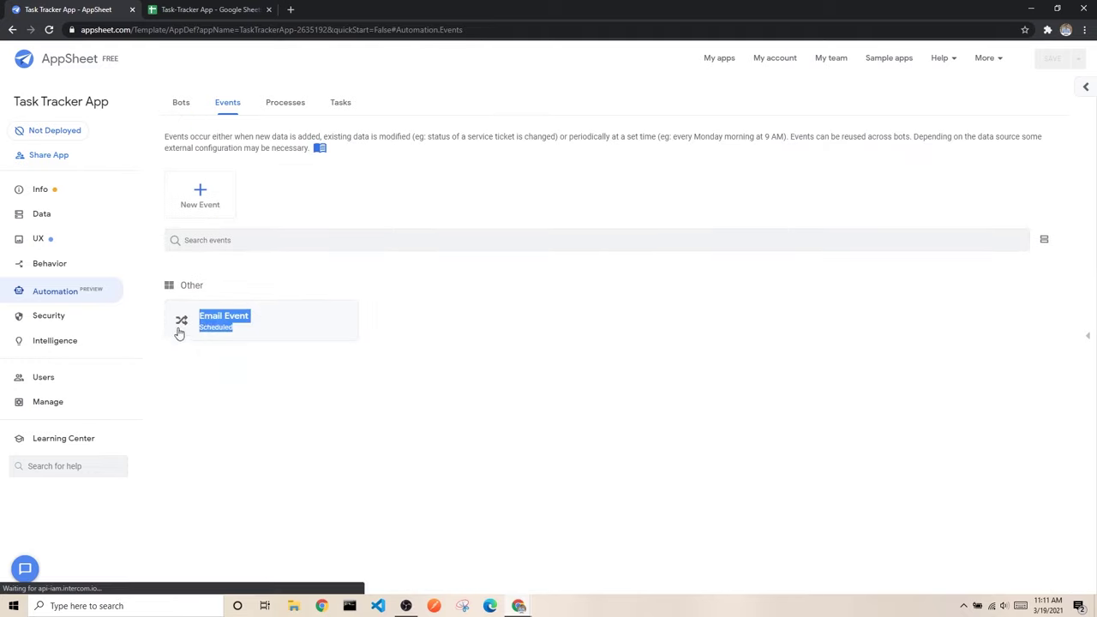
Step: Open the New process and inspect its [Status] = "Incomplete" branch condition
{"action": "left_click", "coordinate": [290, 104]}
{"action": "left_click", "coordinate": [225, 334]}
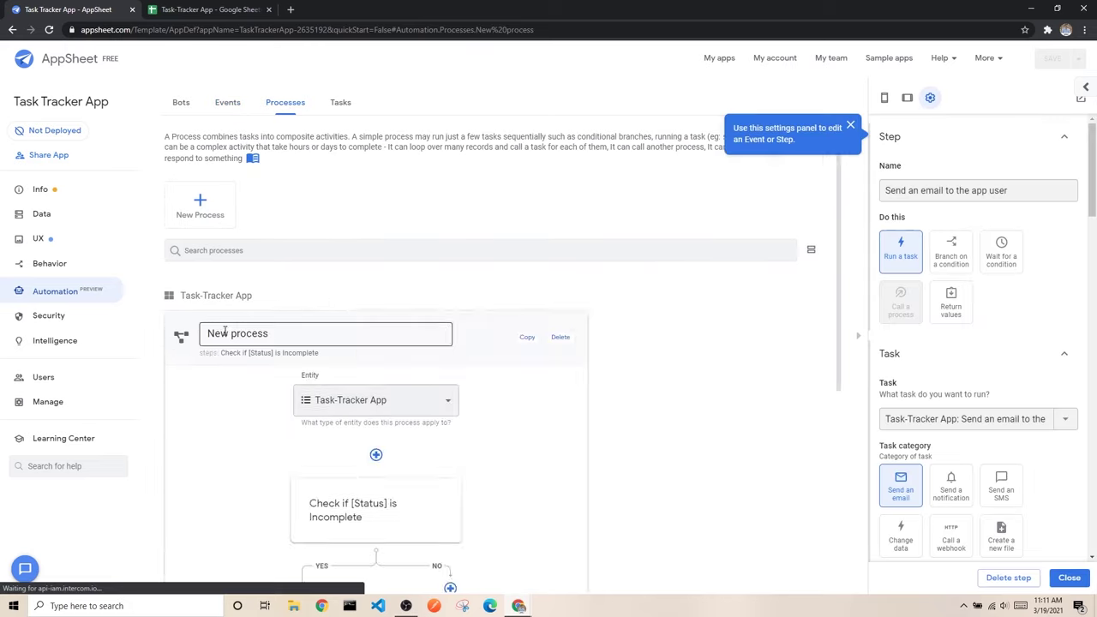
{"action": "left_click", "coordinate": [276, 138]}
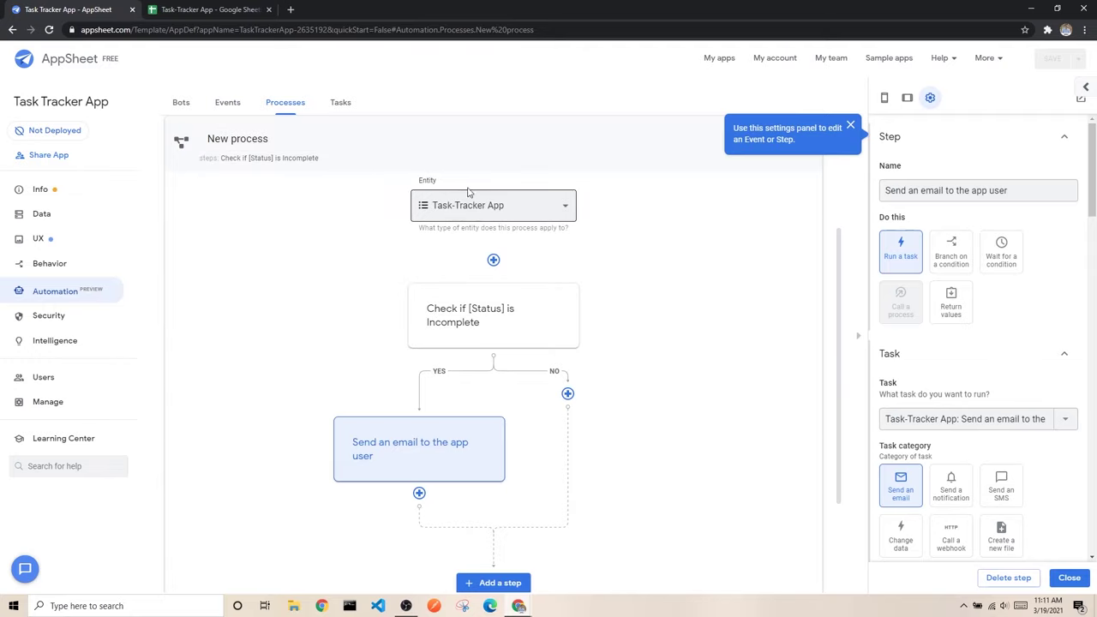
{"action": "scroll", "coordinate": [475, 248], "scroll_direction": "down", "scroll_amount": 1}
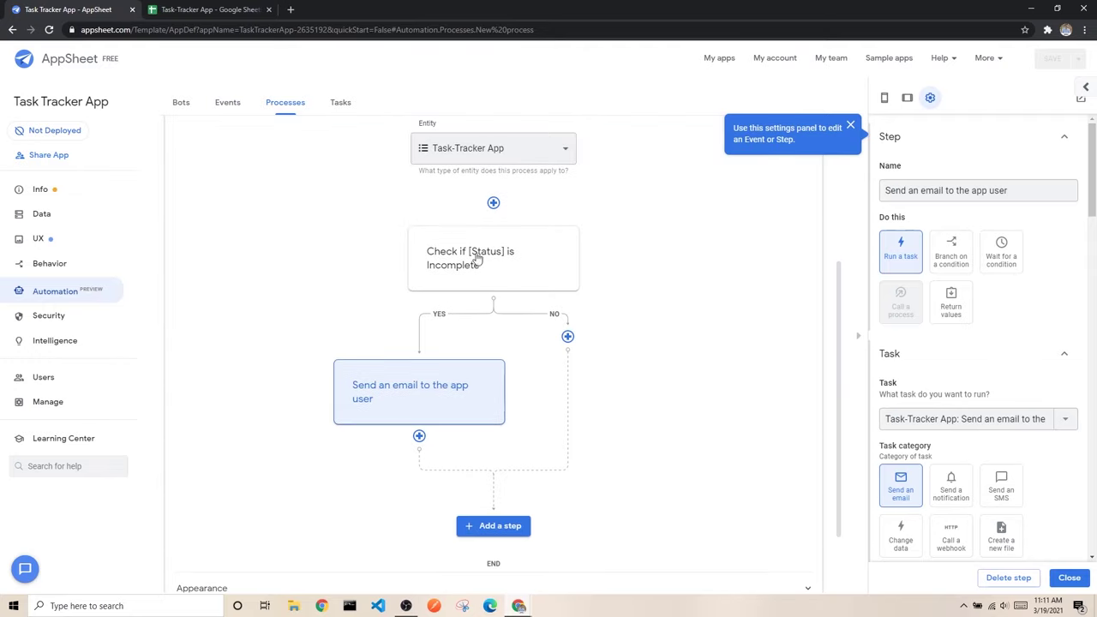
{"action": "left_click", "coordinate": [528, 253]}
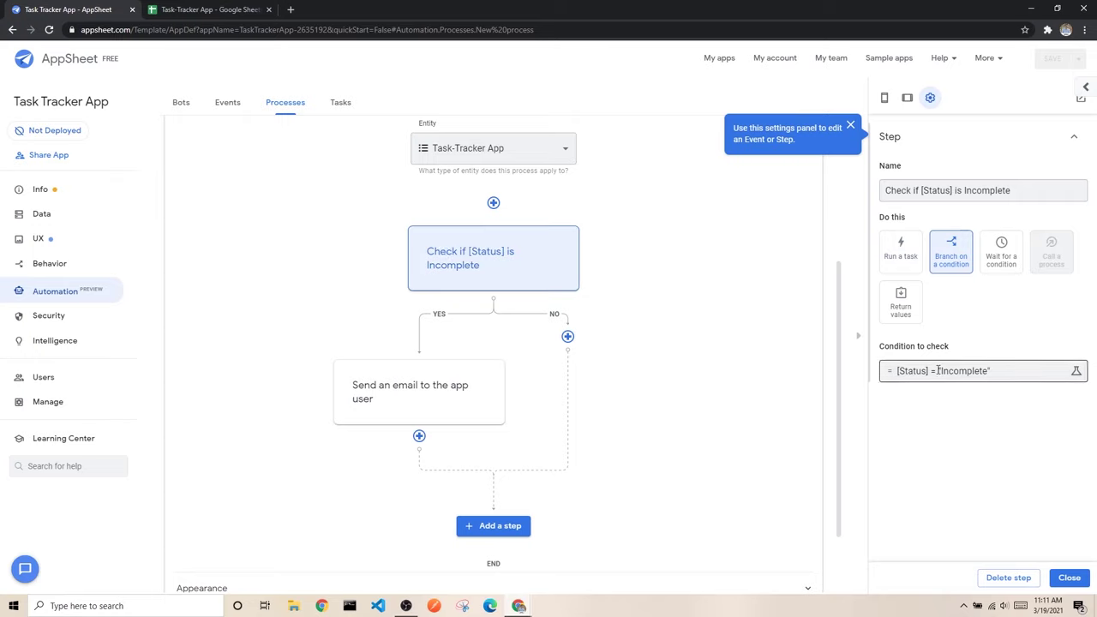
{"action": "left_click_drag", "start_coordinate": [897, 371], "coordinate": [933, 370]}
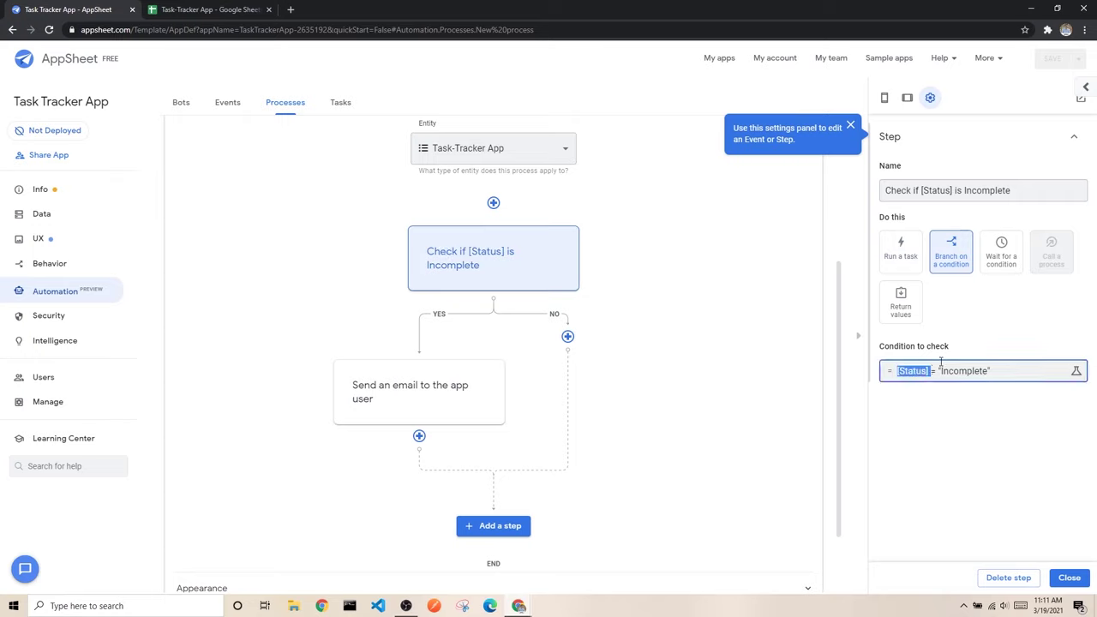
{"action": "left_click", "coordinate": [953, 351]}
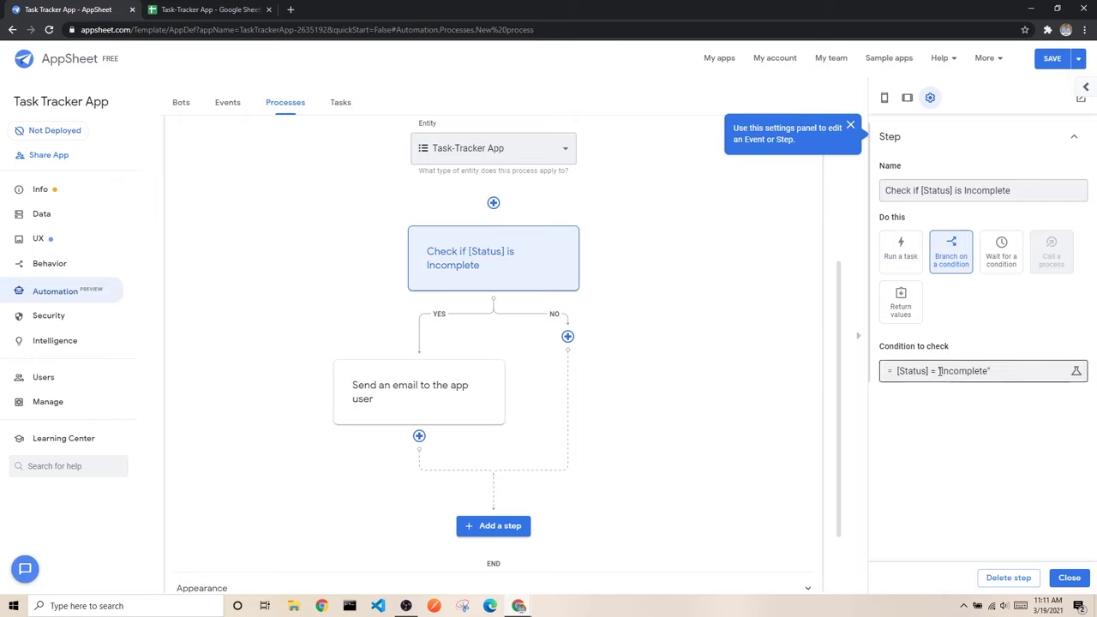
{"action": "left_click_drag", "start_coordinate": [937, 371], "coordinate": [992, 371]}
{"action": "left_click", "coordinate": [984, 341]}
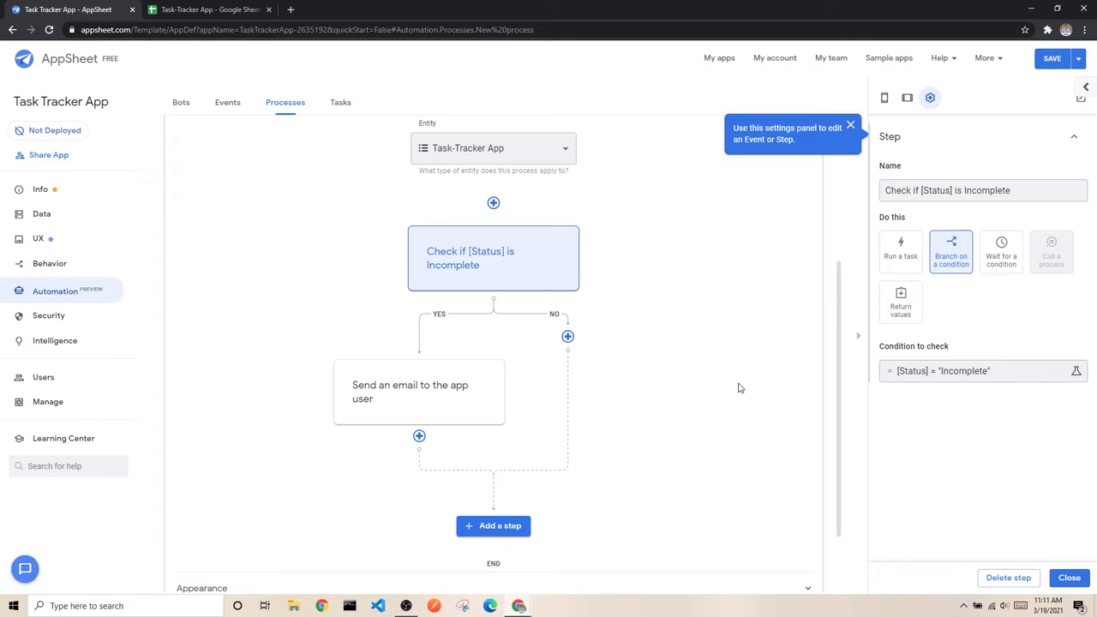
{"action": "scroll", "coordinate": [514, 343], "scroll_direction": "down", "scroll_amount": 2}
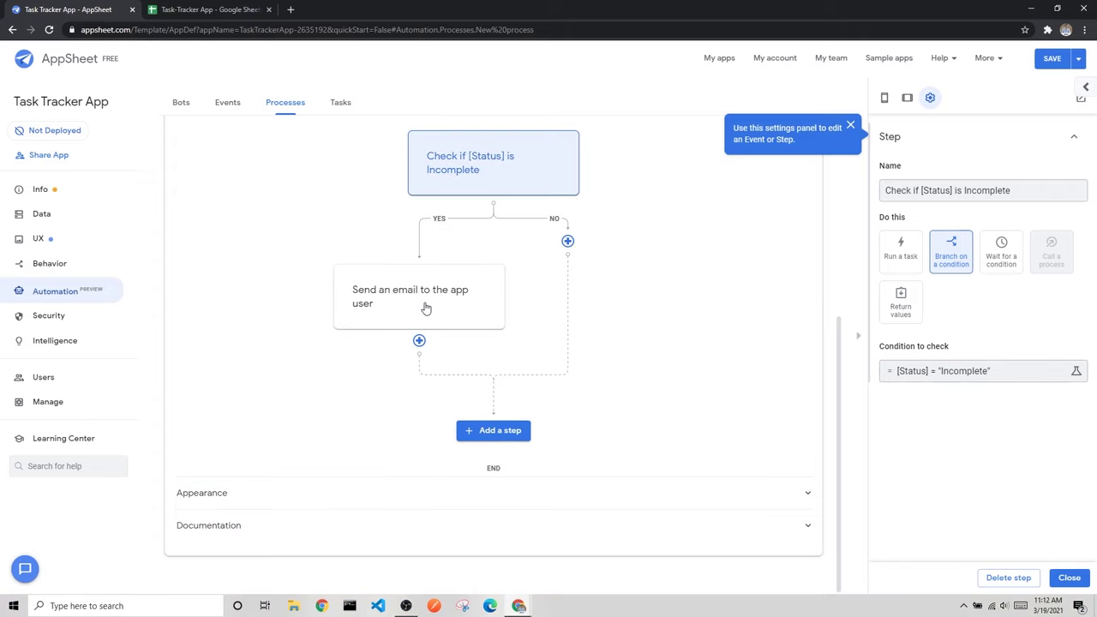
Step: Open the 'Send an email to the app user' step and check its USEREMAIL() recipient
{"action": "left_click", "coordinate": [426, 308]}
{"action": "scroll", "coordinate": [1007, 283], "scroll_direction": "down", "scroll_amount": 1}
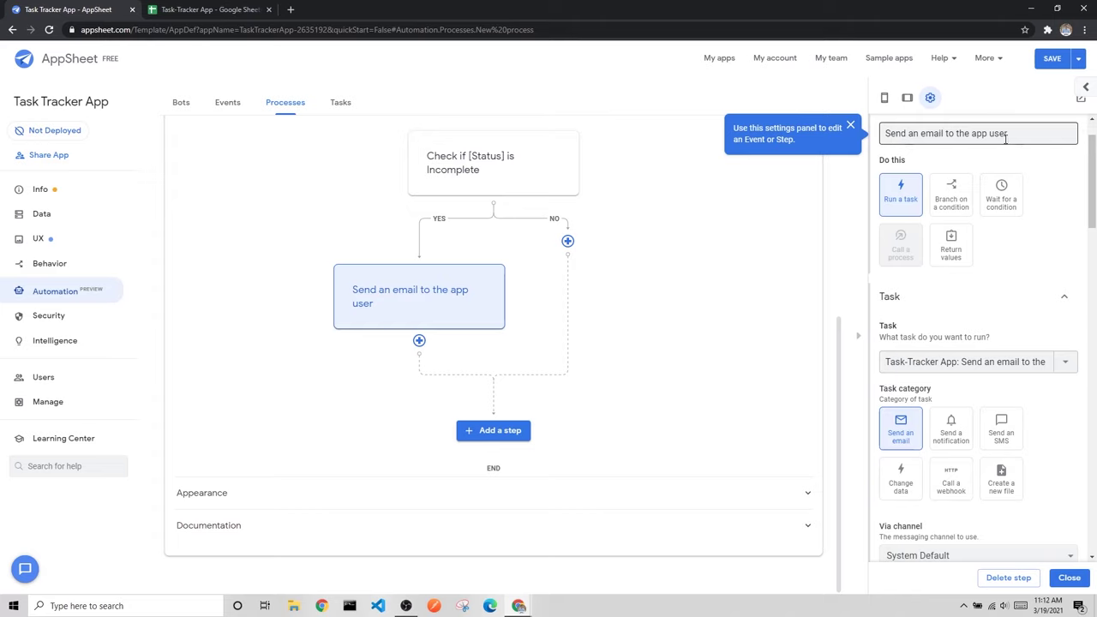
{"action": "scroll", "coordinate": [901, 210], "scroll_direction": "down", "scroll_amount": 1}
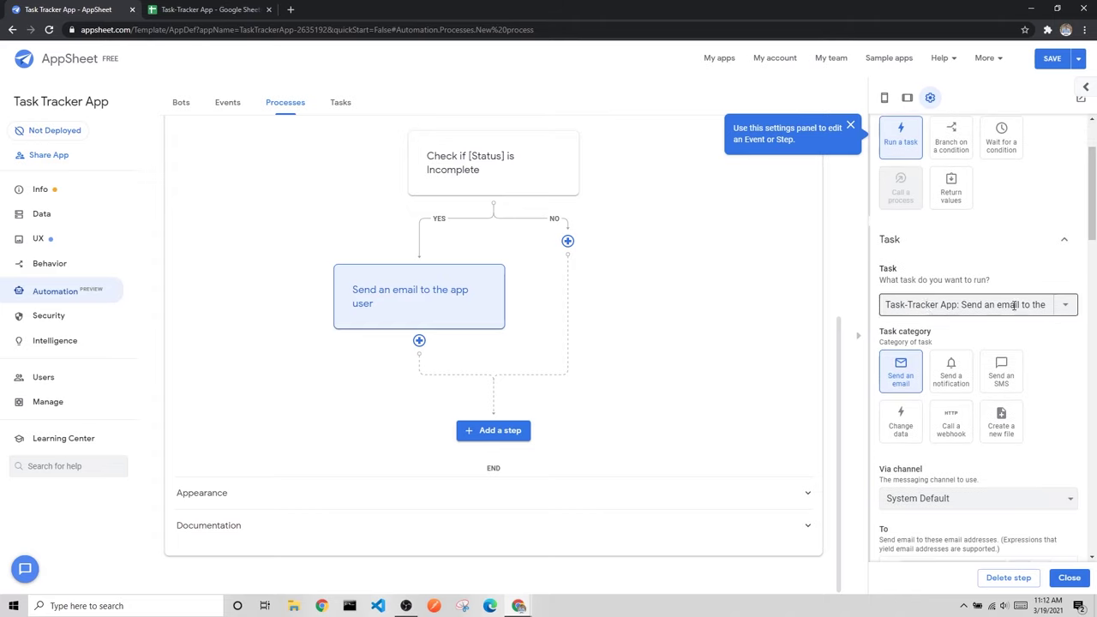
{"action": "scroll", "coordinate": [1031, 313], "scroll_direction": "down", "scroll_amount": 3}
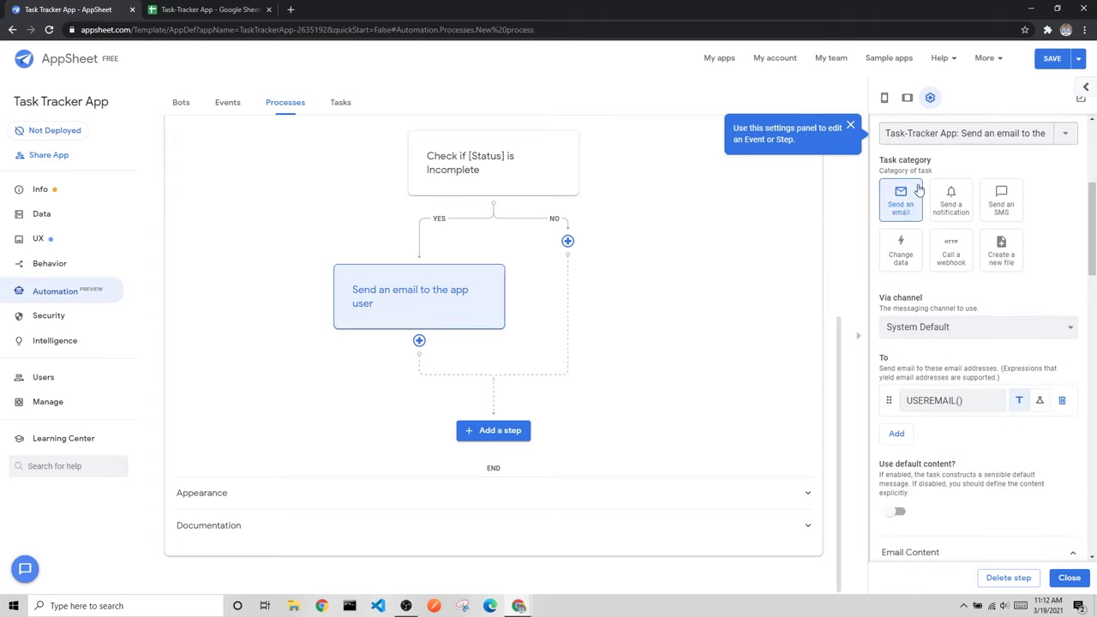
{"action": "scroll", "coordinate": [1069, 228], "scroll_direction": "down", "scroll_amount": 1}
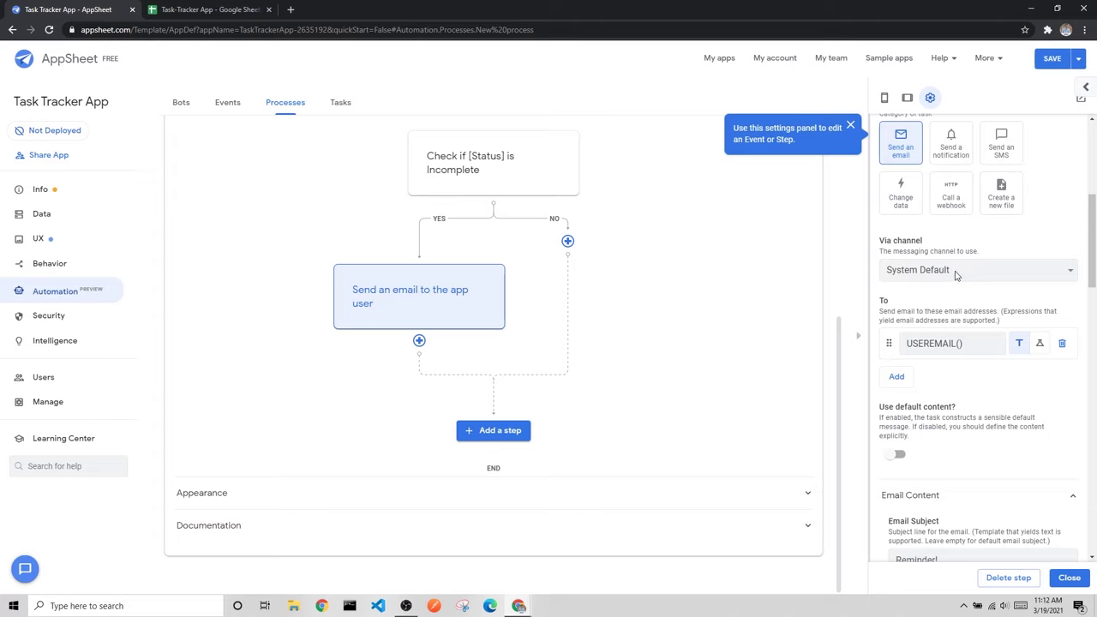
{"action": "scroll", "coordinate": [1002, 282], "scroll_direction": "down", "scroll_amount": 1}
{"action": "left_click_drag", "start_coordinate": [915, 287], "coordinate": [967, 288]}
{"action": "left_click", "coordinate": [964, 331]}
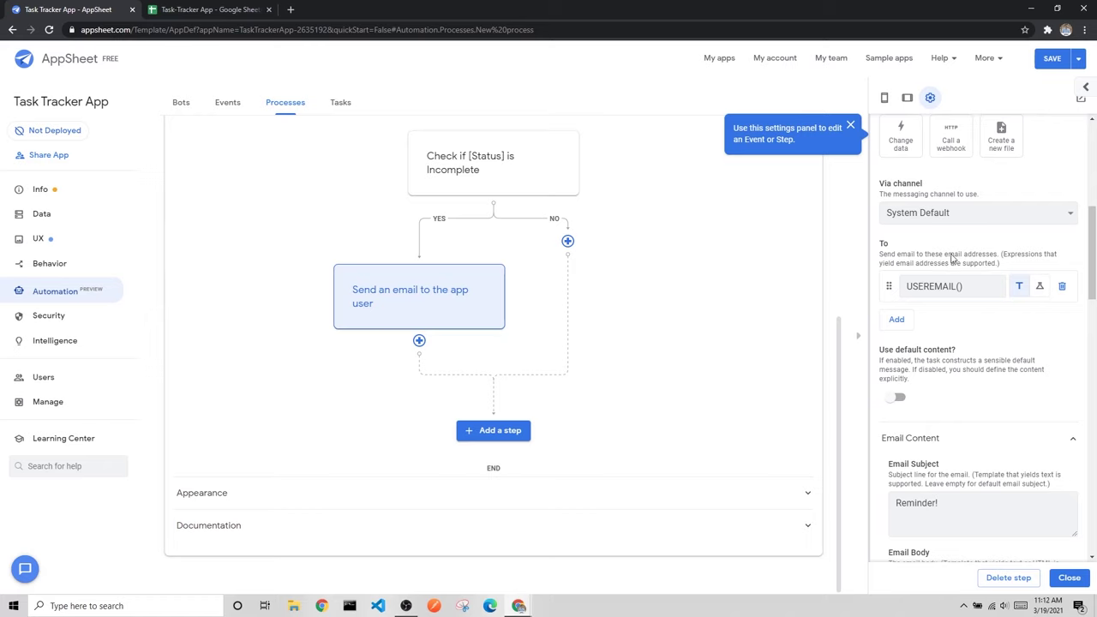
Step: Review the 'Reminder!' subject and the body naming the [Task Name] due tomorrow
{"action": "scroll", "coordinate": [961, 298], "scroll_direction": "down", "scroll_amount": 3}
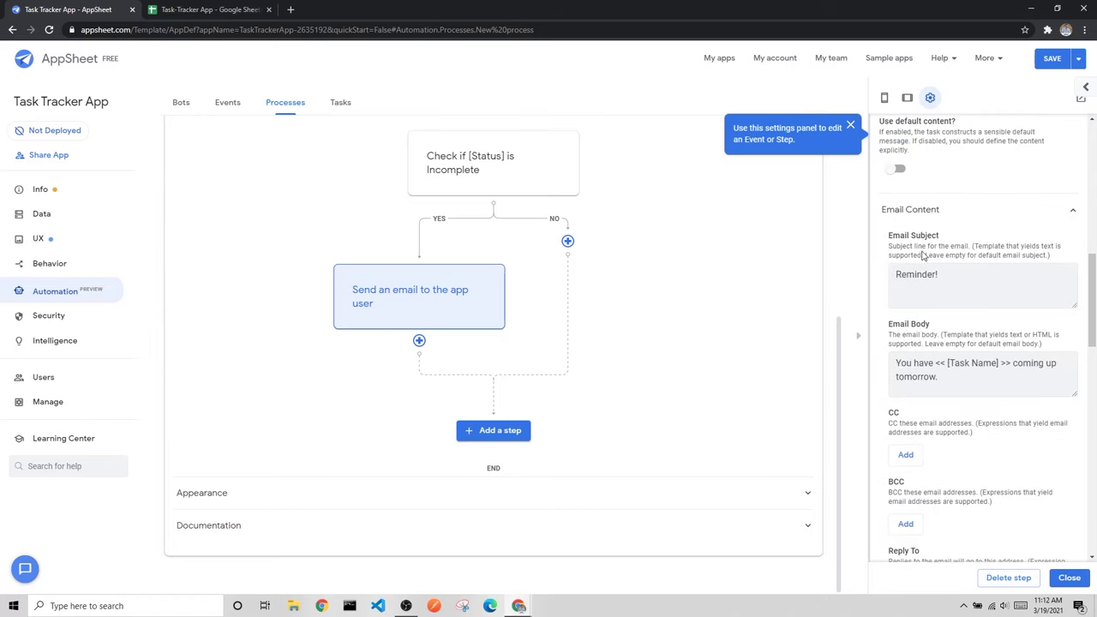
{"action": "left_click_drag", "start_coordinate": [897, 278], "coordinate": [937, 277]}
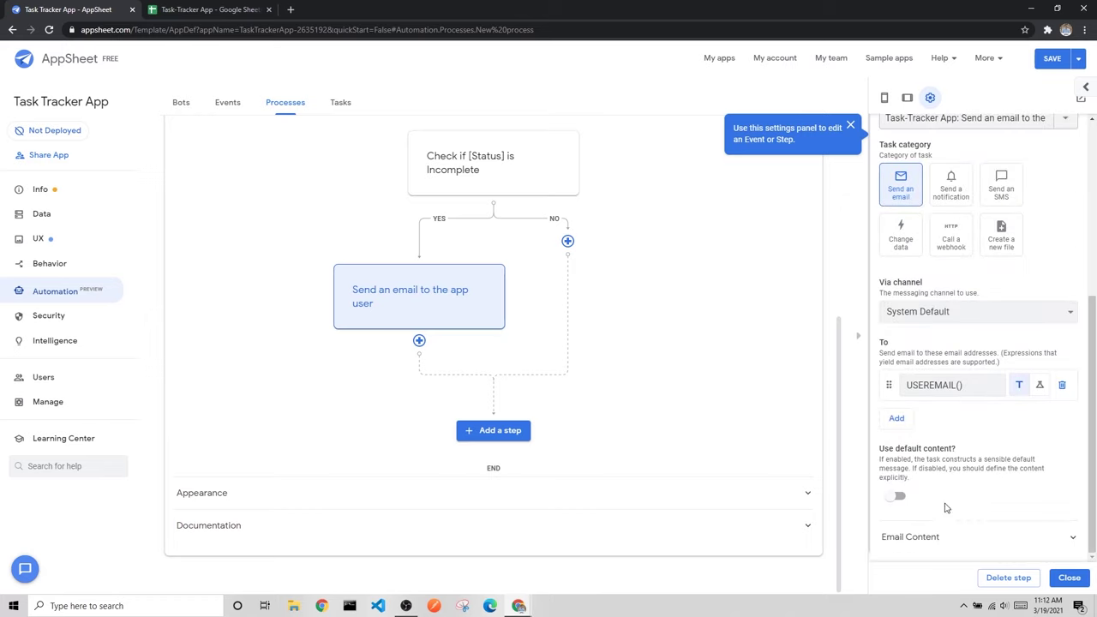
{"action": "left_click", "coordinate": [942, 536]}
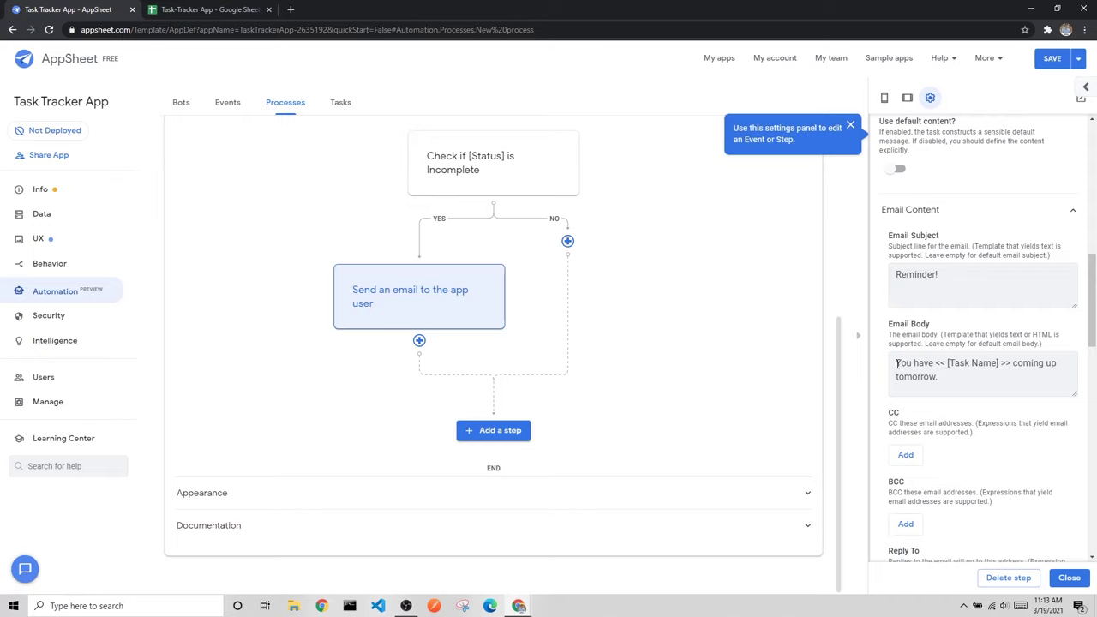
{"action": "left_click_drag", "start_coordinate": [896, 362], "coordinate": [997, 368]}
{"action": "left_click", "coordinate": [949, 364]}
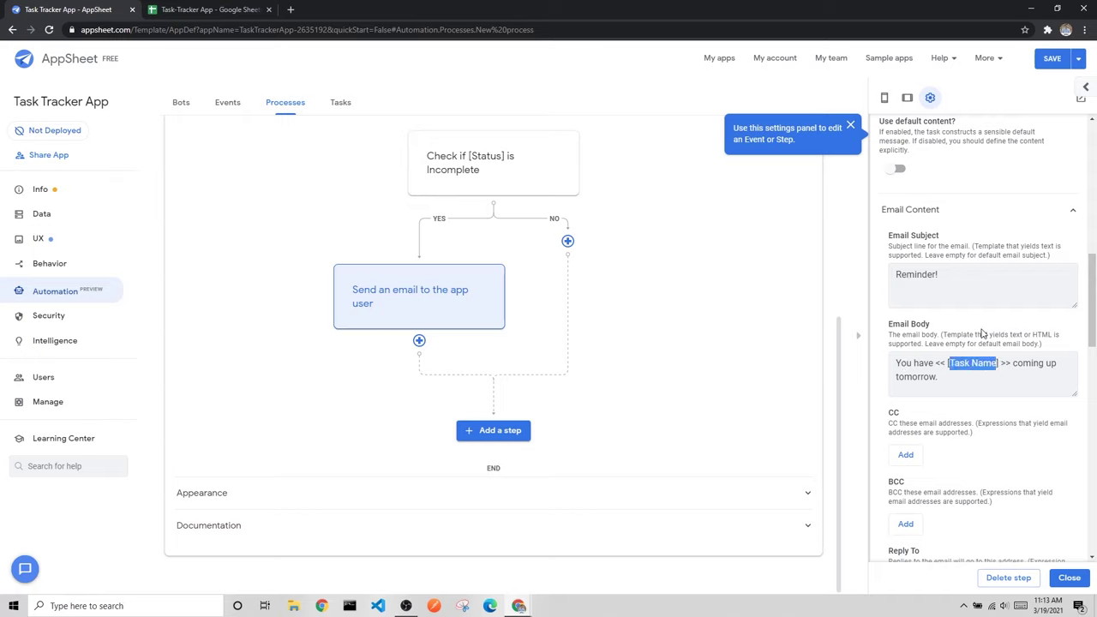
{"action": "left_click", "coordinate": [1002, 349]}
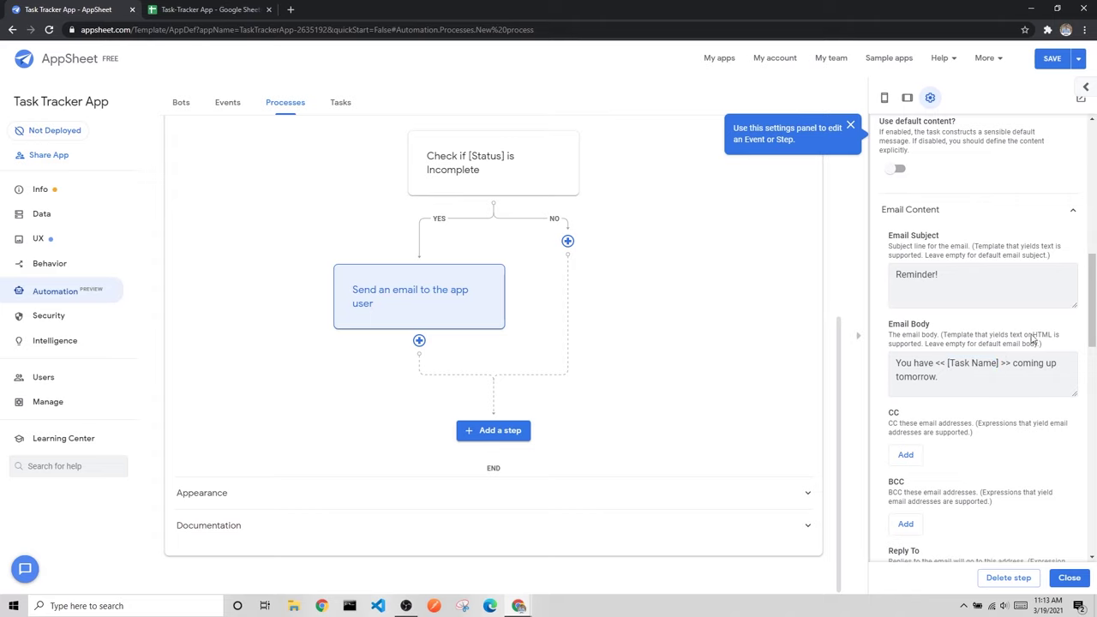
Step: Close the process editor to return to the Processes list
{"action": "scroll", "coordinate": [973, 368], "scroll_direction": "up", "scroll_amount": 10}
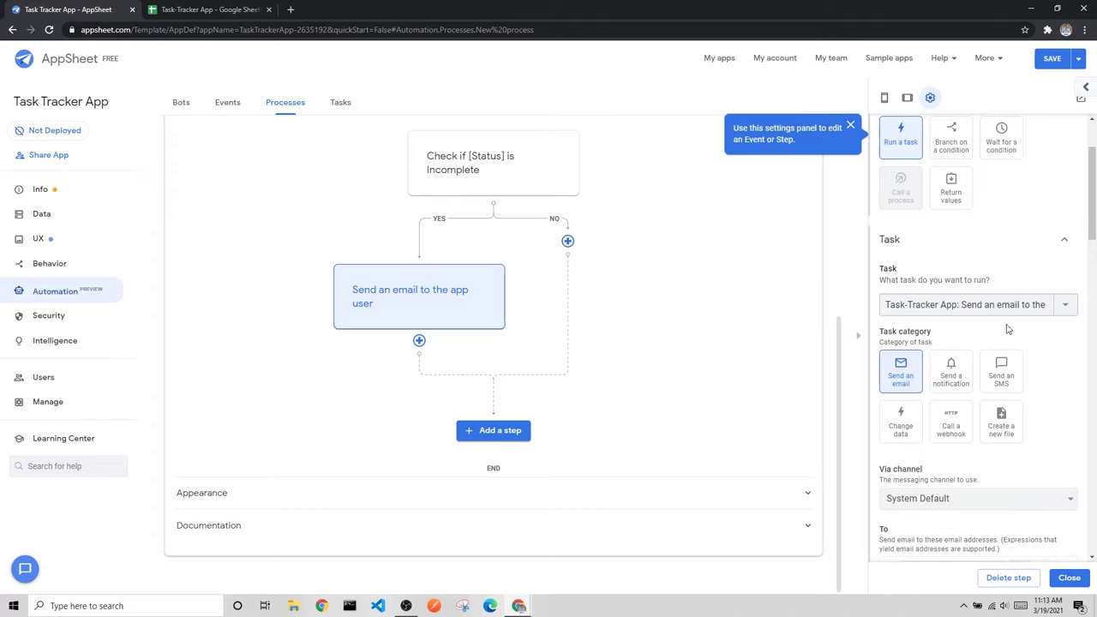
{"action": "scroll", "coordinate": [257, 240], "scroll_direction": "up", "scroll_amount": 5}
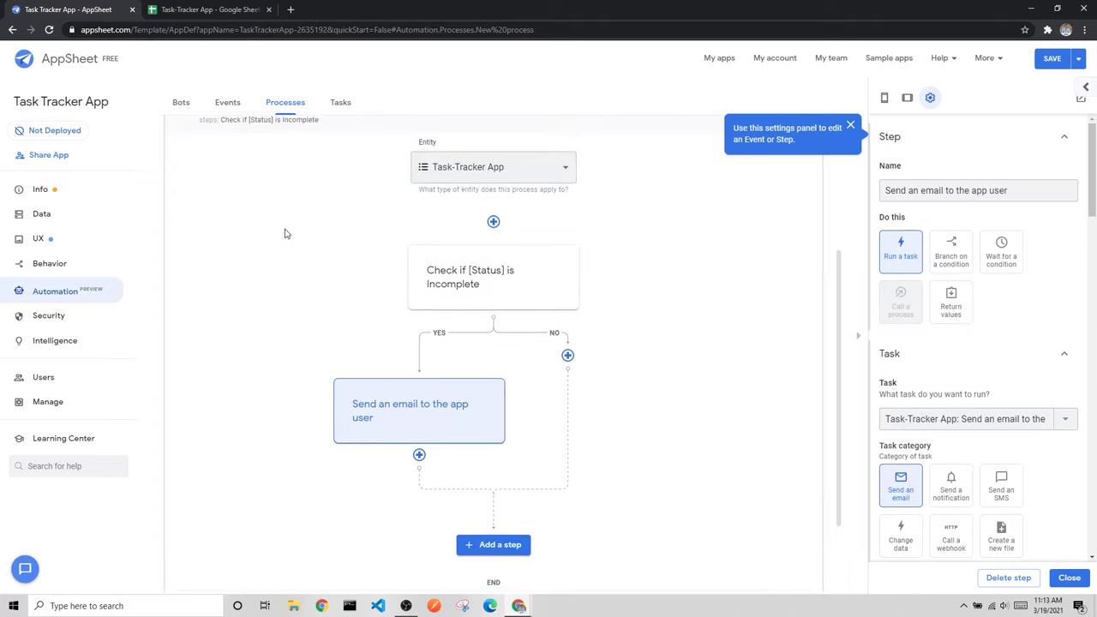
{"action": "left_click", "coordinate": [180, 329]}
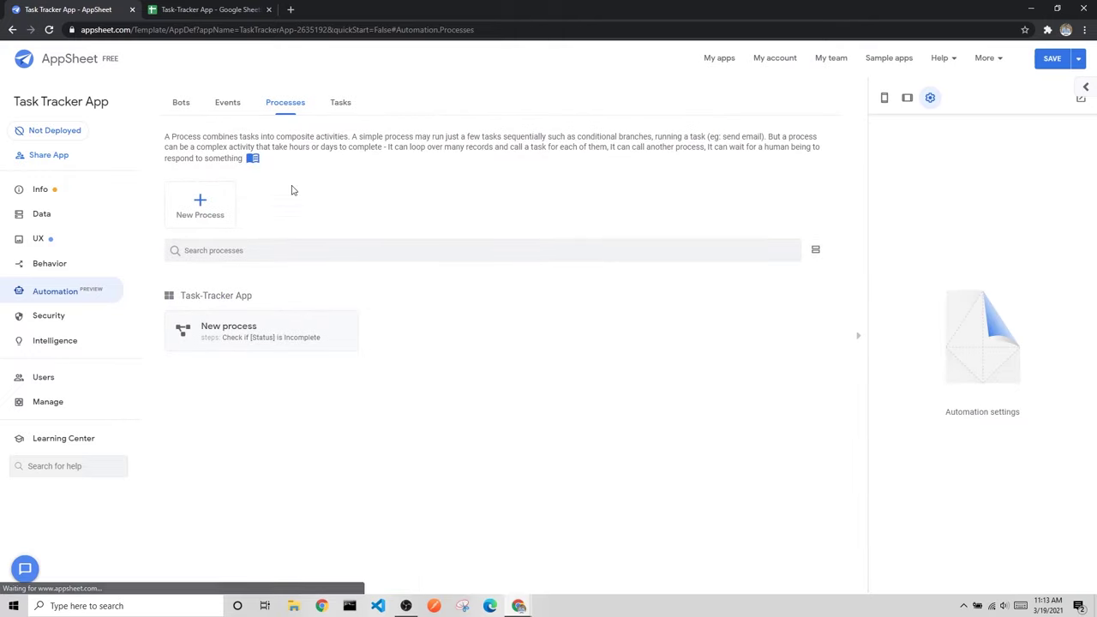
Step: Expand the 'Send an email to the app user' task on the Tasks page
{"action": "left_click", "coordinate": [343, 103]}
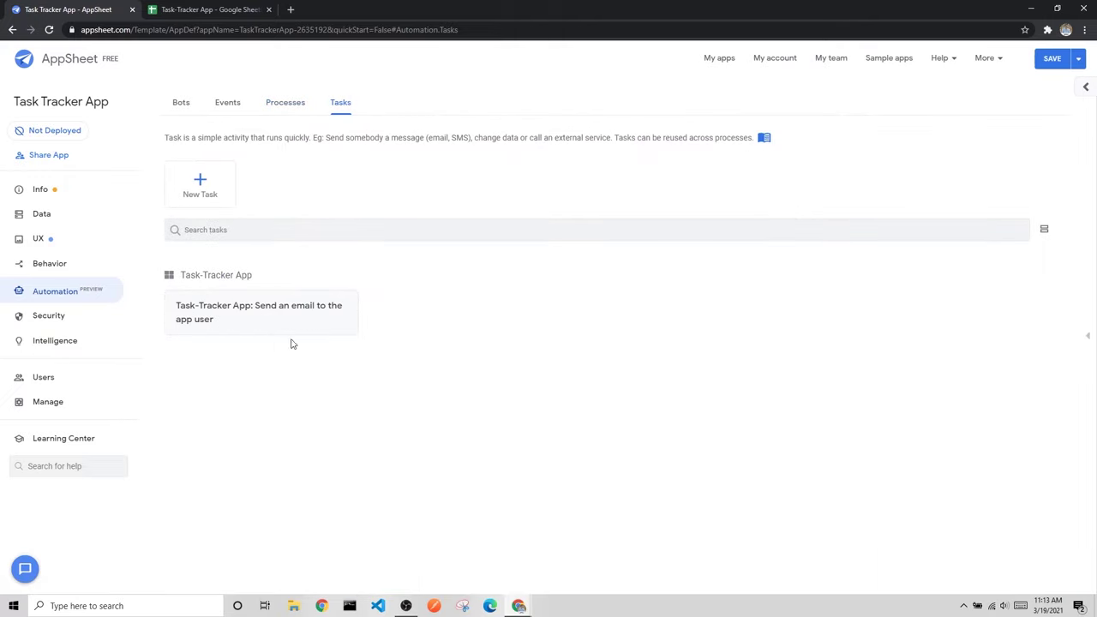
{"action": "left_click", "coordinate": [274, 313]}
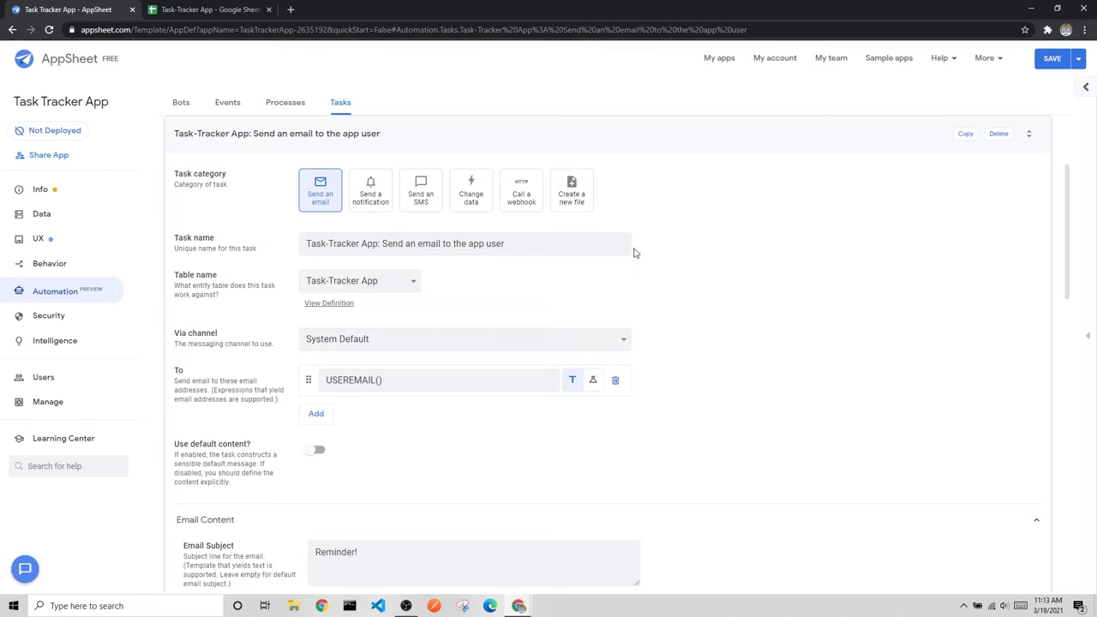
{"action": "scroll", "coordinate": [668, 257], "scroll_direction": "down", "scroll_amount": 15}
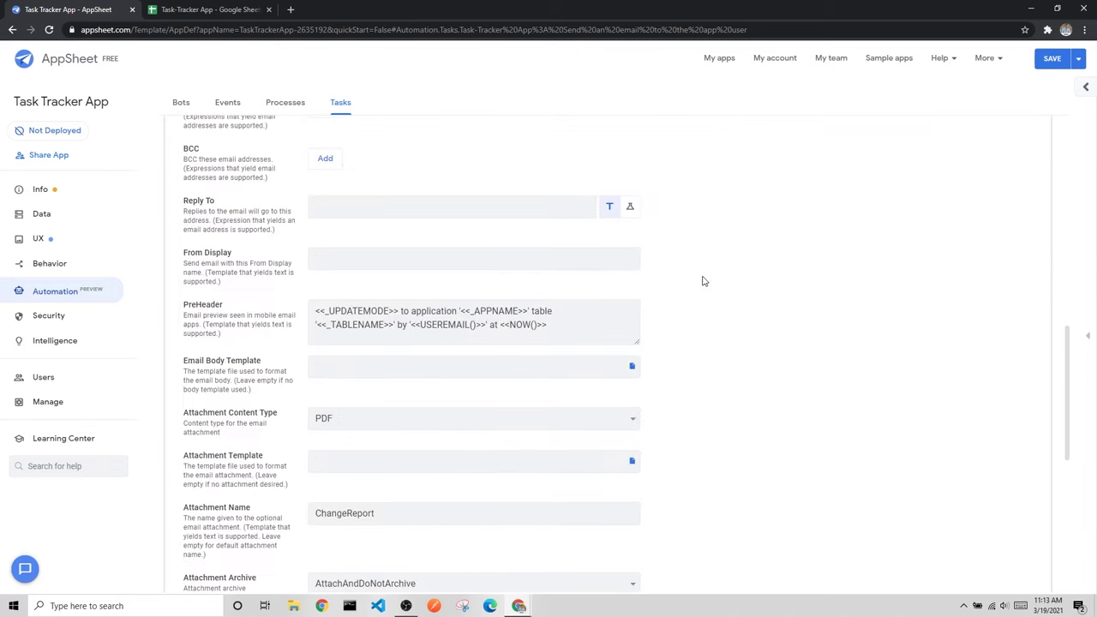
{"action": "scroll", "coordinate": [711, 300], "scroll_direction": "up", "scroll_amount": 15}
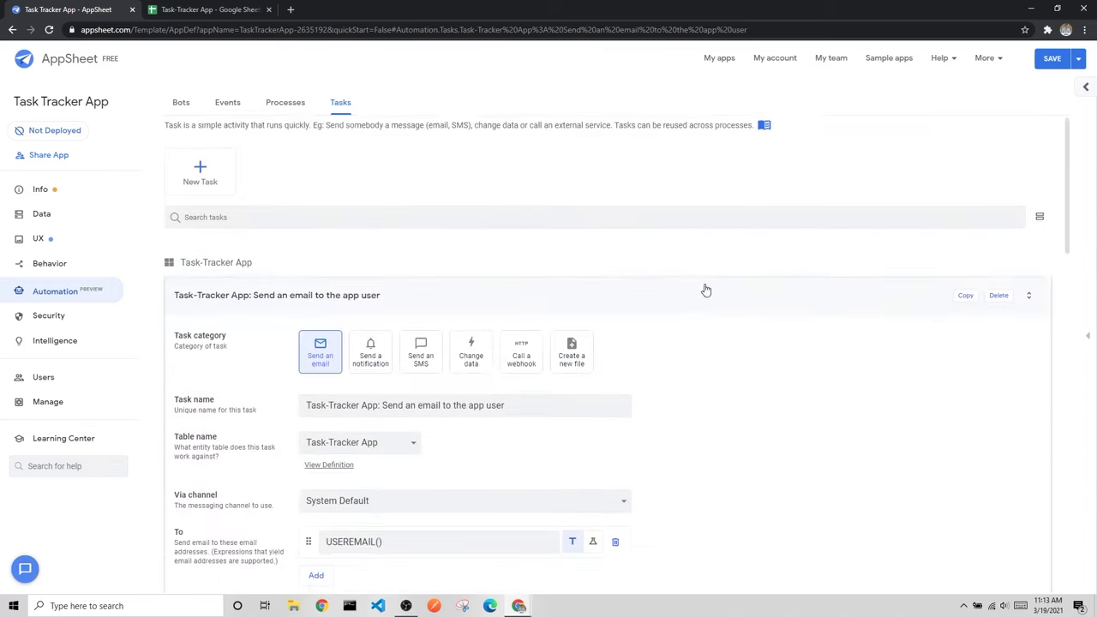
{"action": "scroll", "coordinate": [714, 281], "scroll_direction": "down", "scroll_amount": 2}
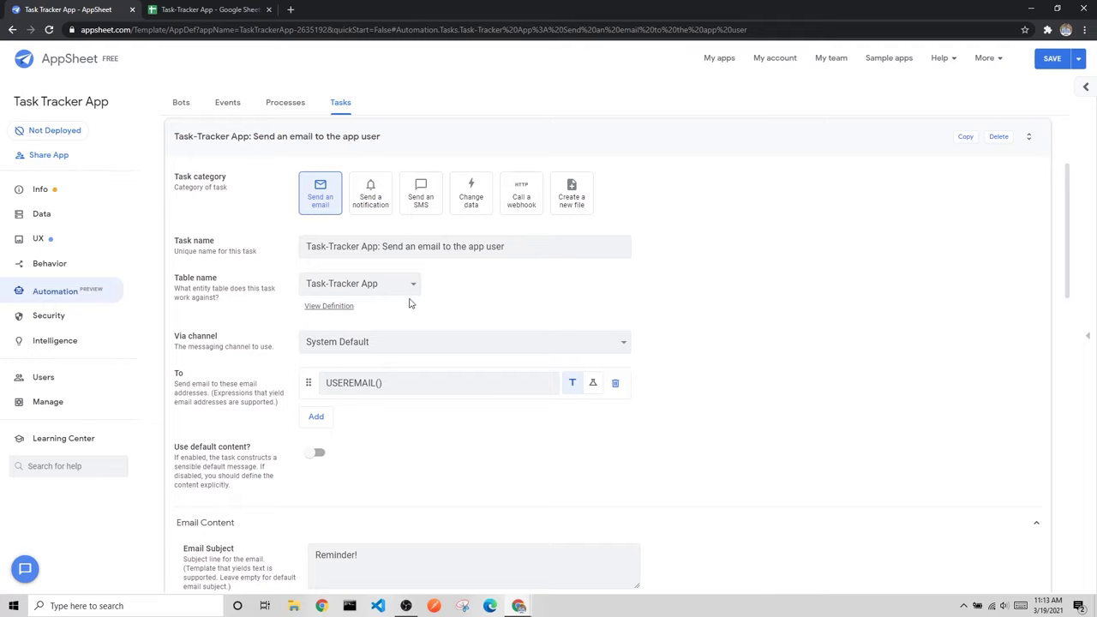
Step: Glance at the Processes and Events pages, then return to the task's Email Content
{"action": "left_click", "coordinate": [283, 109]}
{"action": "left_click", "coordinate": [230, 106]}
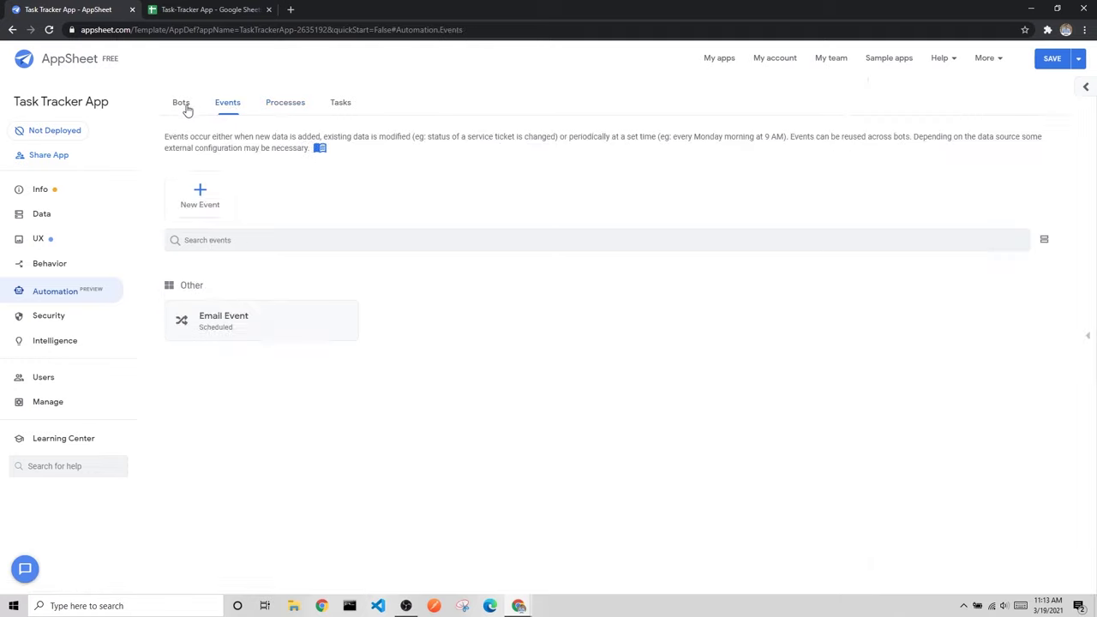
{"action": "left_click", "coordinate": [290, 110]}
{"action": "left_click", "coordinate": [341, 106]}
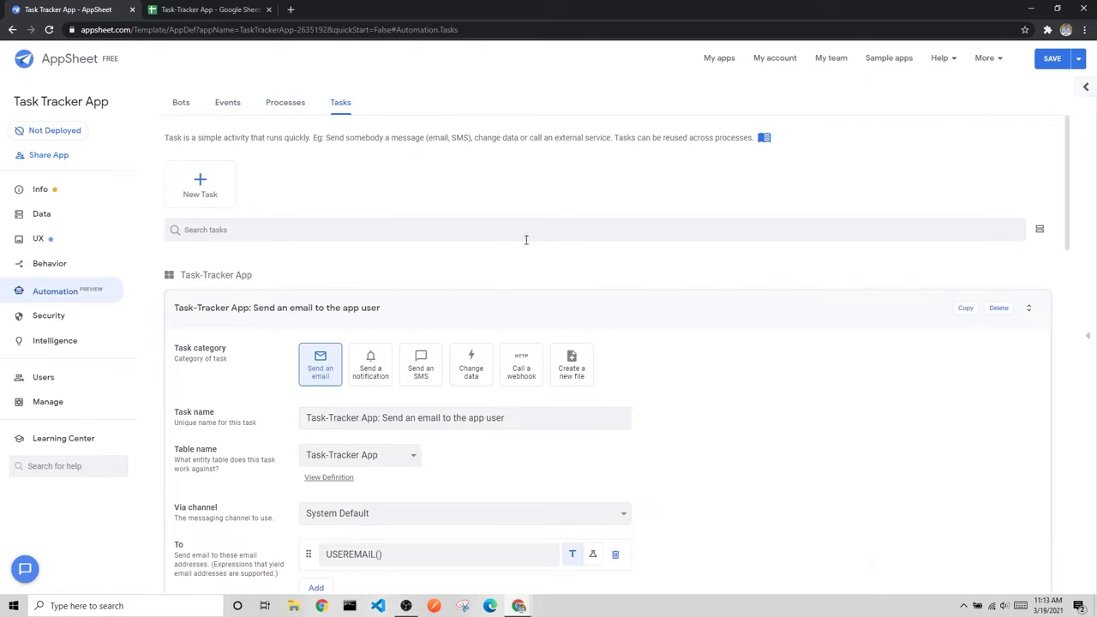
{"action": "scroll", "coordinate": [463, 283], "scroll_direction": "down", "scroll_amount": 3}
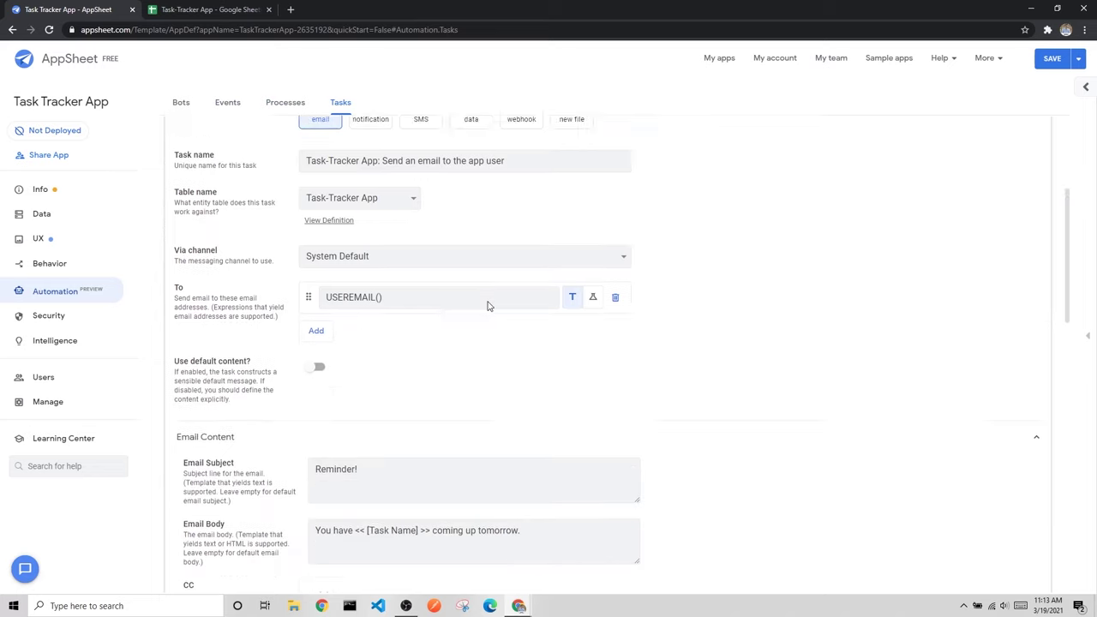